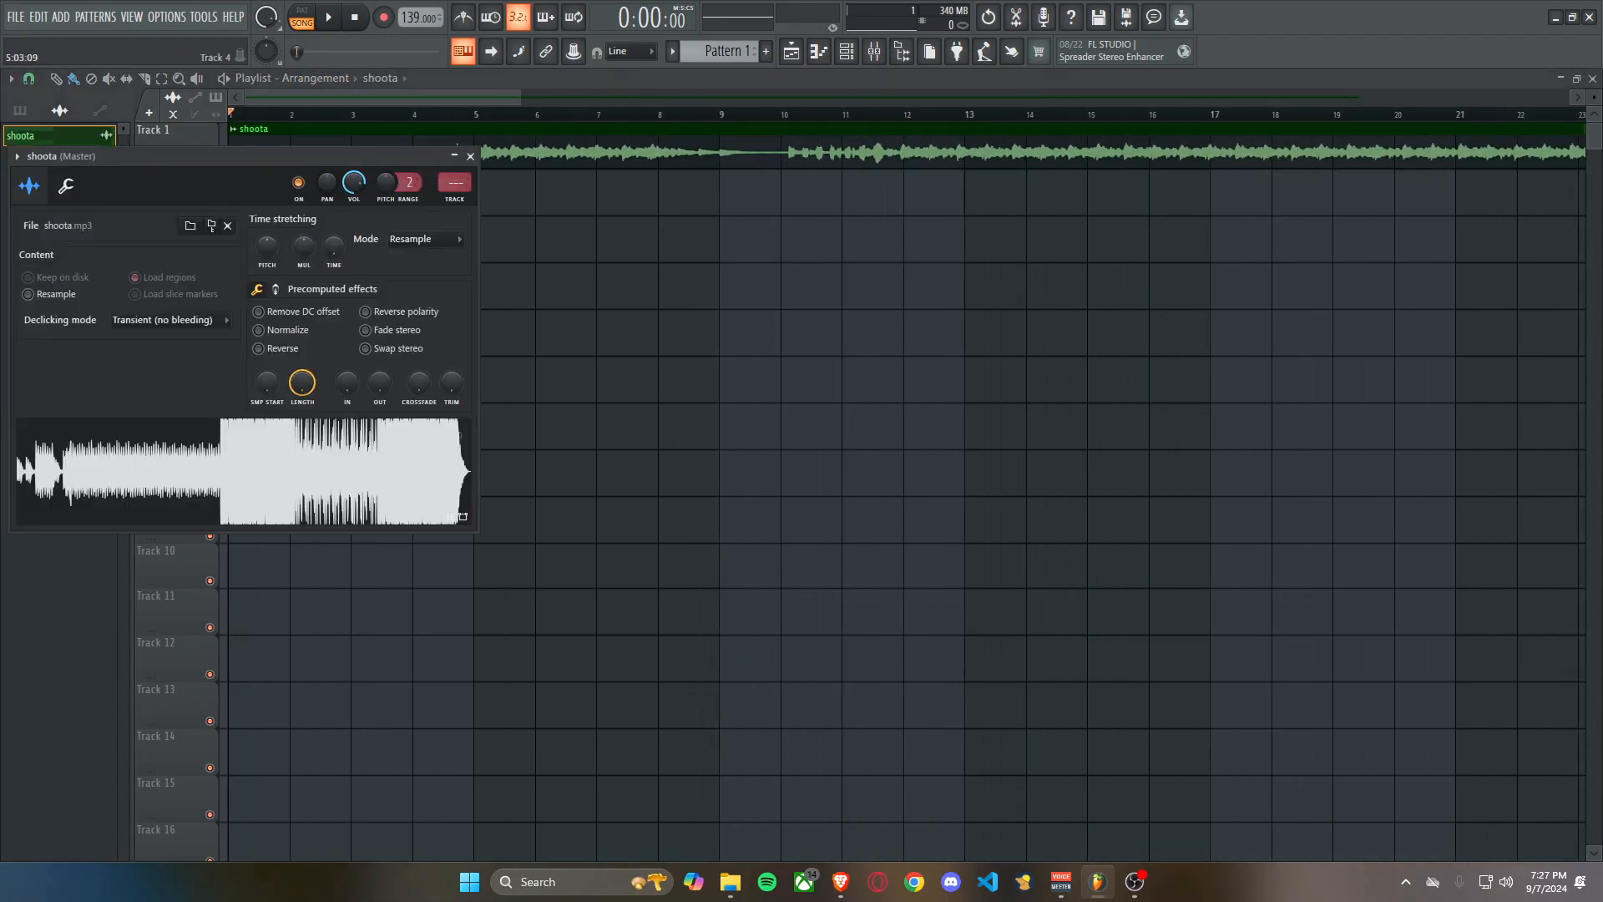
Raise the Trim setting in the shoota sample's precomputed effects and close its channel settings.
drag(344, 157, 623, 172)
mouse_move(731, 399)
mouse_down()
mouse_move(732, 376)
mouse_move(731, 426)
mouse_move(731, 386)
mouse_up()
click(750, 171)
double_click(746, 152)
scroll(804, 377, up, 8)
scroll(907, 167, down, 3)
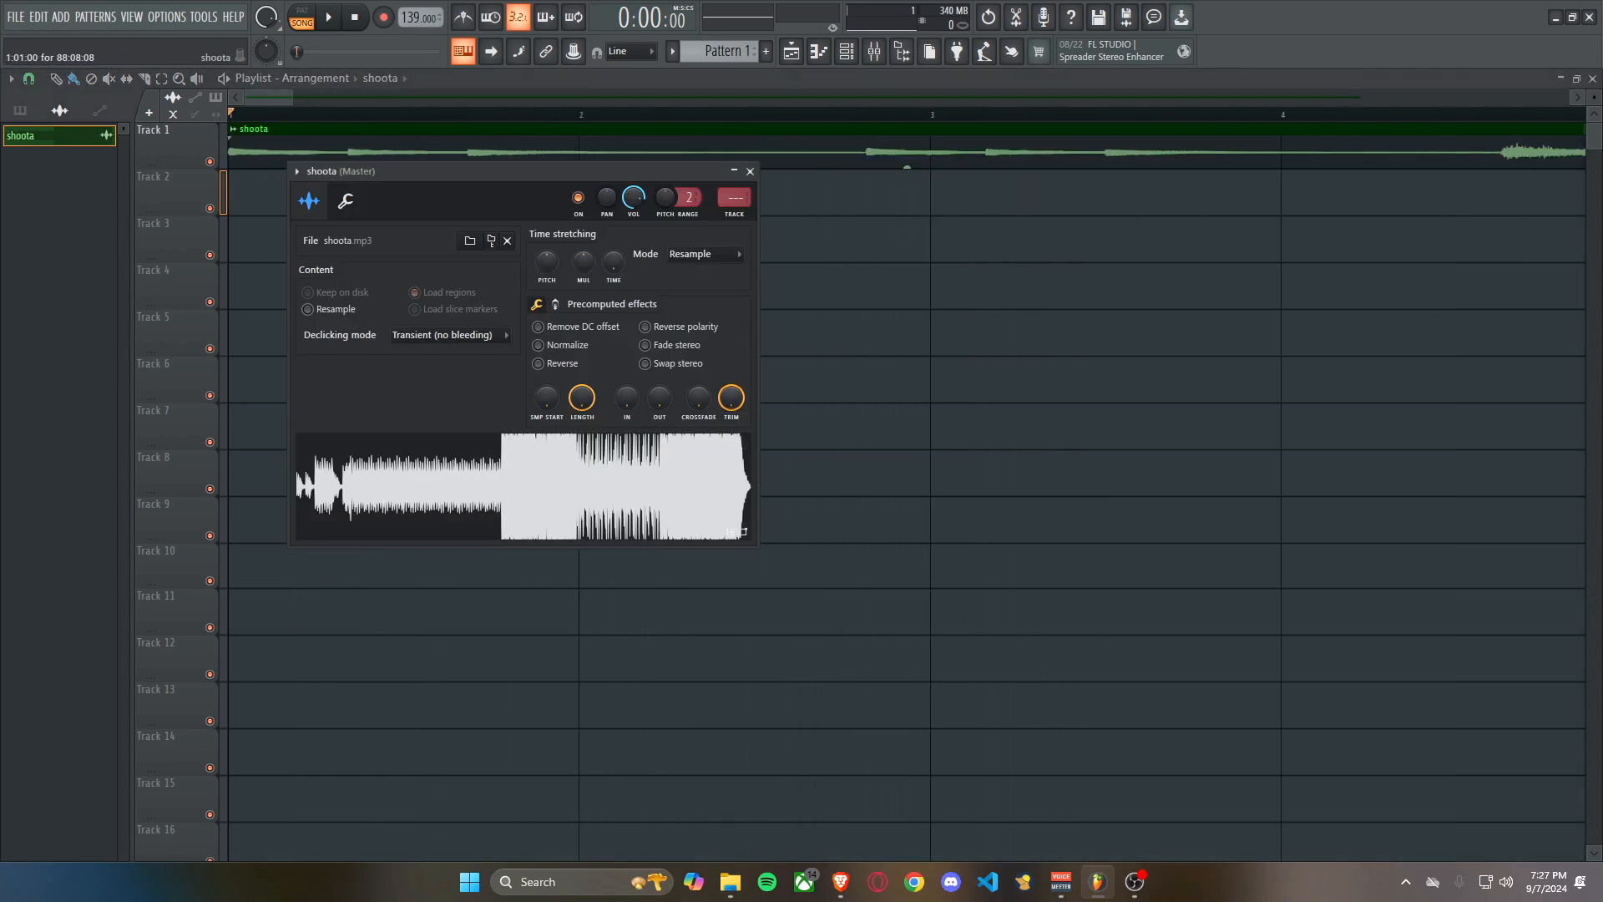
click(750, 171)
Set the project tempo to 153 BPM so the shoota waveform lines up with the grid, and place the playhead at bar 5.
scroll(751, 180, down, 10)
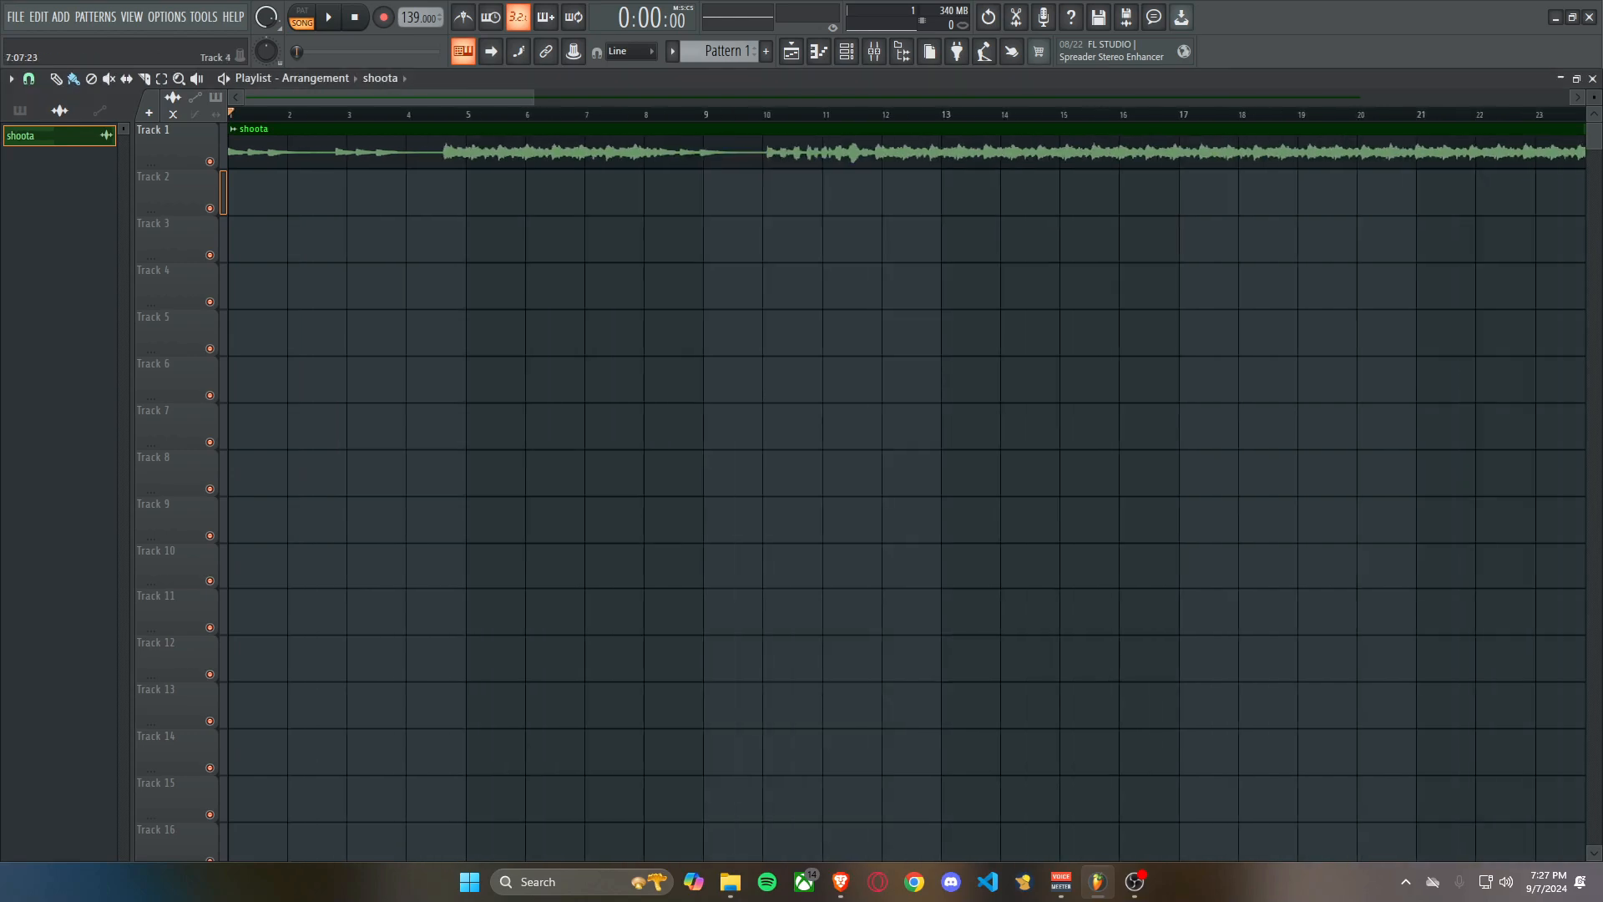
scroll(217, 98, up, 4)
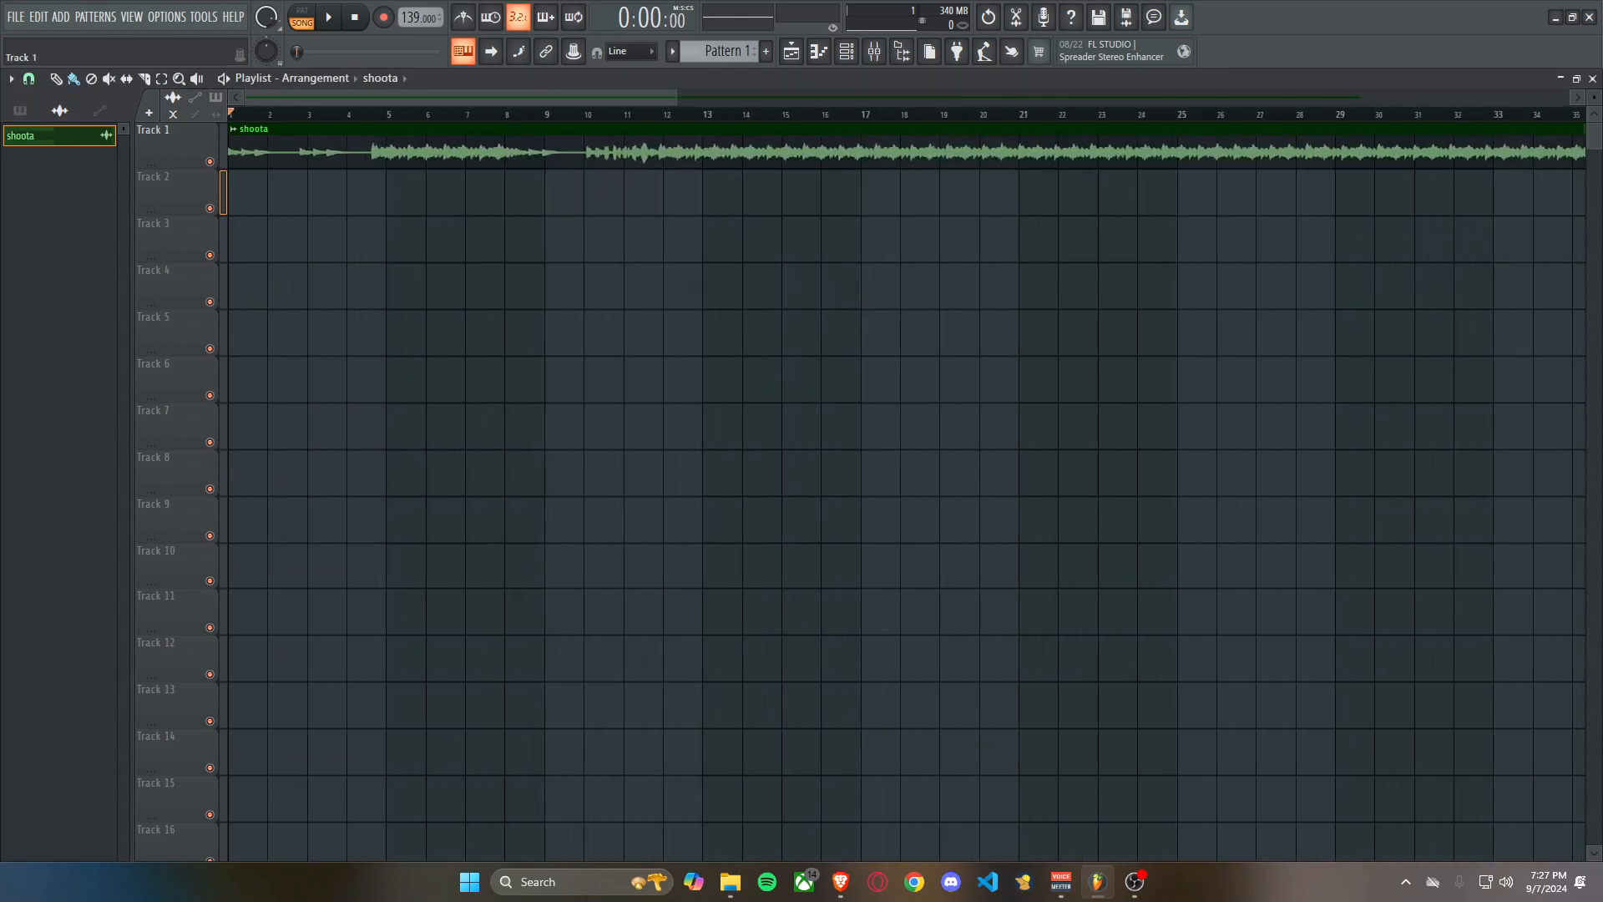
scroll(344, 164, up, 3)
scroll(344, 164, down, 3)
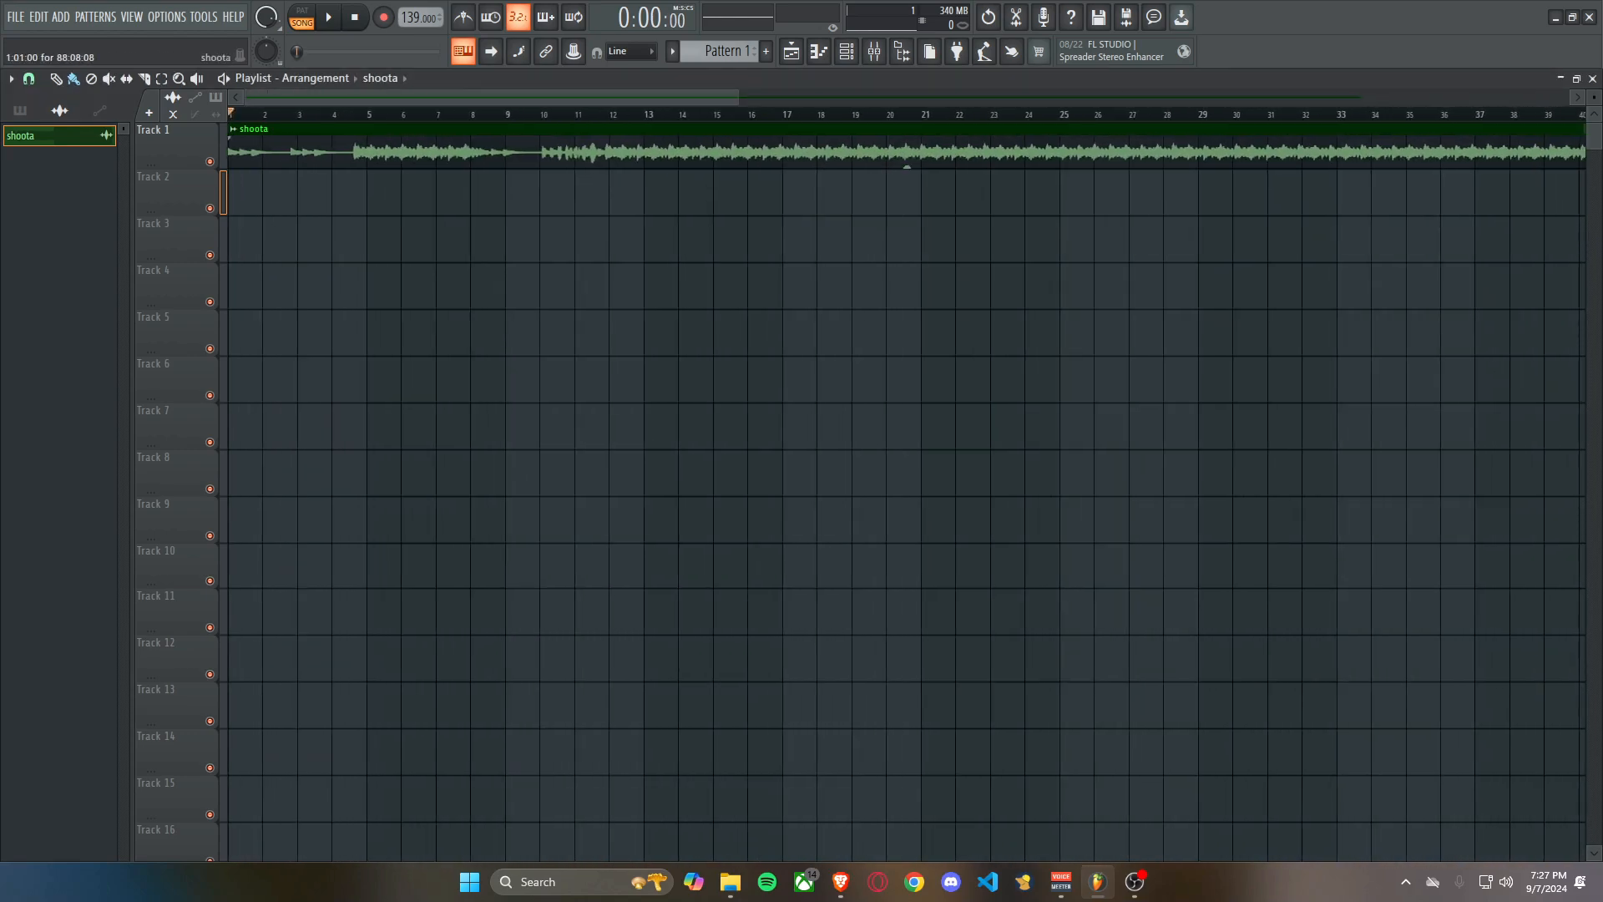
scroll(344, 165, up, 2)
scroll(344, 192, left, 2)
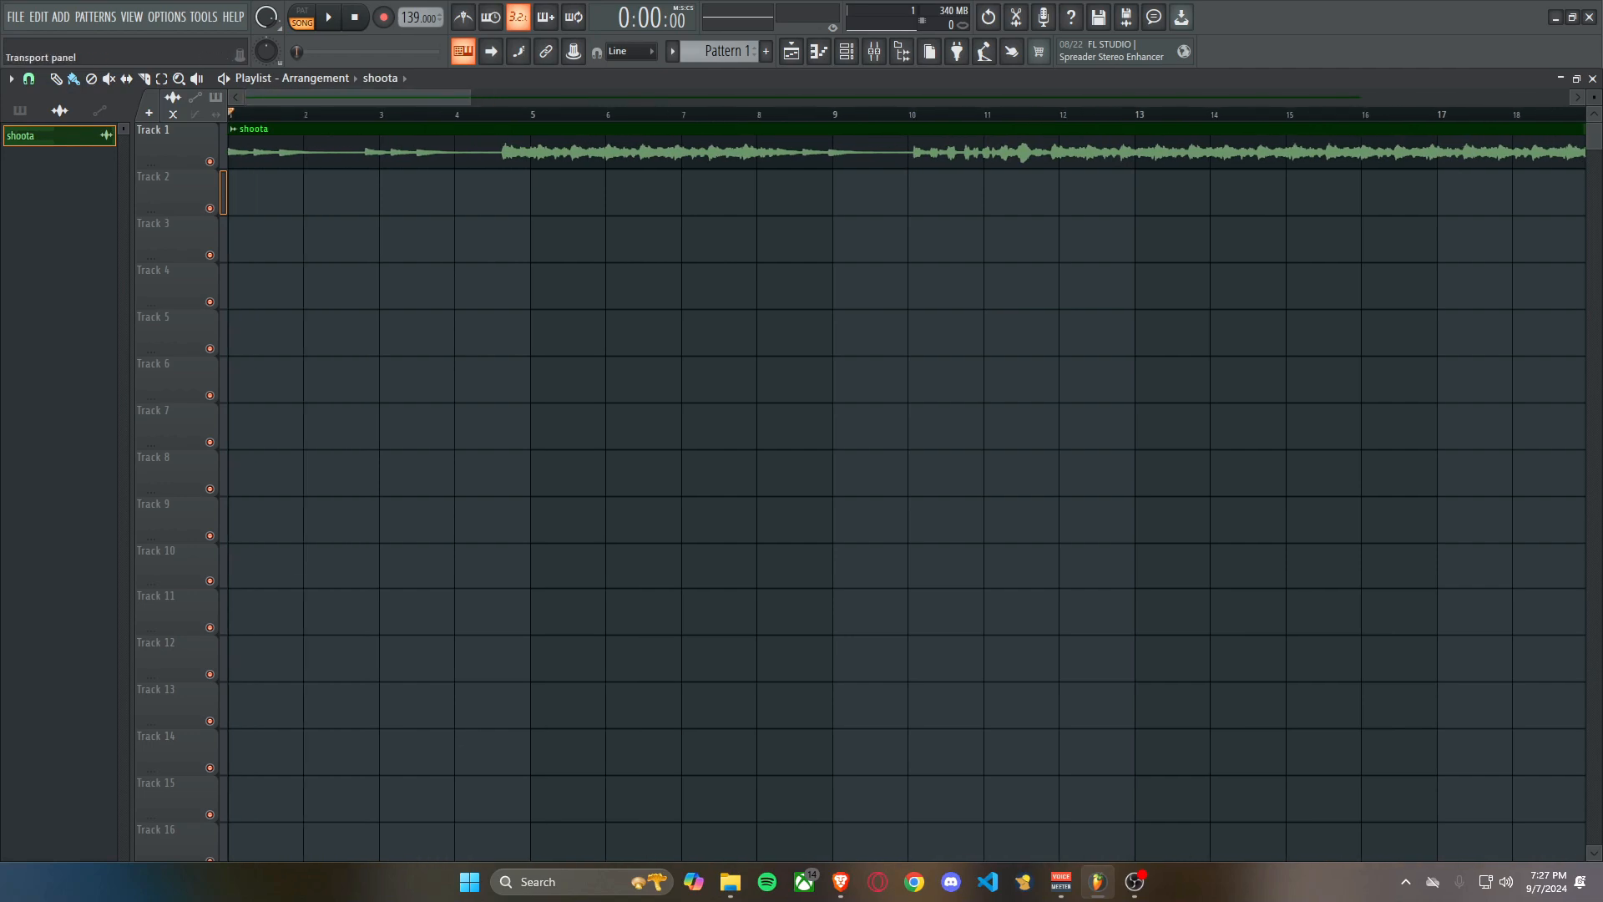
scroll(417, 17, up, 13)
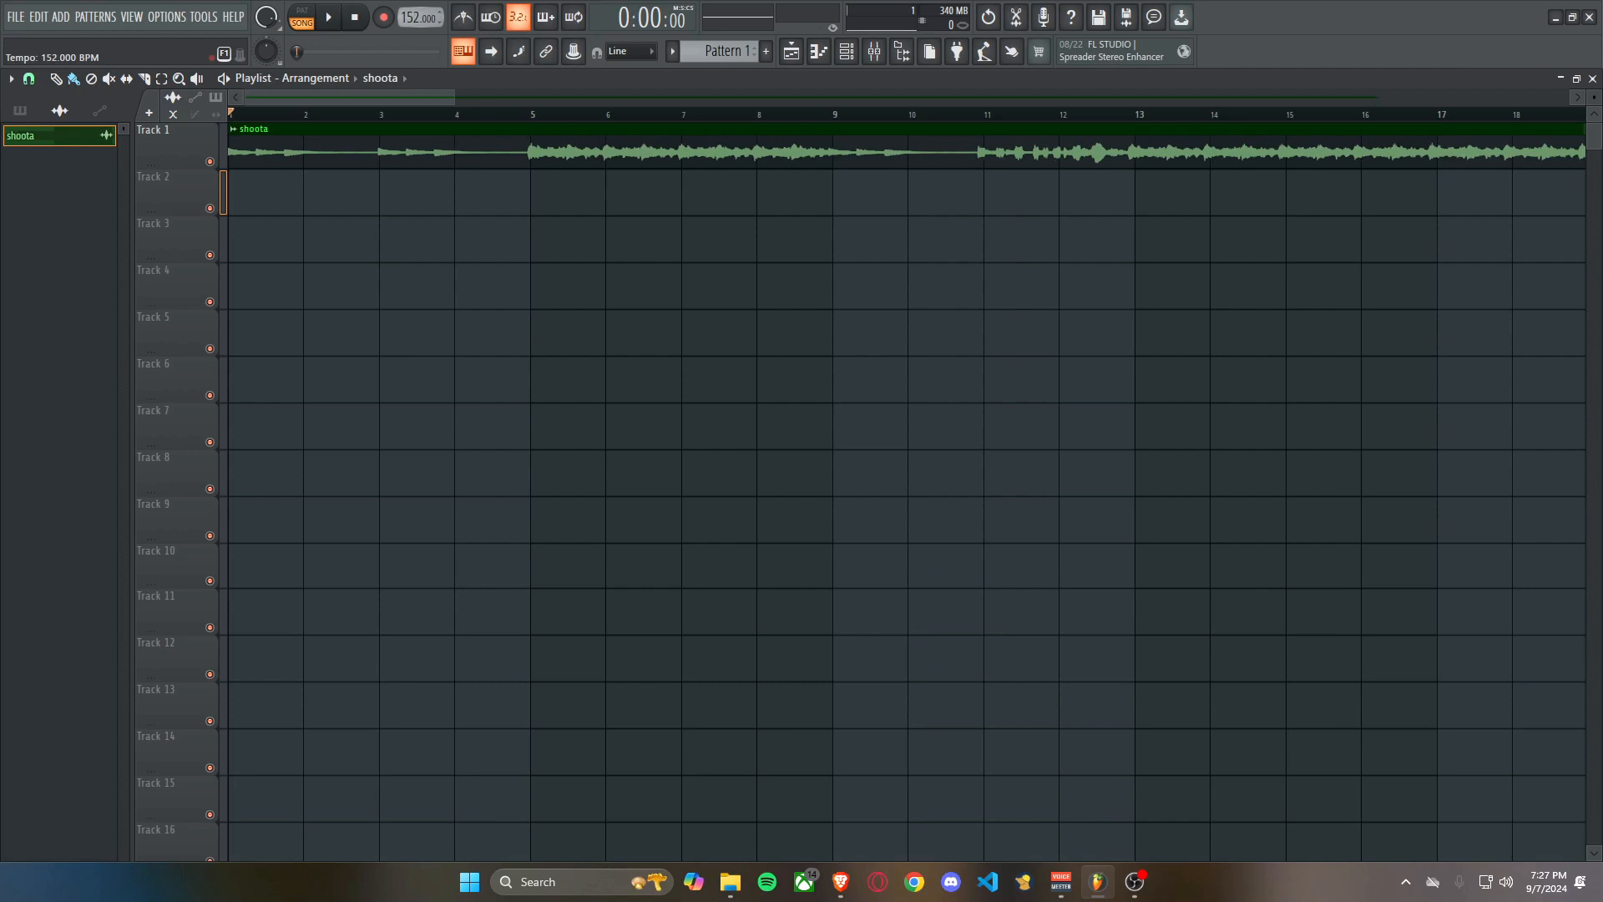
scroll(452, 152, up, 3)
scroll(650, 152, up, 3)
scroll(418, 18, up, 1)
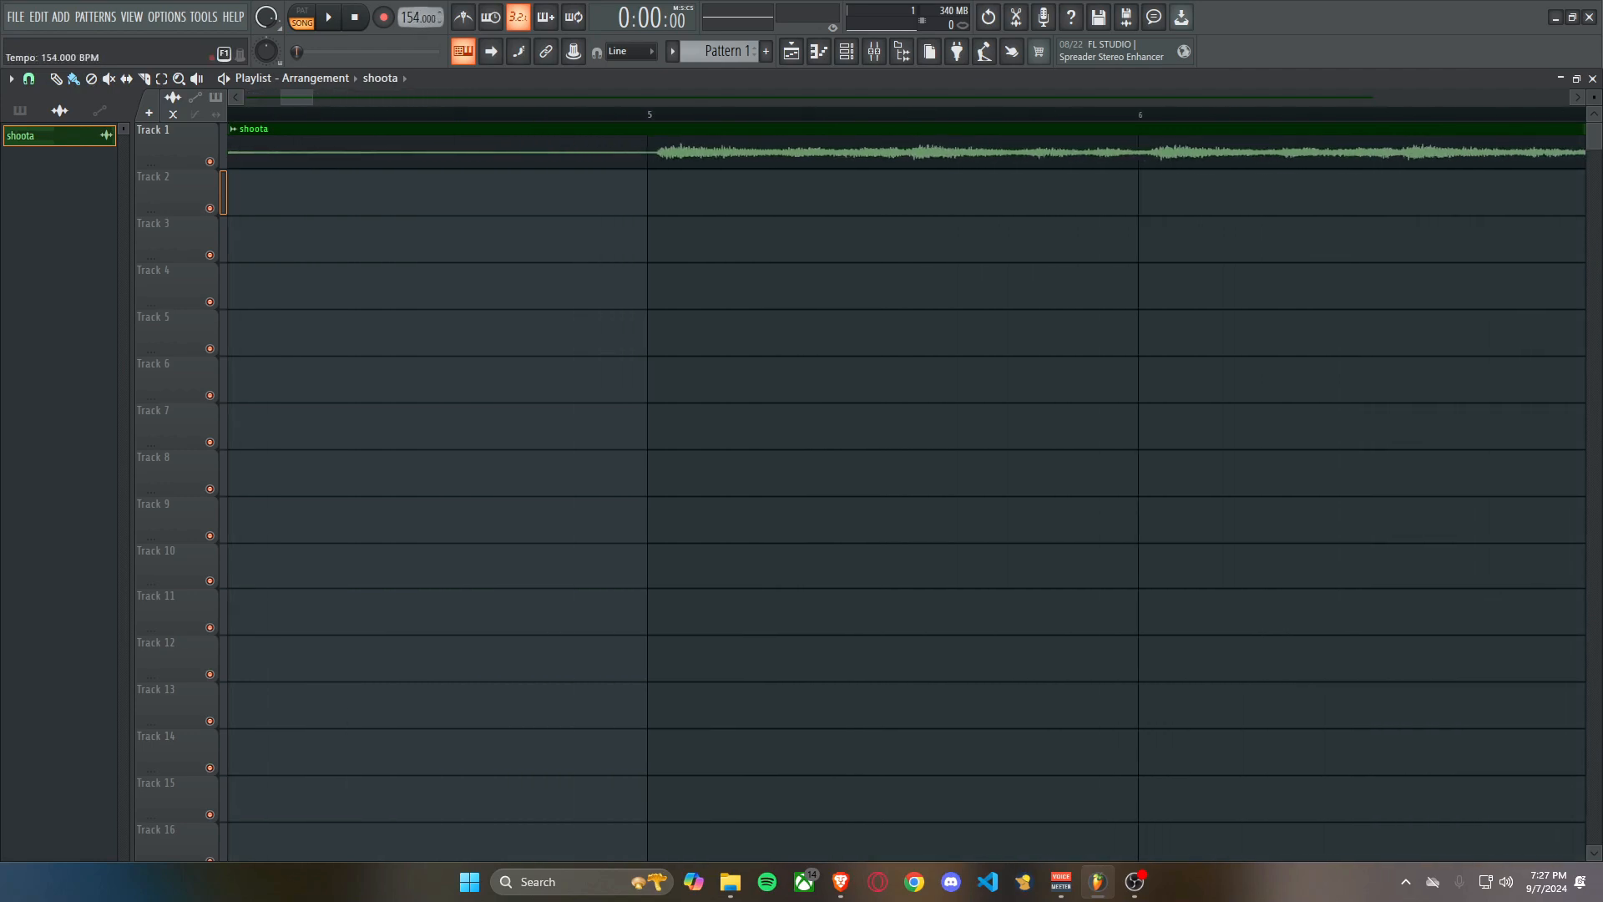
click(648, 115)
scroll(648, 115, down, 8)
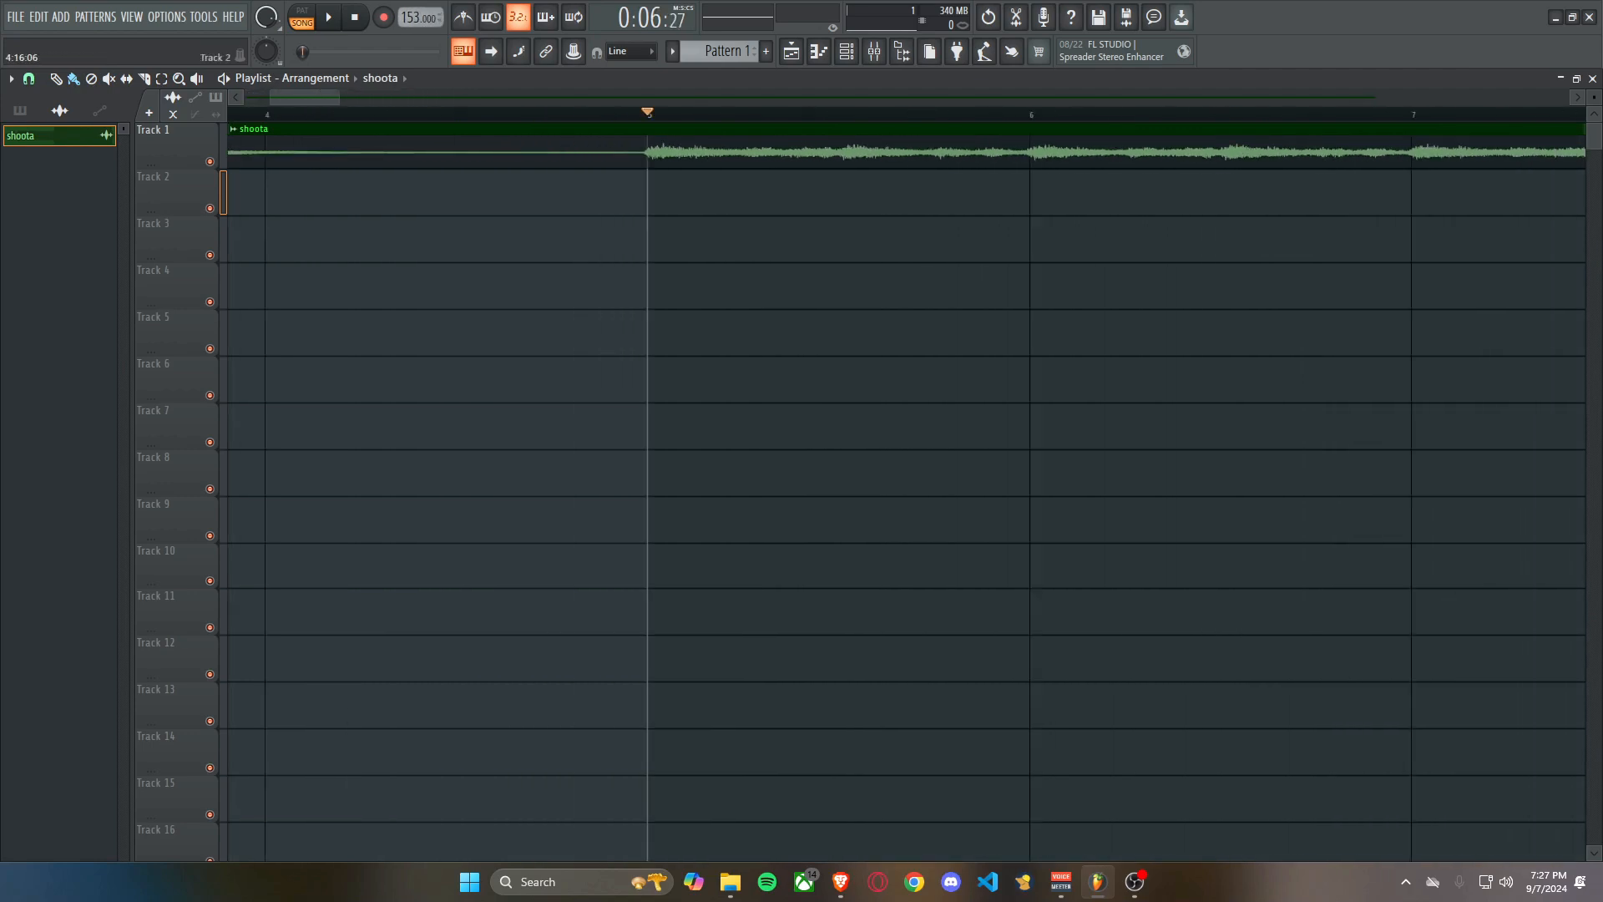
Play the song from bar 5 with the metronome to check the tempo, and turn both off again.
key(space)
click(464, 17)
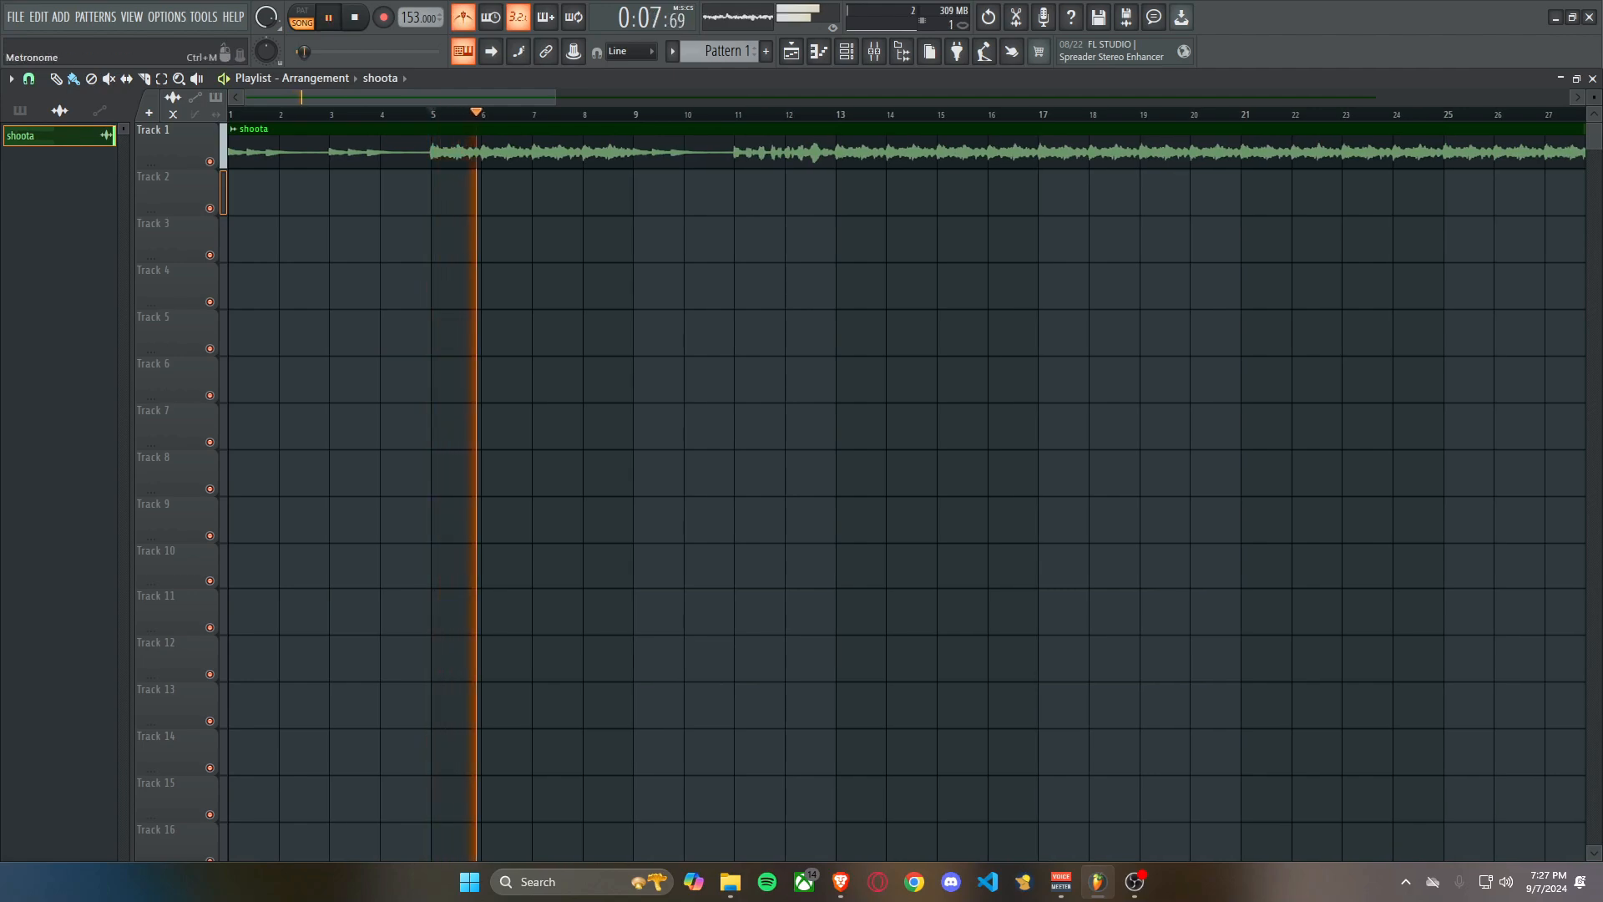
scroll(442, 115, down, 3)
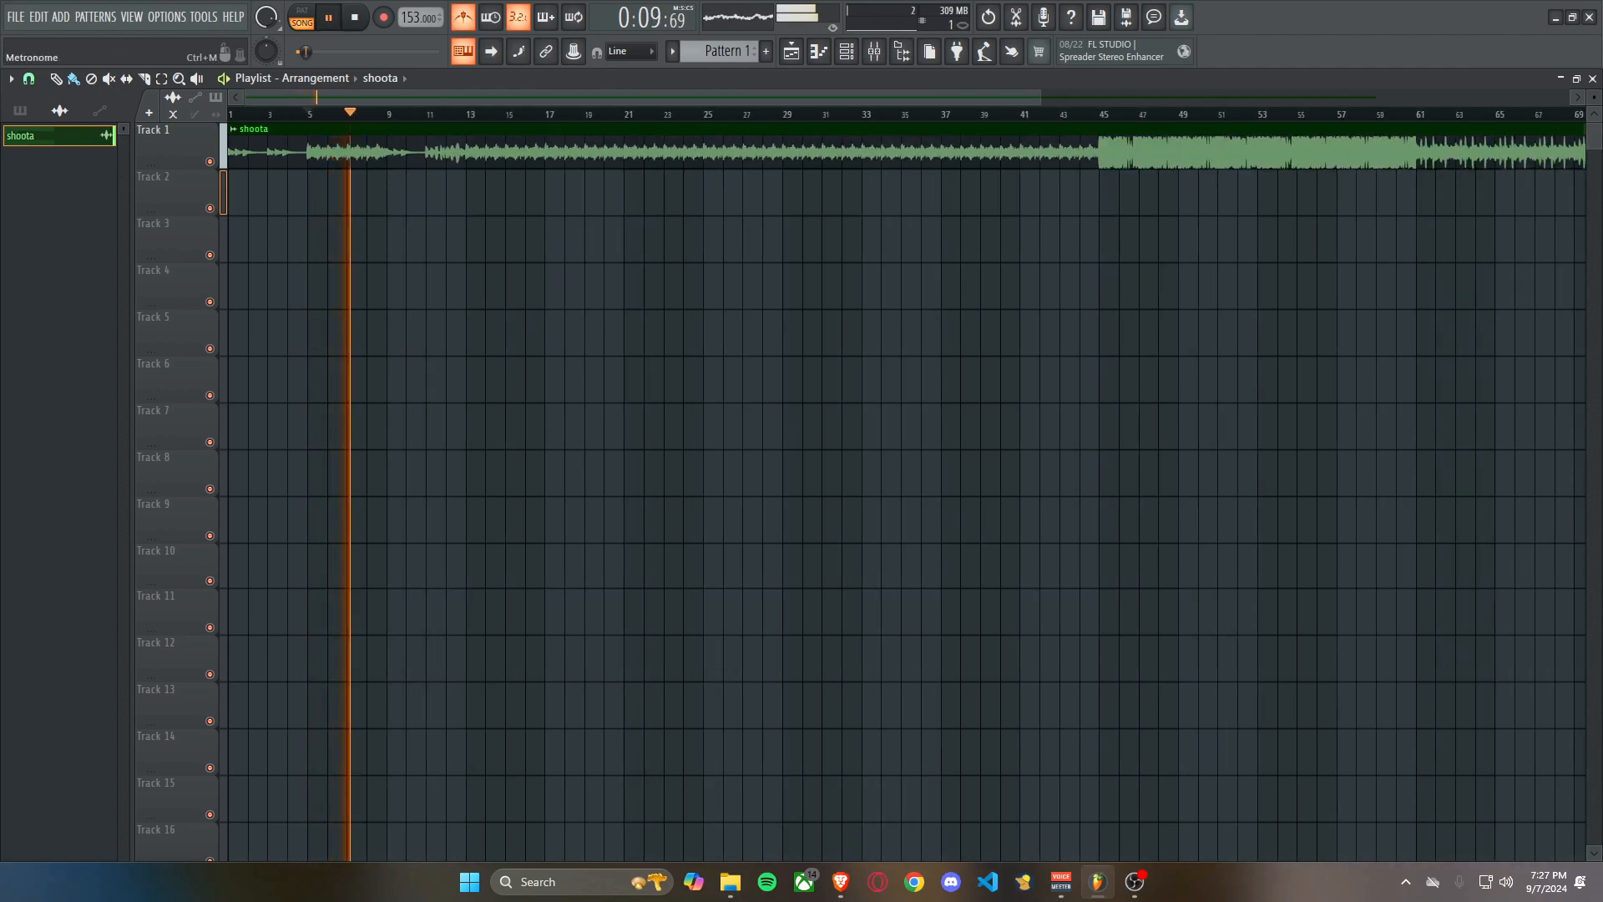
key(space)
click(463, 16)
Slice the shoota clip on Track 1 at bars 5 and 9 and delete the part after bar 9.
scroll(467, 152, up, 3)
scroll(491, 286, down, 3)
scroll(490, 286, right, 4)
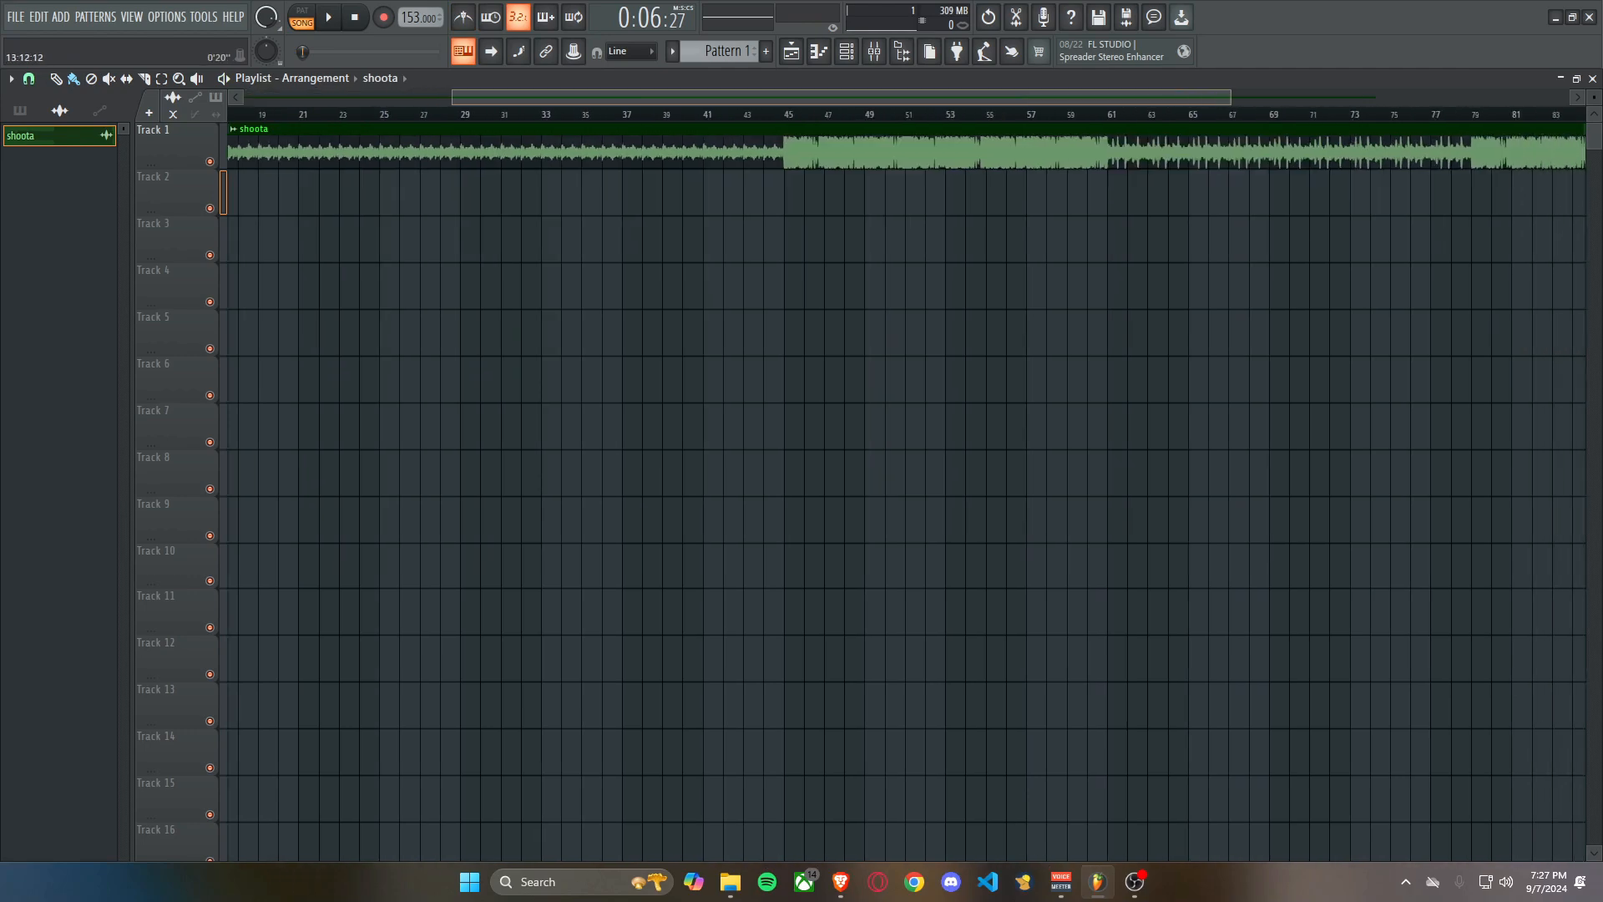
scroll(490, 286, left, 4)
scroll(532, 332, down, 2)
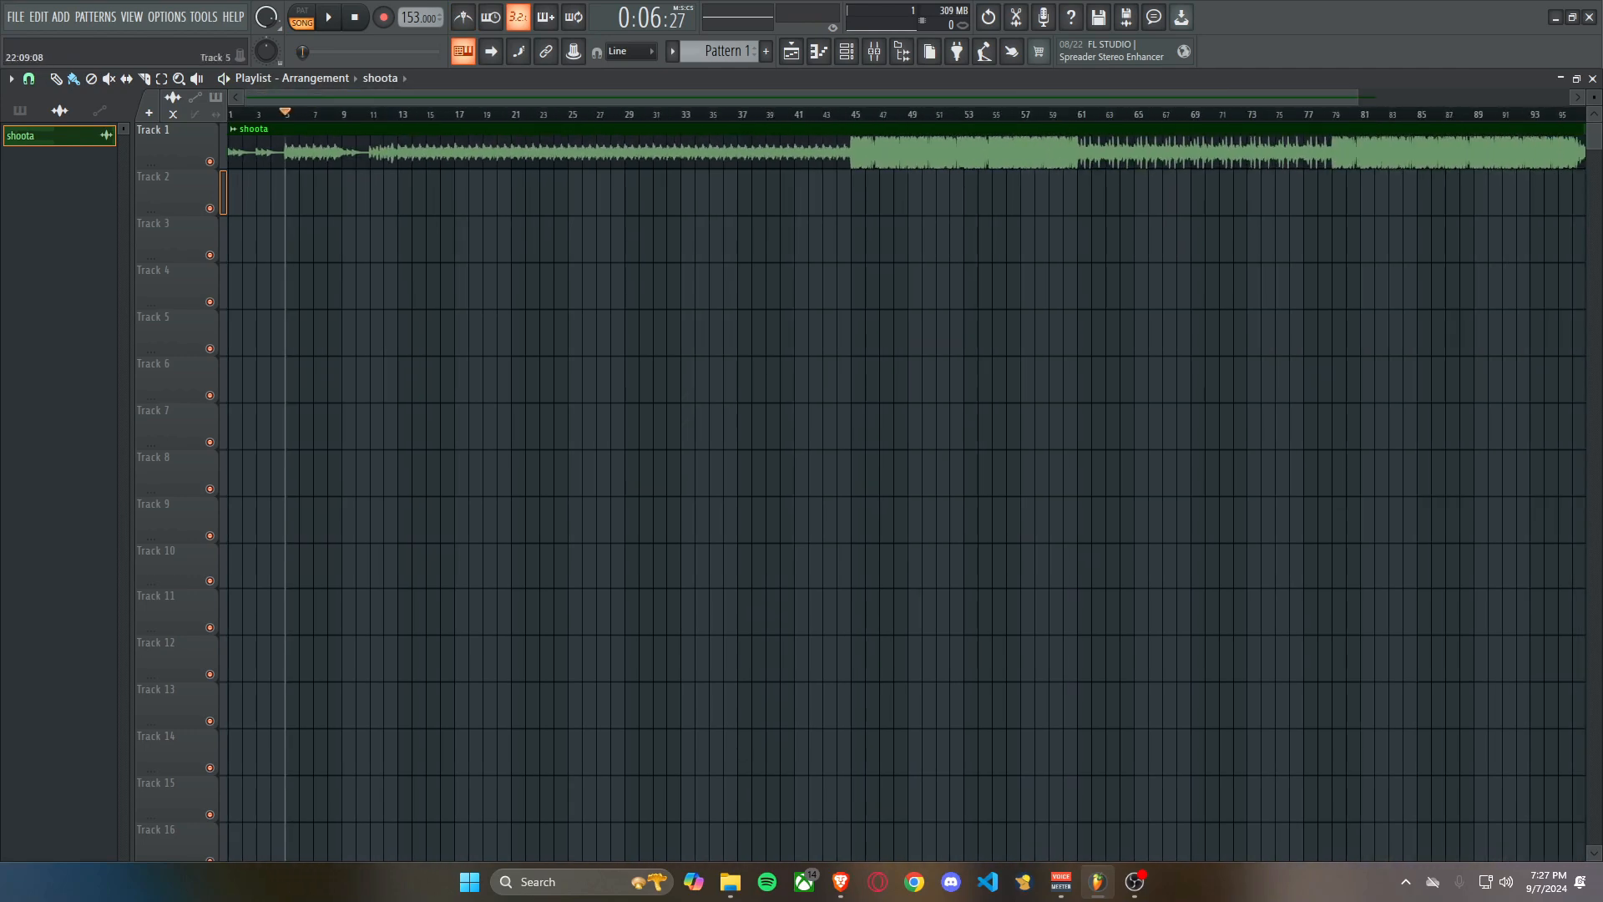
scroll(275, 242, up, 5)
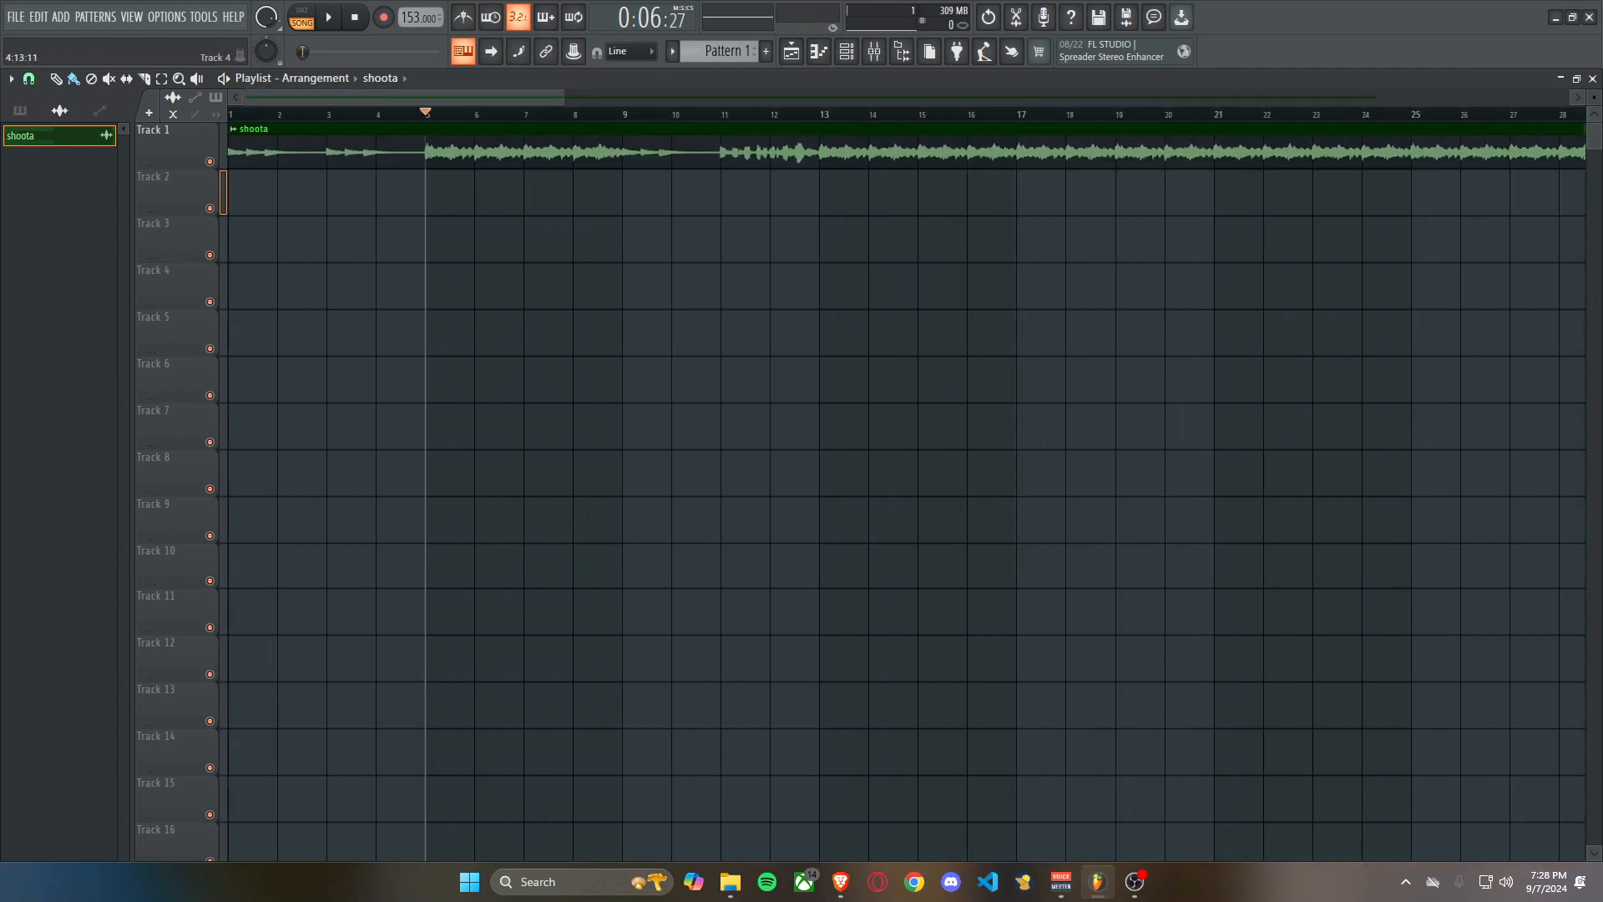
scroll(321, 250, down, 3)
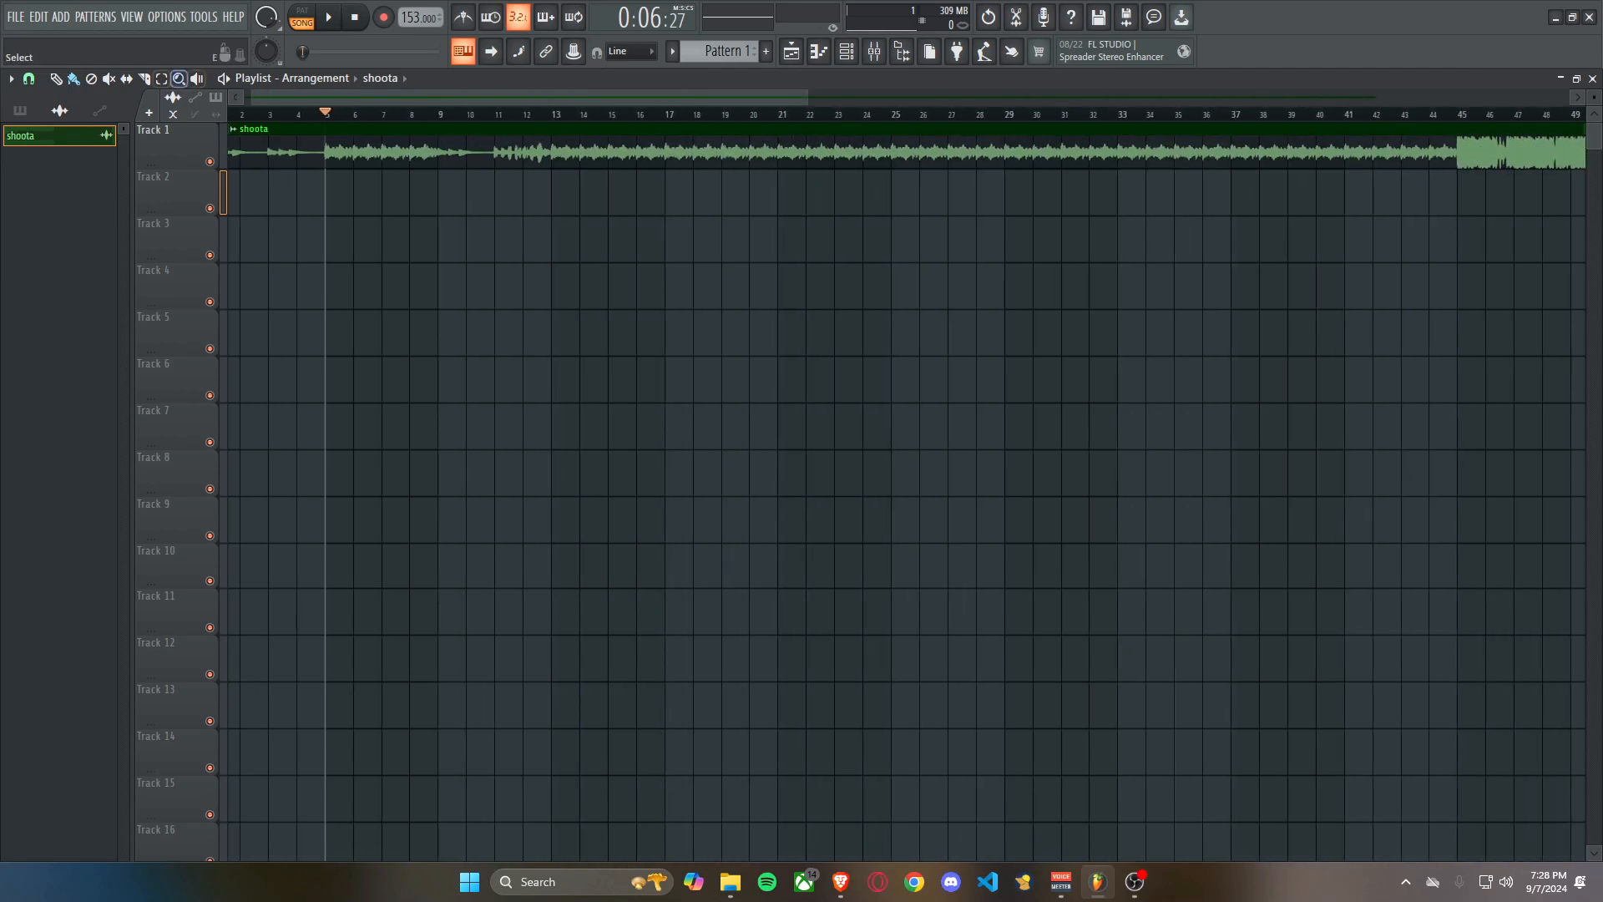
scroll(325, 171, up, 3)
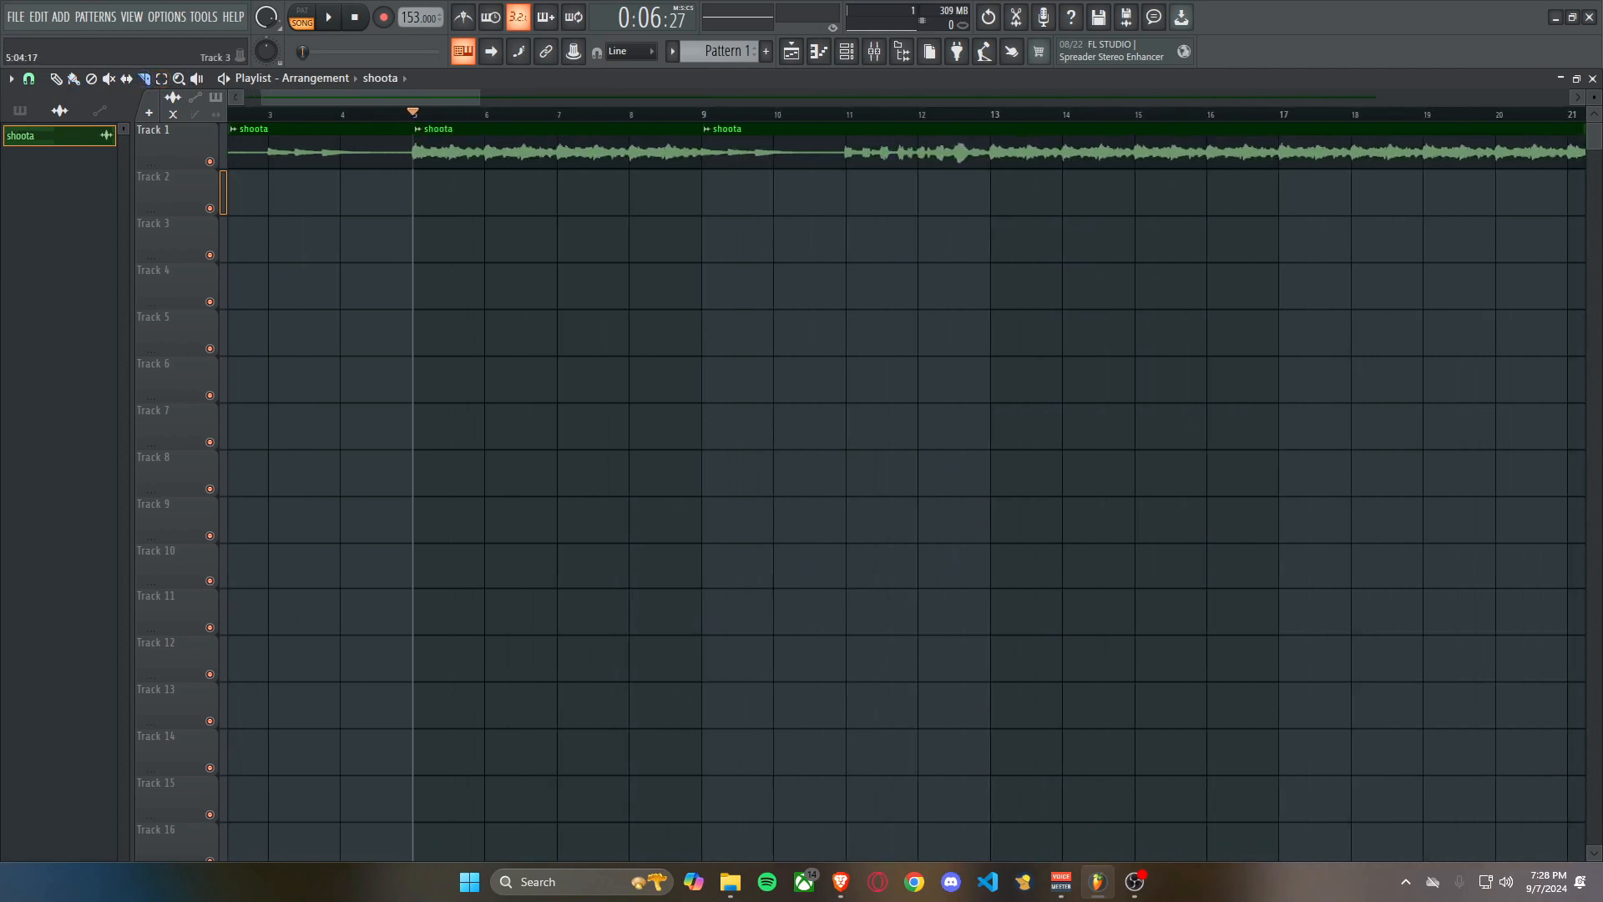
scroll(325, 243, down, 3)
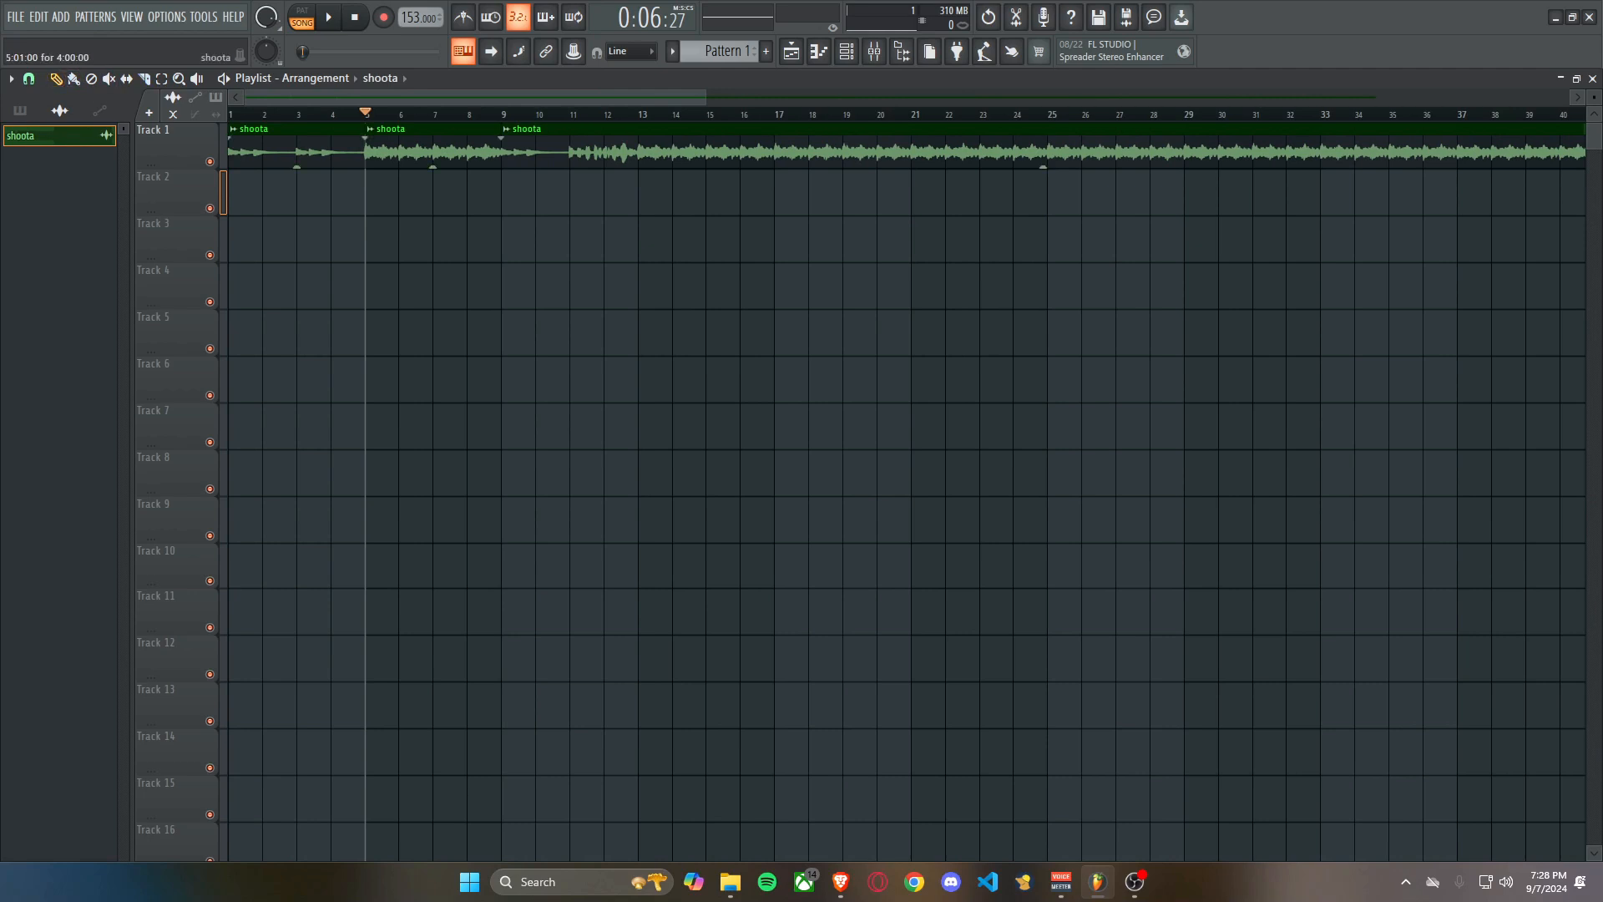
right_click(534, 150)
Play the sliced shoota clips briefly from the start of the song and stop.
click(231, 114)
scroll(235, 147, up, 5)
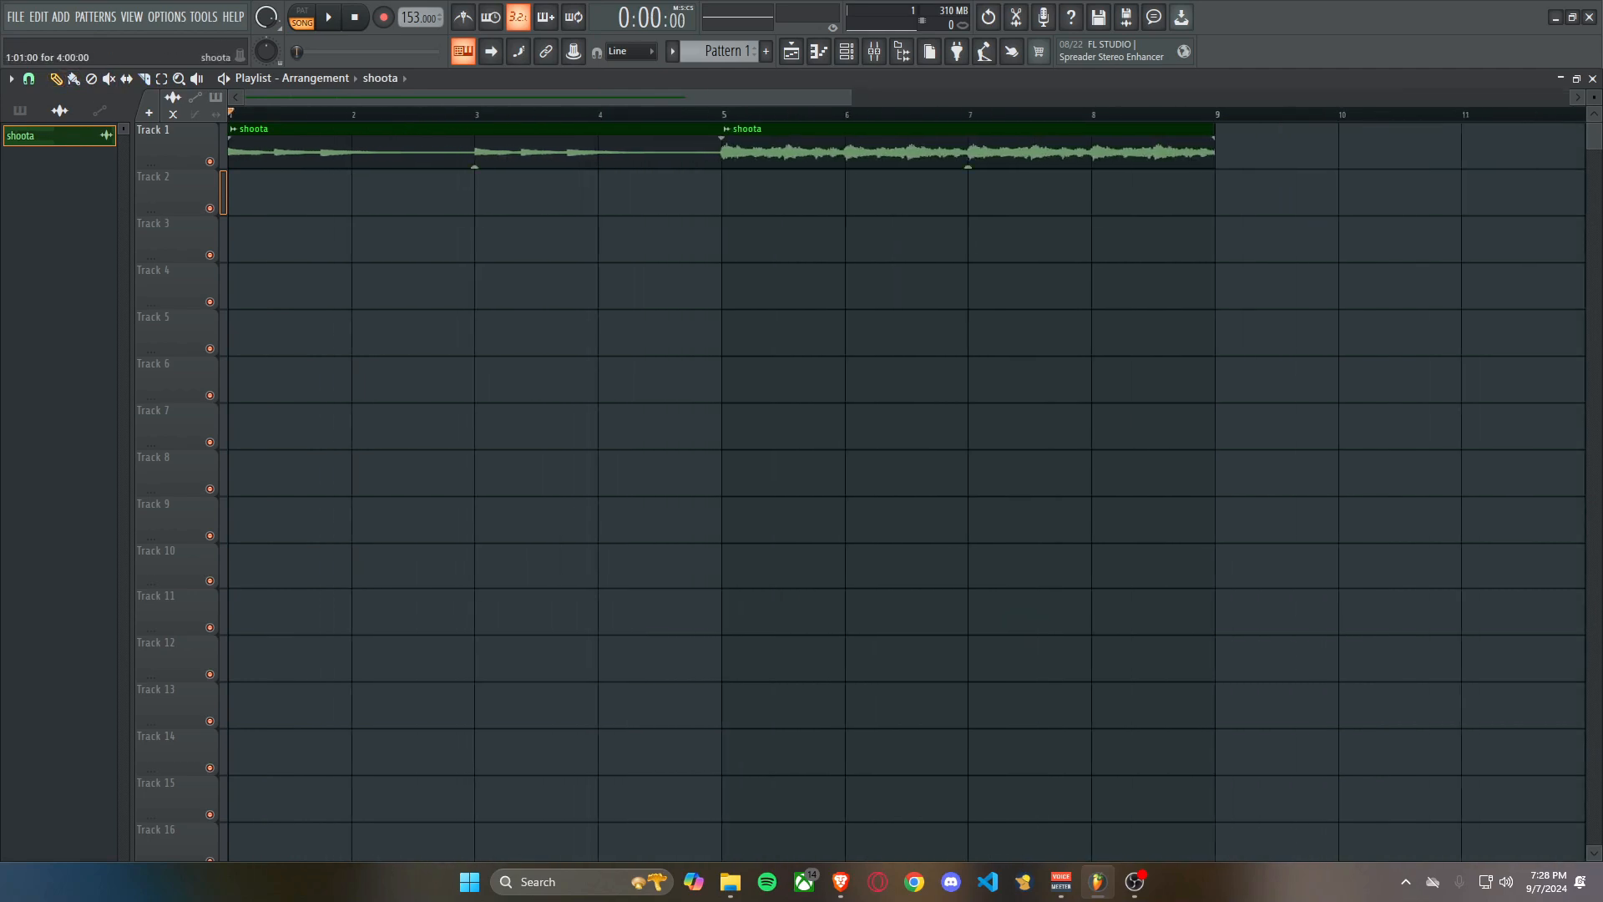
key(space)
scroll(235, 147, down, 3)
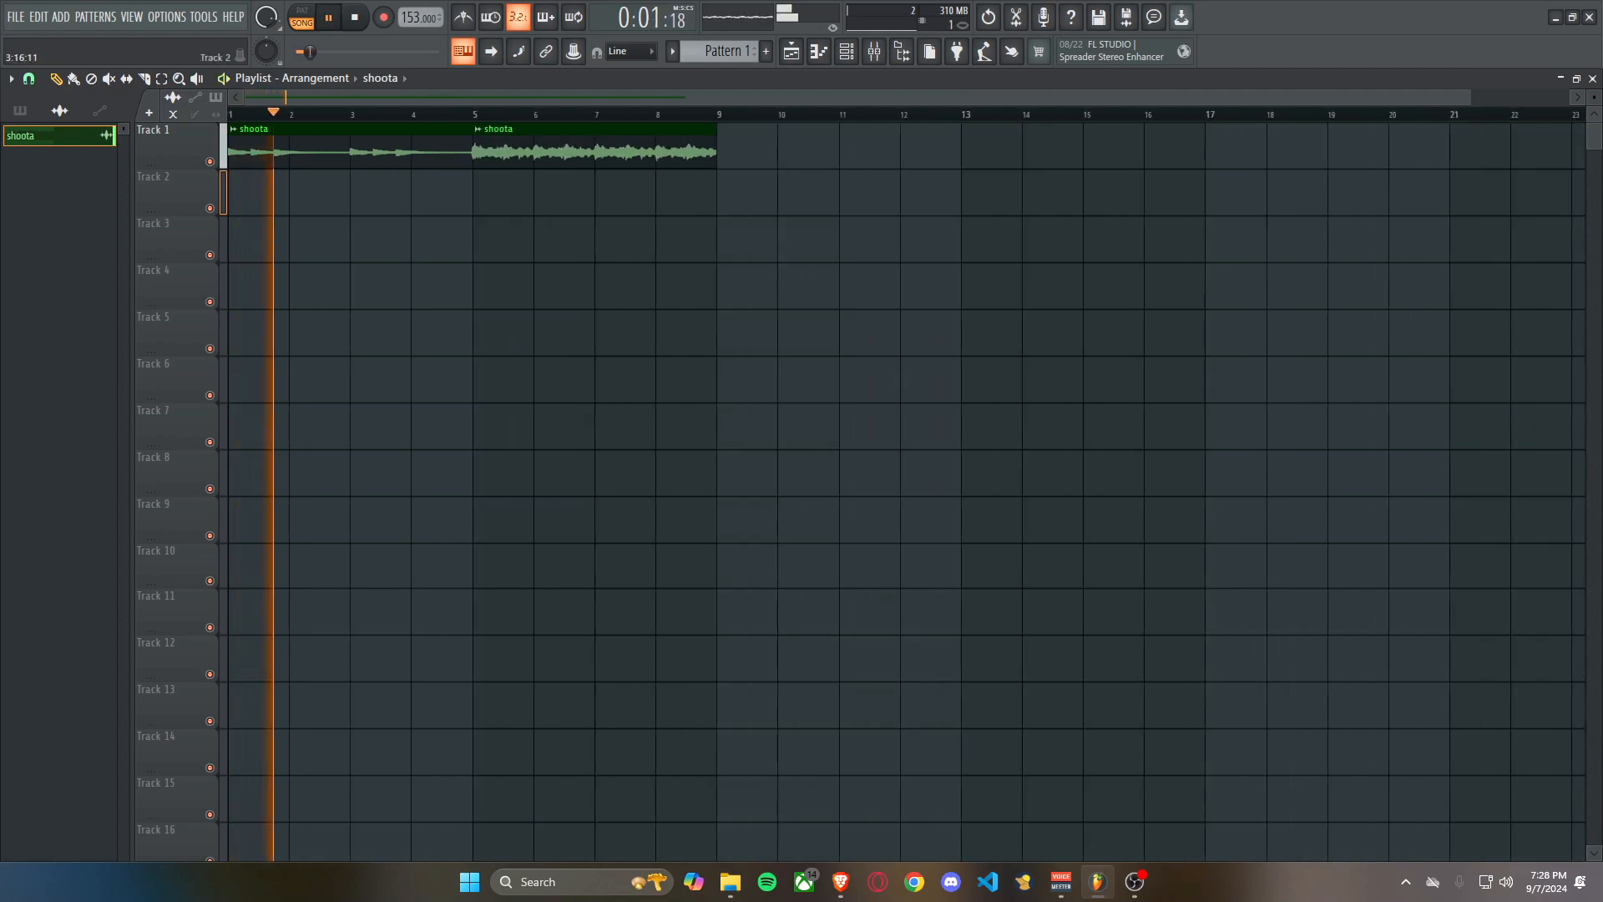
key(space)
Lower the gain of the shoota clip at bar 5 to -2.8 dB and play it from that bar.
click(474, 114)
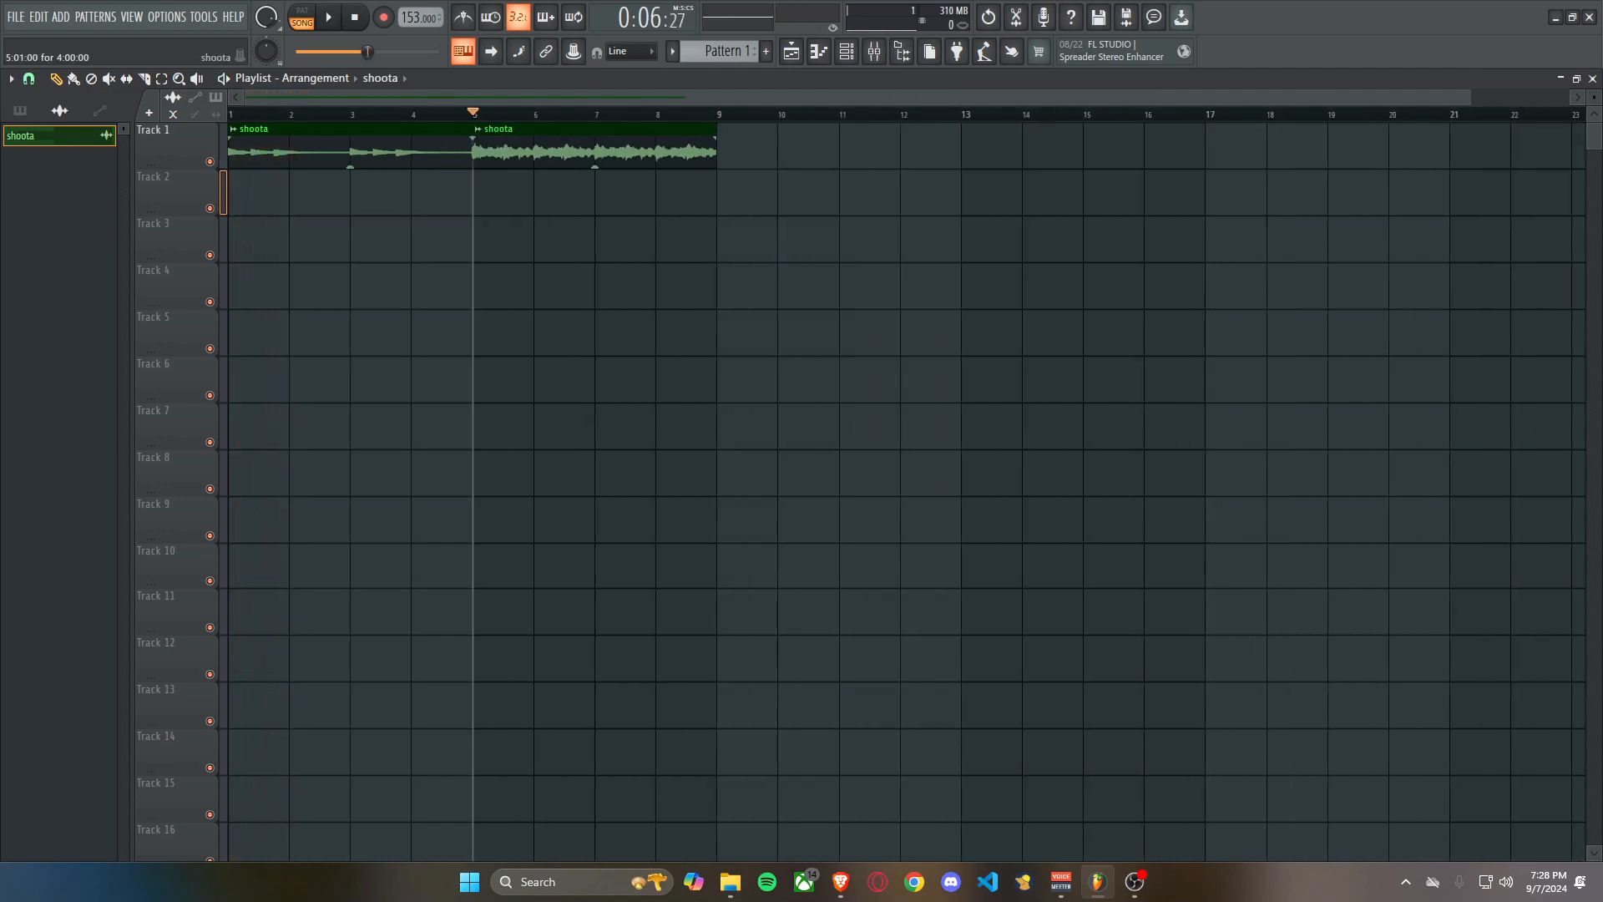
drag(595, 167, 595, 172)
scroll(461, 287, up, 3)
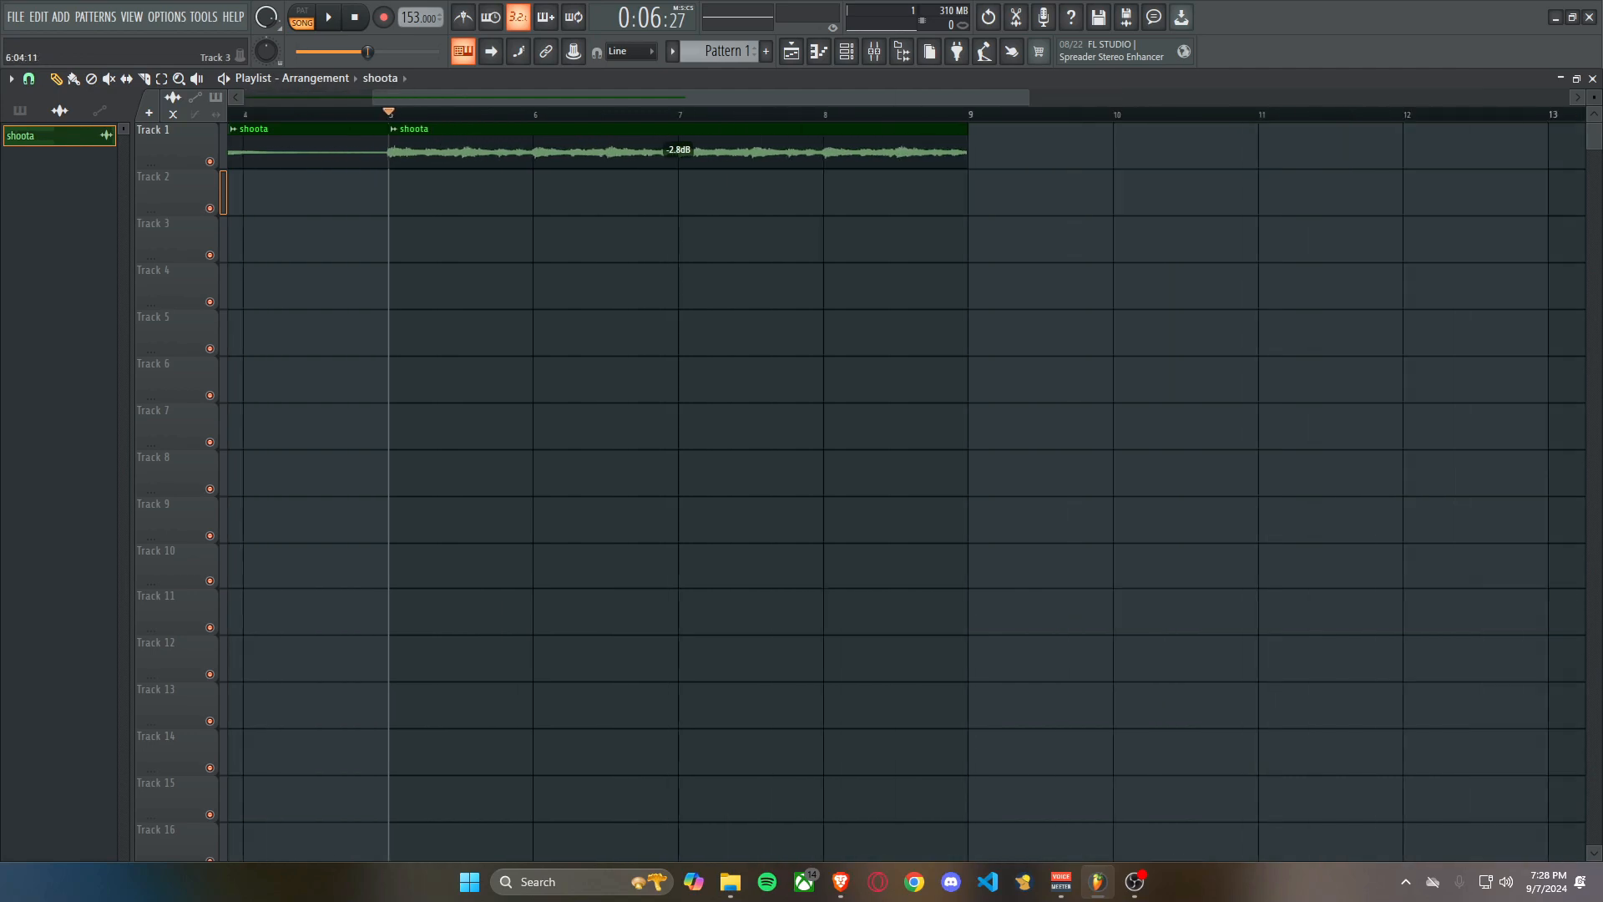
scroll(462, 251, down, 4)
key(space)
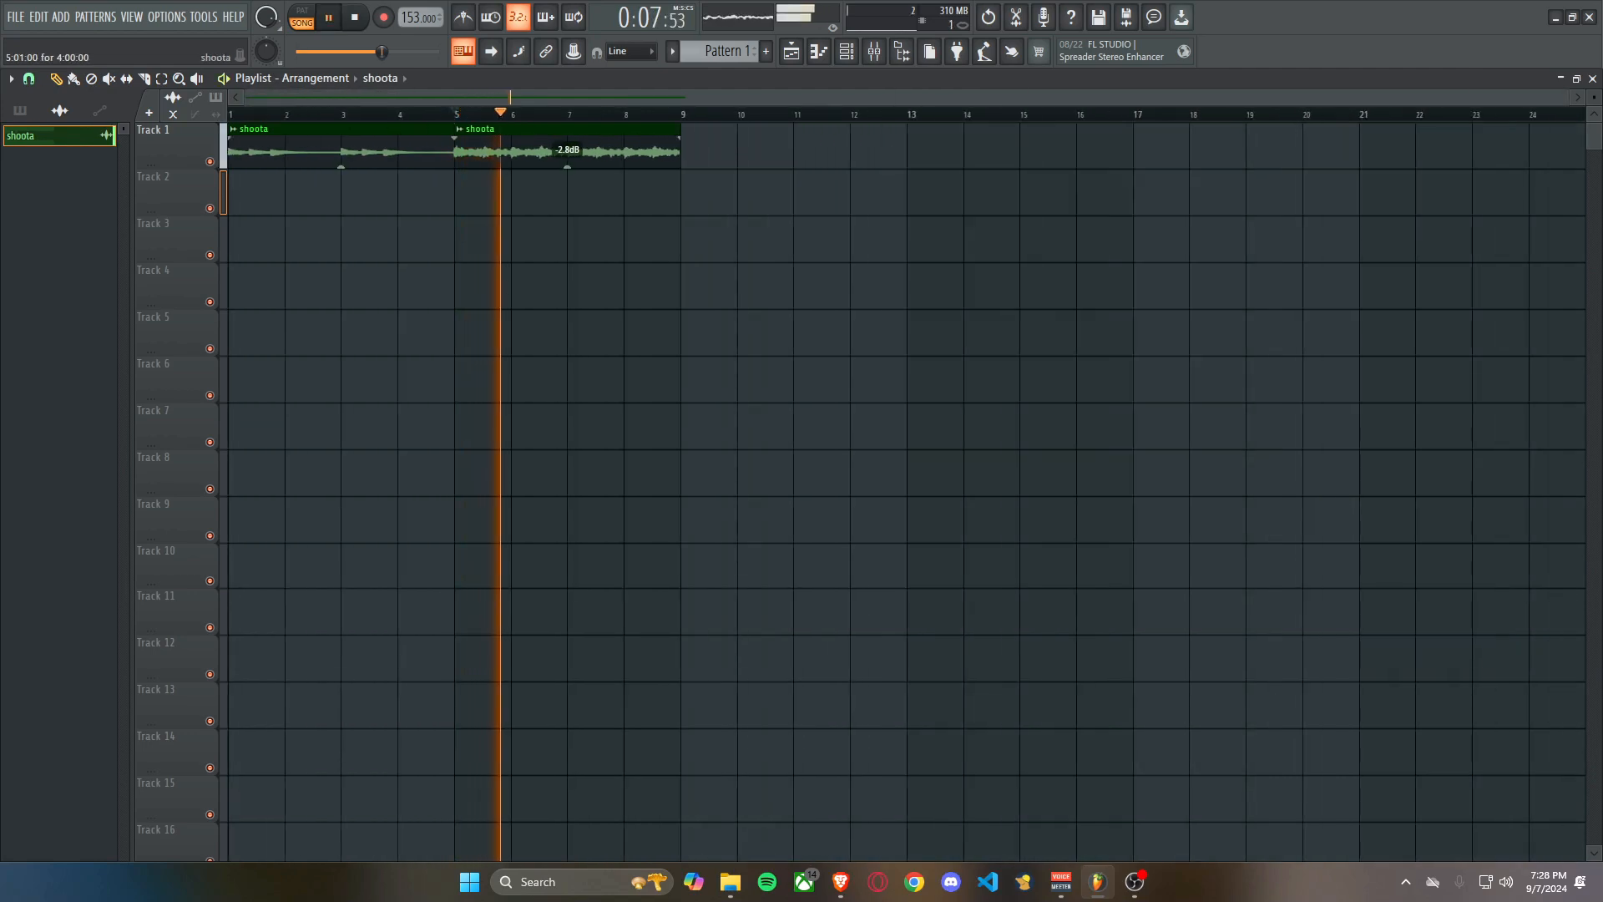
key(space)
Route the shoota sample to mixer track 1 and load Fruity parametric EQ 2 into slot 3 of Insert 1.
double_click(503, 130)
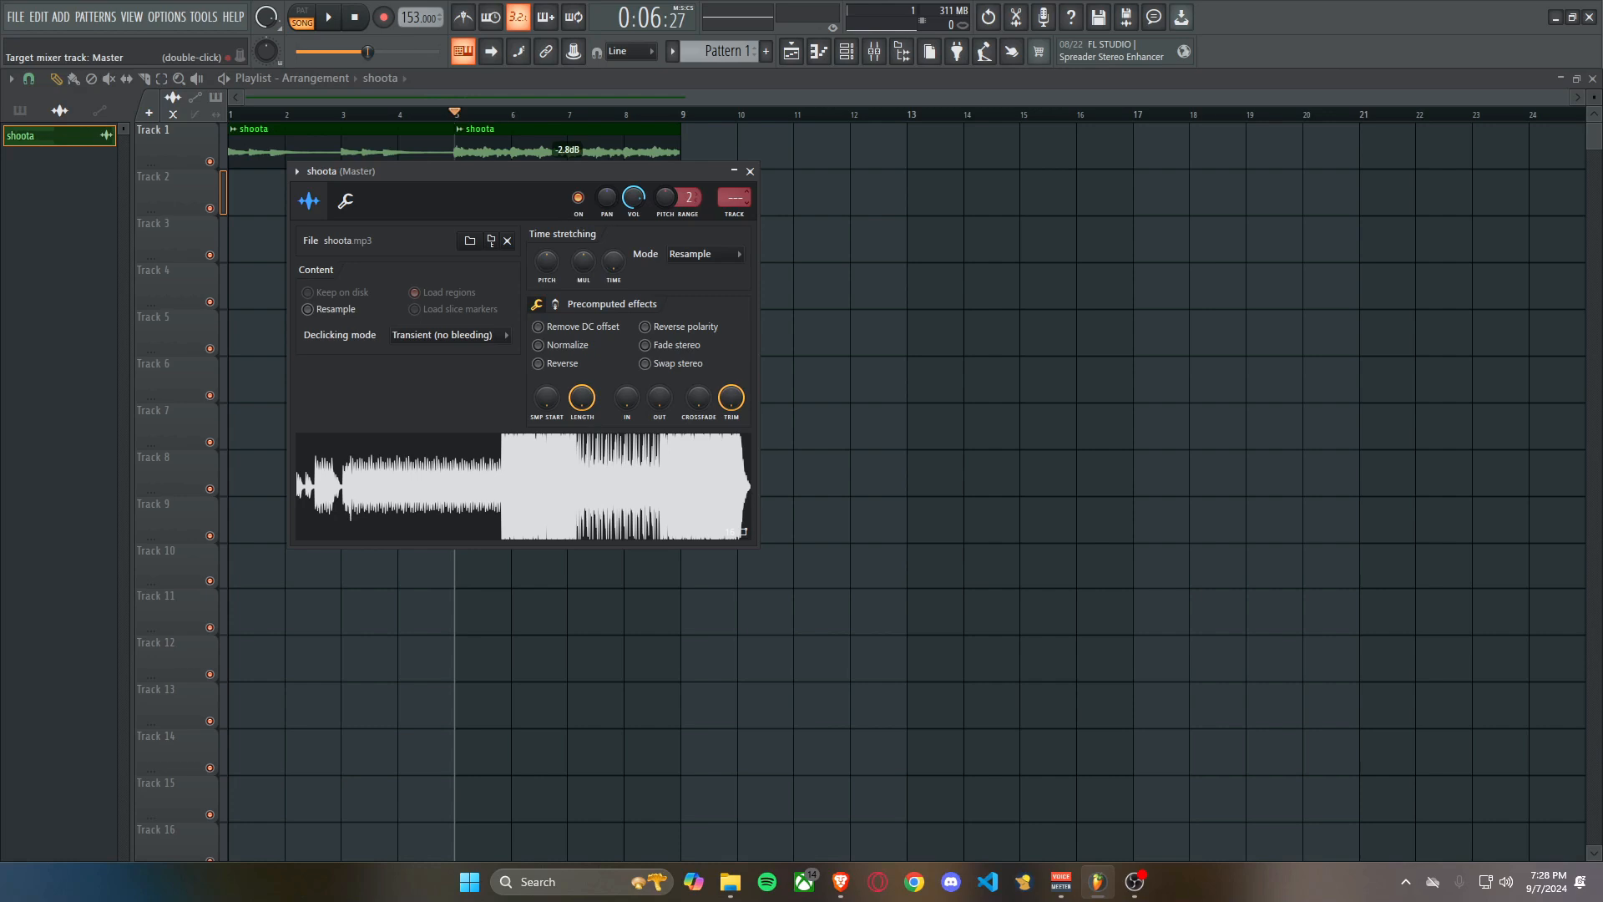
click(750, 171)
key(F9)
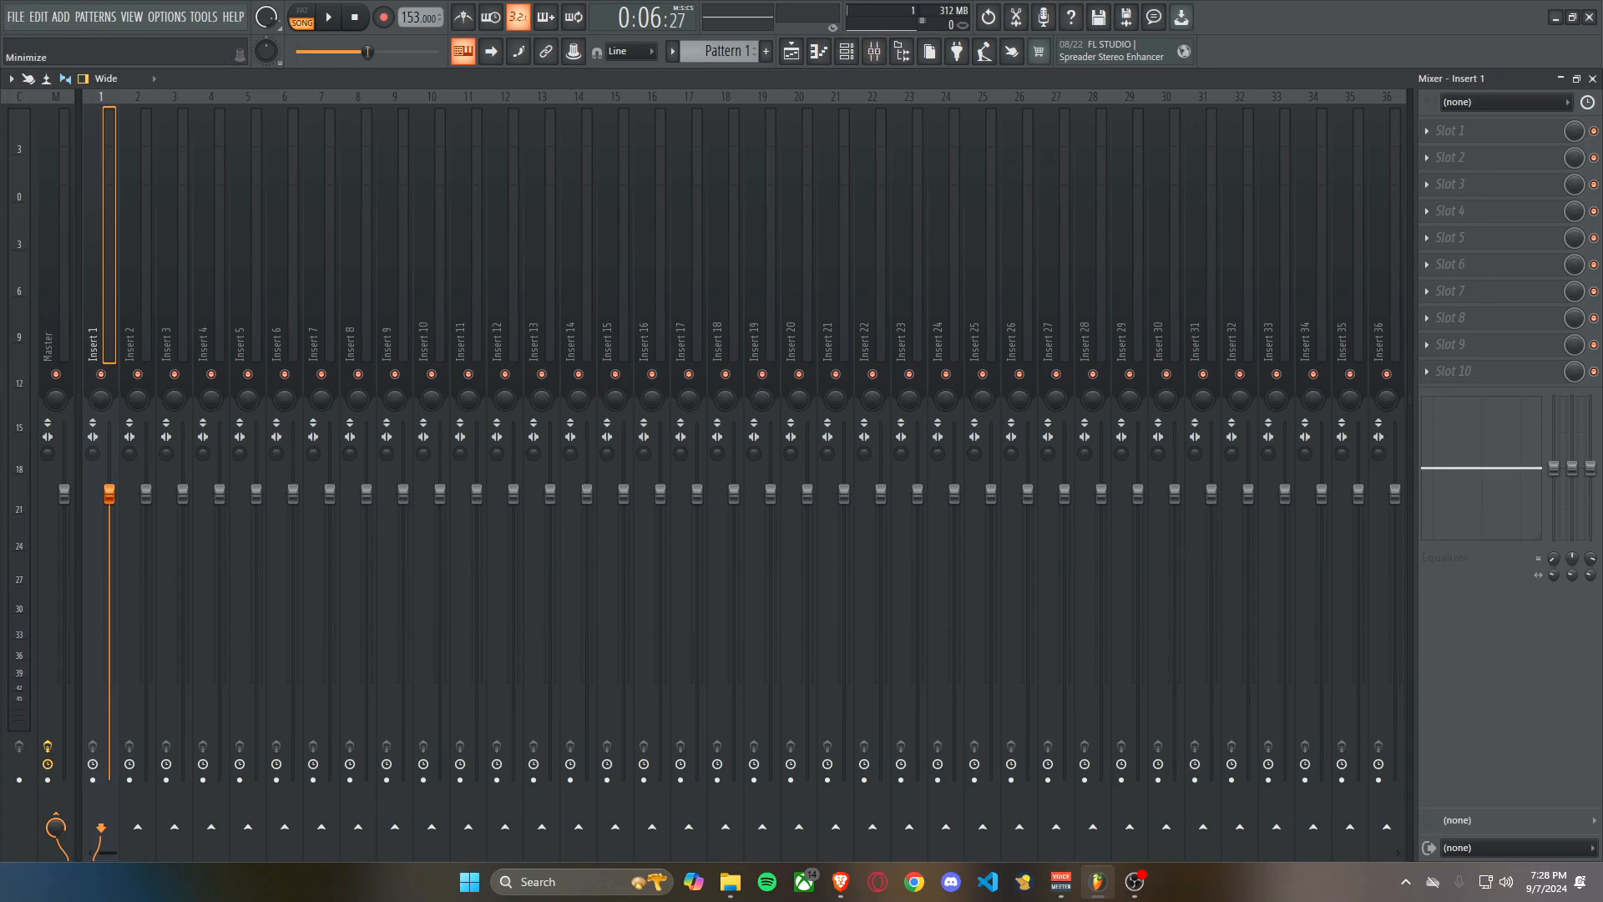
click(1453, 185)
click(1067, 342)
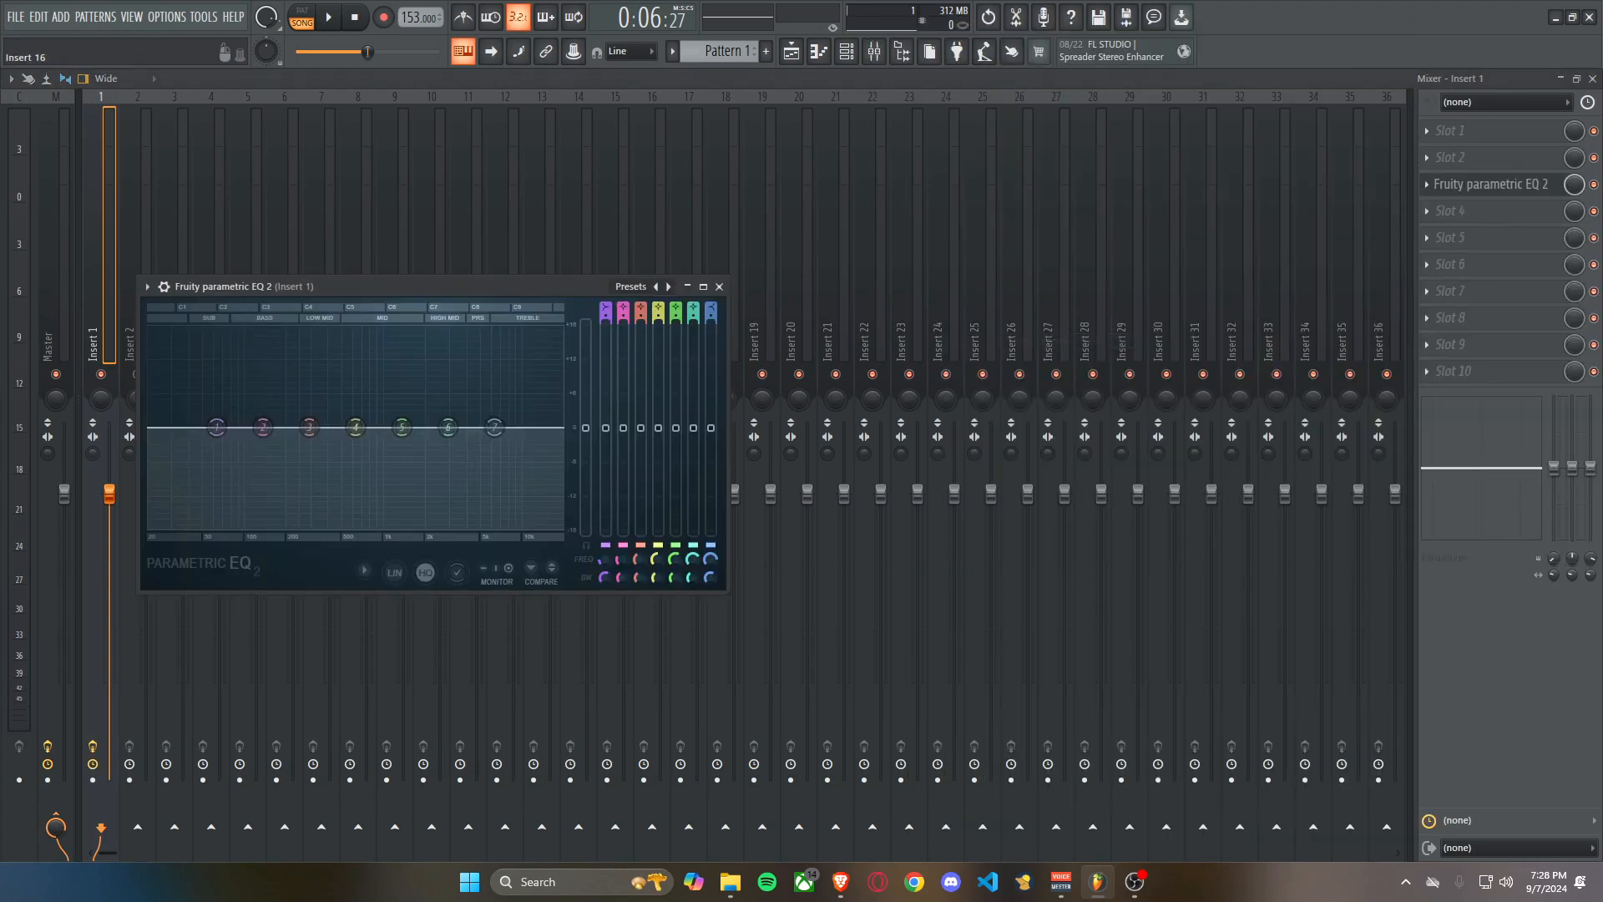
Shape Insert 1's EQ starting from the 20Hz + 18kHz cut preset, and lower the track's fader in the mixer.
click(668, 287)
click(668, 287)
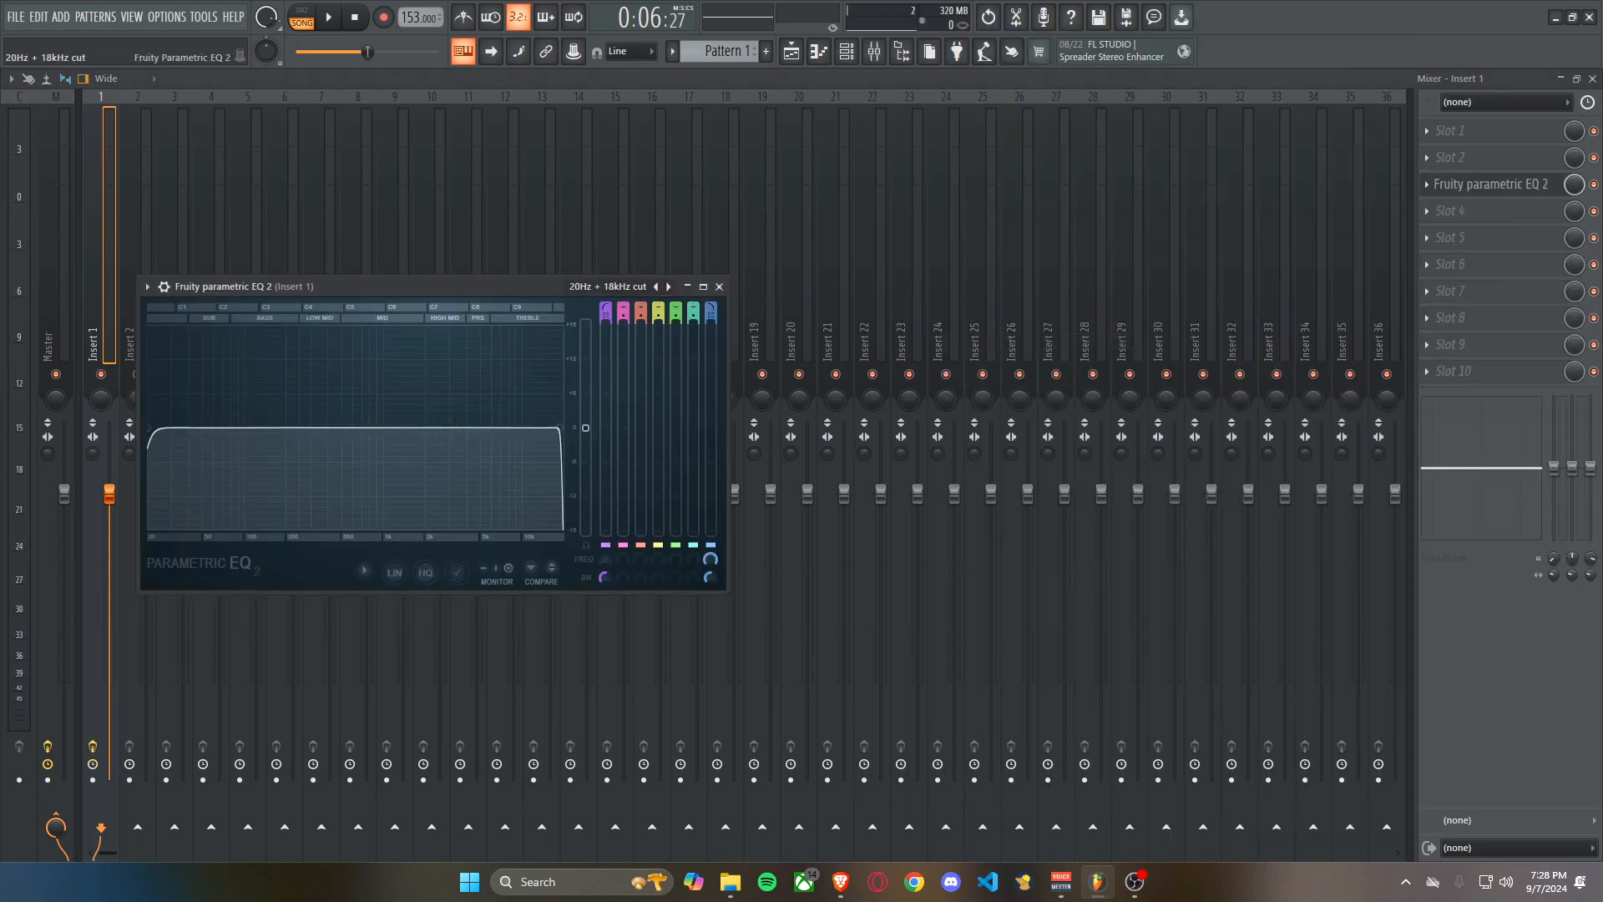
drag(263, 408, 415, 408)
key(space)
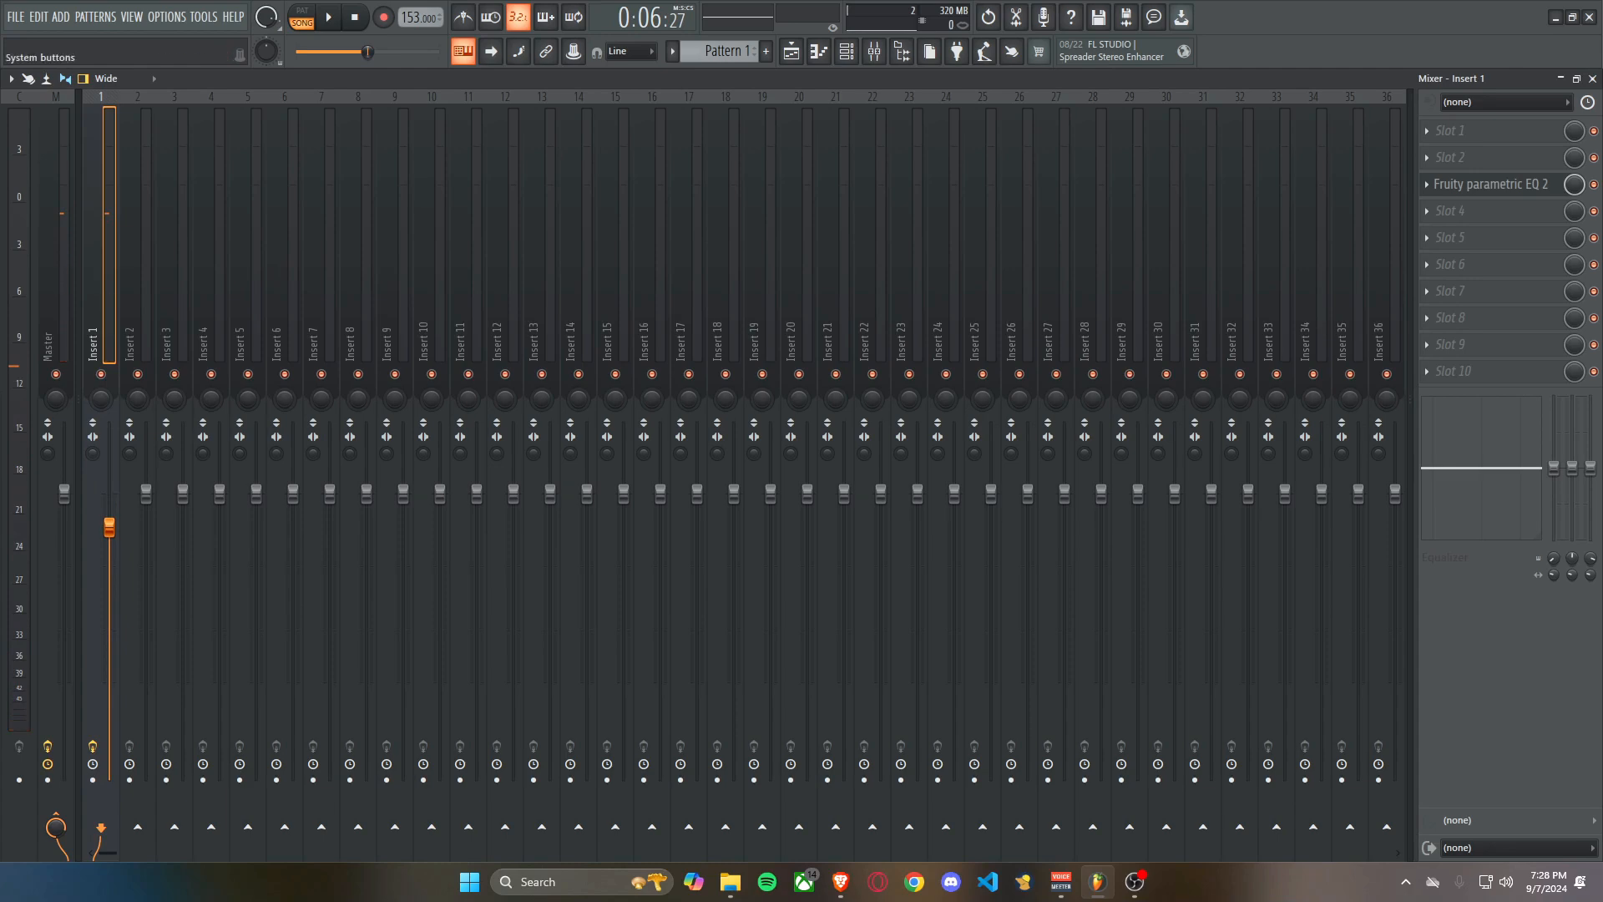
click(1592, 79)
Duplicate the shoota clip at bar 5 on Track 1 to bar 9, removing any stray pattern clips.
click(827, 266)
click(927, 333)
right_click(927, 332)
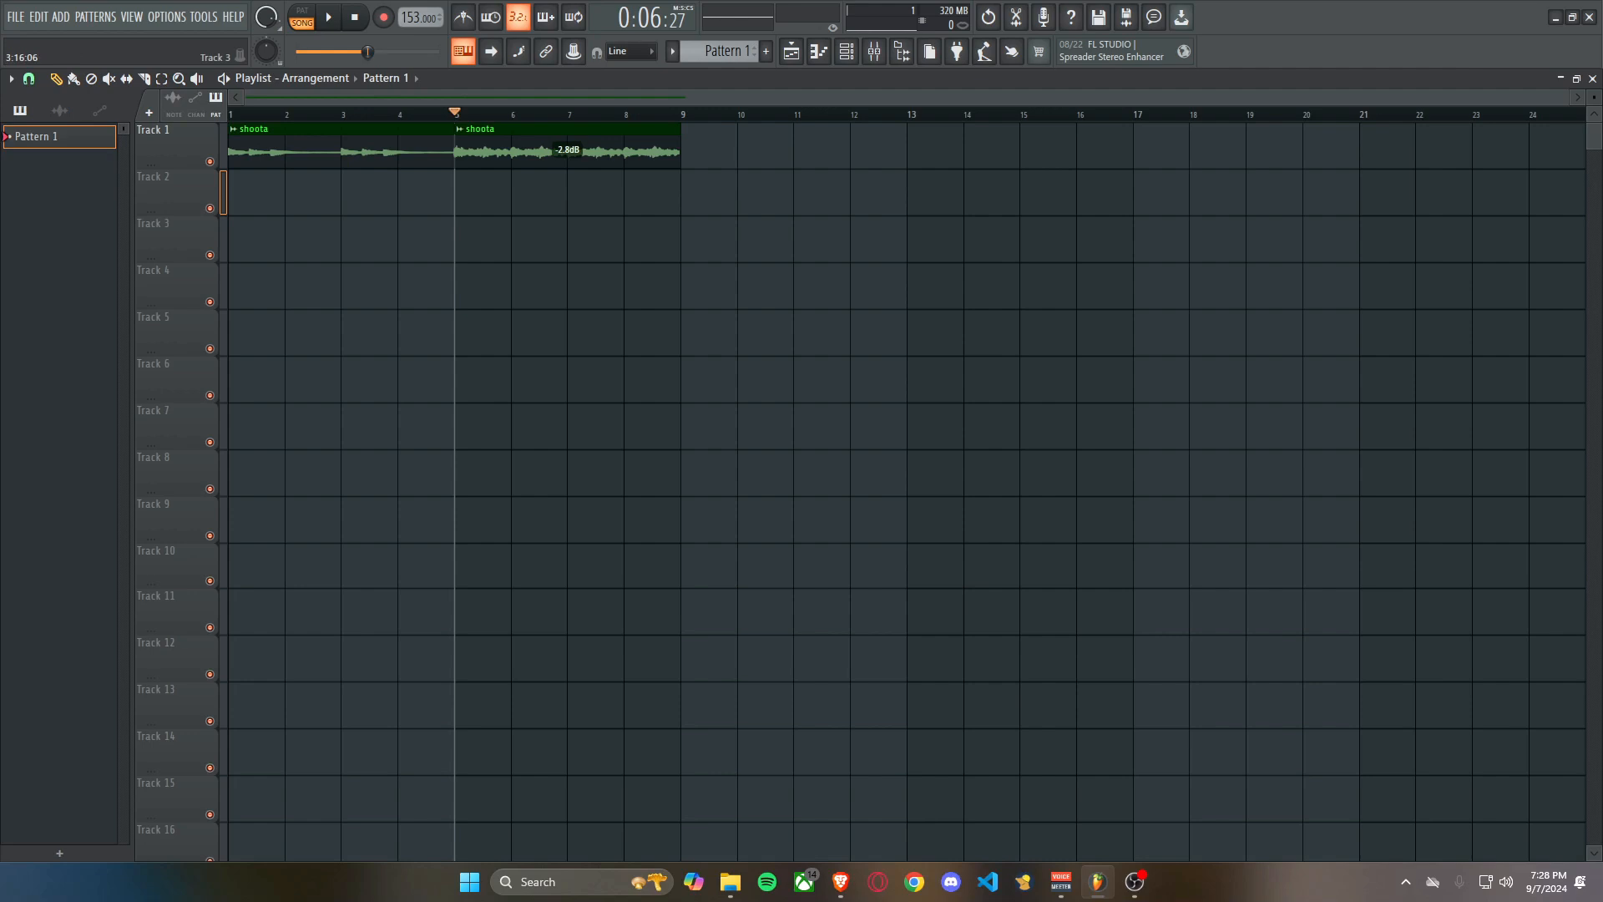
right_click(764, 286)
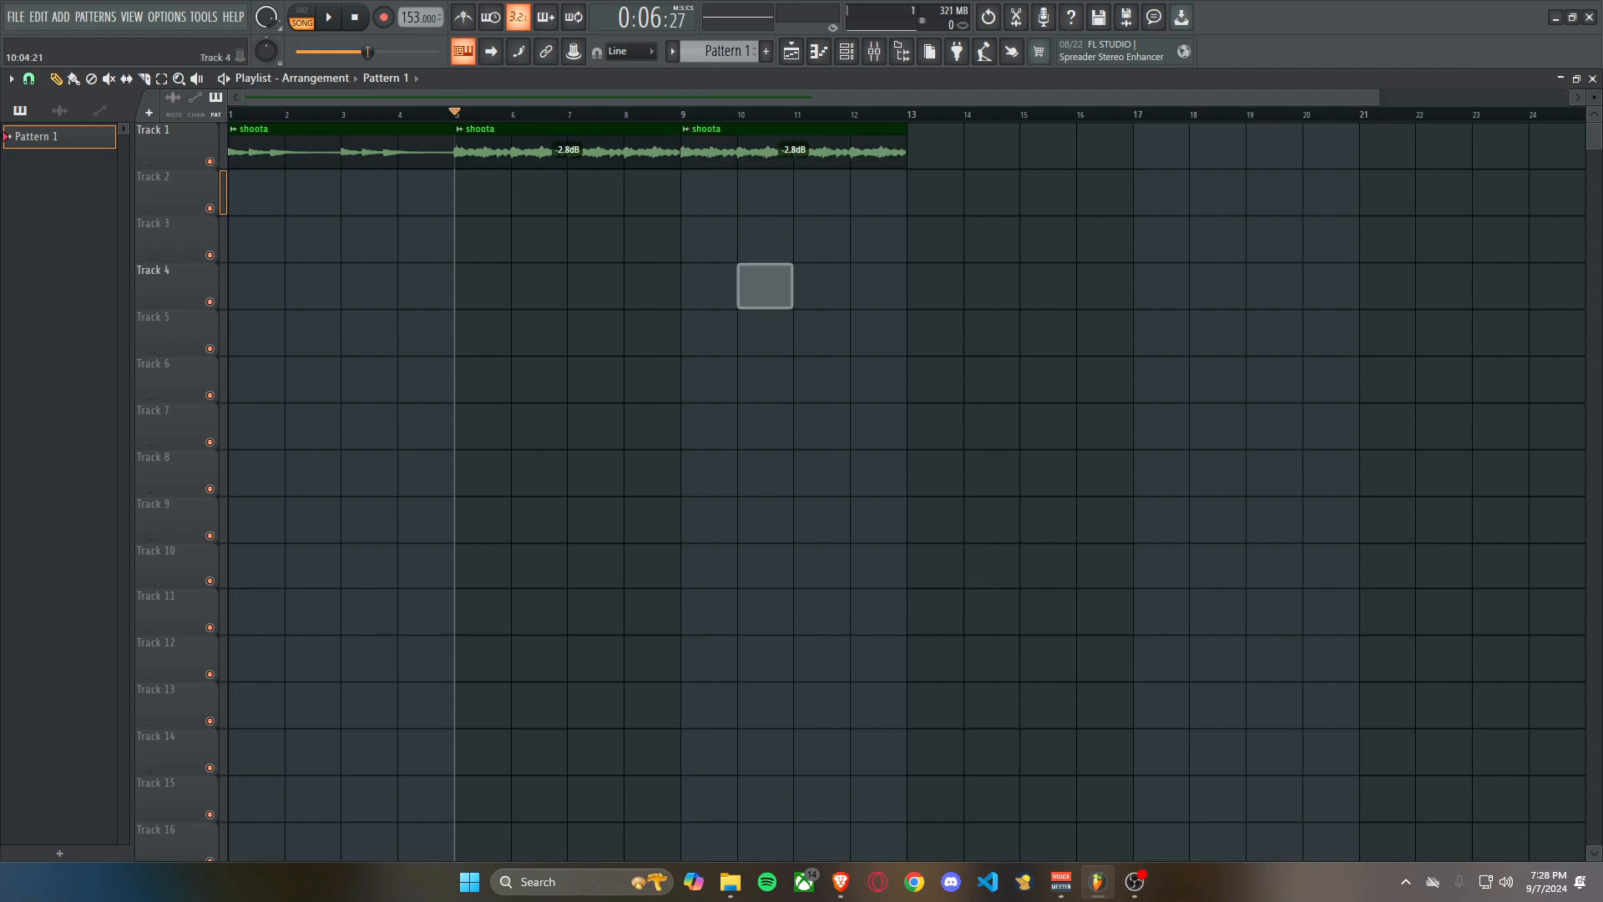
Place a four-bar Pattern 1 clip on Track 2 at bar 5 and duplicate it to bar 9.
drag(535, 196, 679, 198)
ctrl+drag(628, 197, 660, 201)
key(ctrl+b)
click(710, 332)
right_click(710, 333)
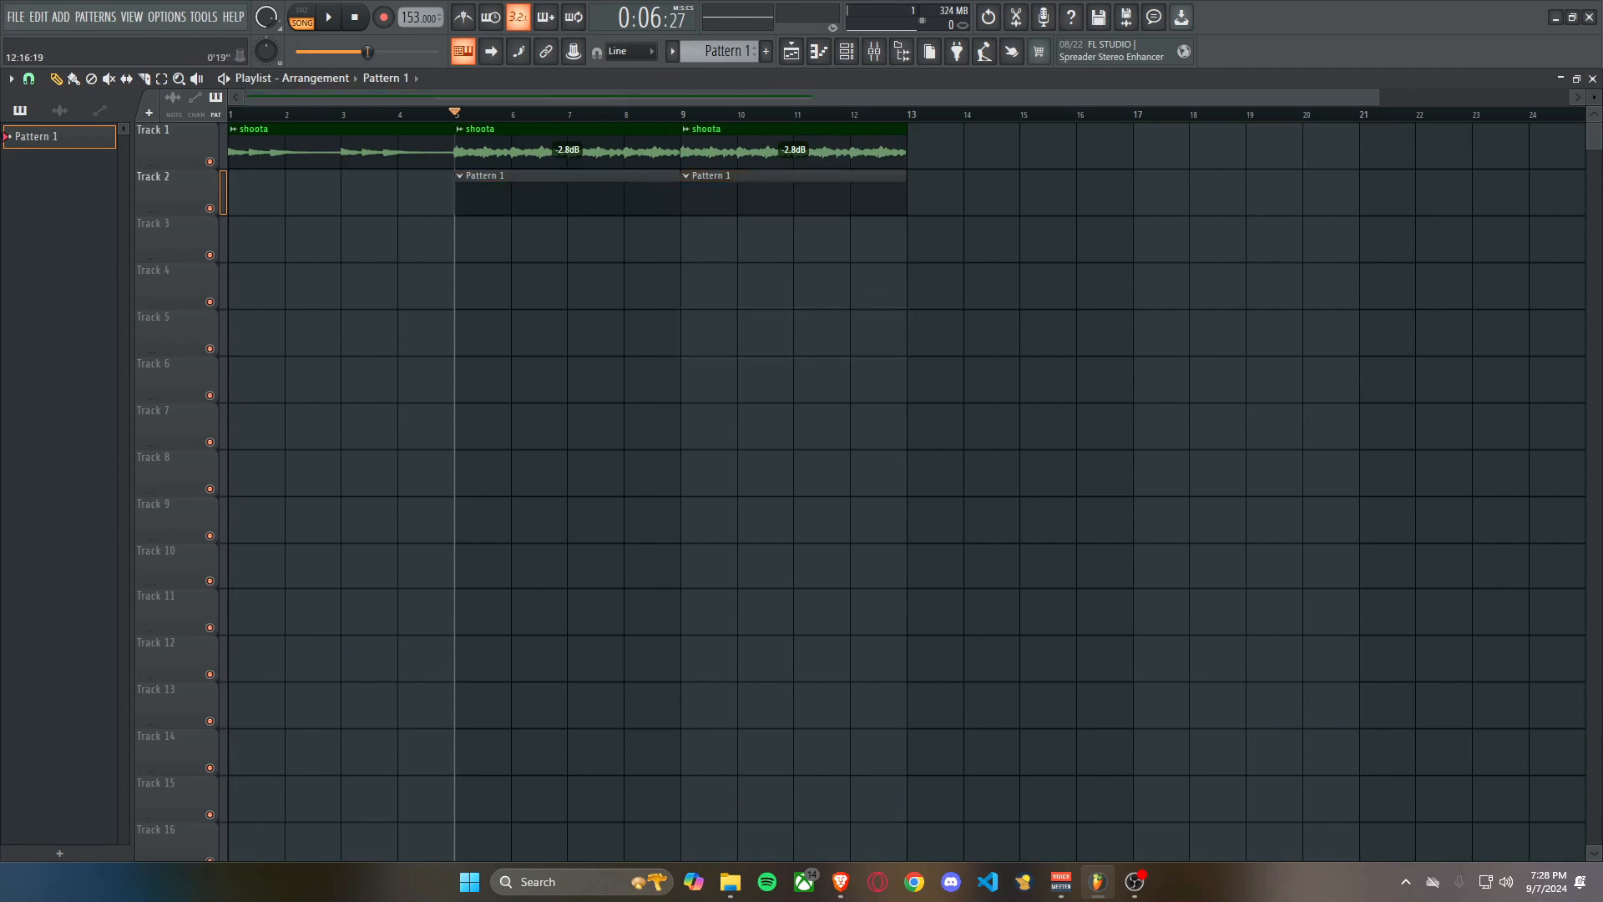
Select the timeline range from bar 5 to bar 13 and briefly play it.
ctrl+drag(907, 115, 424, 115)
scroll(776, 334, down, 1)
key(space)
key(space)
Assign the 808 Kick, Clap, HiHat and Snare channels to mixer tracks 2, 3, 4 and 5 in the Channel rack.
key(F6)
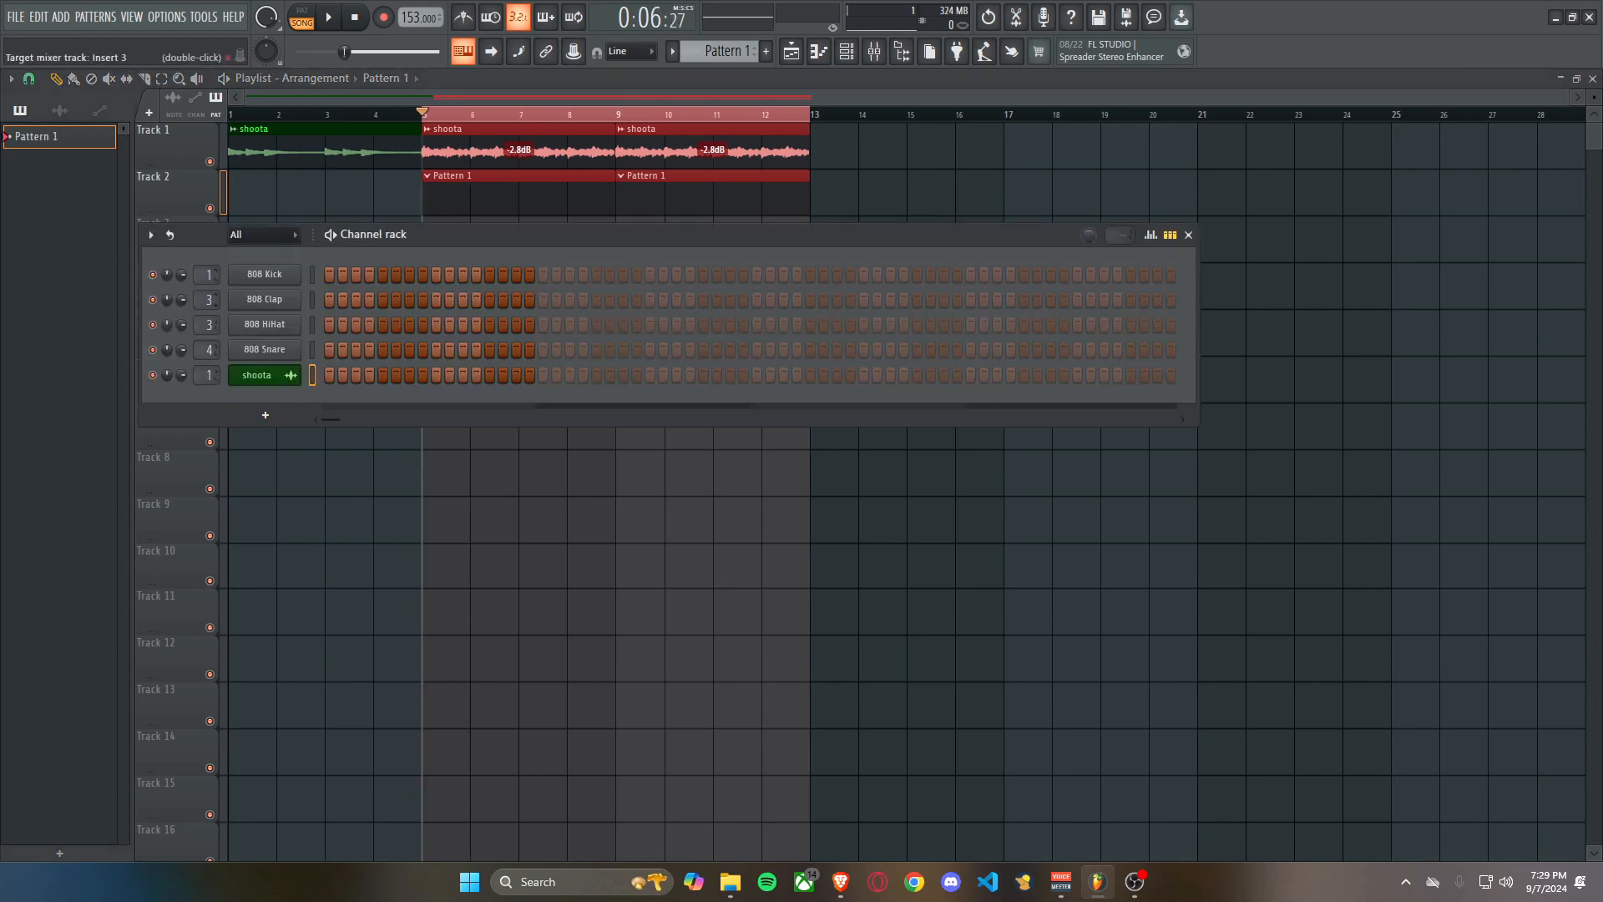
scroll(207, 324, up, 2)
drag(171, 393, 254, 391)
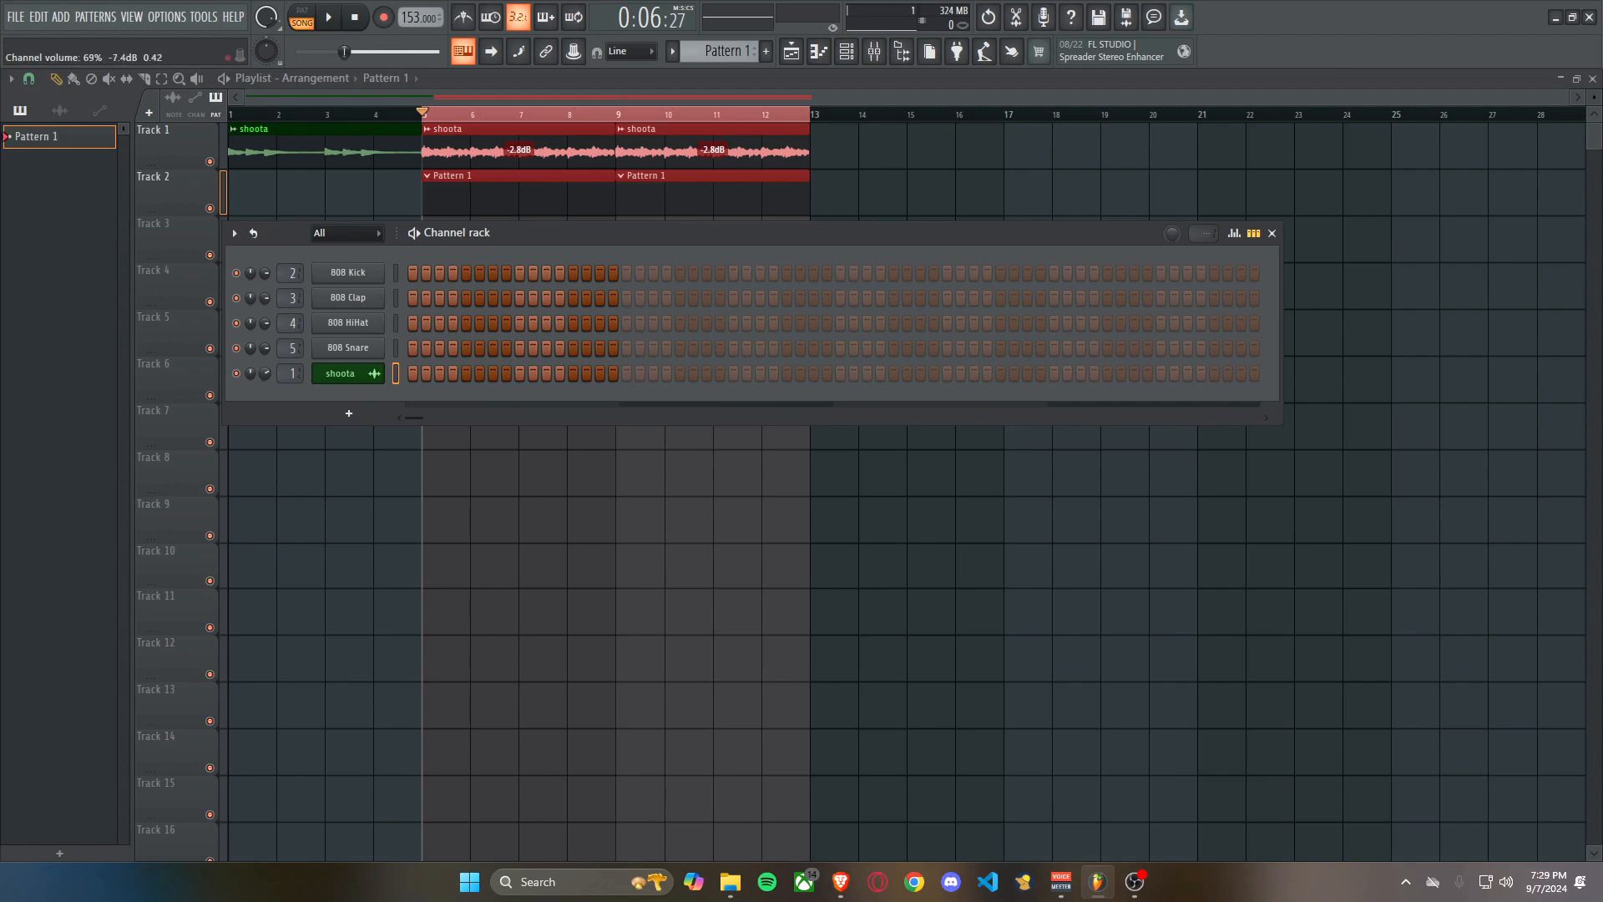
drag(284, 233, 370, 301)
Replace the 808 Kick channel with the ZENOLOGY plugin and open its preset browser.
right_click(434, 340)
mouse_move(534, 483)
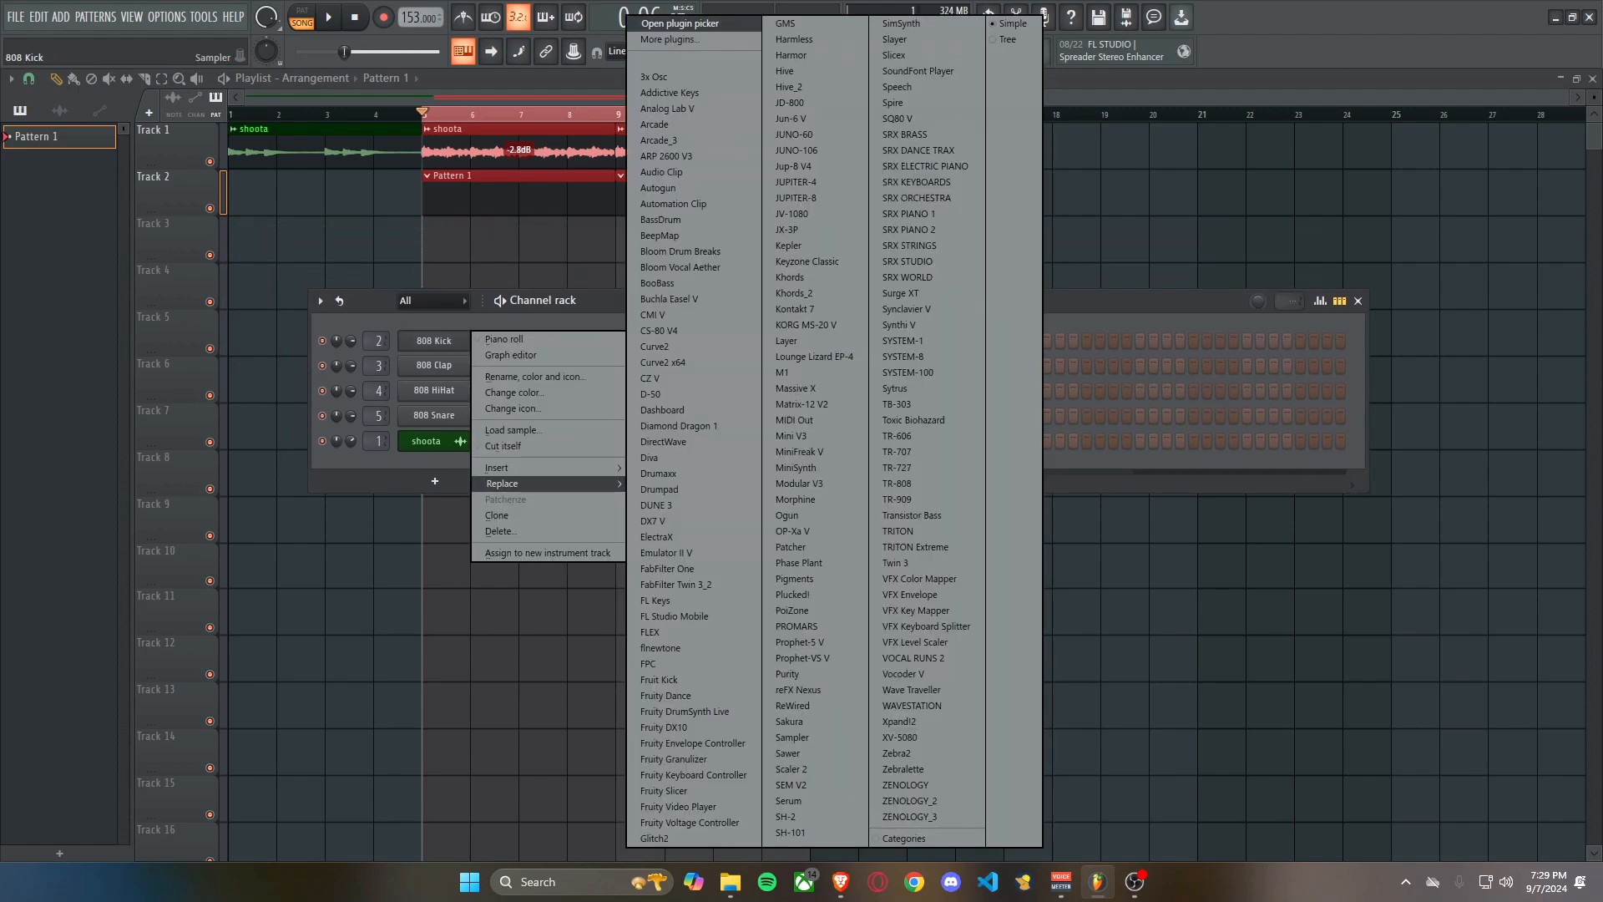
click(906, 785)
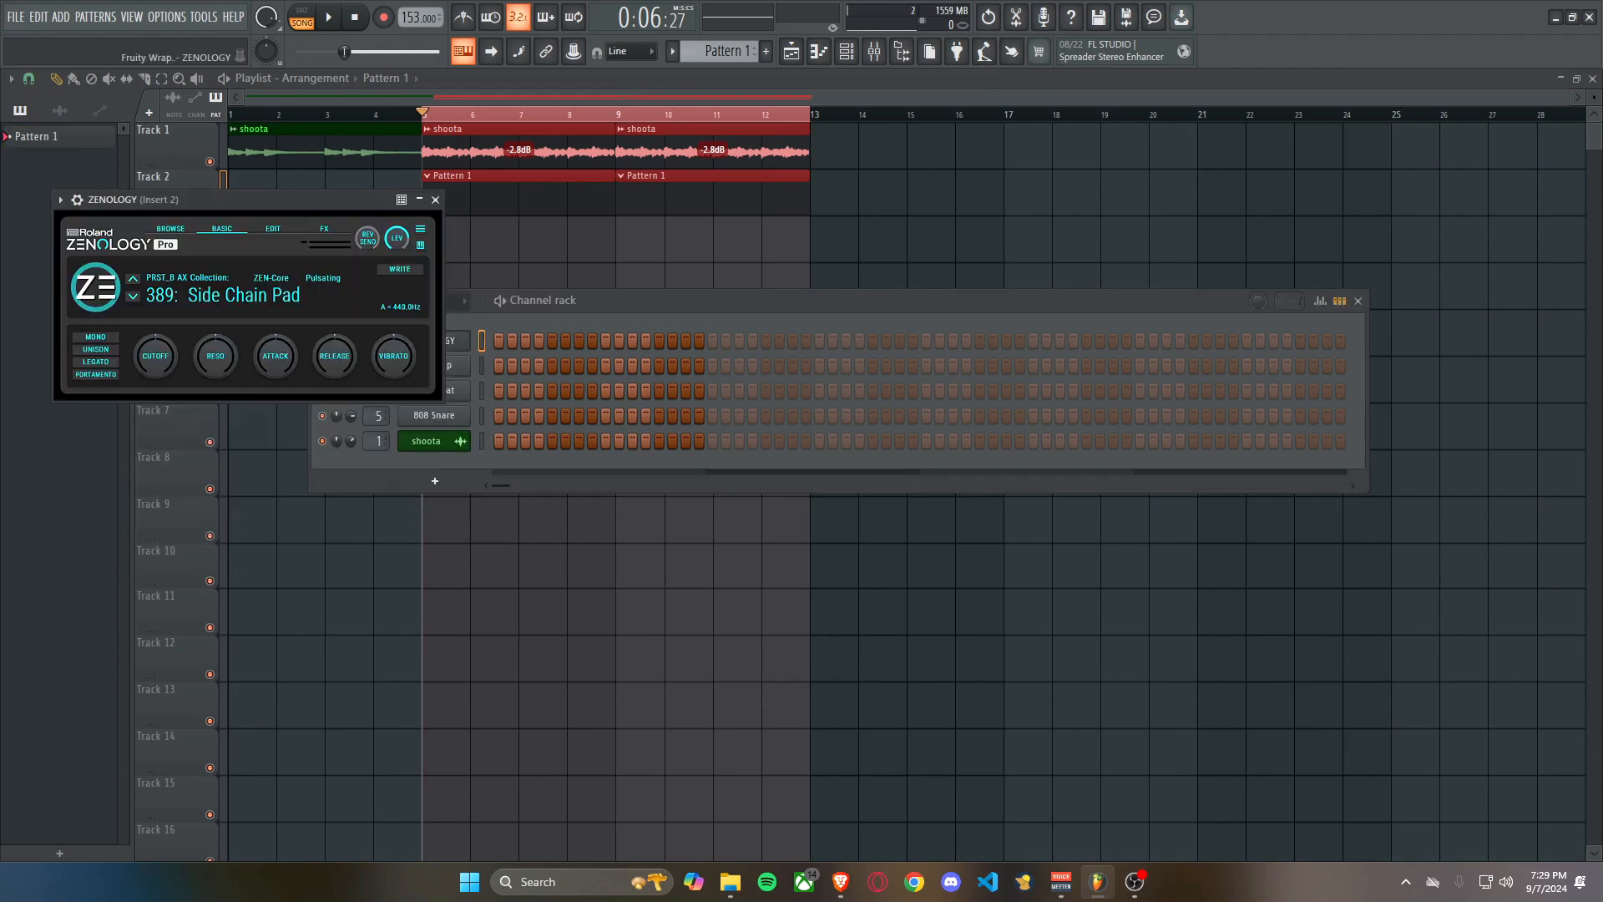
drag(251, 199, 930, 257)
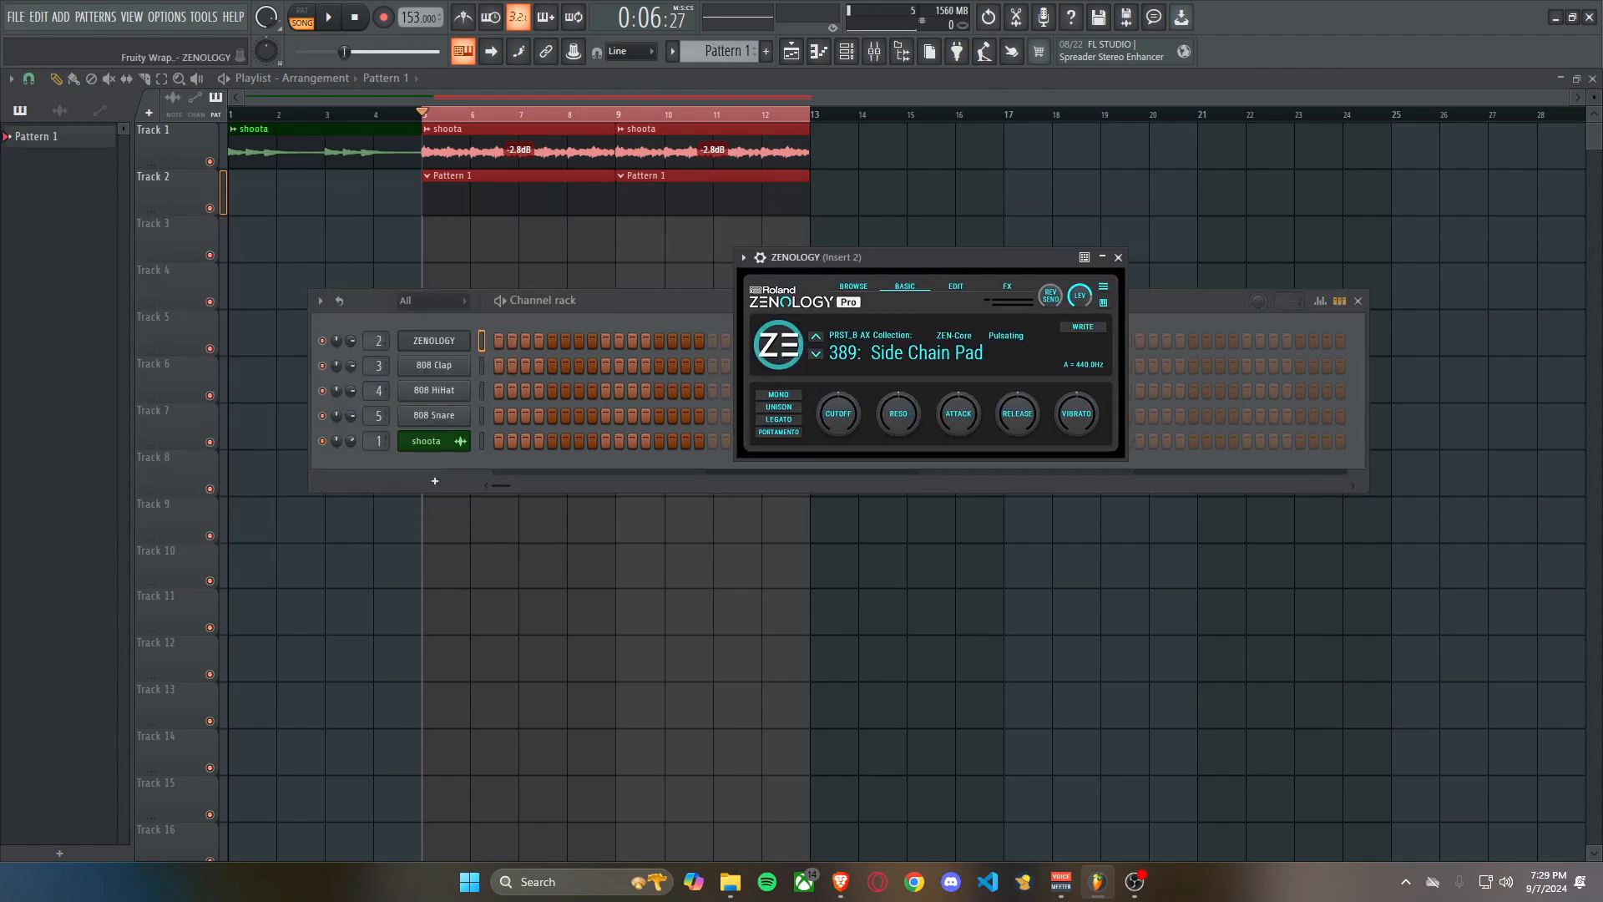
click(853, 286)
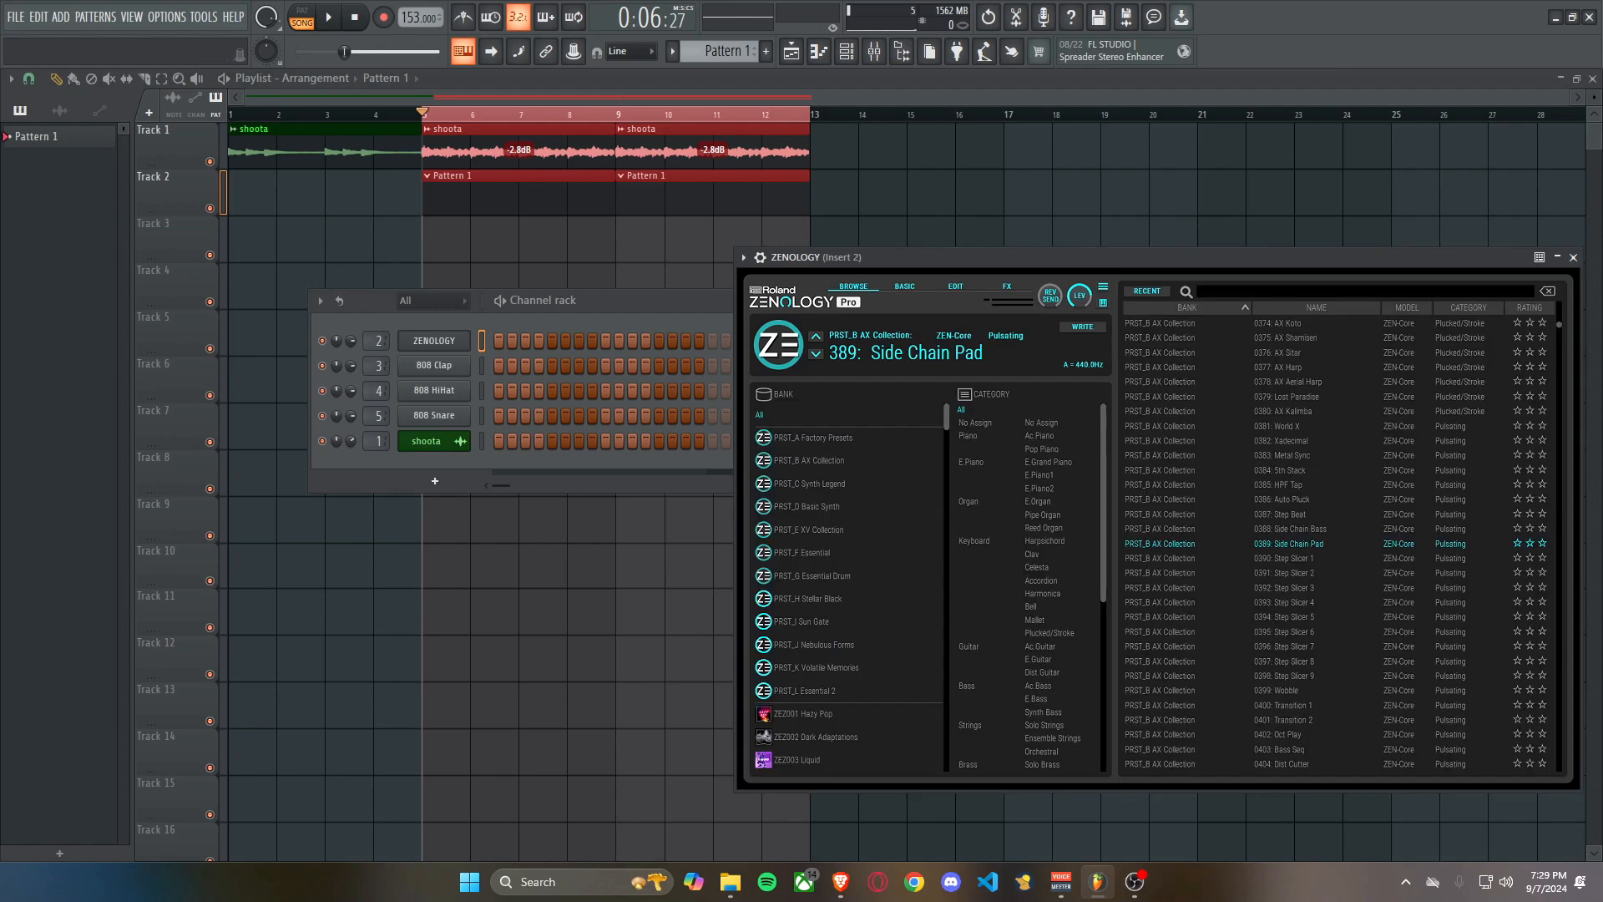
right_click(473, 359)
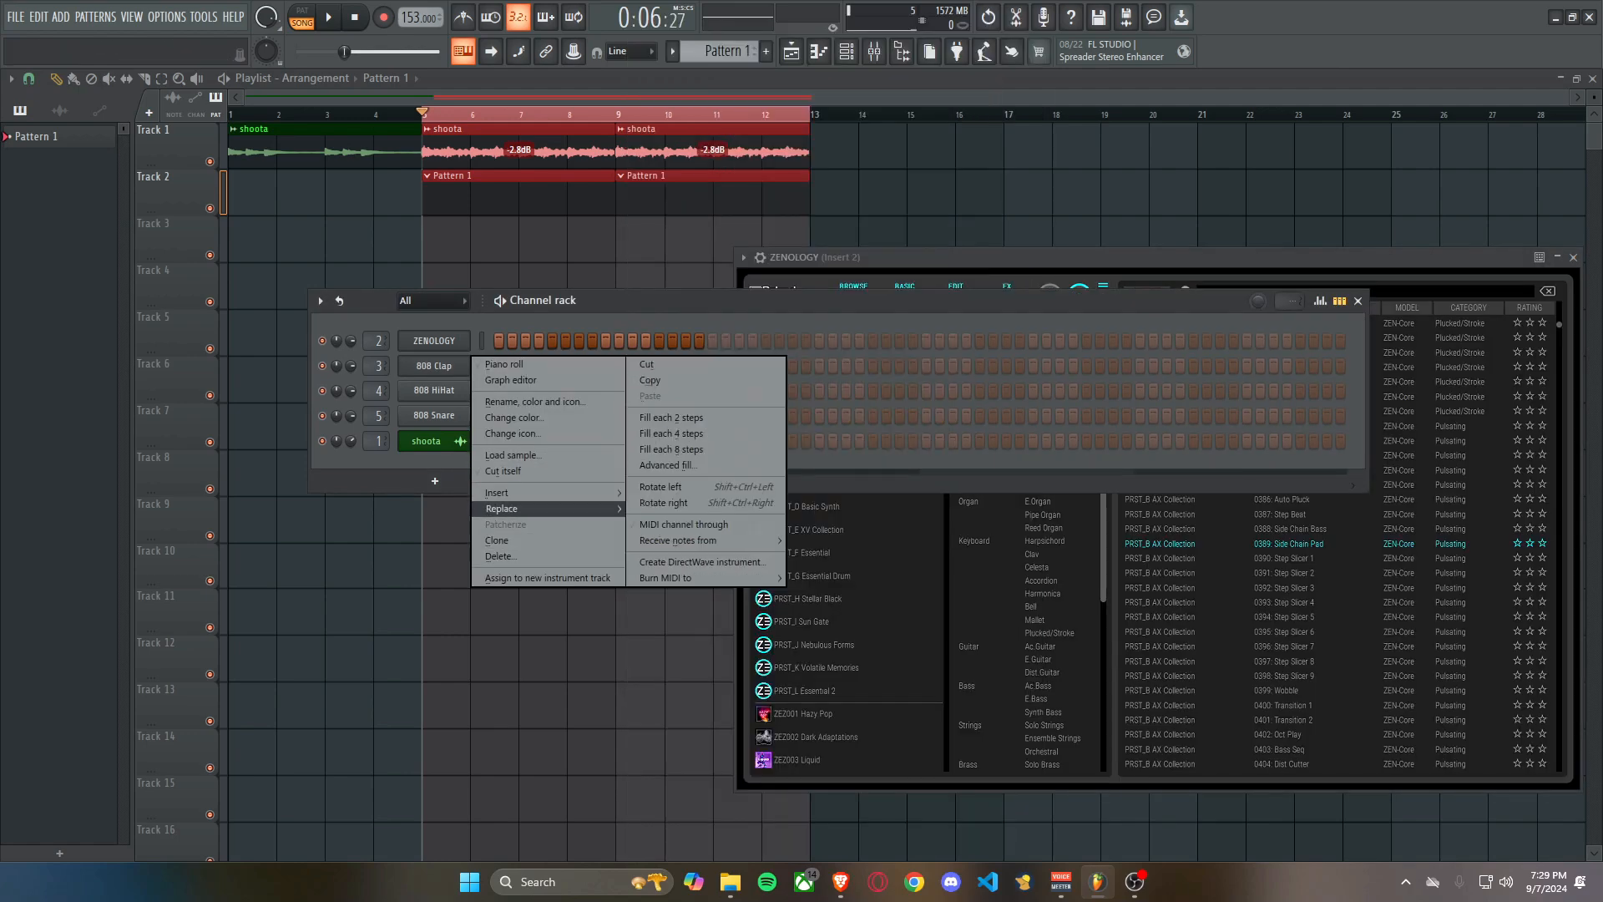
mouse_move(501, 508)
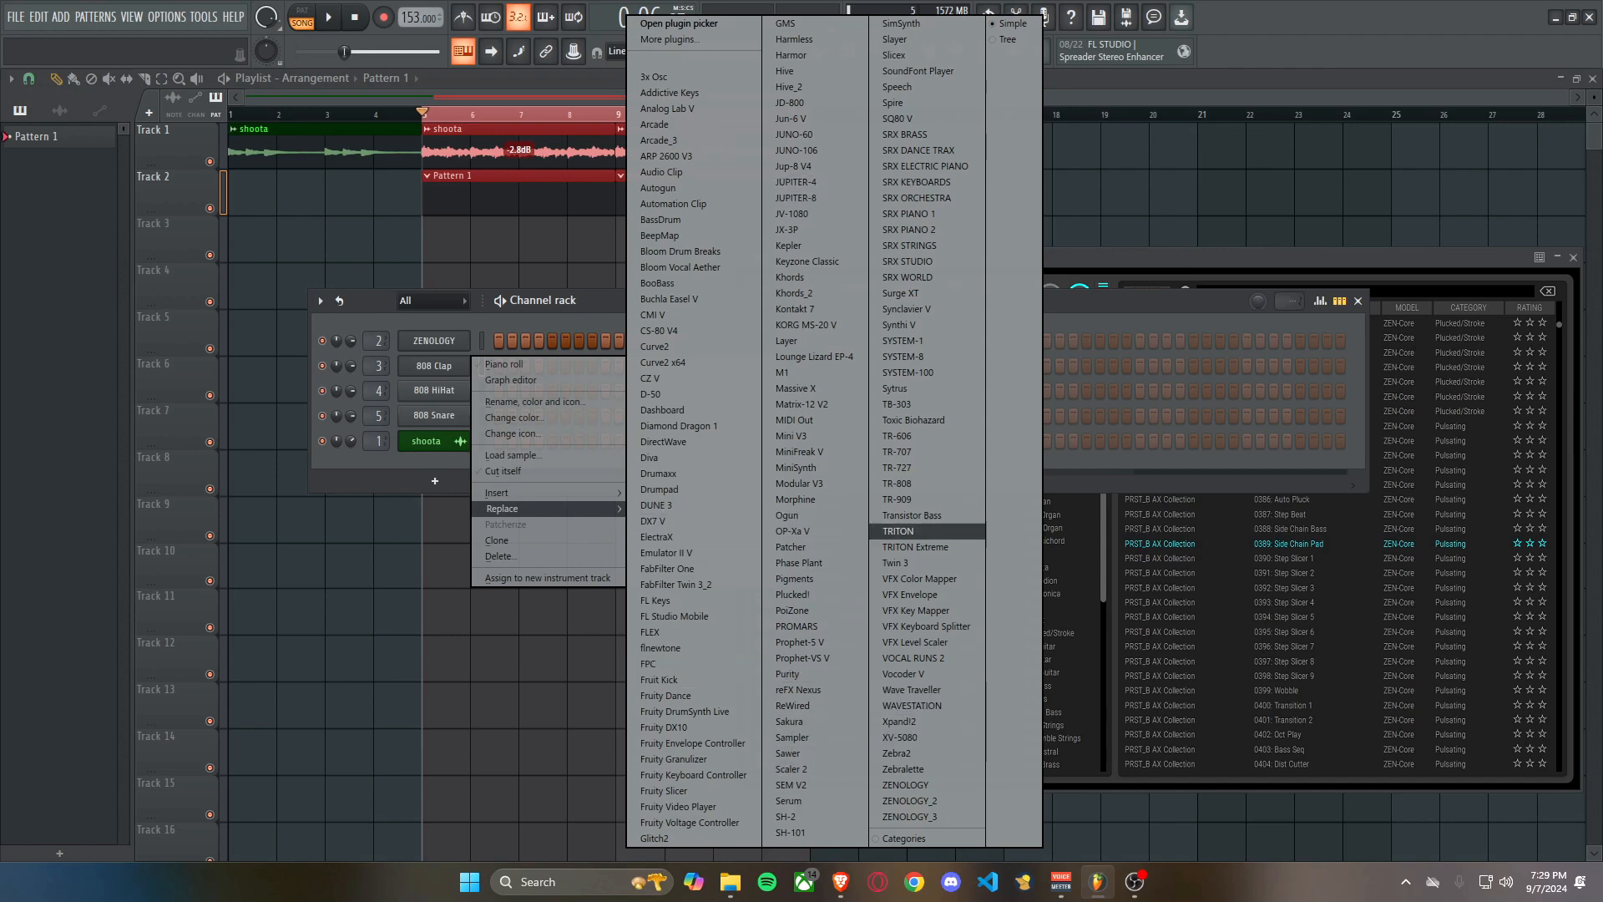
click(906, 531)
Look through the presets of ZENOLOGY's Trapology, Trap Reimagined and RVRSXE banks.
drag(886, 257, 808, 220)
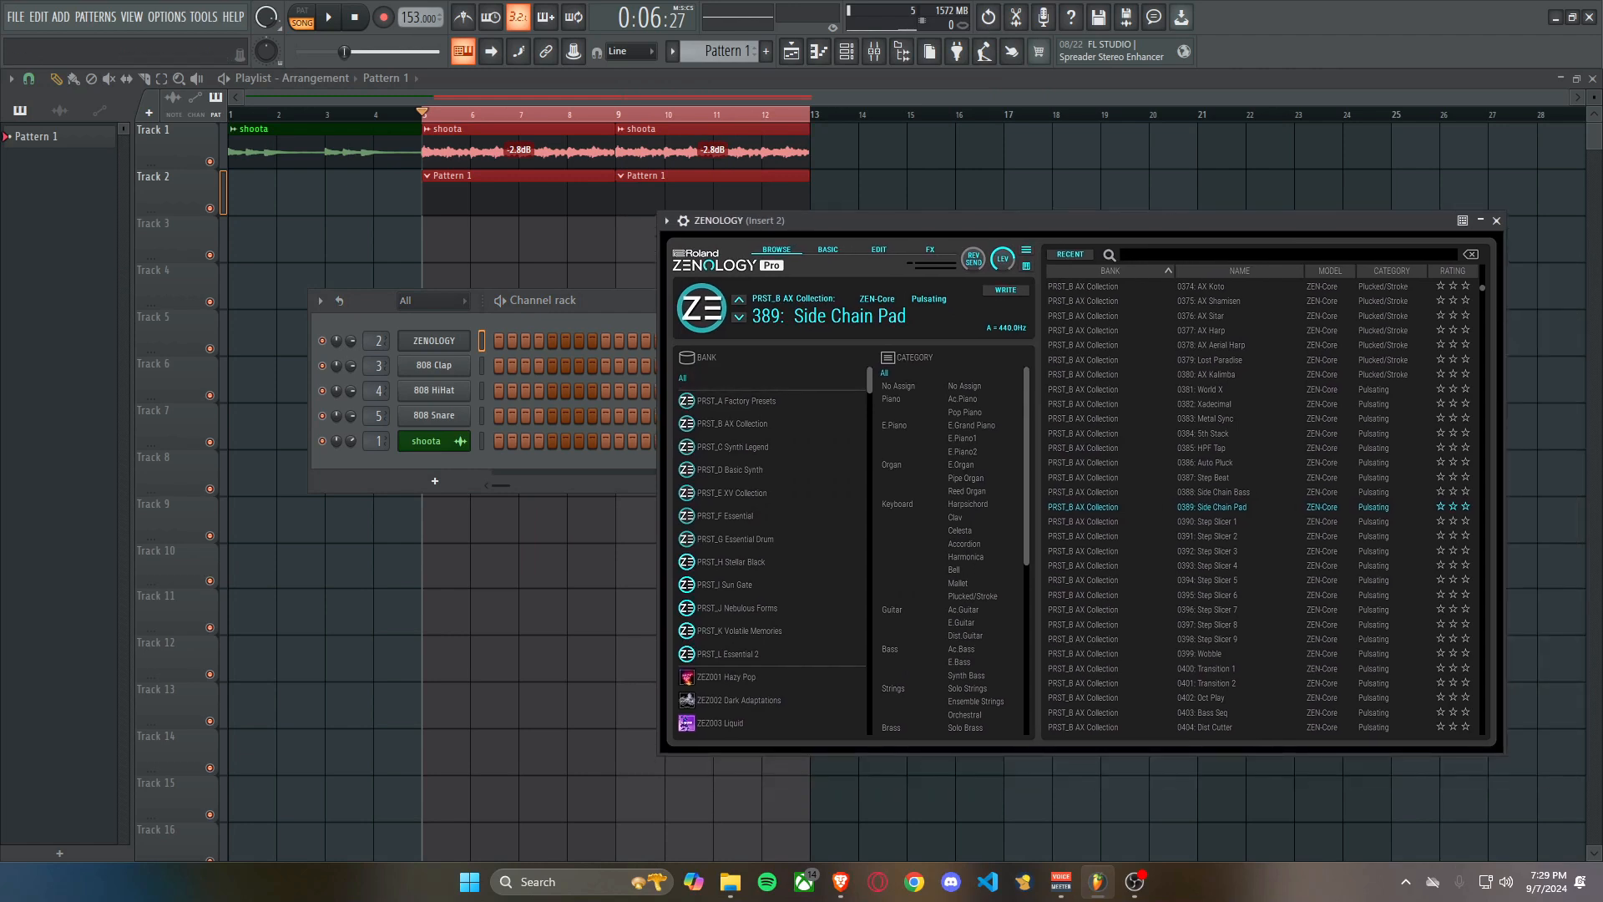
scroll(773, 585, down, 5)
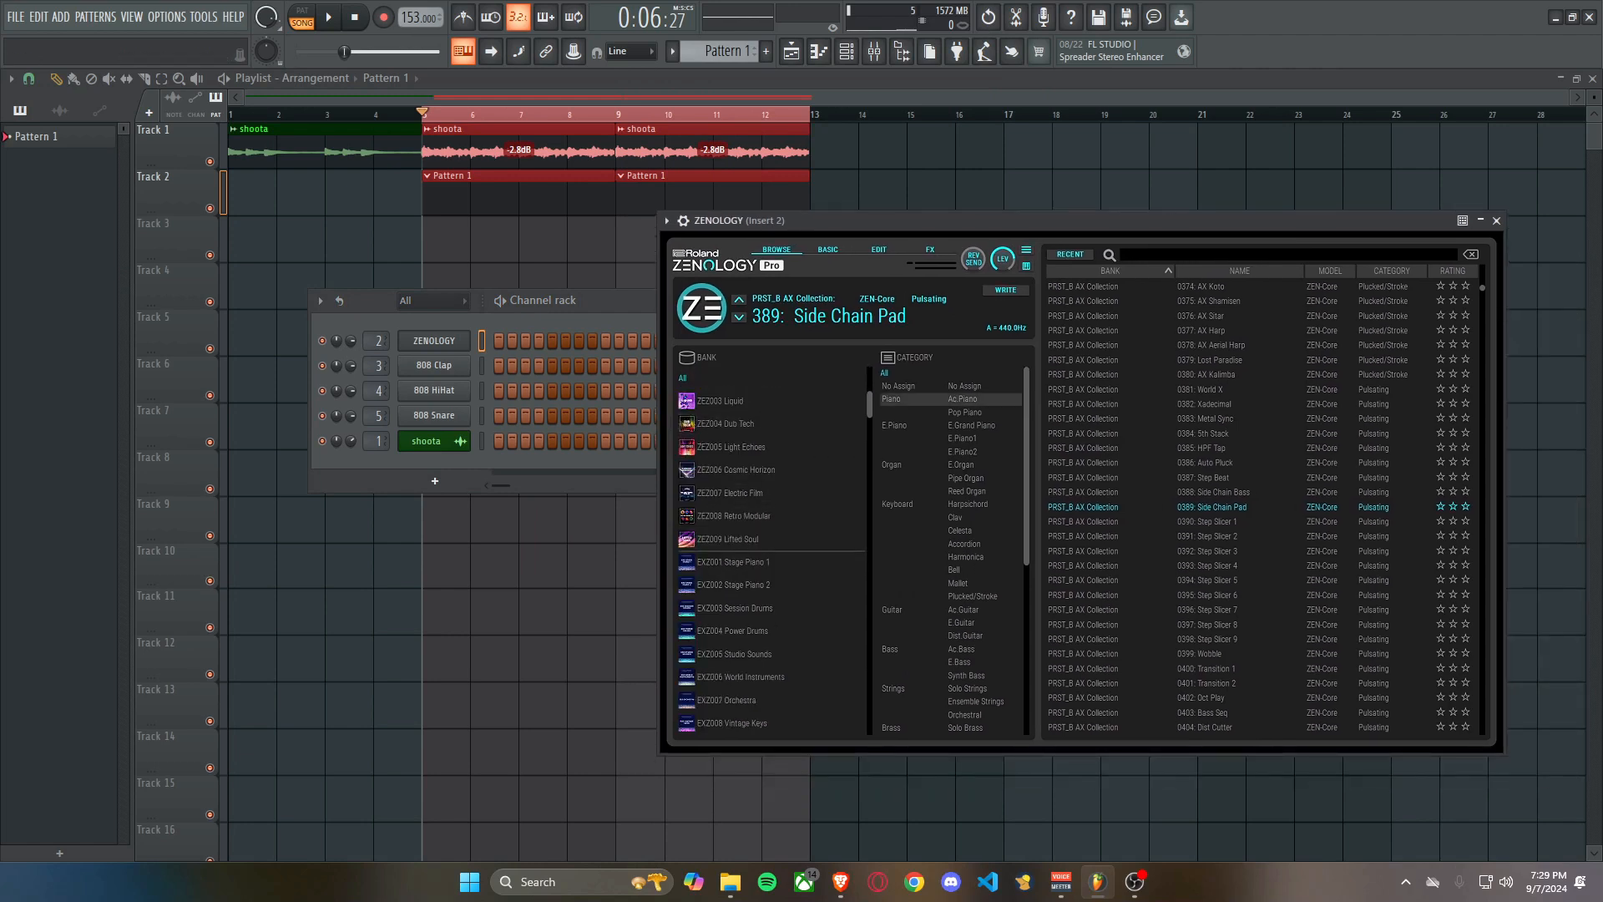
scroll(772, 608, down, 2)
scroll(773, 608, down, 10)
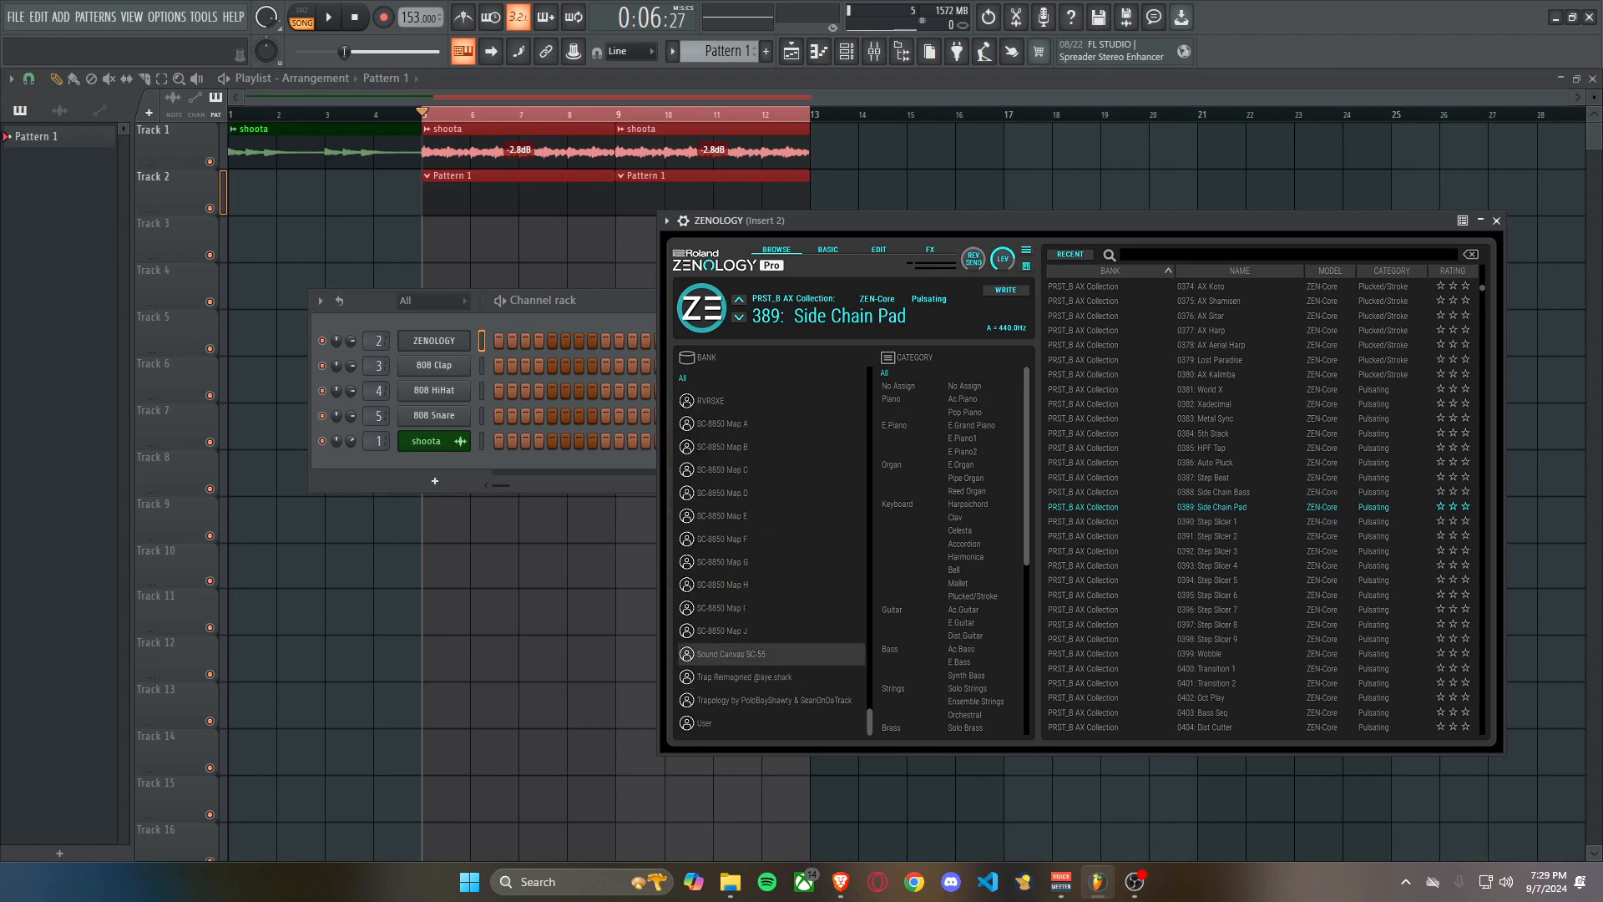
click(743, 676)
click(773, 700)
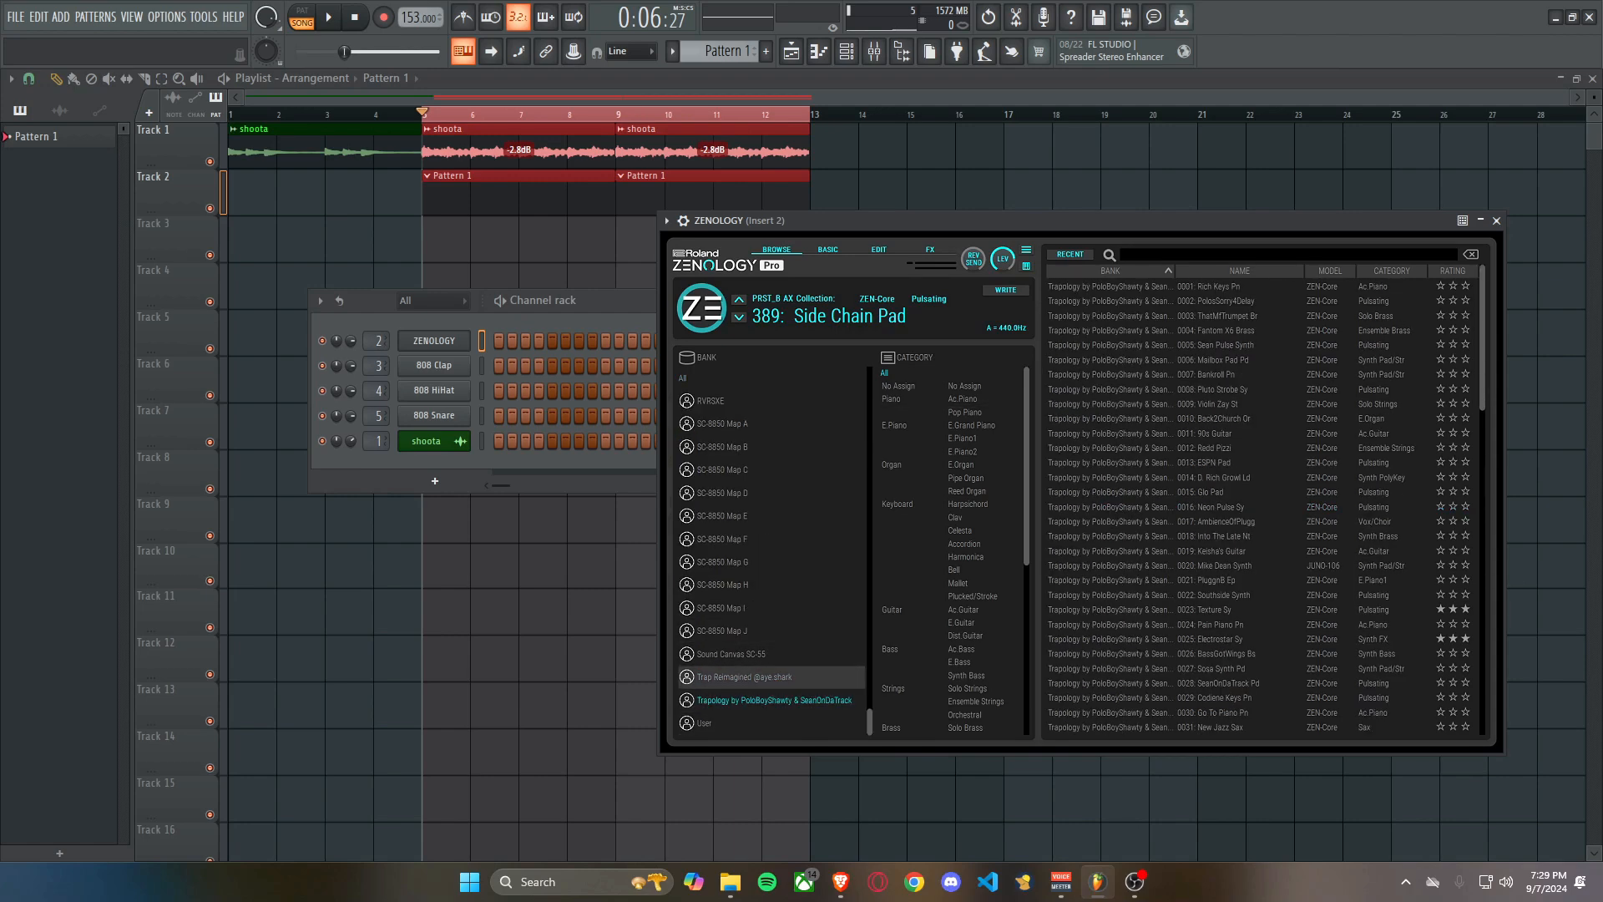
click(743, 677)
click(735, 401)
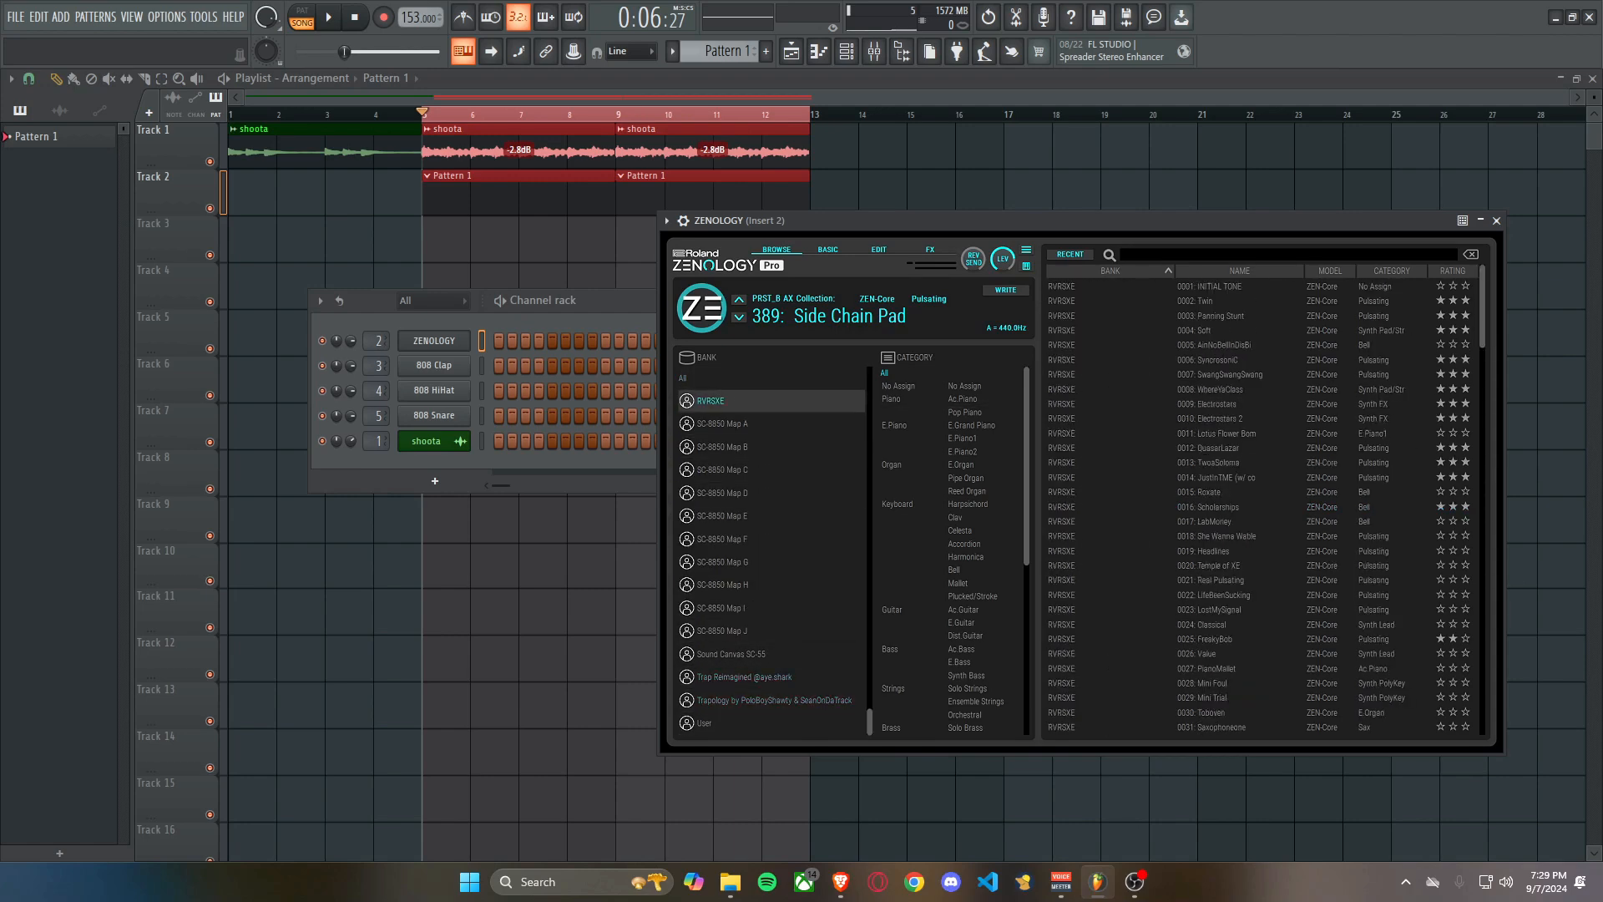
click(744, 677)
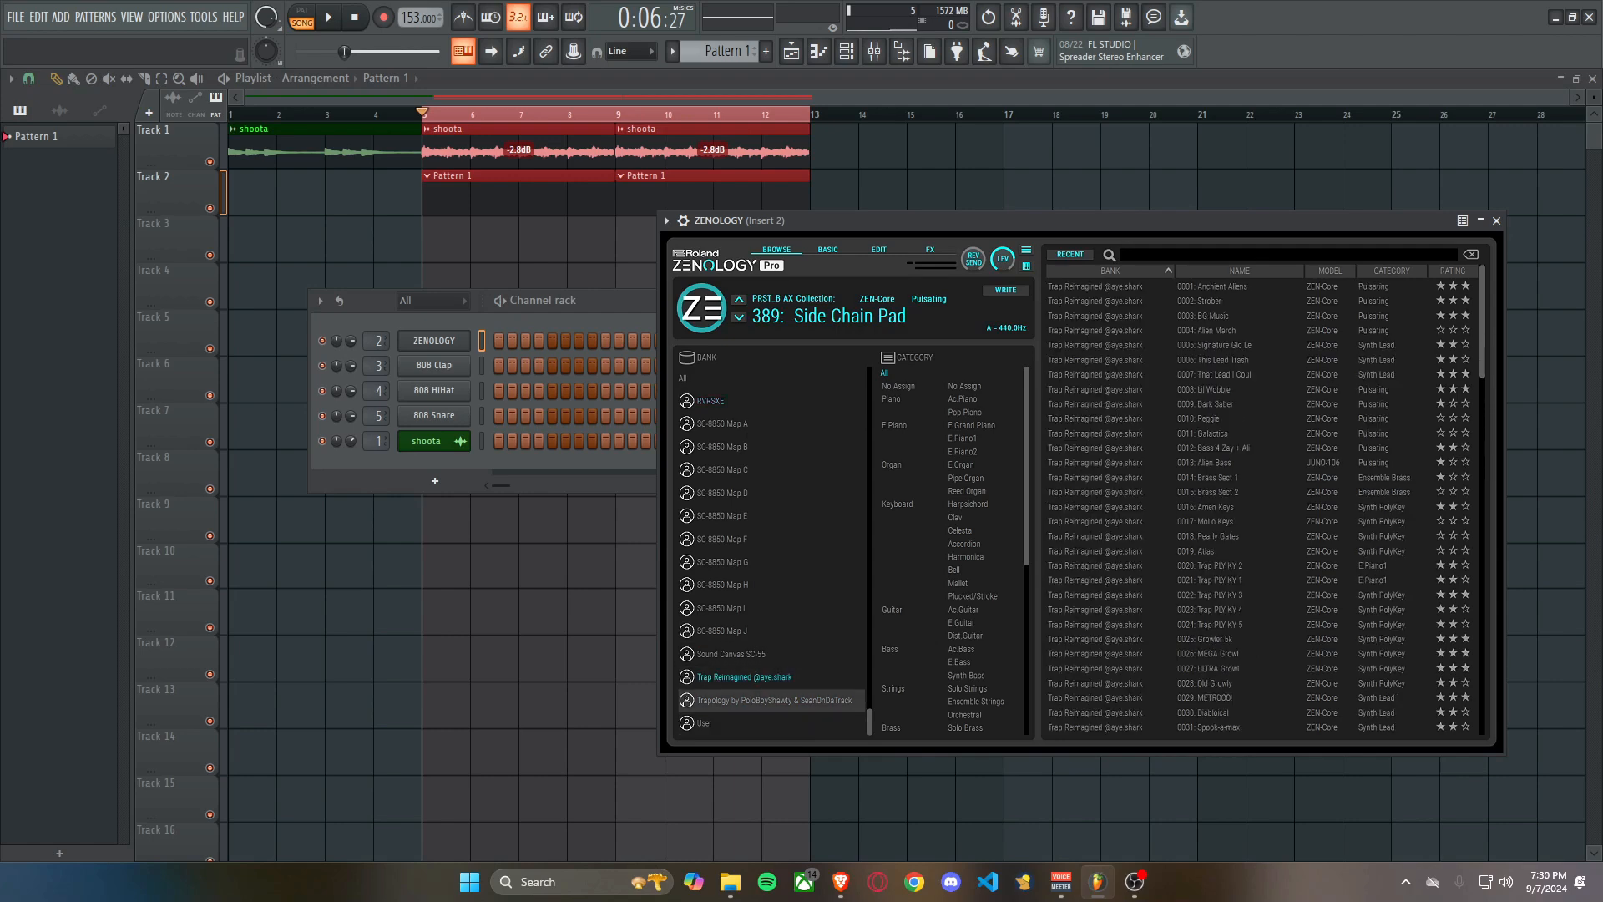
click(774, 700)
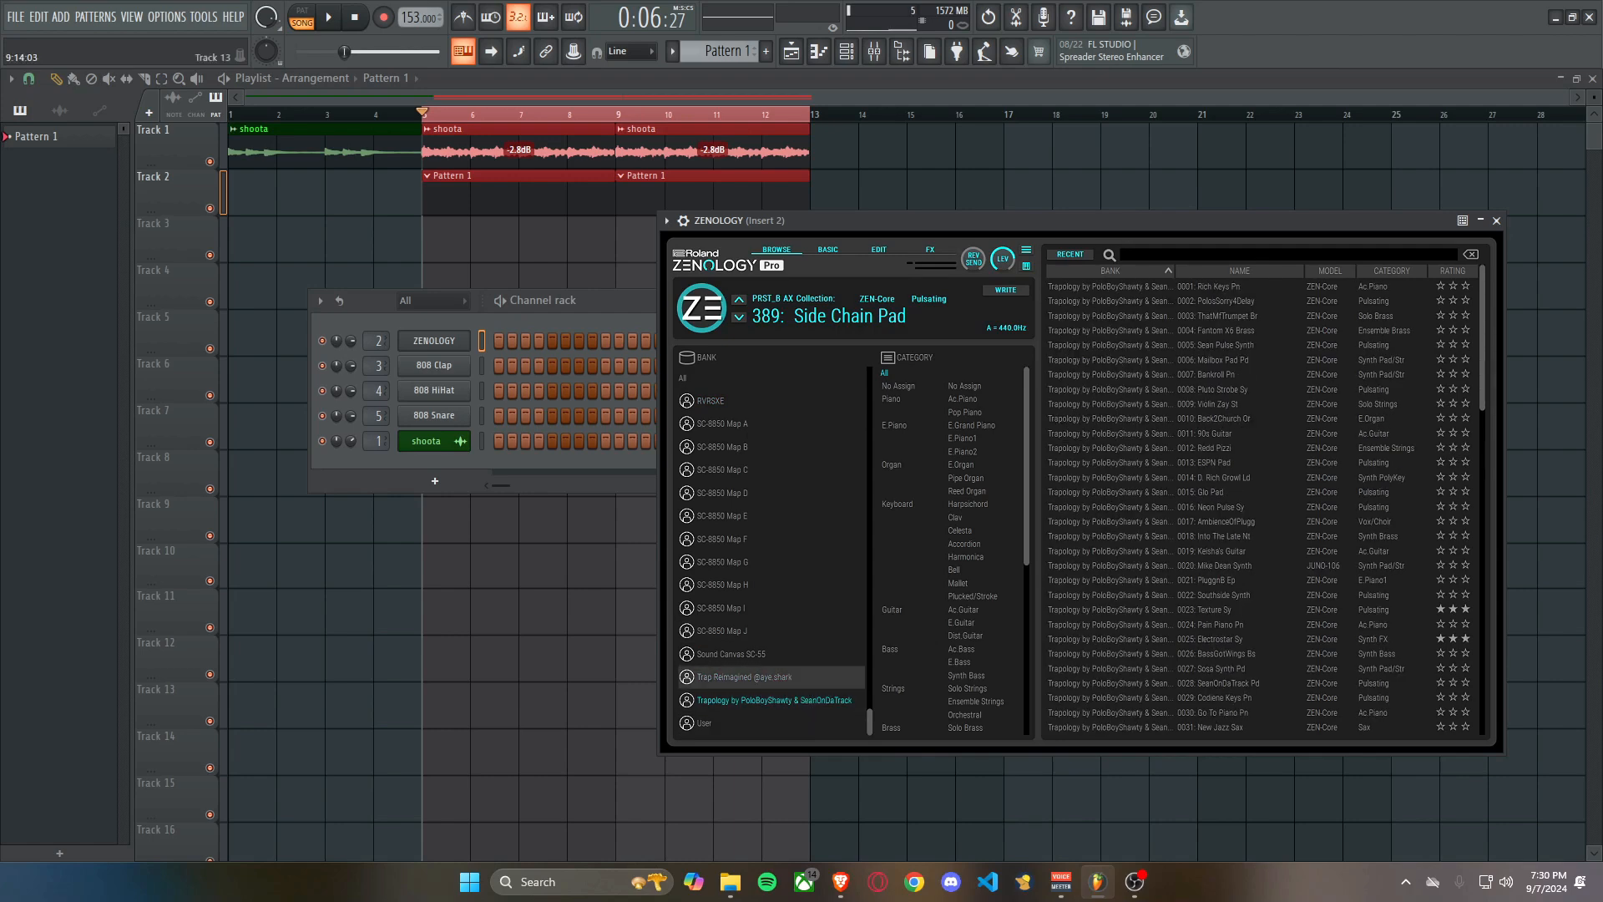
Select the RVRSXE bank in the ZENOLOGY preset browser and move the plugin window aside.
scroll(751, 539, up, 3)
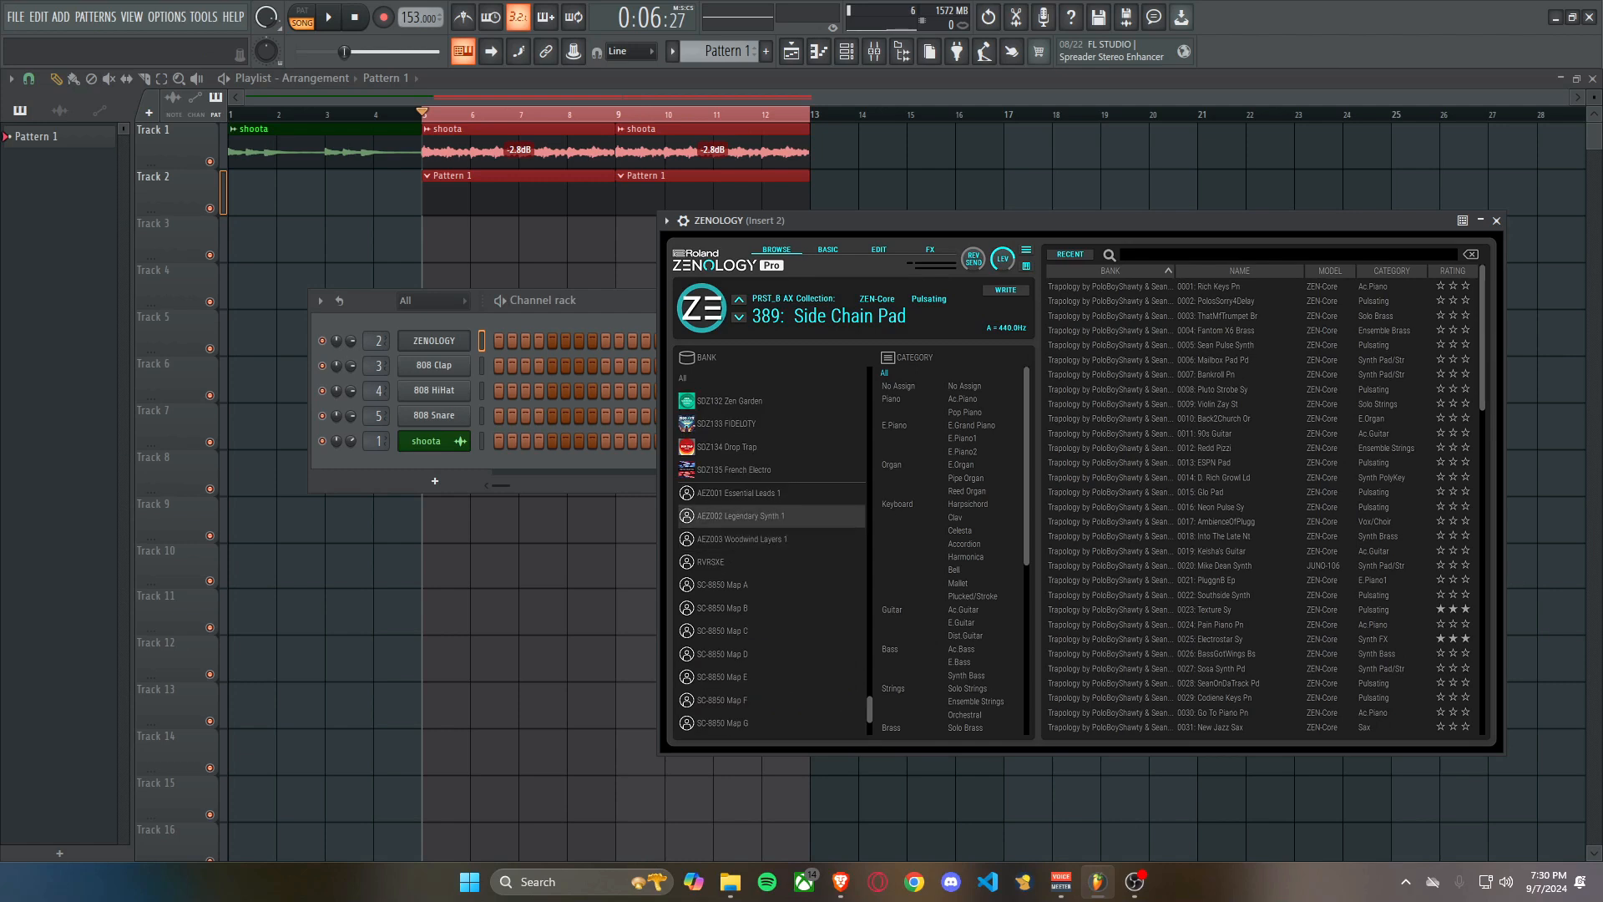
scroll(743, 561, down, 1)
click(743, 539)
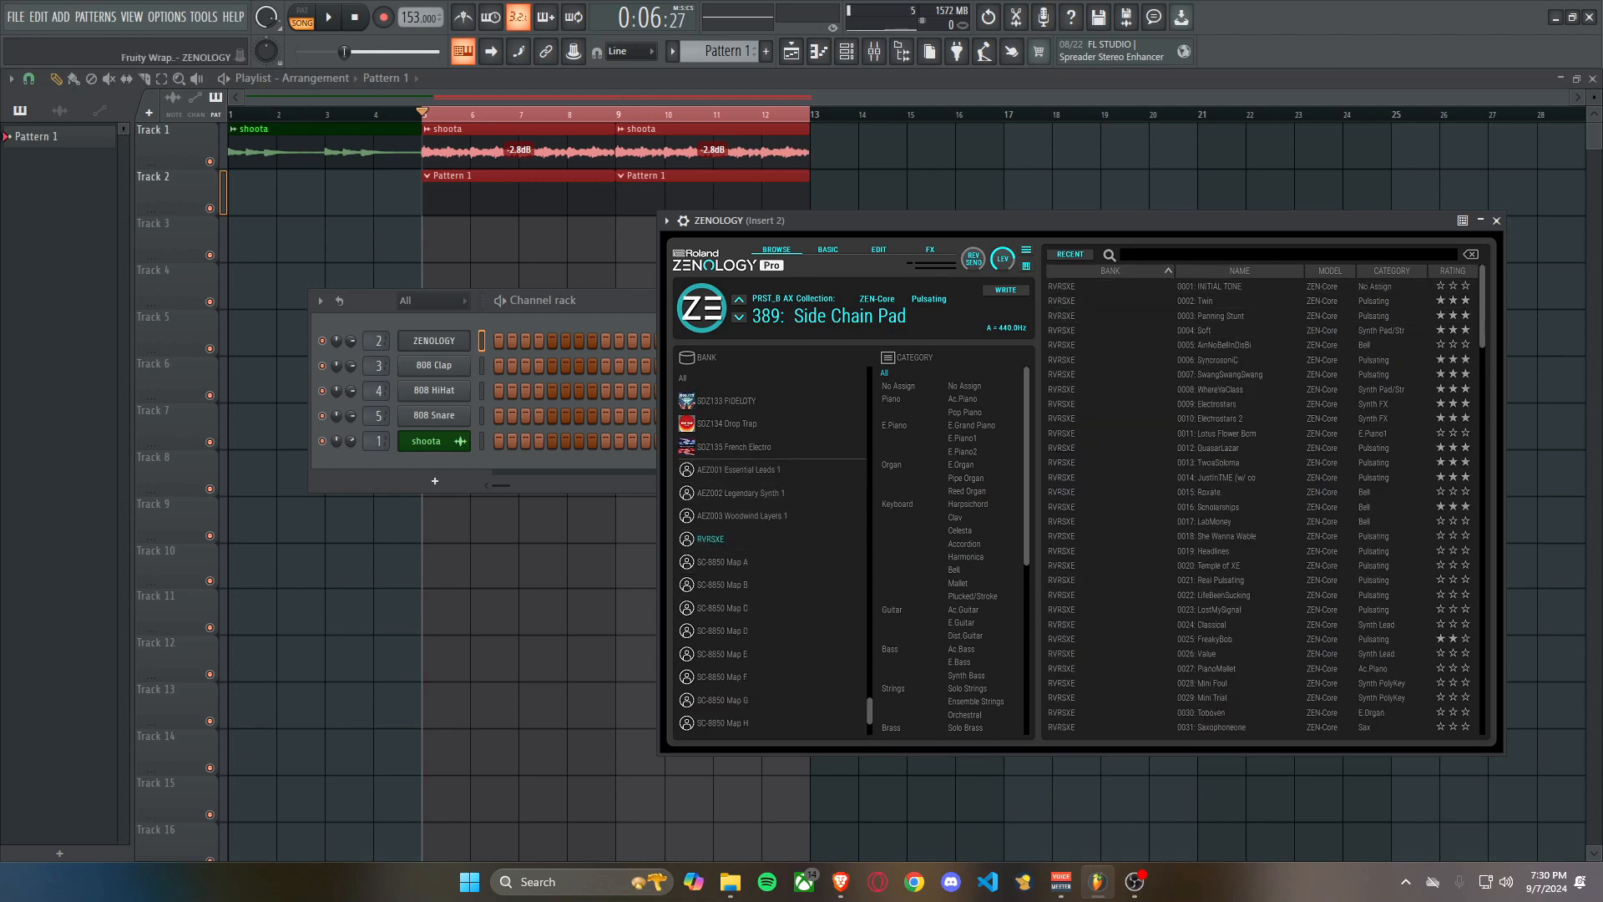
drag(1119, 221, 1267, 253)
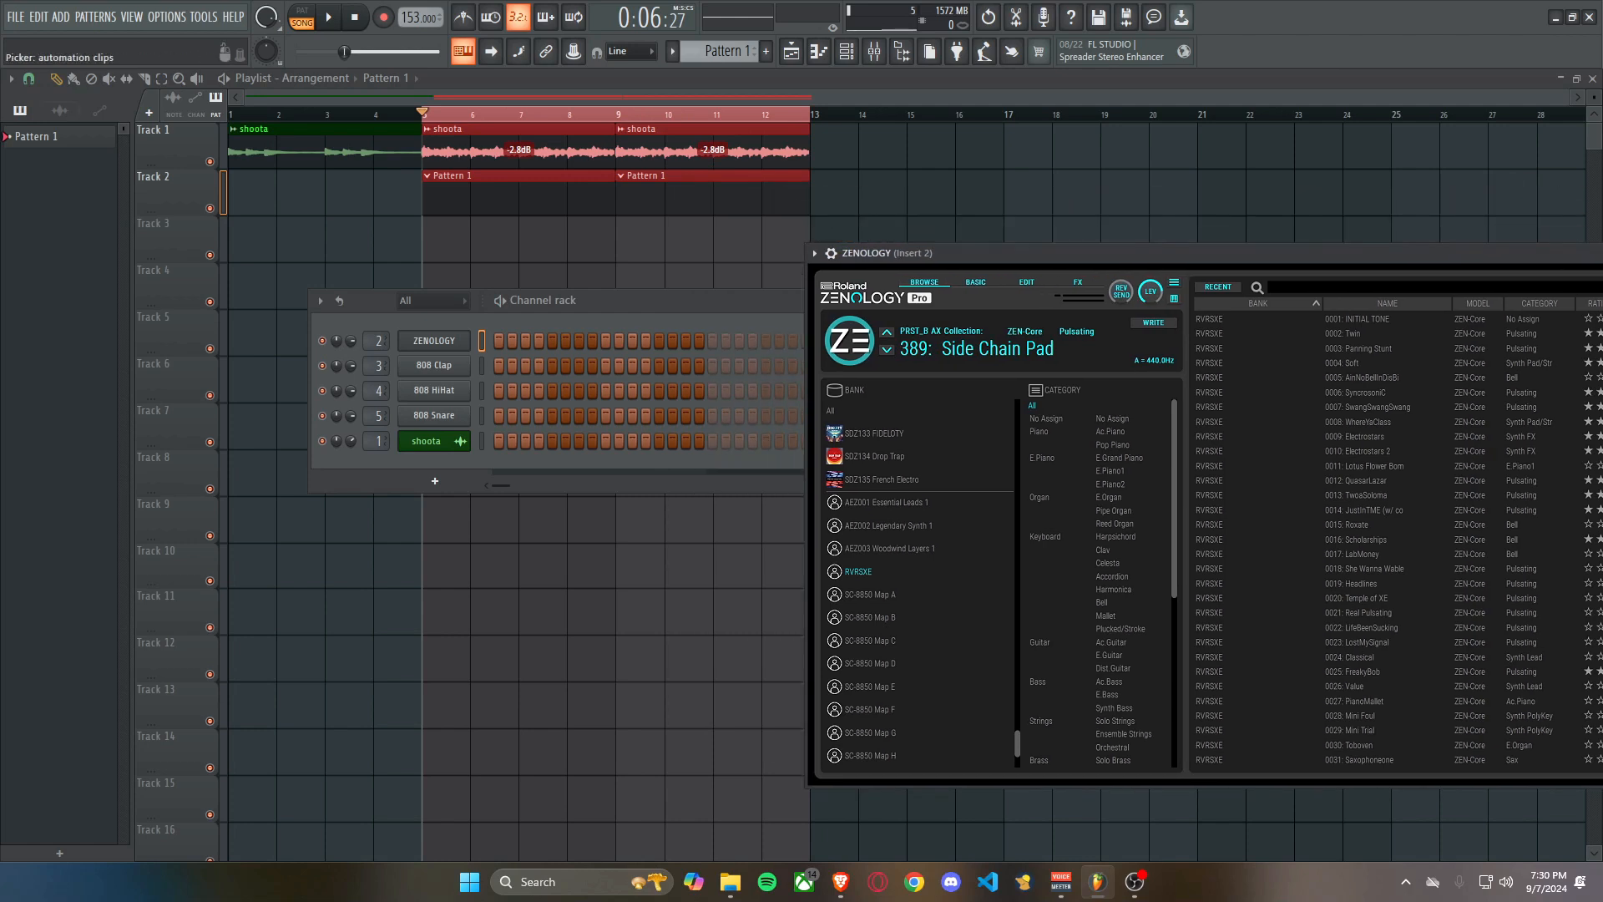
Check the channel settings of the shoota clip at bar 5, close them and bring up the Channel rack.
click(525, 150)
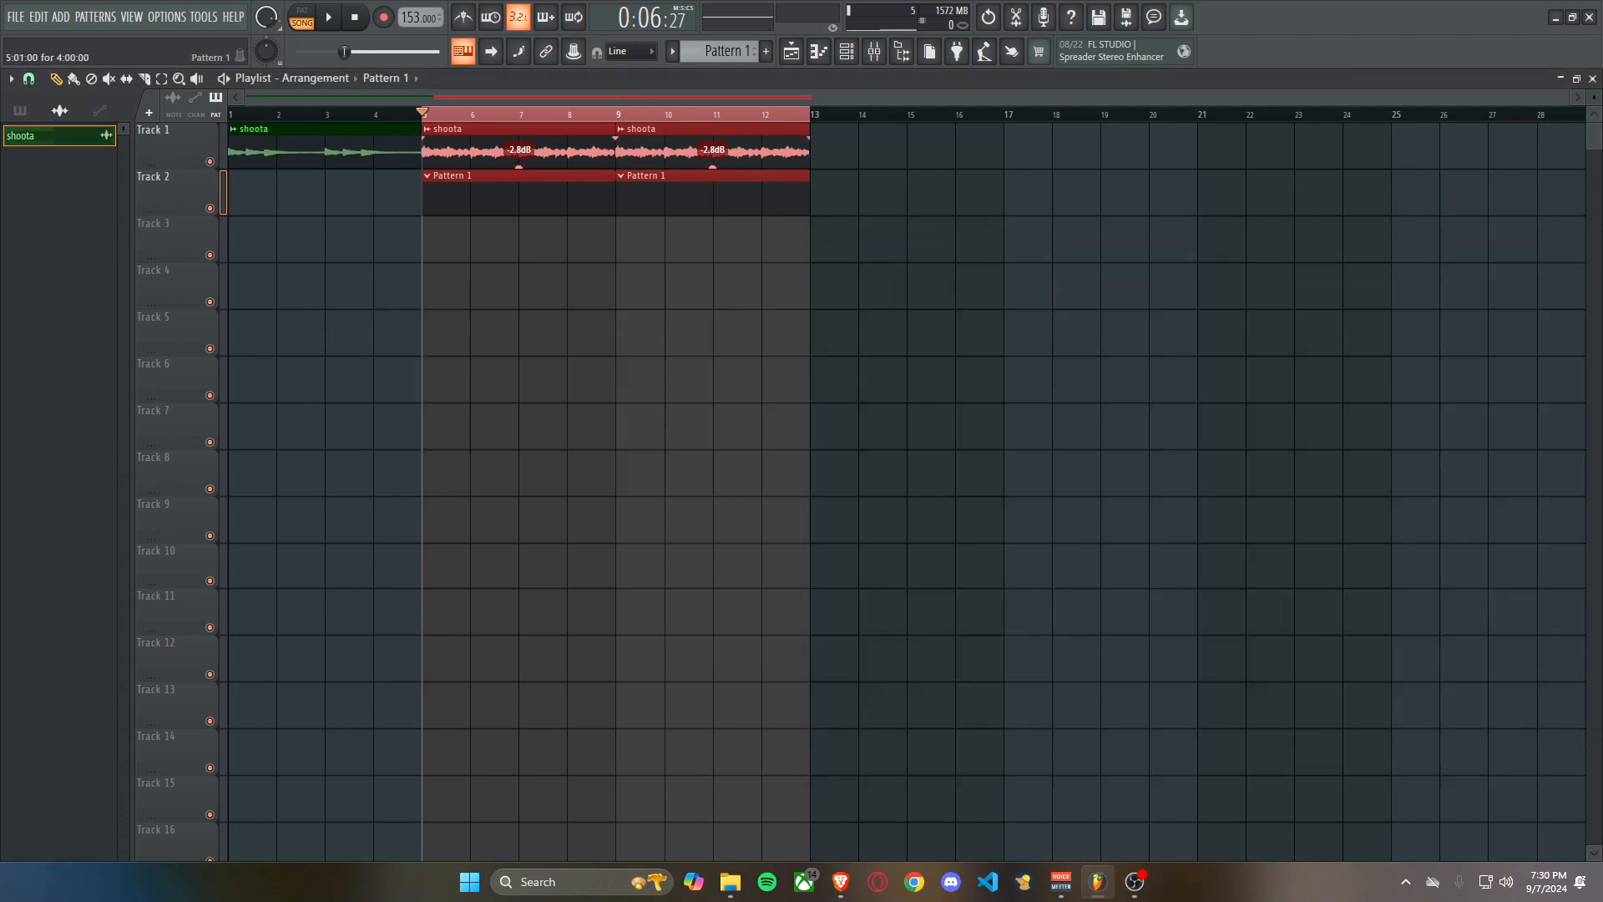
double_click(525, 151)
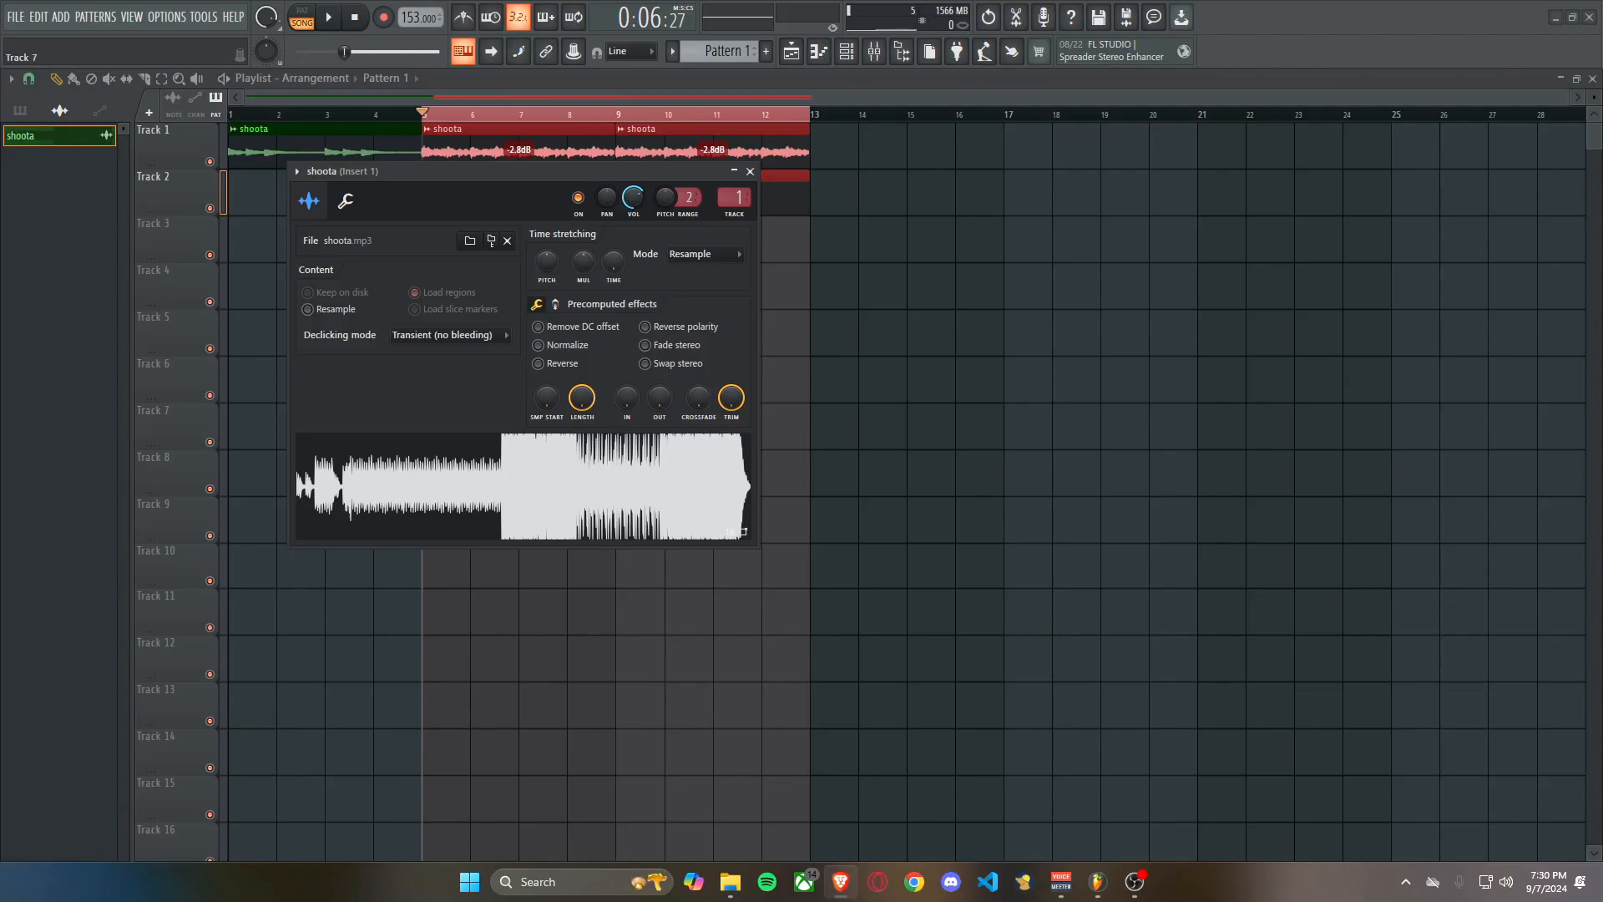
click(271, 459)
scroll(282, 474, down, 2)
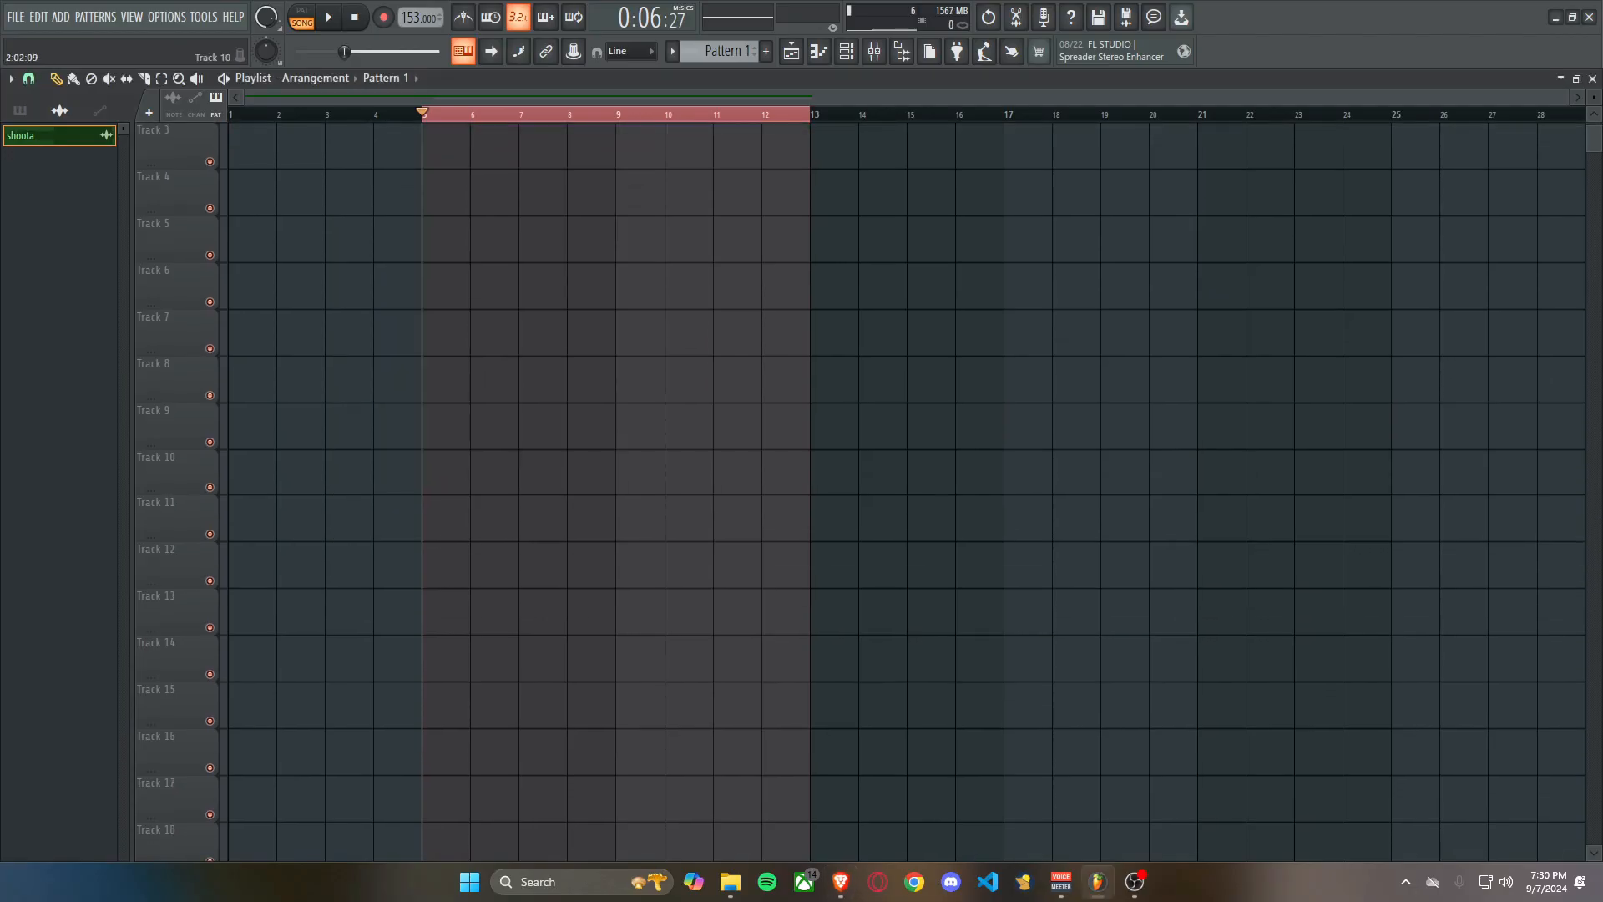
scroll(239, 468, up, 2)
key(F6)
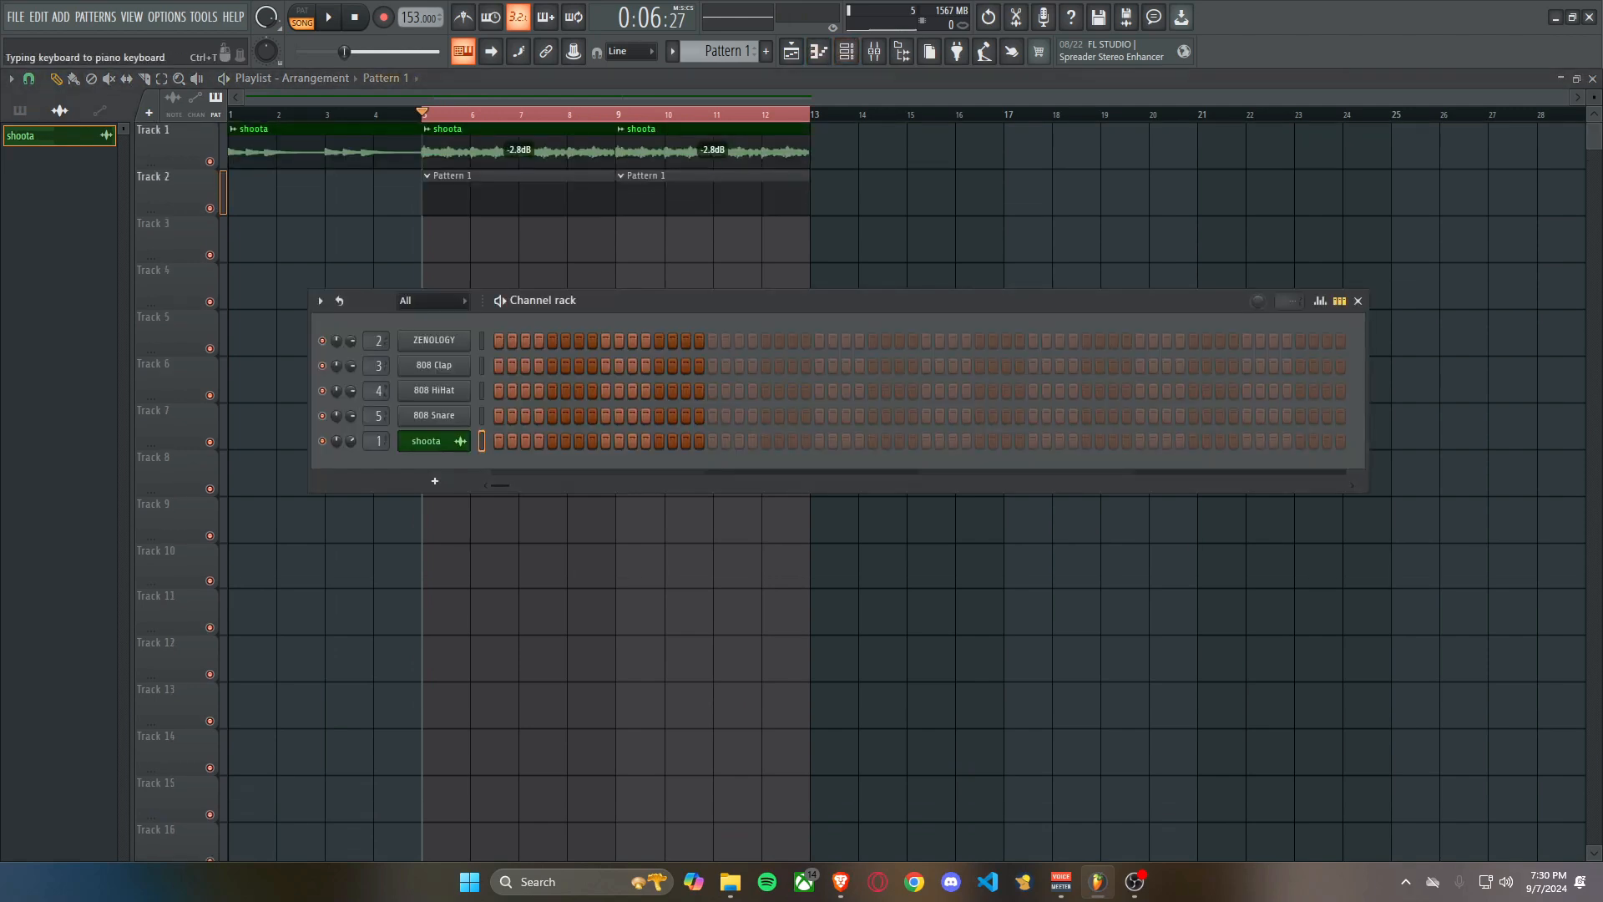
Set the typing keyboard's root note to C# with the Minor Natural + Chords layout.
right_click(463, 51)
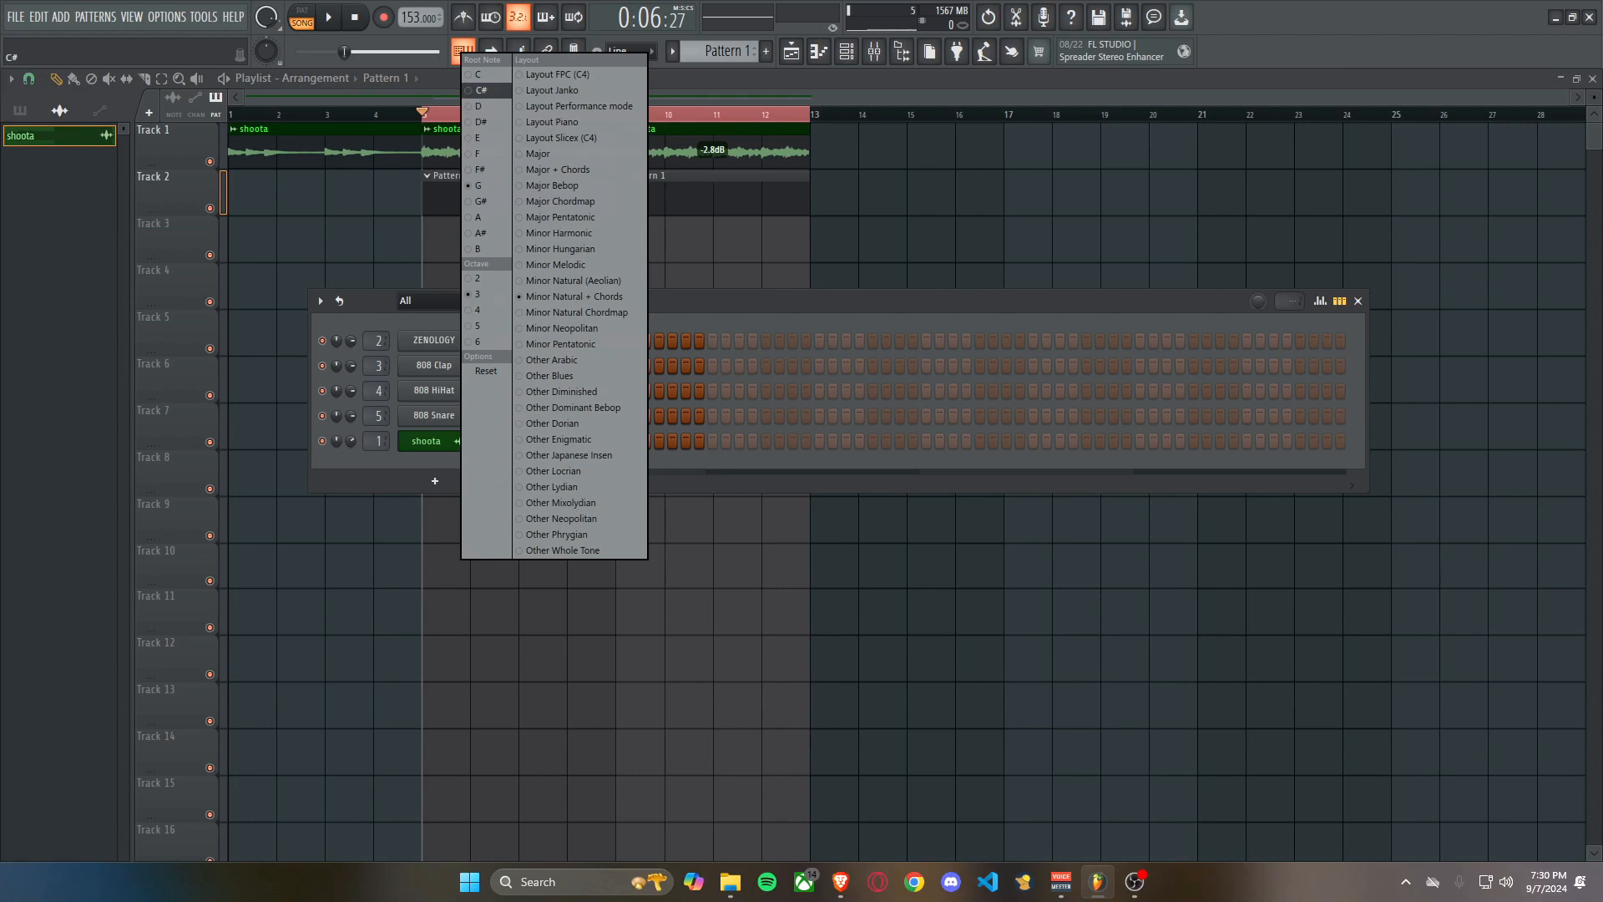
click(480, 90)
right_click(464, 53)
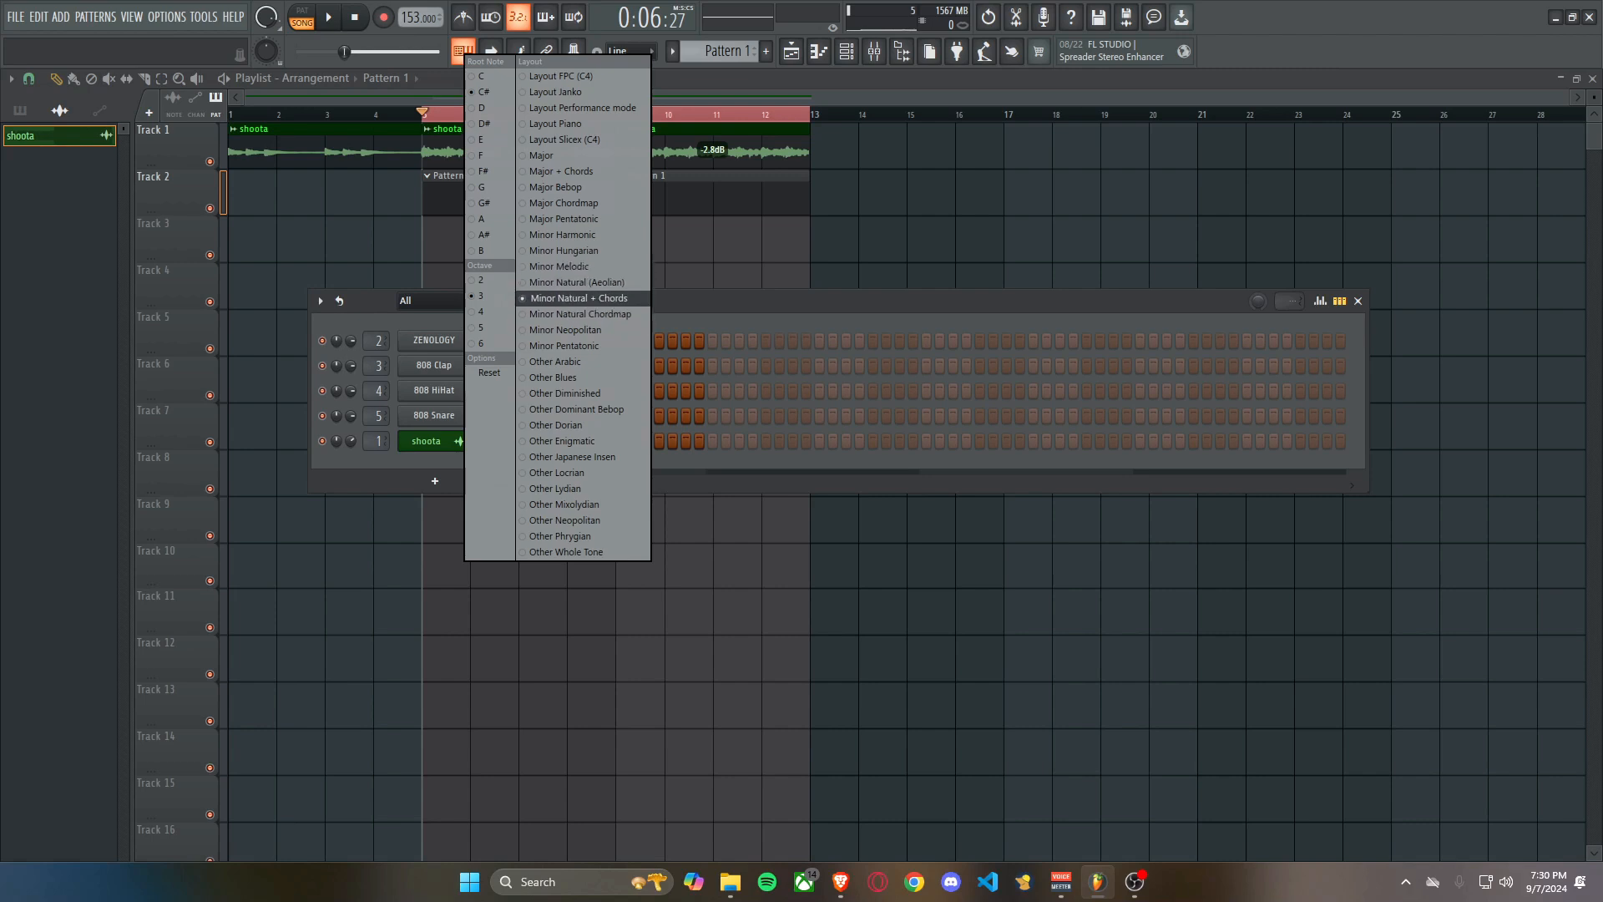
click(576, 298)
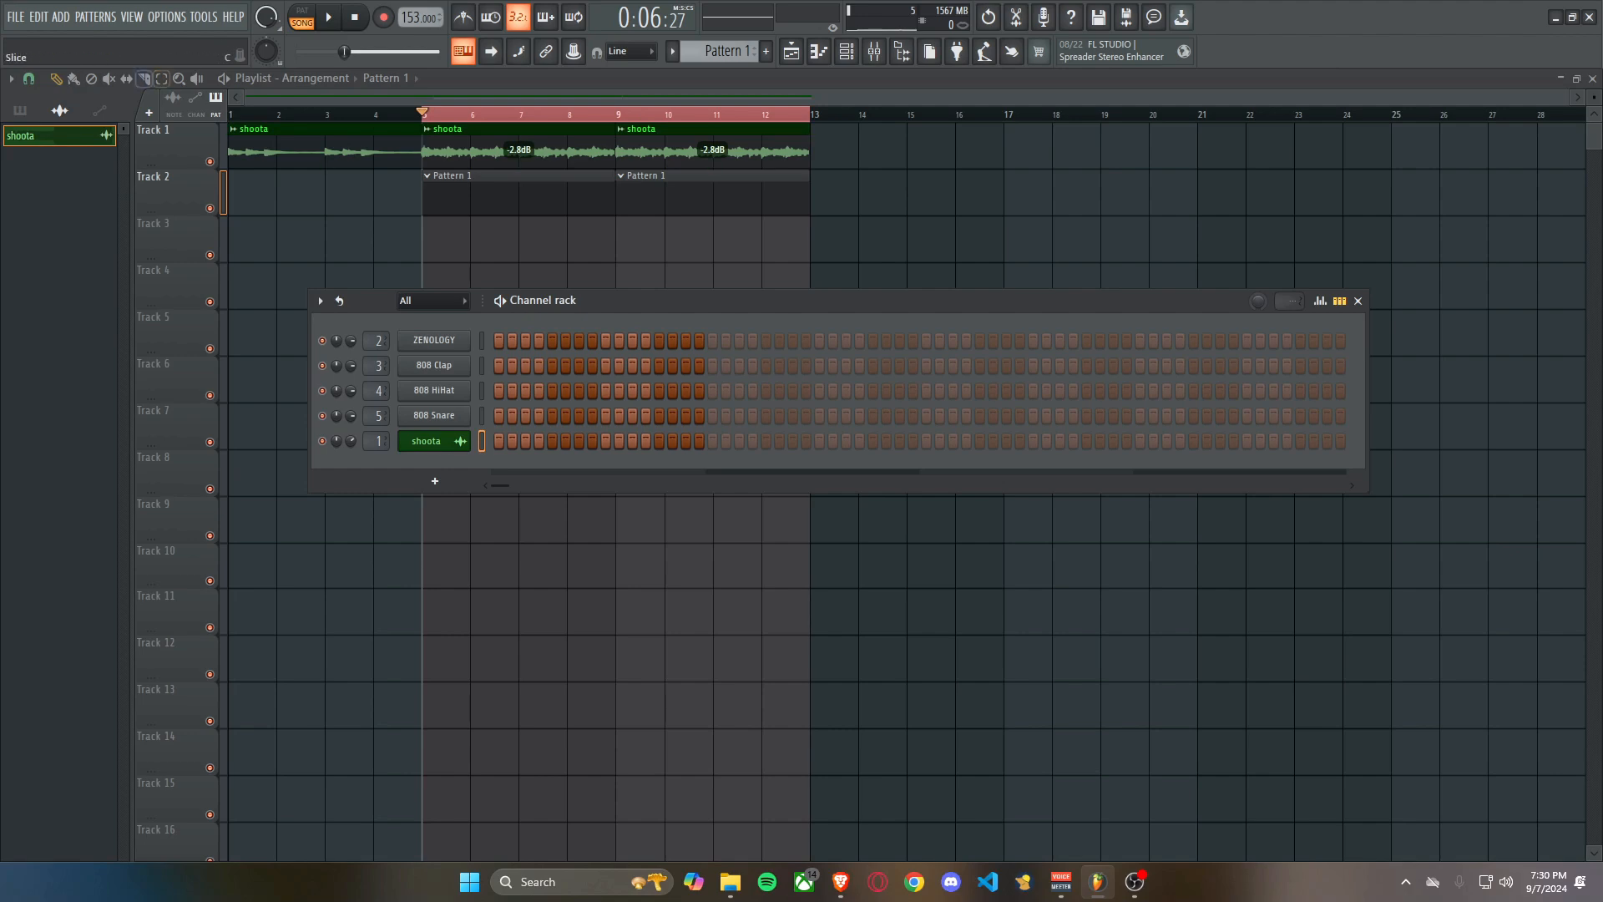
Add a scale score file from the browser to the Channel rack as a new Sampler channel and hide the browser.
click(902, 52)
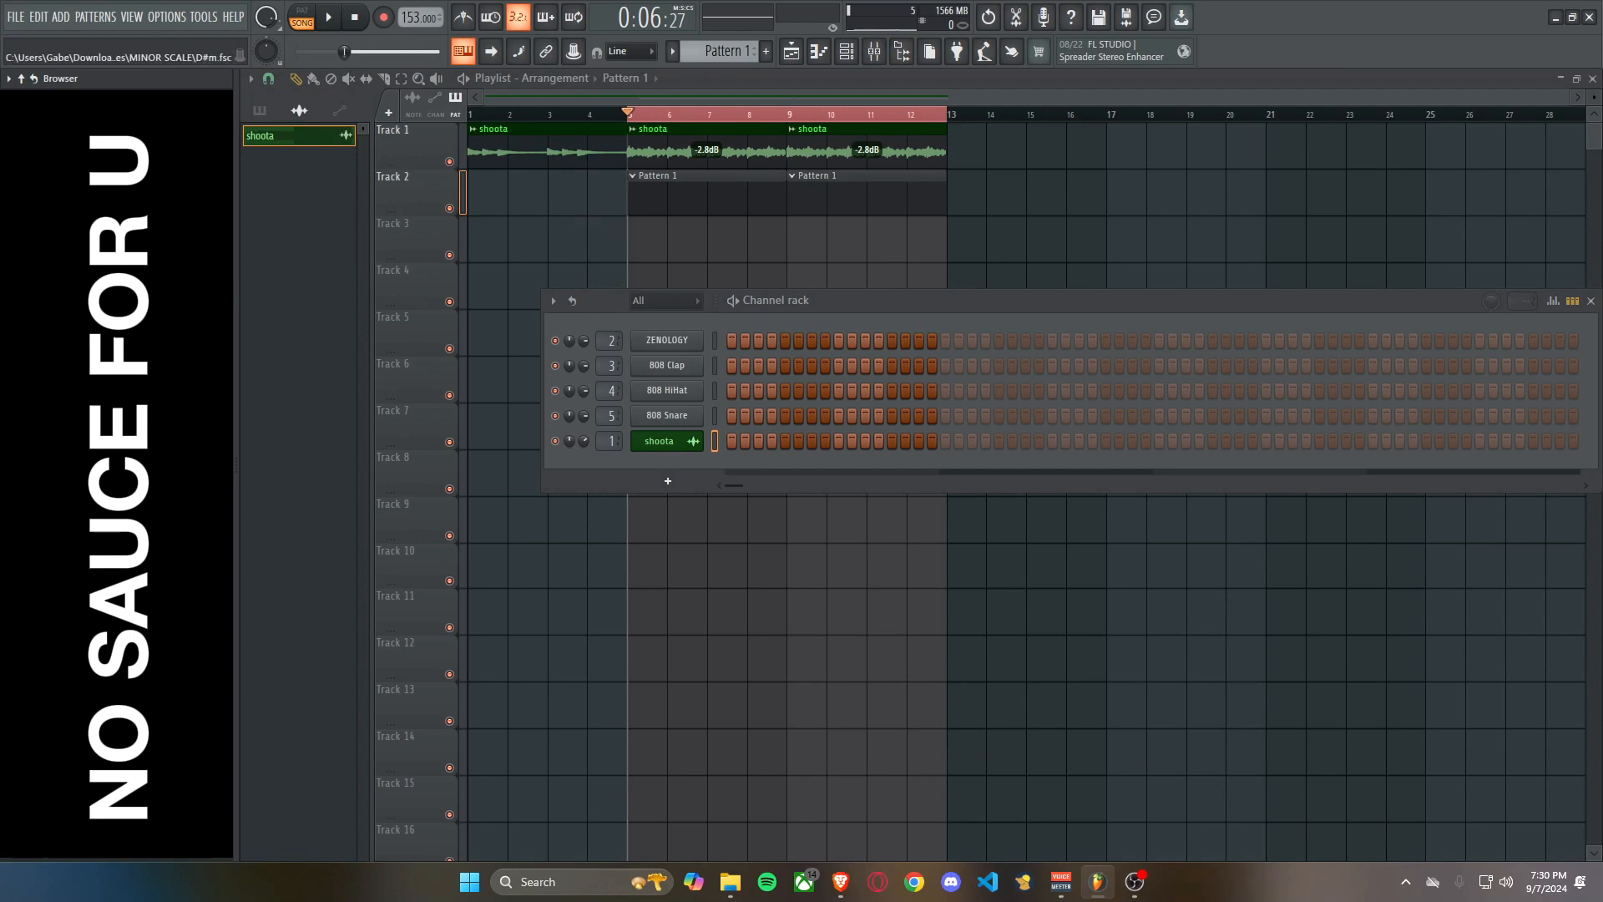
drag(167, 292, 668, 492)
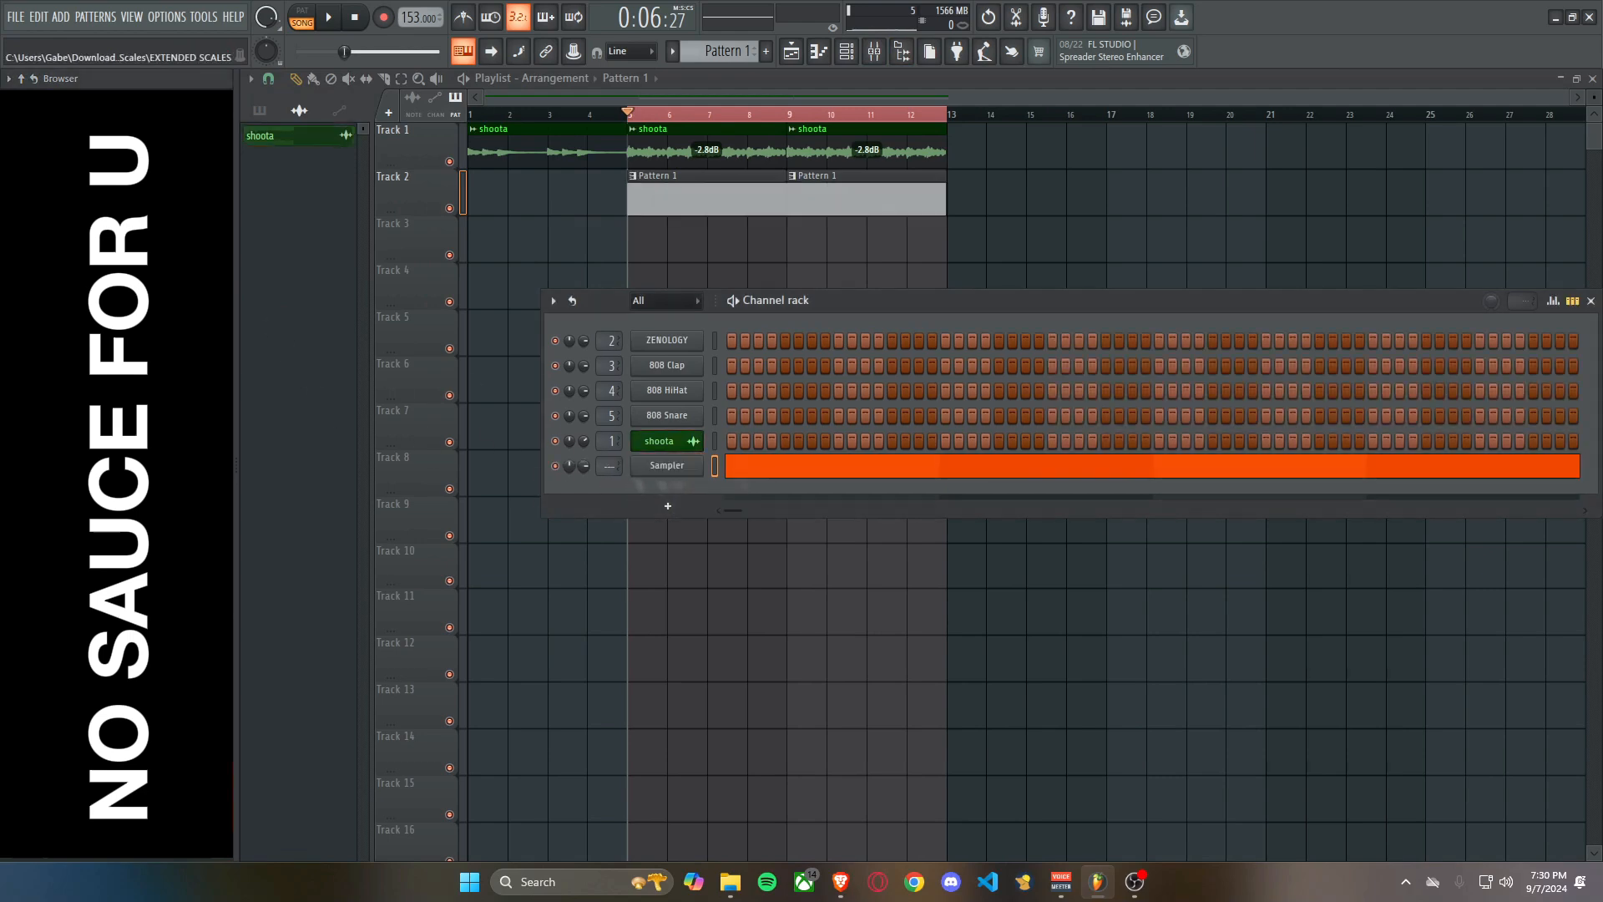
click(901, 52)
drag(844, 301, 664, 313)
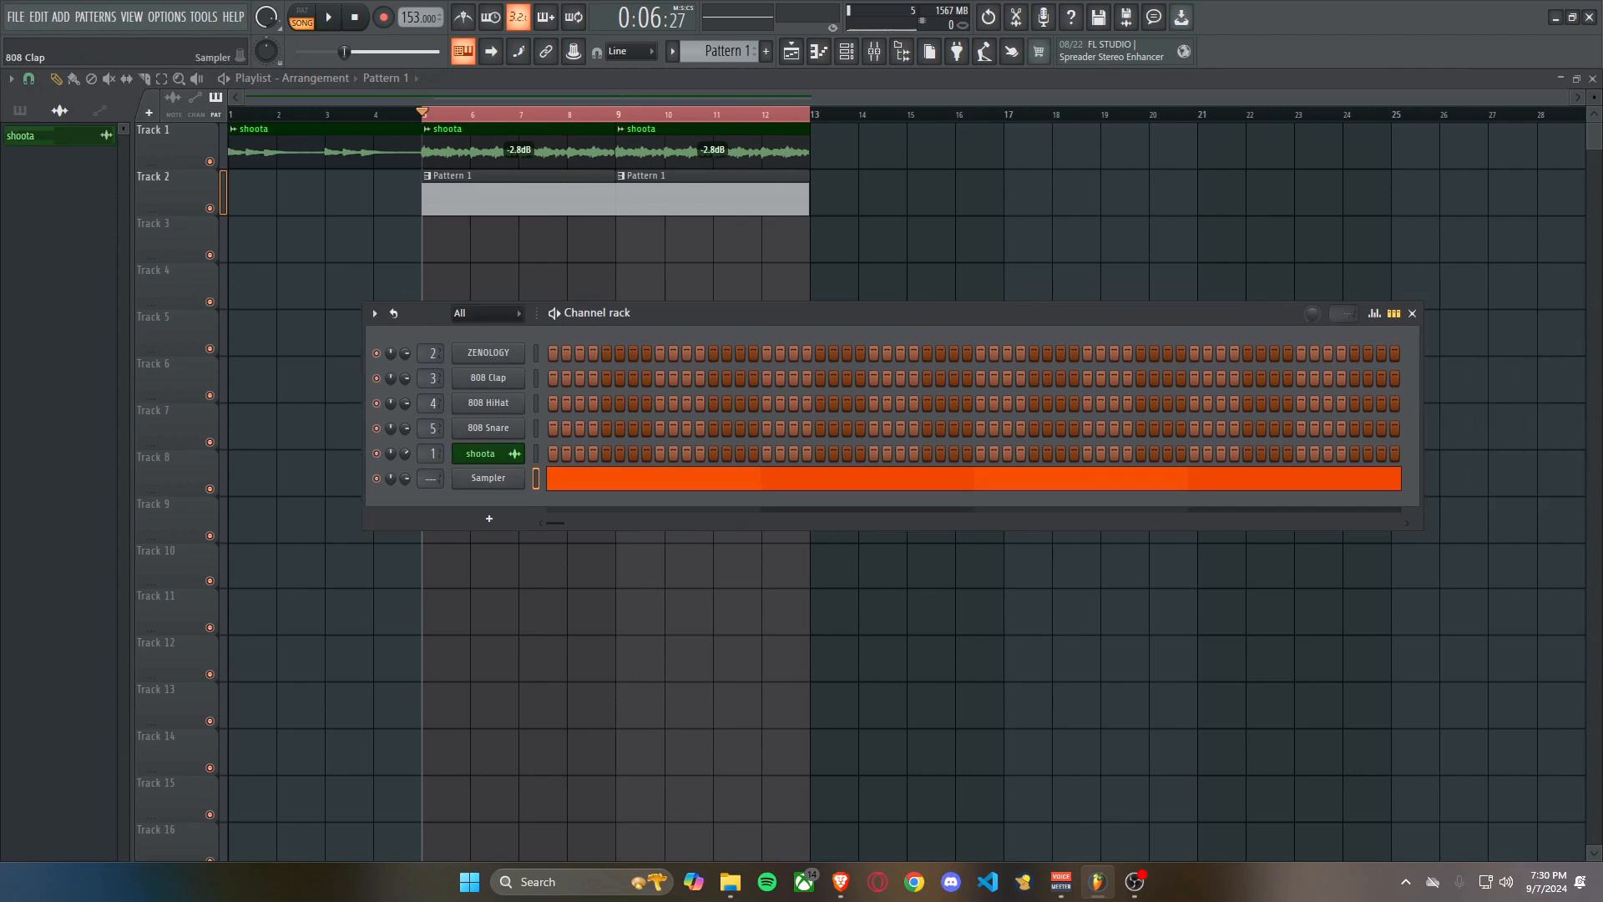
Sort ZENOLOGY's RVRSXE presets by category, load the SwangSwangSwang preset and audition a few notes.
click(489, 354)
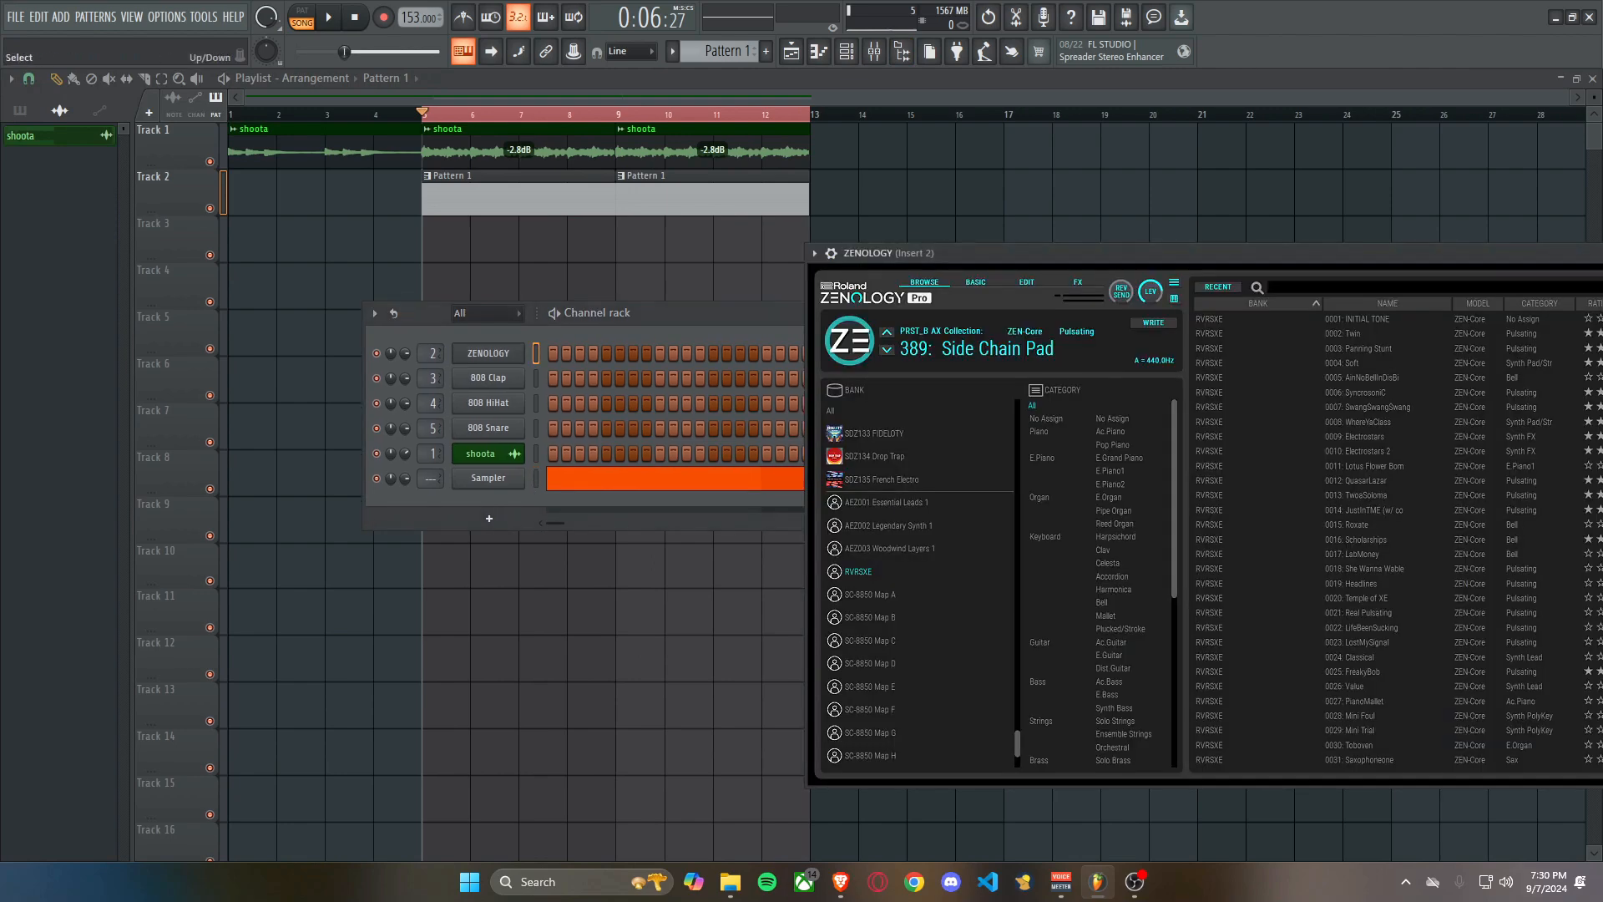
drag(1202, 255, 943, 232)
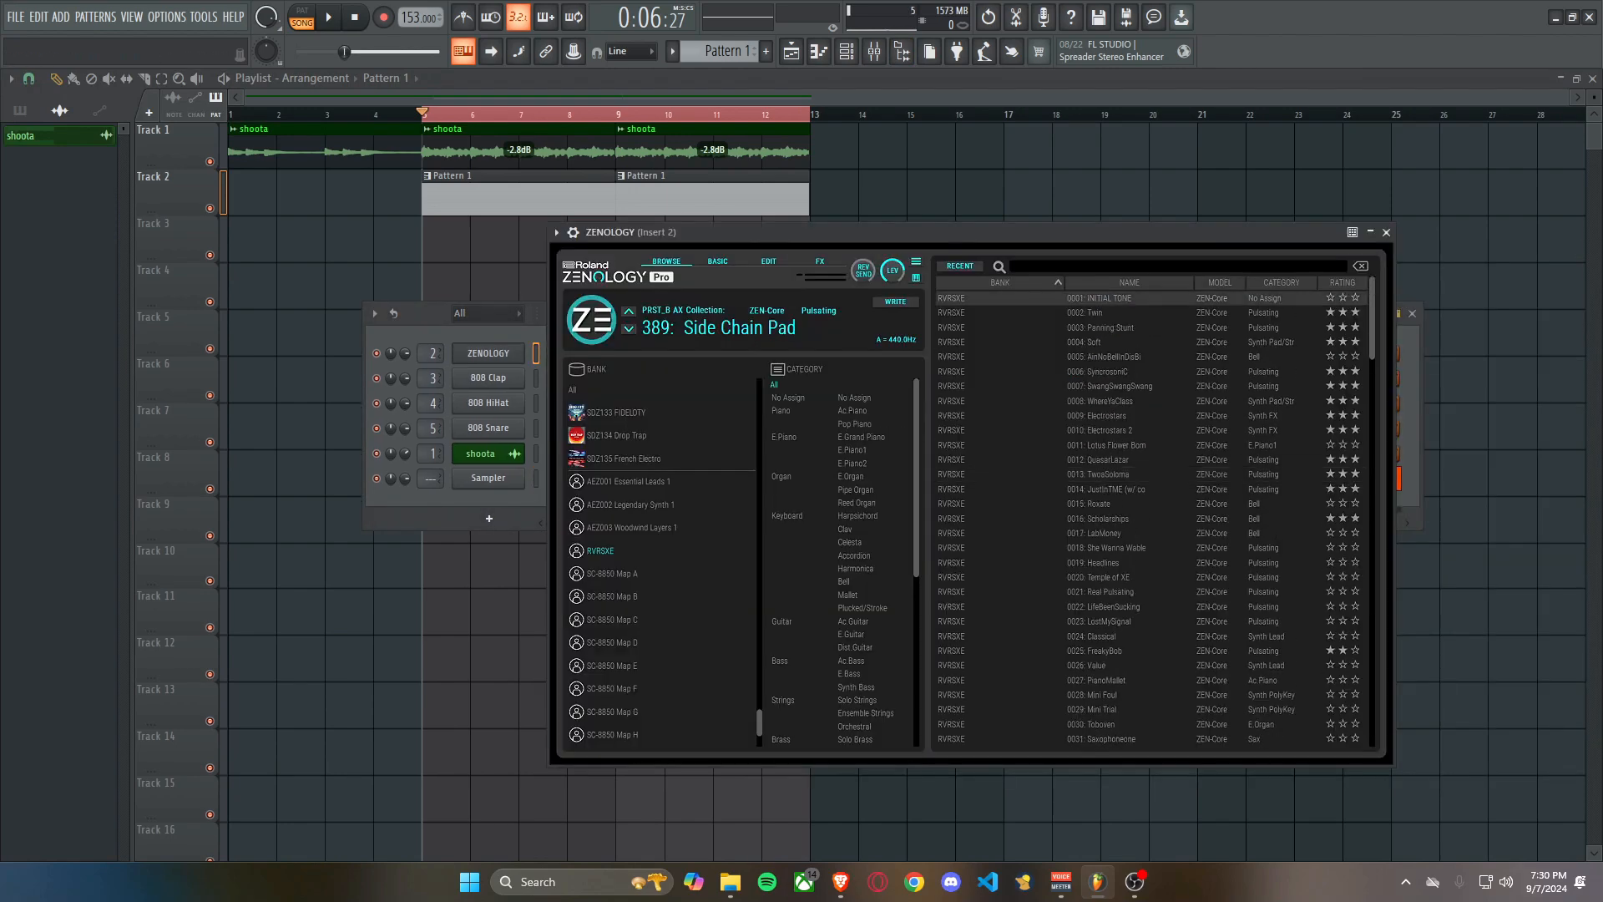
click(1281, 283)
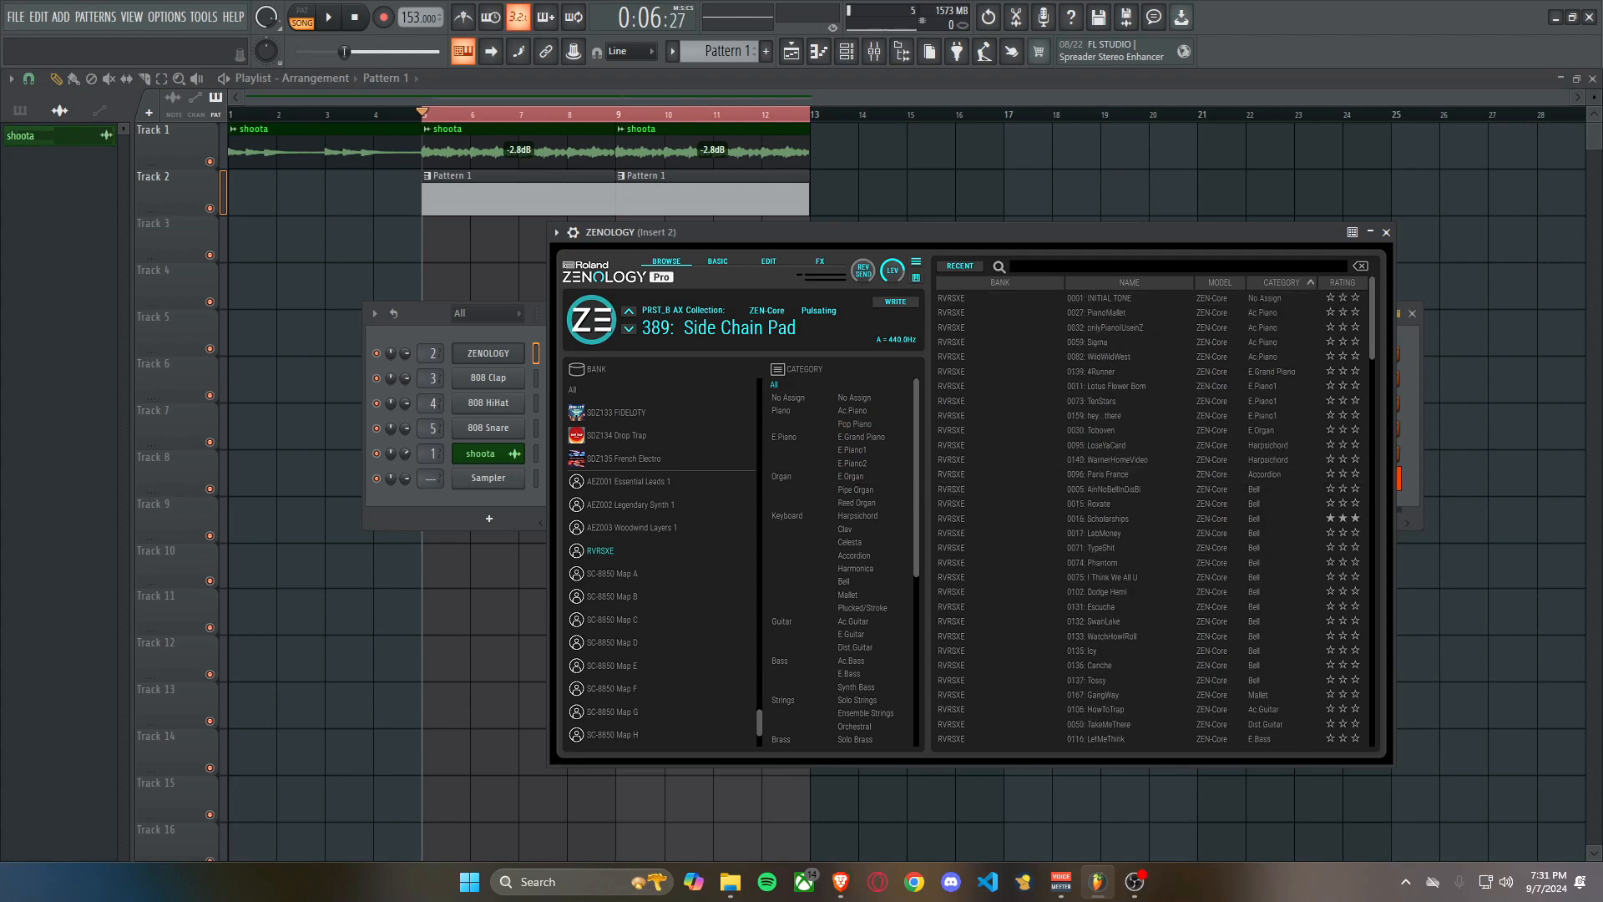
scroll(1152, 447, down, 4)
scroll(1152, 474, down, 15)
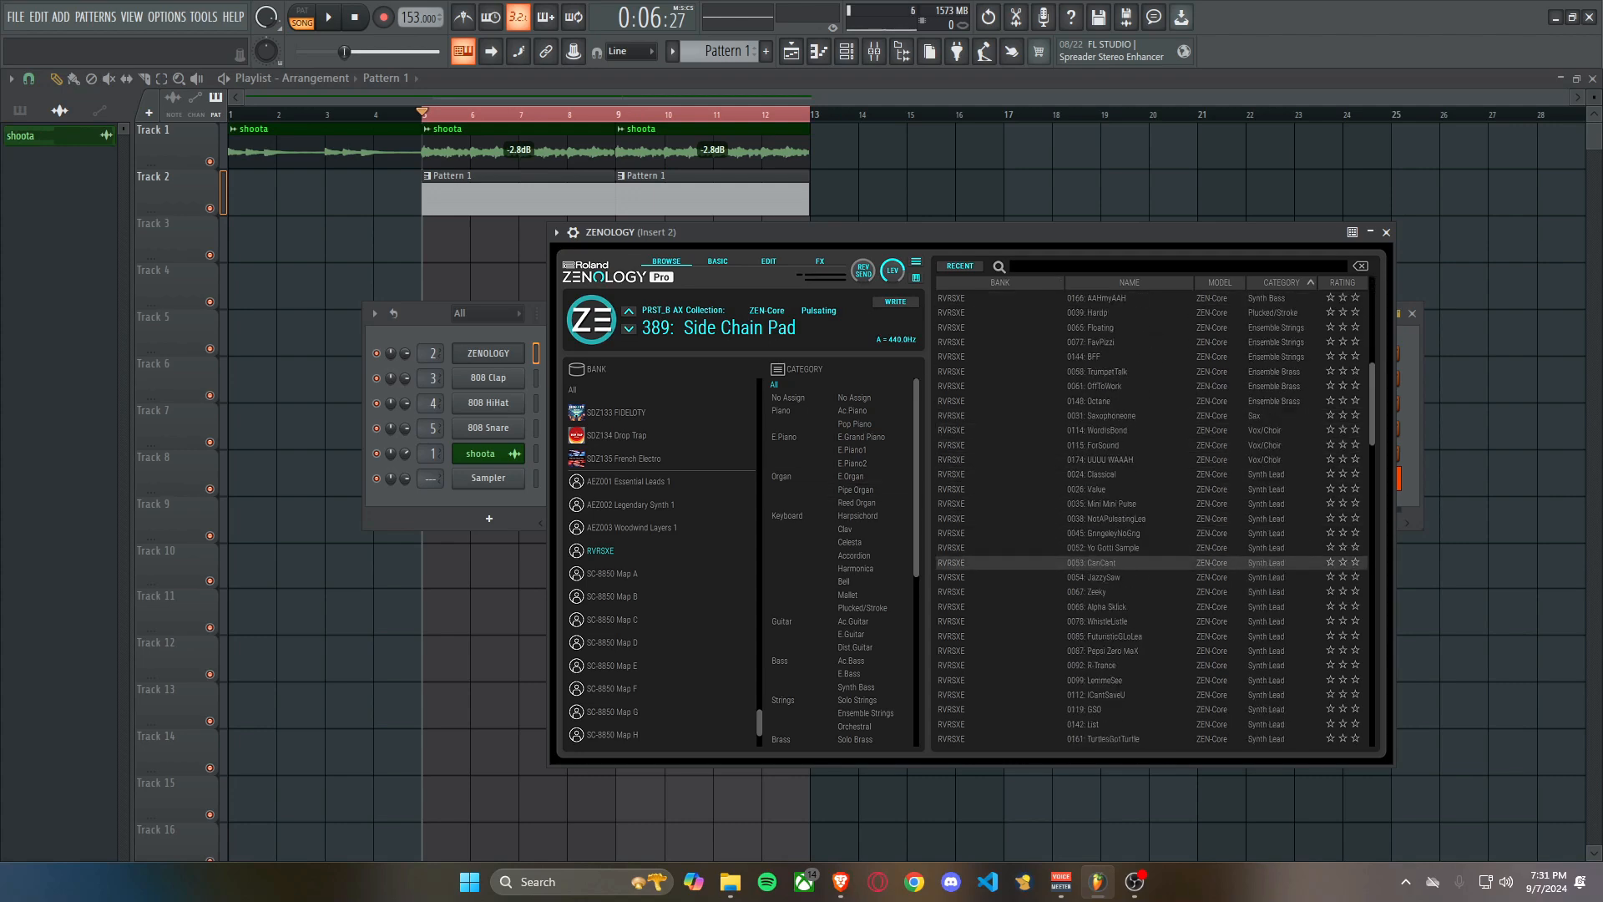
scroll(1152, 518, down, 9)
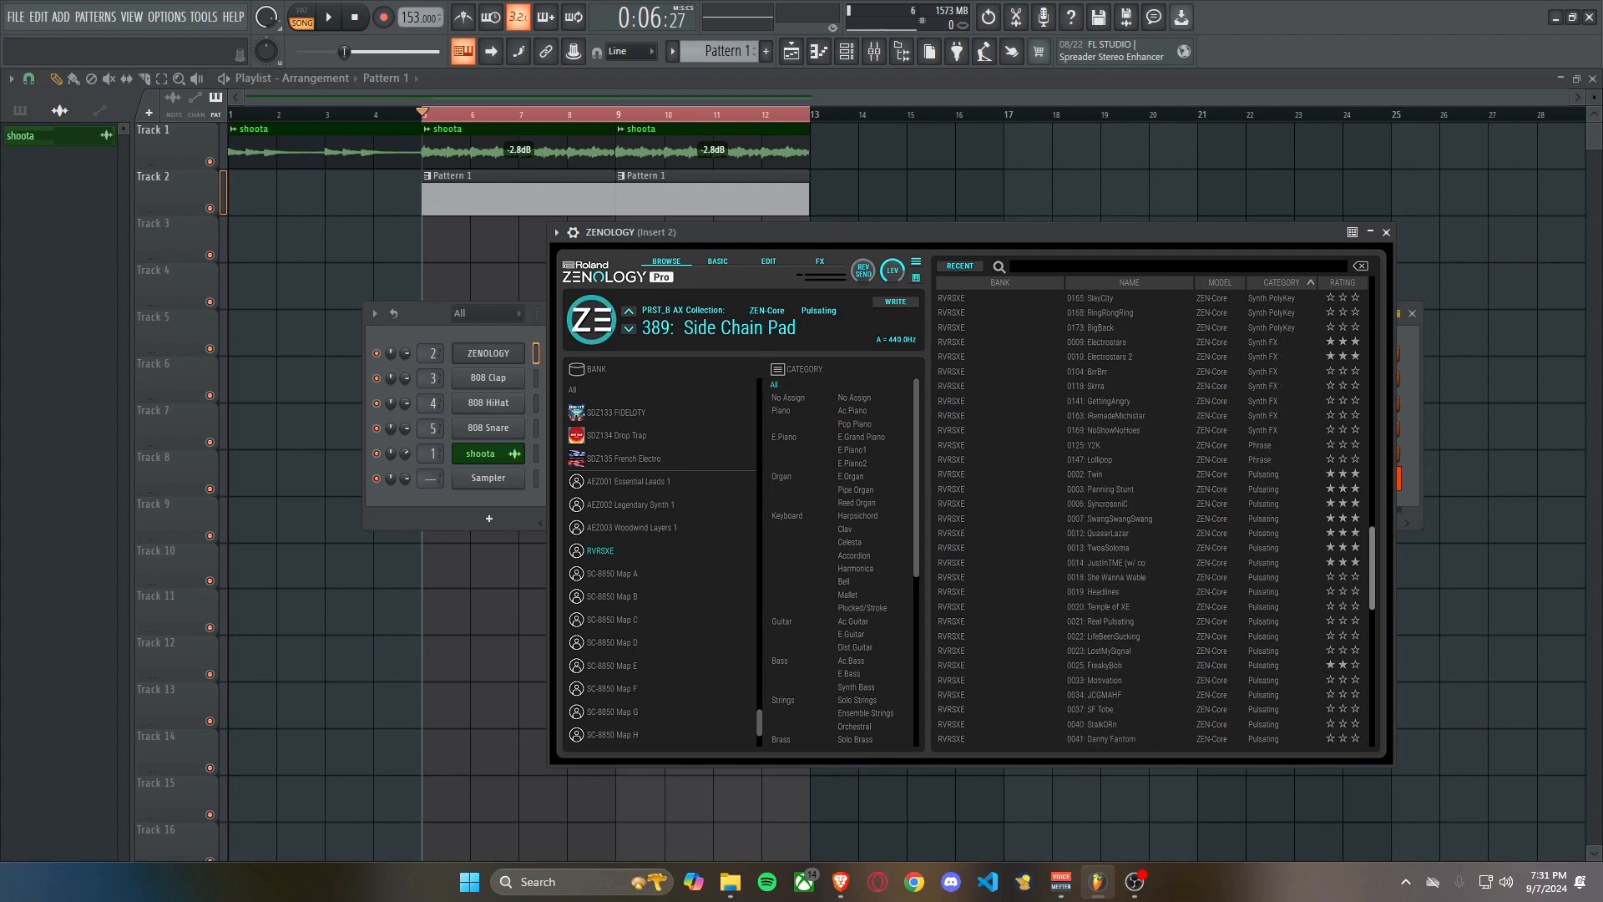
click(1152, 547)
click(1152, 519)
key(g)
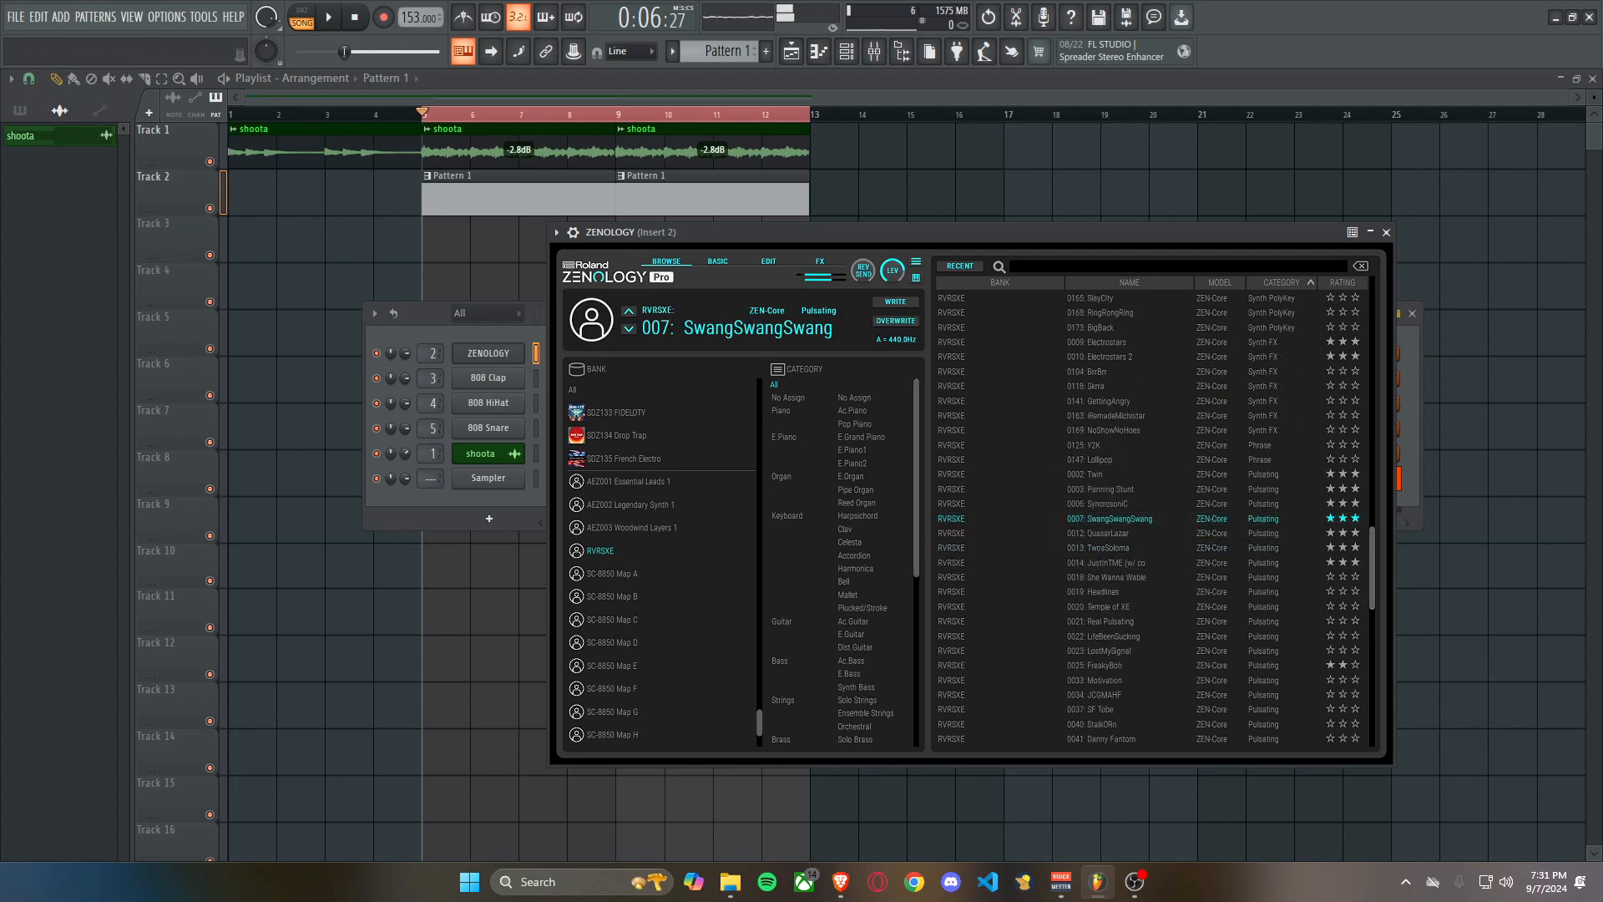
key(e)
click(493, 353)
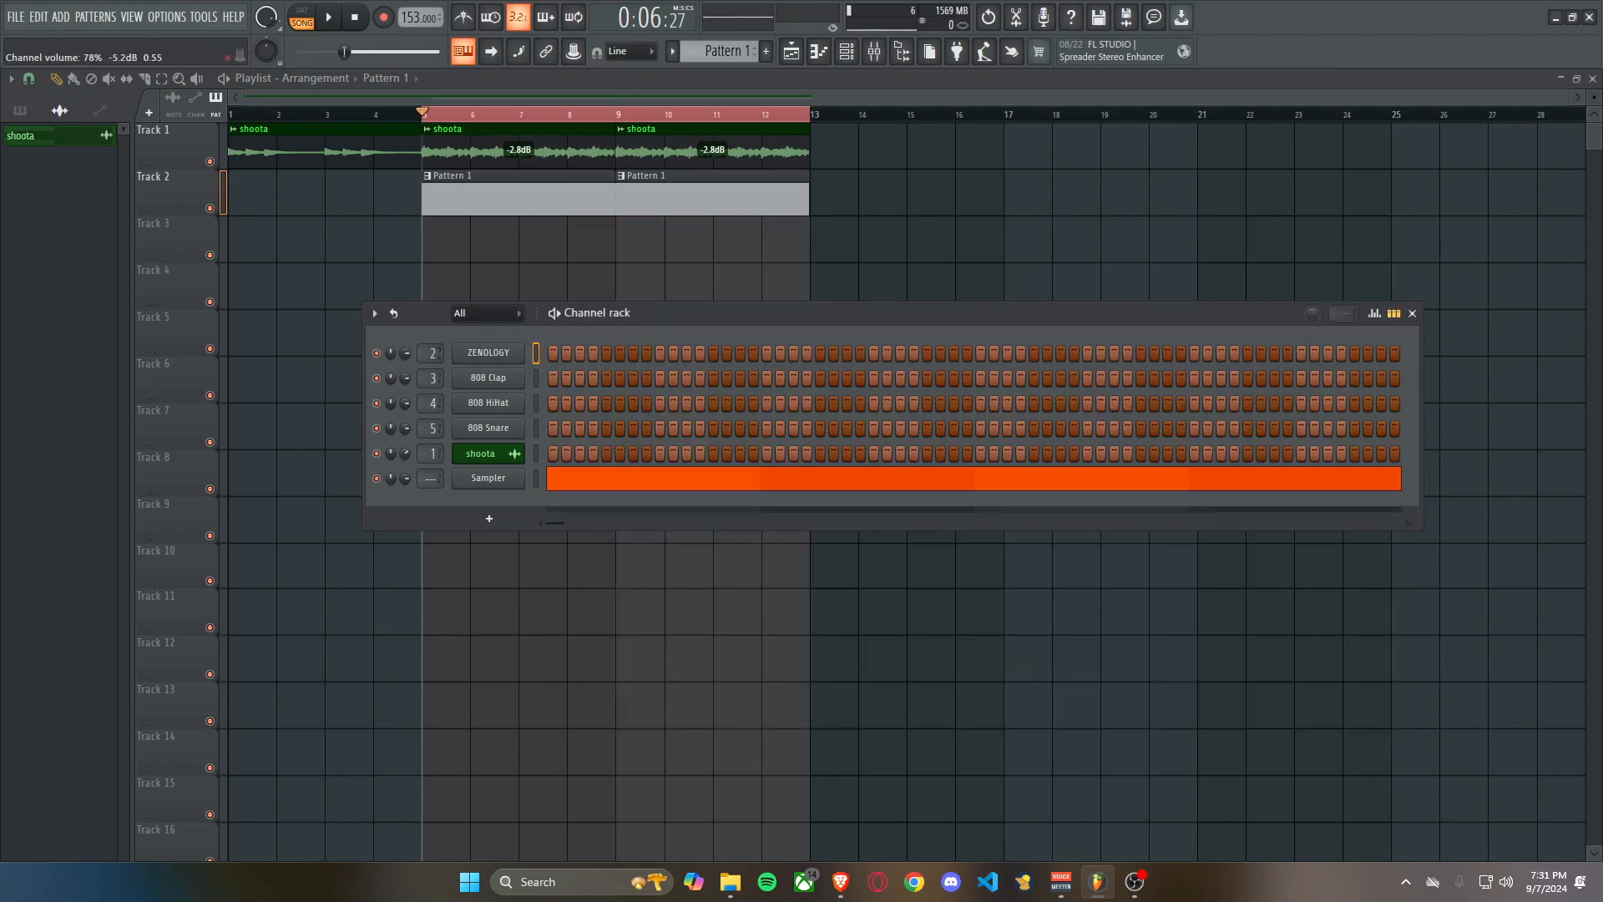
Draw alternating half-bar G#5 and F#5 notes over four bars in the ZENOLOGY piano roll during playback.
right_click(522, 351)
click(556, 352)
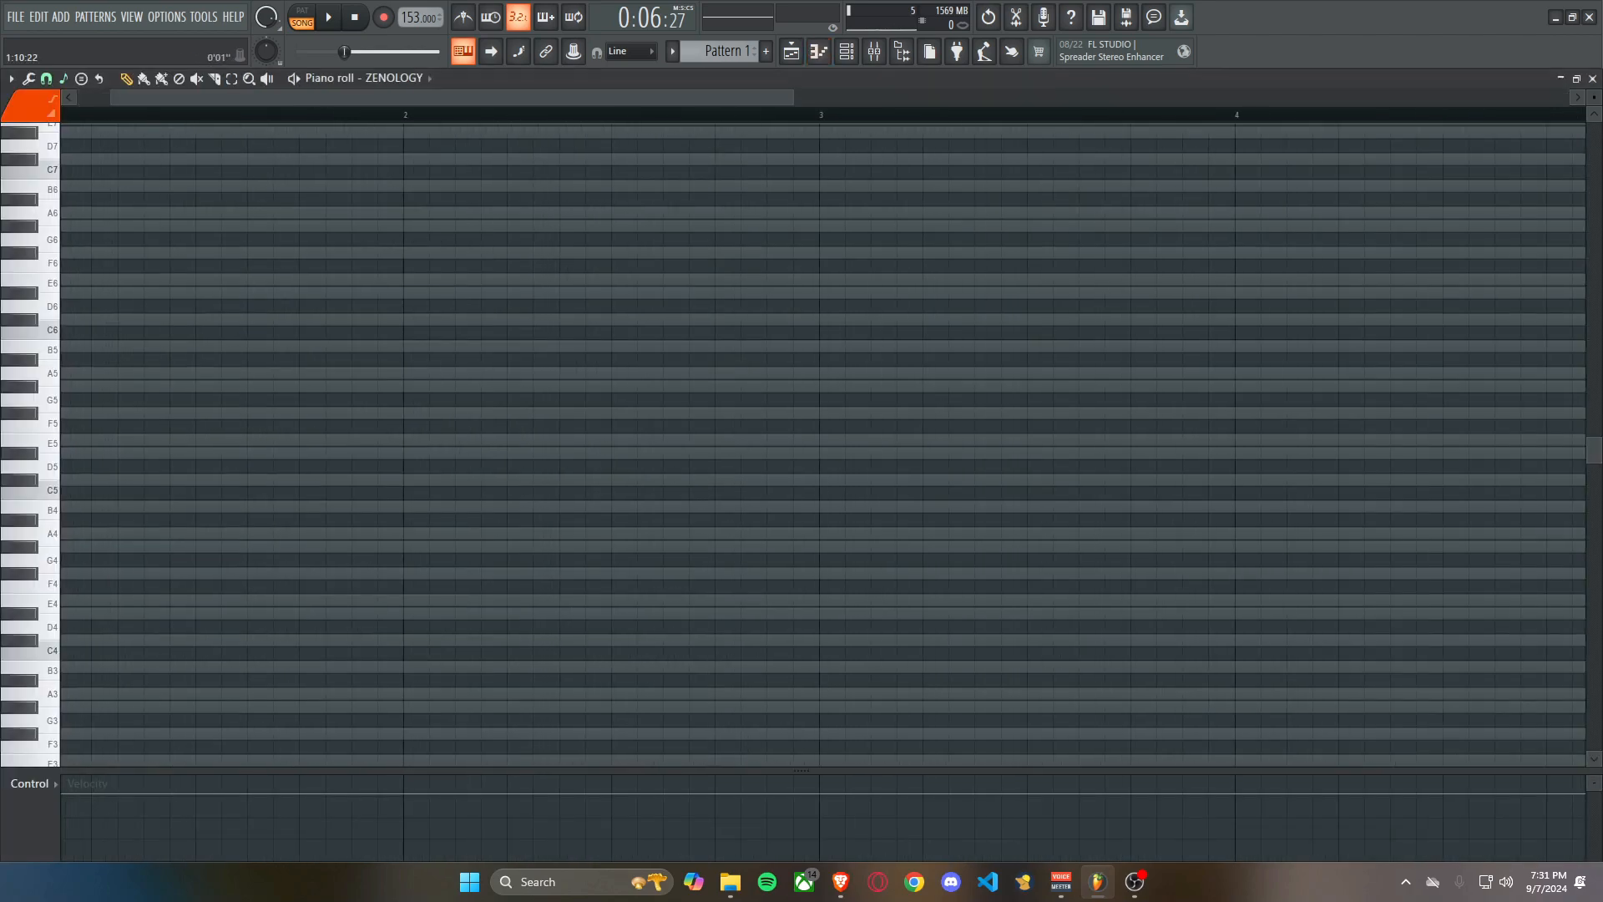
key(space)
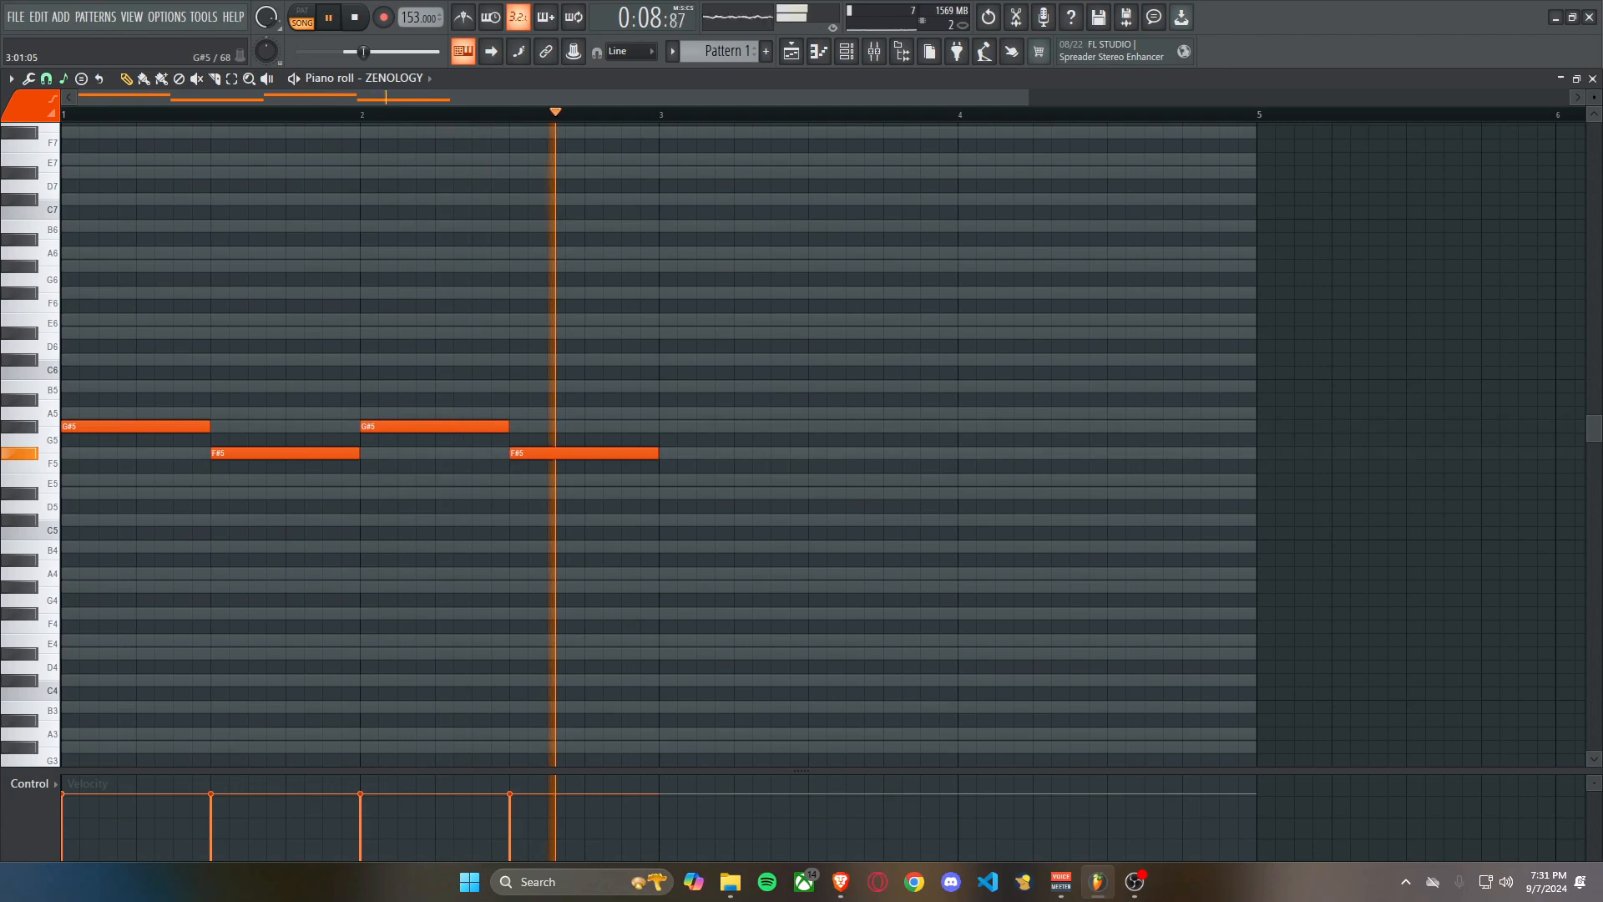
click(665, 427)
click(814, 454)
click(965, 427)
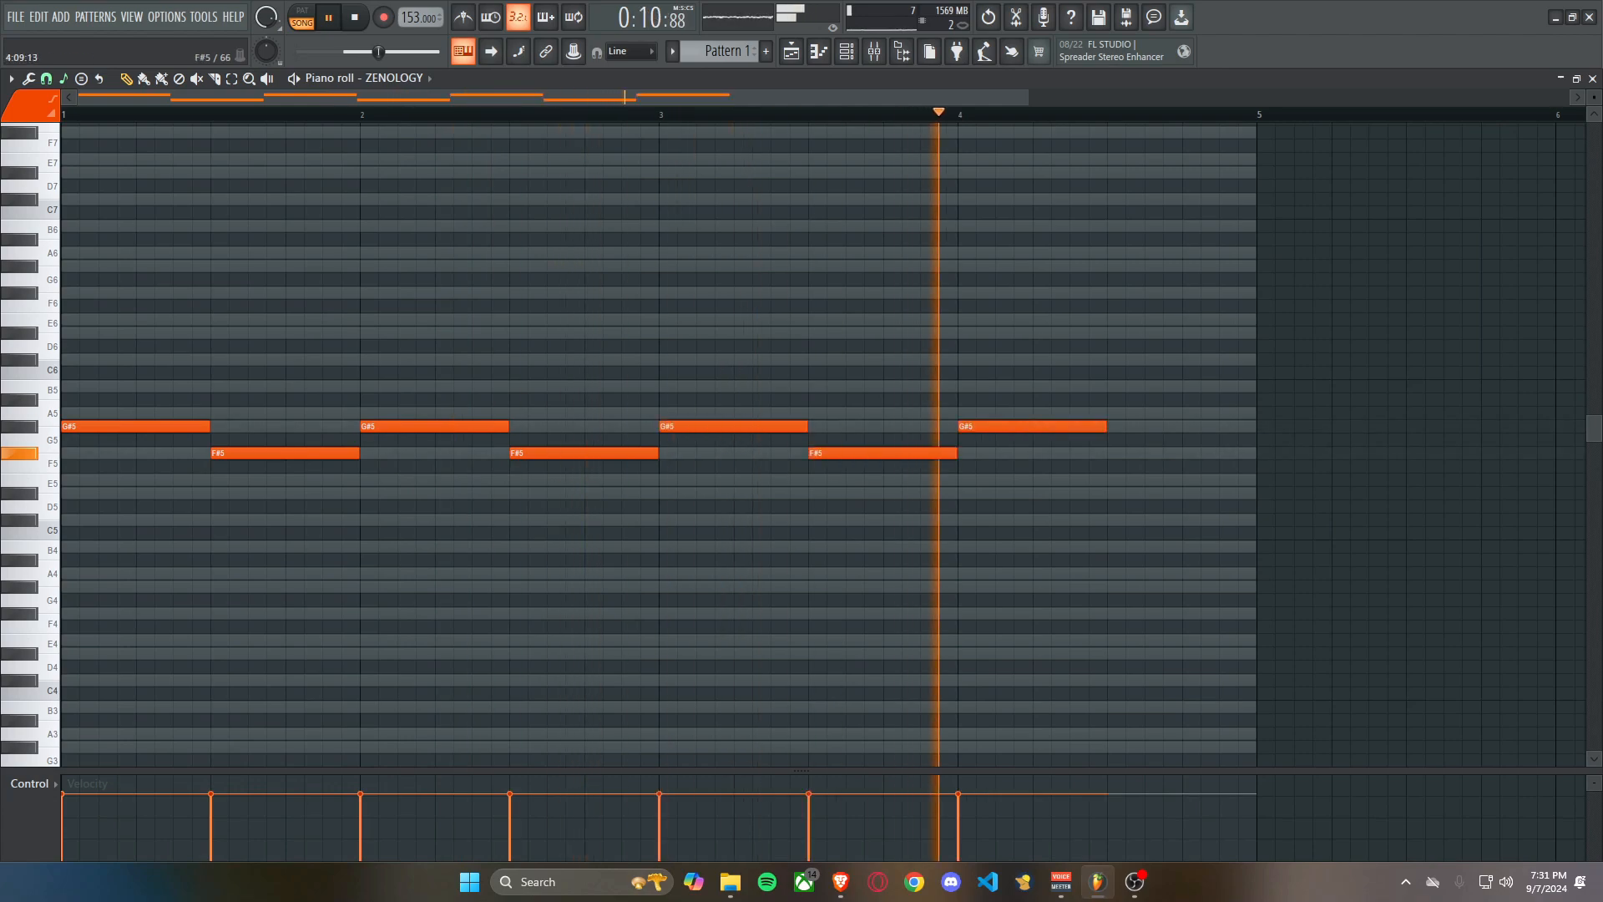
click(1115, 453)
Add Fruity parametric EQ 2 to mixer insert 2 with the 20Hz + 18kHz cut preset and raise the low cut to about 138 Hz.
scroll(668, 434, down, 2)
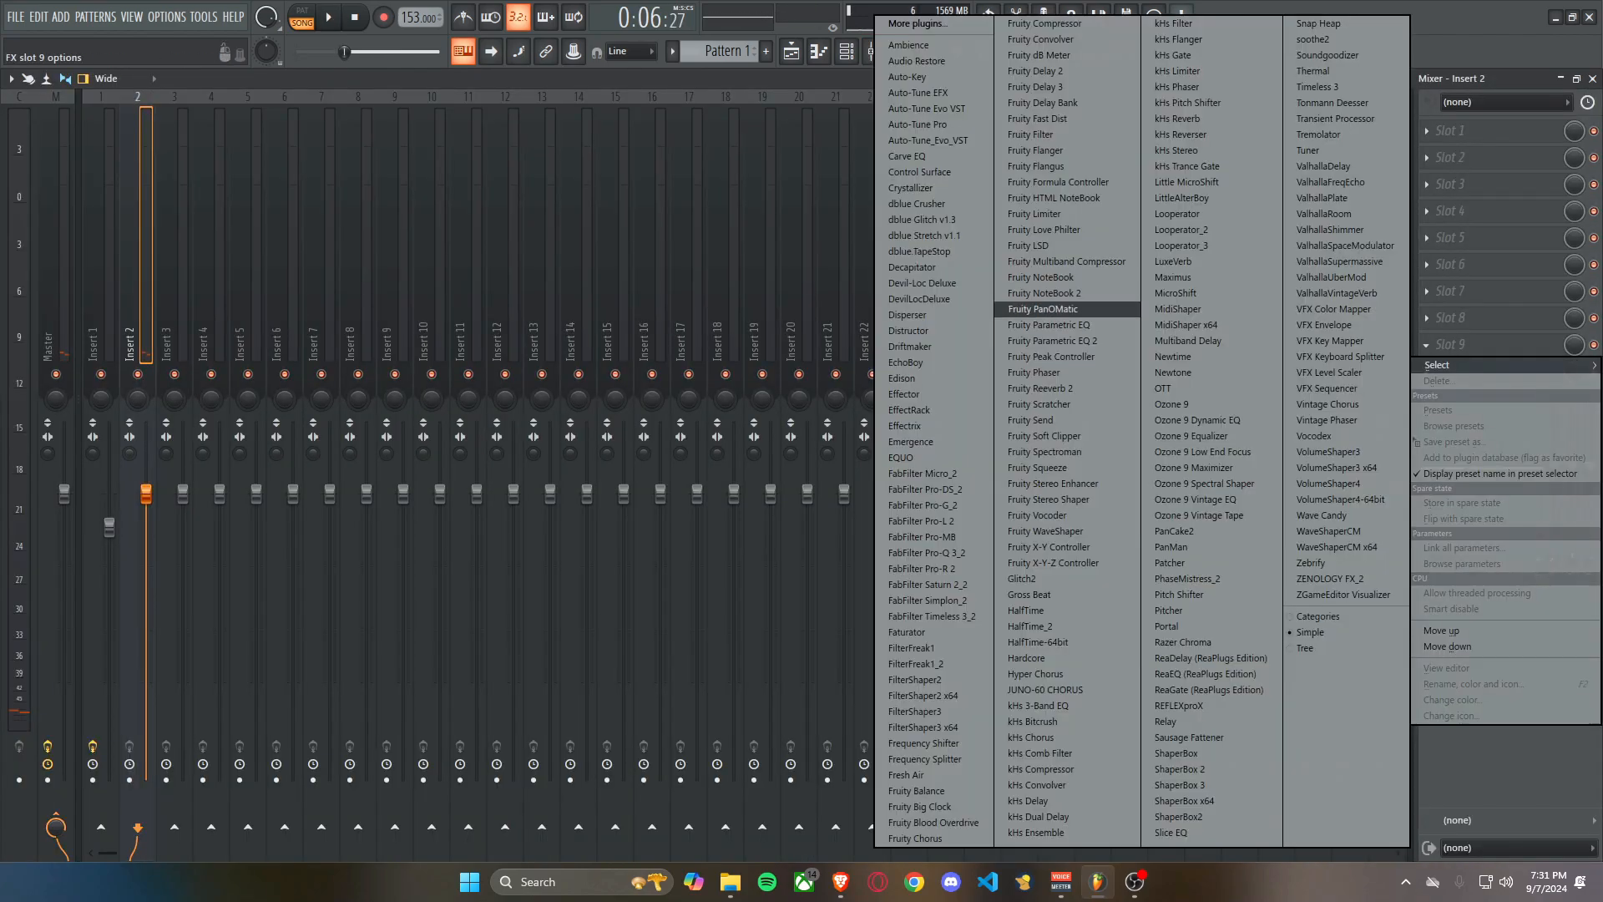
click(1049, 341)
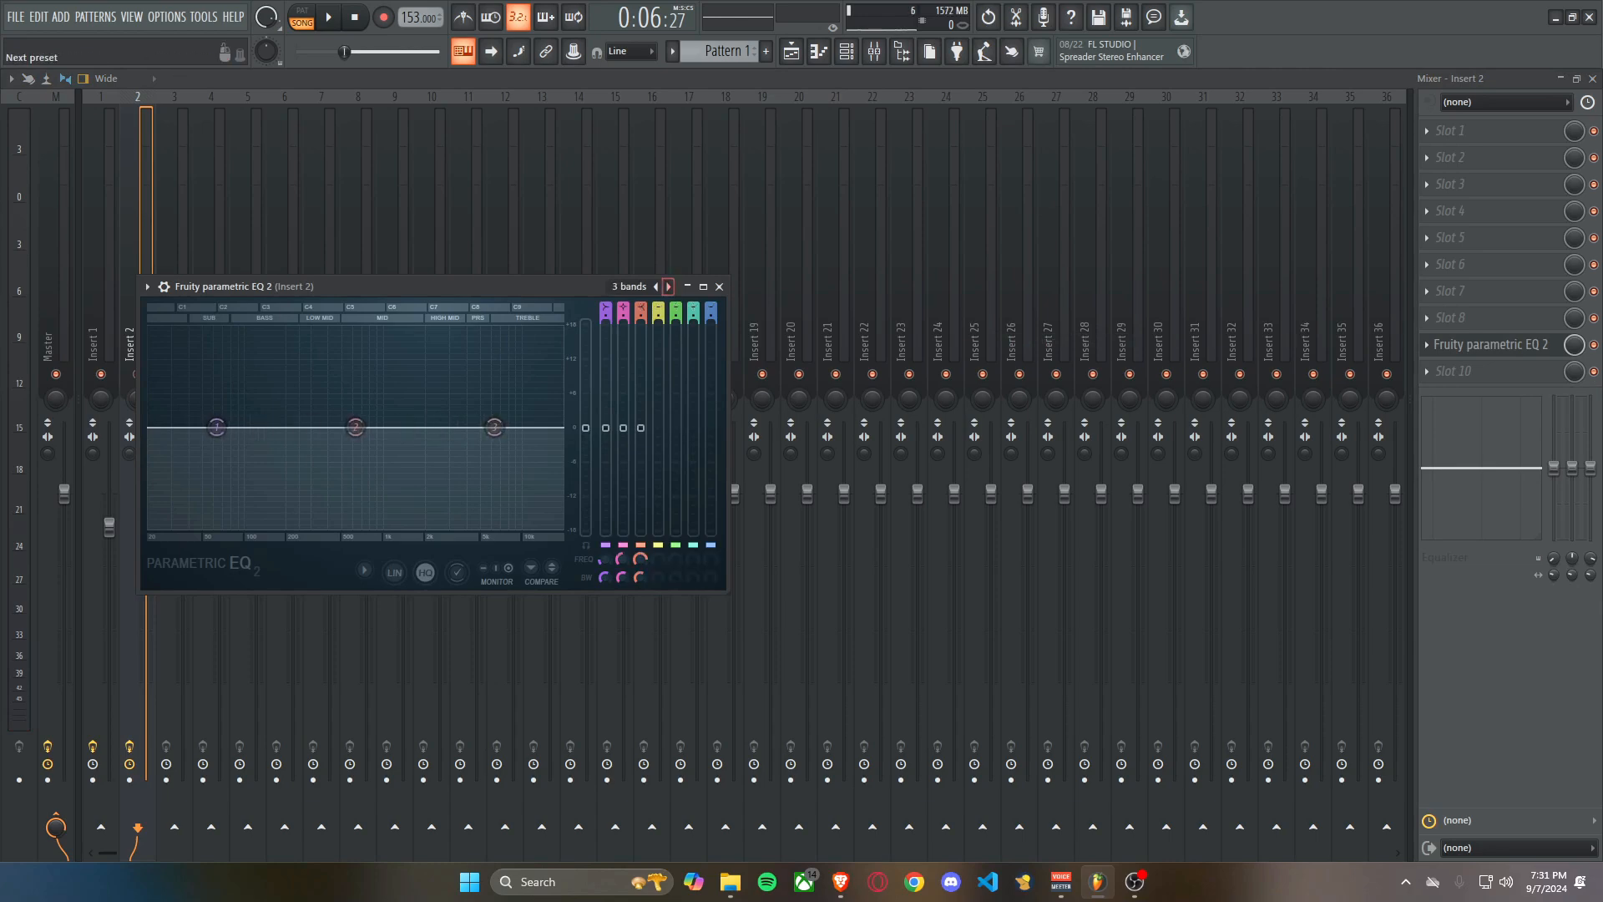
click(668, 286)
key(space)
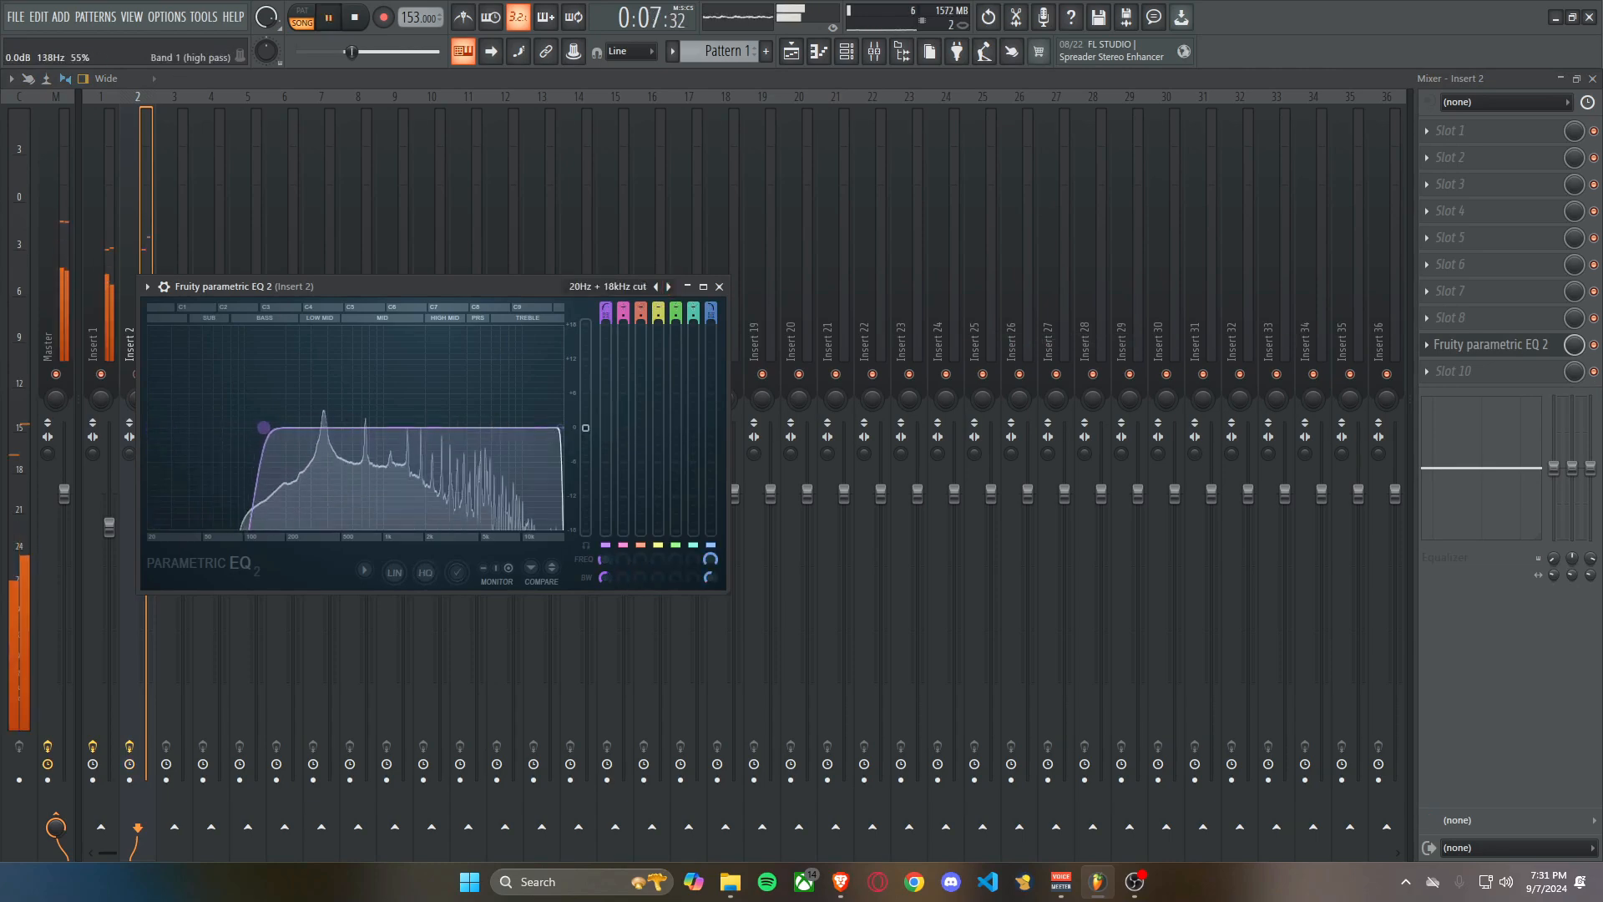
key(space)
key(Escape)
click(846, 51)
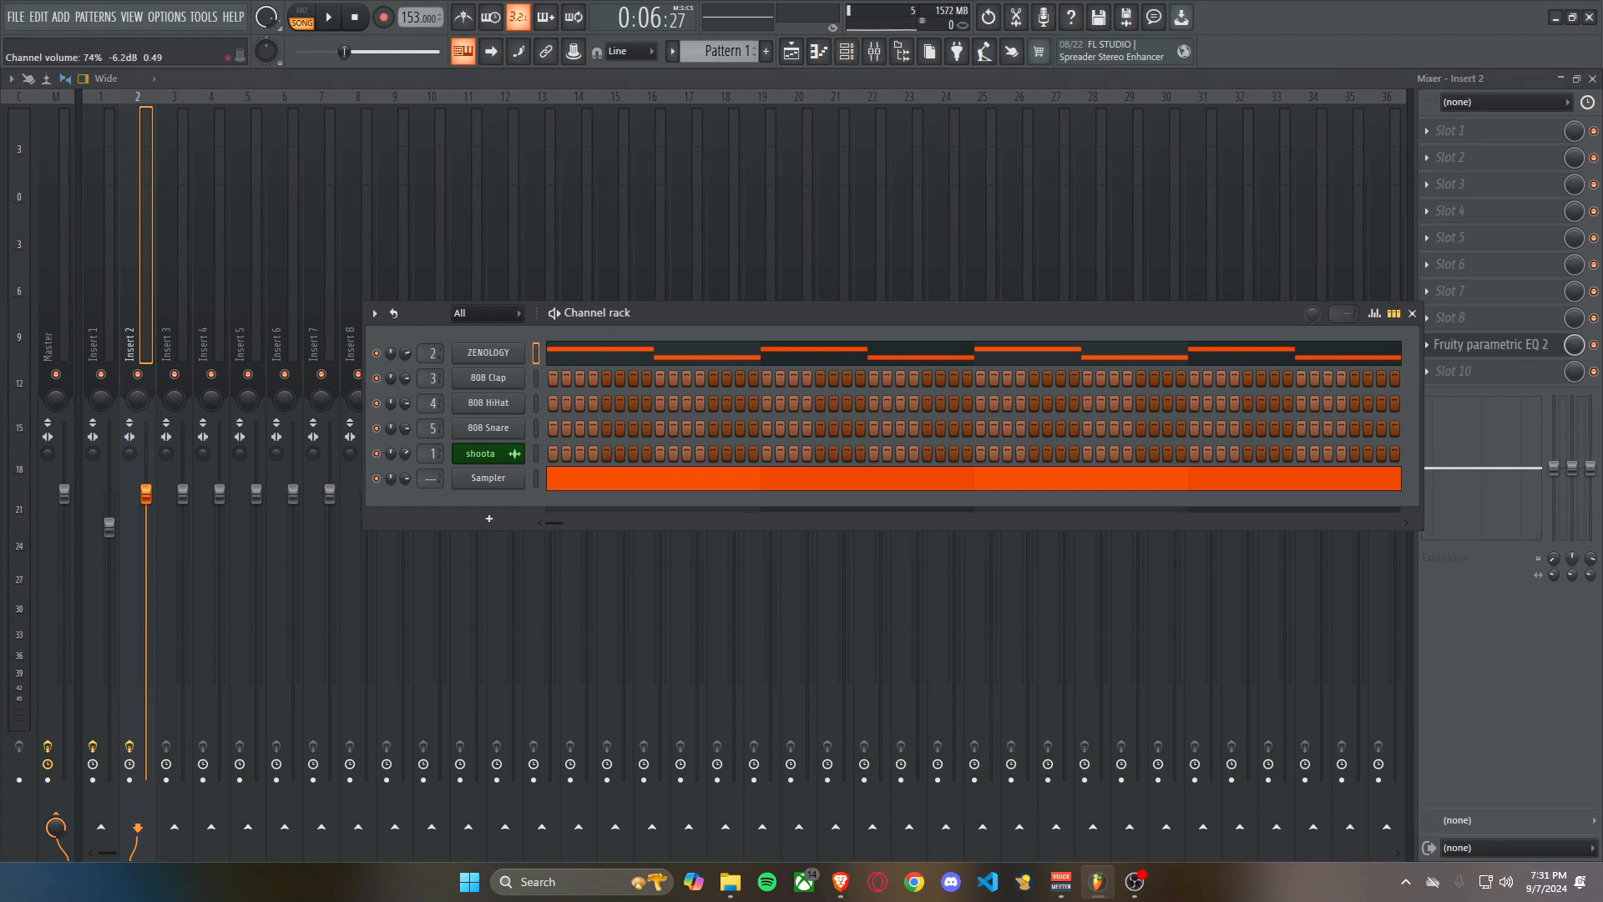
Replace the 808 Clap channel with a ZENOLOGY instance, load its RVRSXE Scholarships preset and close the plugin.
right_click(523, 373)
mouse_move(584, 521)
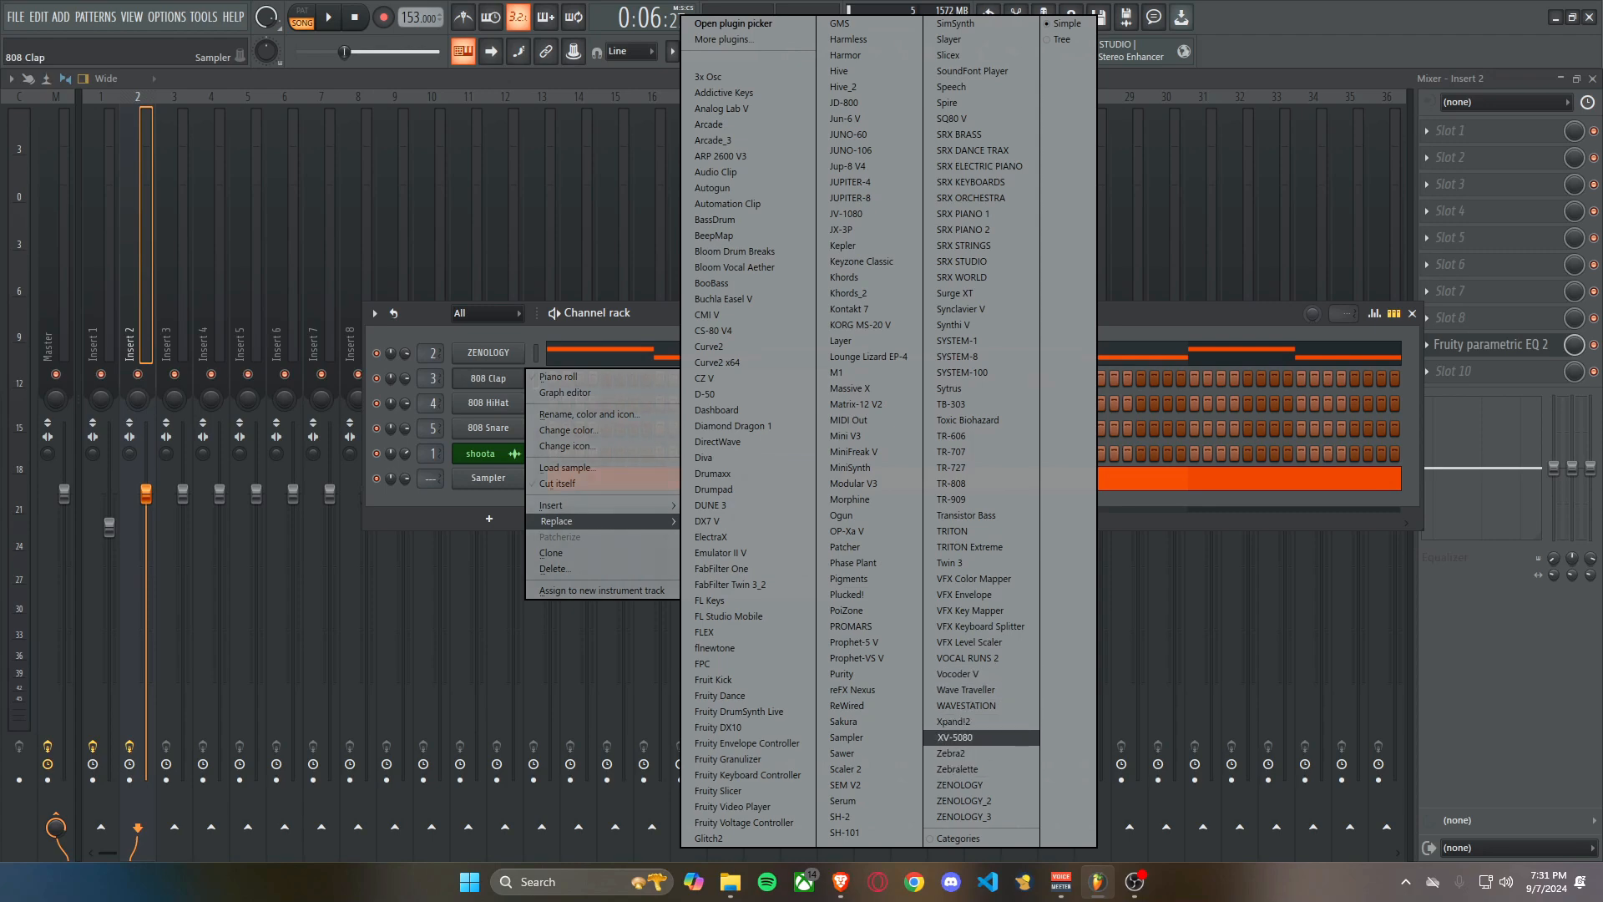
click(961, 785)
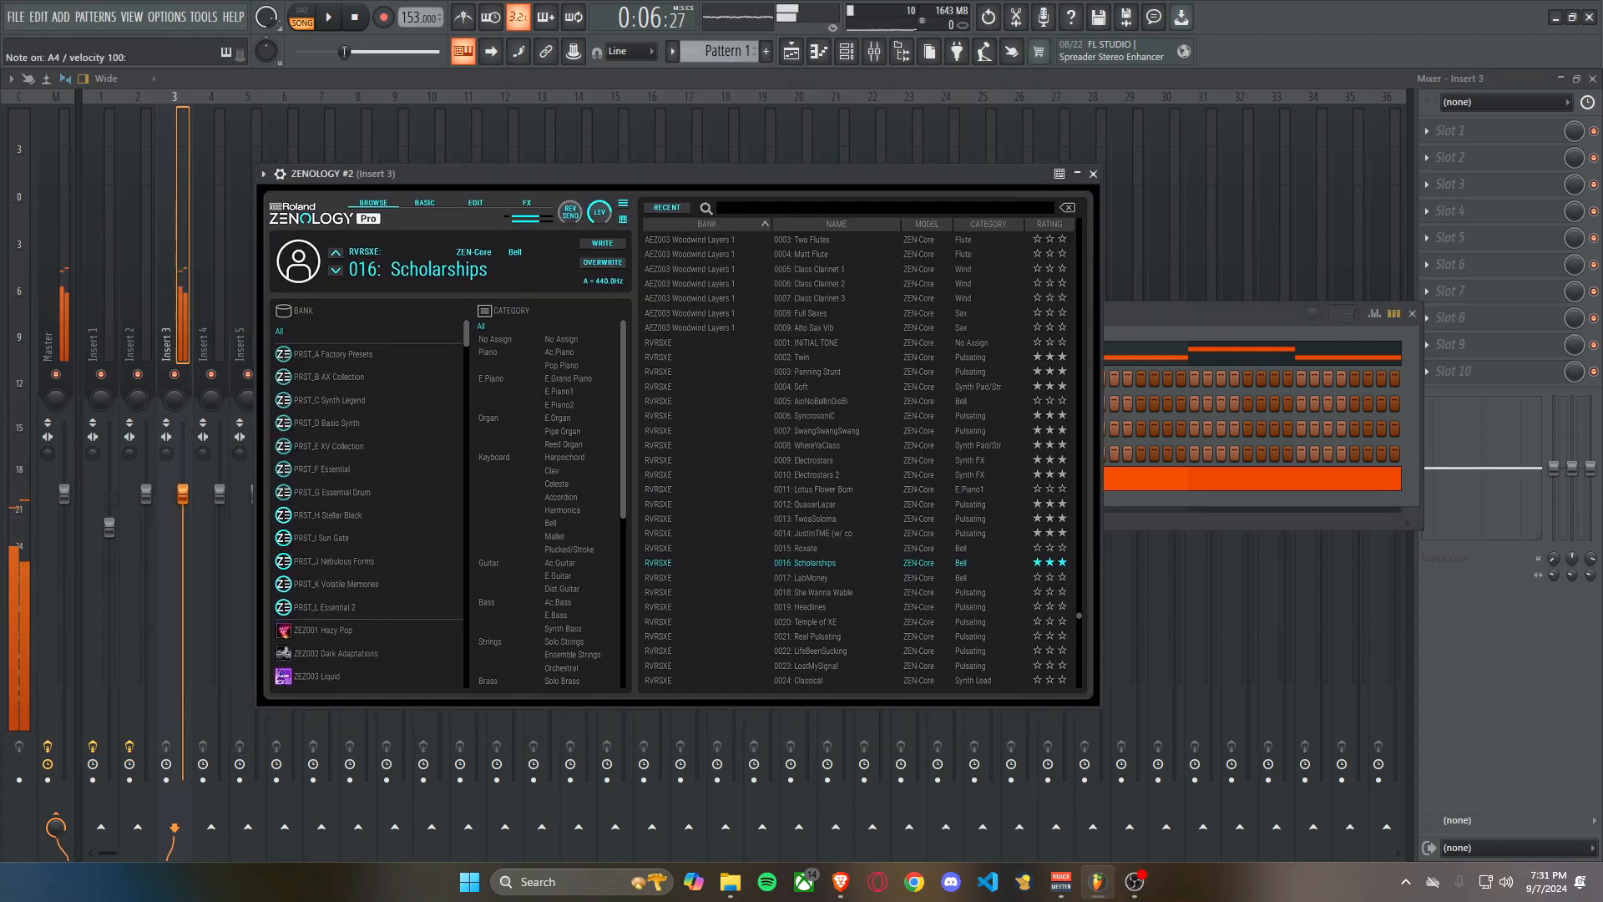
click(1093, 173)
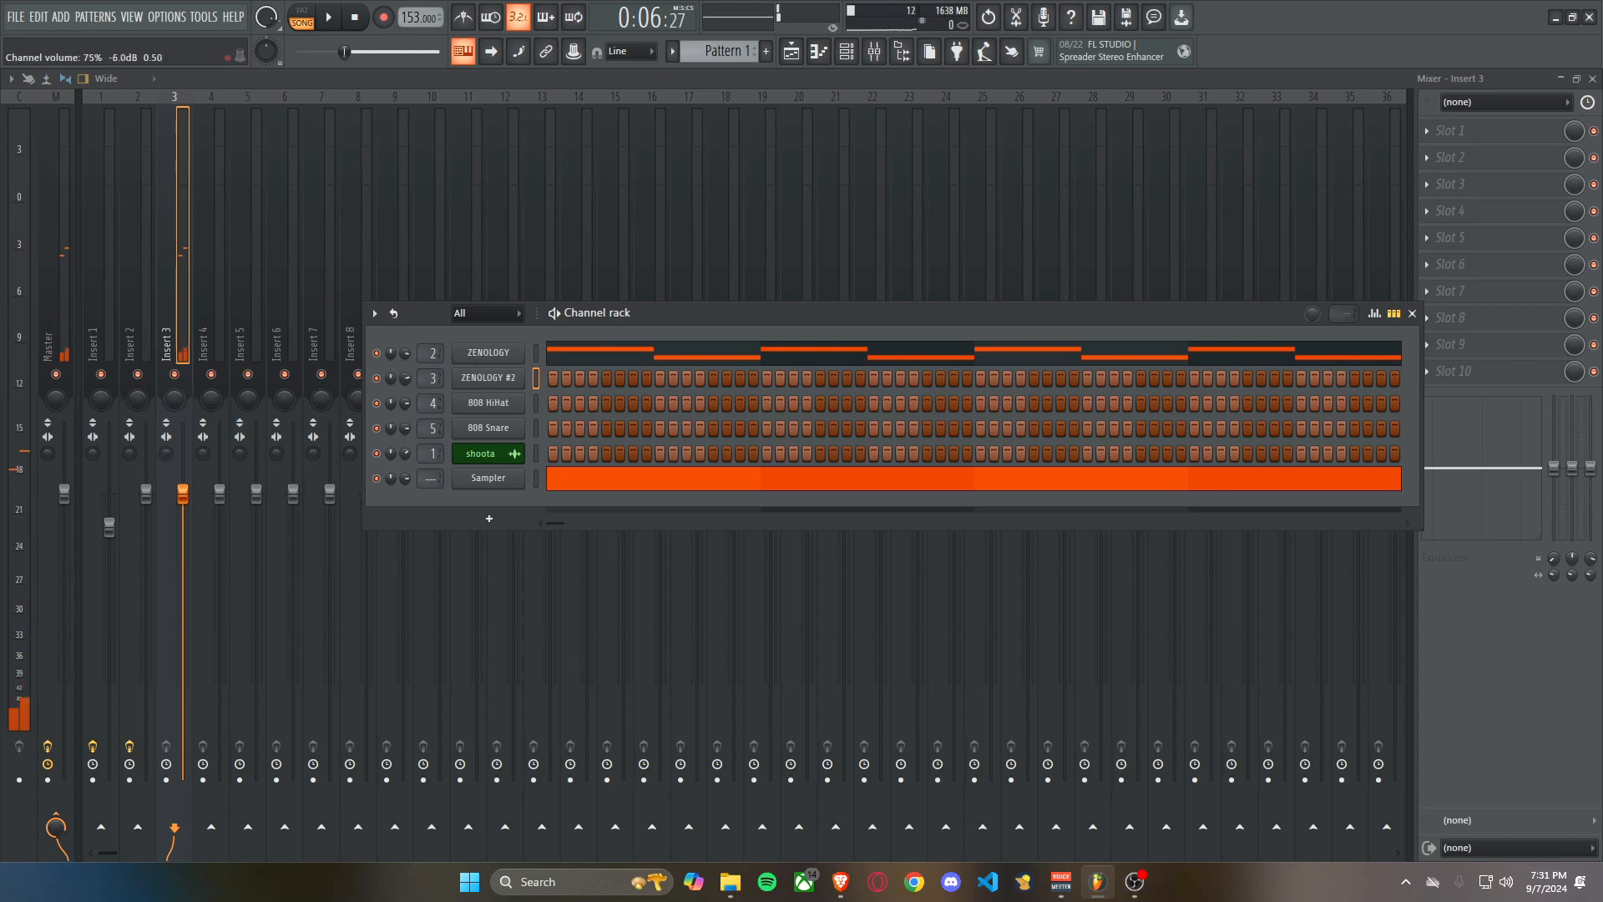
In ZENOLOGY #2's piano roll, draw a one-bar C#5 note at bar 1 and another C#5 from beat 2 to the end of bar 2.
right_click(501, 378)
click(563, 377)
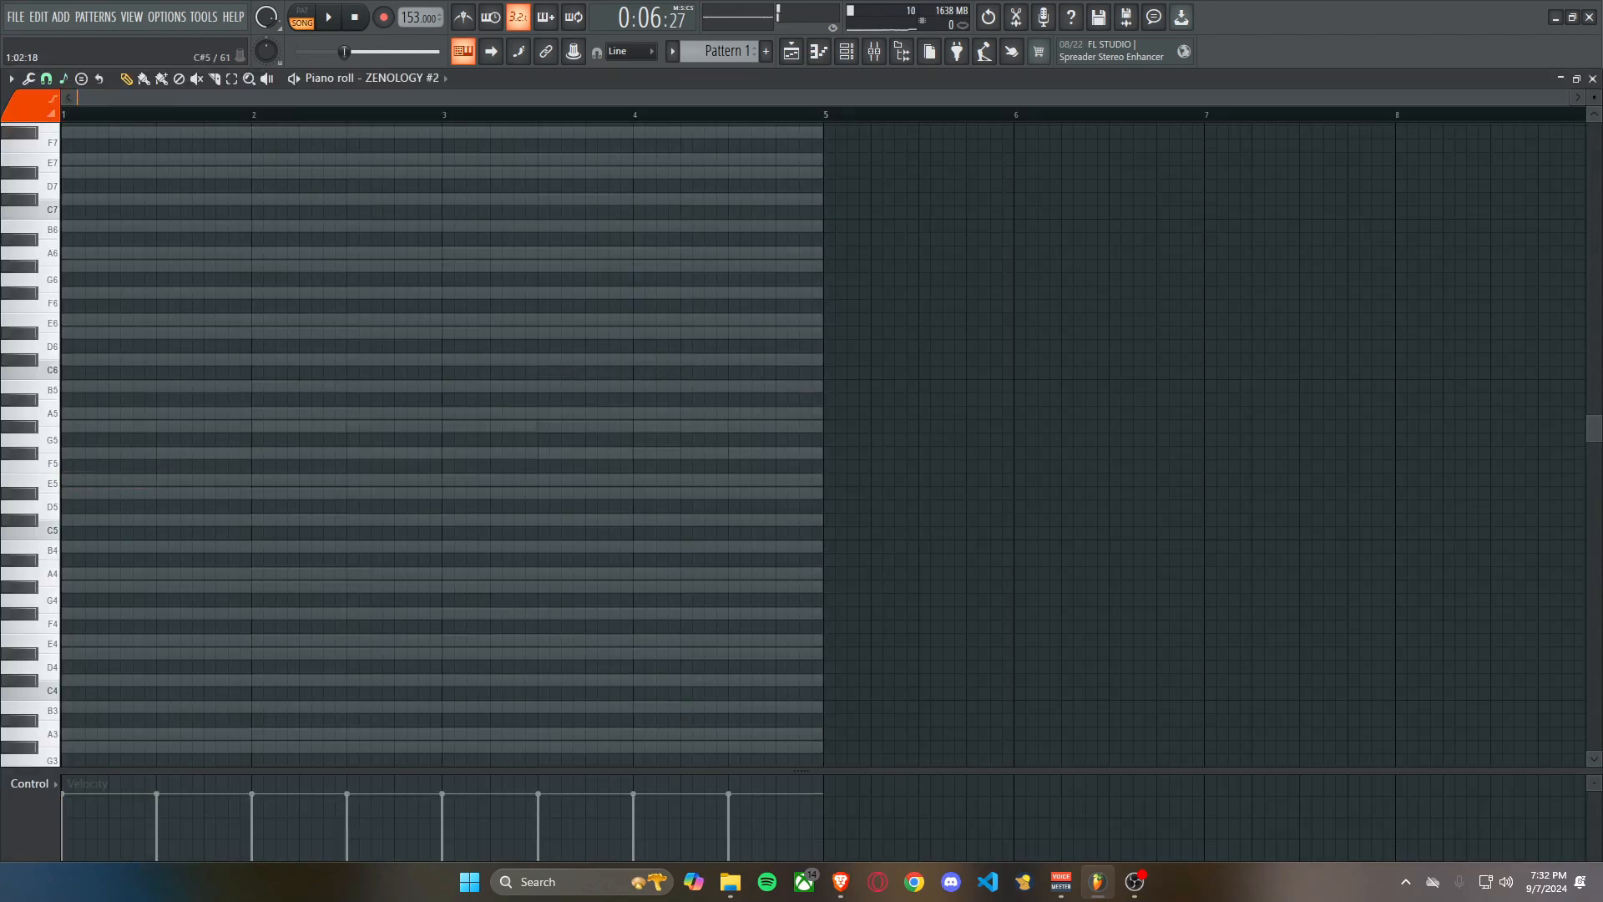
click(82, 519)
key(space)
key(space)
key(space)
drag(152, 519, 250, 520)
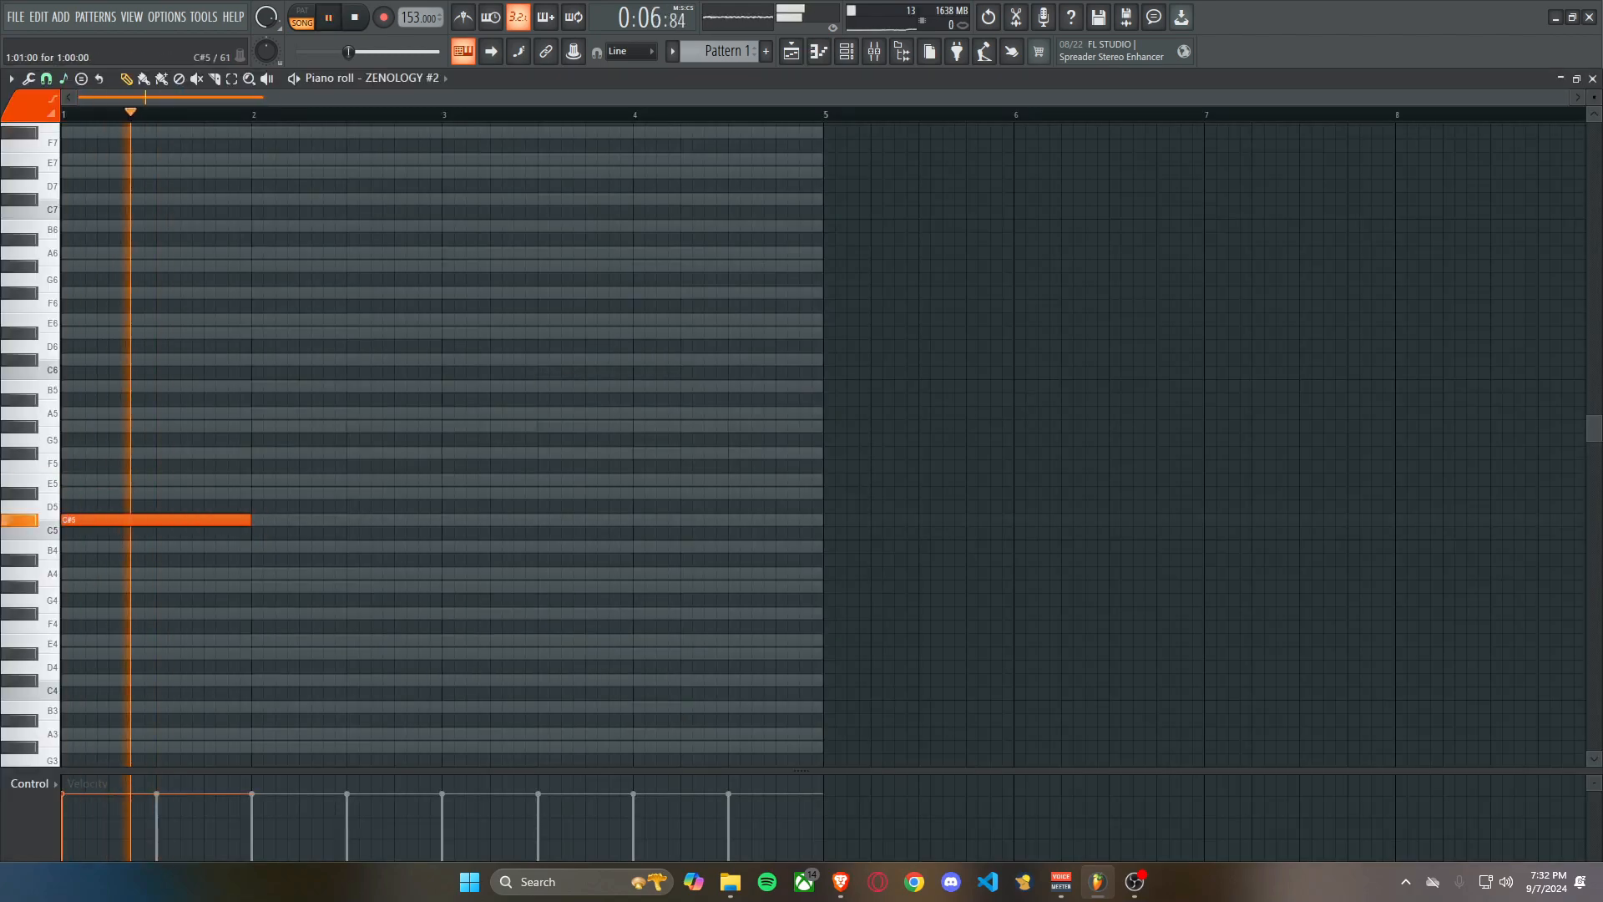
click(305, 519)
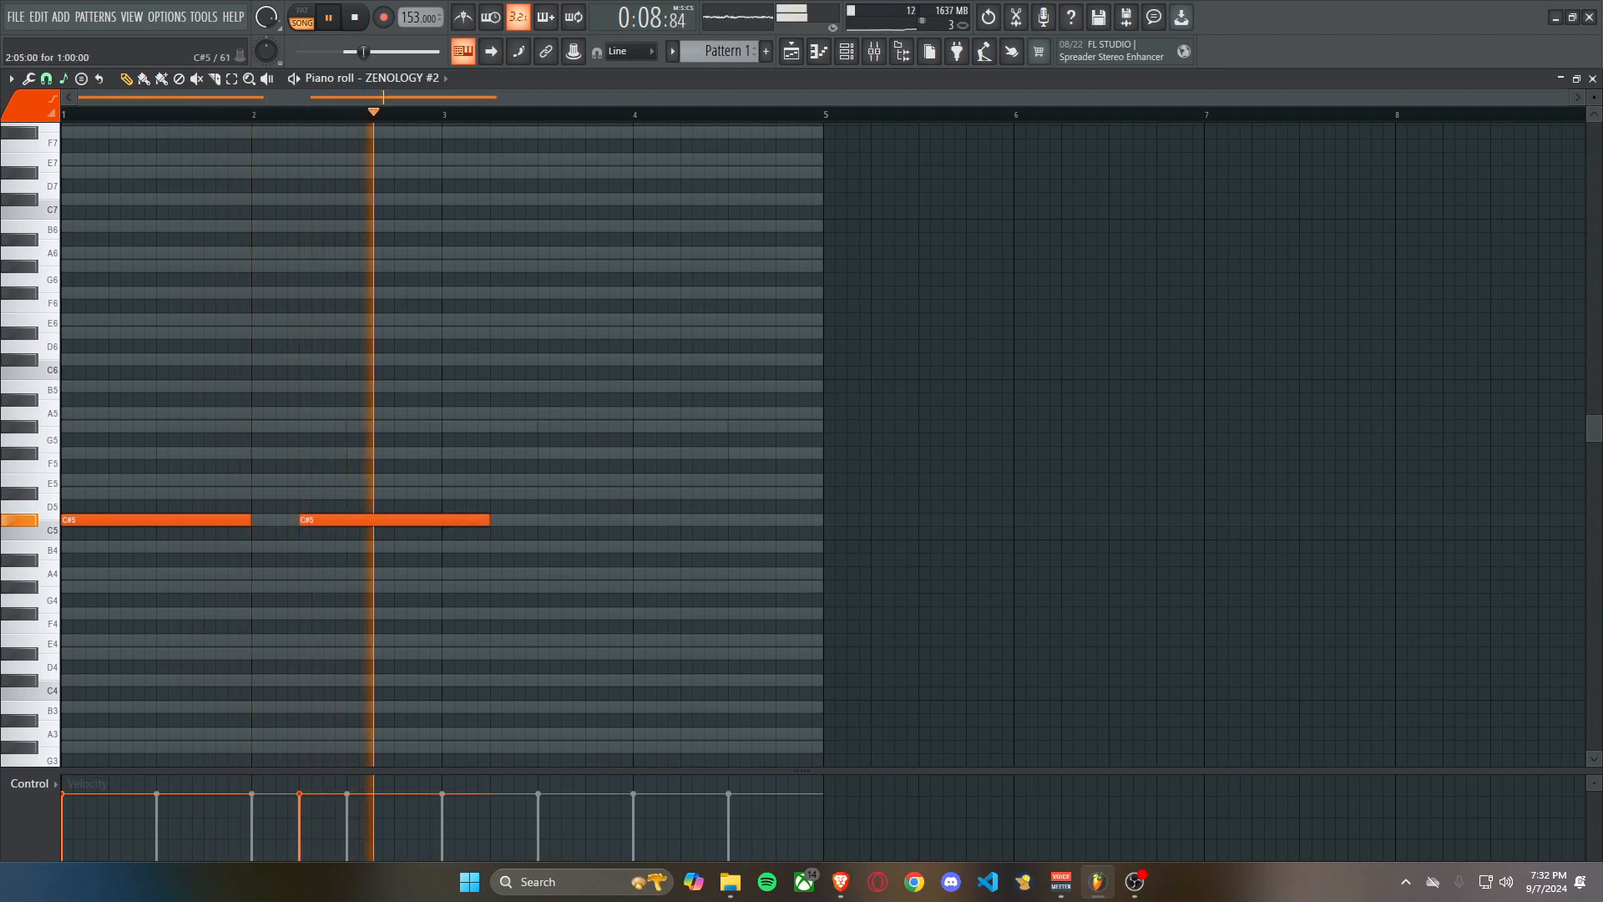
drag(489, 519, 467, 520)
Duplicate both C#5 notes into bars 3 and 4 and stop playback.
key(ctrl+a)
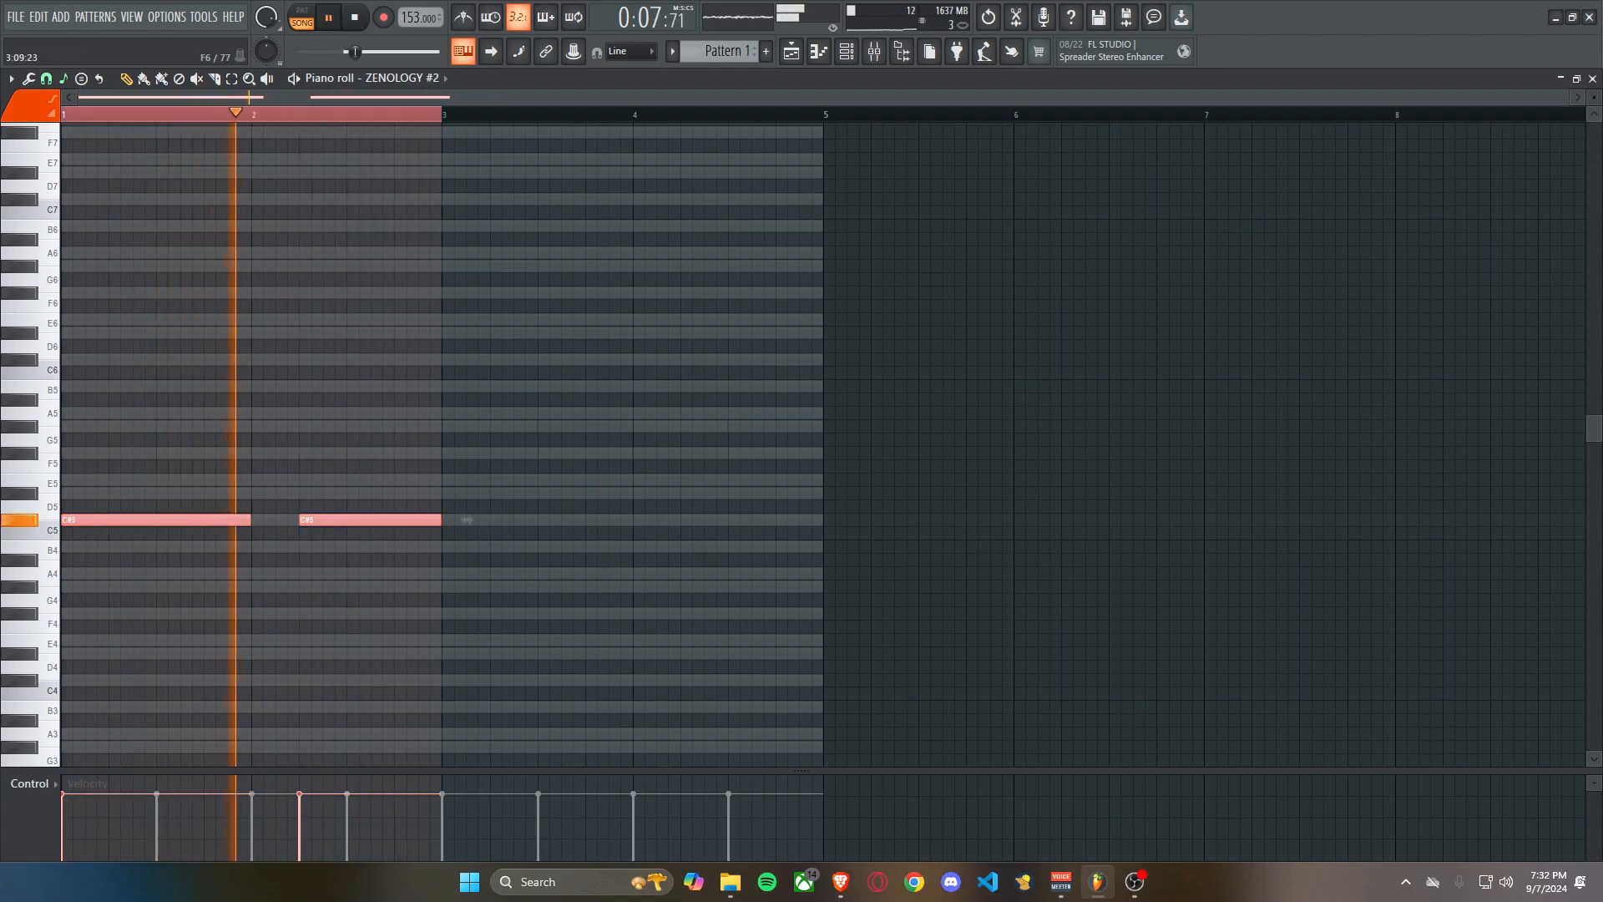
key(ctrl+b)
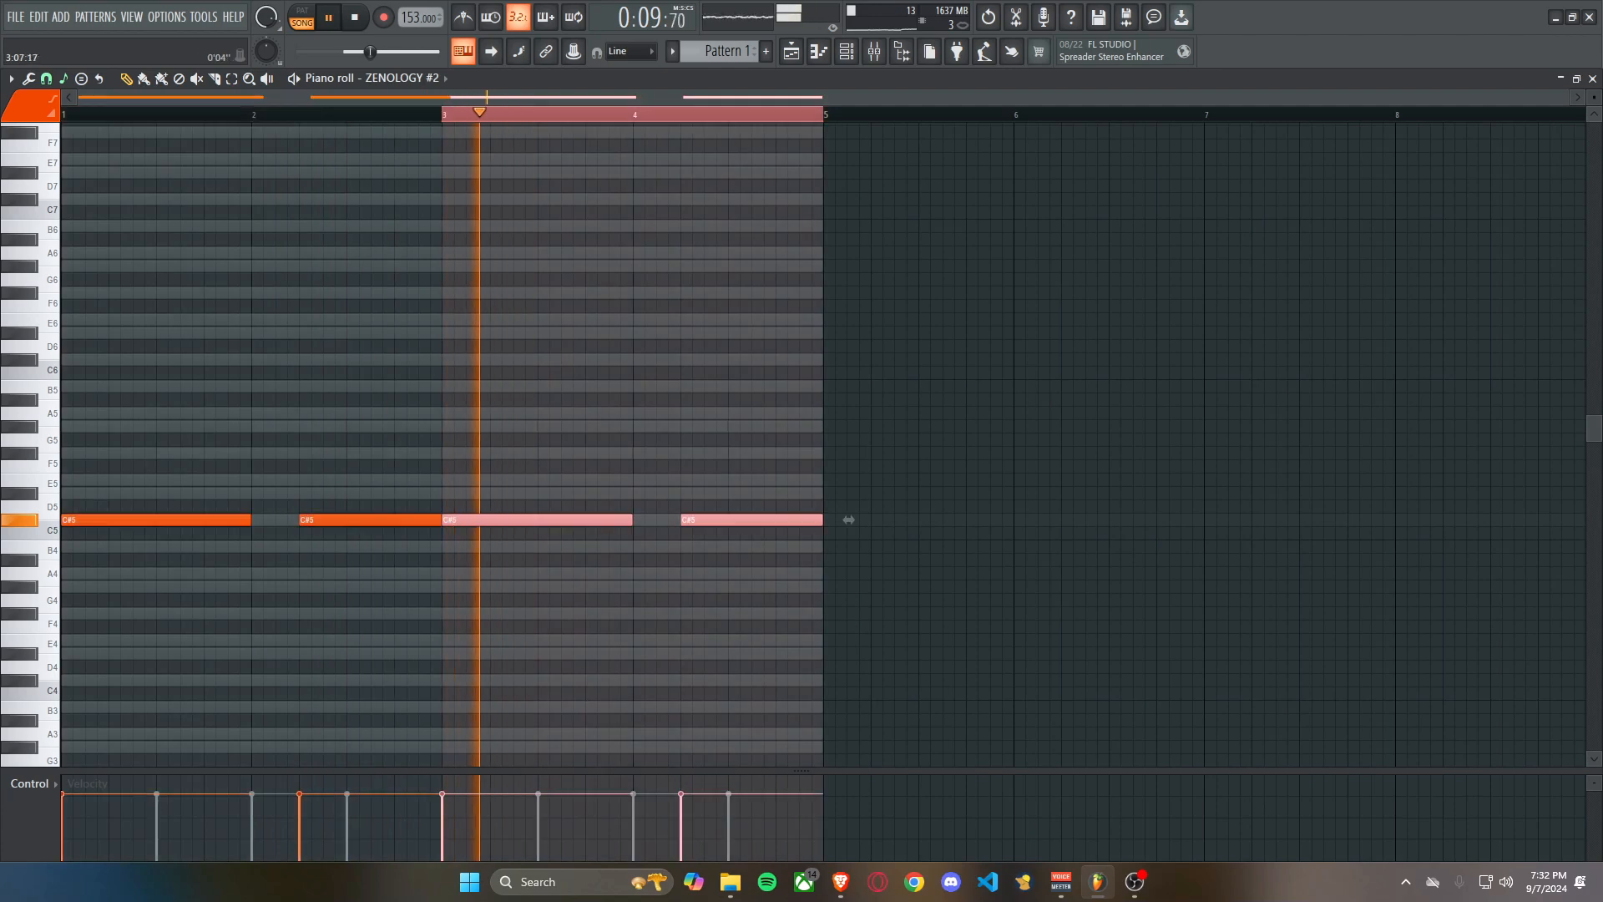
key(ctrl+d)
key(space)
key(F6)
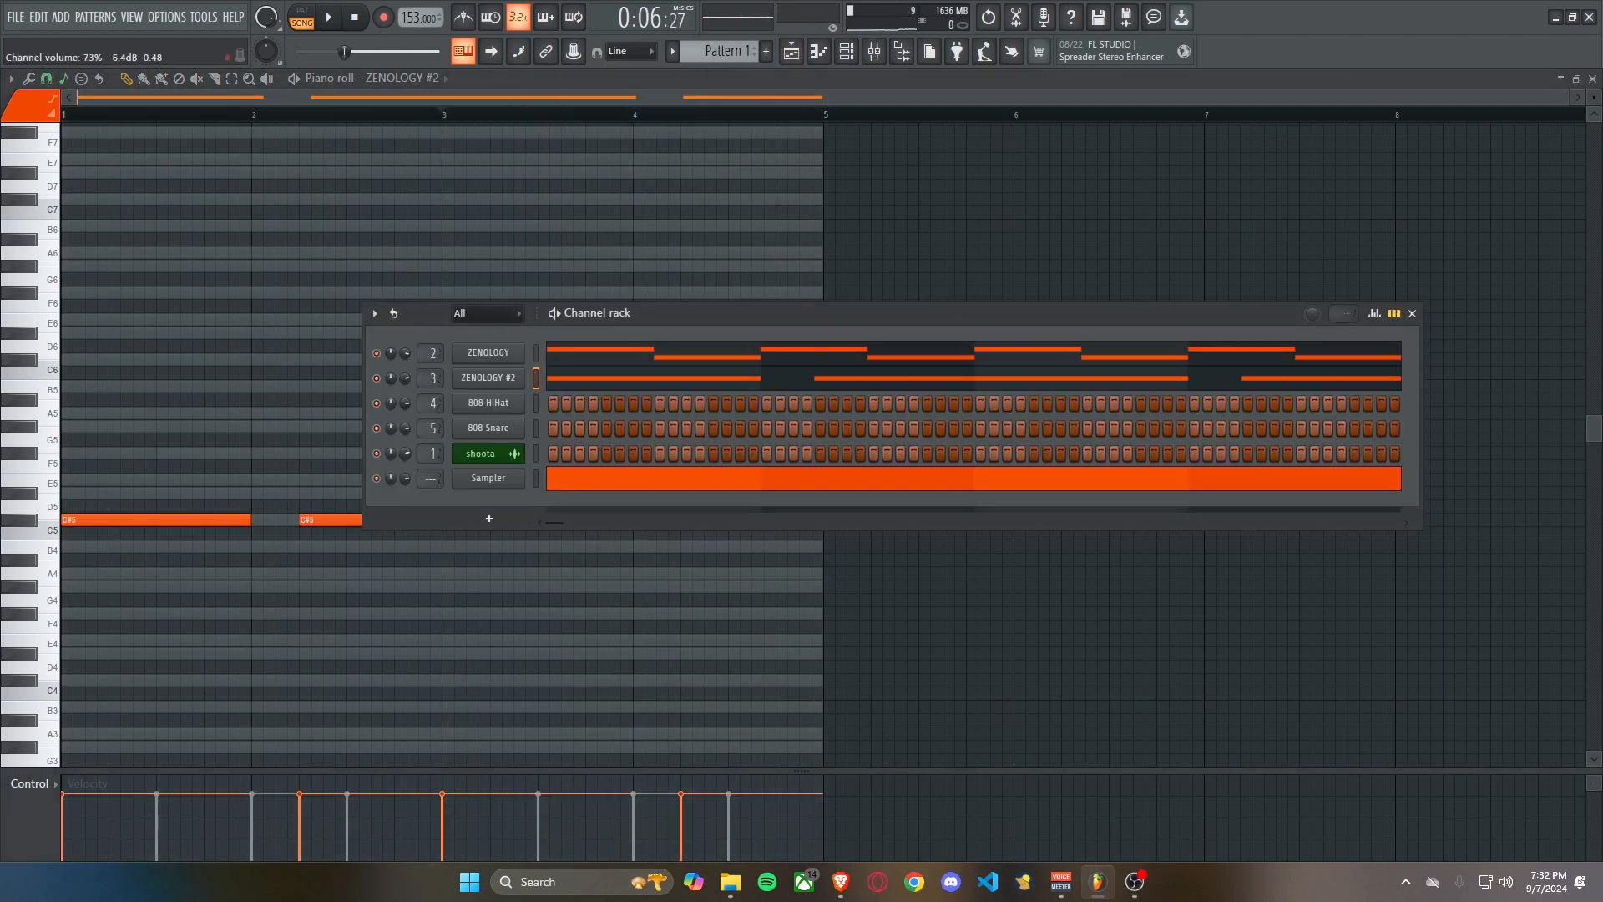
key(F6)
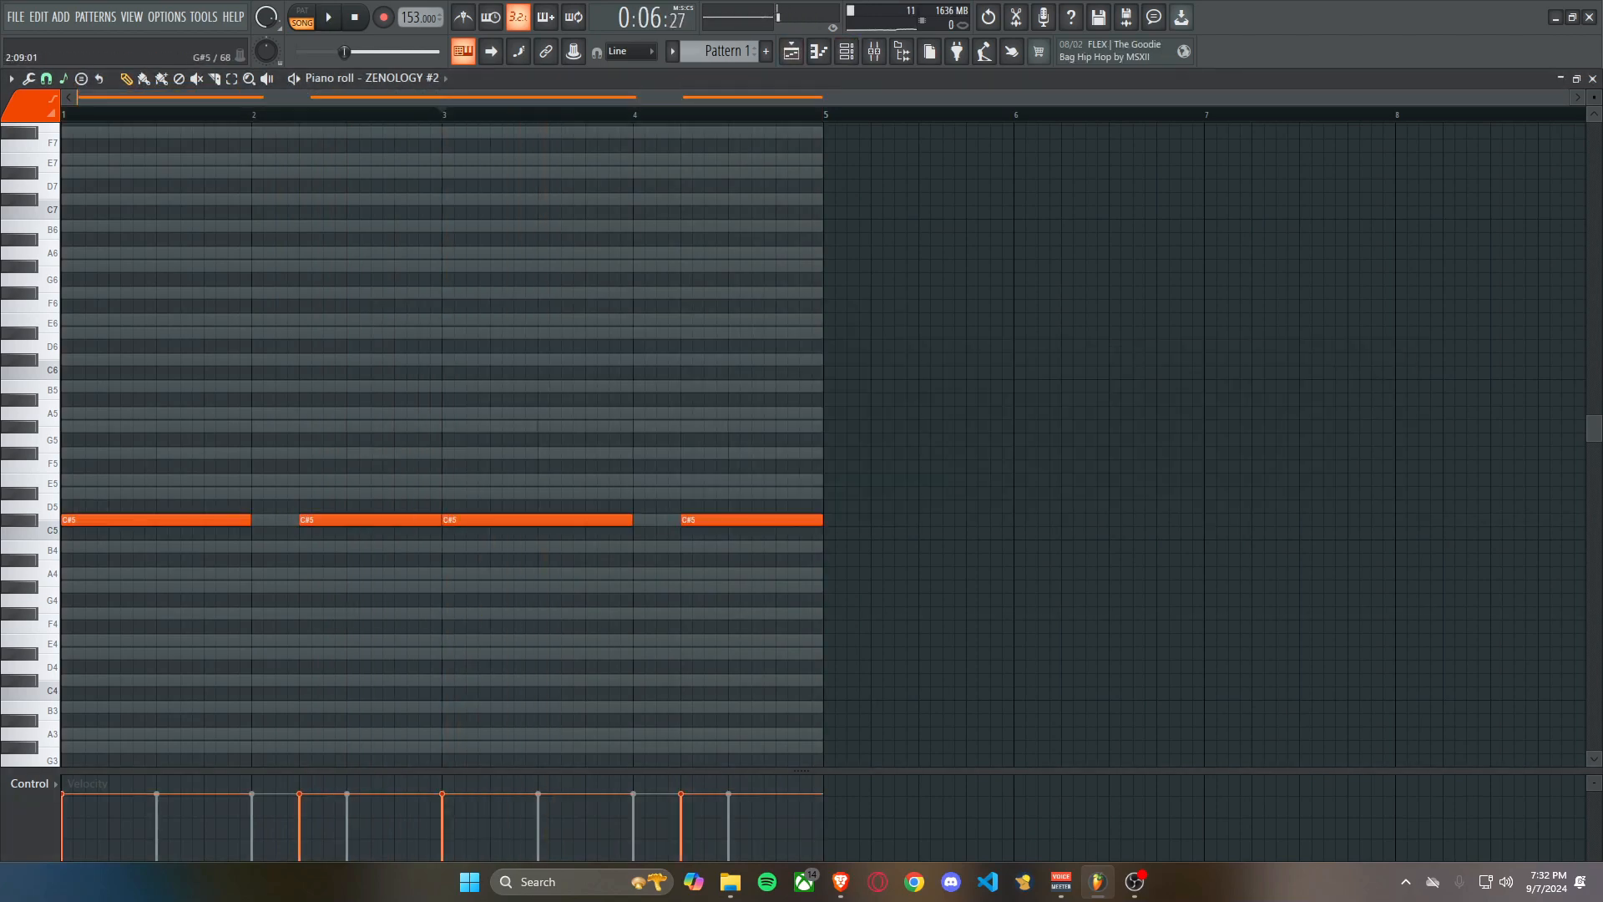
Replace the 808 HiHat channel with a ZENOLOGY instance.
click(845, 51)
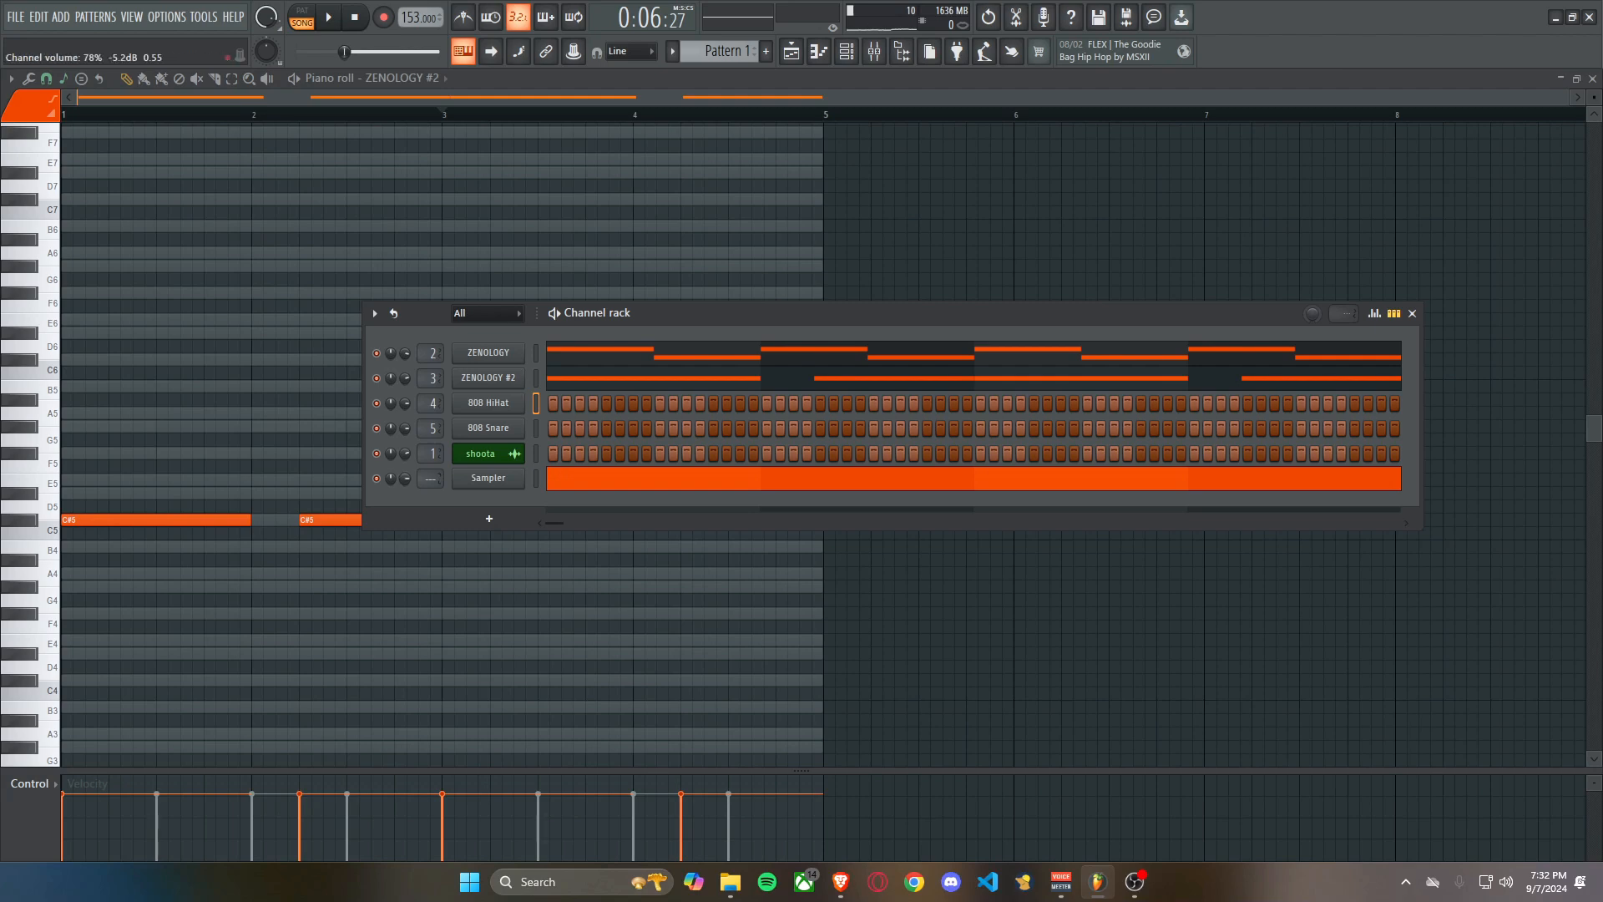
right_click(521, 400)
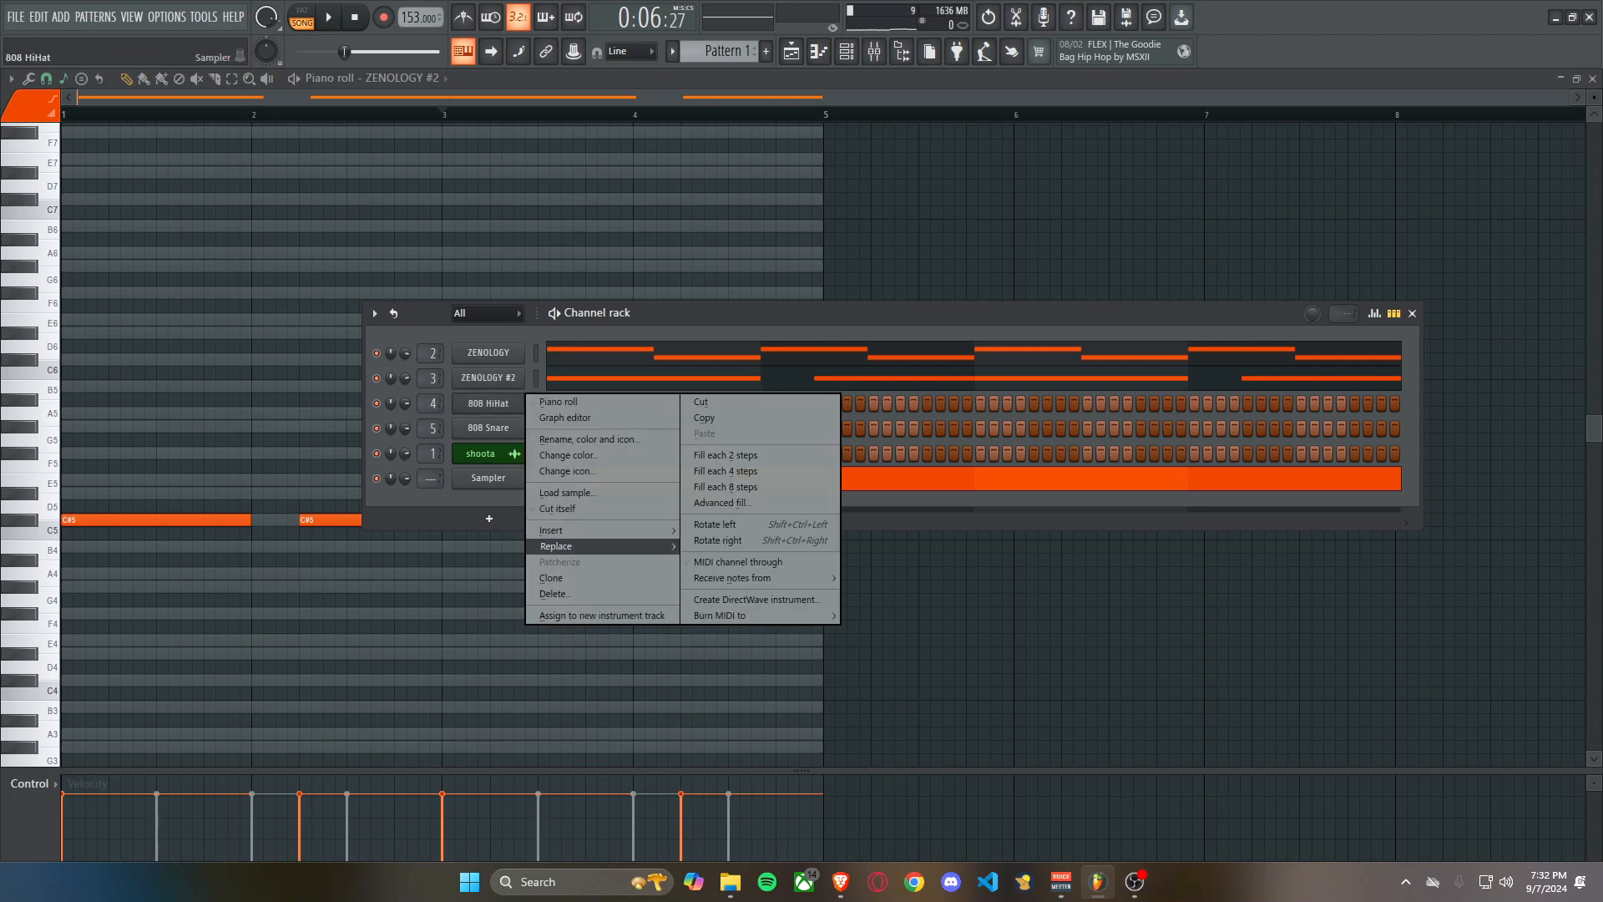
mouse_move(585, 546)
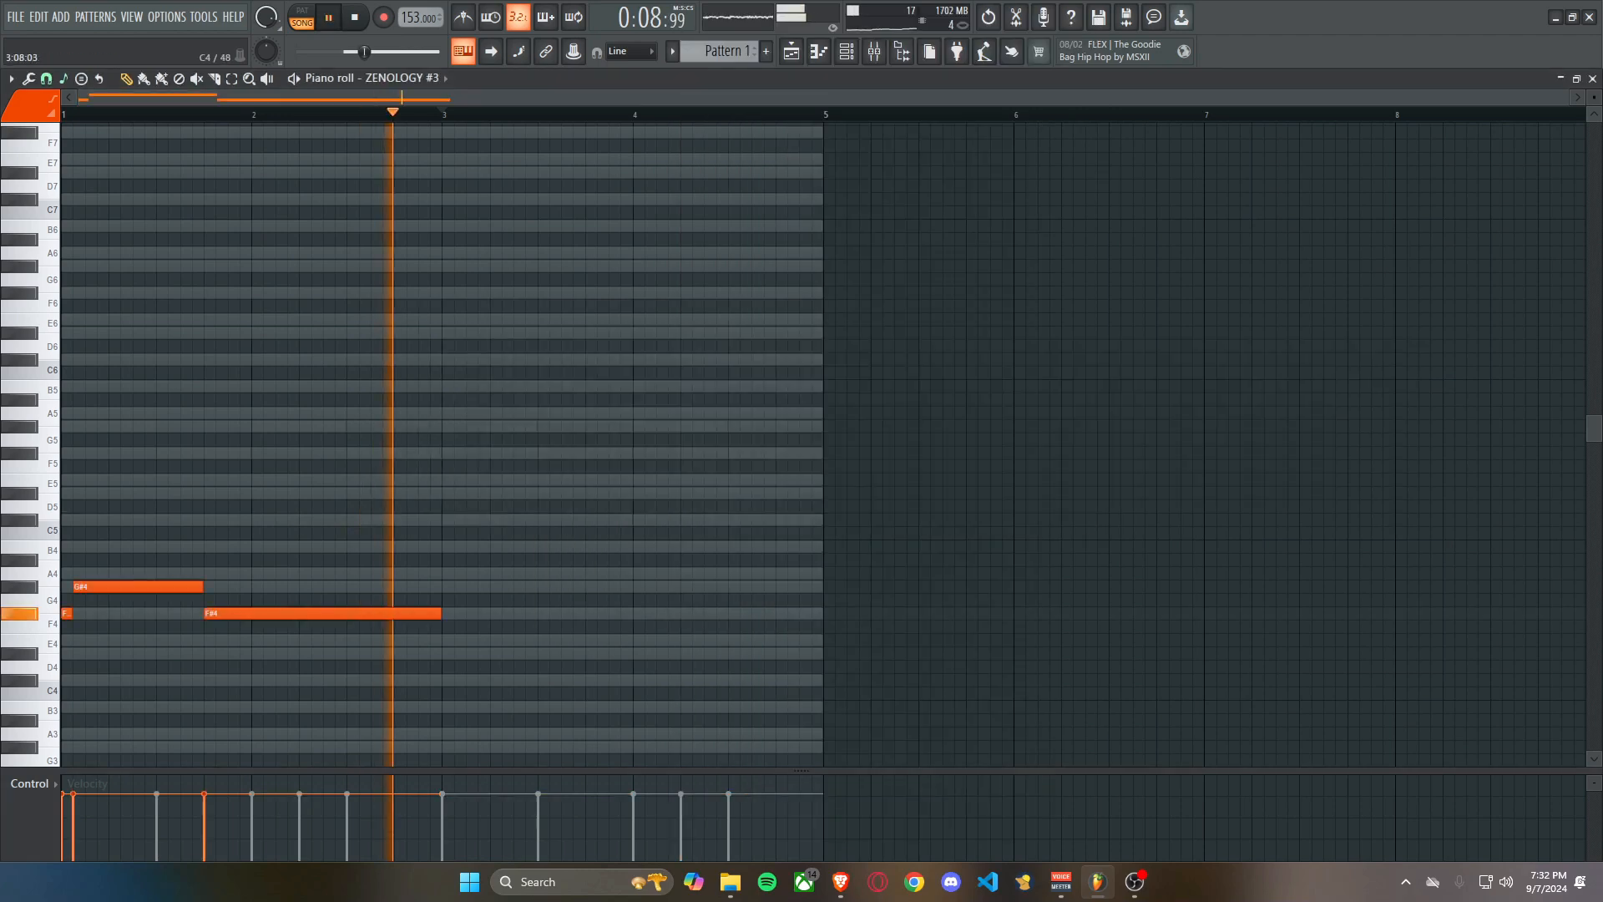
Duplicate ZENOLOGY #3's two-bar F#4 and G#4 phrase into bars 3 and 4 and add an E5 note on beat 2 of bar 4.
key(ctrl+a)
key(ctrl+b)
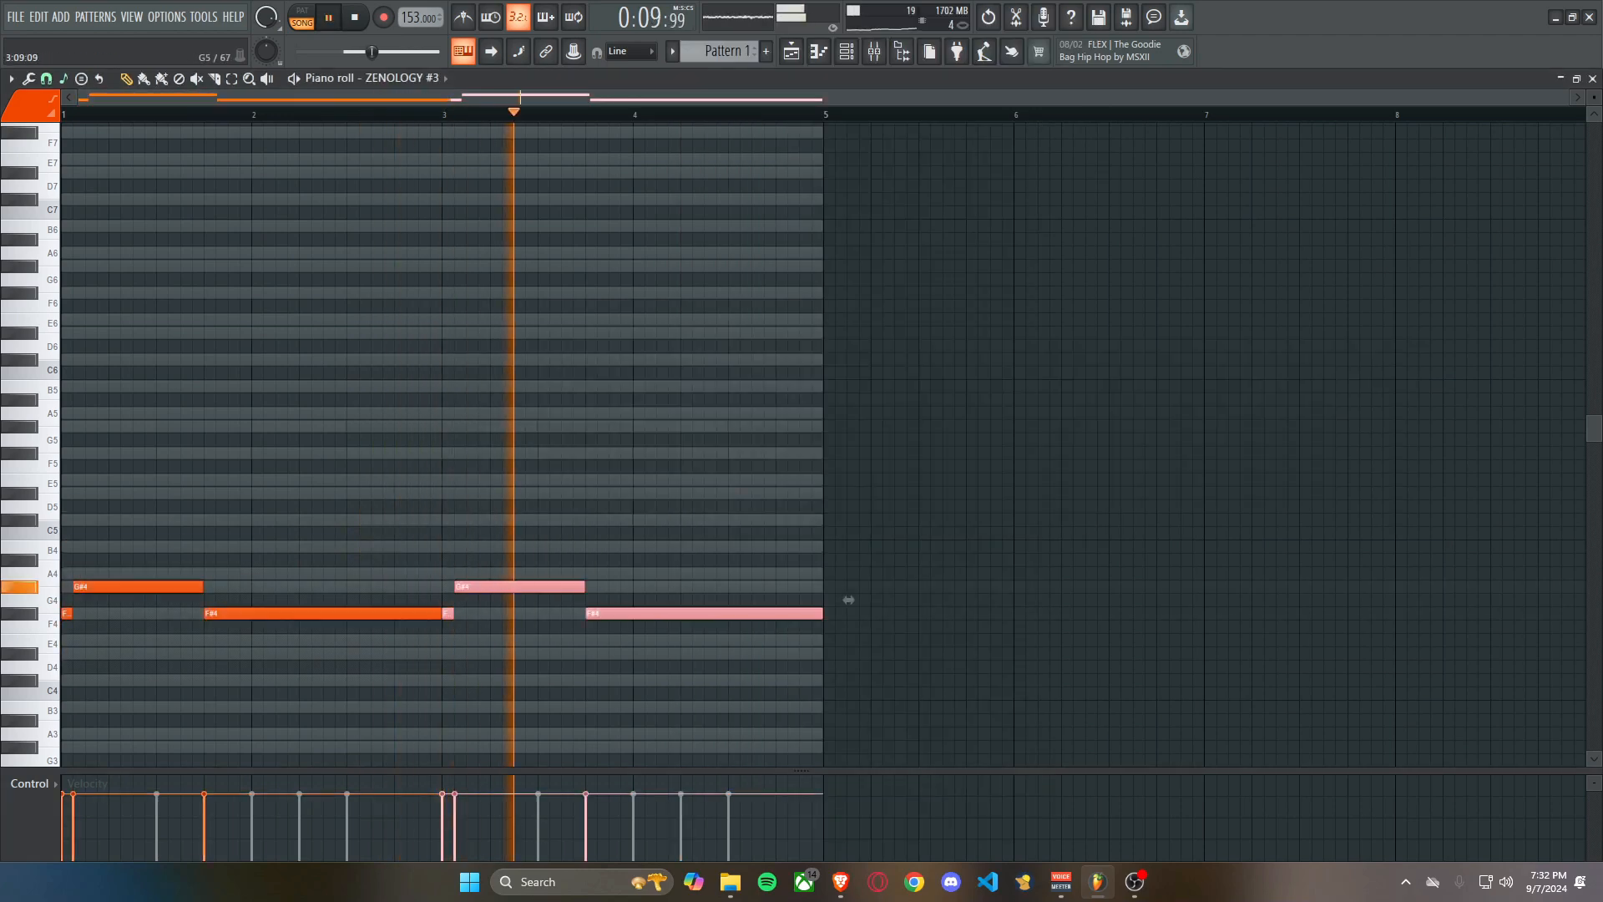
click(686, 547)
right_click(742, 547)
key(space)
mouse_move(699, 452)
mouse_down()
mouse_move(674, 521)
mouse_move(685, 479)
mouse_up()
right_click(686, 452)
click(686, 494)
click(624, 114)
key(space)
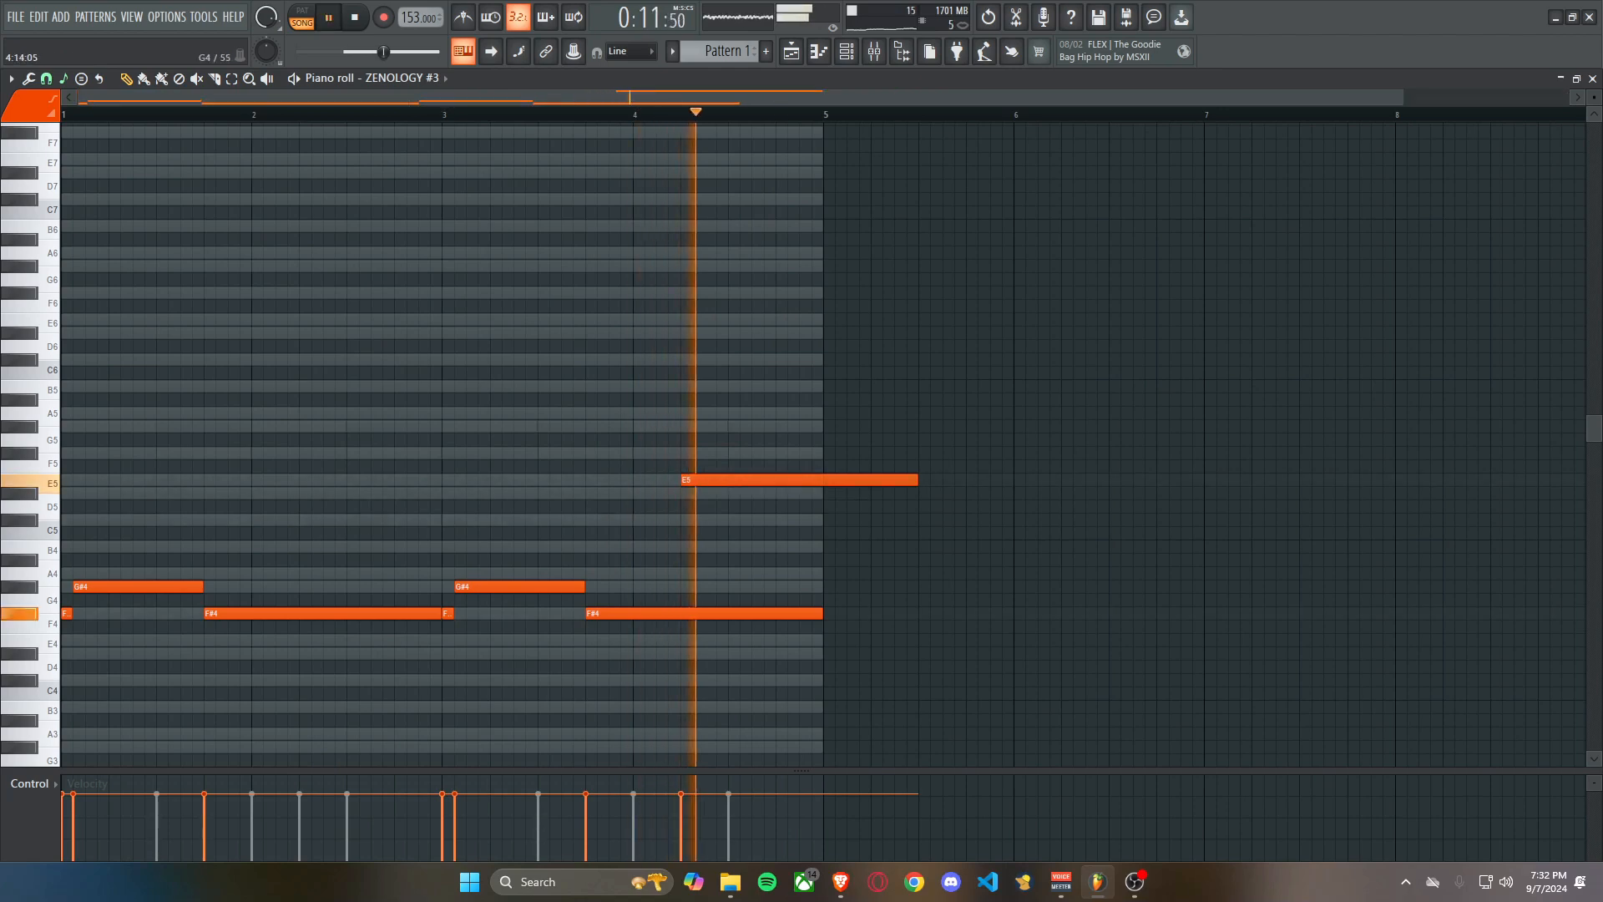
Shorten the last F#4 note to end where the E5 note starts, and trim the E5 note to the end of bar 4.
key(space)
drag(821, 613, 678, 605)
key(space)
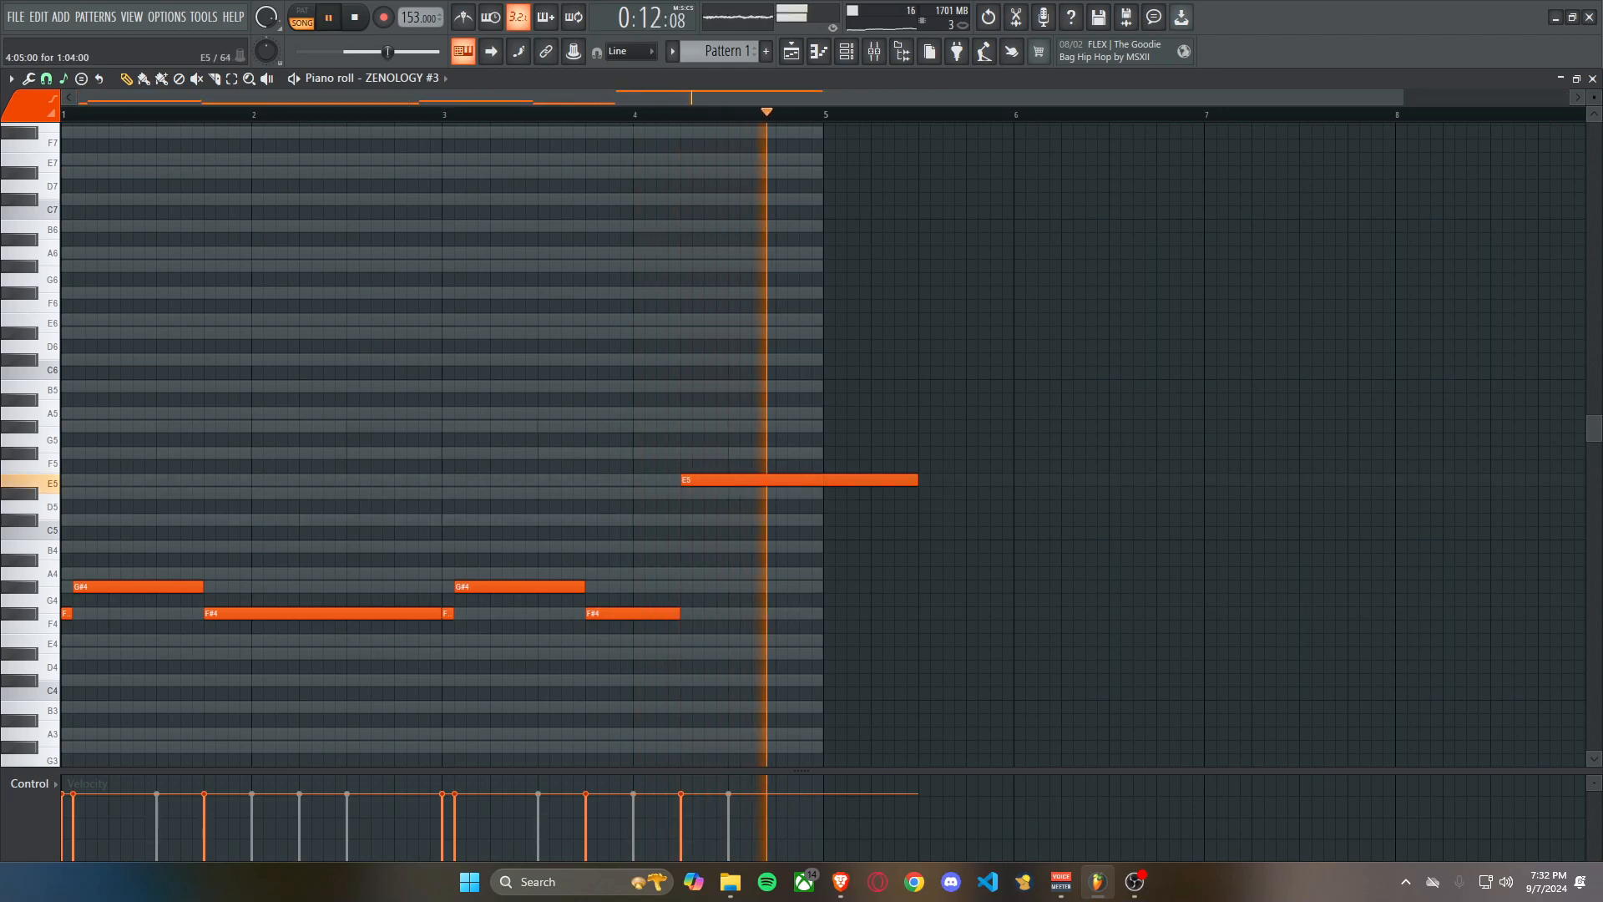
drag(916, 480, 821, 481)
key(space)
key(space)
Try the long F#4 note of bars 1 and 2 at E5 during playback, and move it back to F#4.
drag(321, 614, 321, 479)
key(space)
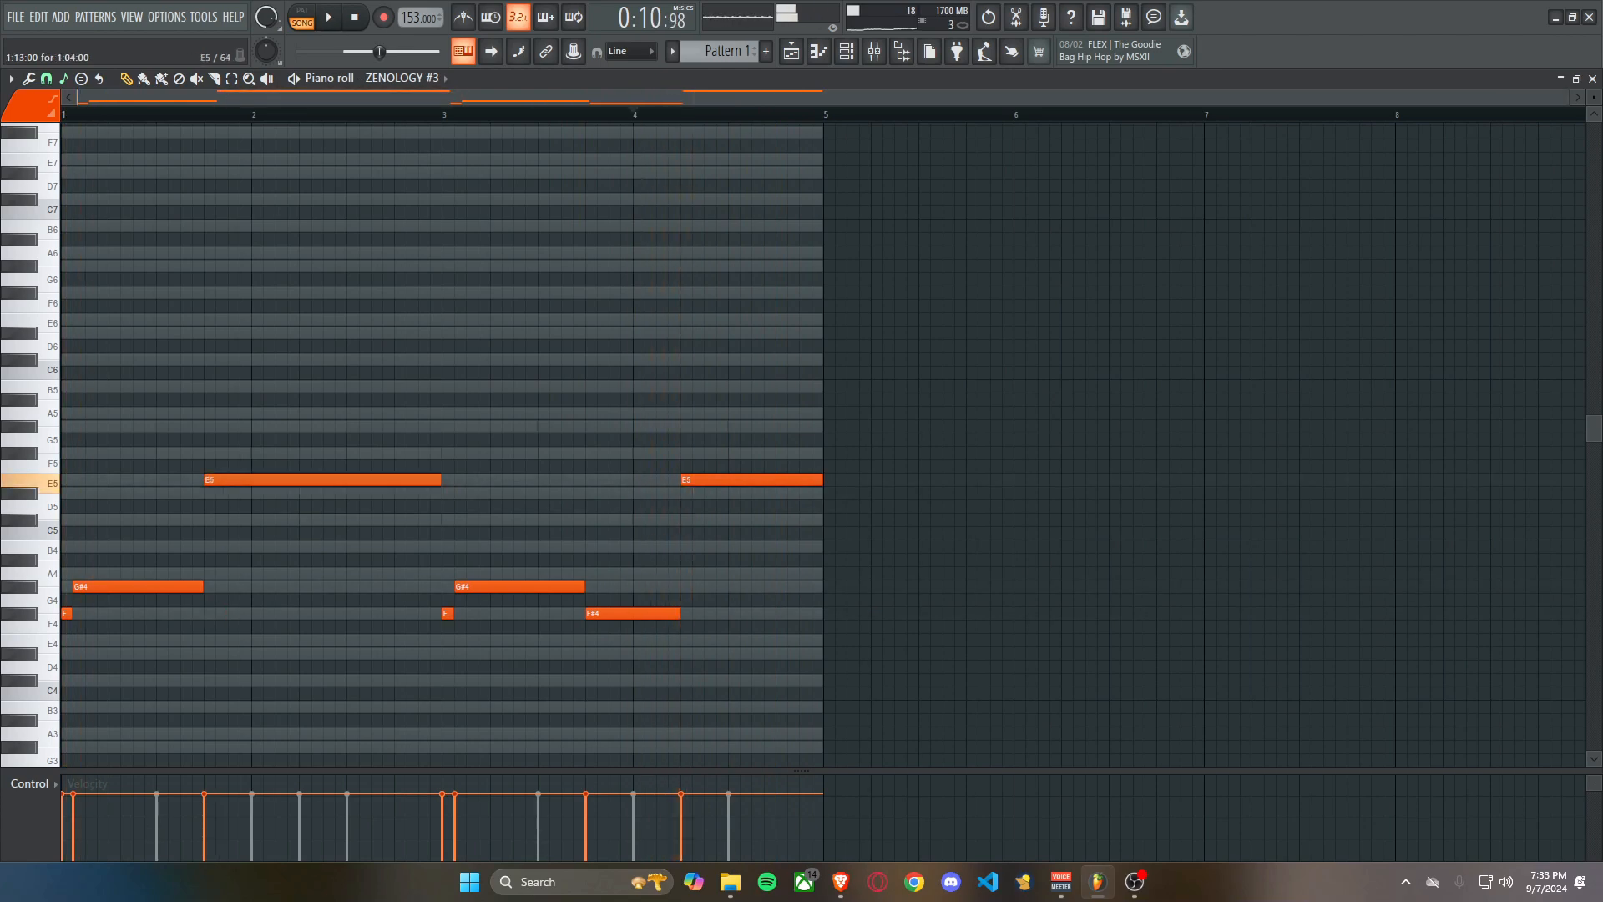
click(92, 115)
key(space)
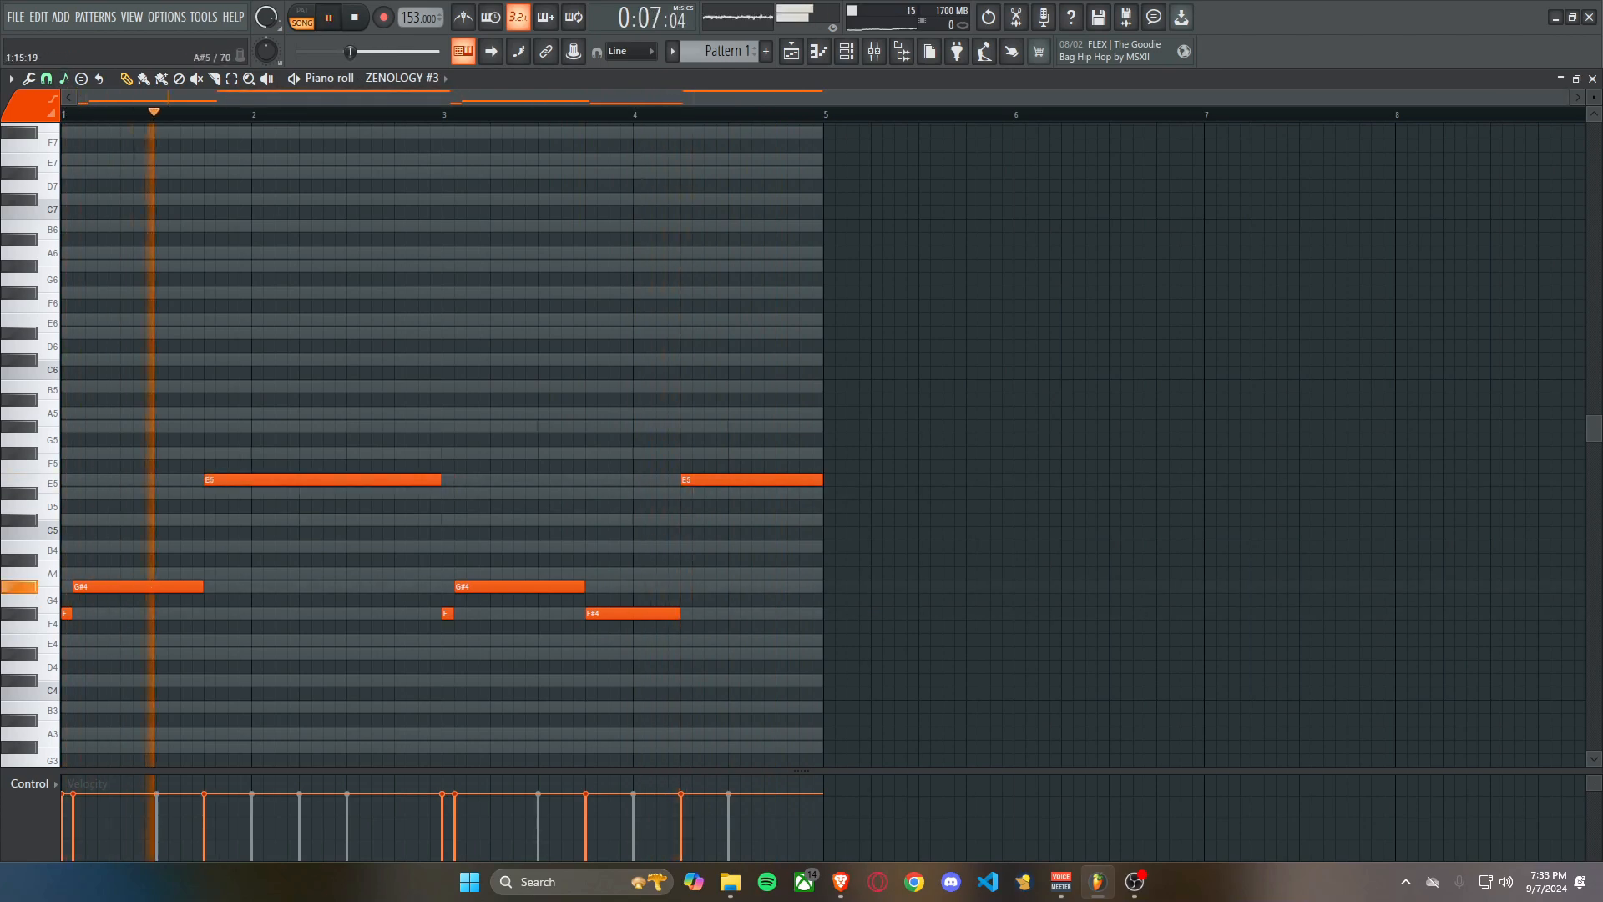
scroll(93, 454, up, 1)
key(space)
key(space)
drag(437, 480, 437, 613)
scroll(436, 360, down, 1)
On mixer insert 4, lower the volume, cut the low EQ band to -18.0 dB at 286 Hz and boost the high band to 2.1 dB.
key(F9)
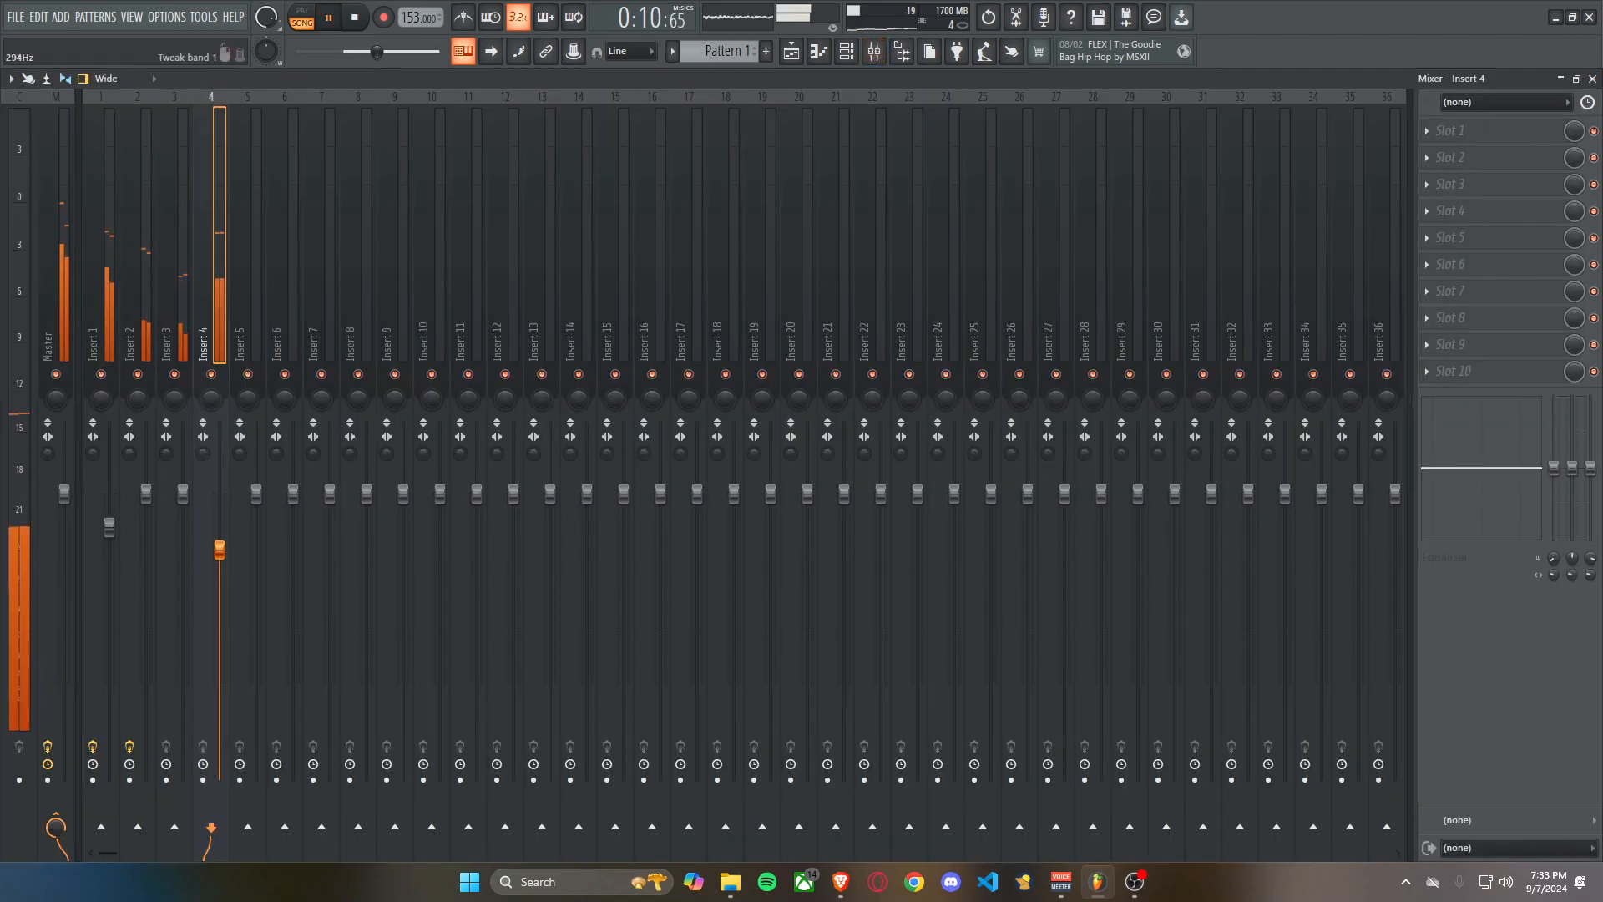
drag(1554, 469, 1590, 460)
drag(1554, 559, 1554, 536)
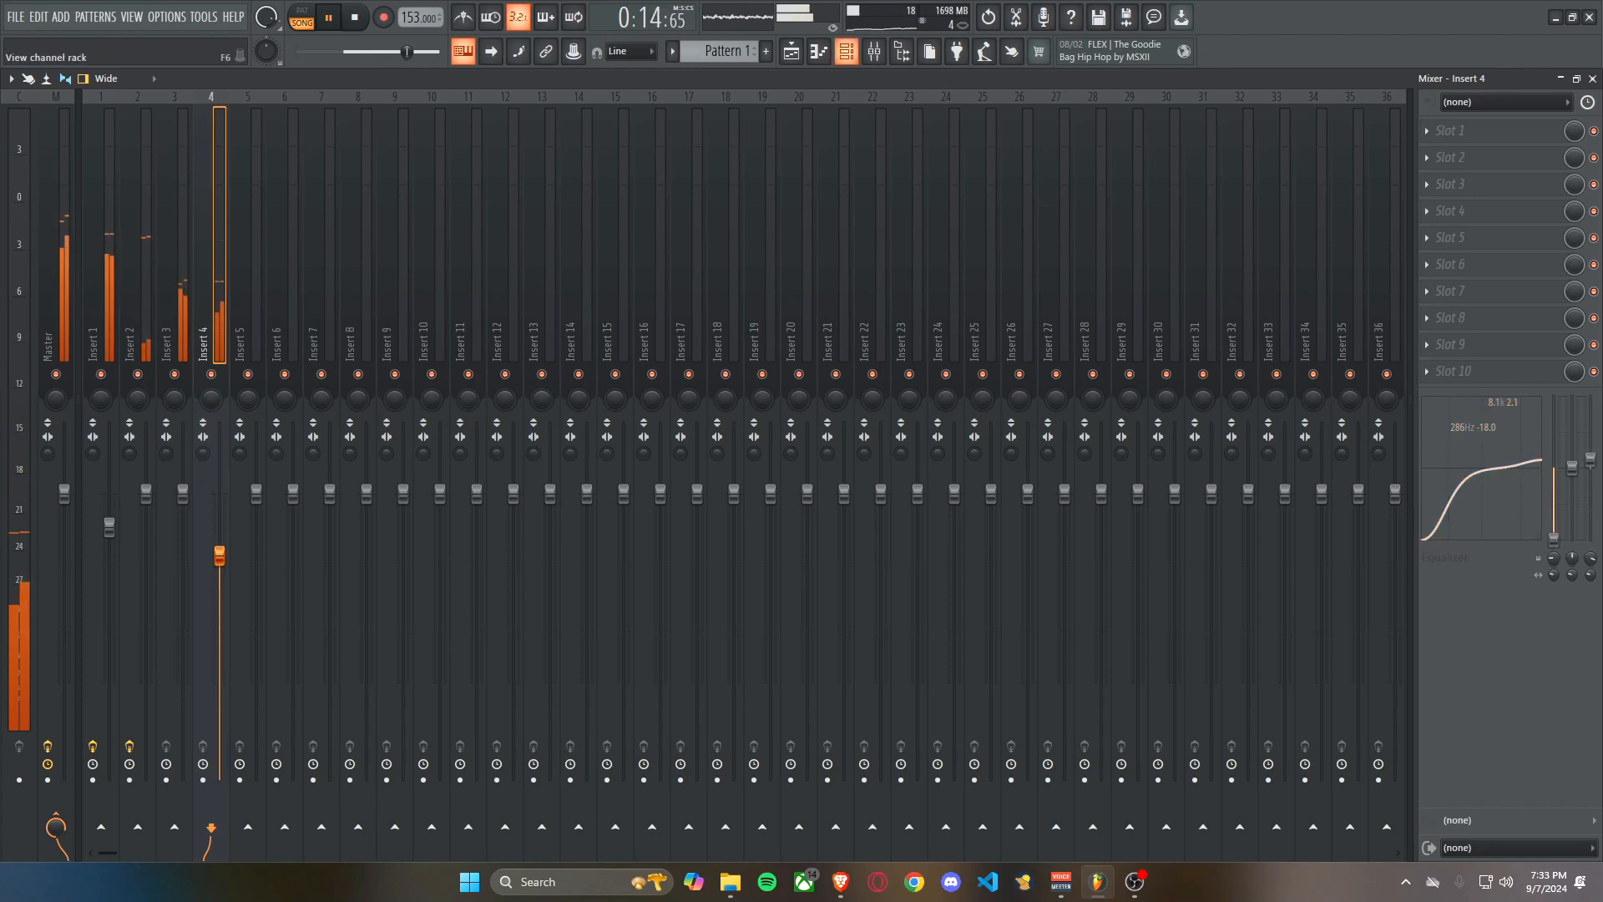
On mixer insert 1, cut the low EQ band to -11.8 dB at 108 Hz and the mid band to -1.6 dB.
click(847, 52)
click(97, 317)
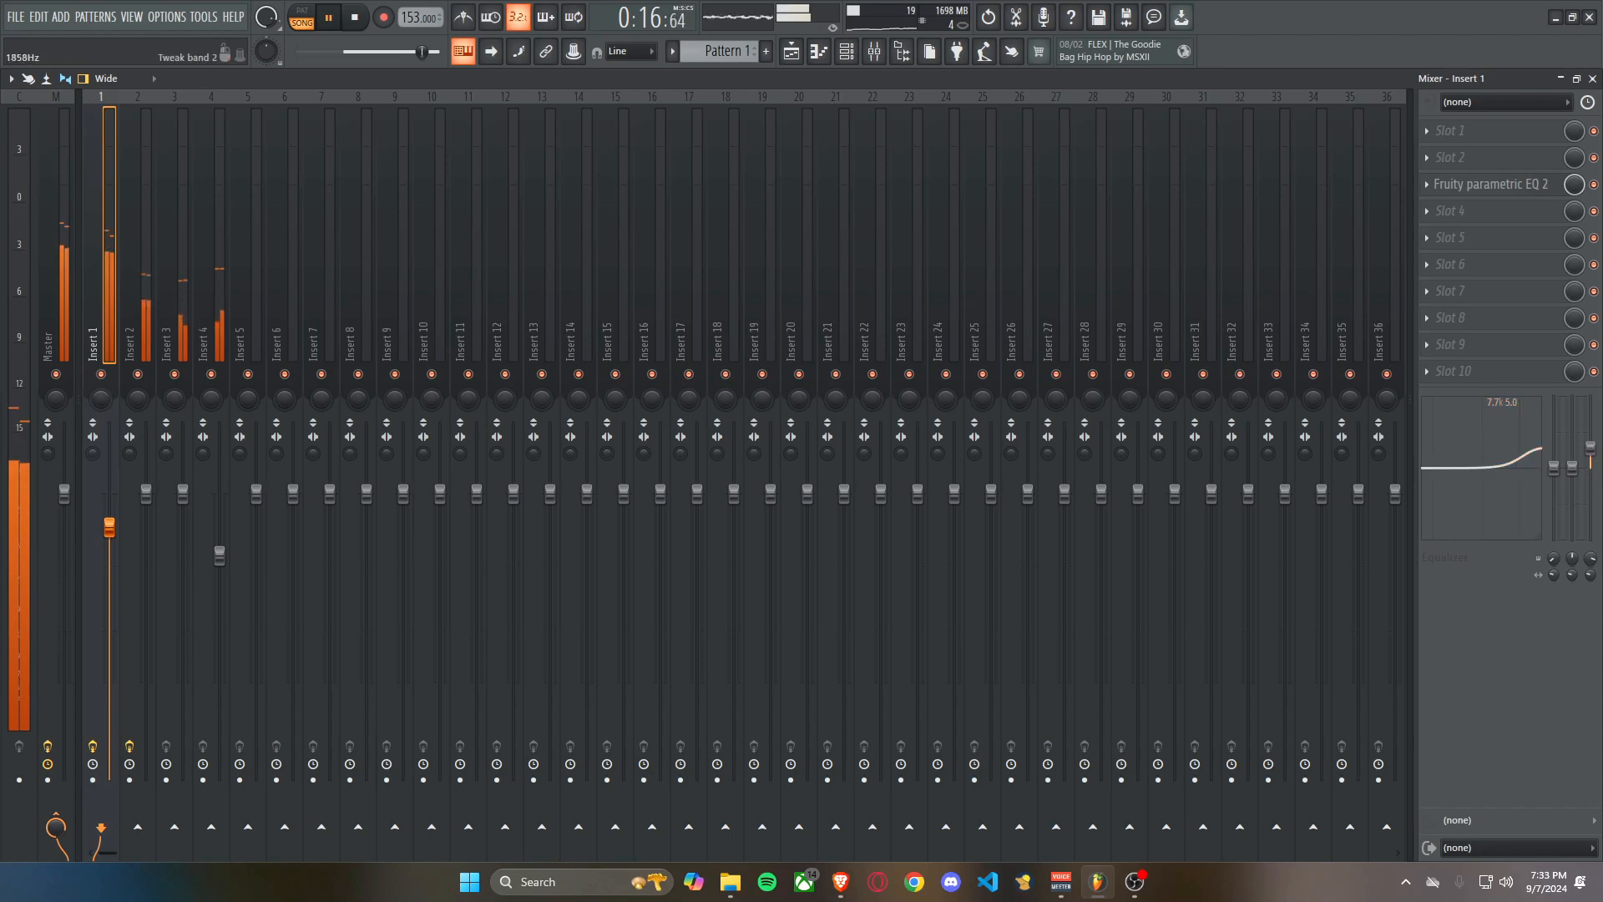
drag(1434, 497, 1436, 515)
Audition the FreakyBob preset in ZENOLOGY #3 with the beat playing, and load the Motivation preset instead.
click(847, 51)
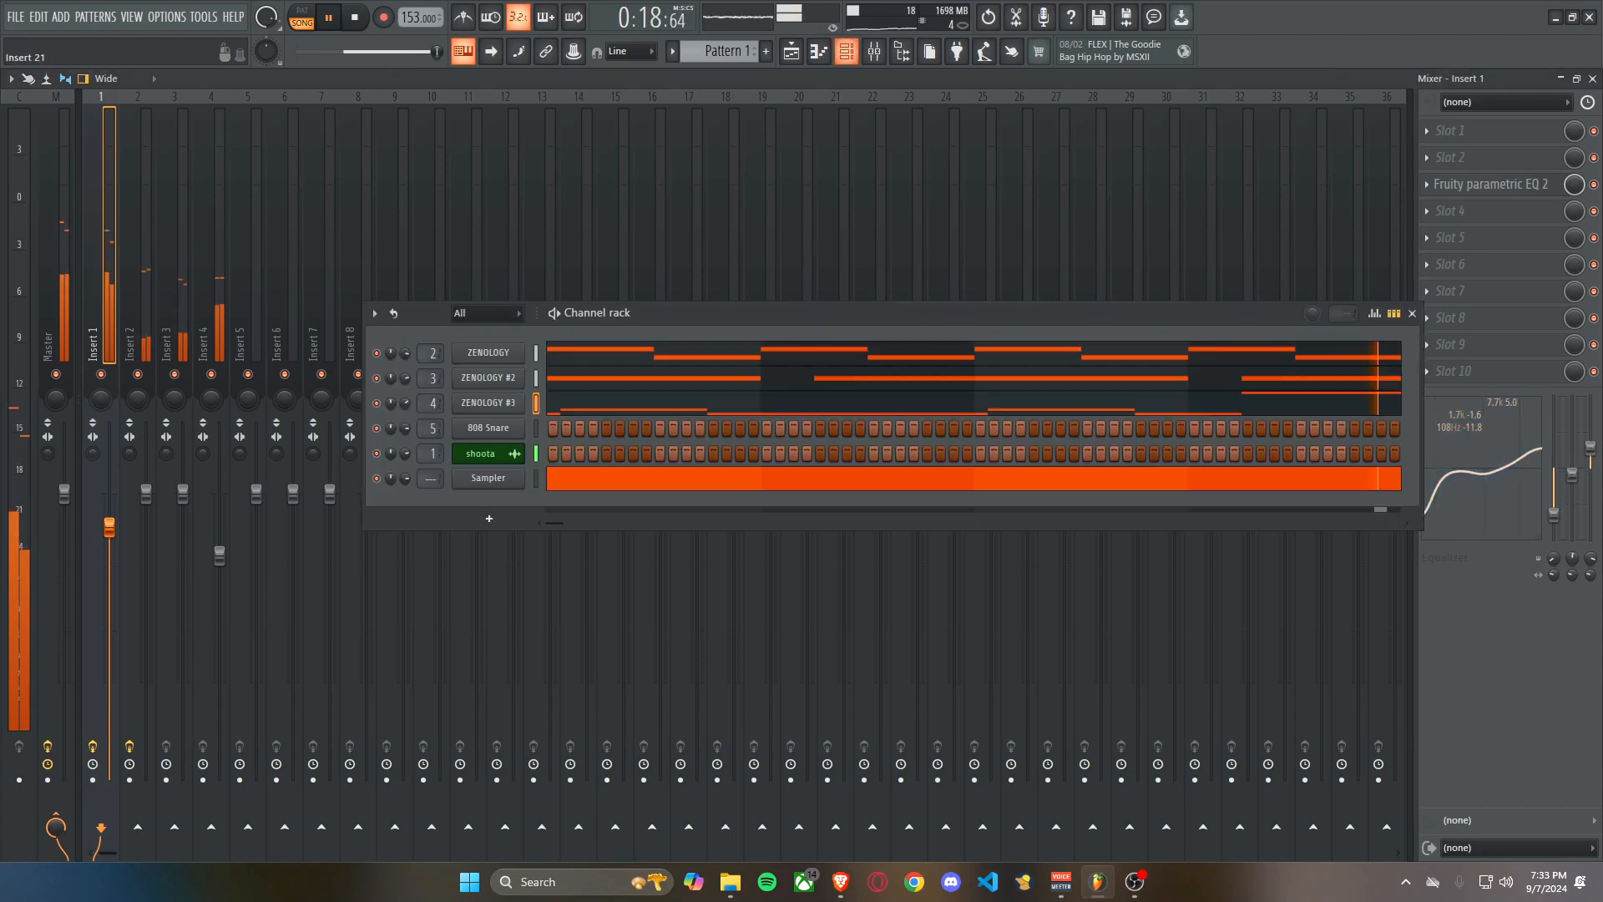
right_click(526, 428)
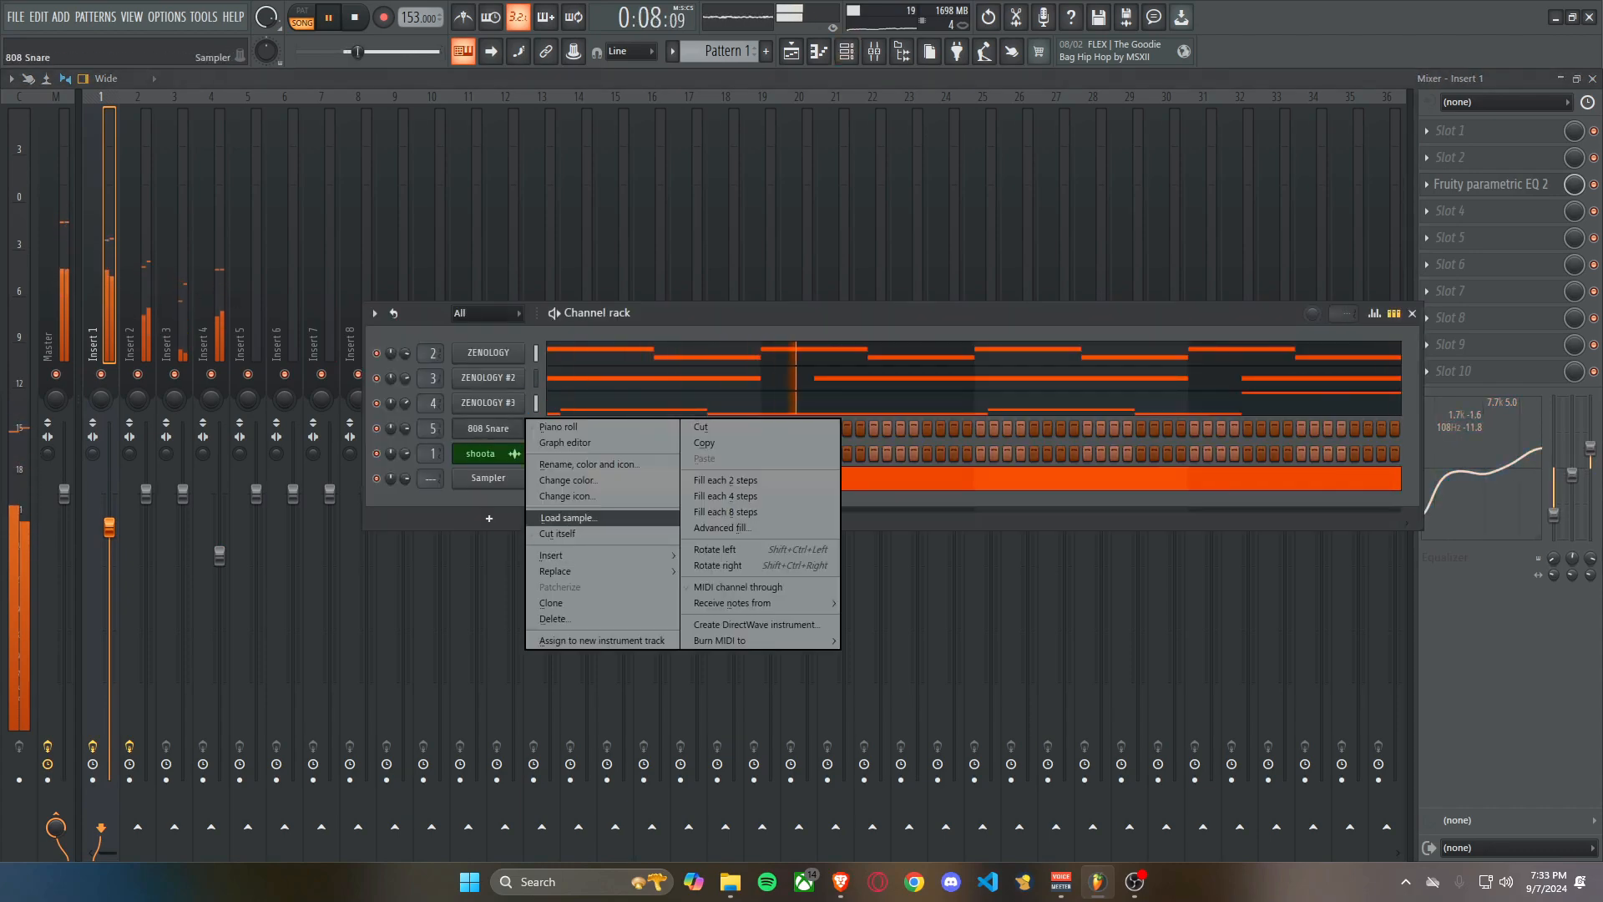
click(491, 405)
key(space)
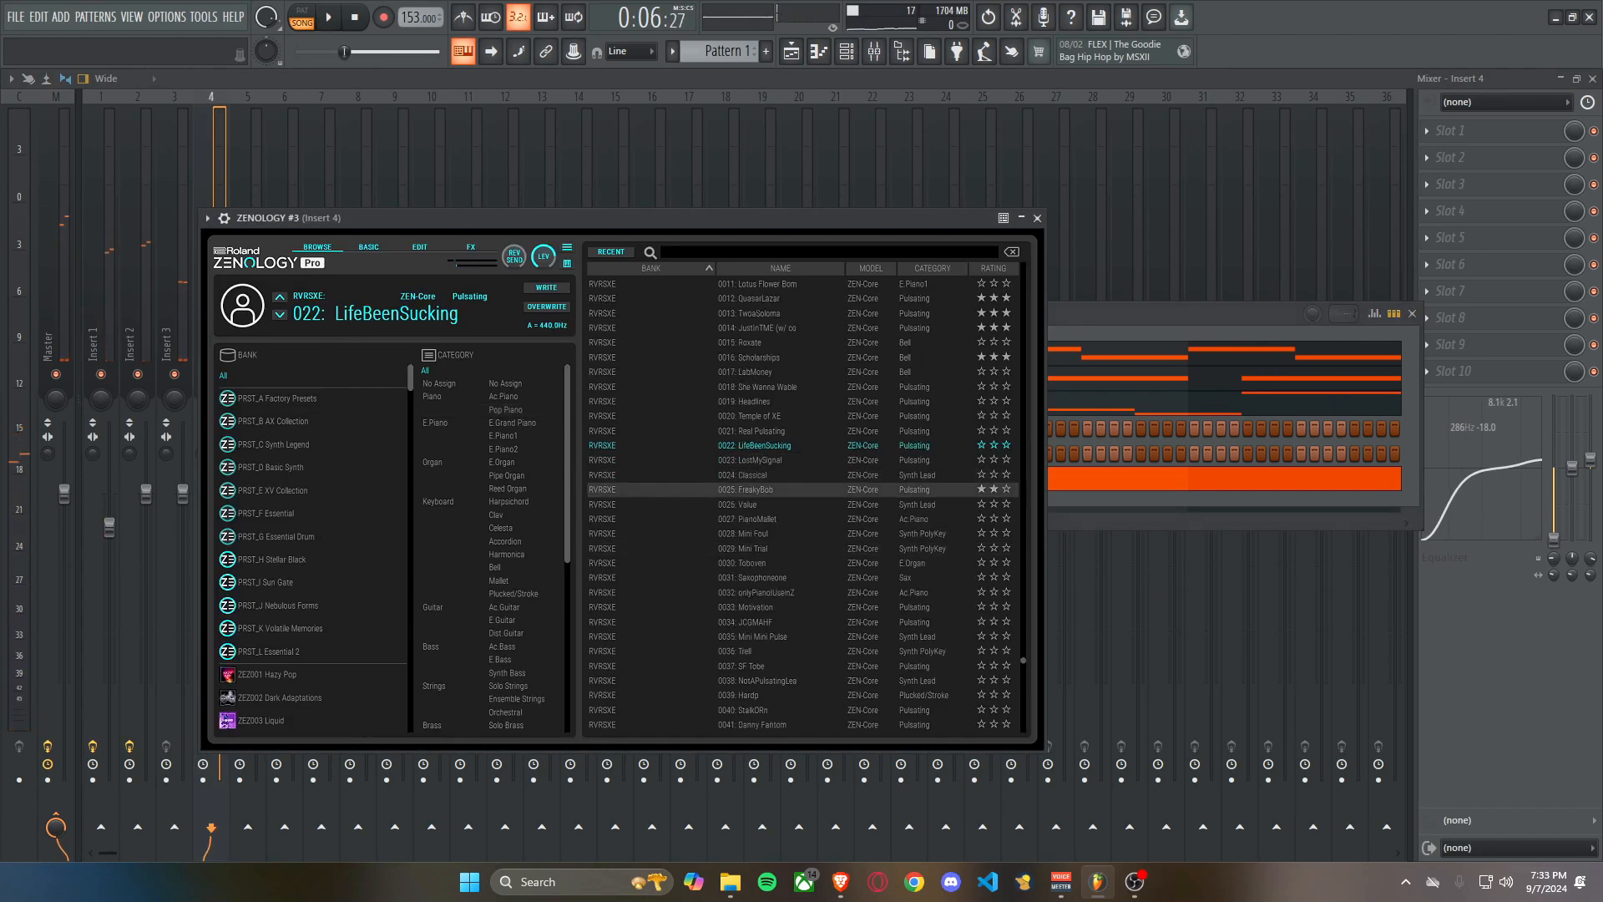
click(756, 489)
drag(585, 218, 718, 199)
key(space)
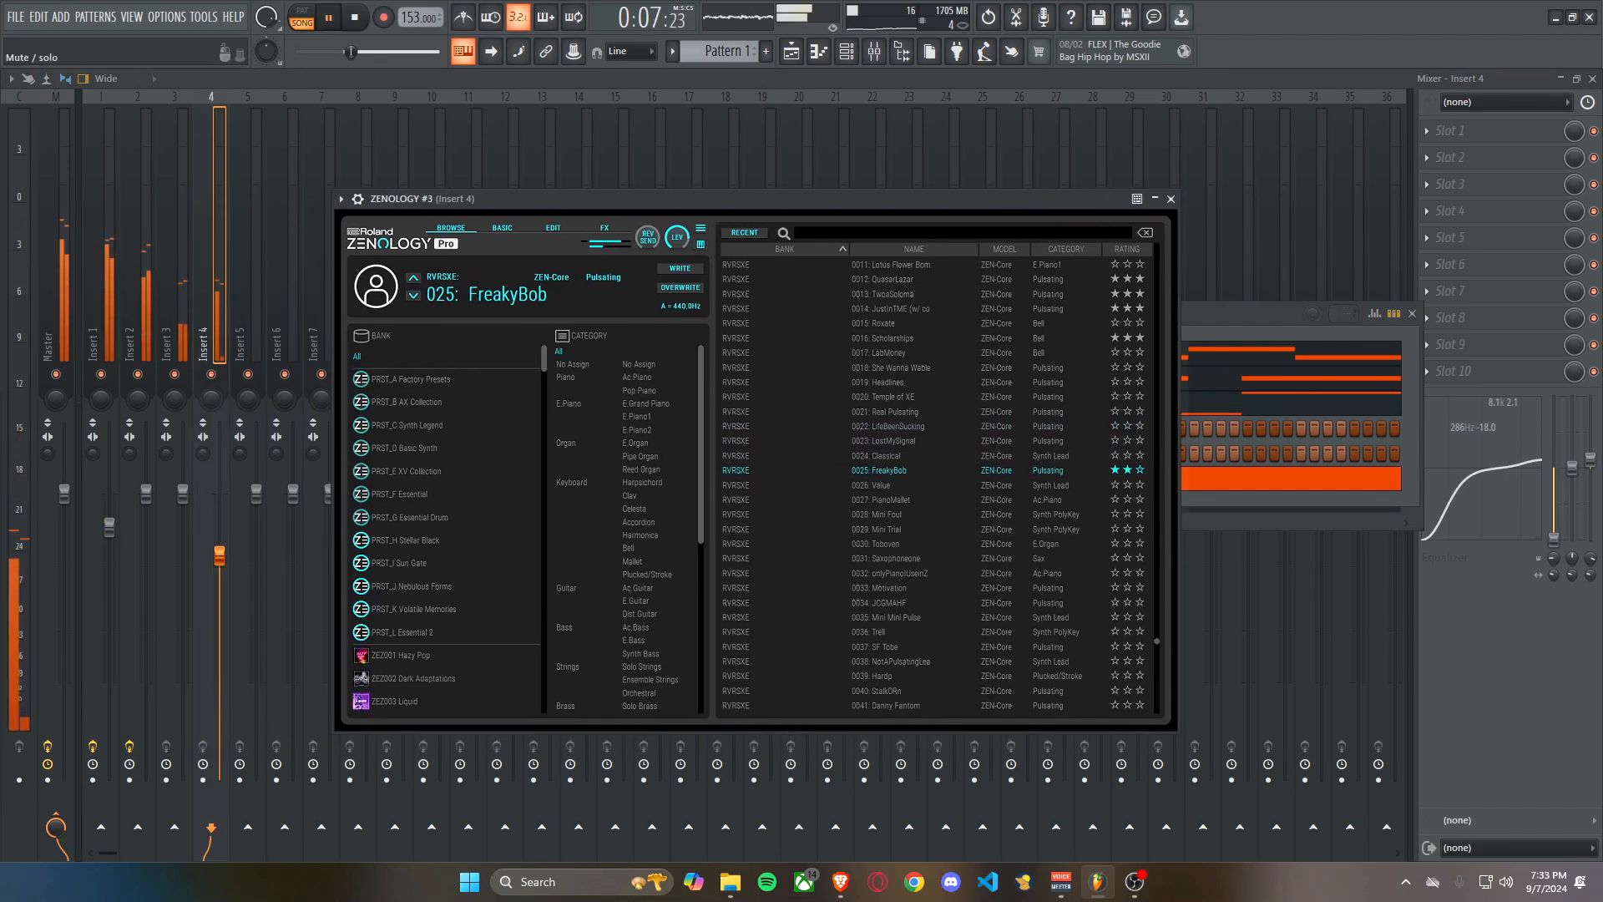
click(885, 588)
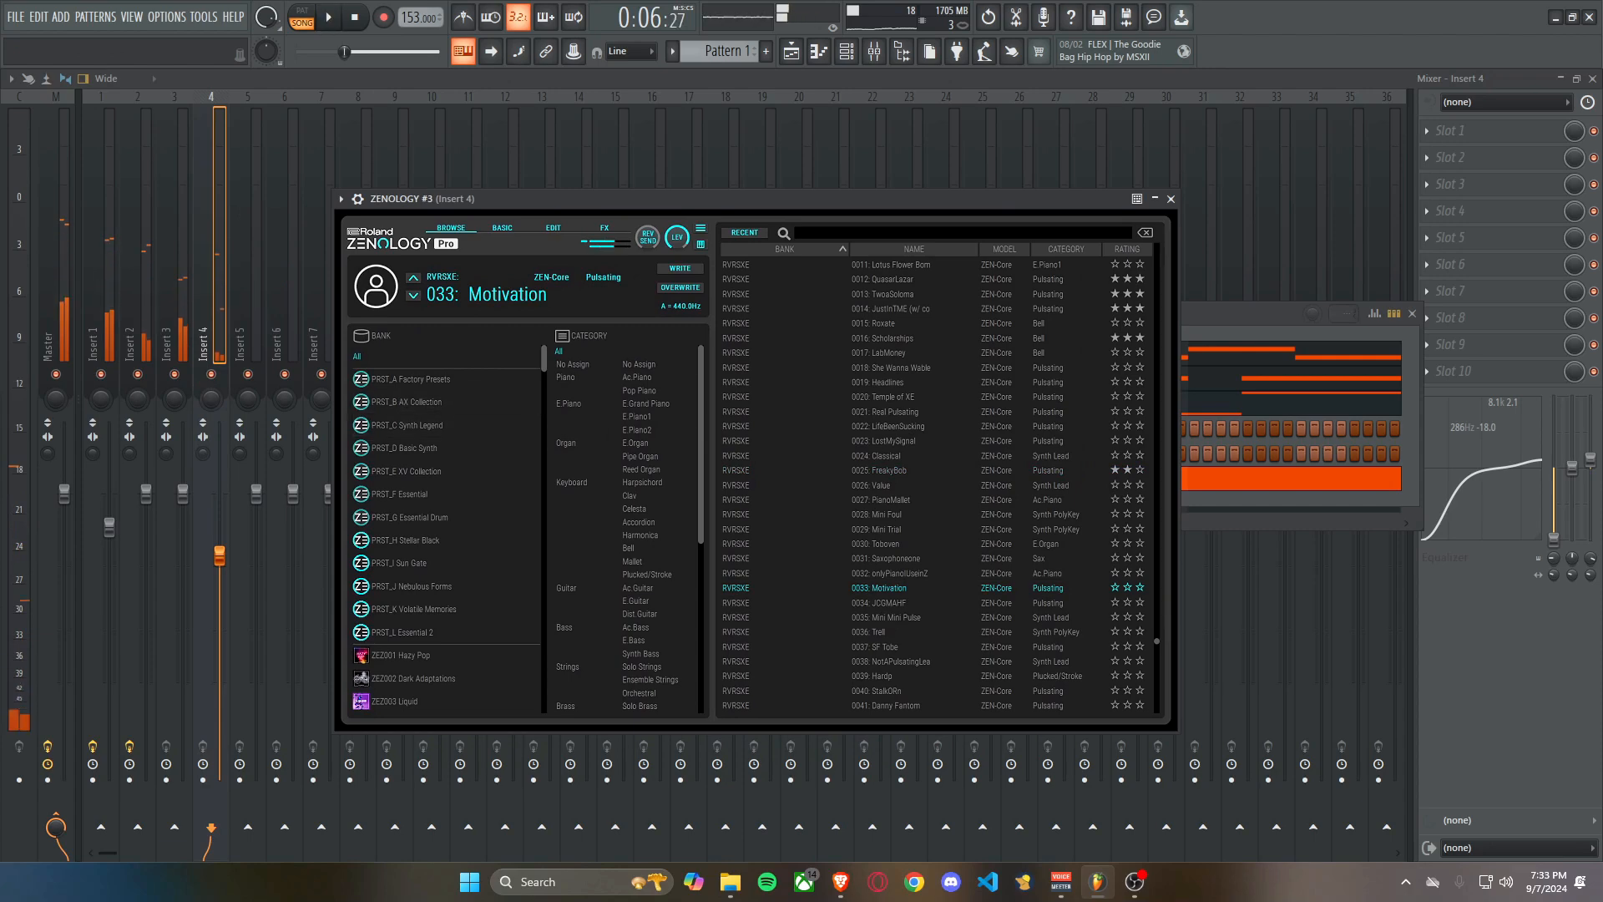
Solo mixer insert 4 for a listen, and transpose all of ZENOLOGY #3's notes up one octave.
right_click(211, 374)
key(space)
click(847, 52)
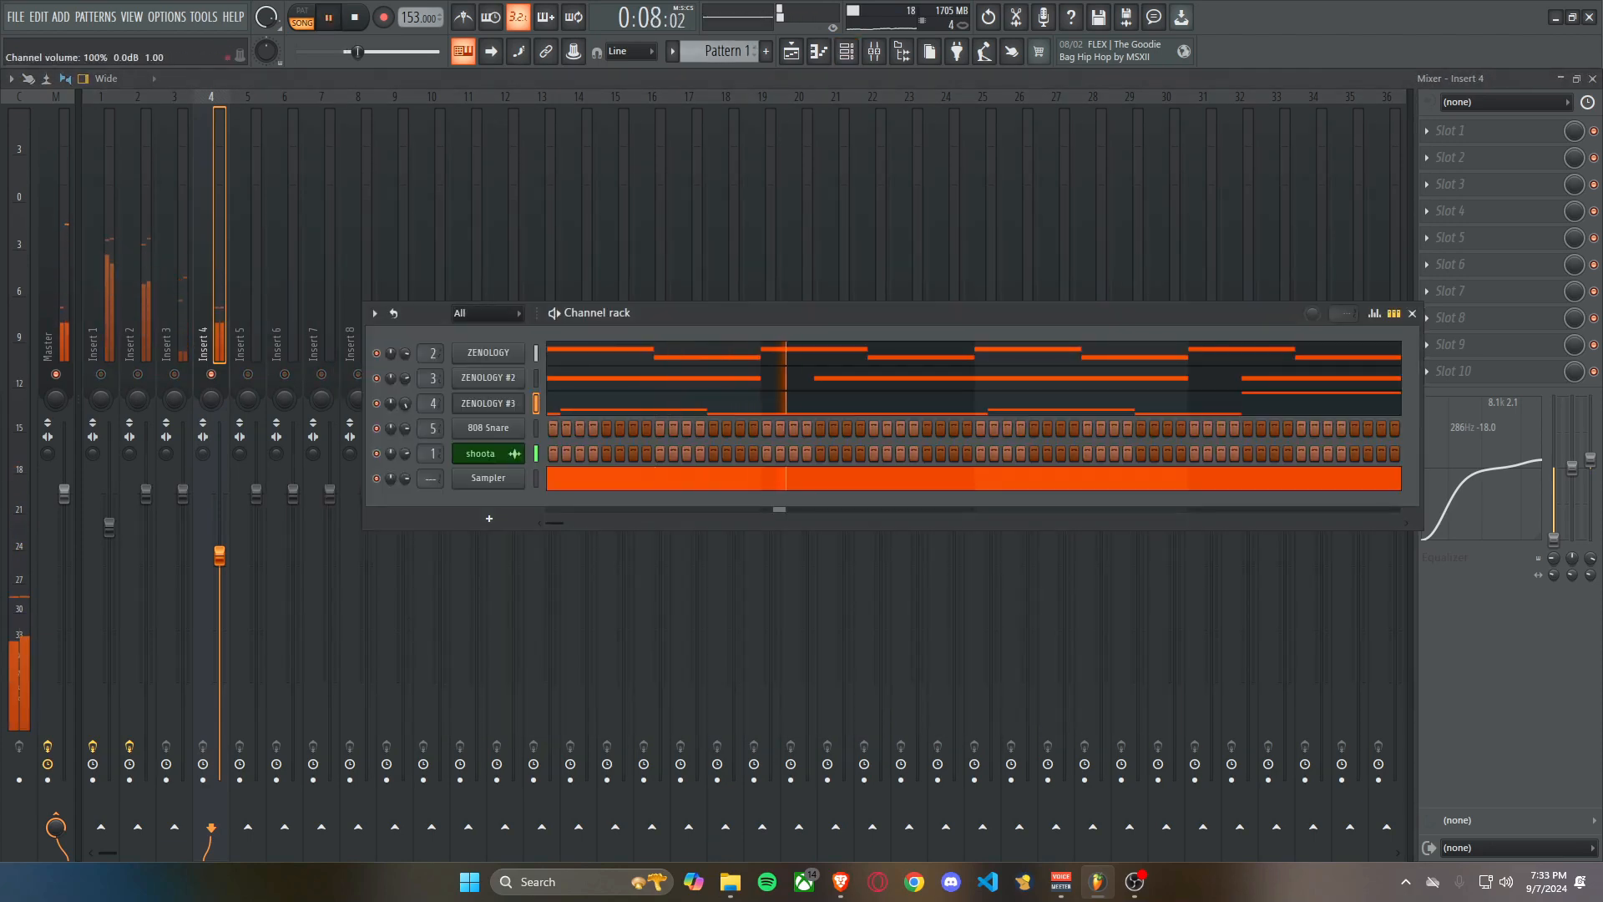
key(space)
click(849, 404)
key(ctrl+a)
key(ctrl+Up)
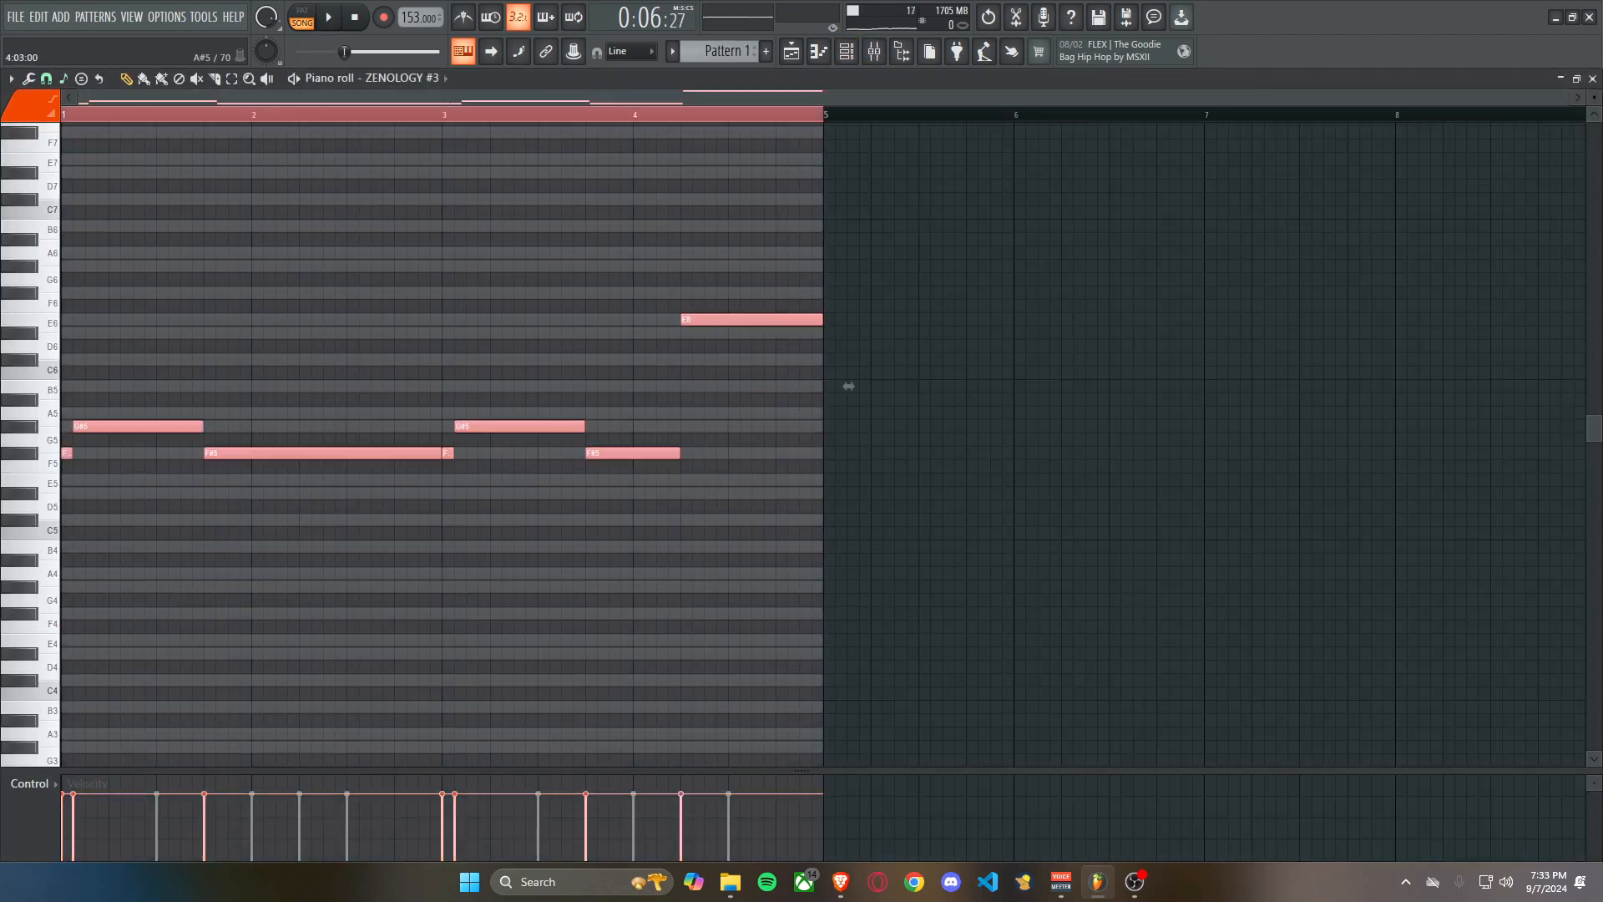
Play the beat and raise mixer insert 4's volume to about -3 dB.
key(space)
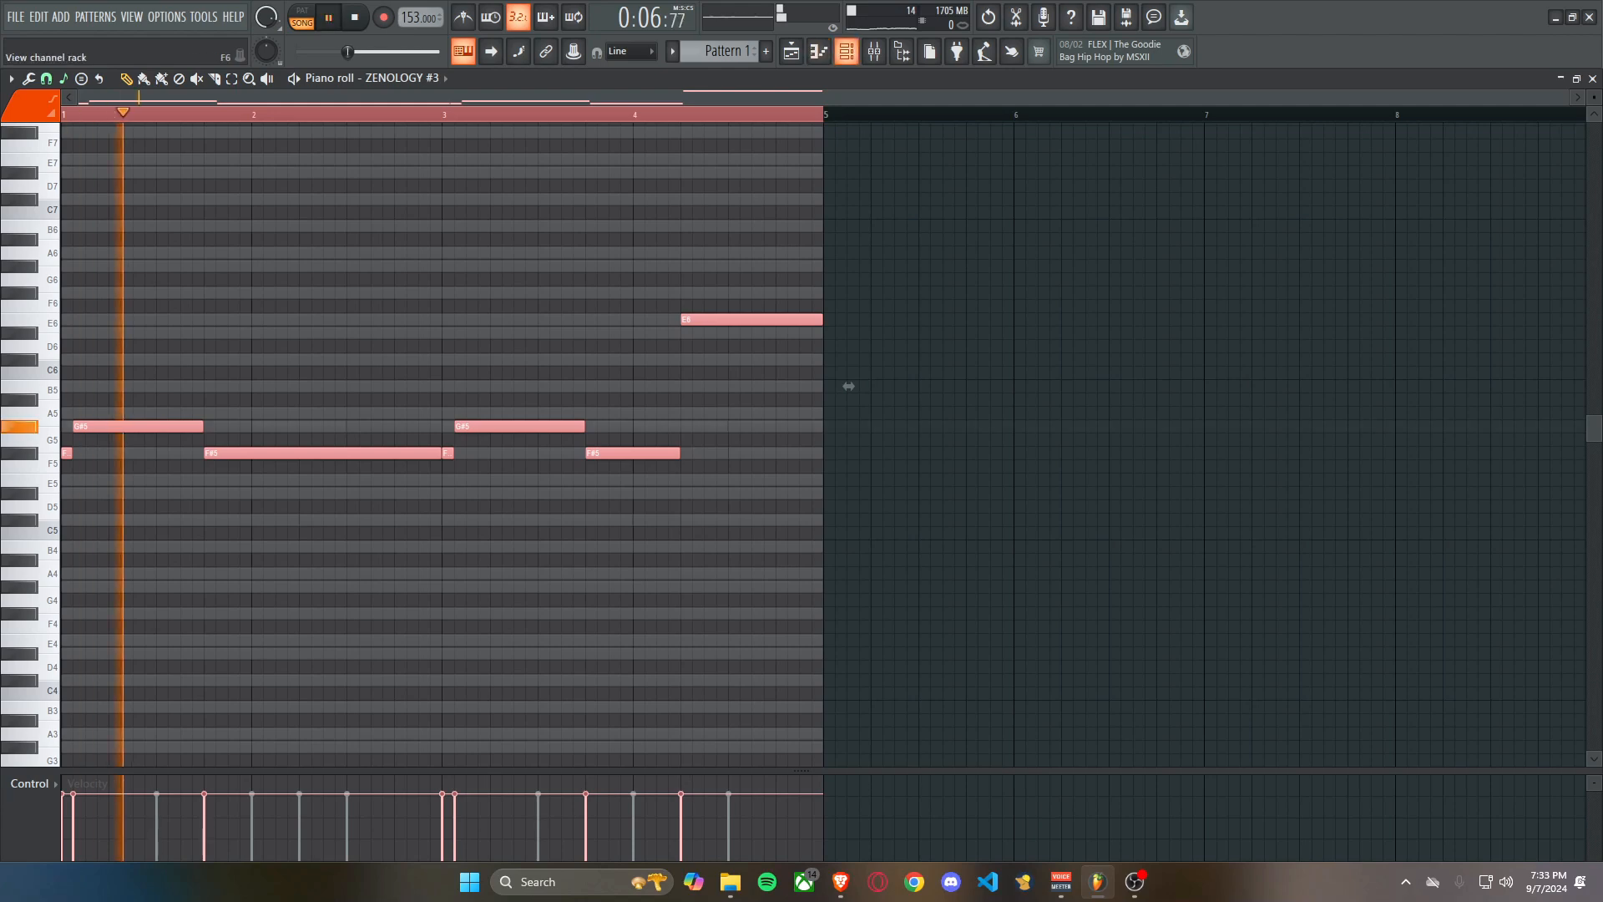
key(F9)
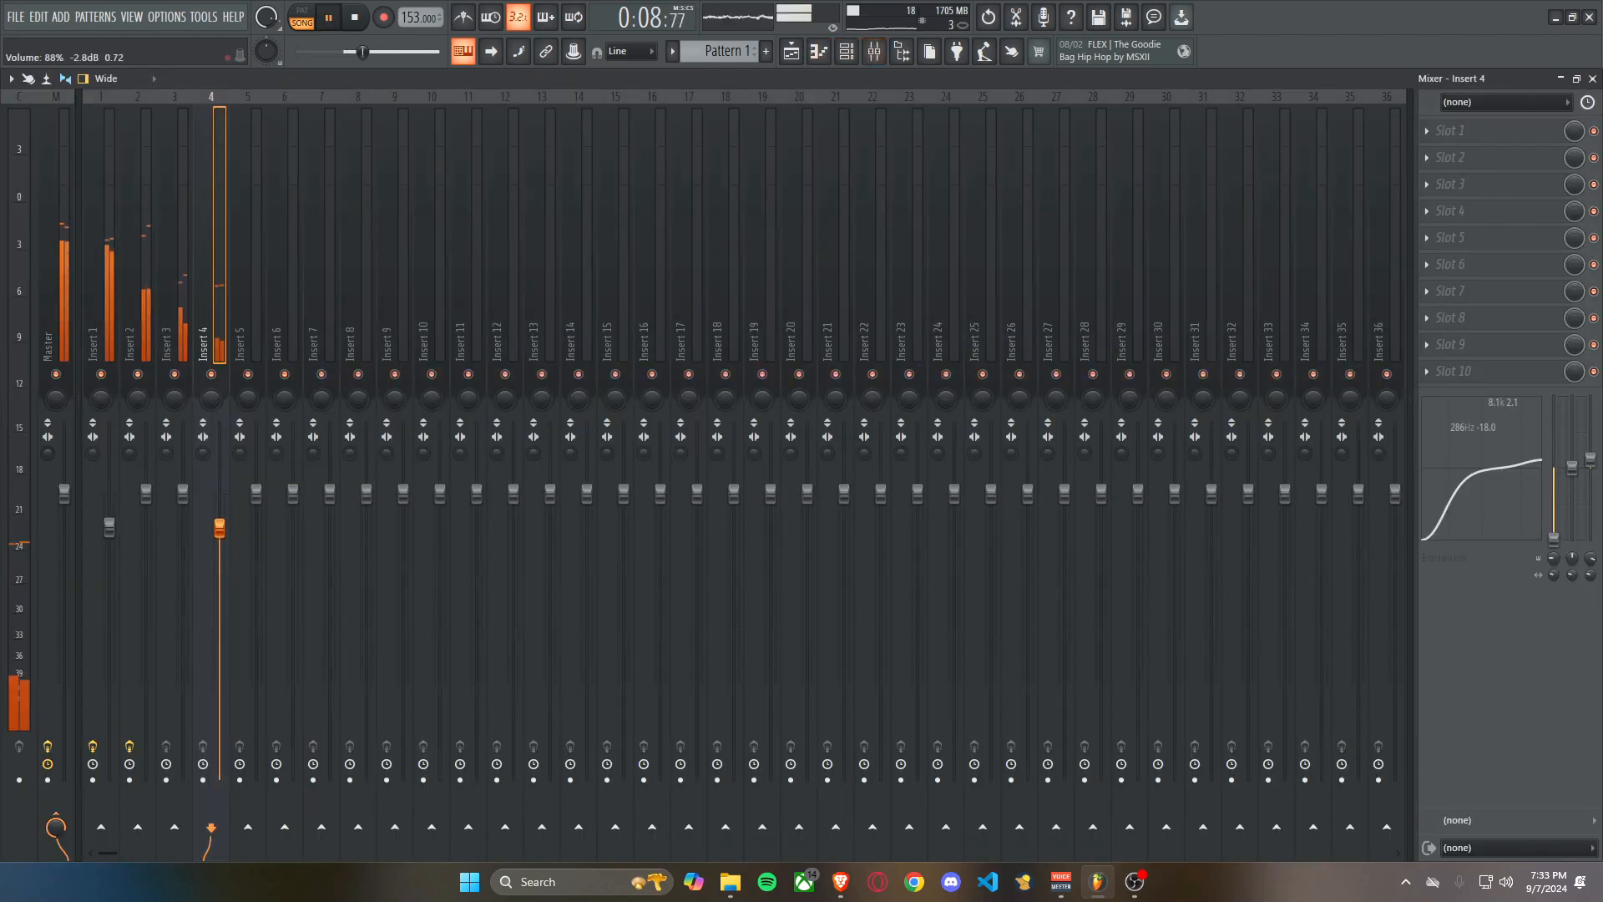
key(space)
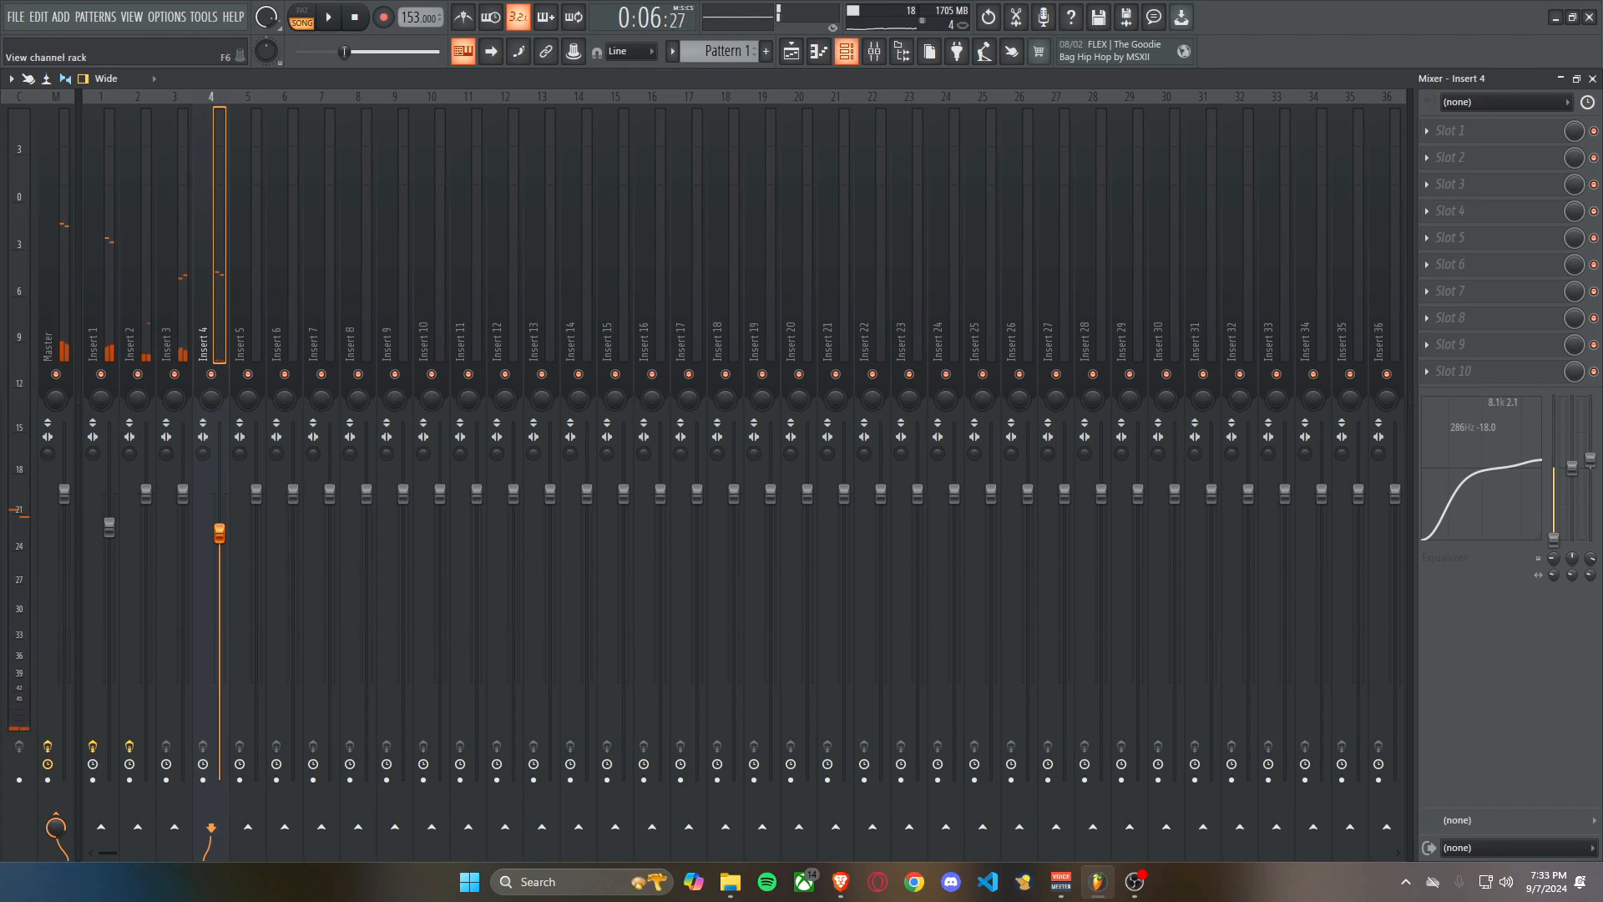
Replace the 808 Snare channel with a ZENOLOGY instance.
key(F6)
click(493, 431)
click(579, 265)
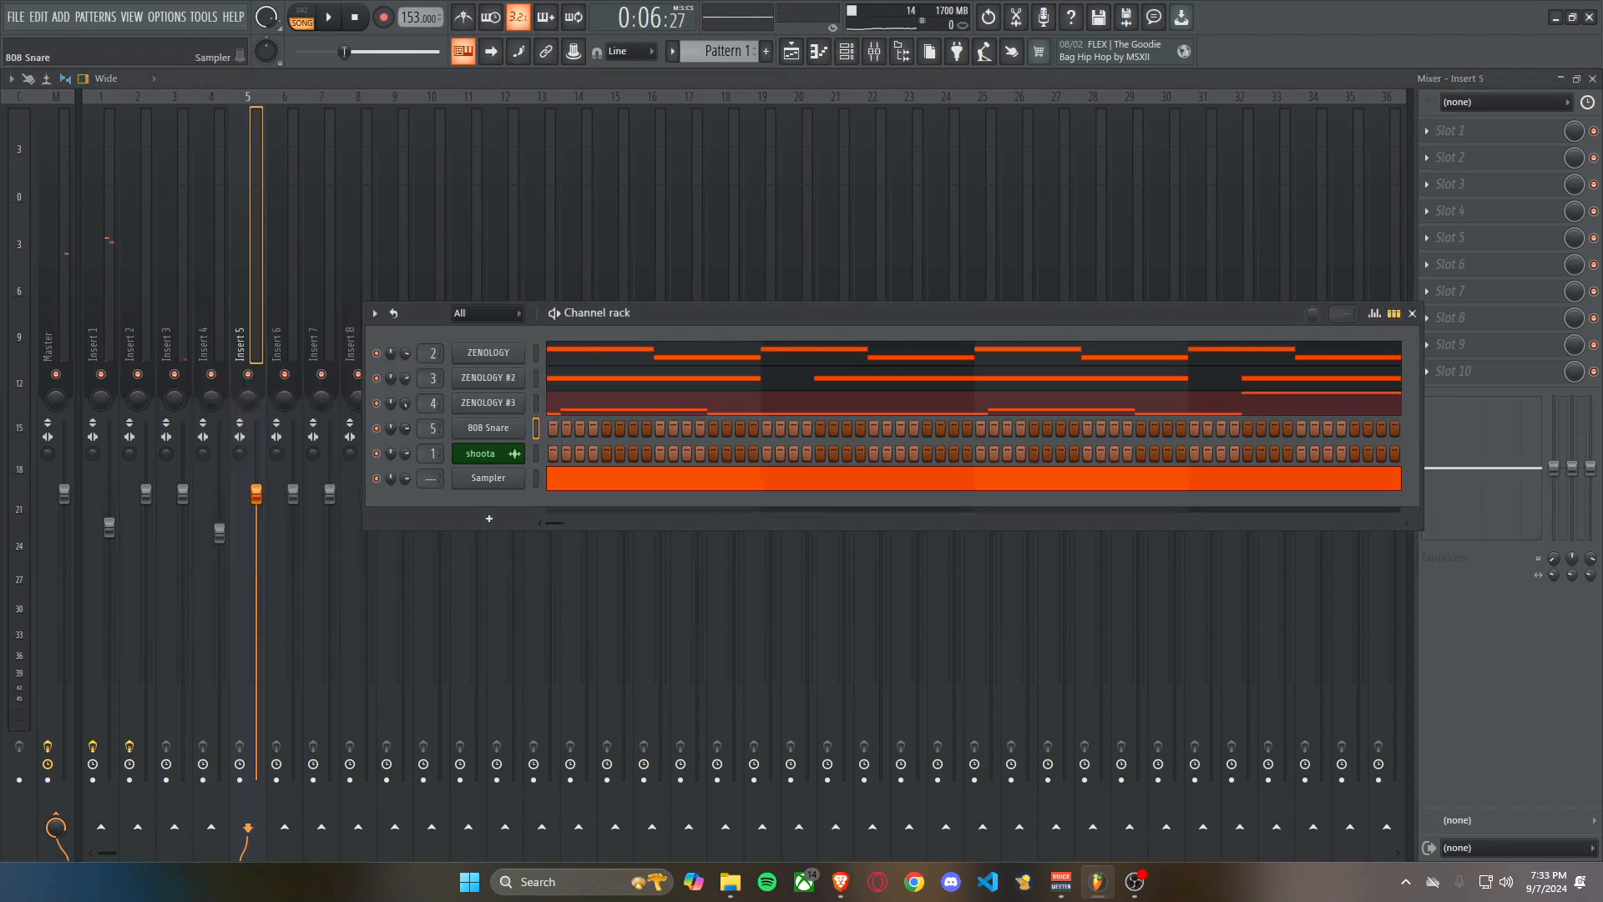
right_click(498, 428)
mouse_move(551, 555)
click(960, 784)
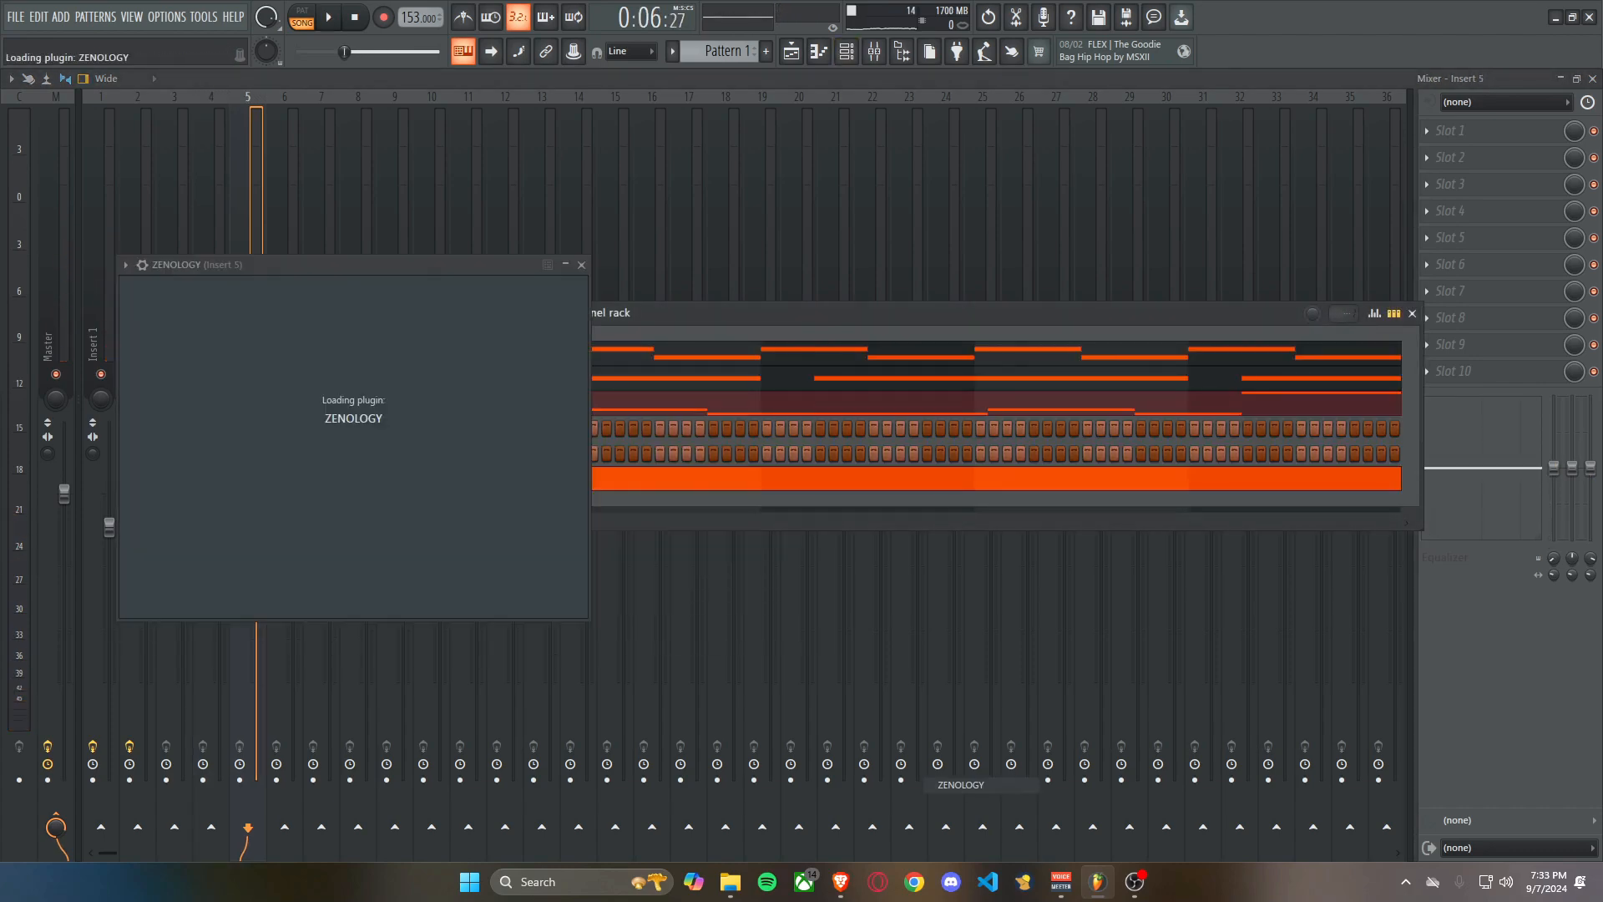
Audition the Yo Gotti Sample and NBA Youngboy presets in ZENOLOGY #4.
drag(326, 265, 708, 226)
click(618, 255)
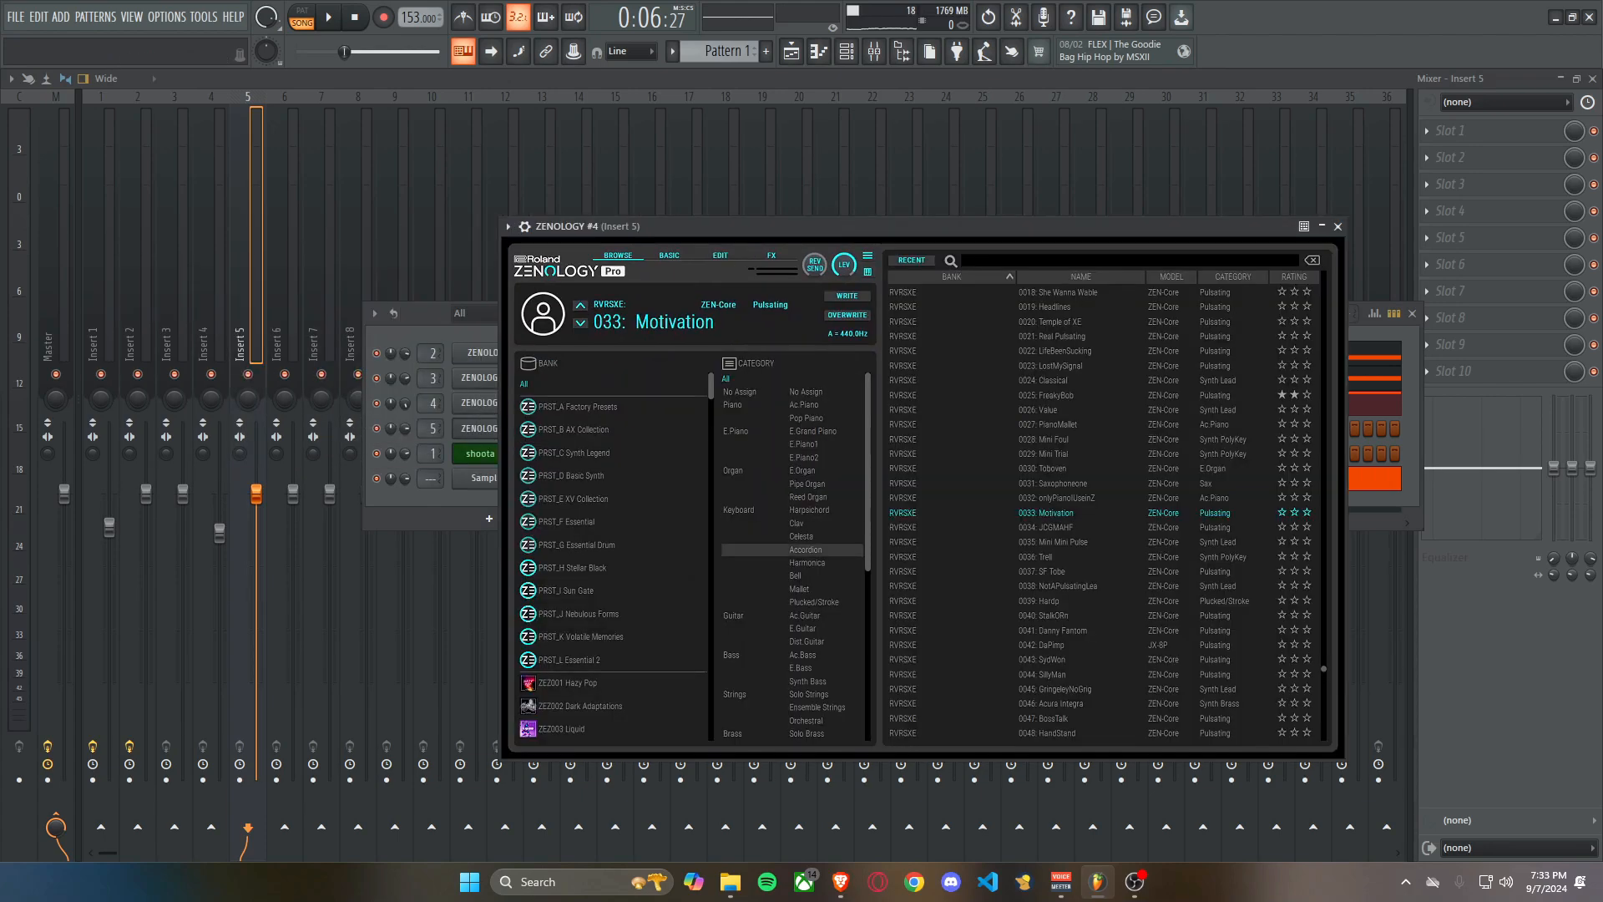
scroll(805, 577, down, 1)
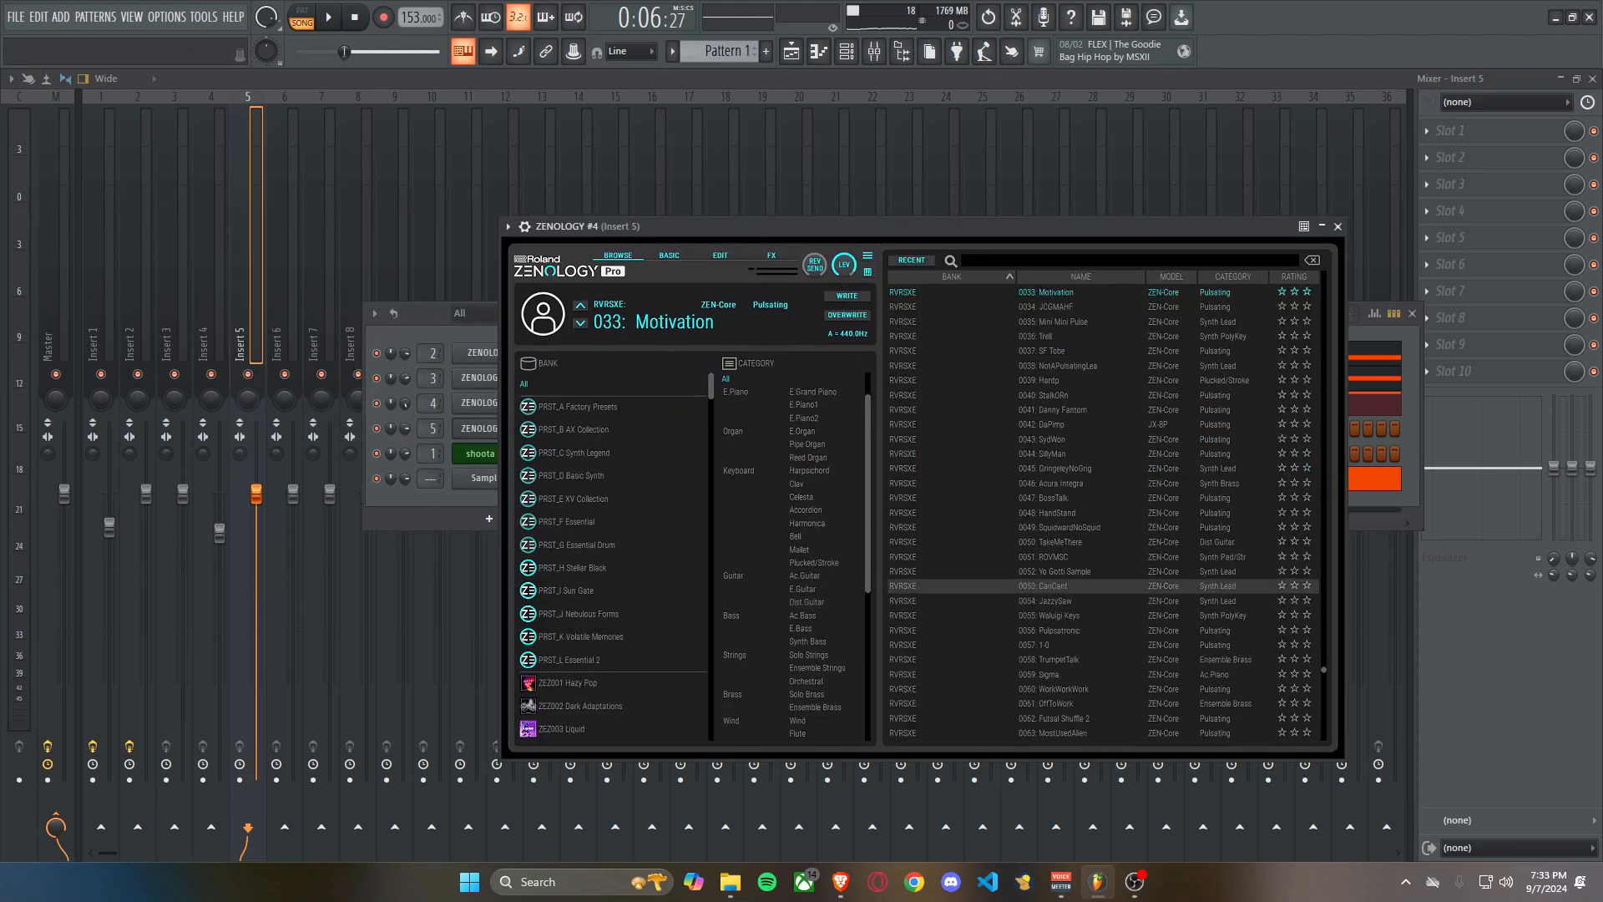
scroll(1102, 551, down, 4)
click(1077, 542)
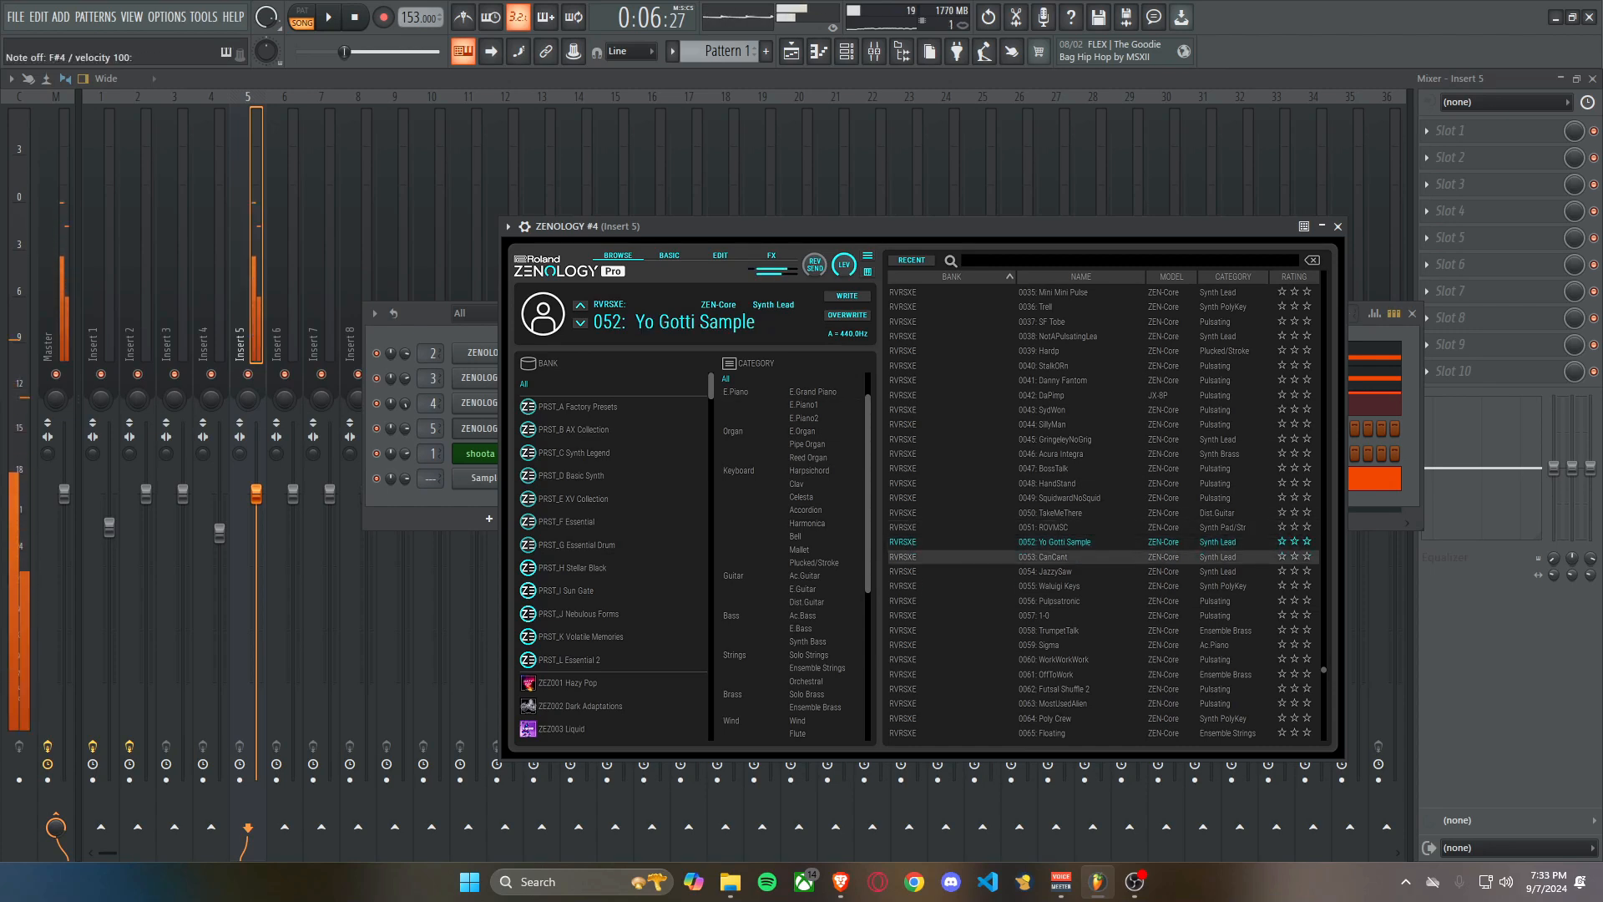
click(1077, 689)
scroll(1077, 690, down, 5)
click(1077, 692)
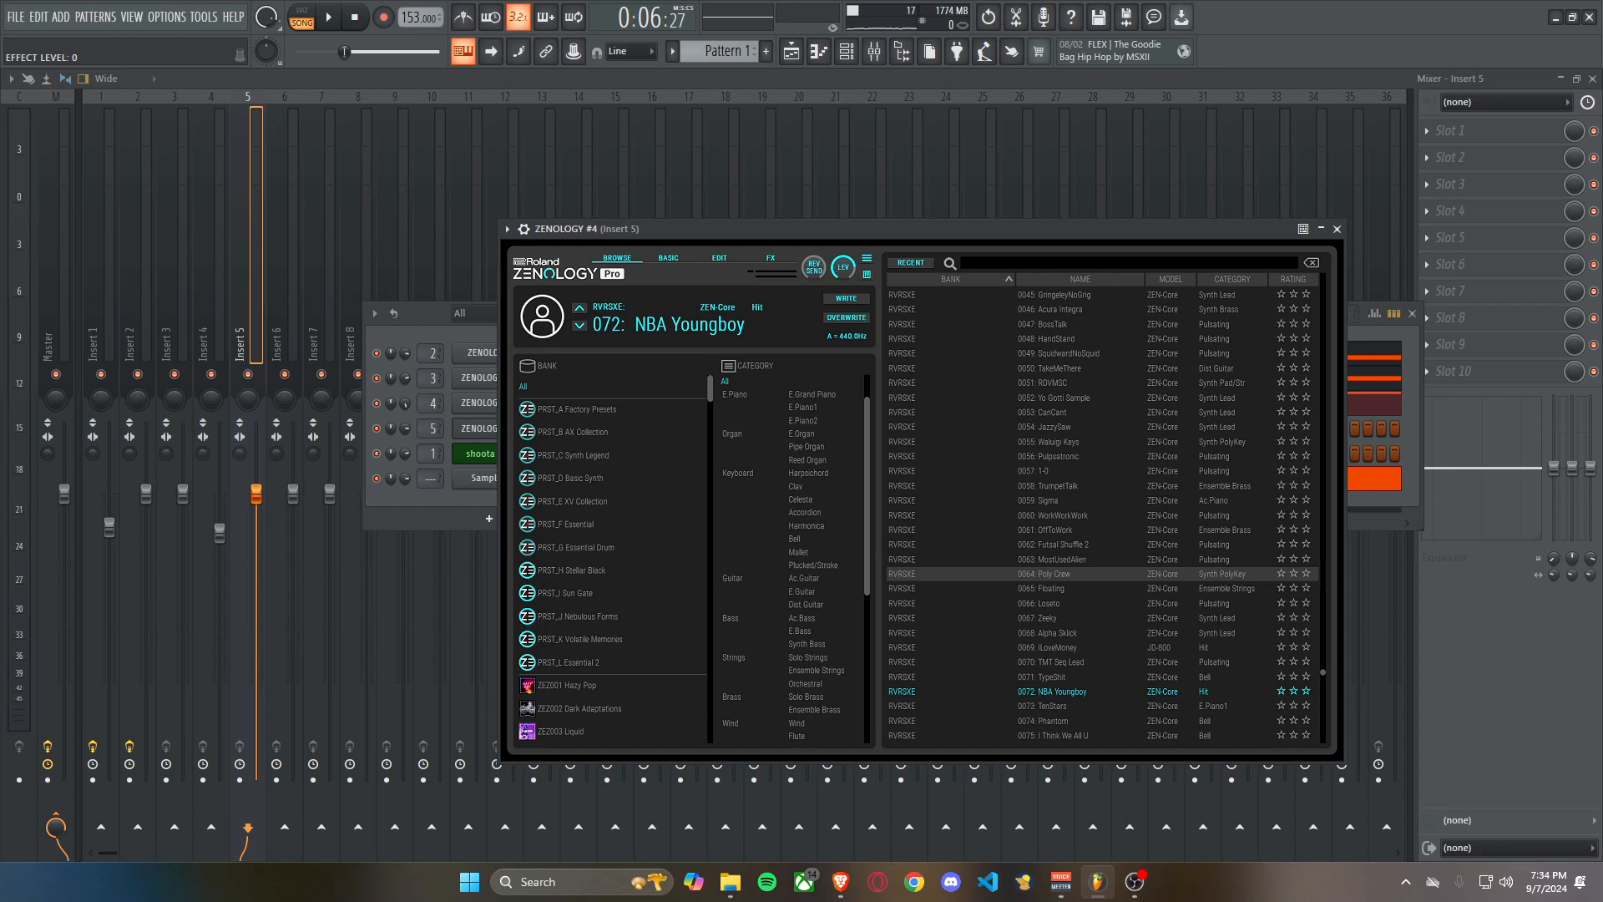
Load the InitialBone preset in ZENOLOGY #4 and close the instrument and the channel rack.
scroll(1077, 601, down, 4)
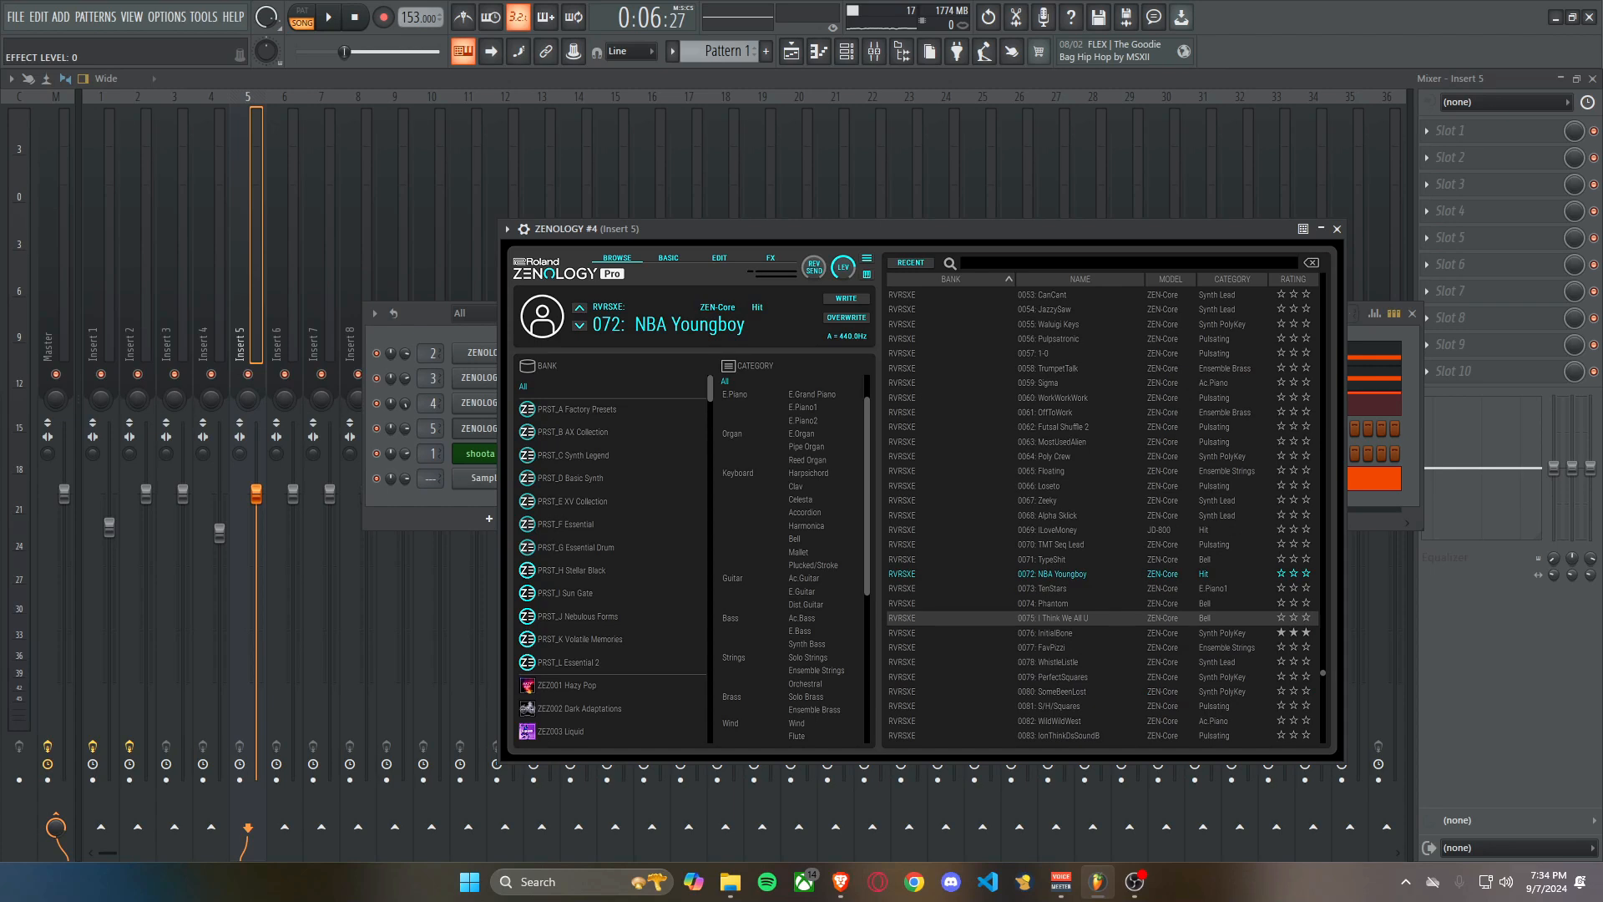
scroll(1077, 617, down, 1)
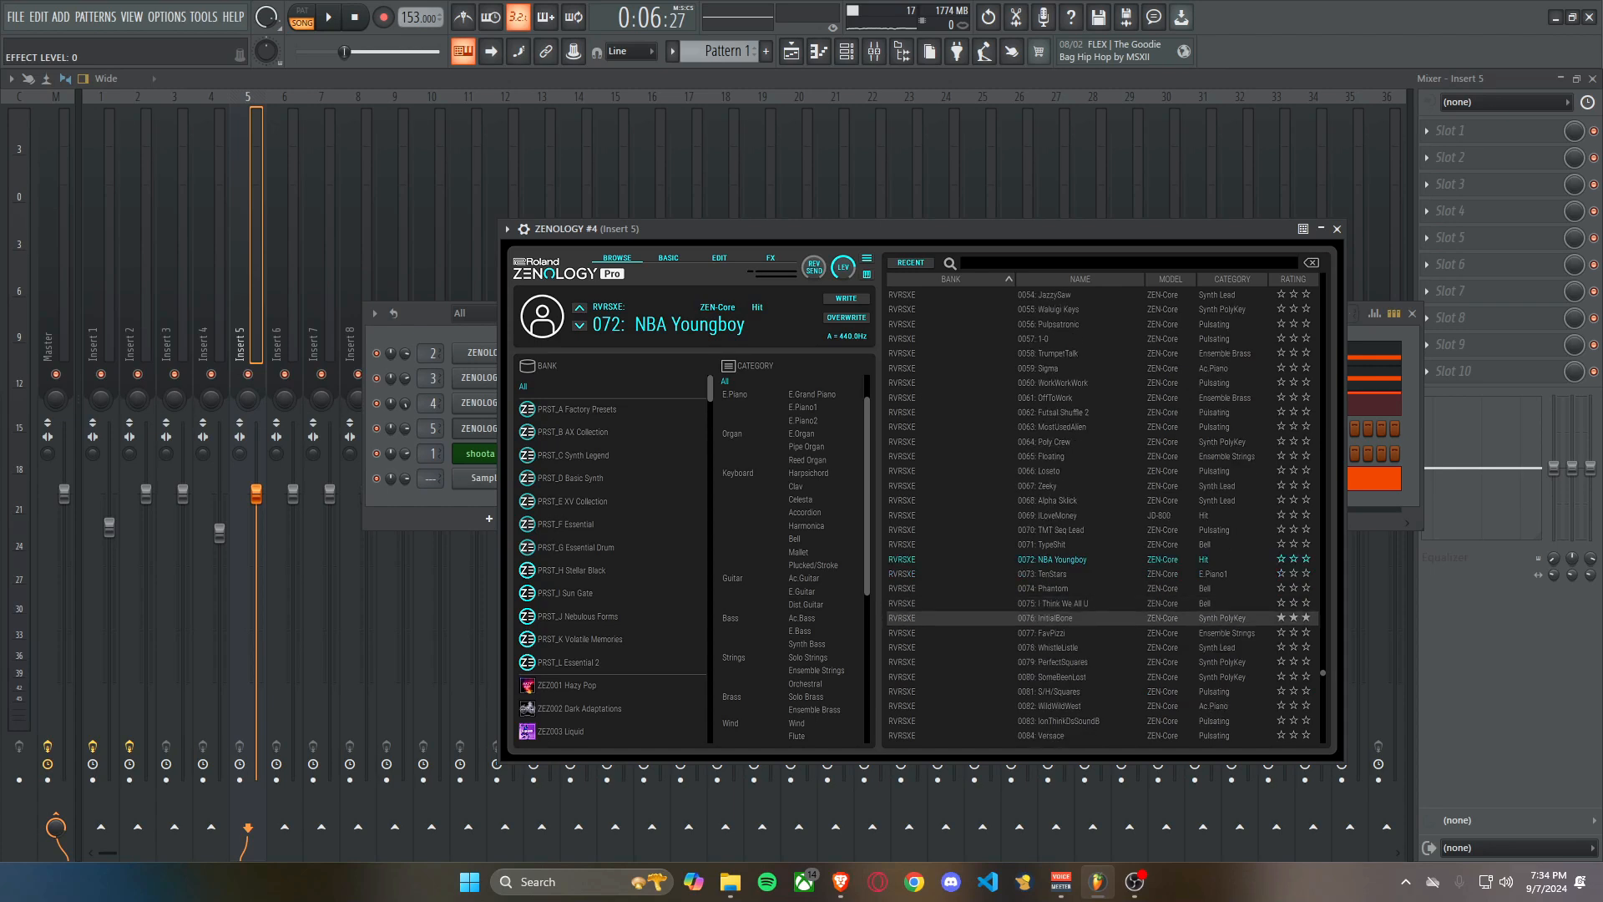
click(1077, 618)
scroll(1077, 618, down, 2)
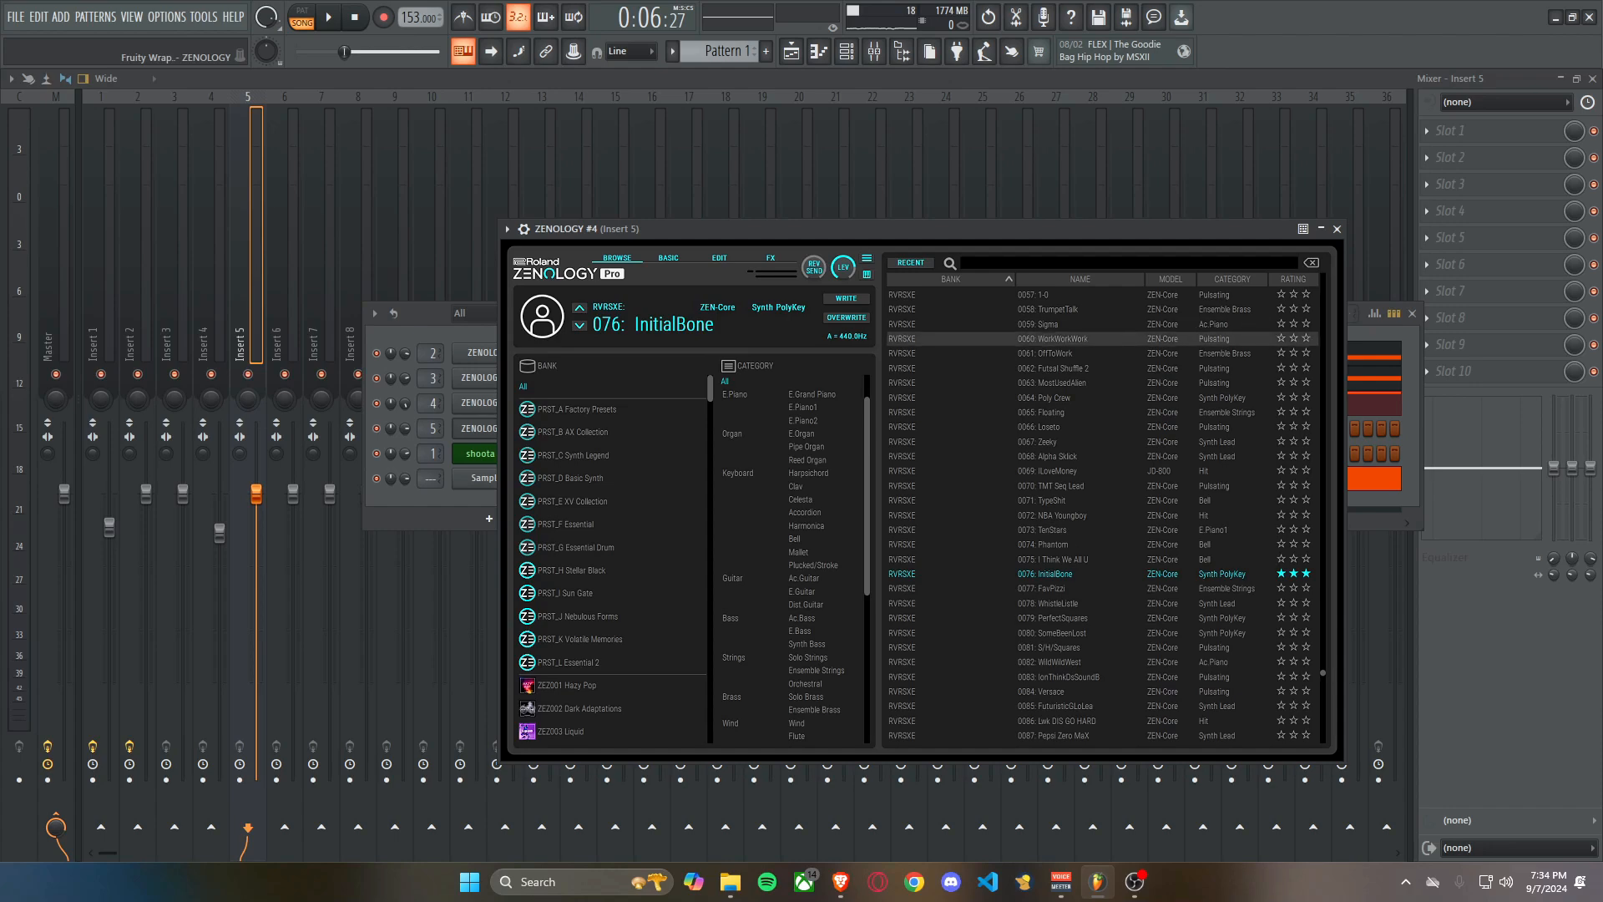
click(1337, 229)
click(1412, 313)
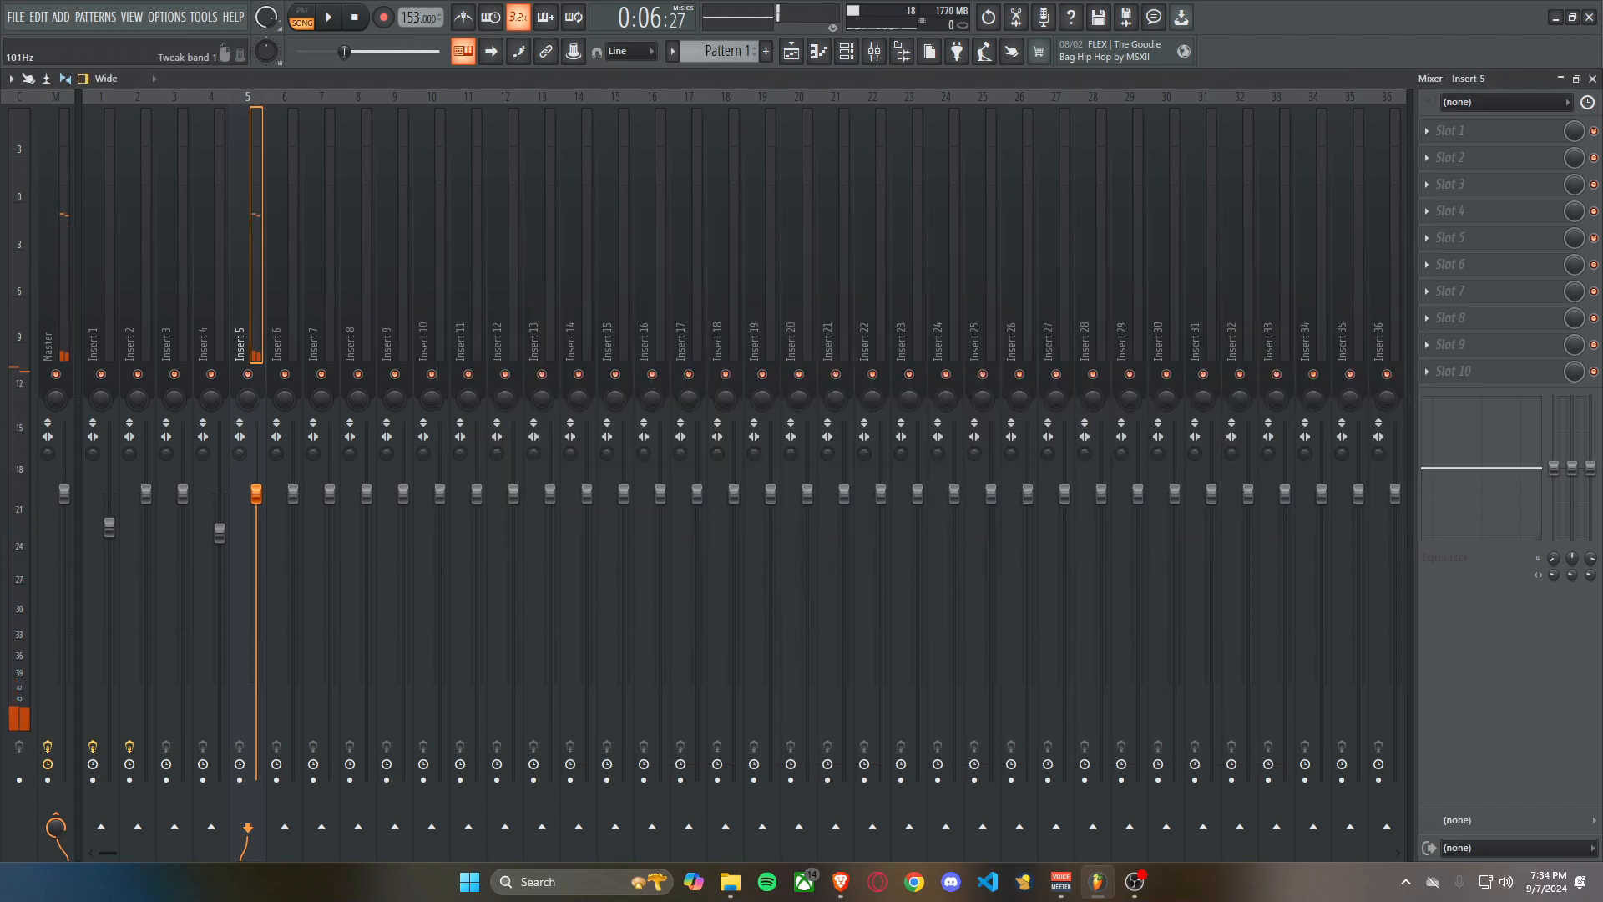
Record a repeating B4, C#5, F#5, G#5 phrase over four bars in ZENOLOGY #4's piano roll.
key(F7)
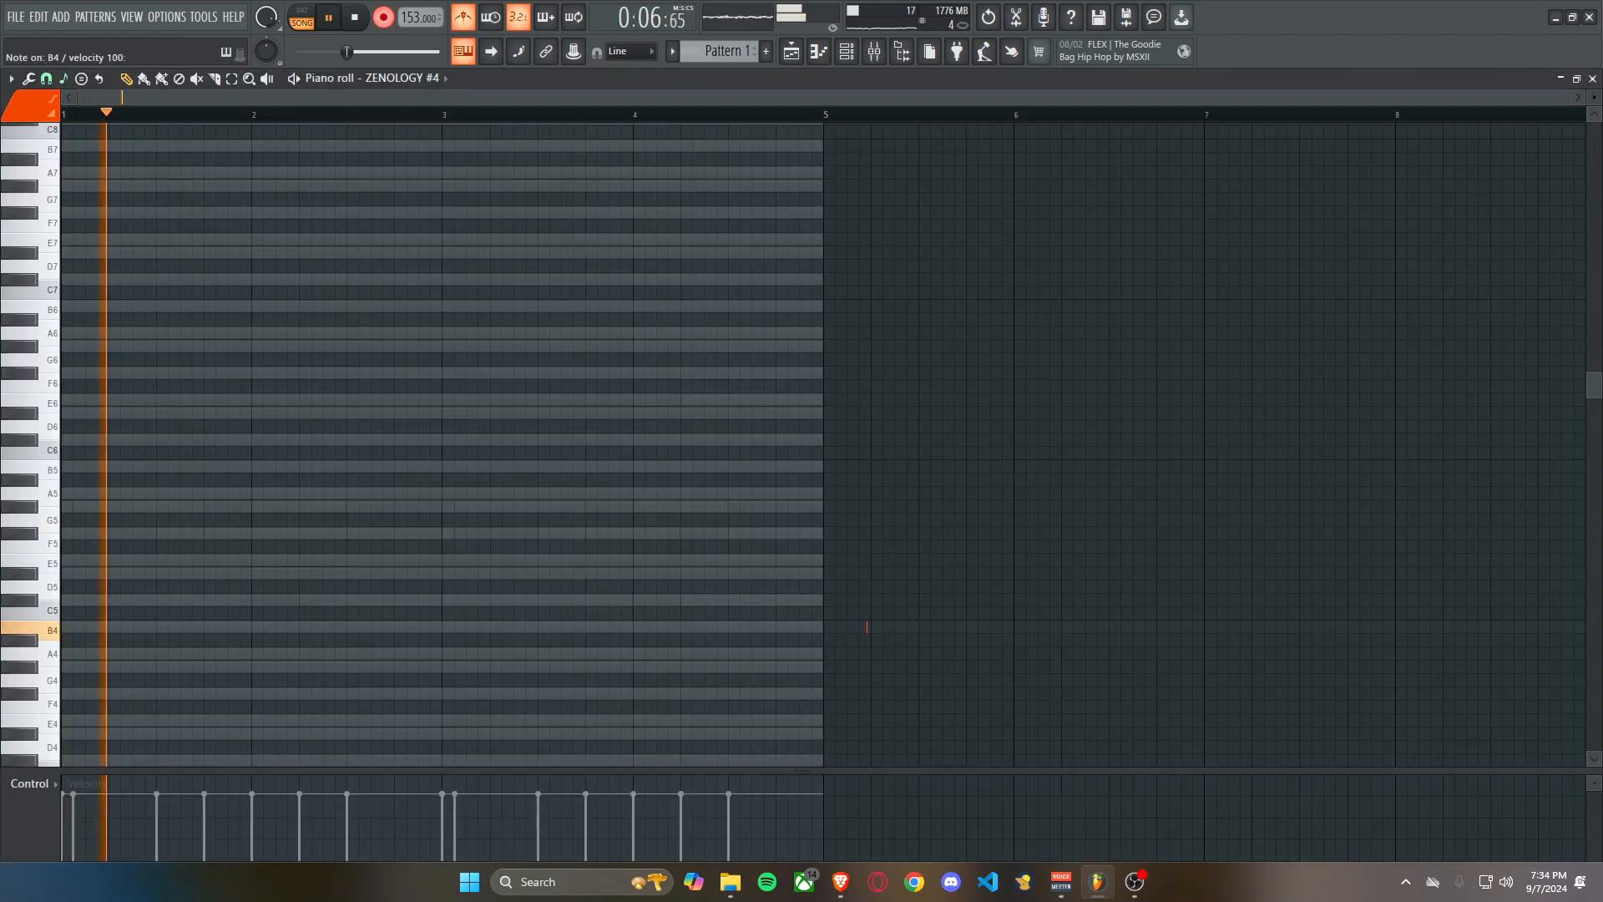
key(space)
key(m)
key(2)
key(5)
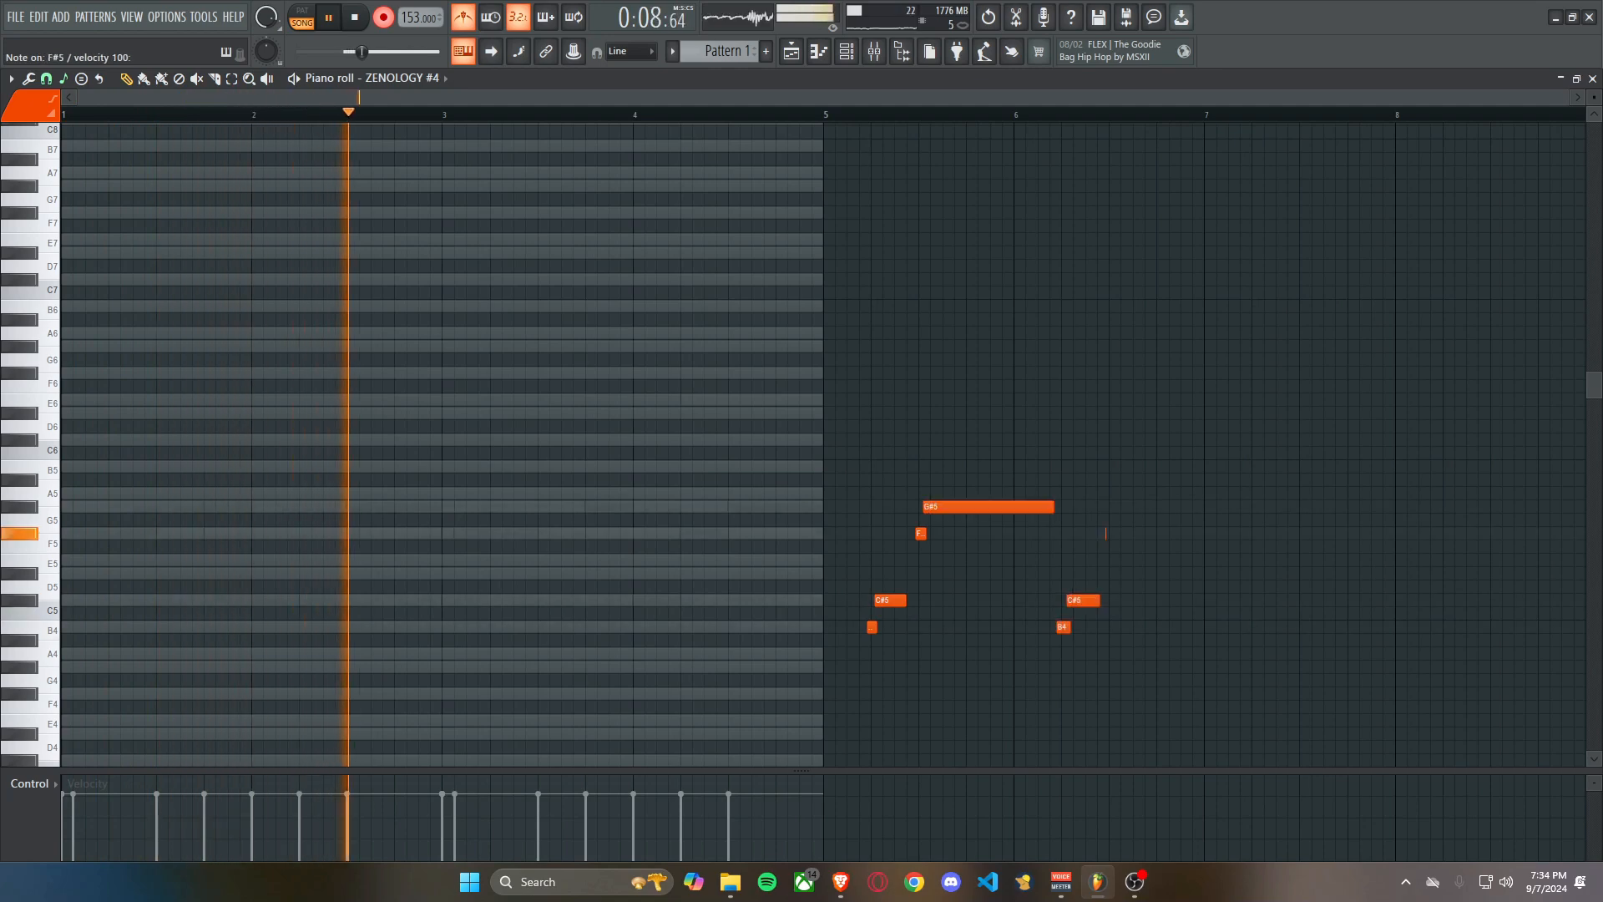
key(6)
key(m)
key(2)
key(5)
key(6)
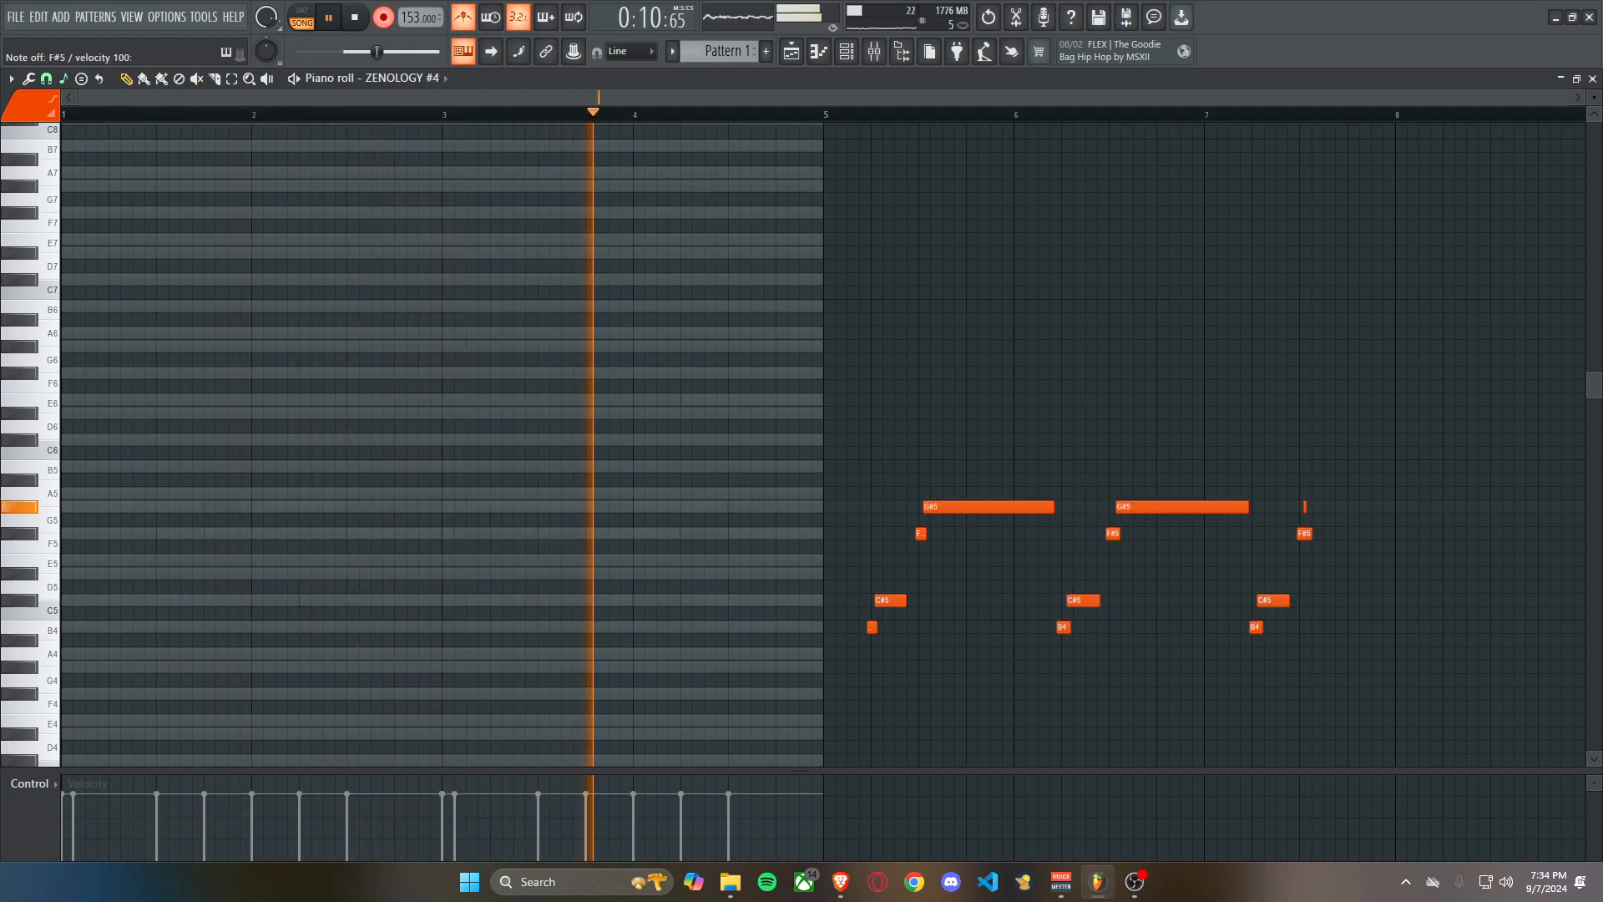
key(m)
key(2)
key(5)
key(6)
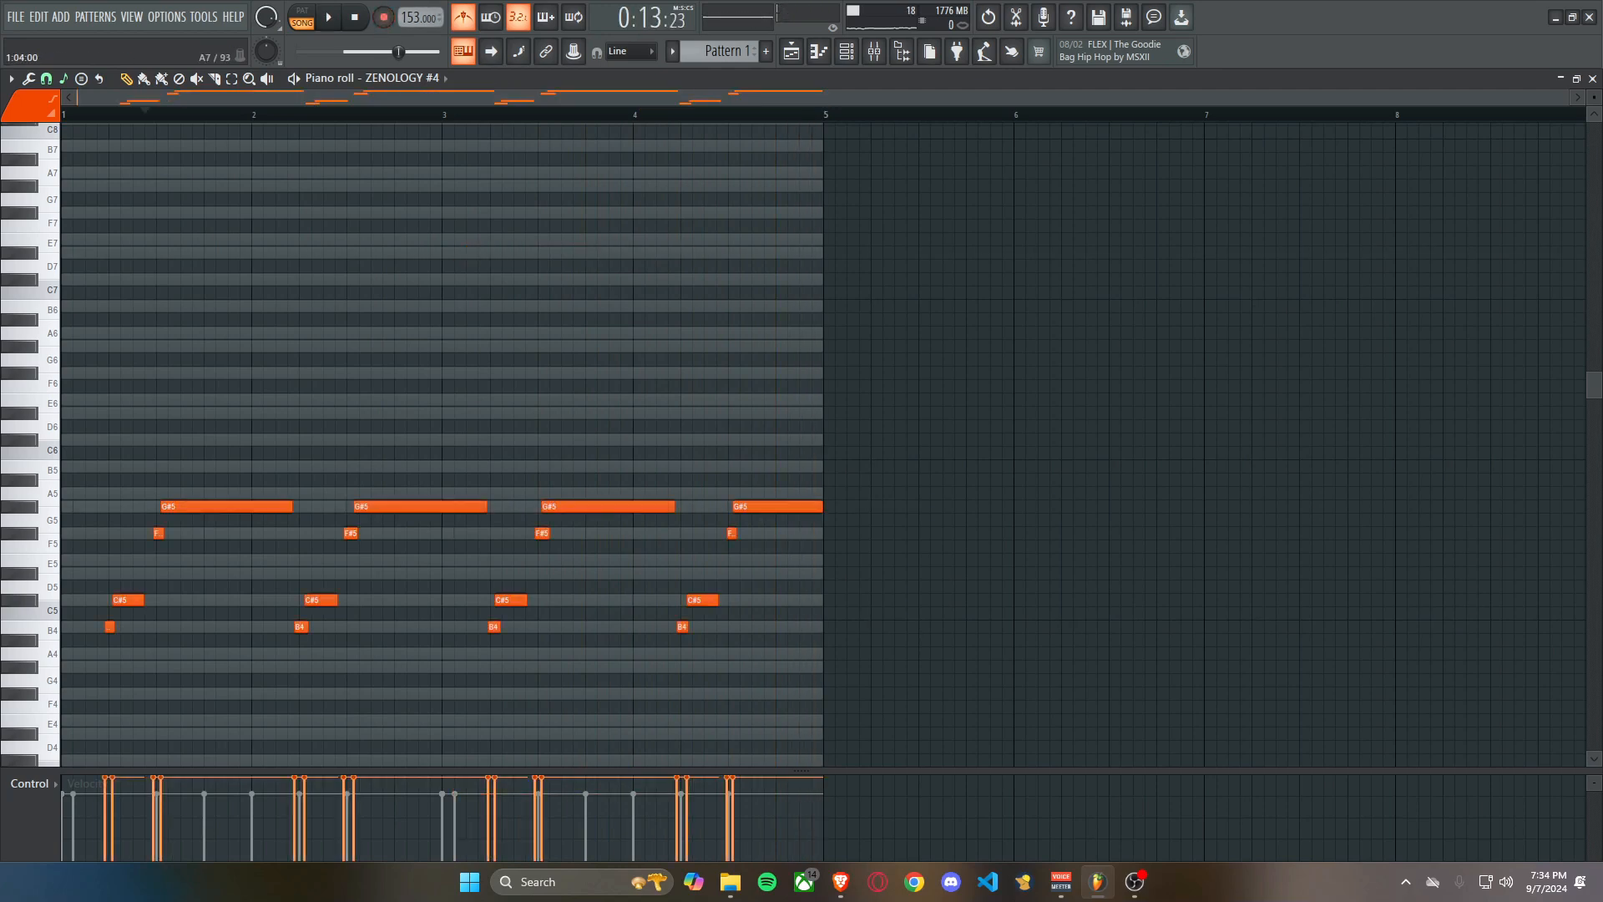
Quantize all of ZENOLOGY #4's recorded notes, removing any stray note placed above the melody.
scroll(199, 364, up, 3)
scroll(172, 360, down, 3)
key(ctrl+a)
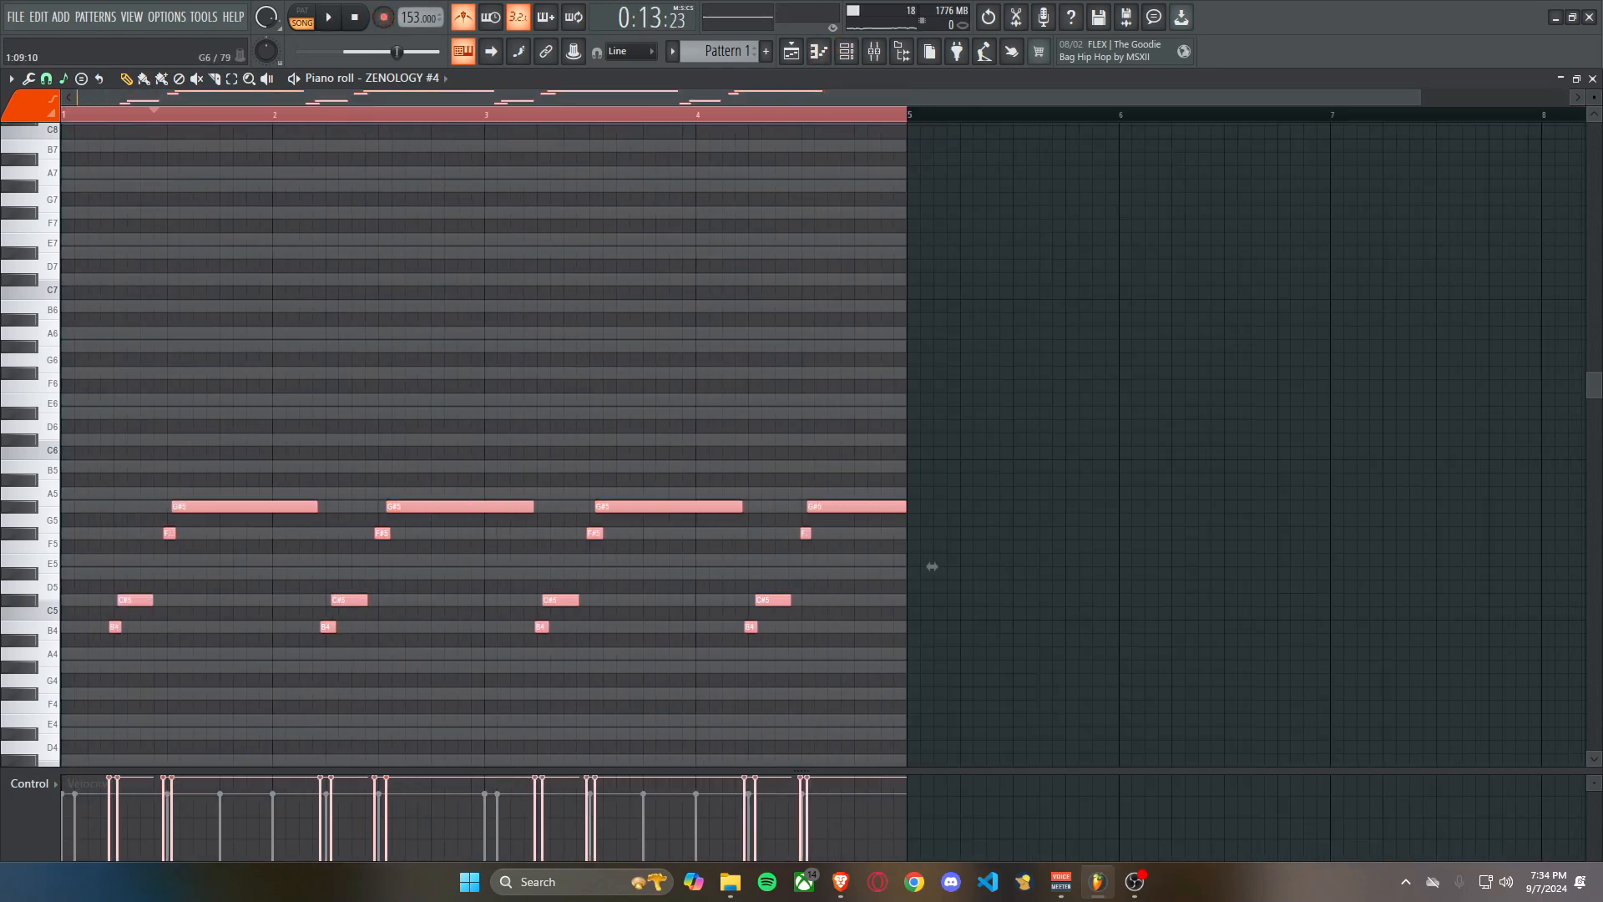
click(46, 78)
click(292, 320)
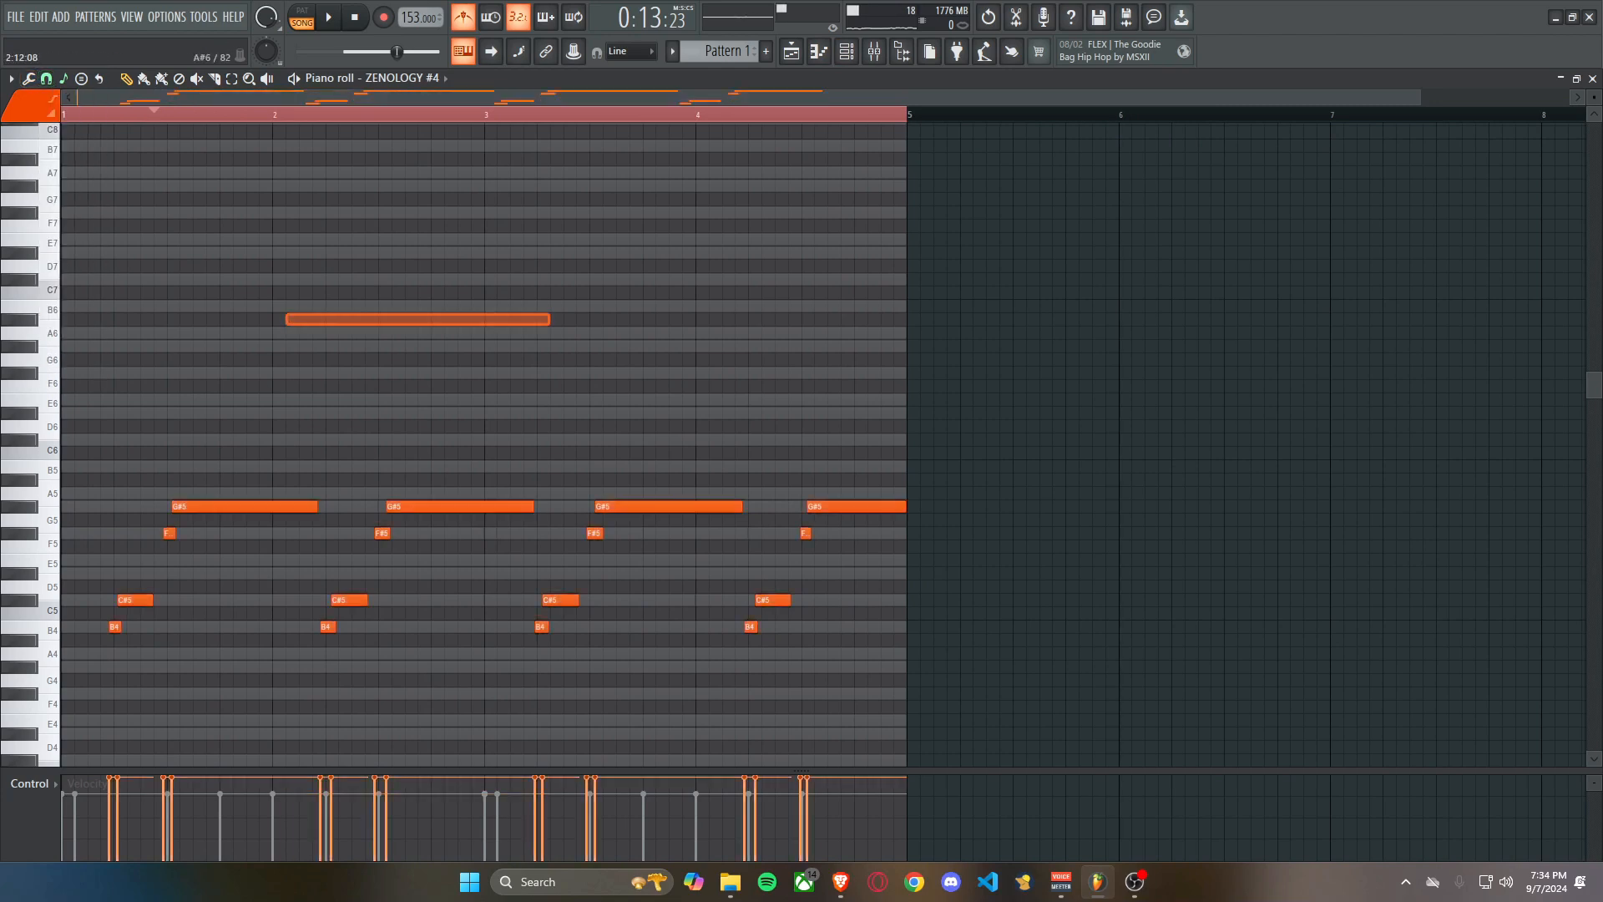
click(46, 79)
click(69, 252)
key(ctrl+a)
key(ctrl+q)
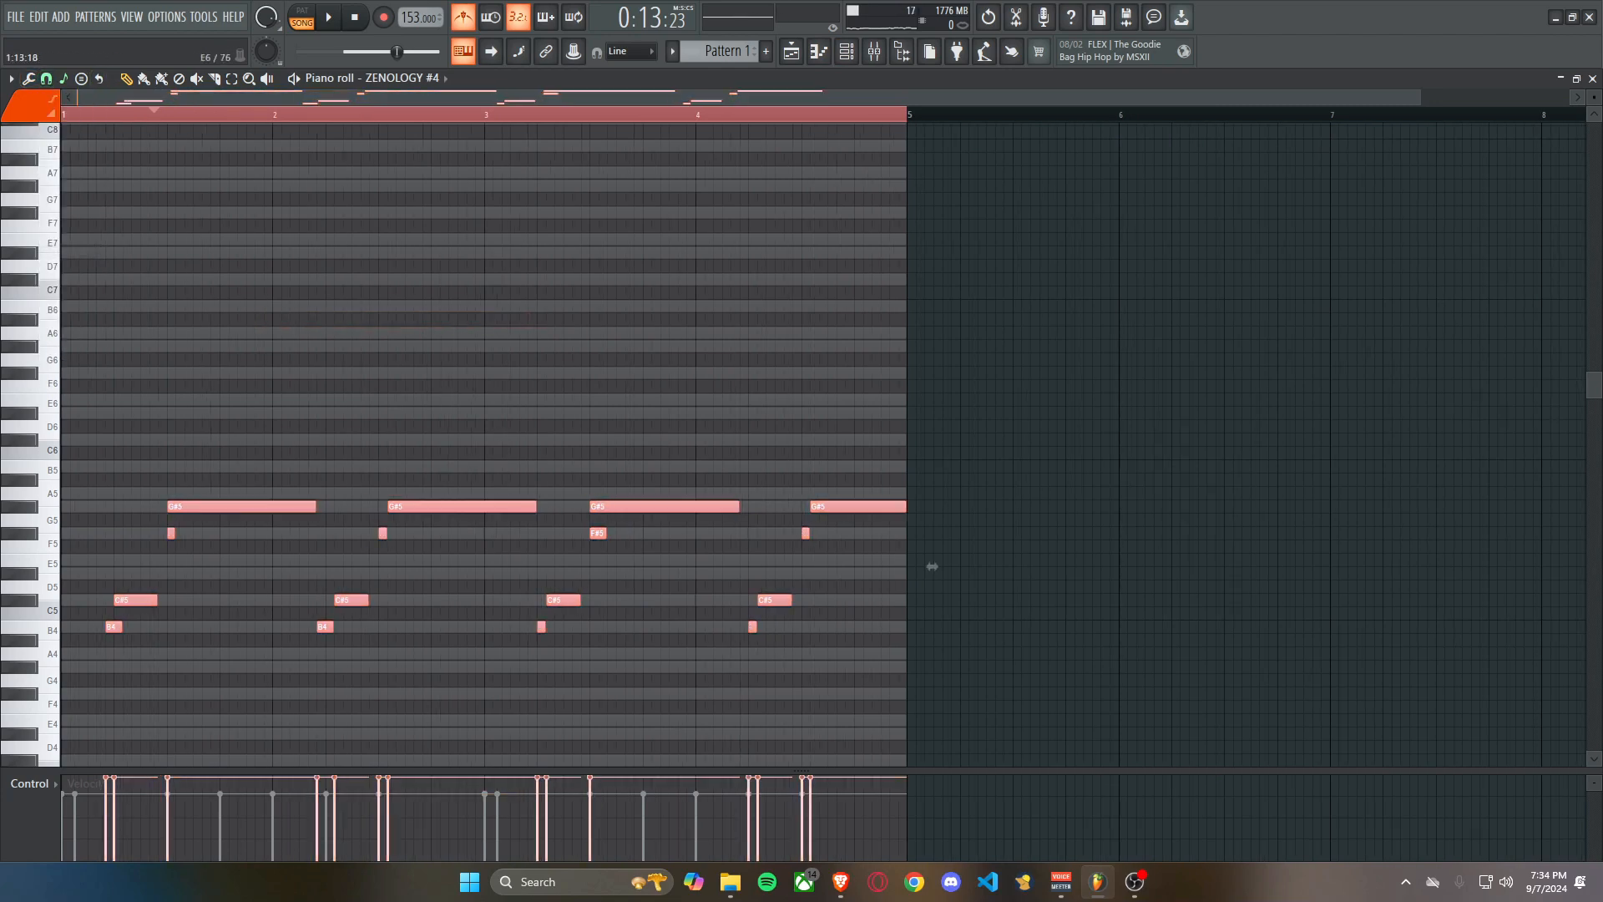
Tidy ZENOLOGY #4's notes so short B4 and F#5 notes lead into C#5 and G#5 at the same spots in every bar, and play the result.
scroll(185, 493, up, 3)
click(185, 493)
right_click(185, 493)
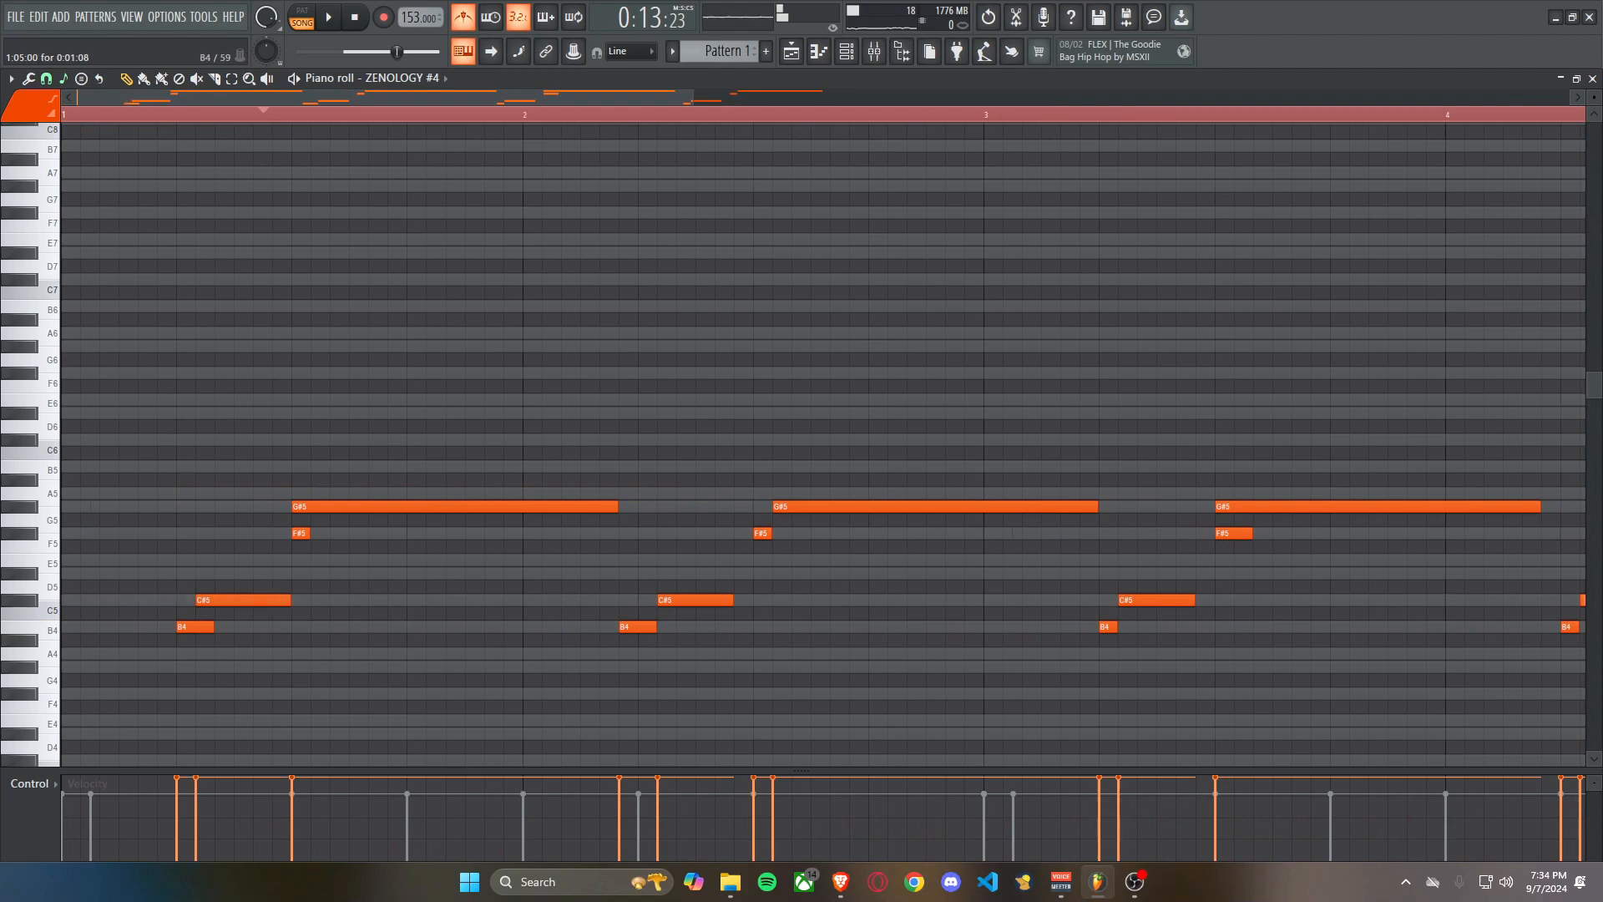
scroll(288, 534, down, 1)
scroll(555, 553, down, 5)
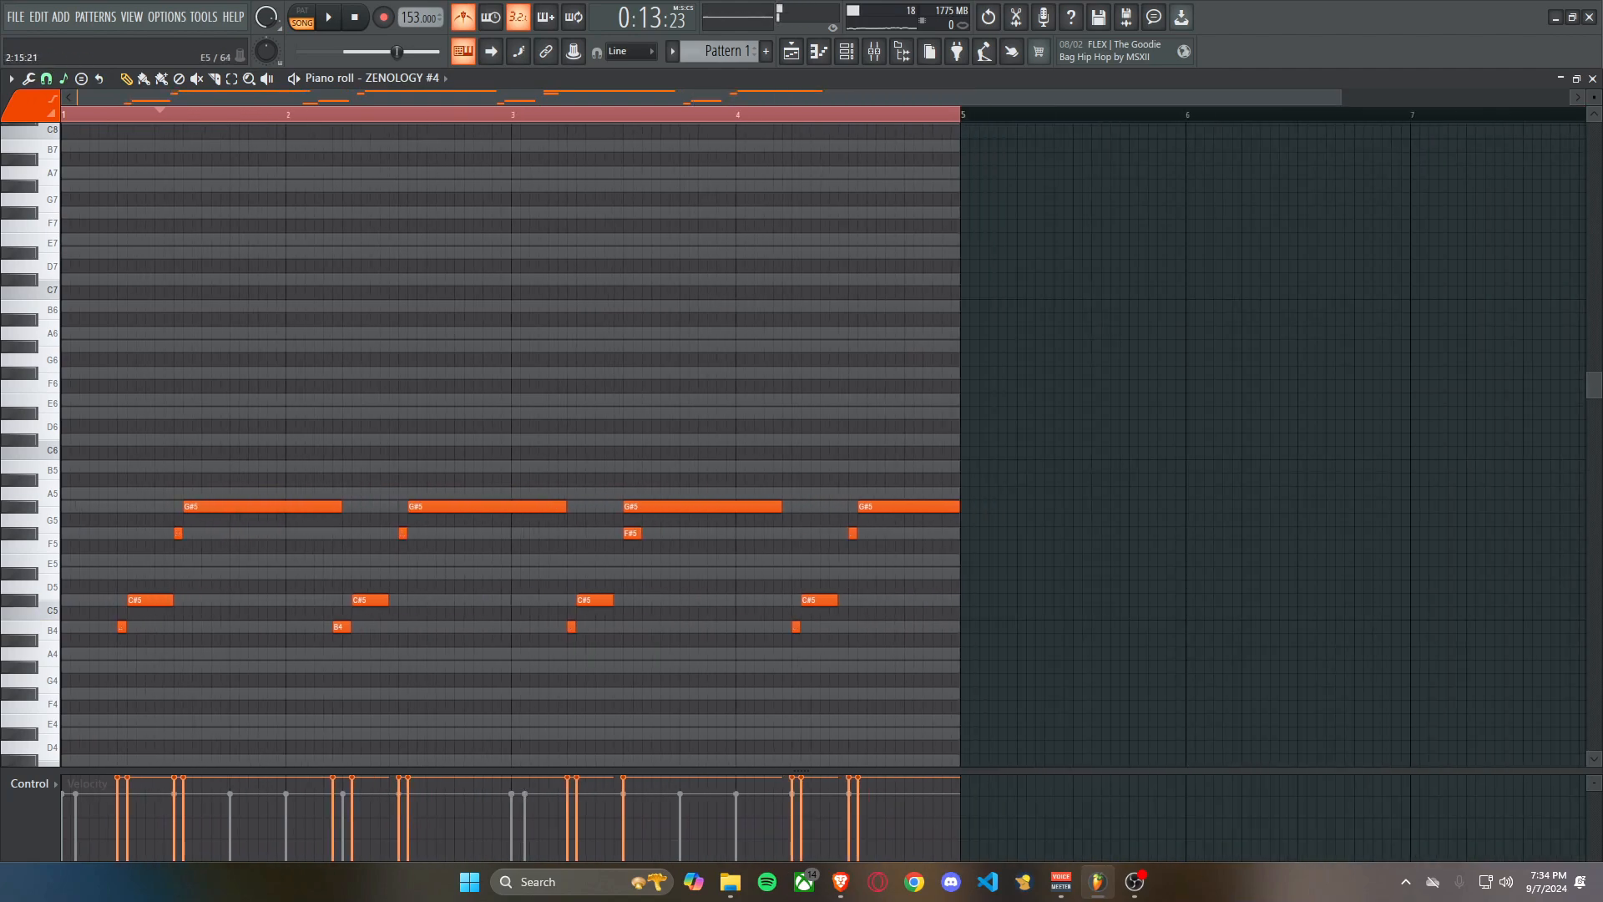
drag(334, 627, 344, 627)
scroll(345, 622, up, 7)
drag(443, 601, 464, 601)
scroll(710, 551, down, 4)
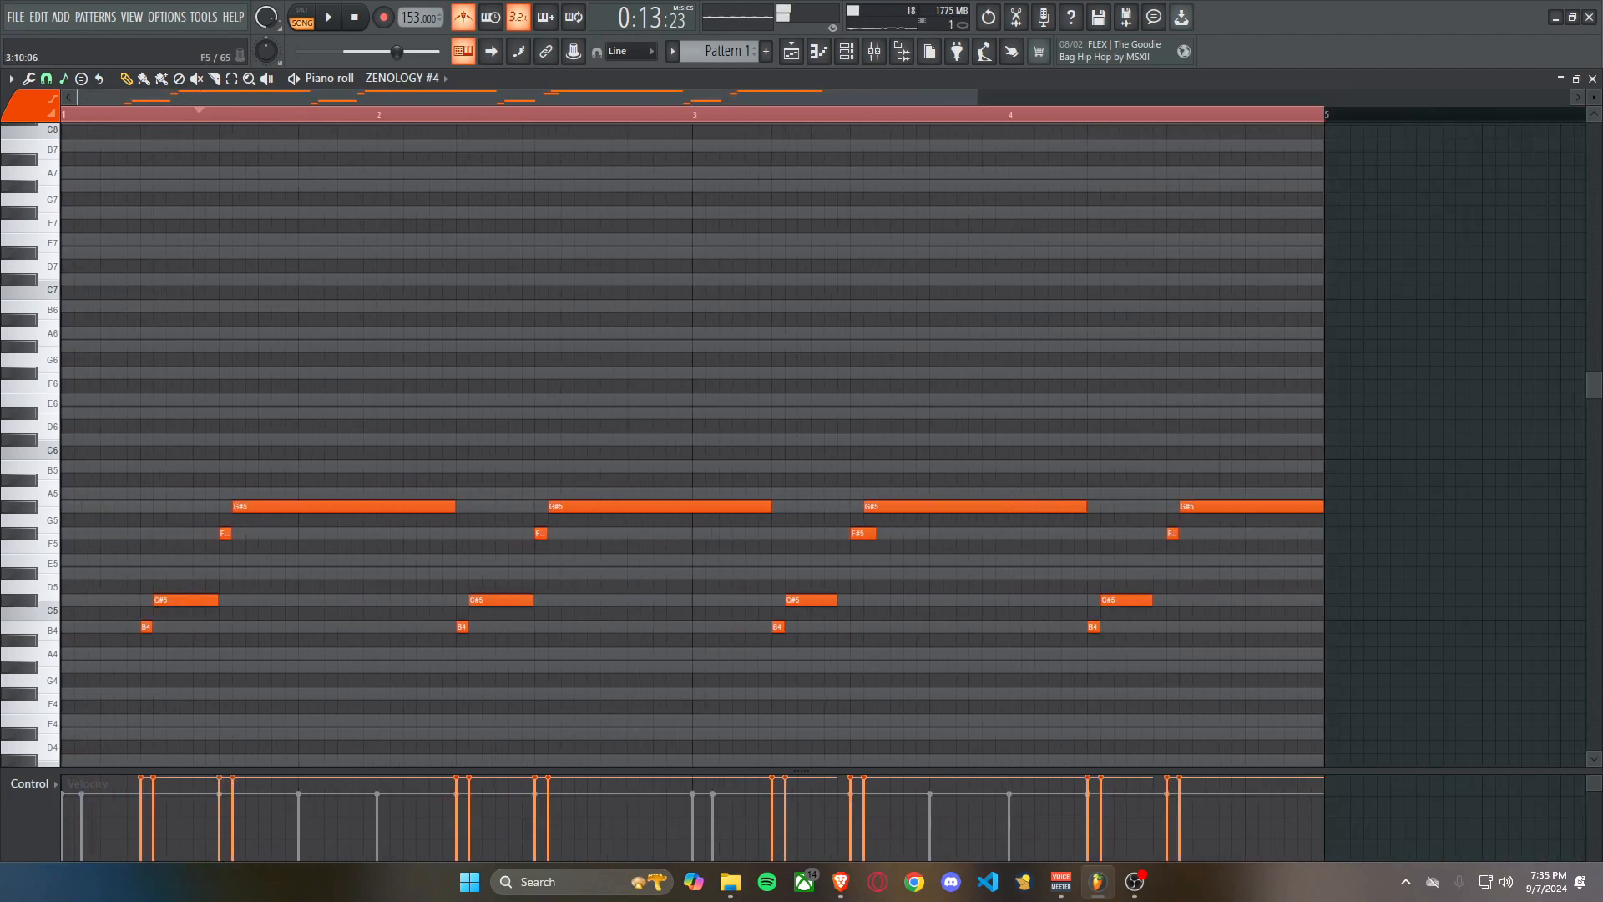
key(space)
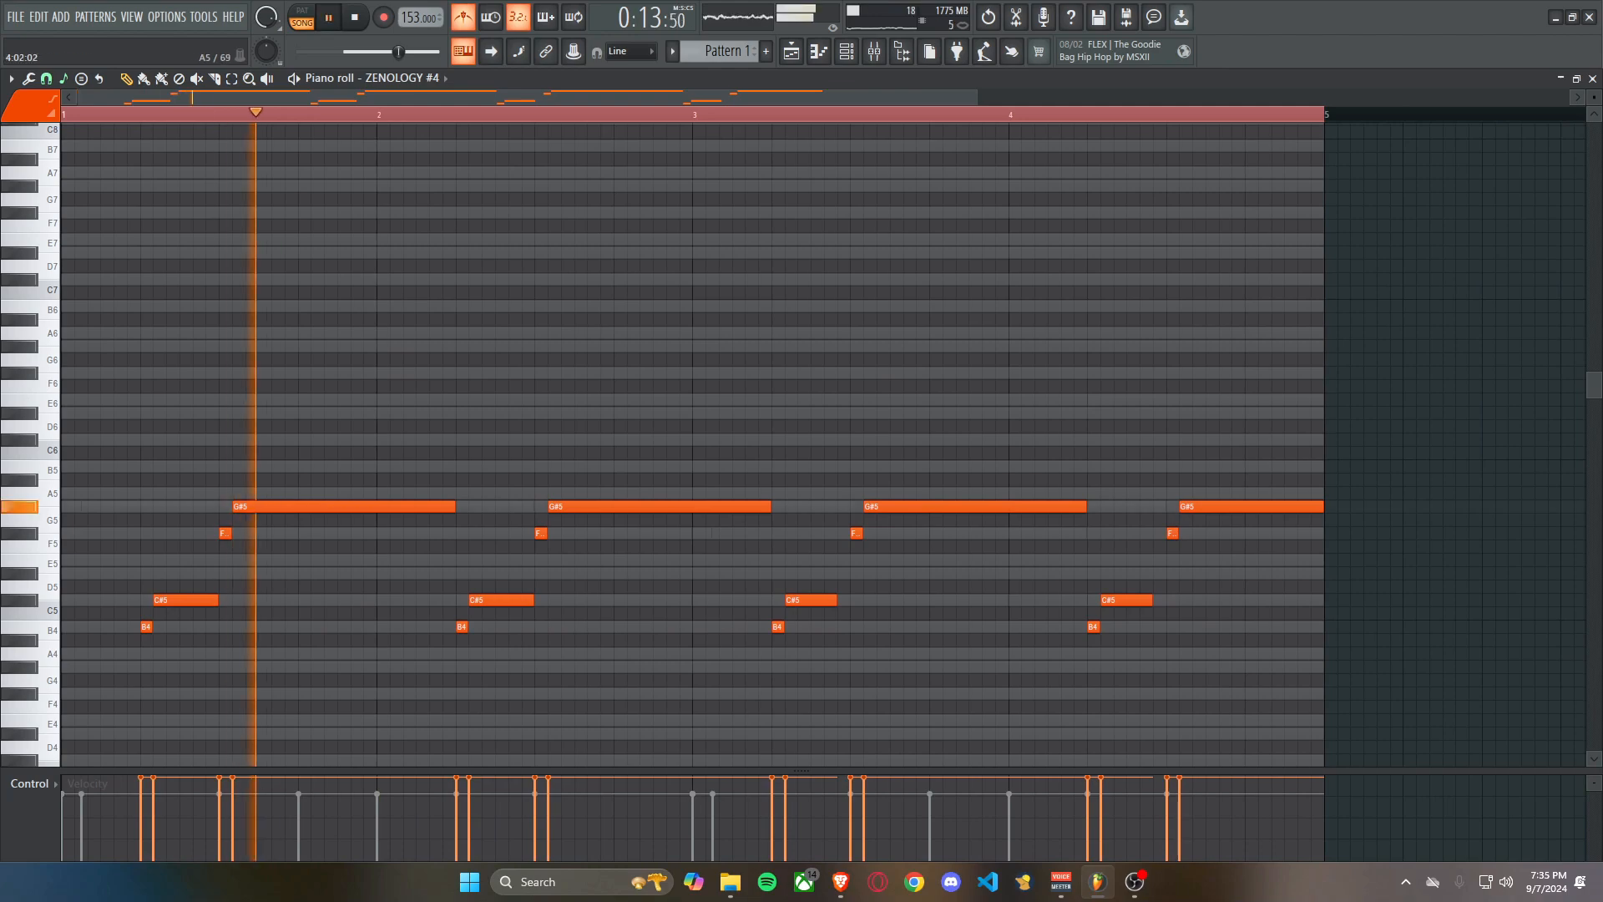
EQ mixer insert 5 with a Fruity parametric EQ 2 low cut and band gains of -18, -6.7 and 3.1, and lower its volume.
key(F9)
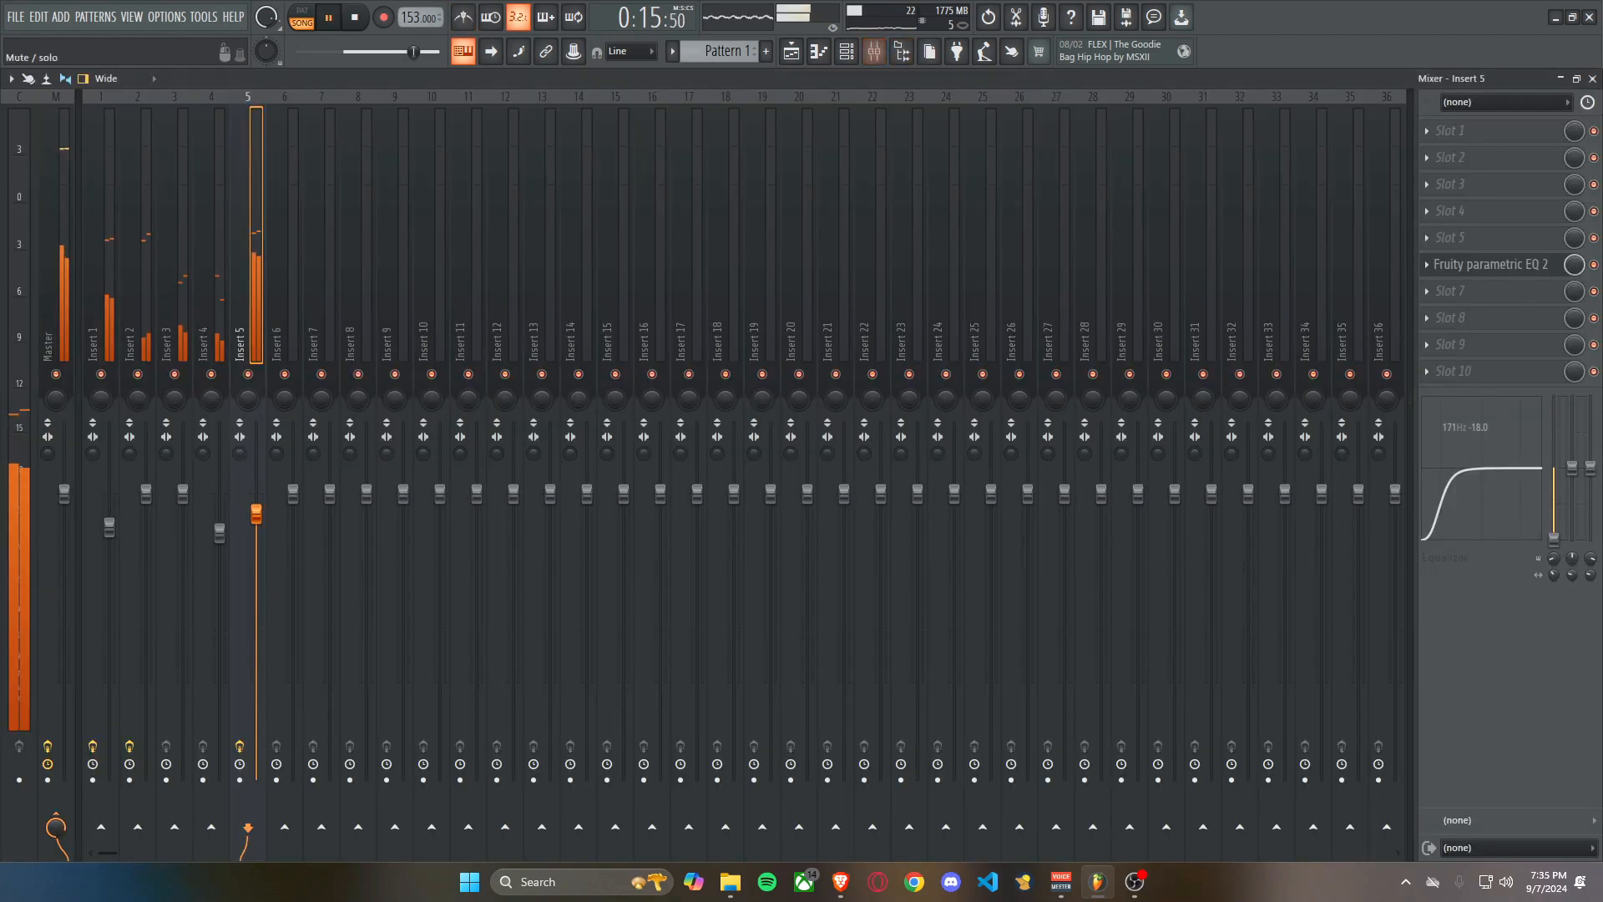
key(space)
click(1453, 371)
click(1491, 265)
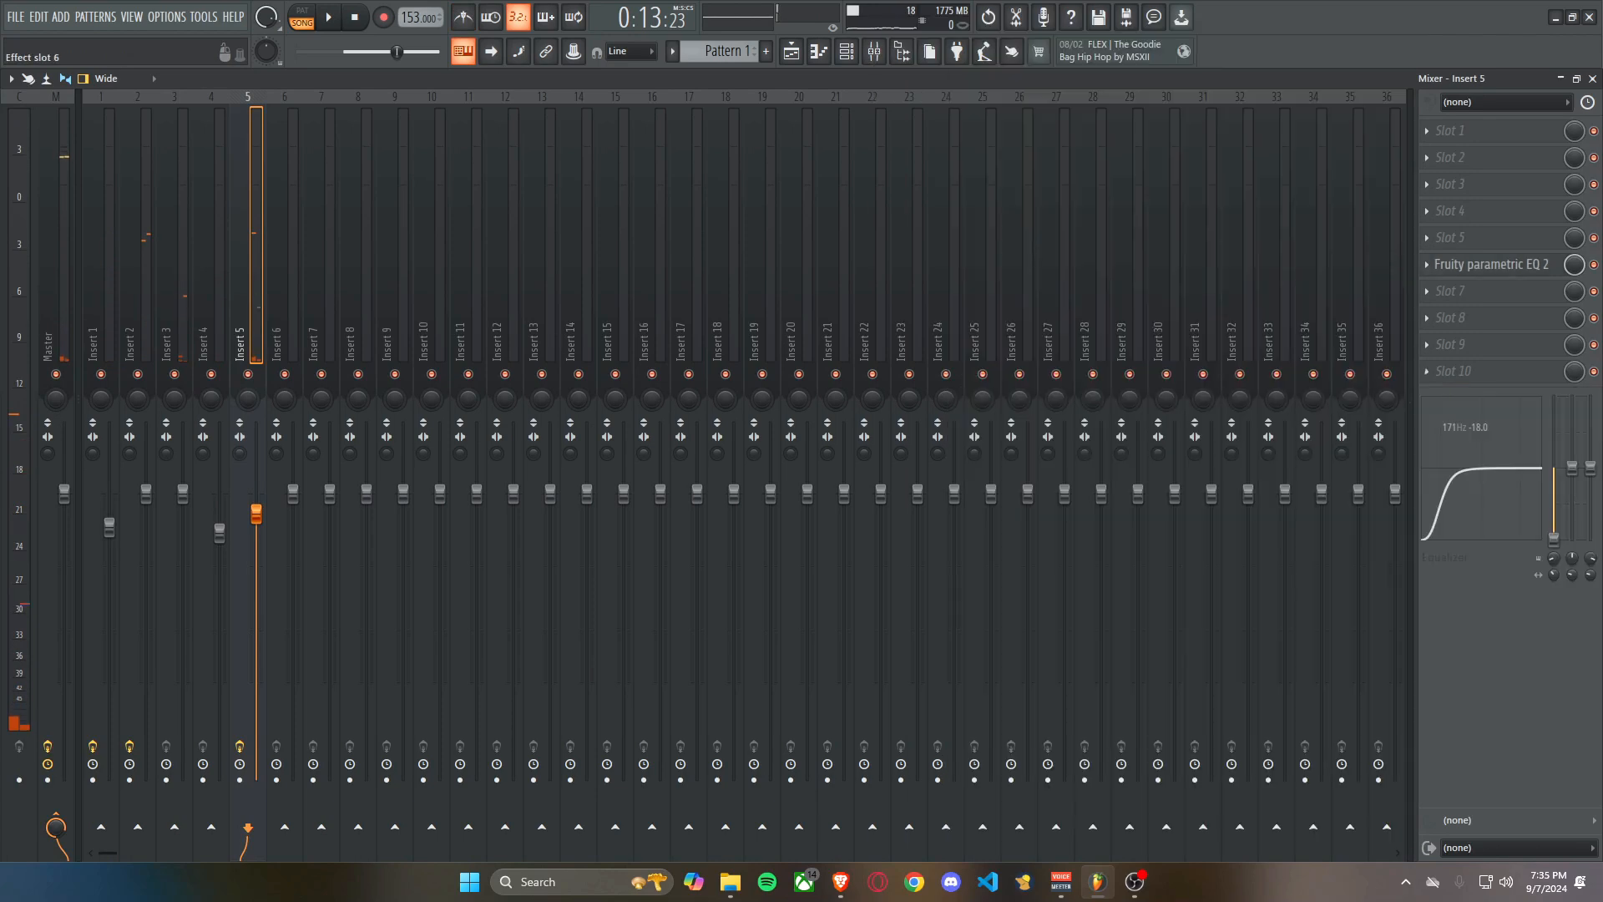
click(1491, 265)
key(space)
drag(144, 319, 193, 319)
key(space)
key(space)
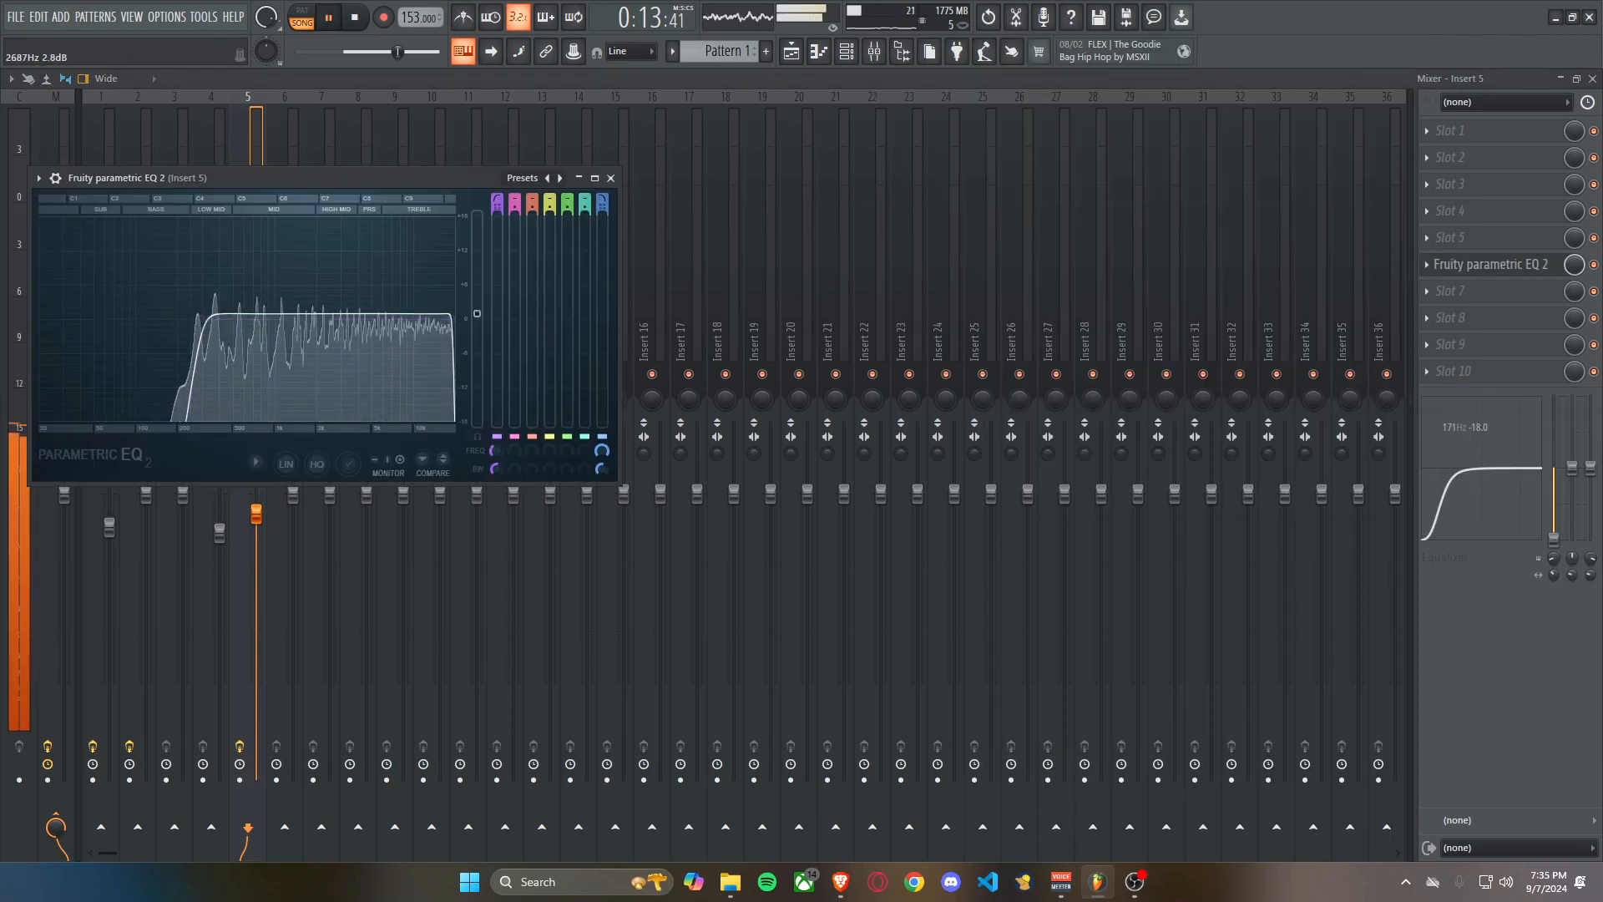
key(Escape)
drag(256, 513, 256, 571)
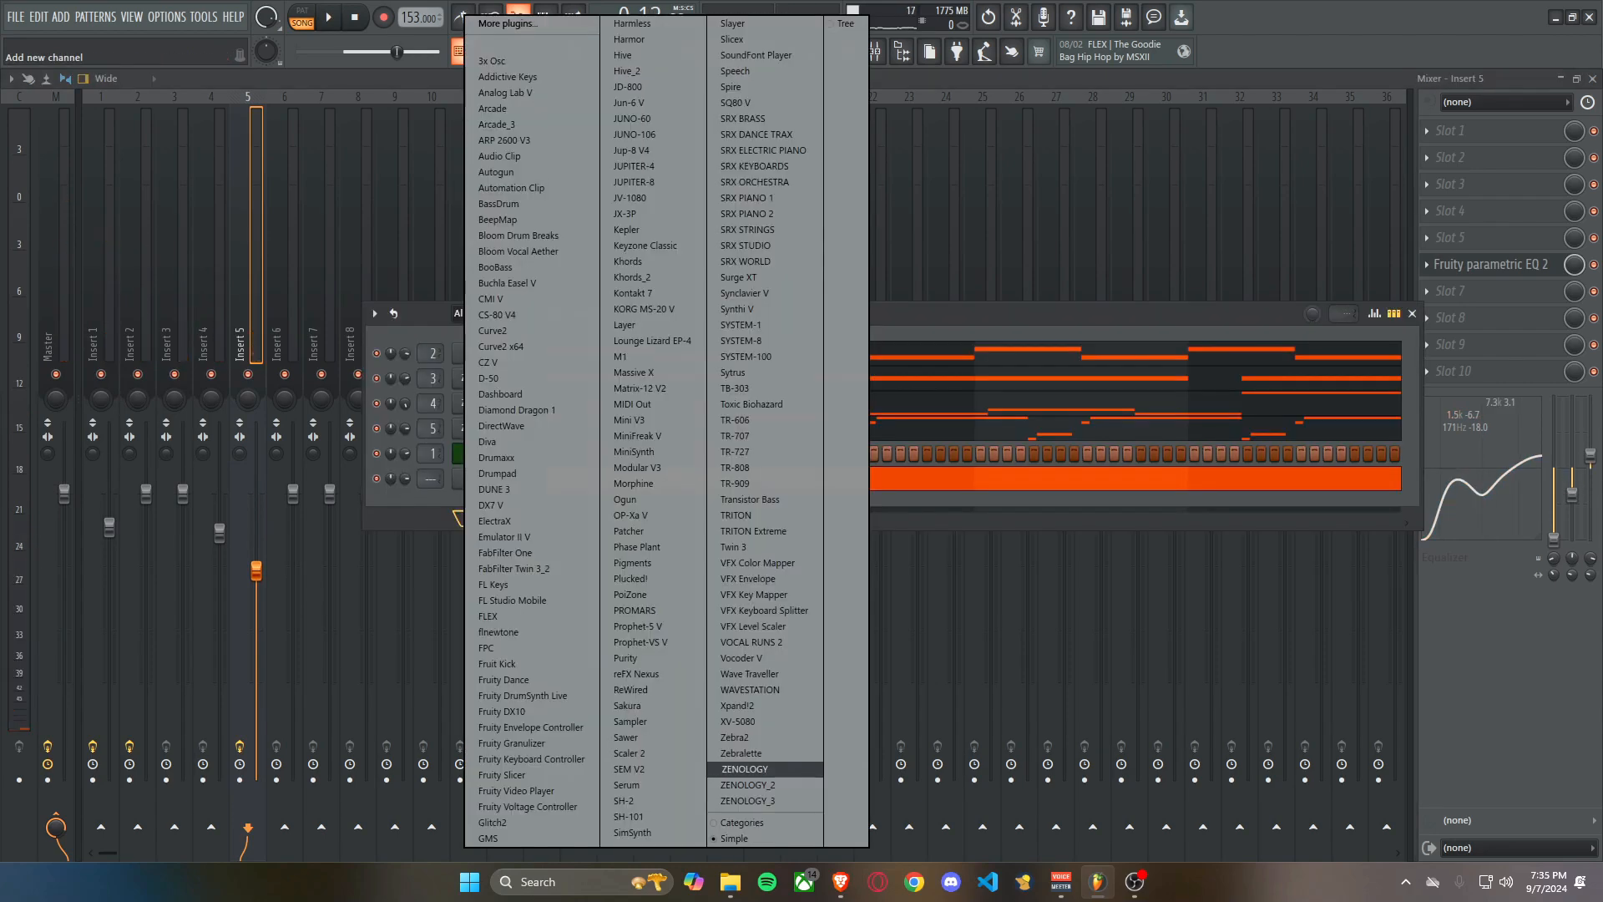
Add a ZENOLOGY channel below Sampler and replace it with reFX Nexus.
click(745, 769)
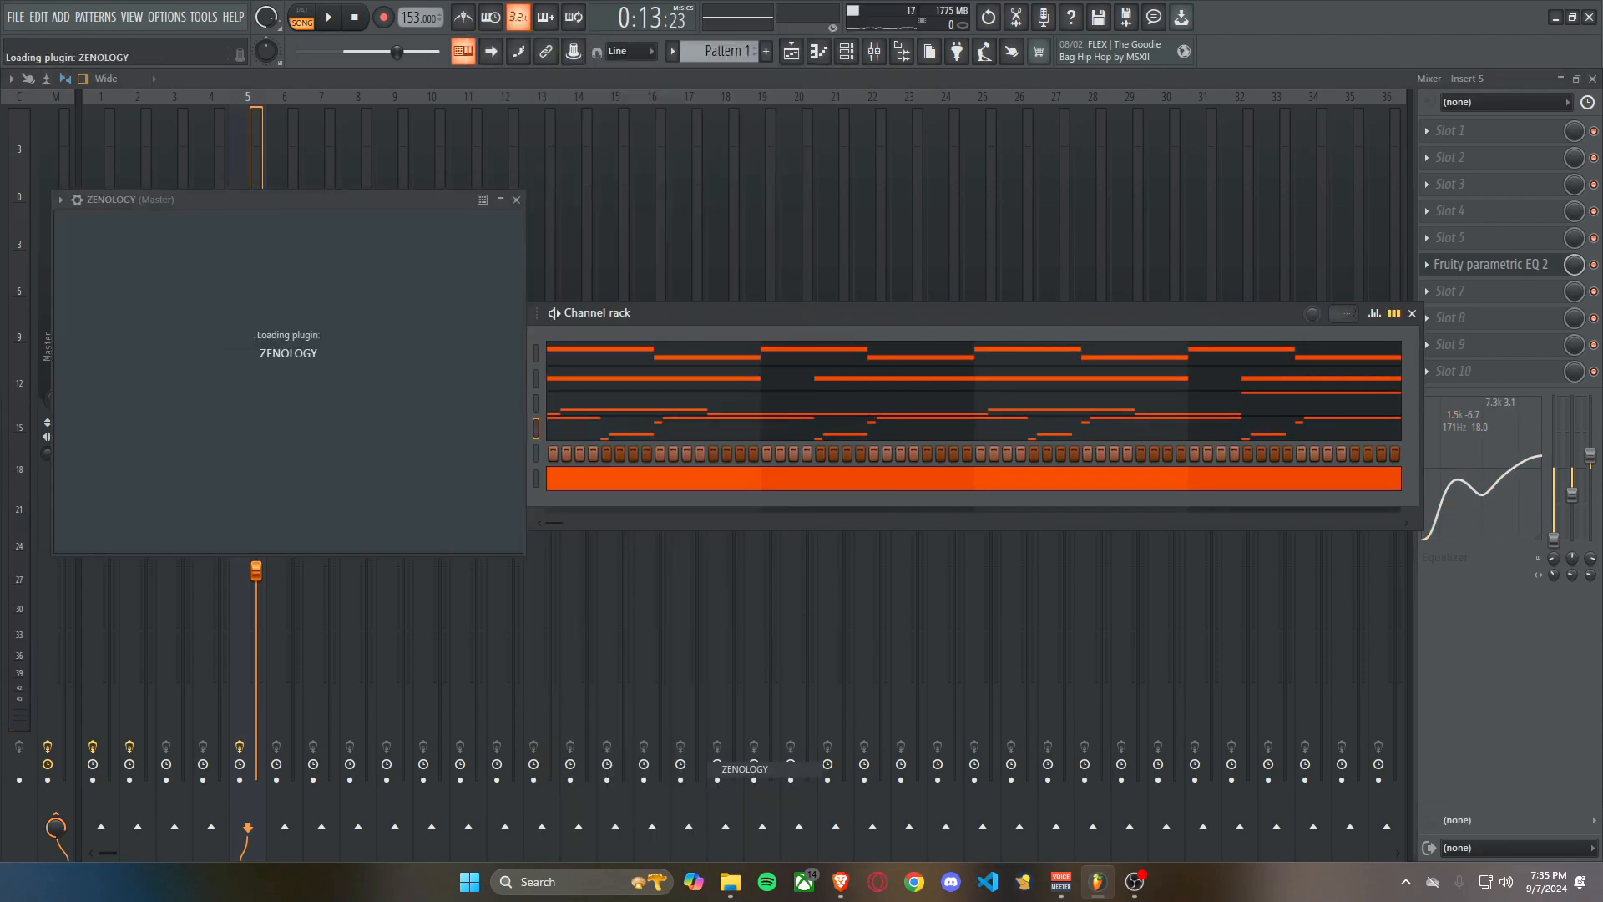
right_click(525, 500)
mouse_move(577, 630)
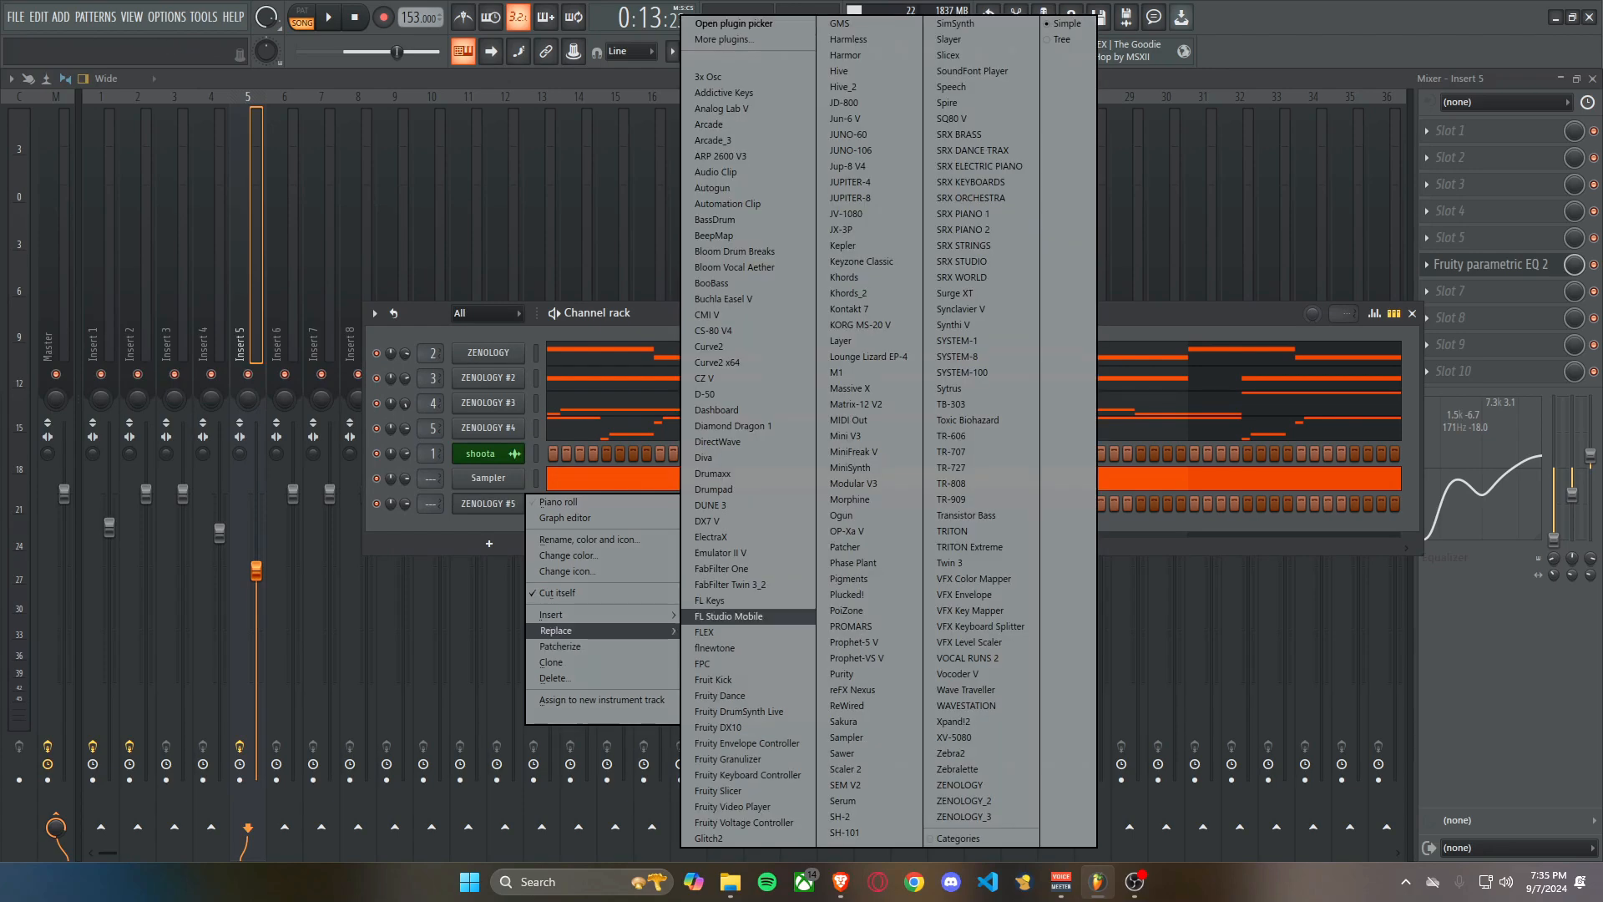
click(851, 690)
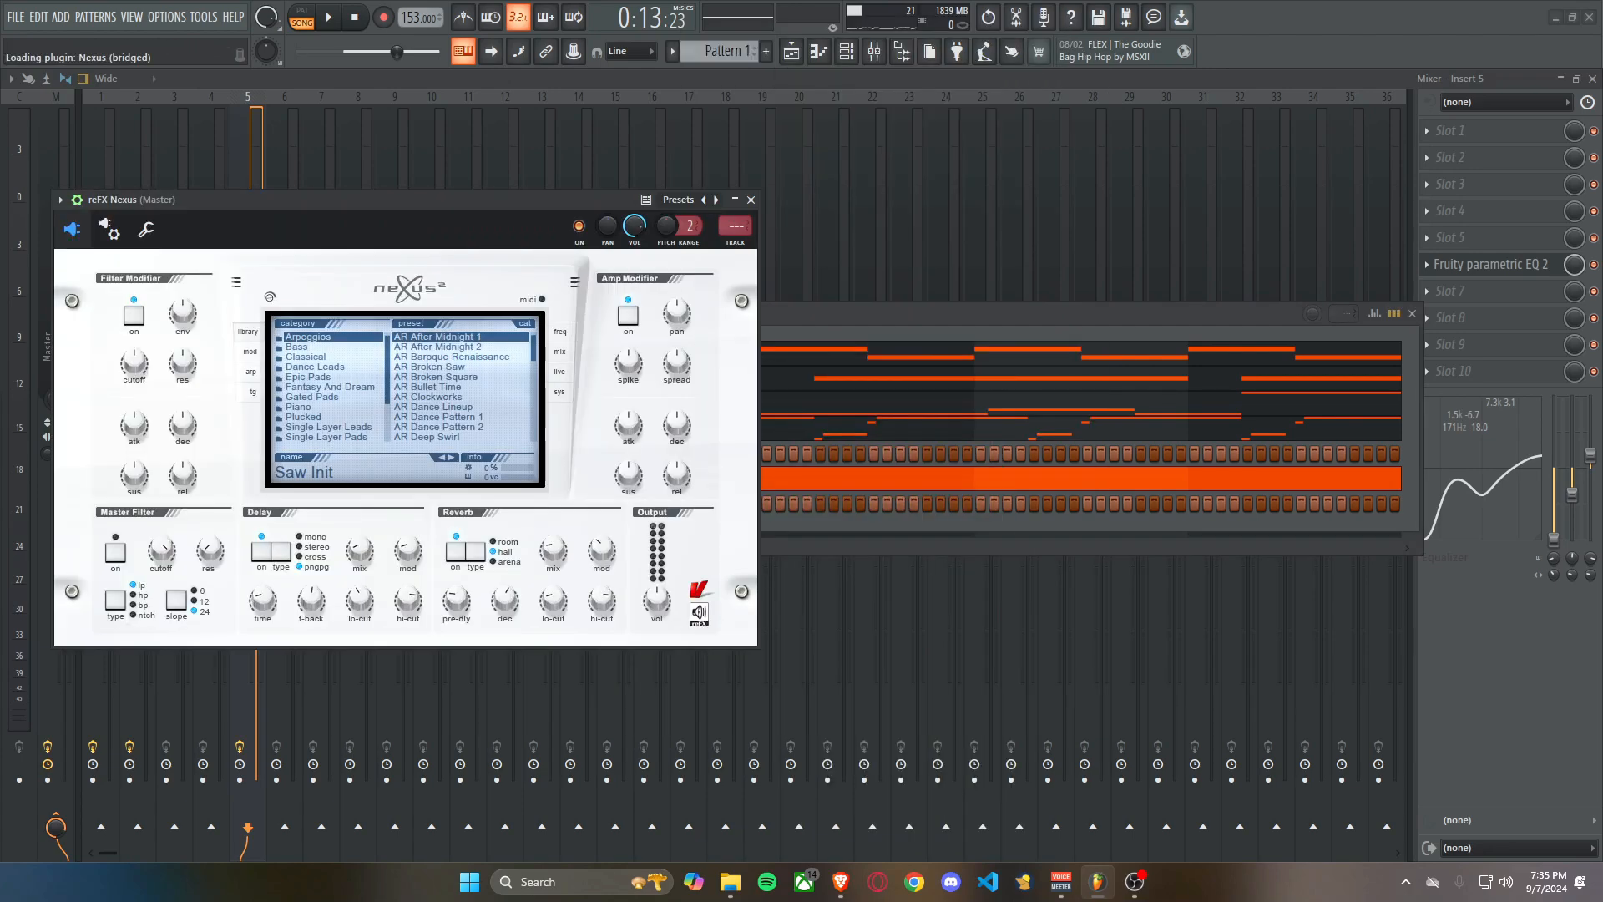
Load the PD Calm down preset from Epic Pads in reFX Nexus and route the channel to mixer insert 6.
click(453, 360)
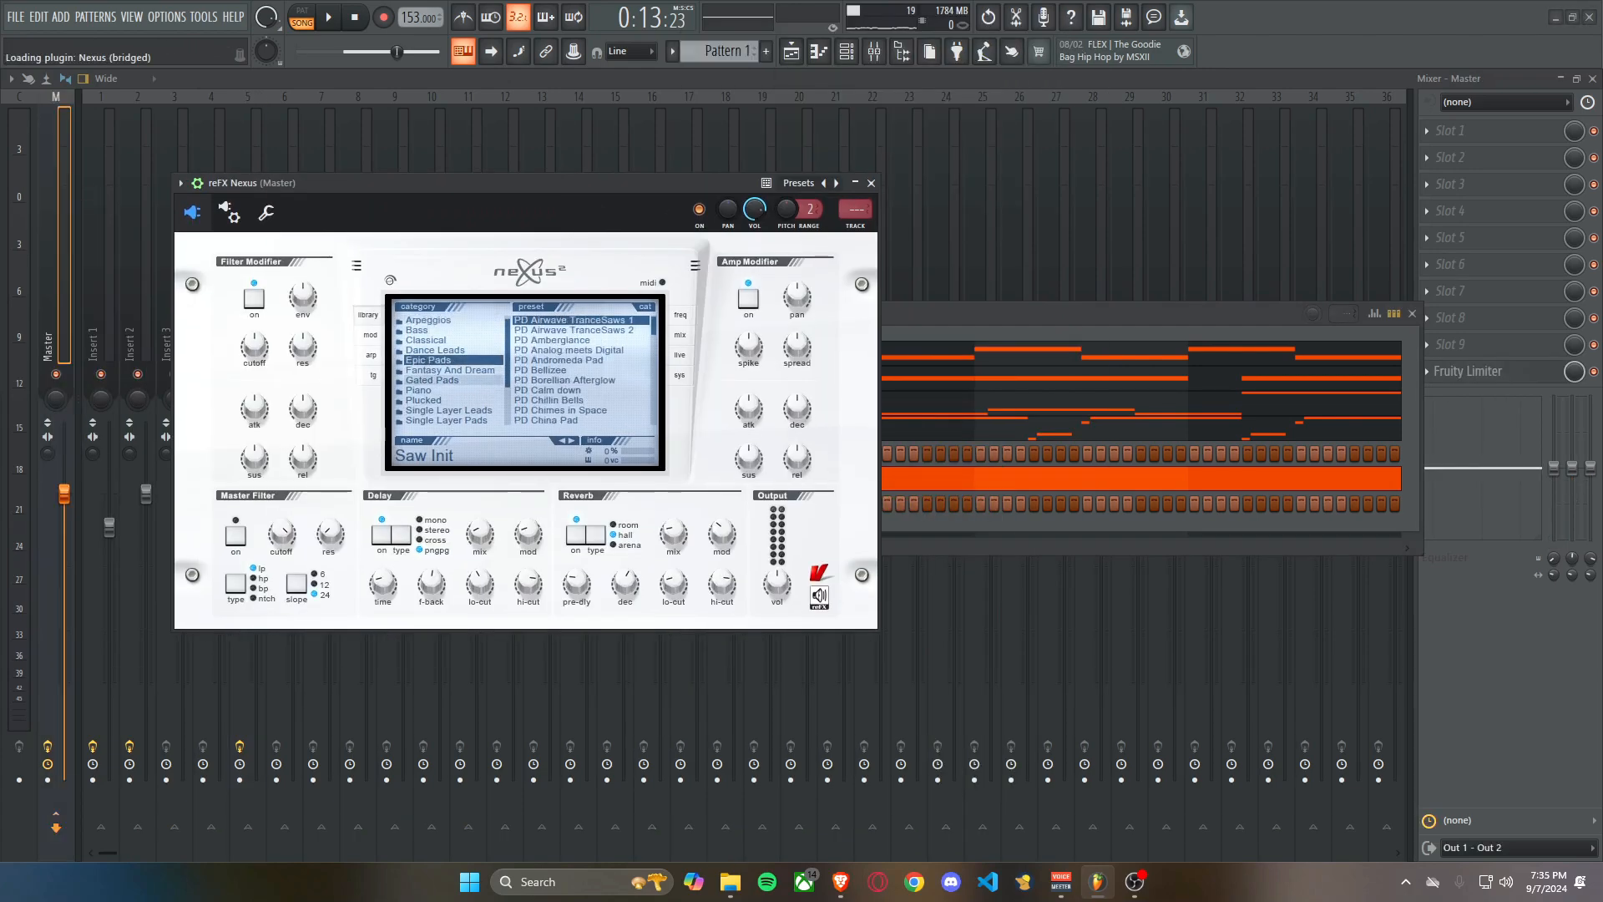
click(568, 390)
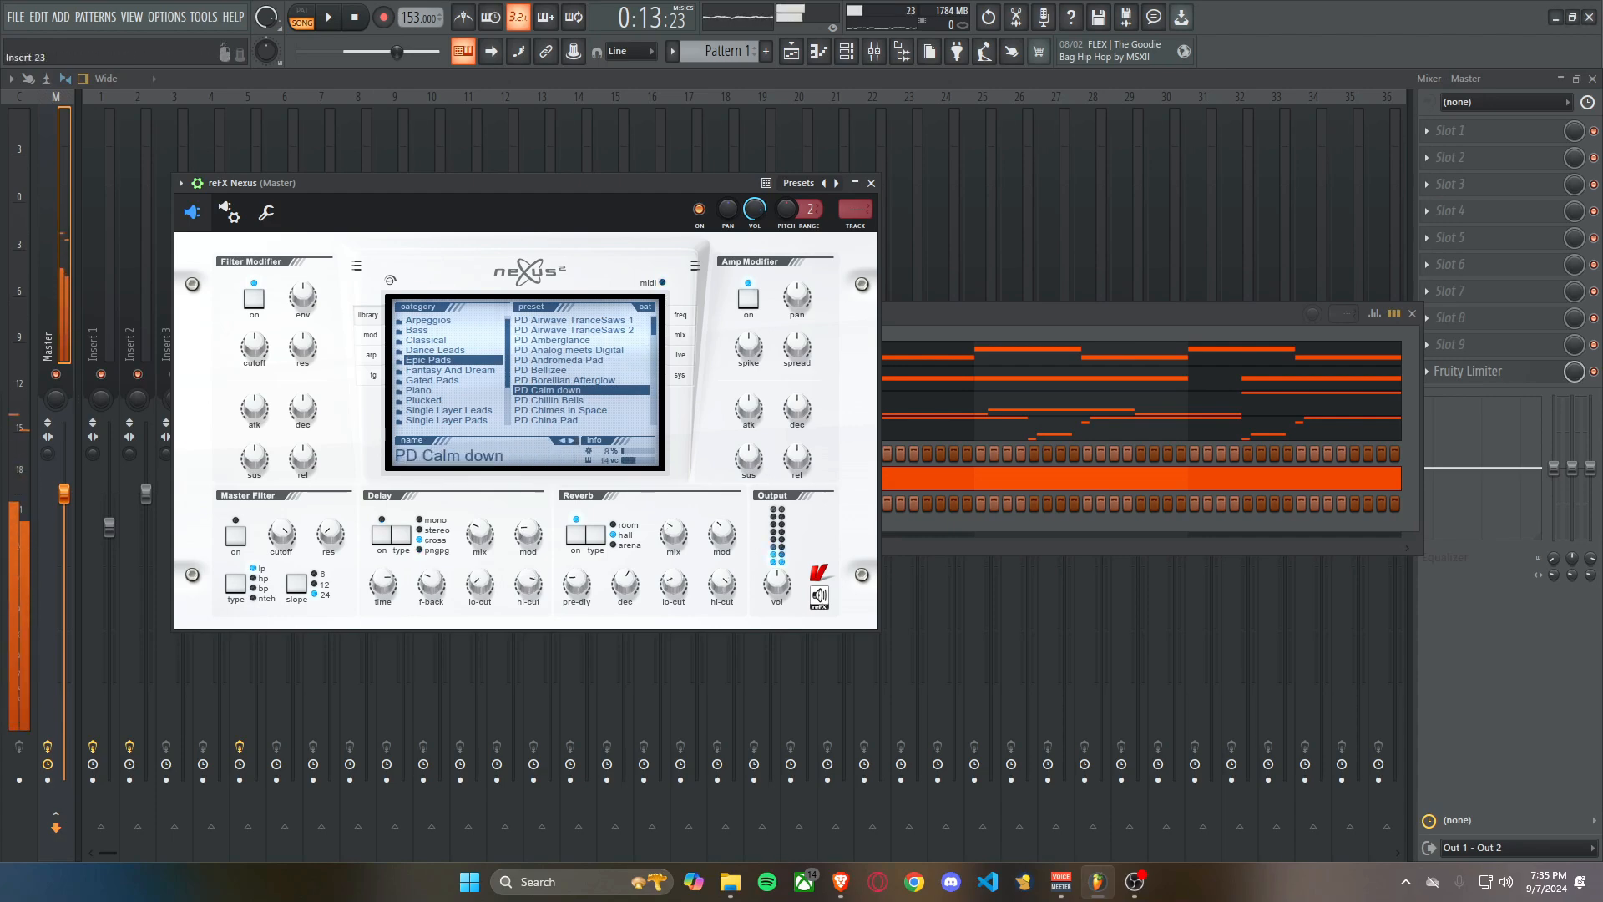
click(871, 183)
scroll(430, 503, up, 6)
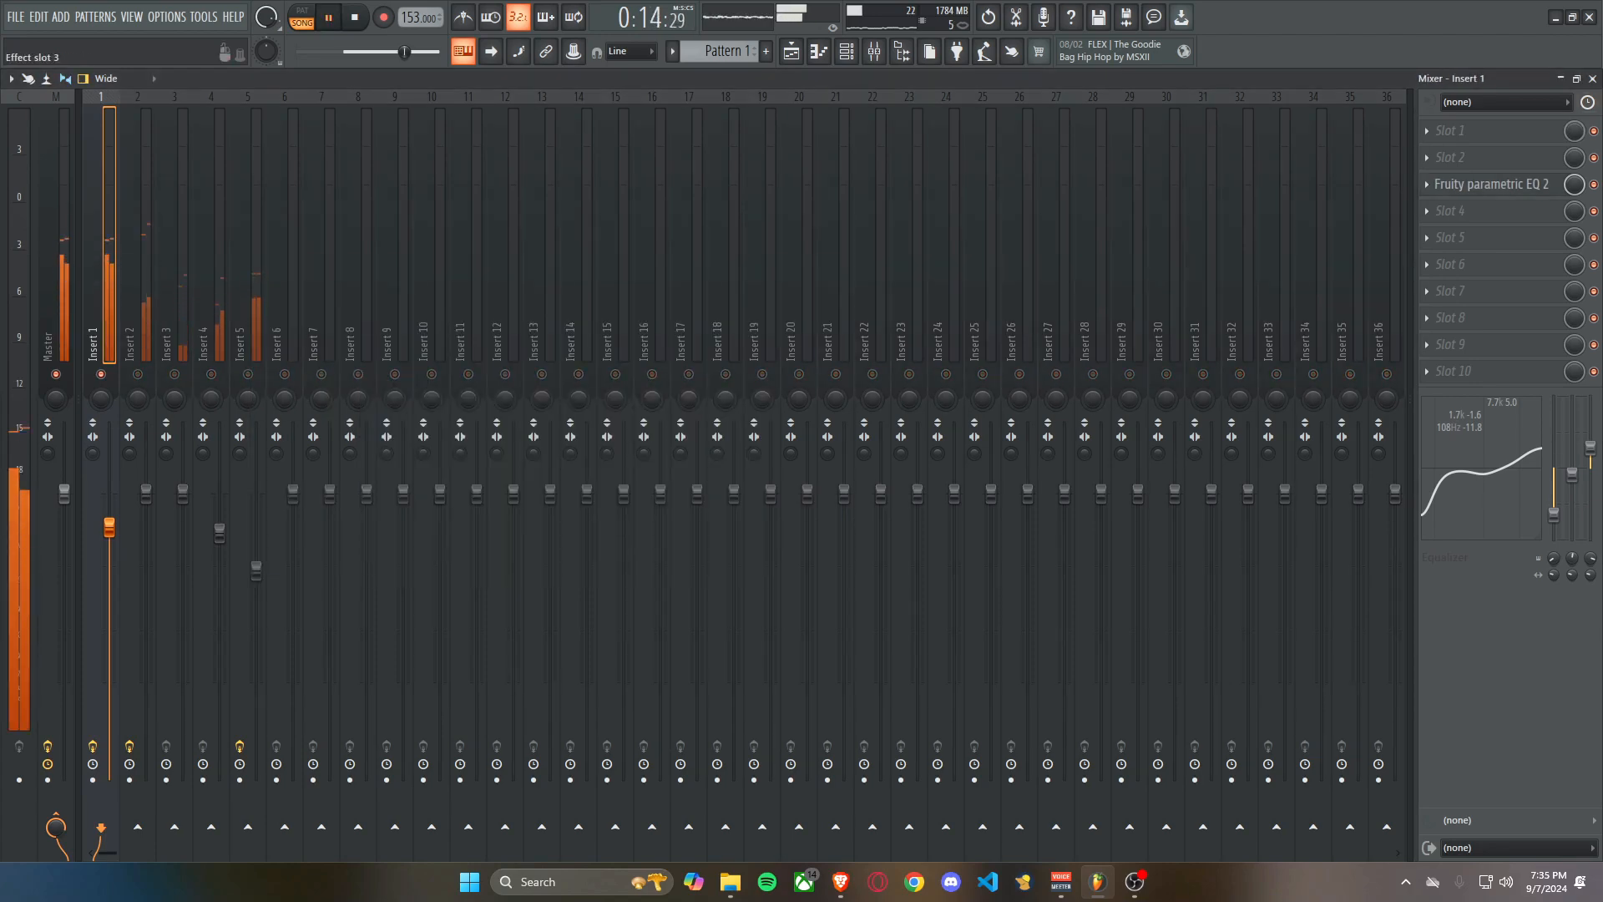
Fine-tune the low cut in soloed mixer insert 1's Fruity parametric EQ 2, and unsolo the insert.
click(1490, 184)
mouse_move(403, 408)
mouse_down()
mouse_move(309, 408)
mouse_move(404, 407)
mouse_up()
key(space)
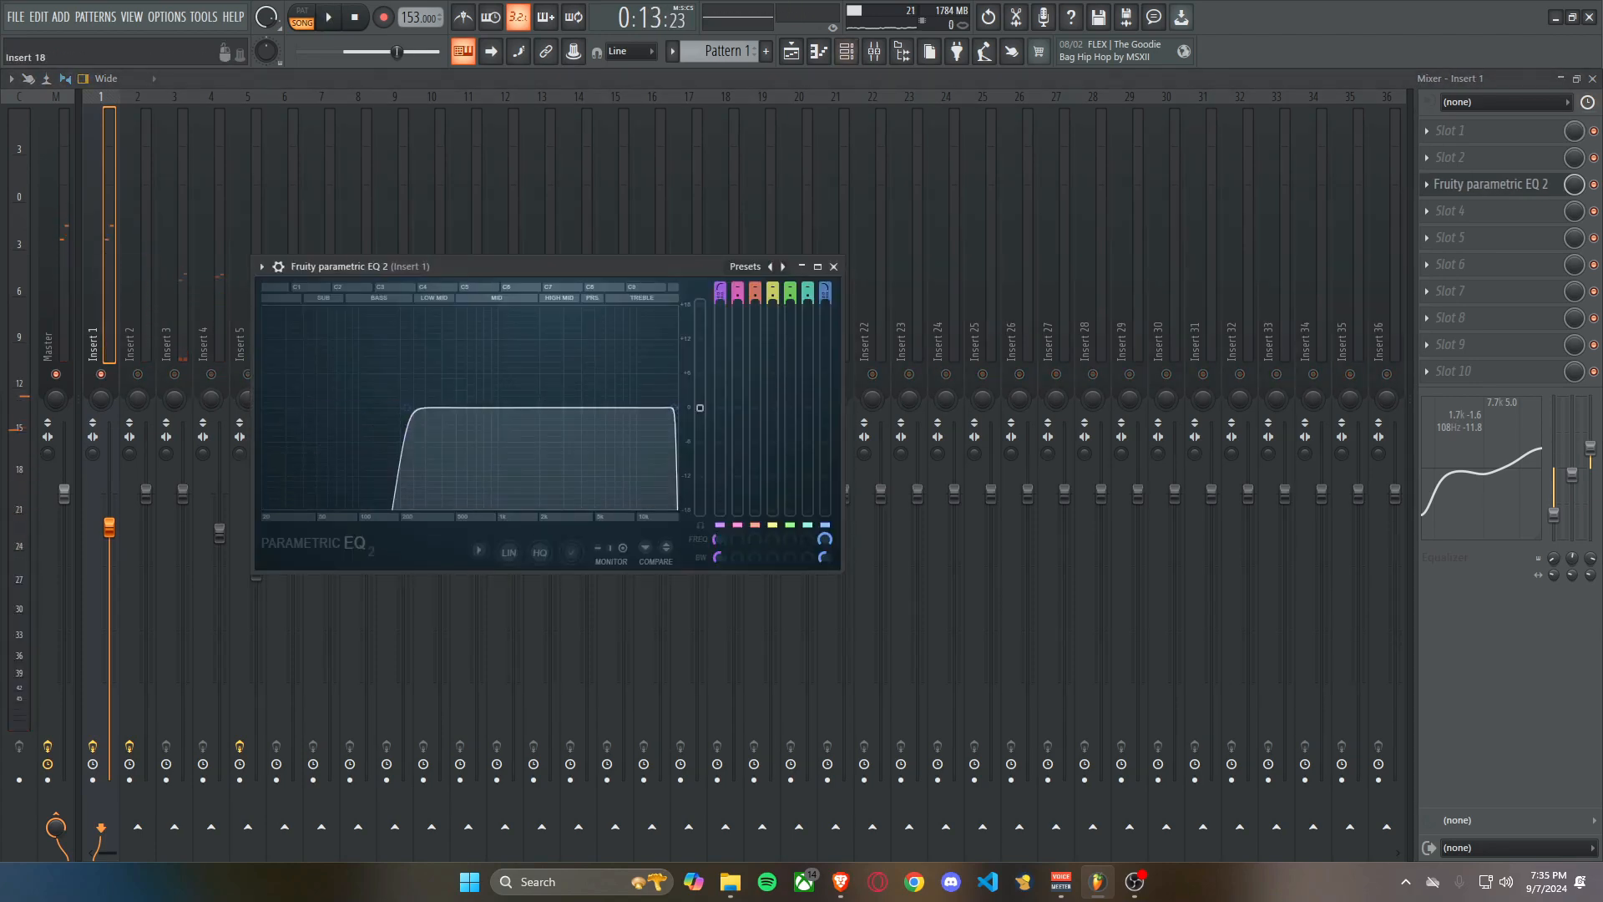
click(833, 266)
click(847, 52)
right_click(101, 374)
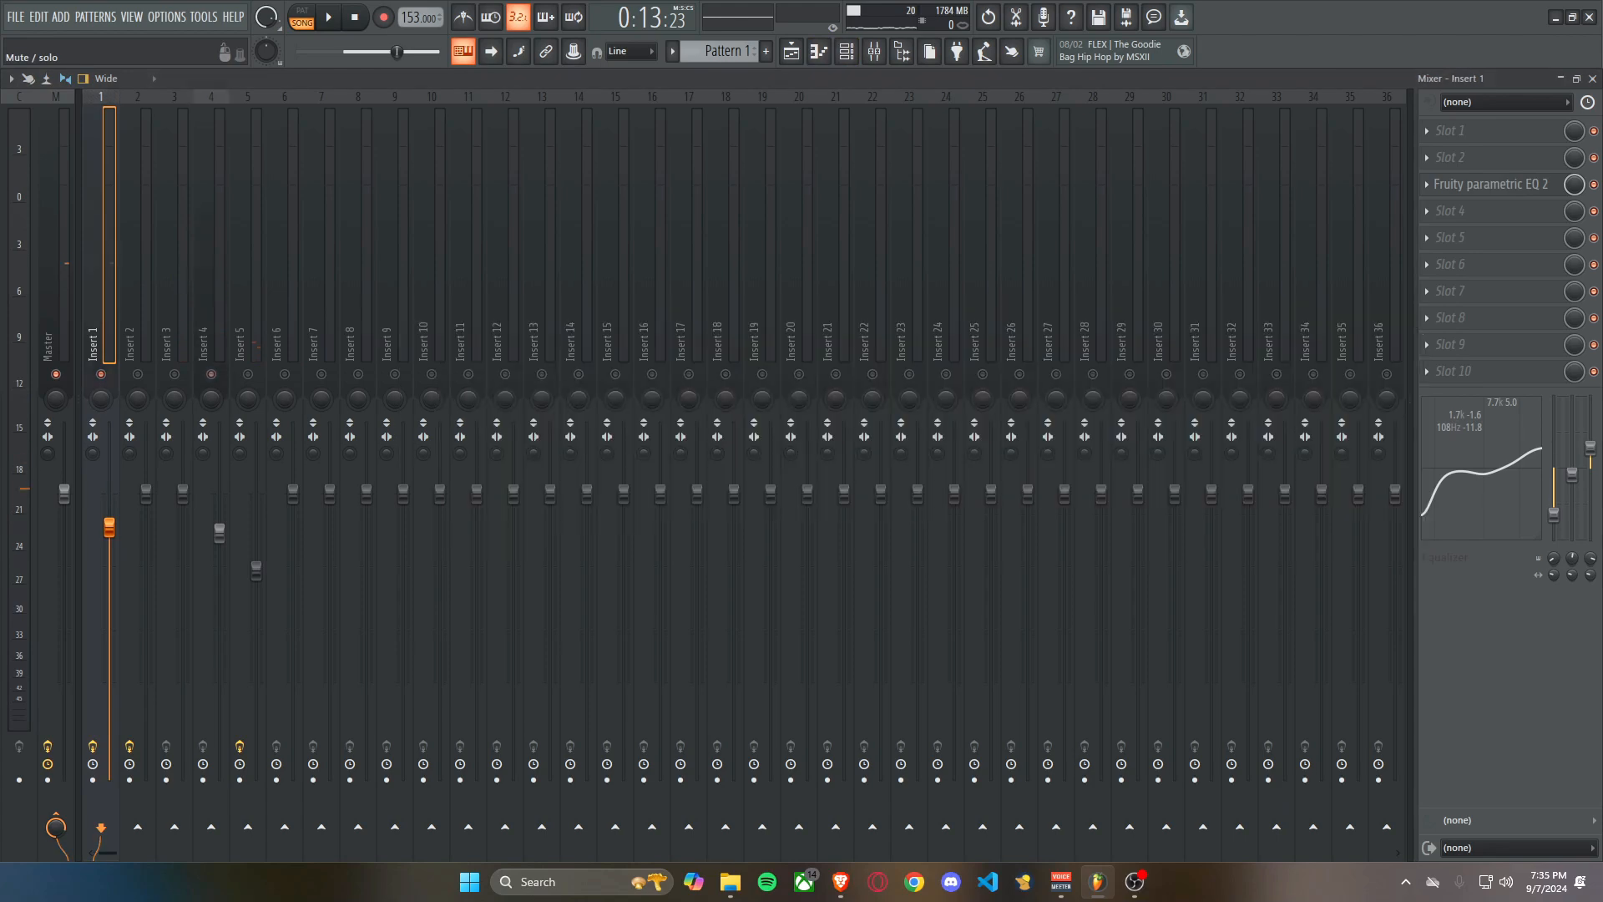
Place a C#6, E6 and G#6 chord at the start of bar 1 in reFX Nexus's piano roll and play it.
click(847, 51)
right_click(519, 501)
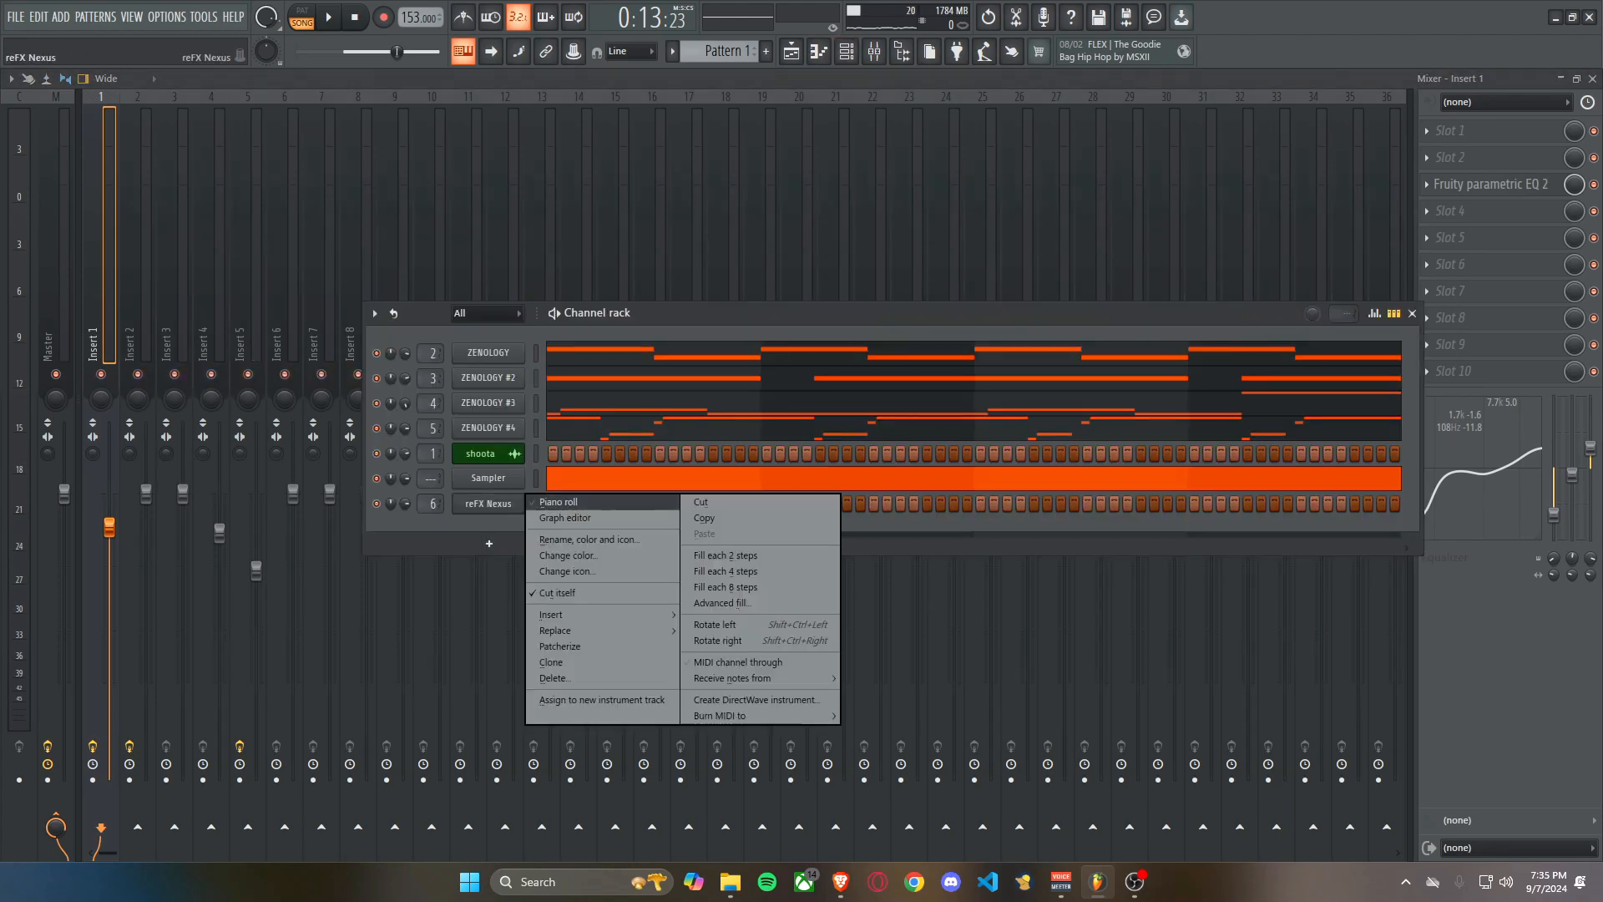
click(558, 502)
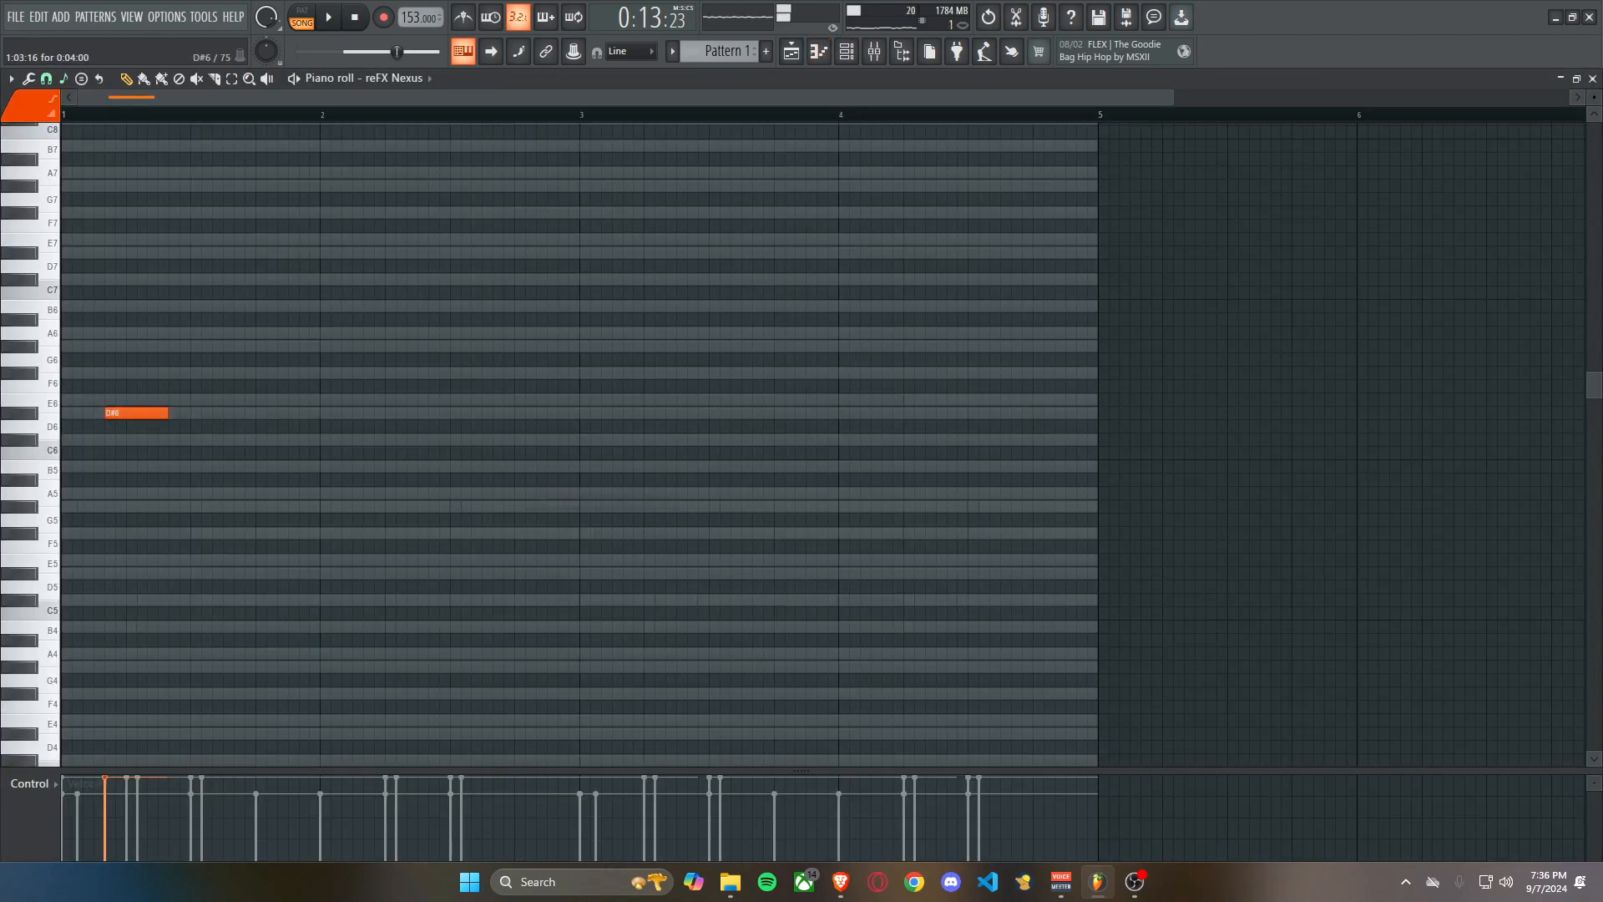
right_click(110, 413)
scroll(86, 386, up, 2)
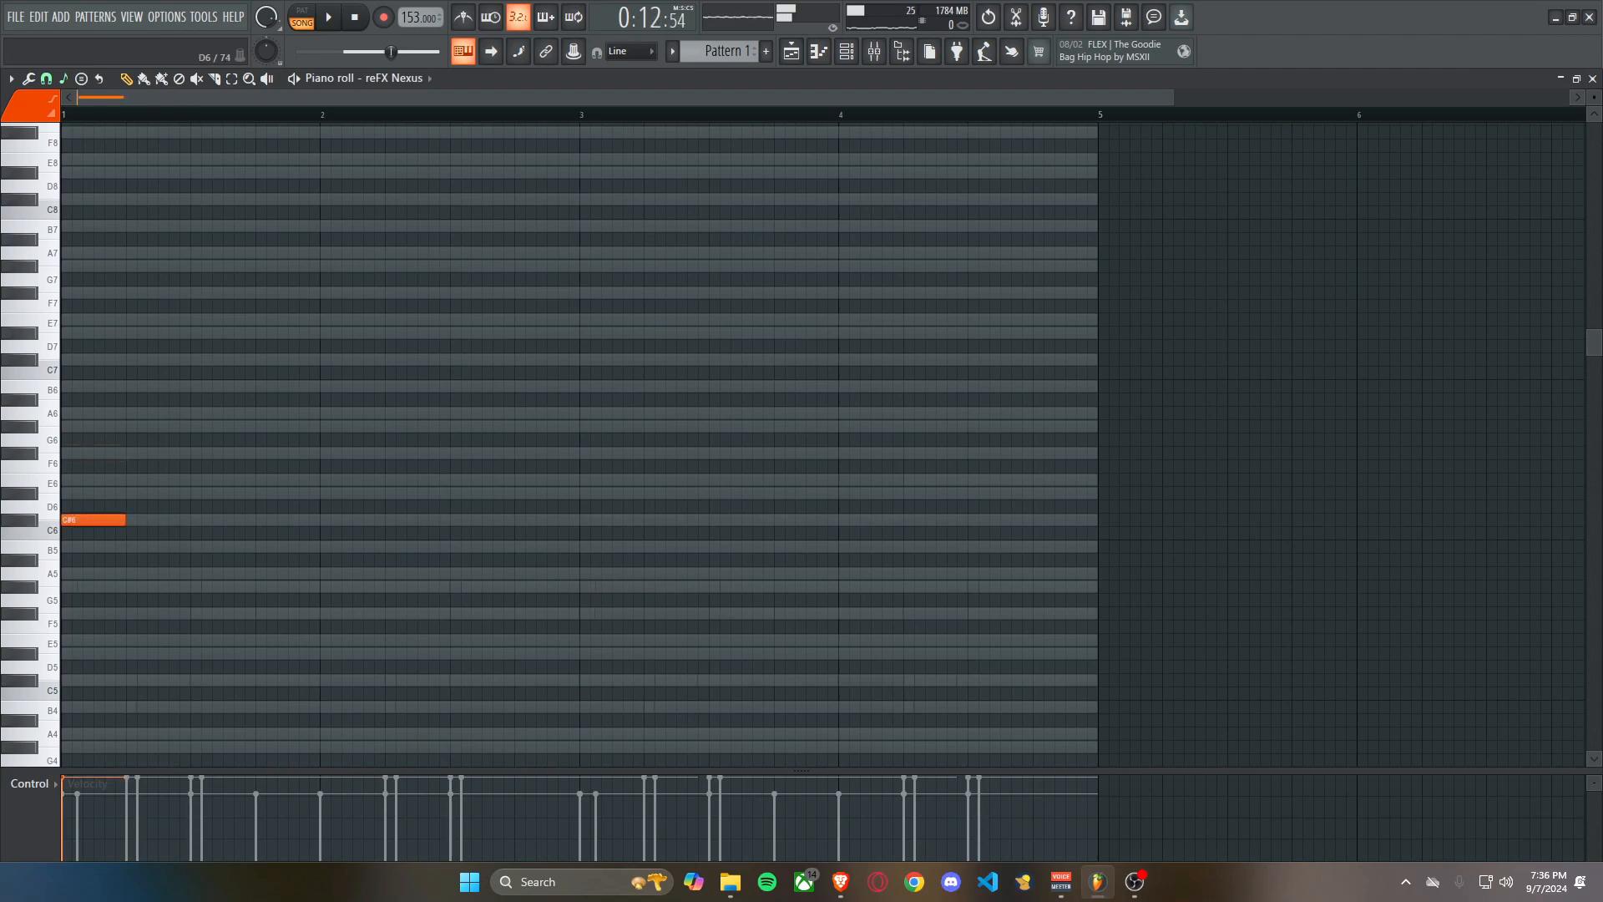
key(space)
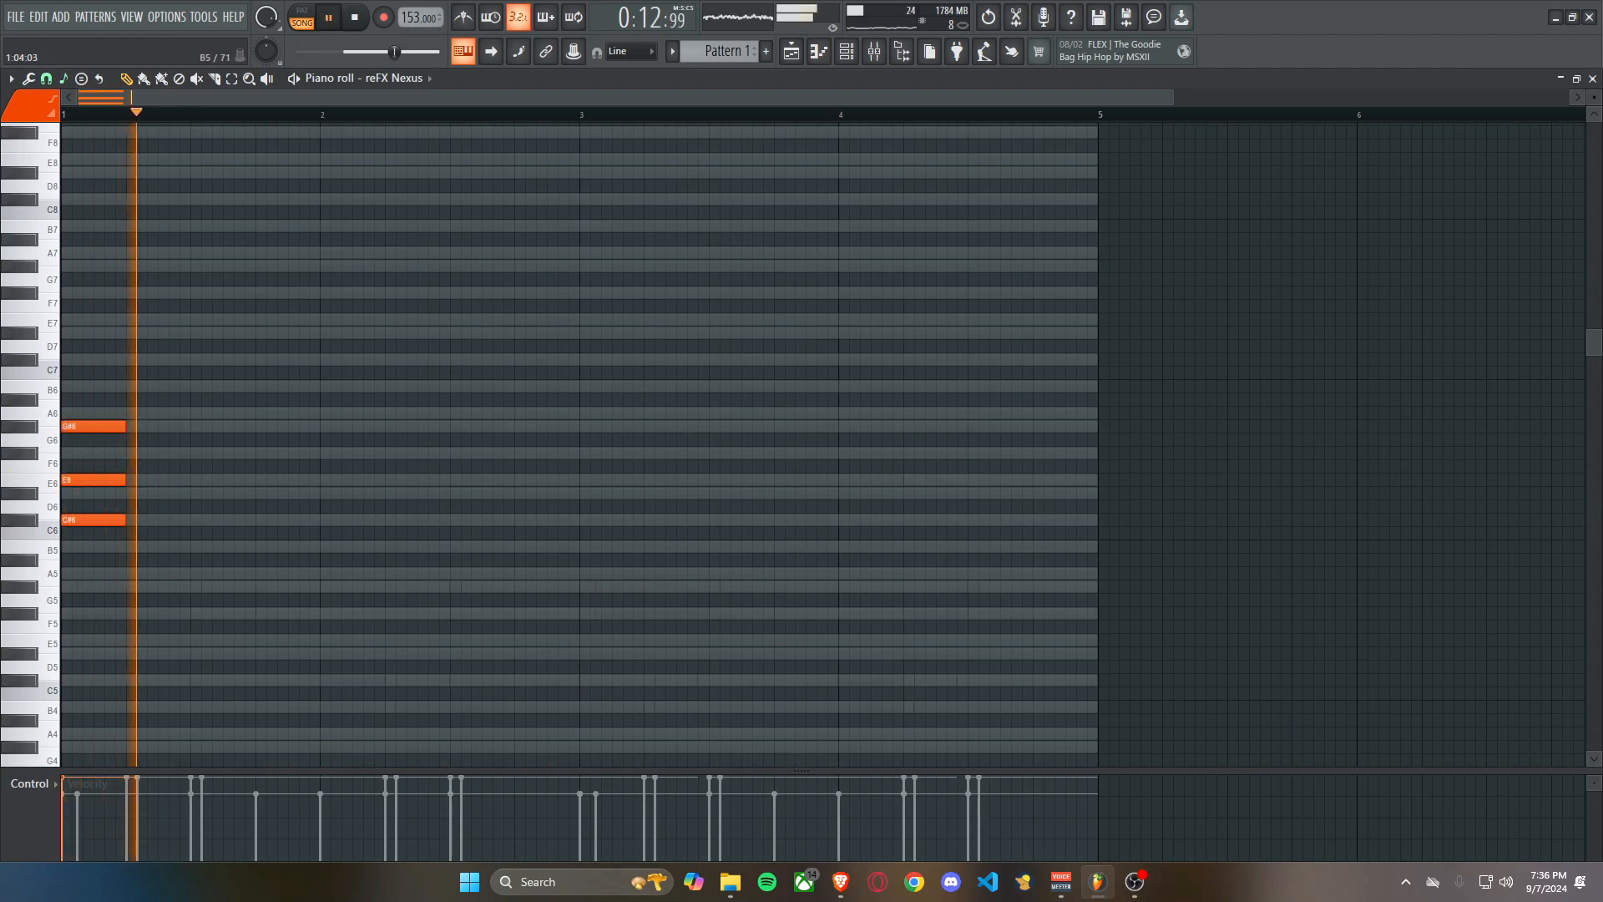
Stretch the C#6, E6 and G#6 chord across bars 1–2, duplicate it into bars 3–4 as G#5, B5 and D#6, and play it.
key(ctrl+a)
drag(126, 479, 605, 473)
key(space)
key(ctrl+b)
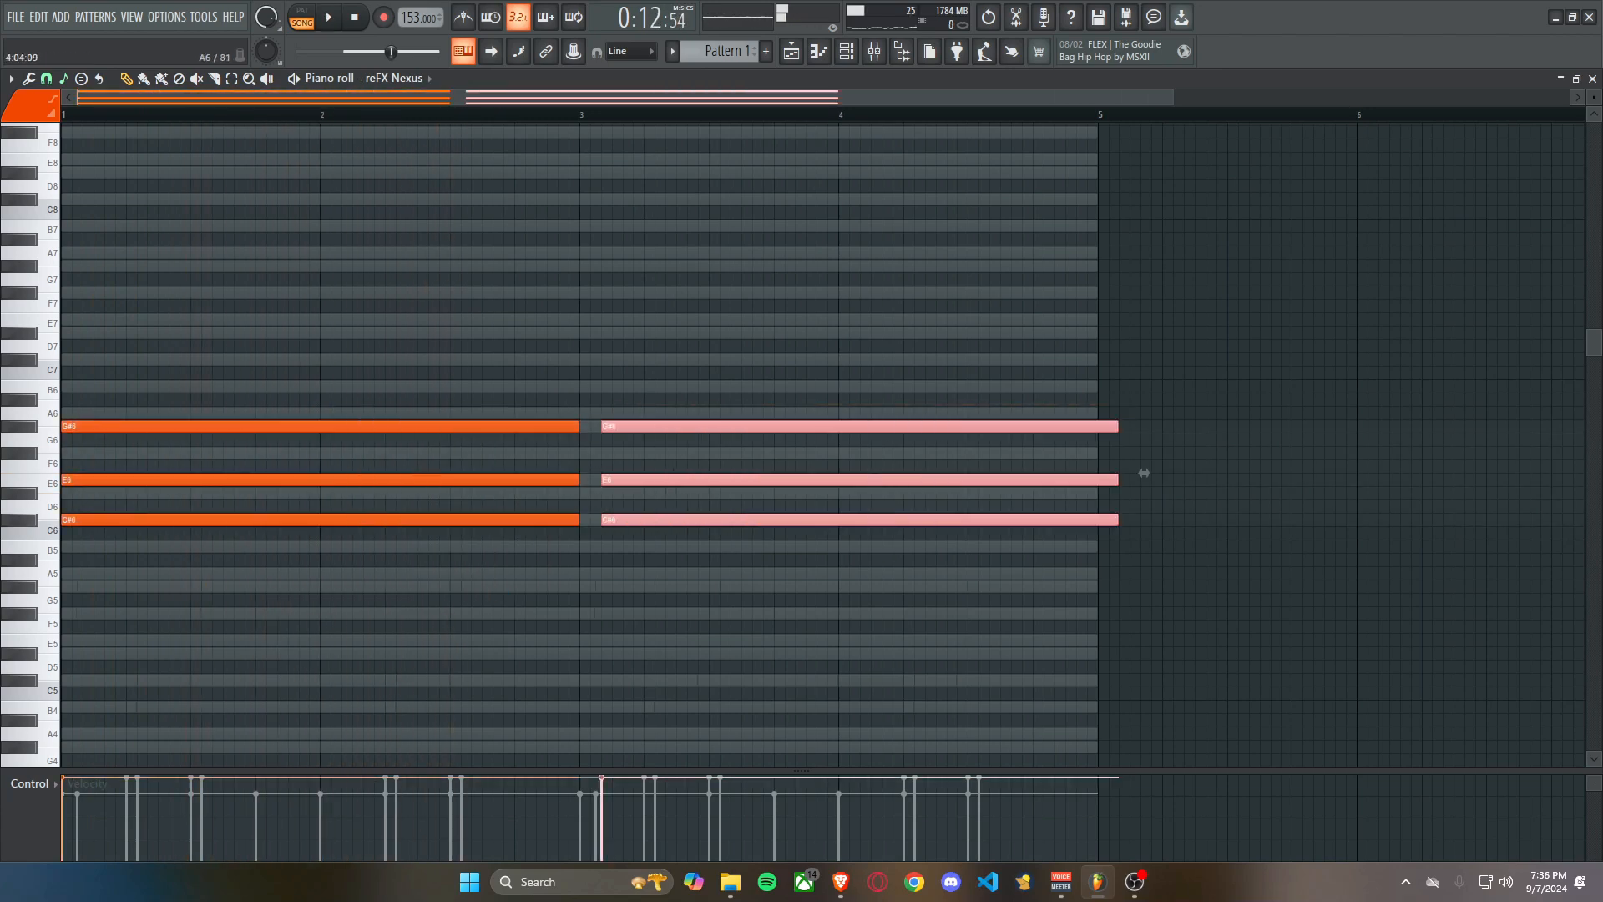
drag(1123, 473, 1123, 540)
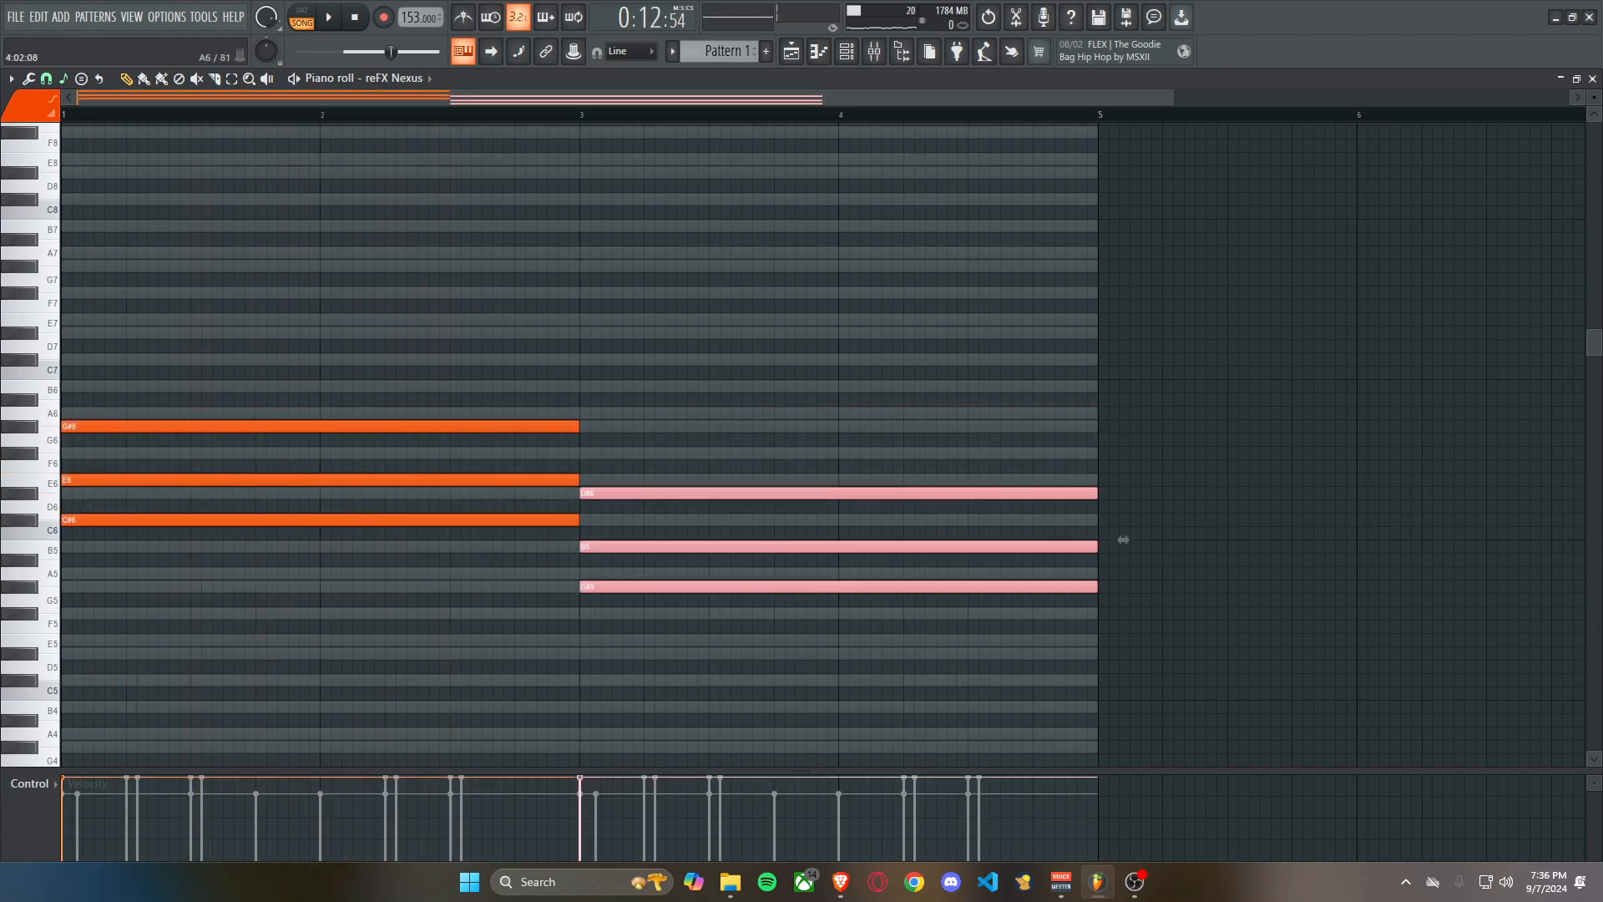
key(space)
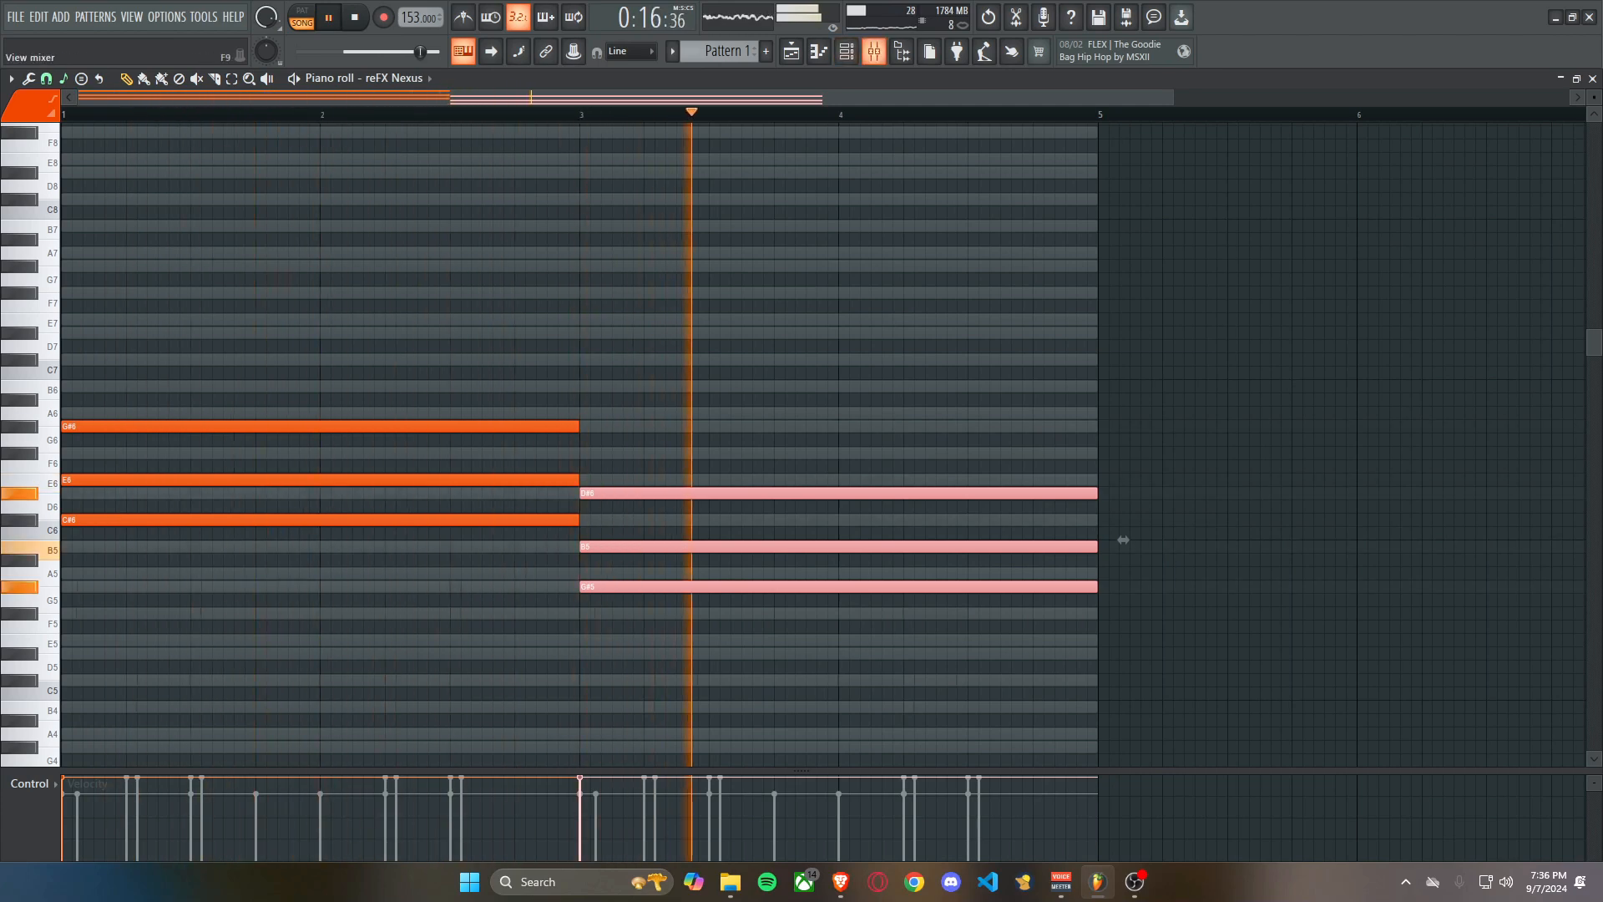
Lower mixer insert 6's fader and shape its track EQ with −18 dB at 123 Hz, −2.9 dB at 1.3 kHz and +4.6 dB at 7.3 kHz.
key(F9)
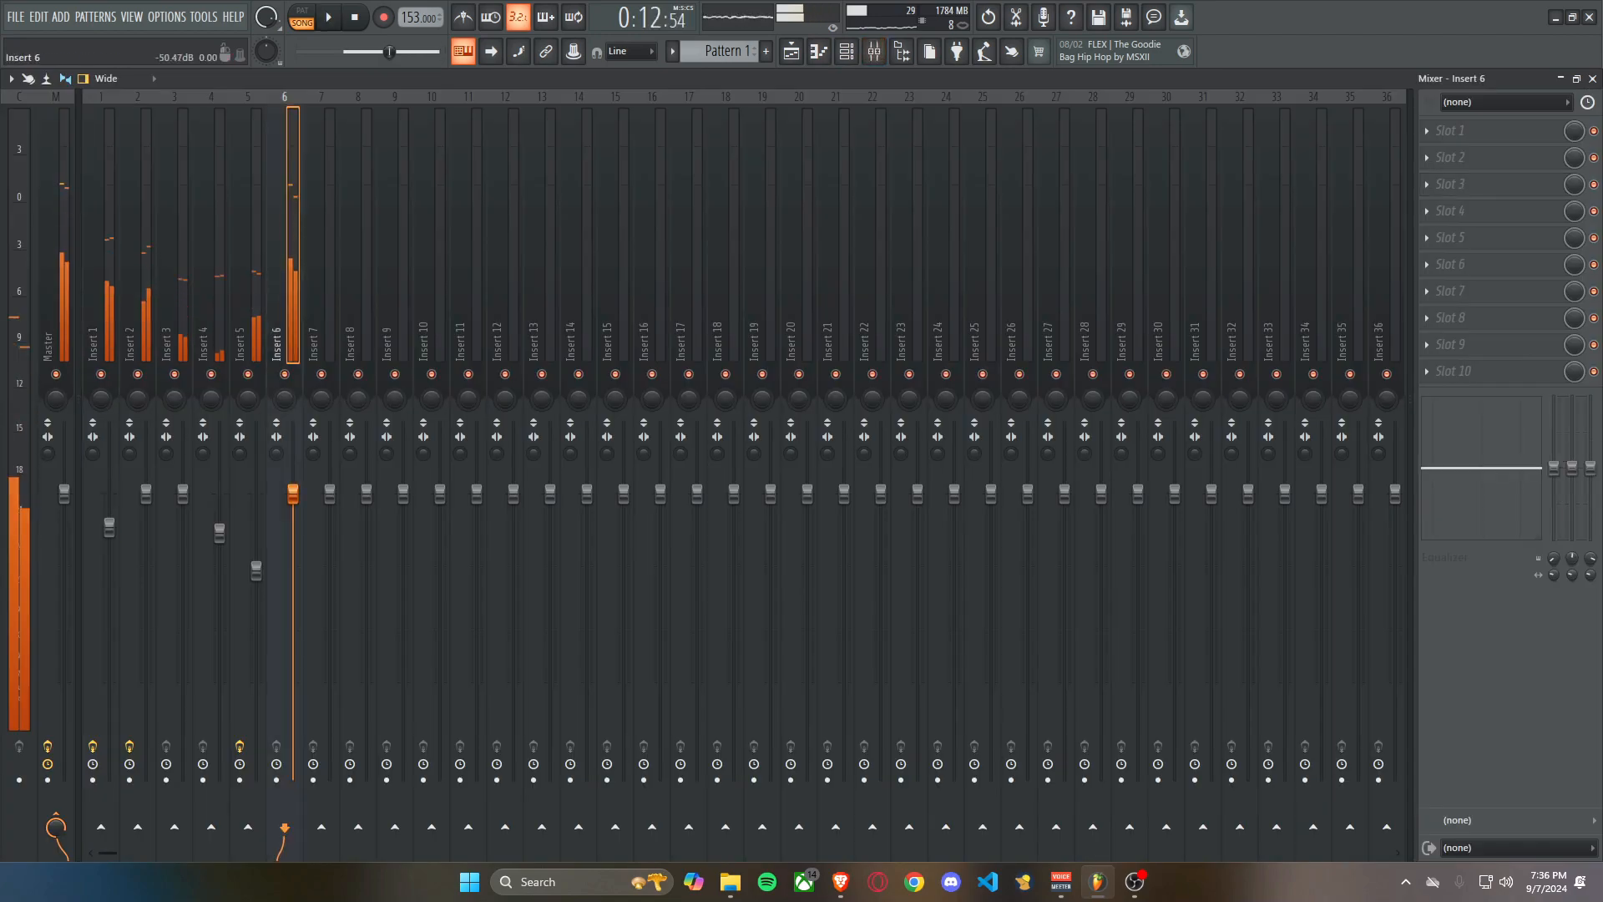
drag(293, 493, 293, 551)
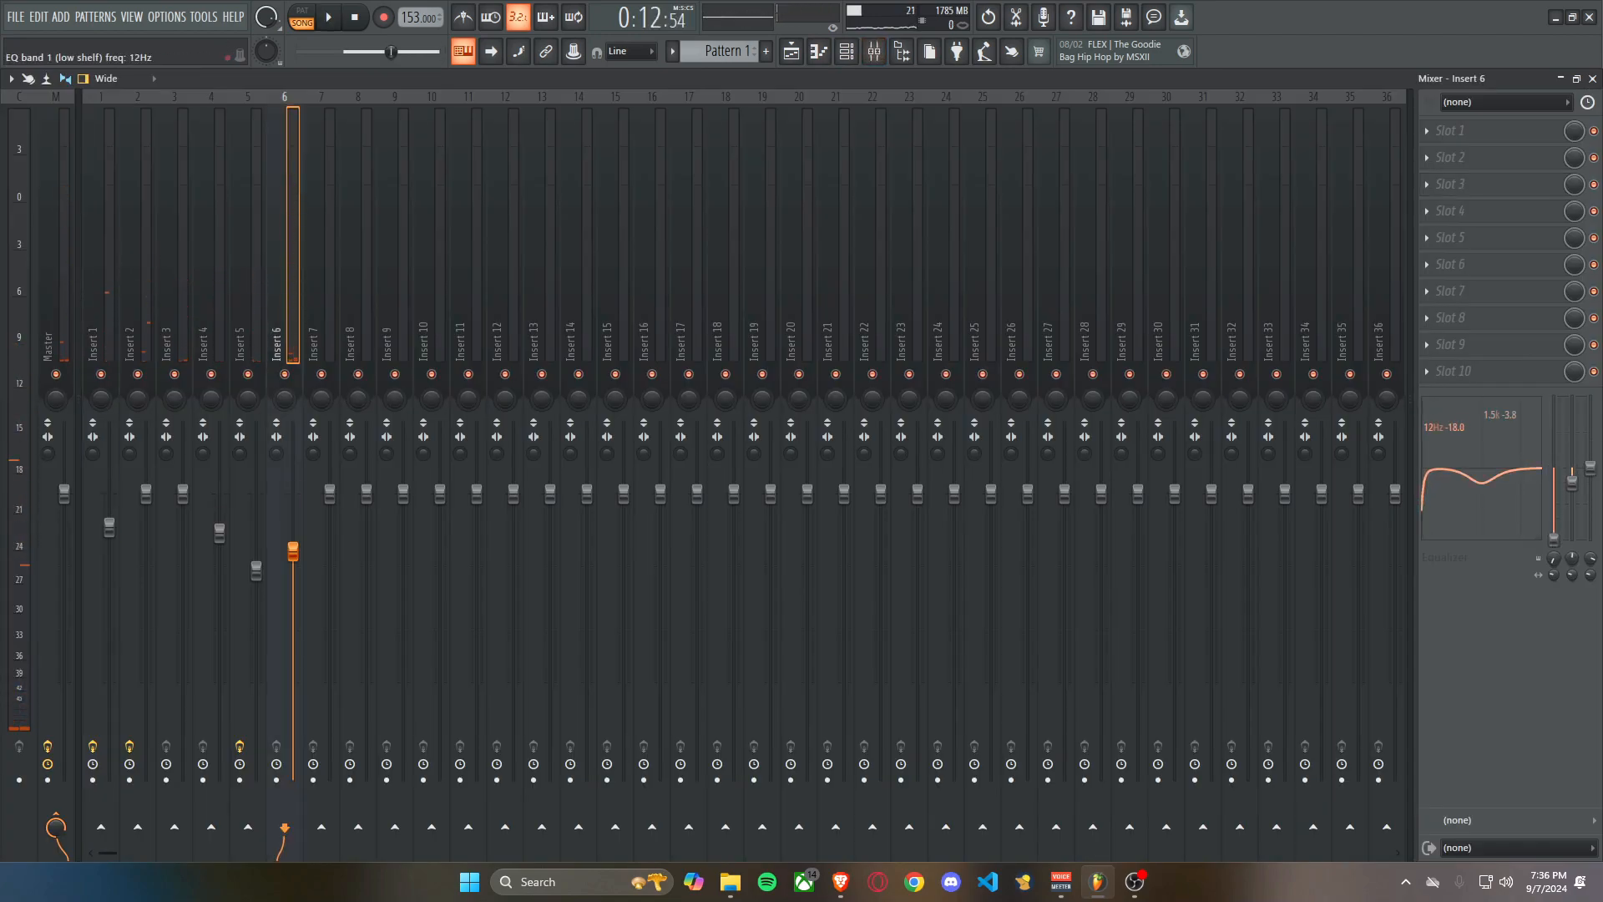
drag(293, 552, 293, 593)
key(space)
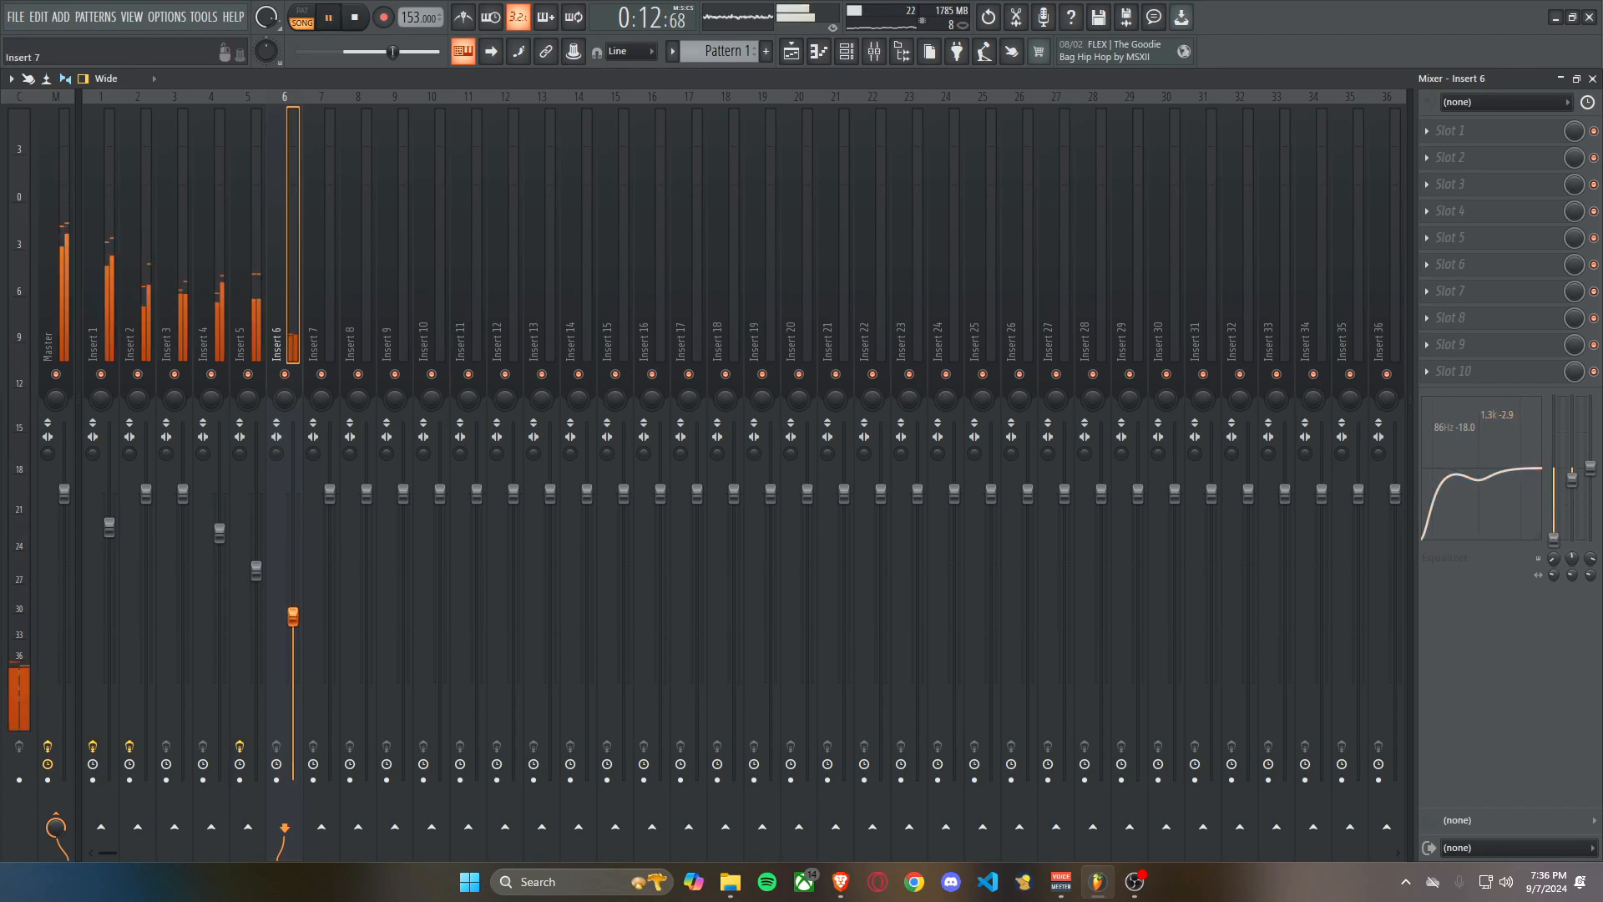
drag(1505, 468, 1510, 449)
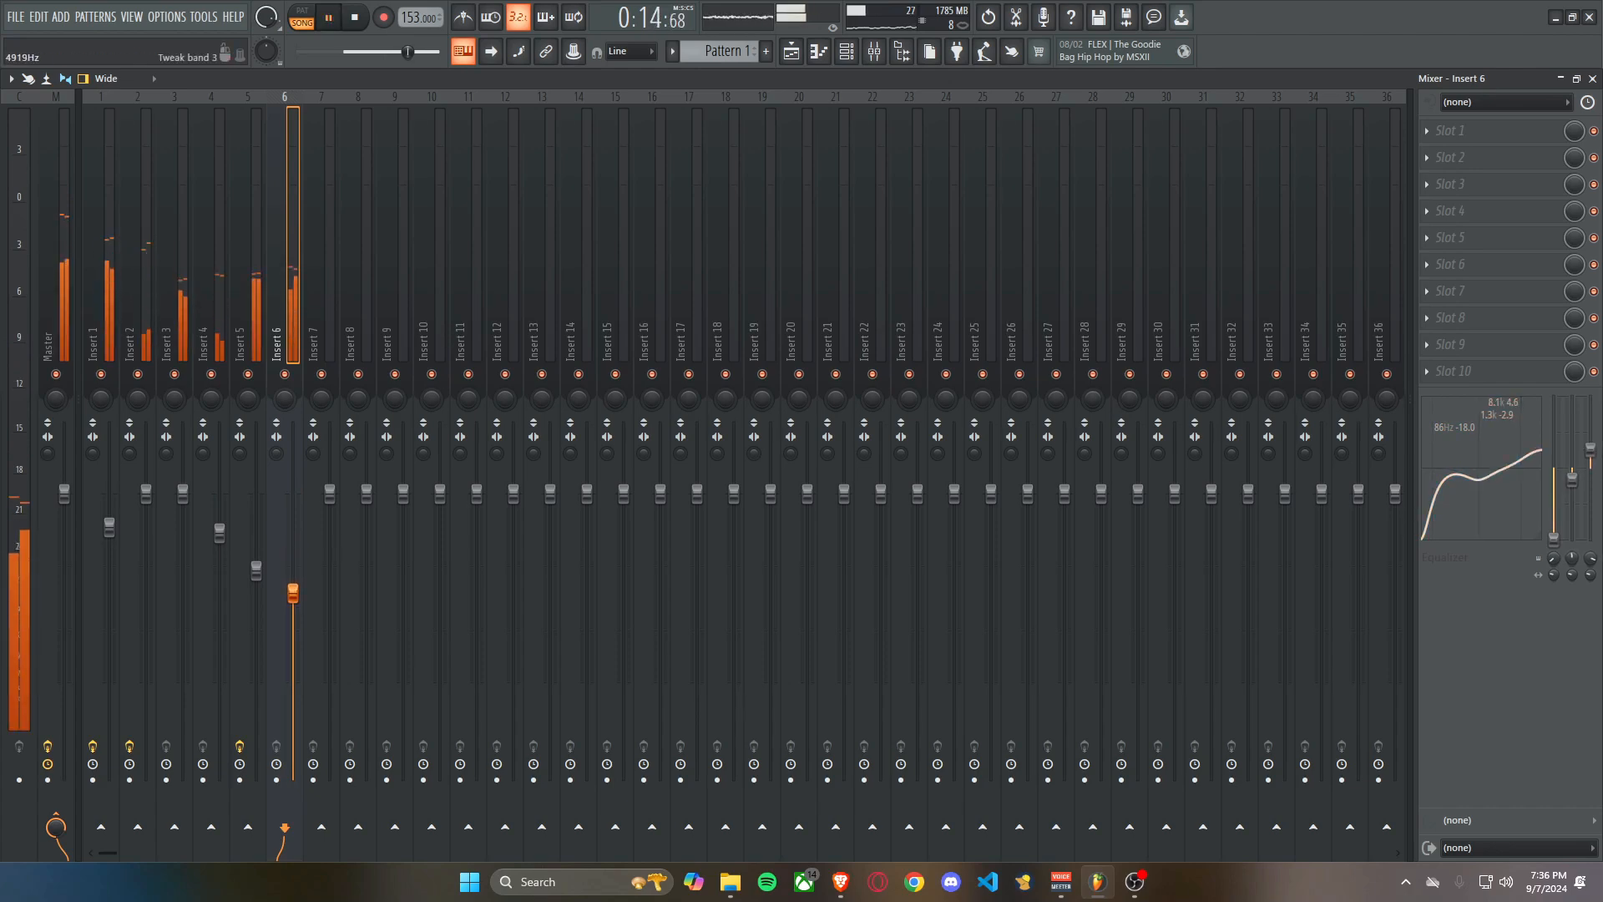
key(space)
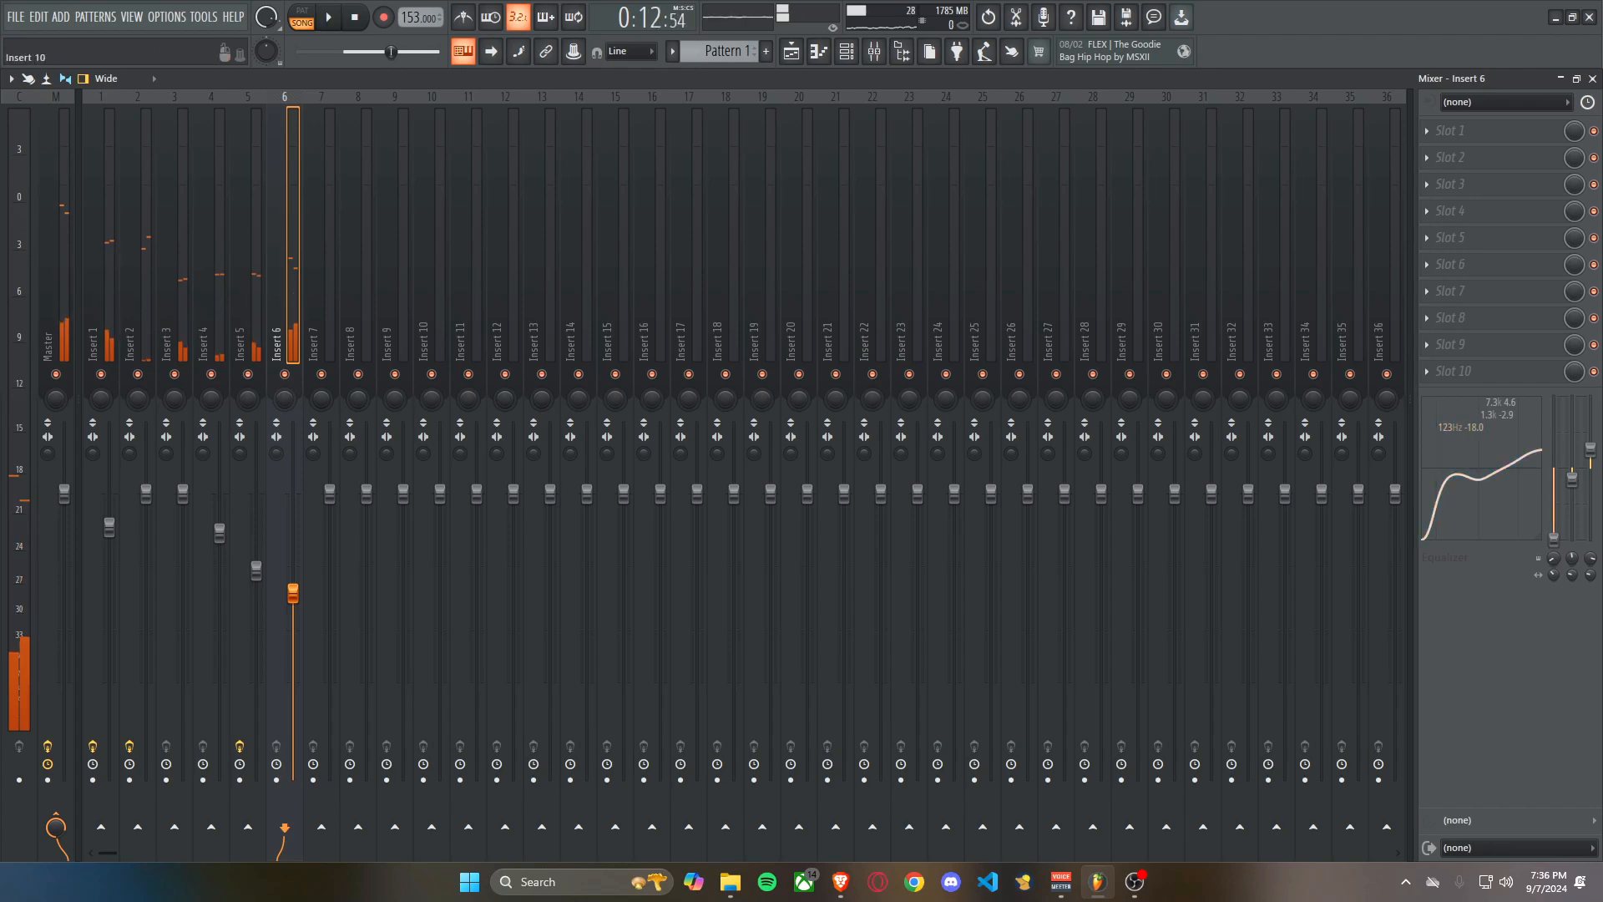
Add a two-bar C#8 note over the first reFX Nexus chord and a two-bar G#7 note over the second chord.
click(845, 51)
key(space)
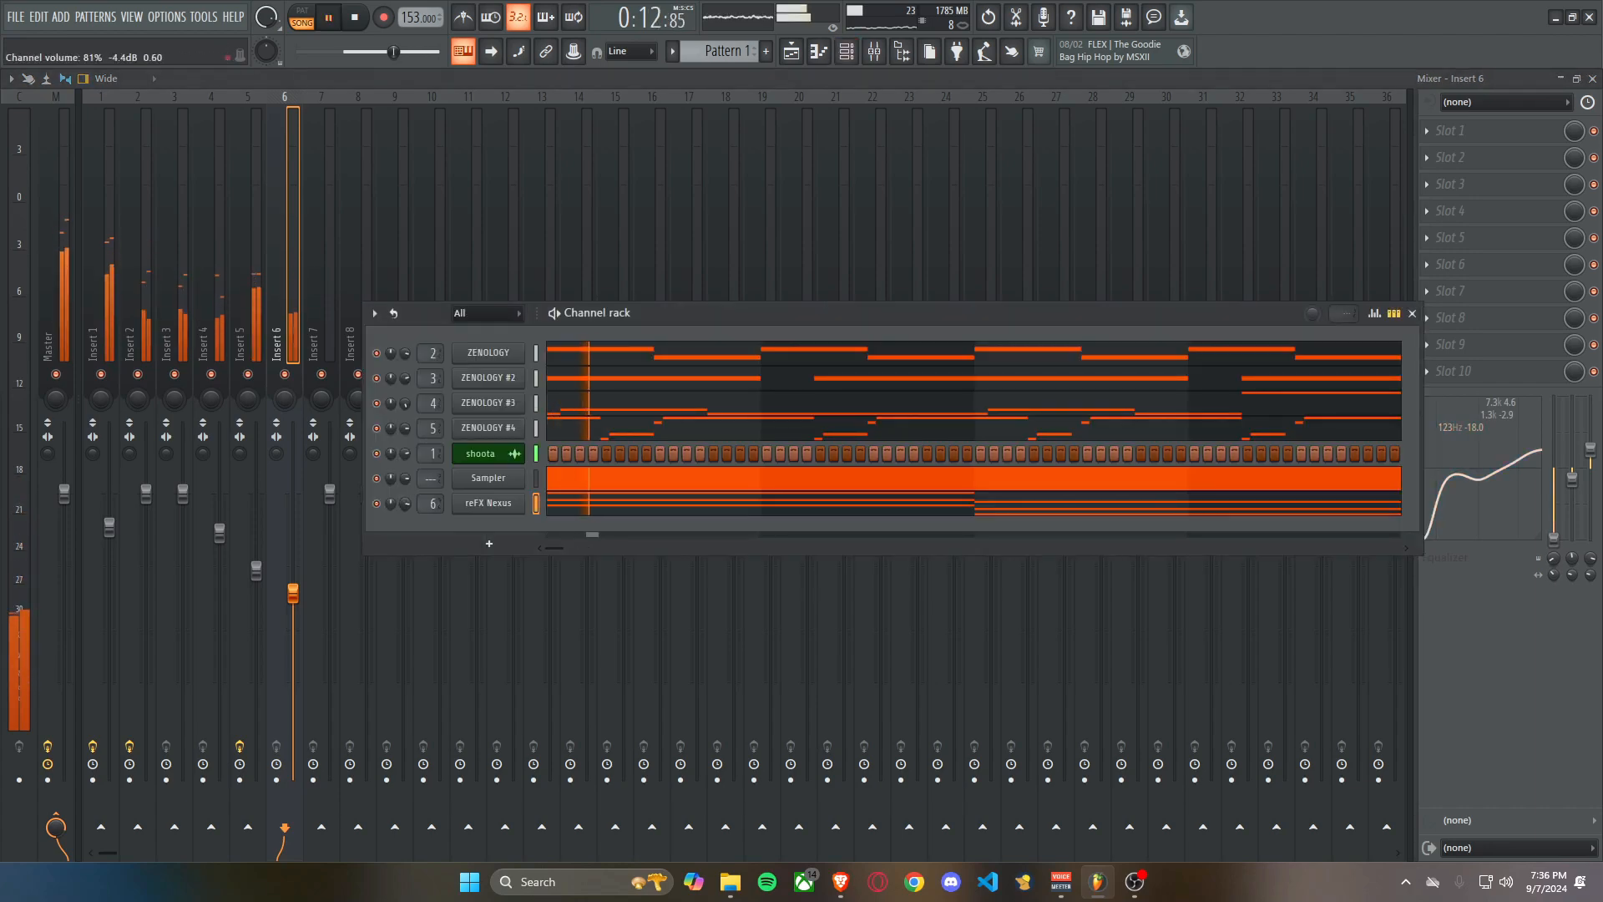
key(F7)
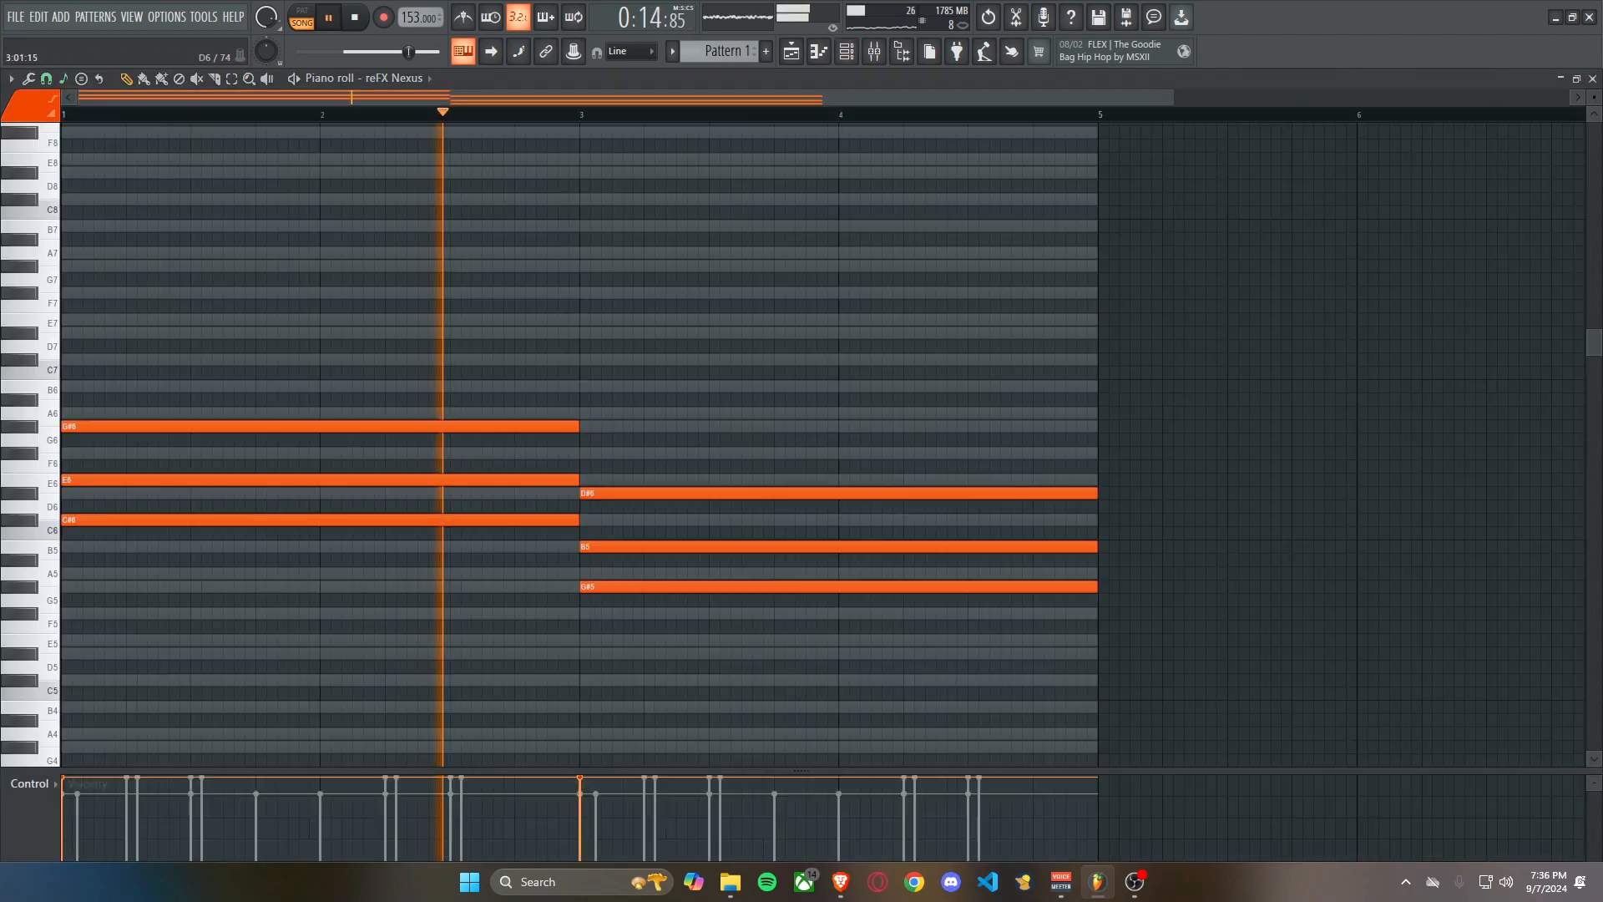
key(space)
scroll(117, 320, up, 1)
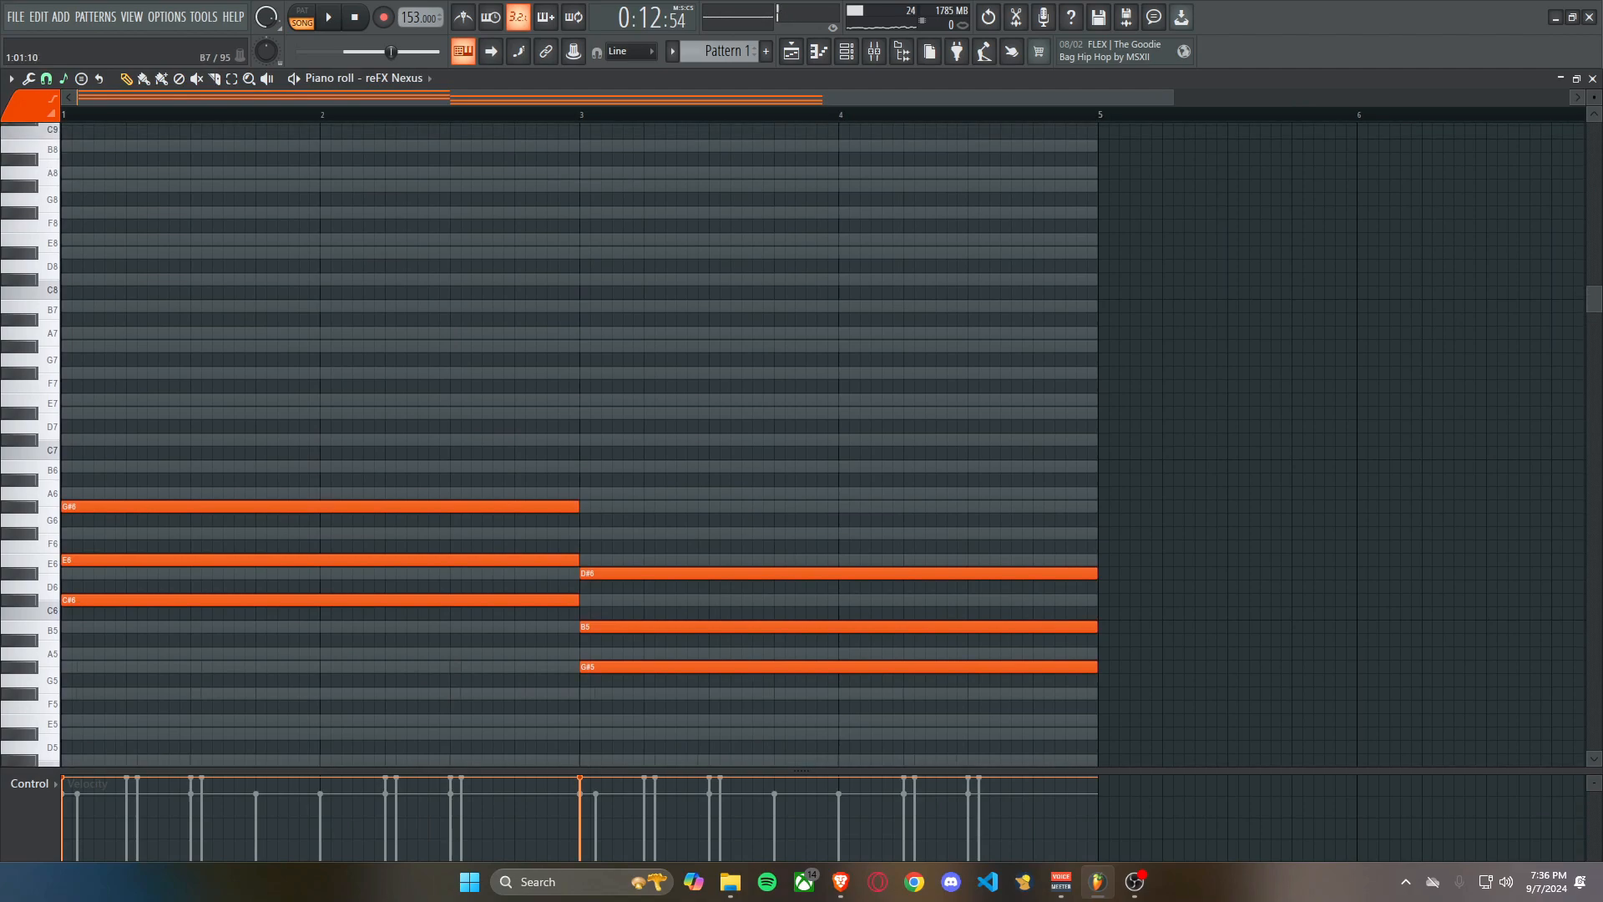
click(67, 280)
key(space)
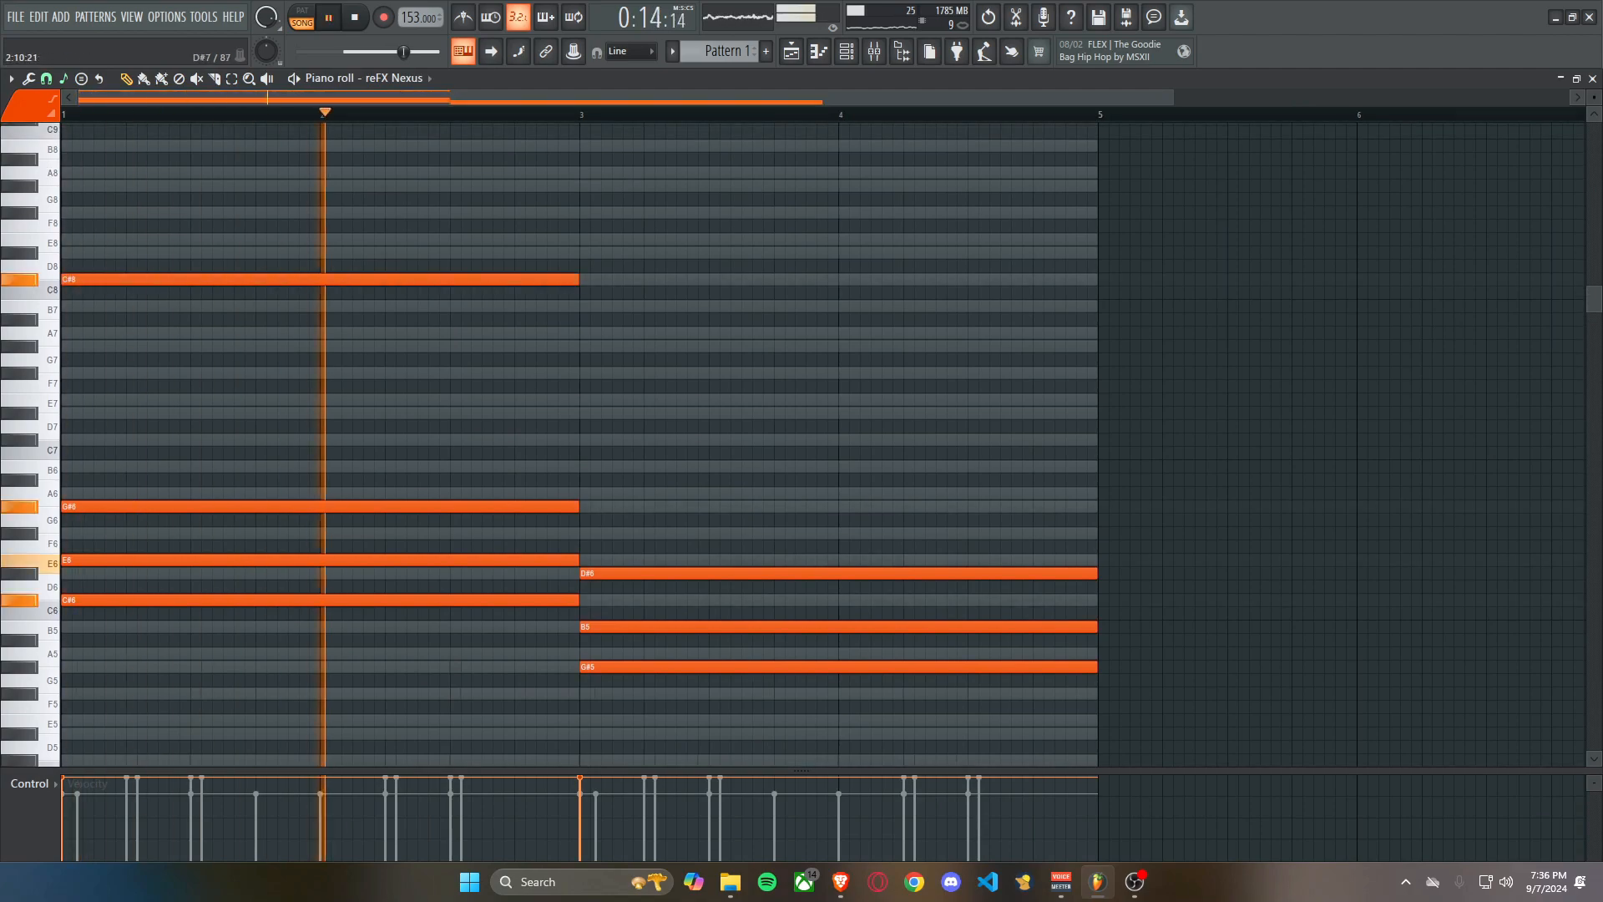
click(589, 346)
scroll(631, 426, down, 2)
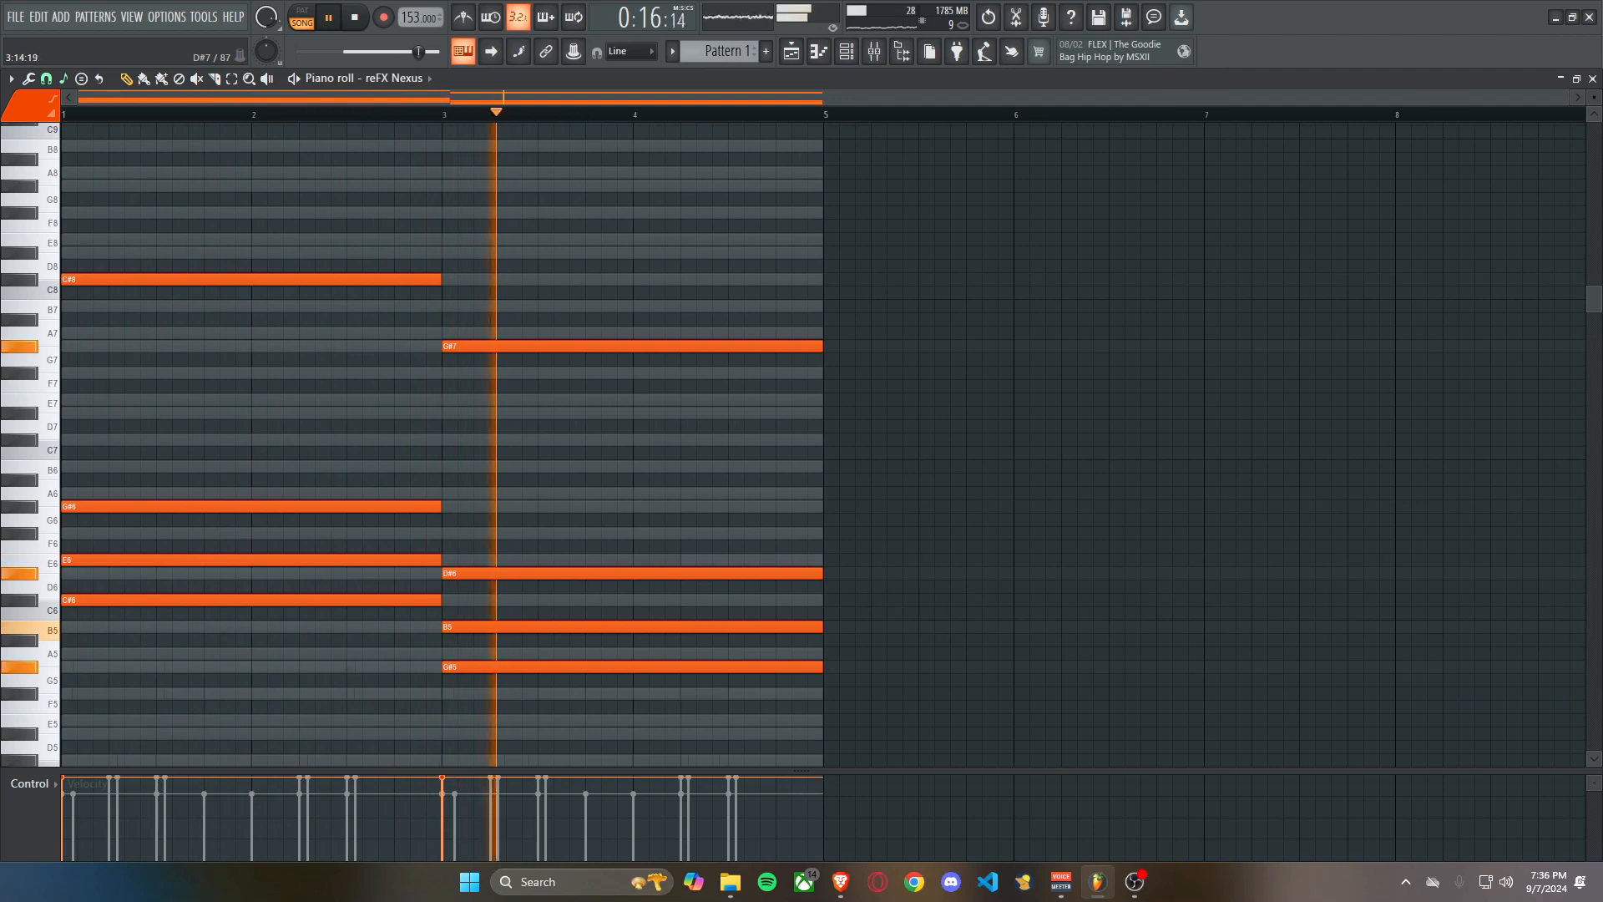
Load Fruity parametric EQ 2 into slot 6 of insert 6 with the 30Hz + 18kHz cut preset, and raise its low cut.
key(F9)
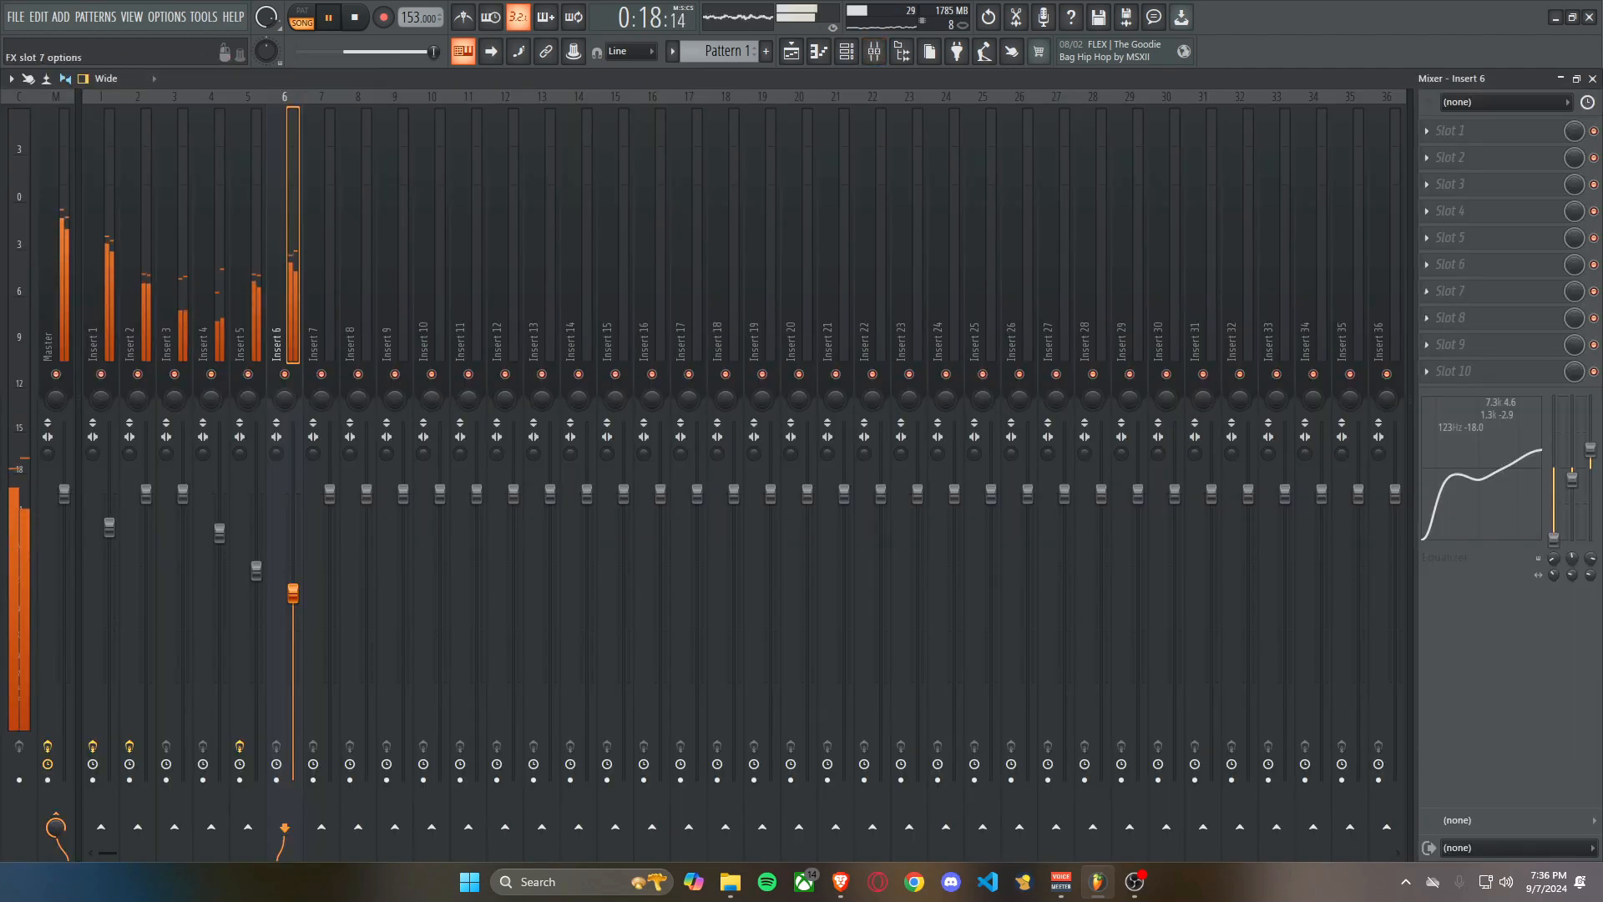
click(1426, 265)
click(1058, 341)
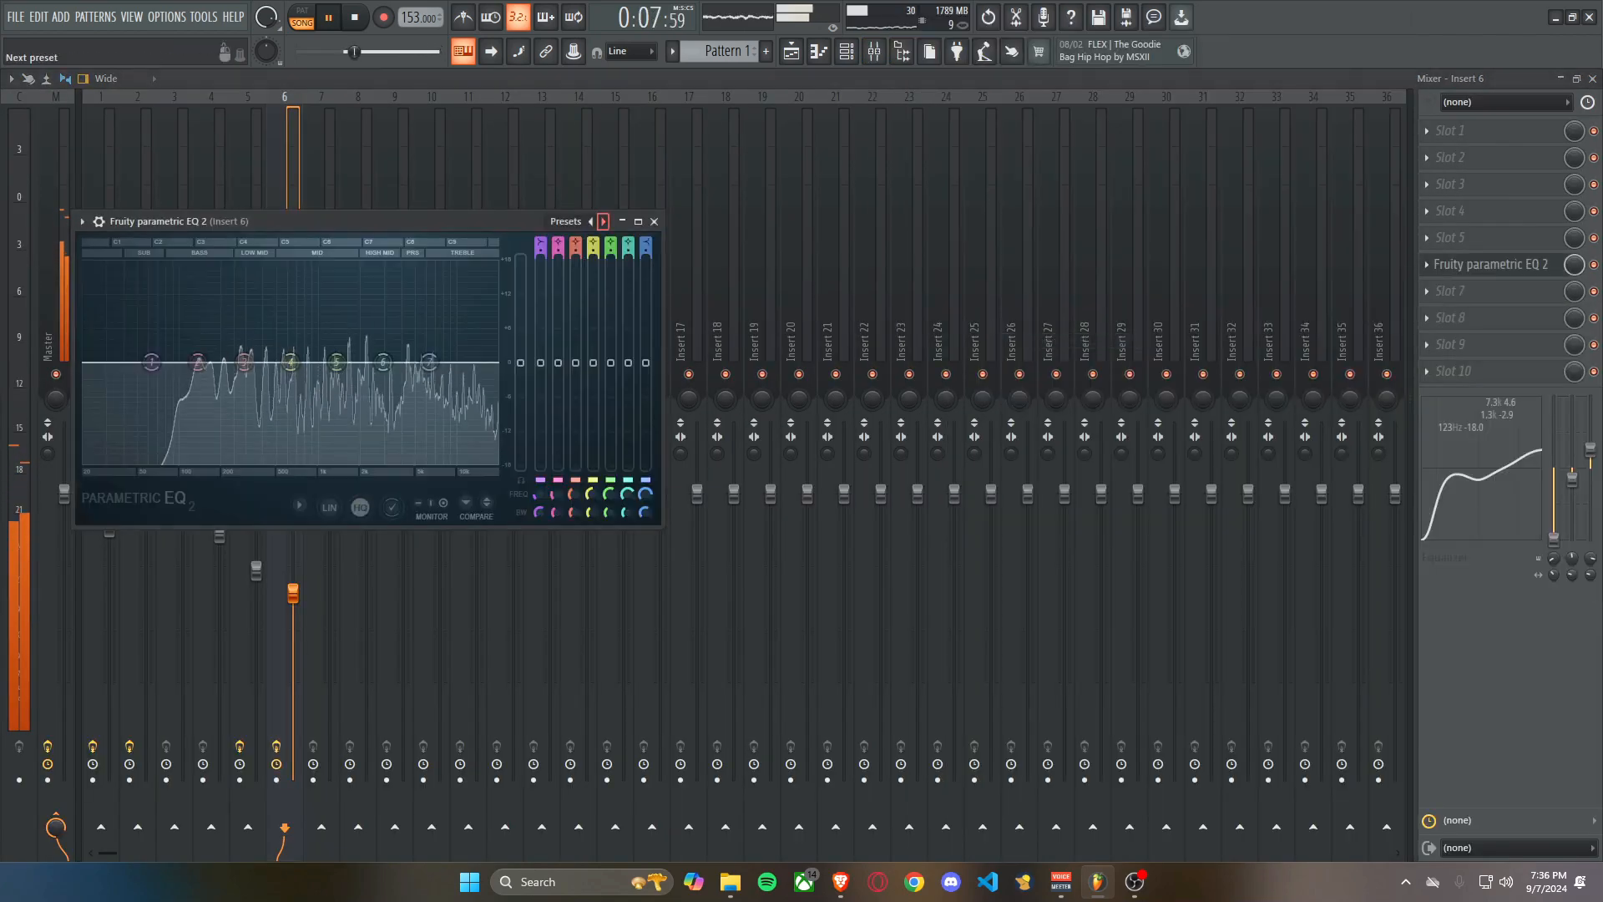
click(604, 222)
drag(92, 363, 192, 362)
key(Escape)
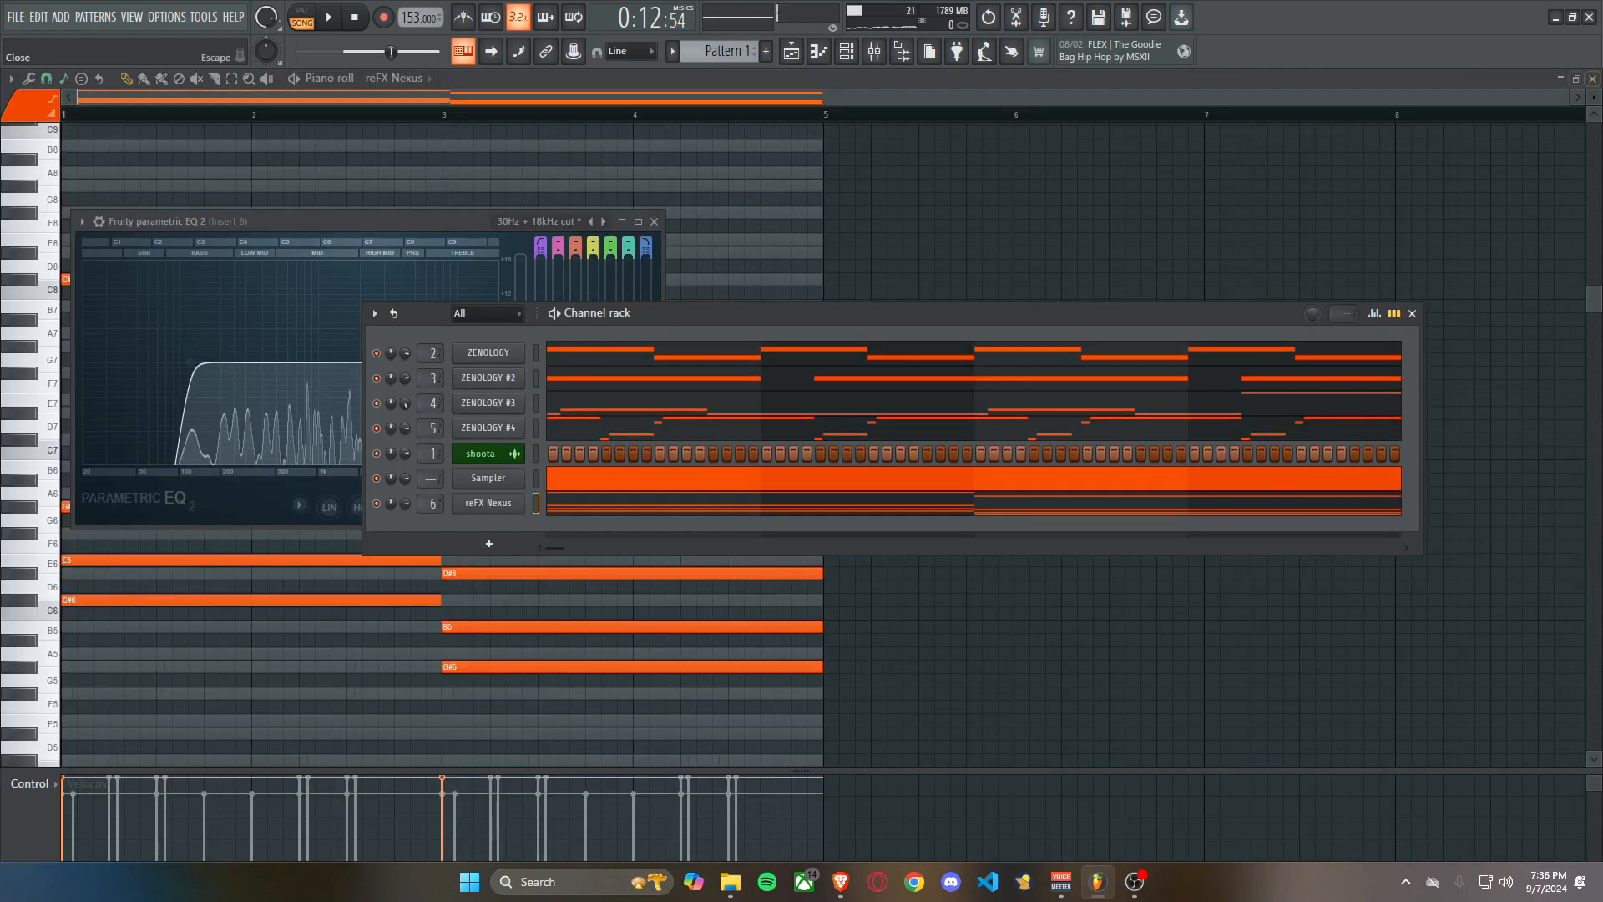
Open the shoota clip's channel settings from the playlist and examine its time-stretching options.
key(F7)
key(F5)
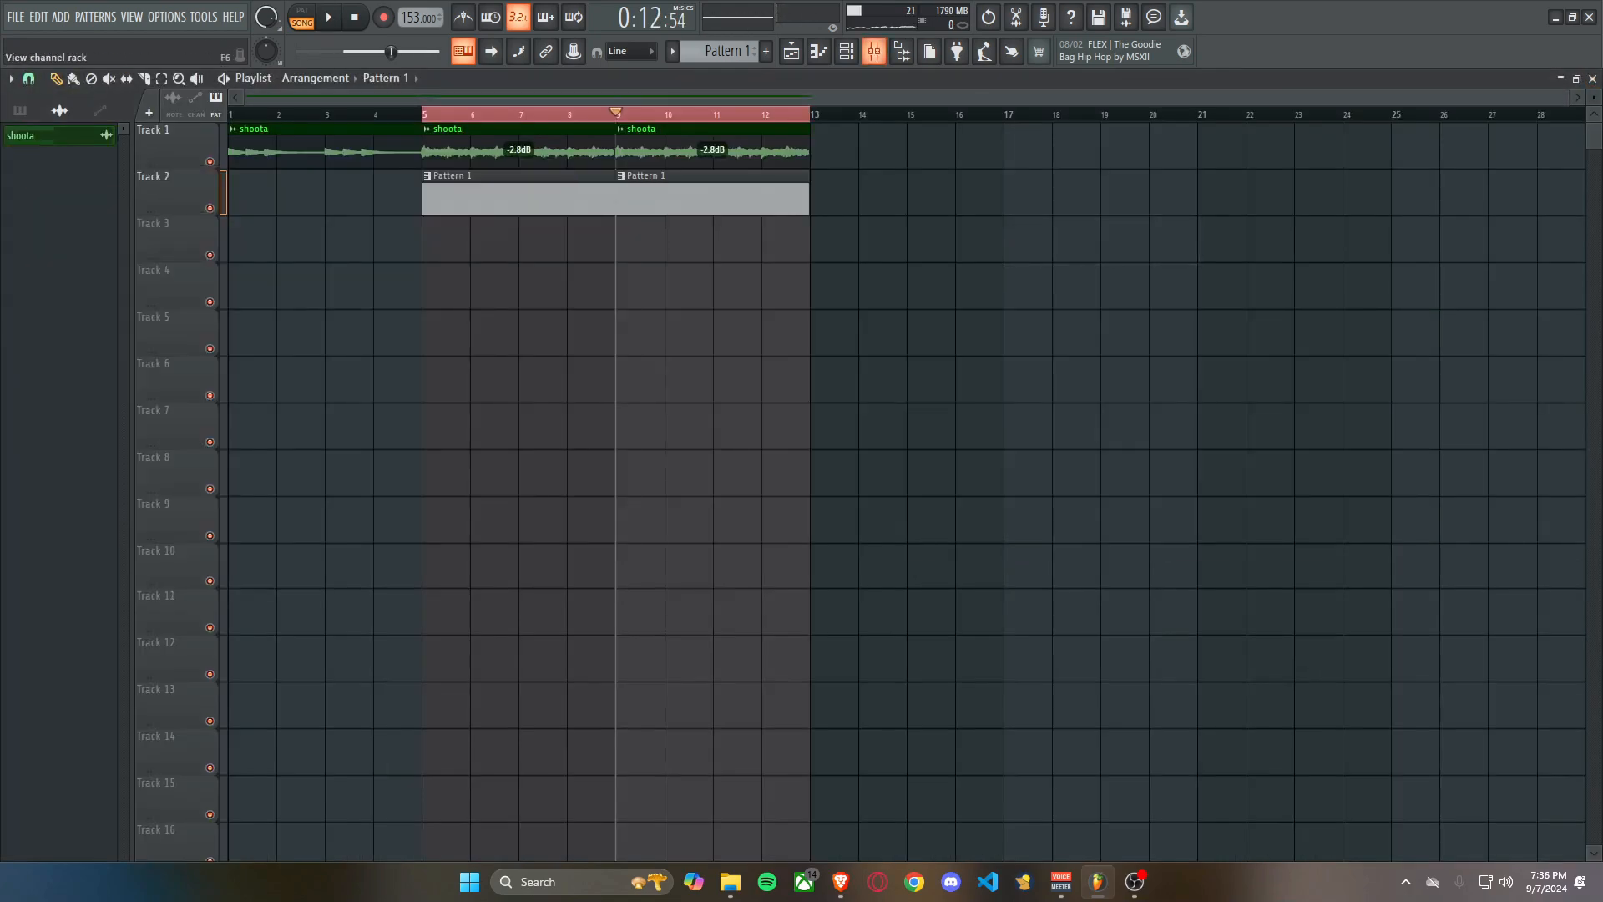
click(874, 50)
double_click(710, 147)
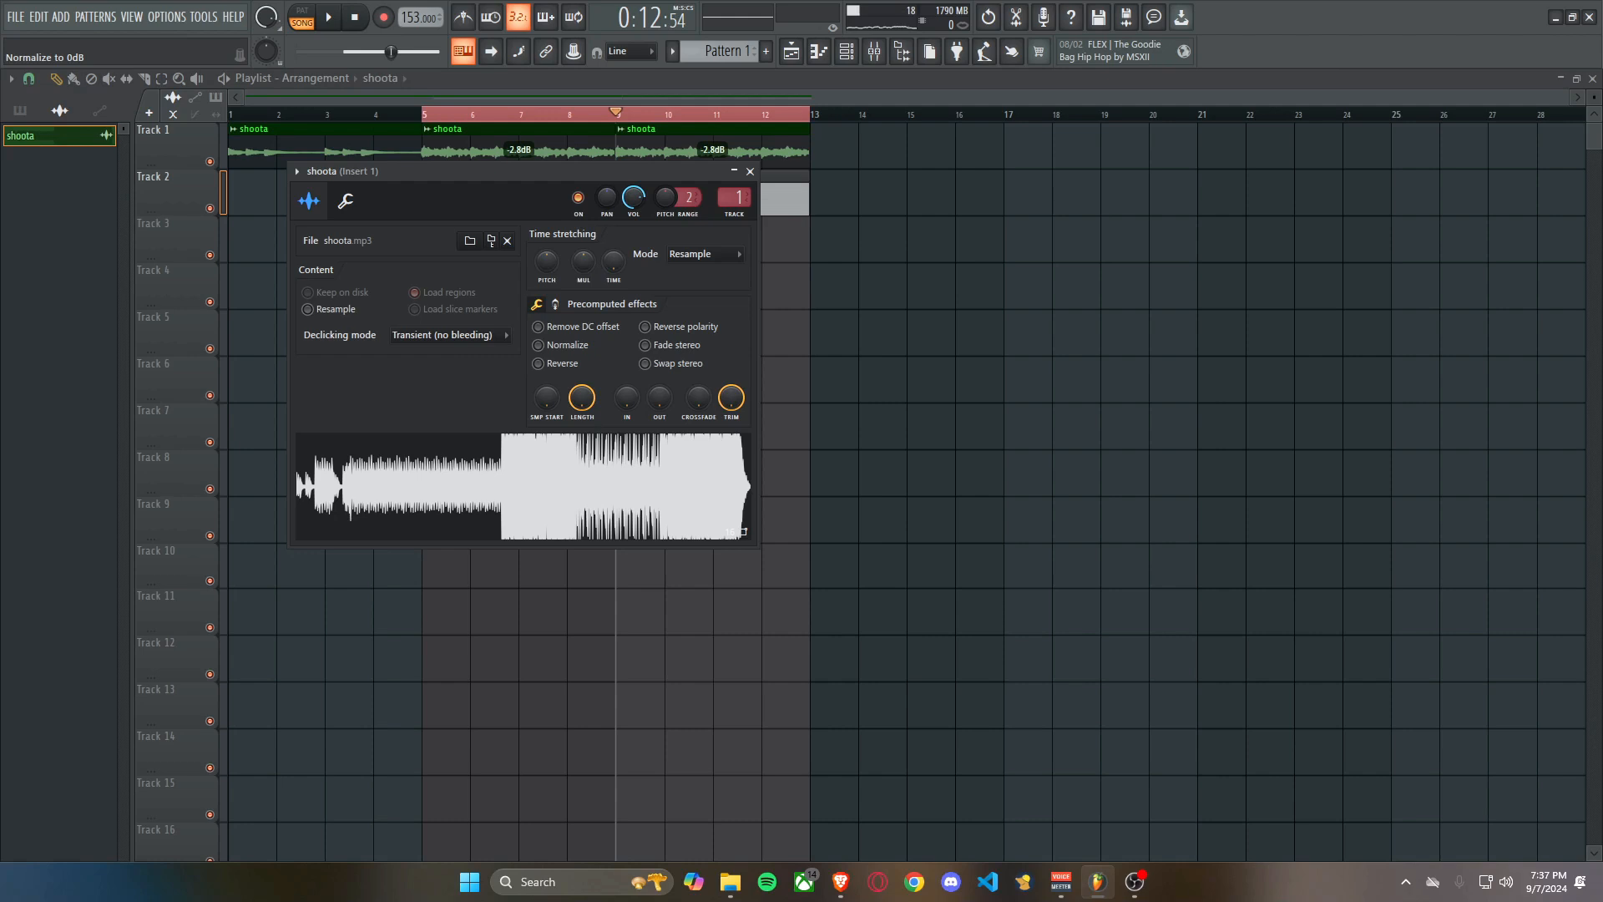
key(Escape)
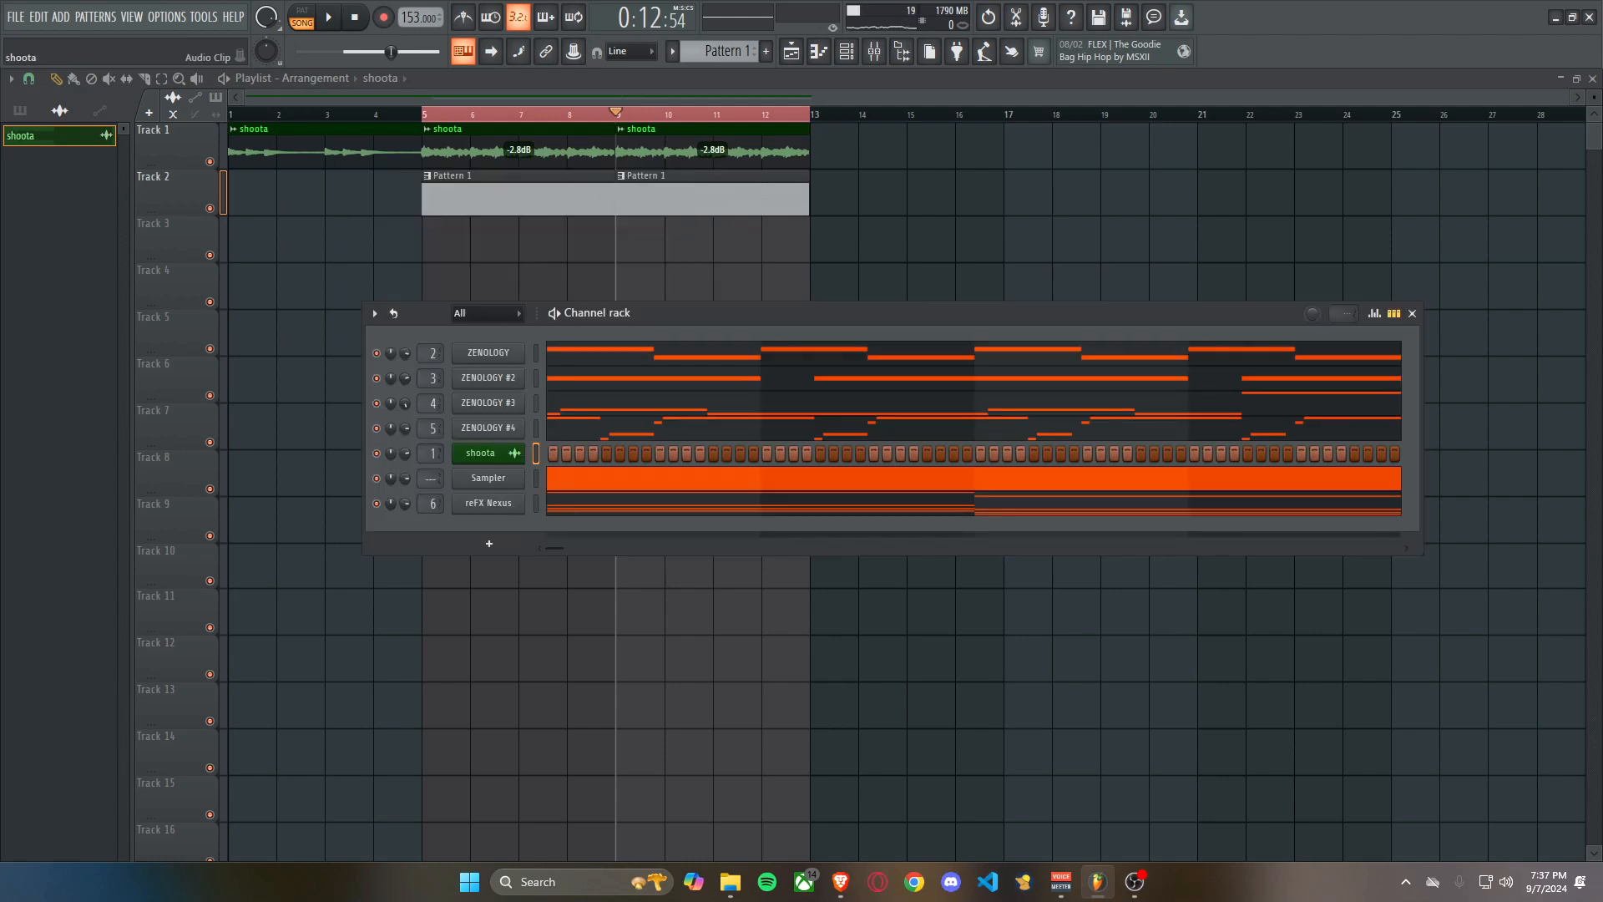
click(482, 455)
click(750, 172)
double_click(547, 150)
click(980, 381)
right_click(981, 380)
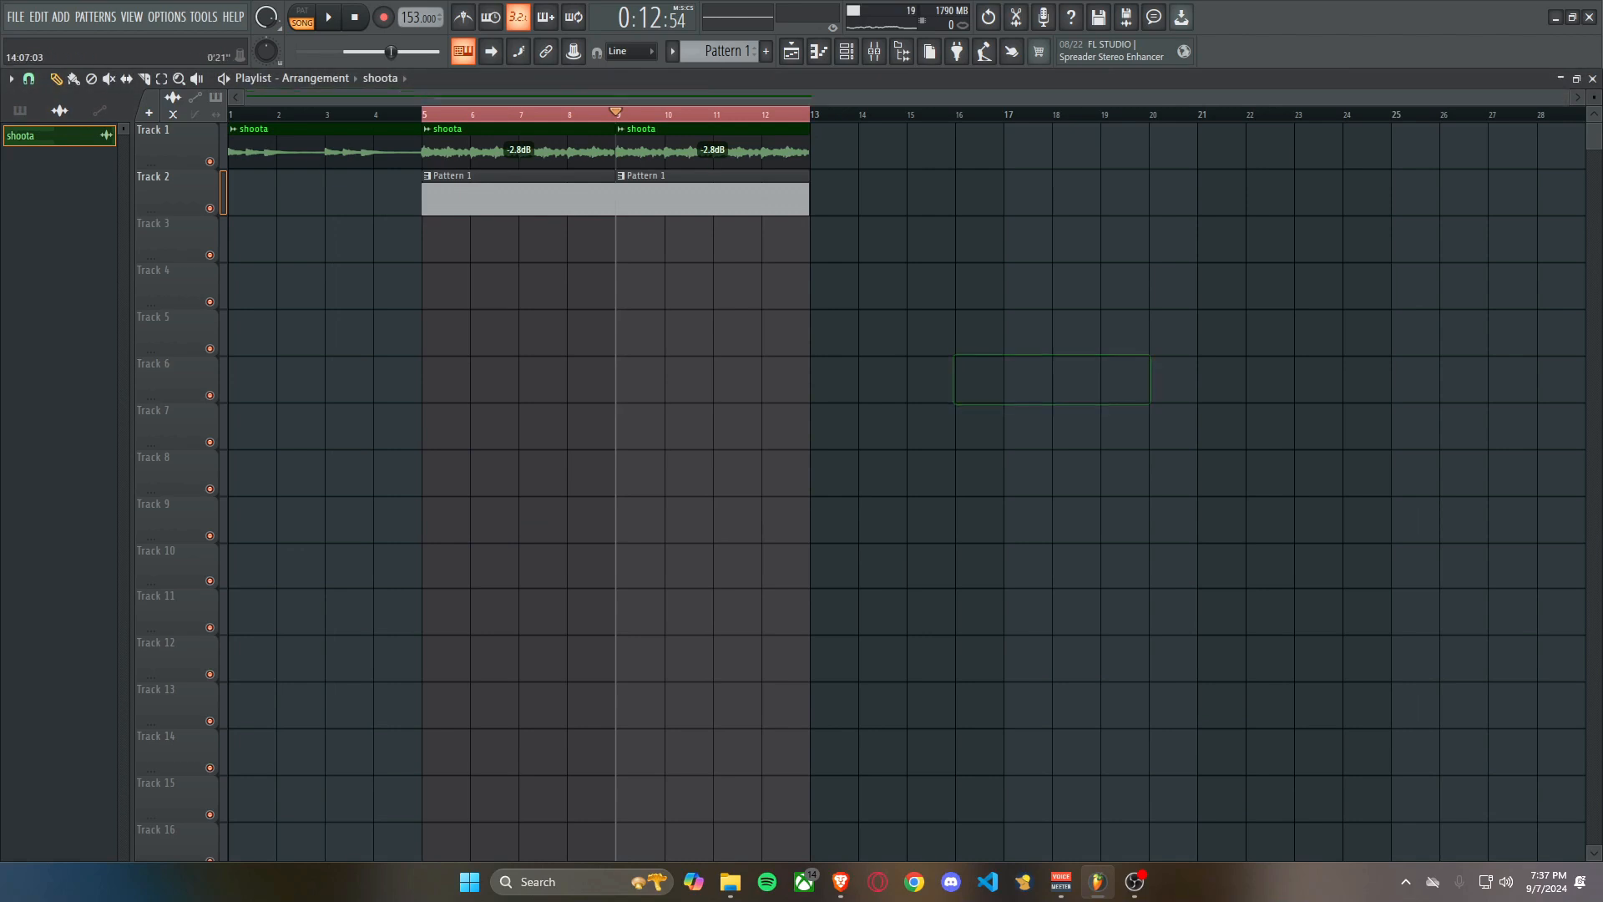
Shift the shoota sample's pitch and set its time-stretching mode to Auto.
double_click(680, 152)
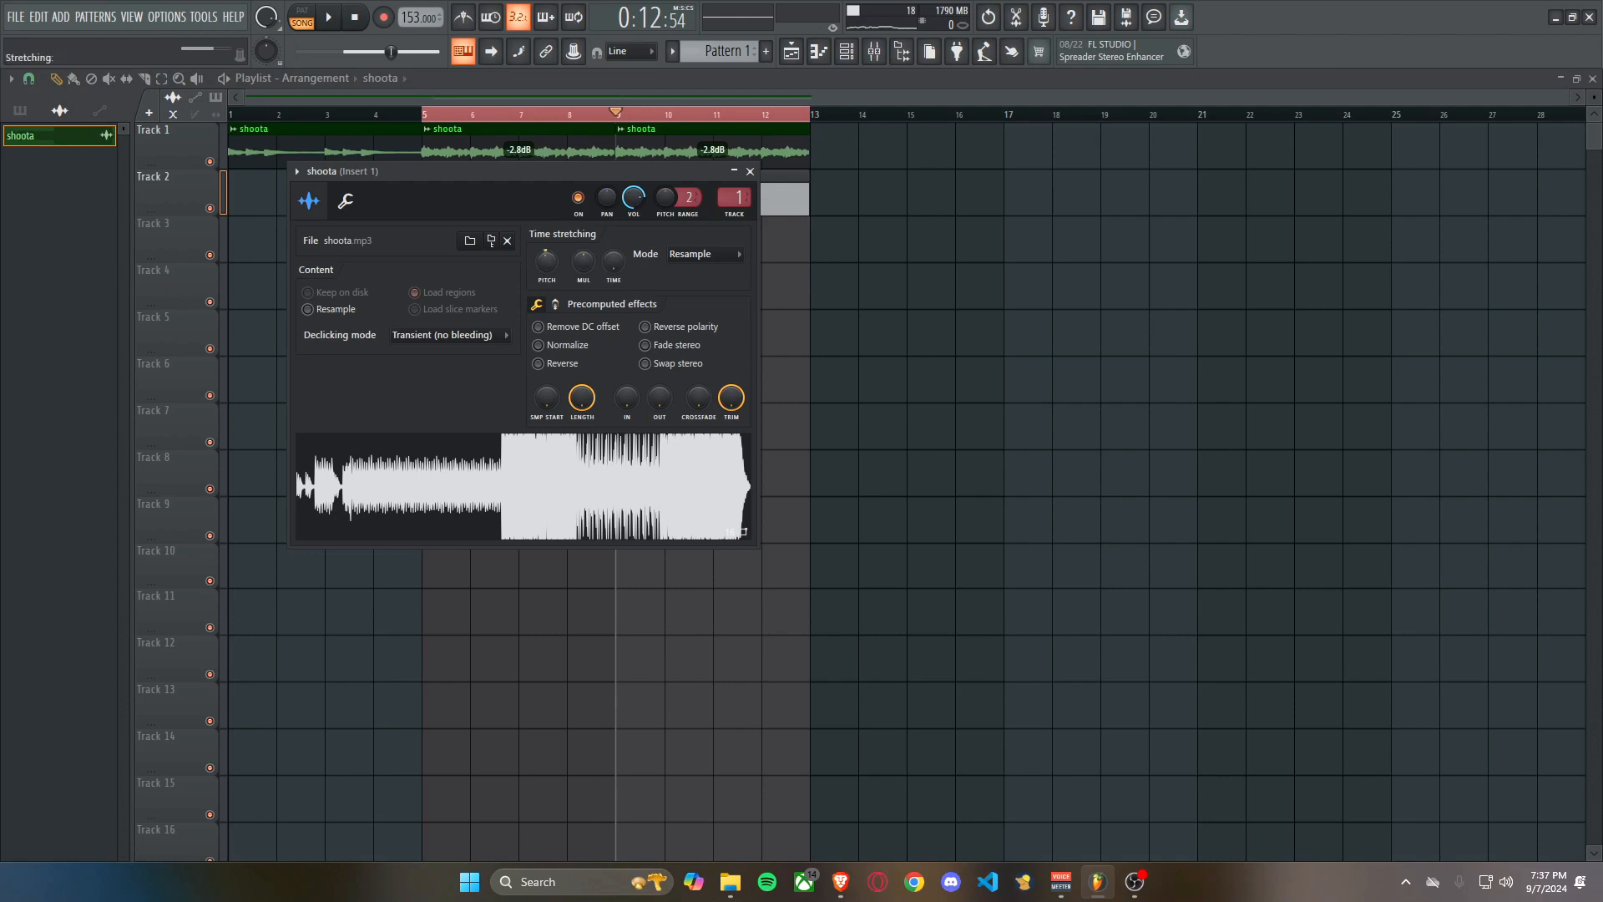
key(Escape)
key(F6)
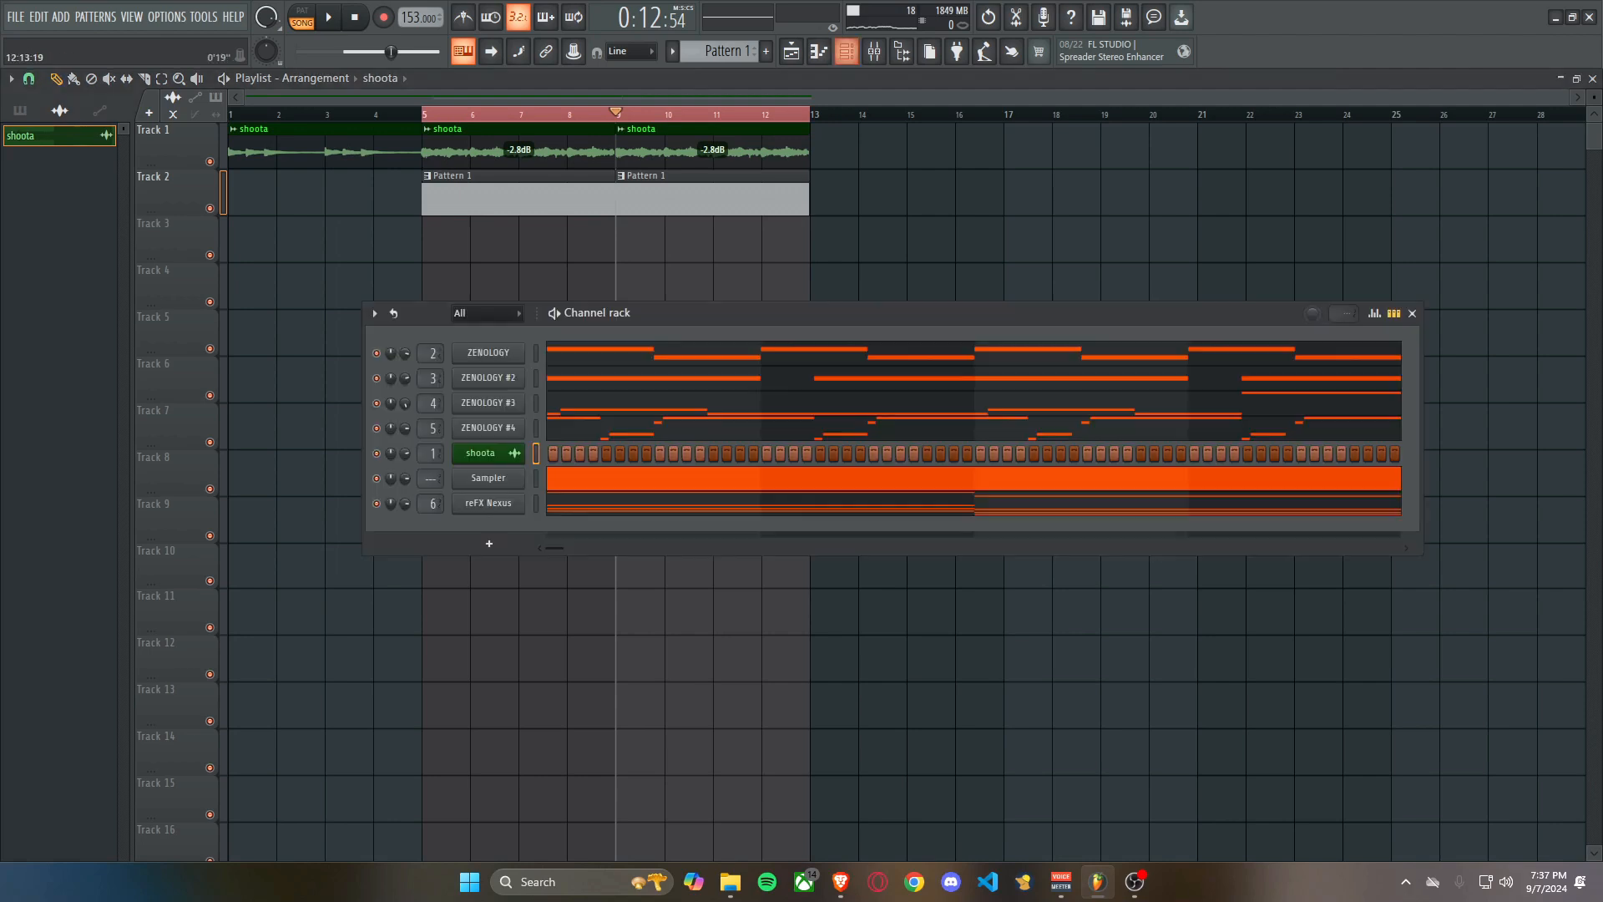
key(F6)
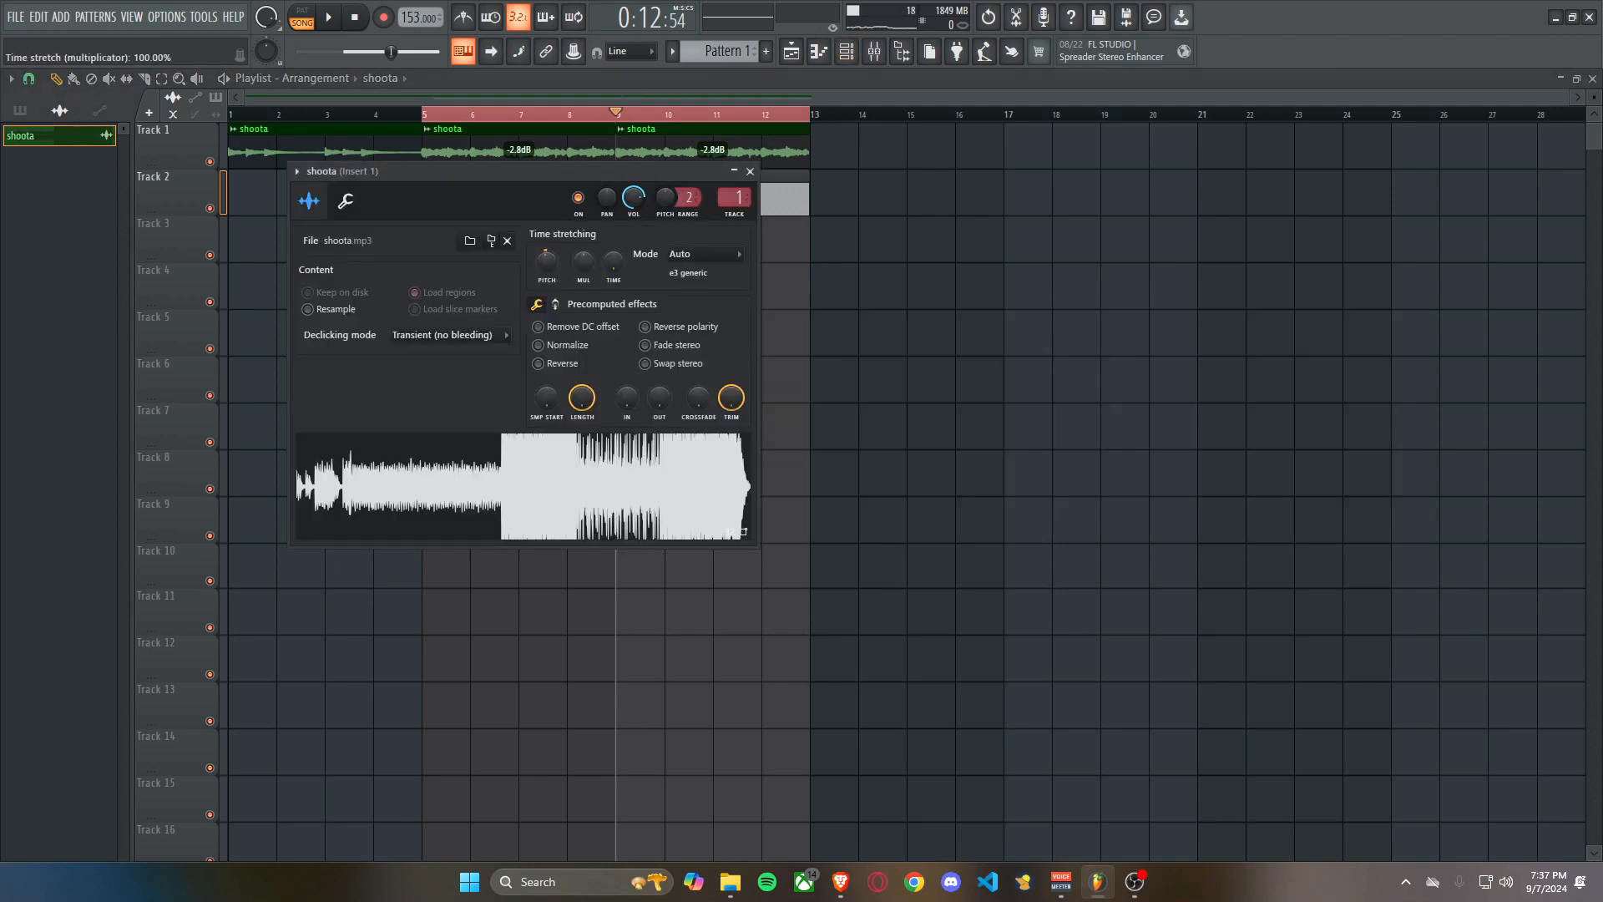
Select every channel except shoota and transpose their notes by semitones.
key(F6)
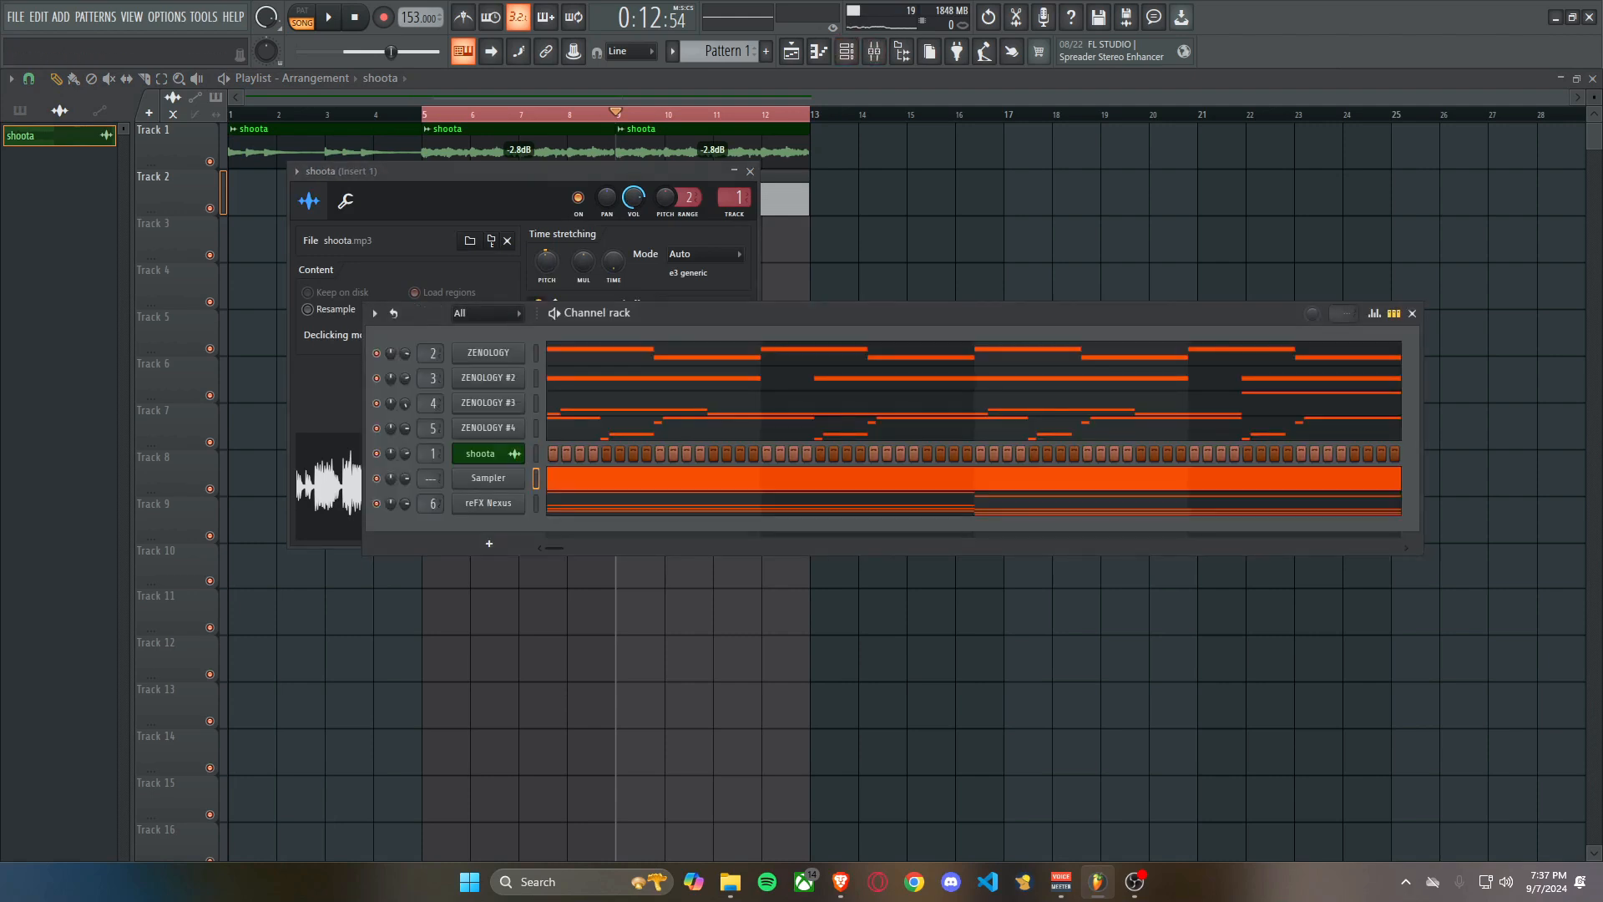
right_click(536, 504)
right_click(536, 429)
right_click(536, 404)
right_click(536, 378)
right_click(536, 353)
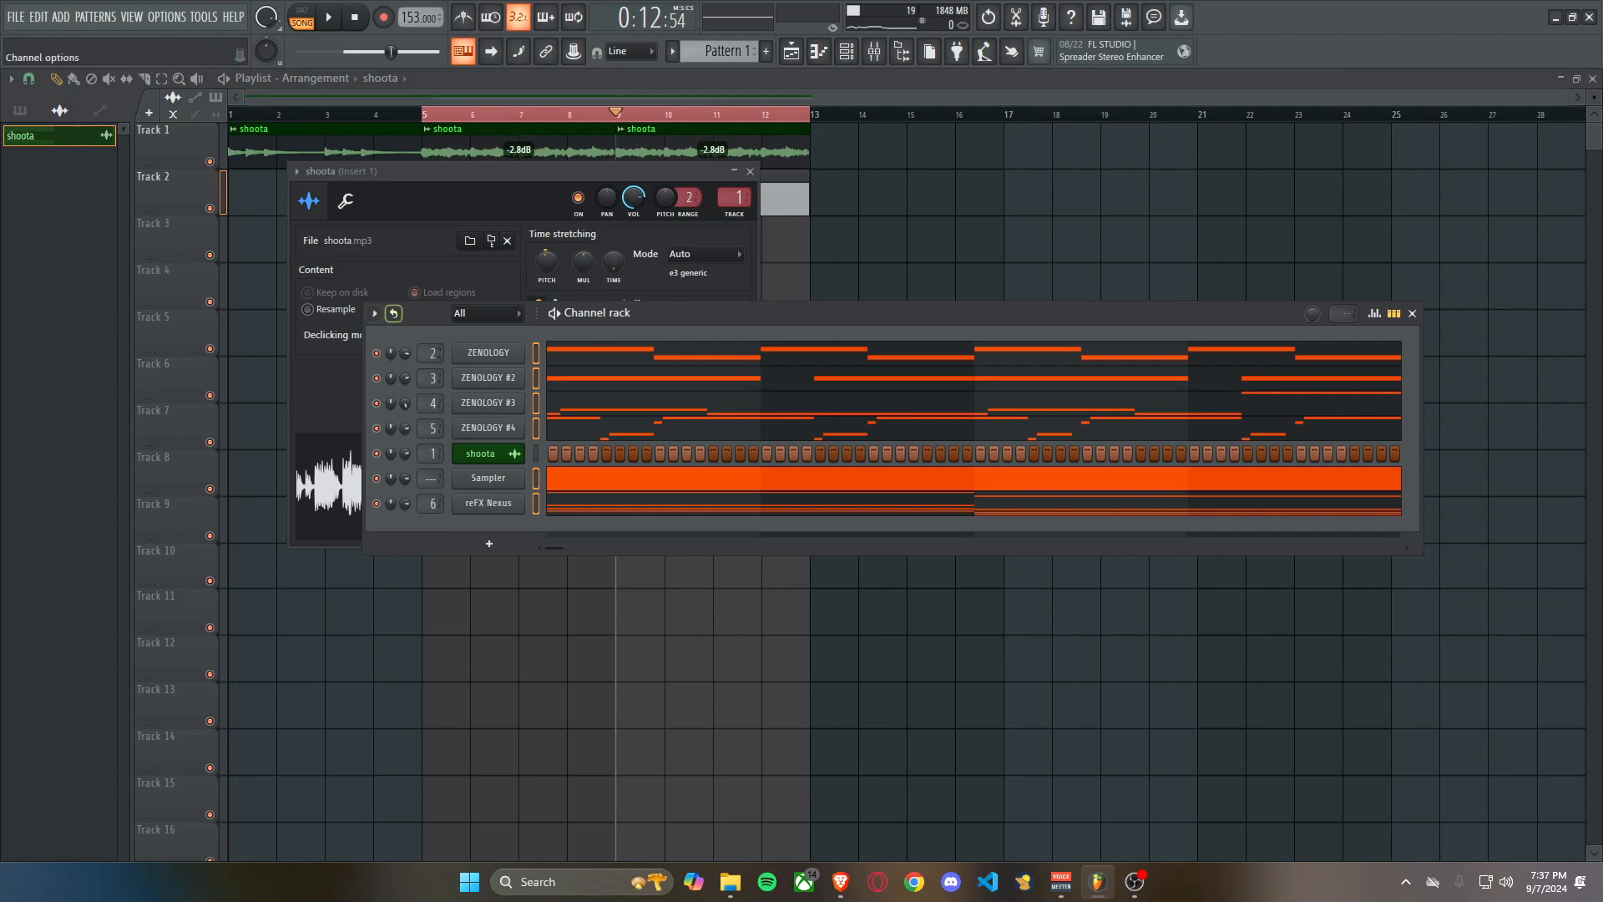
click(374, 312)
click(417, 516)
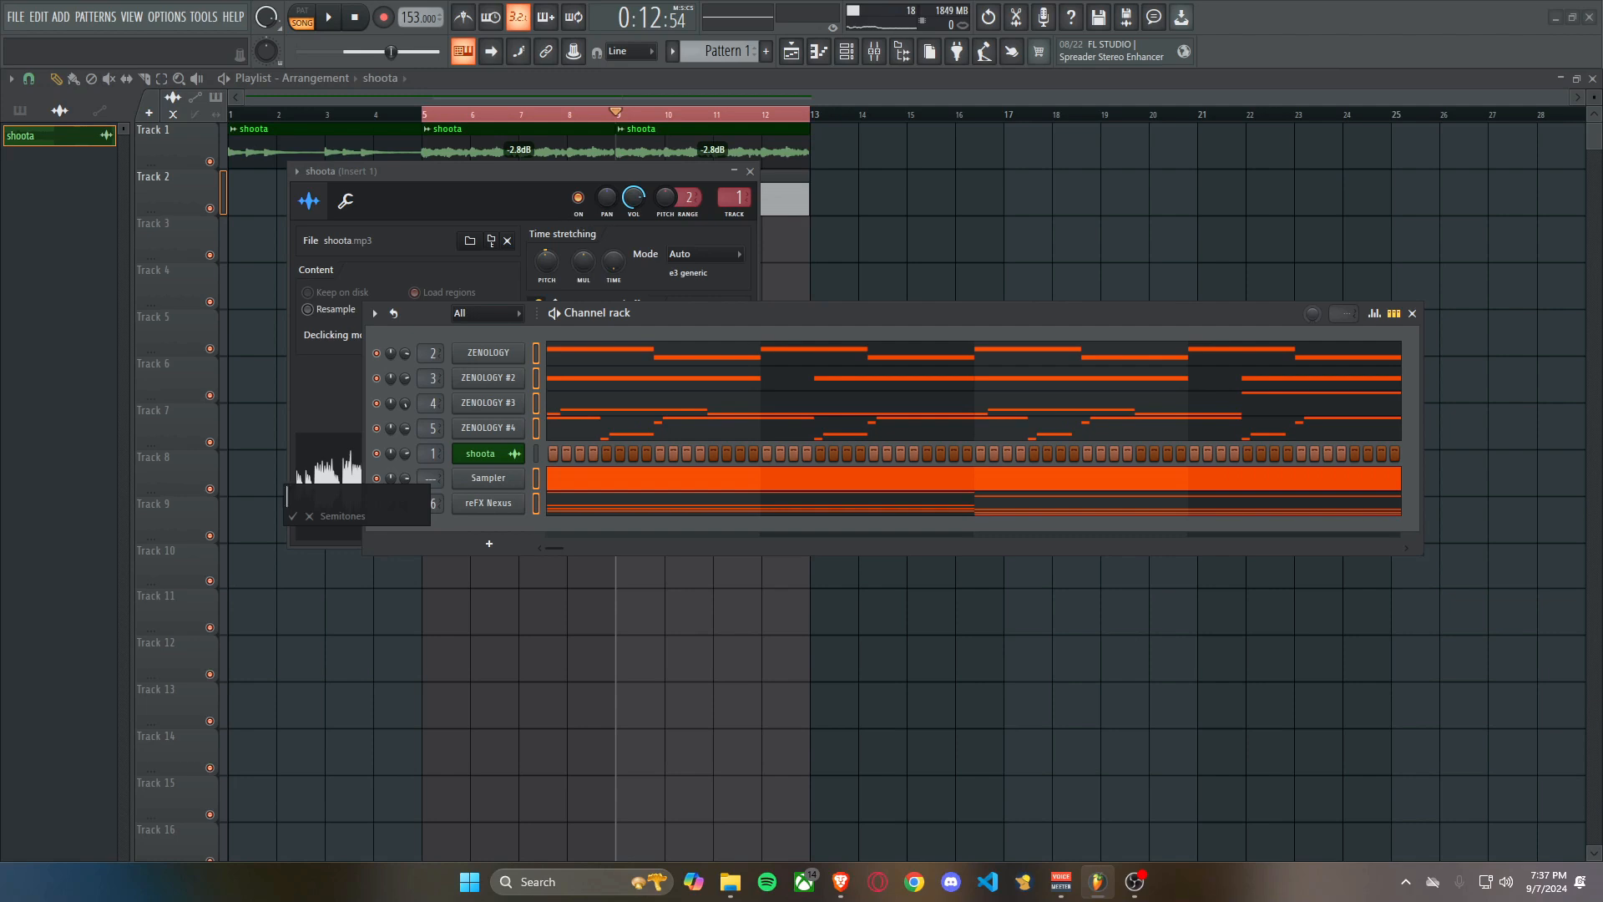
key(Return)
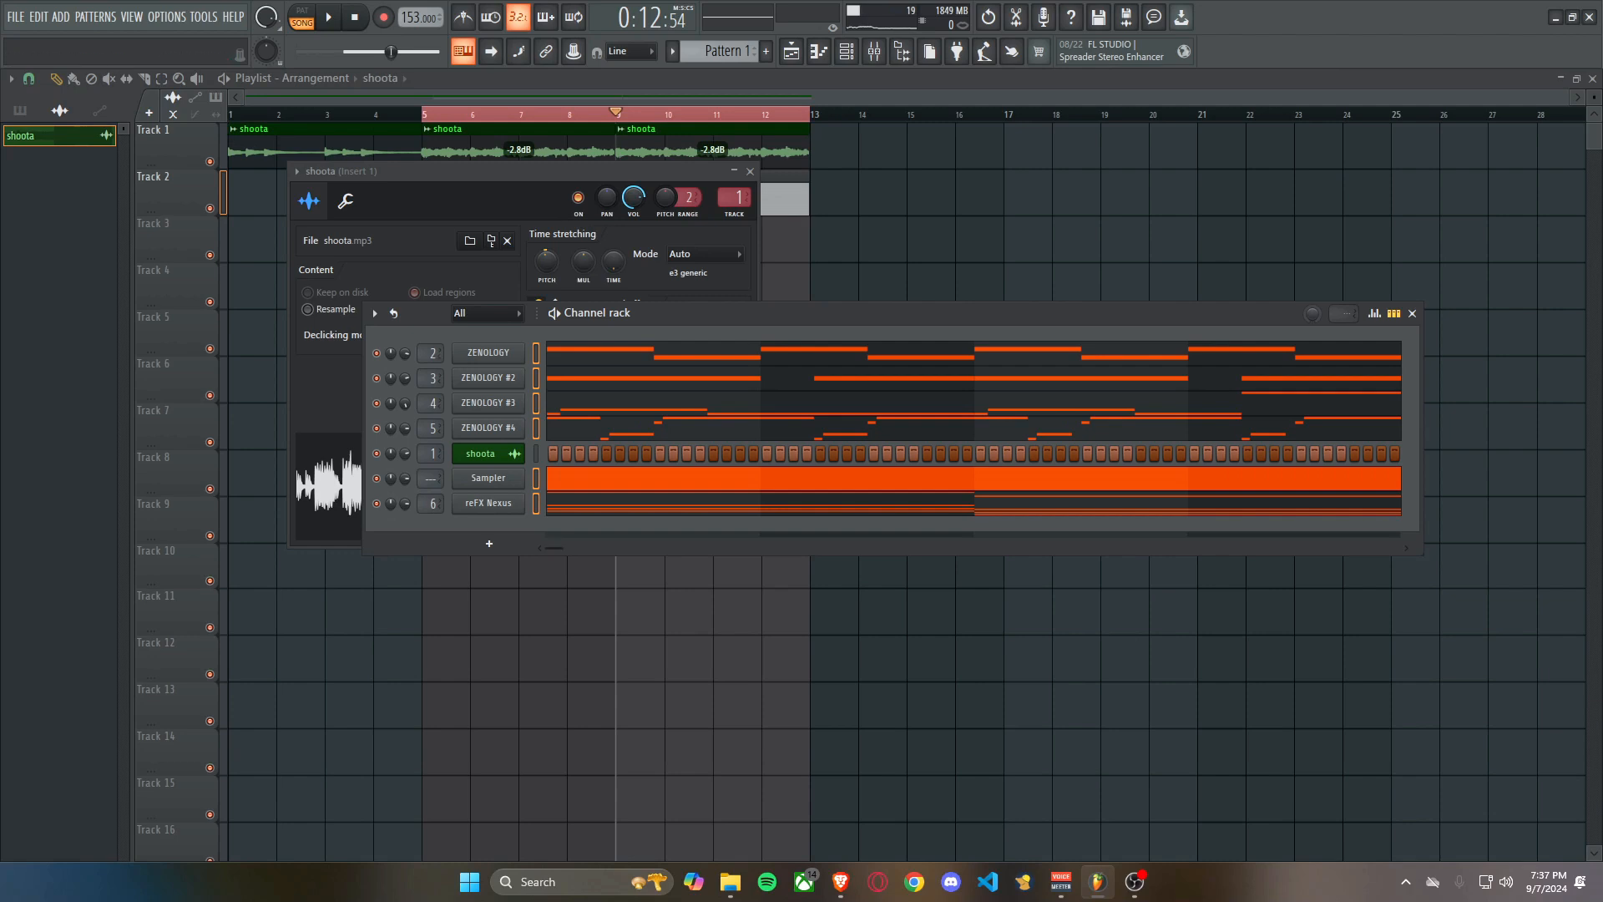
Play the song from bar 5, raise mixer insert 1's fader and set its stereo separation to about 81% merged.
click(471, 115)
key(space)
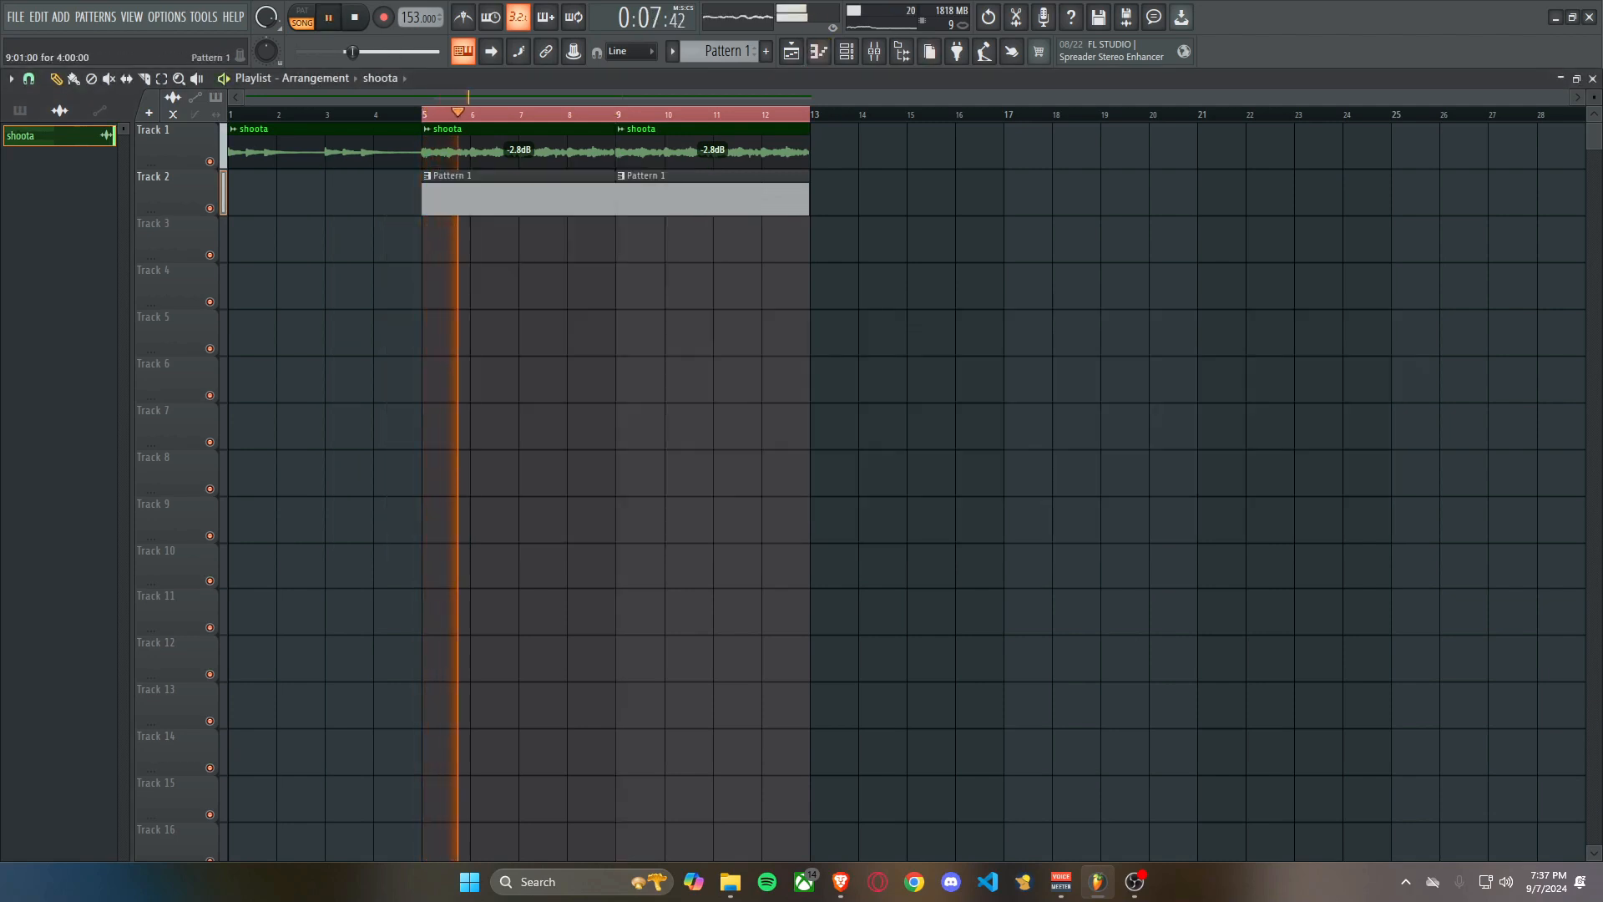
key(F9)
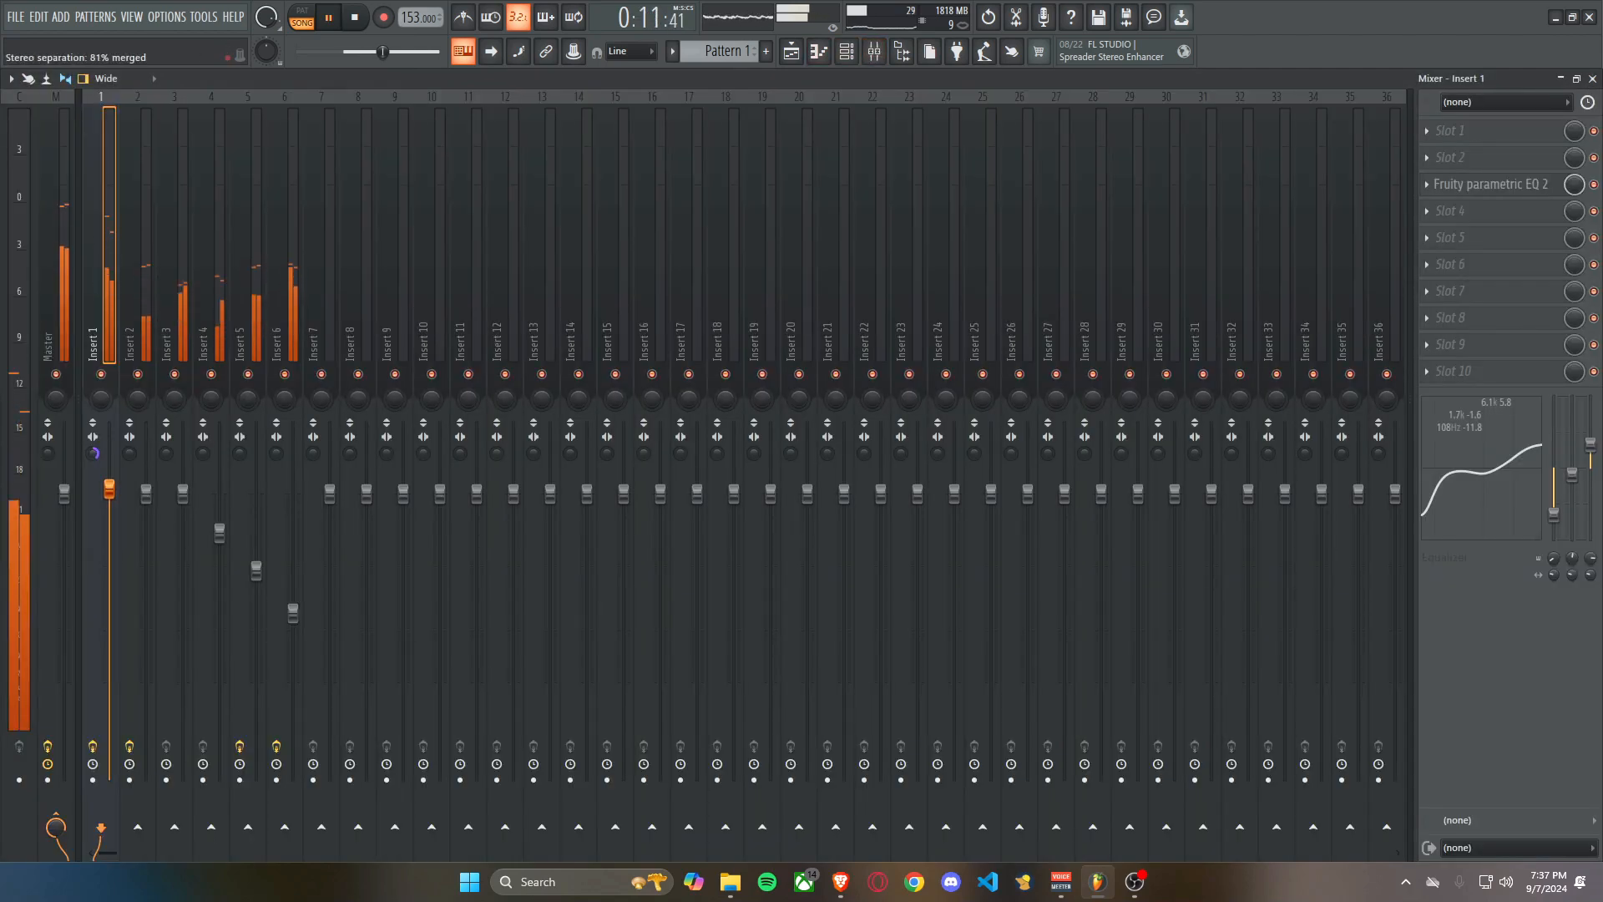
drag(93, 454, 93, 480)
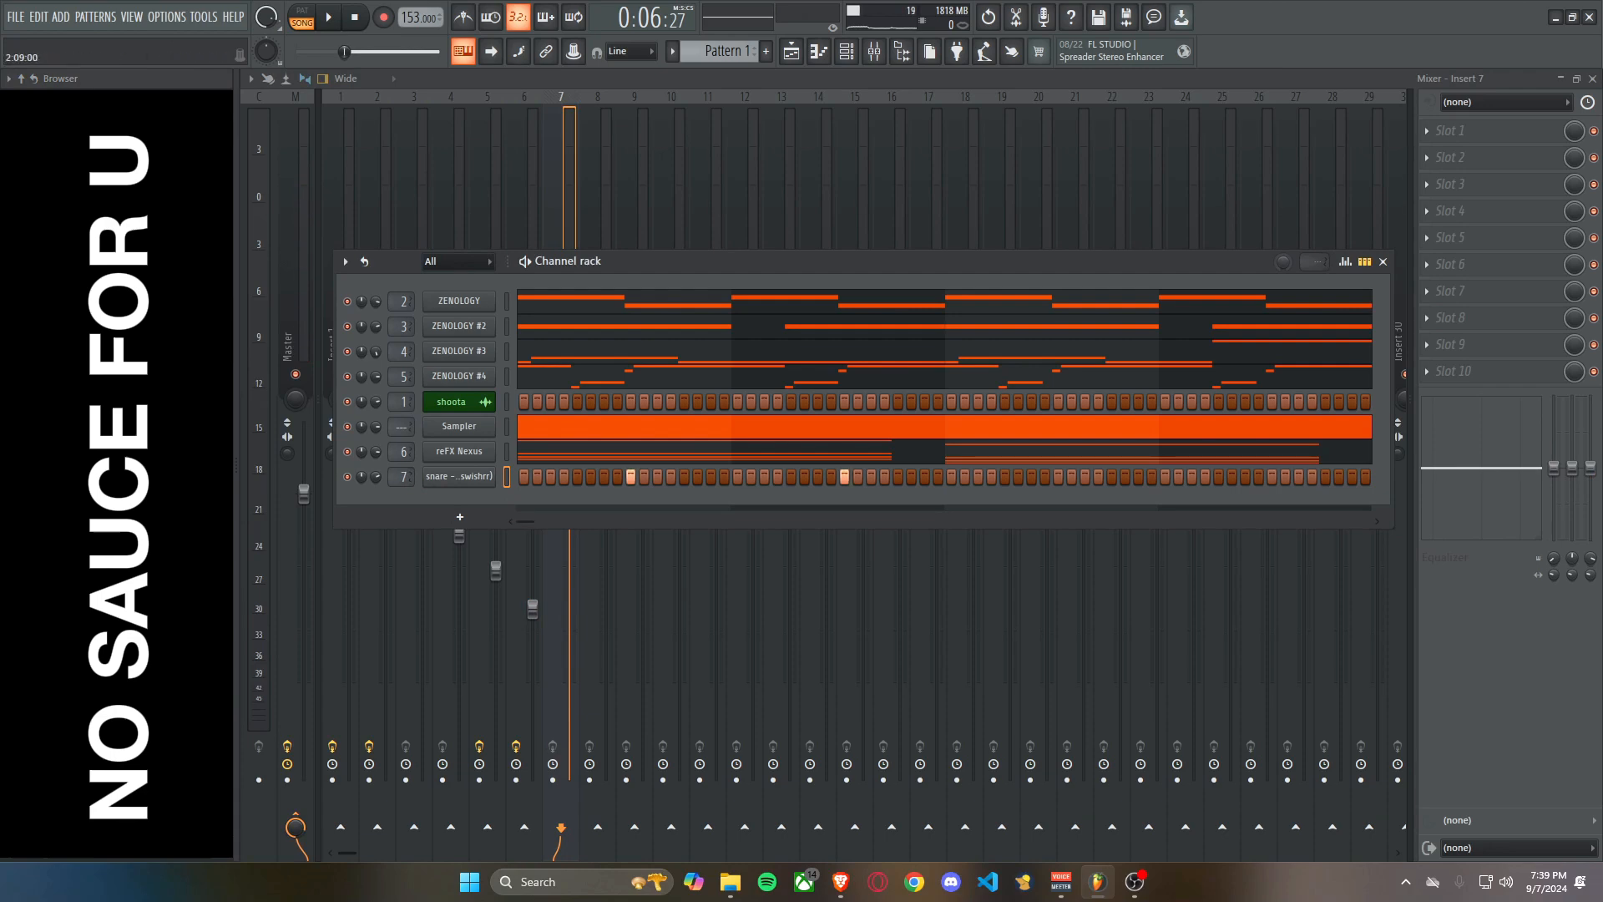
Extend the snare pattern with hits on steps 19, 41, 51, 53 and 57, auditioning it with the melody.
key(space)
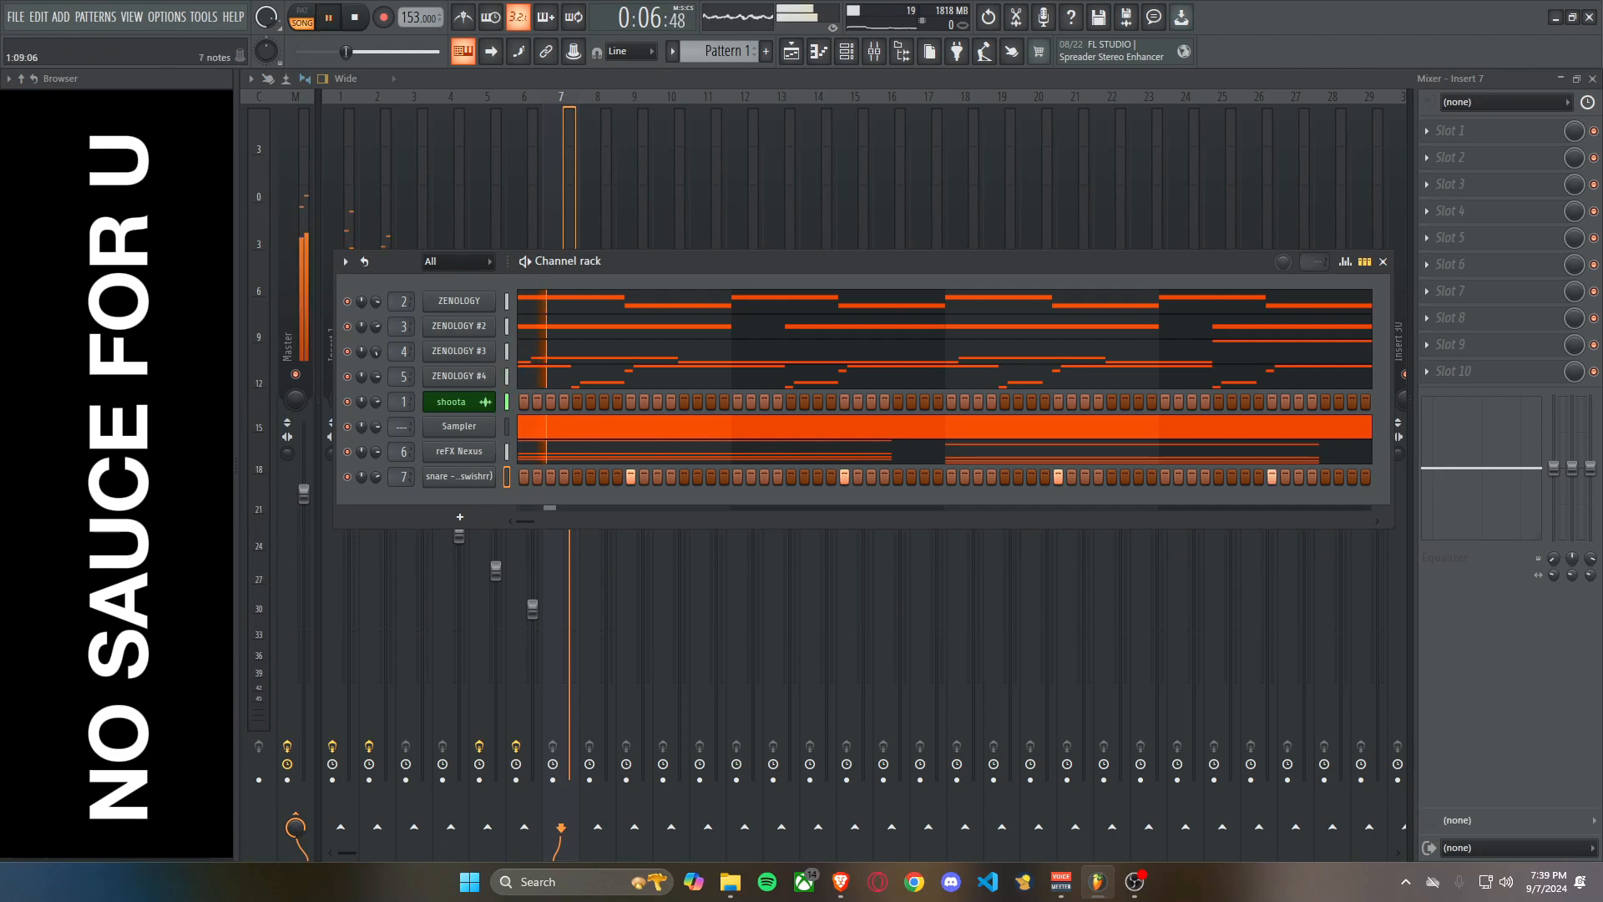
key(space)
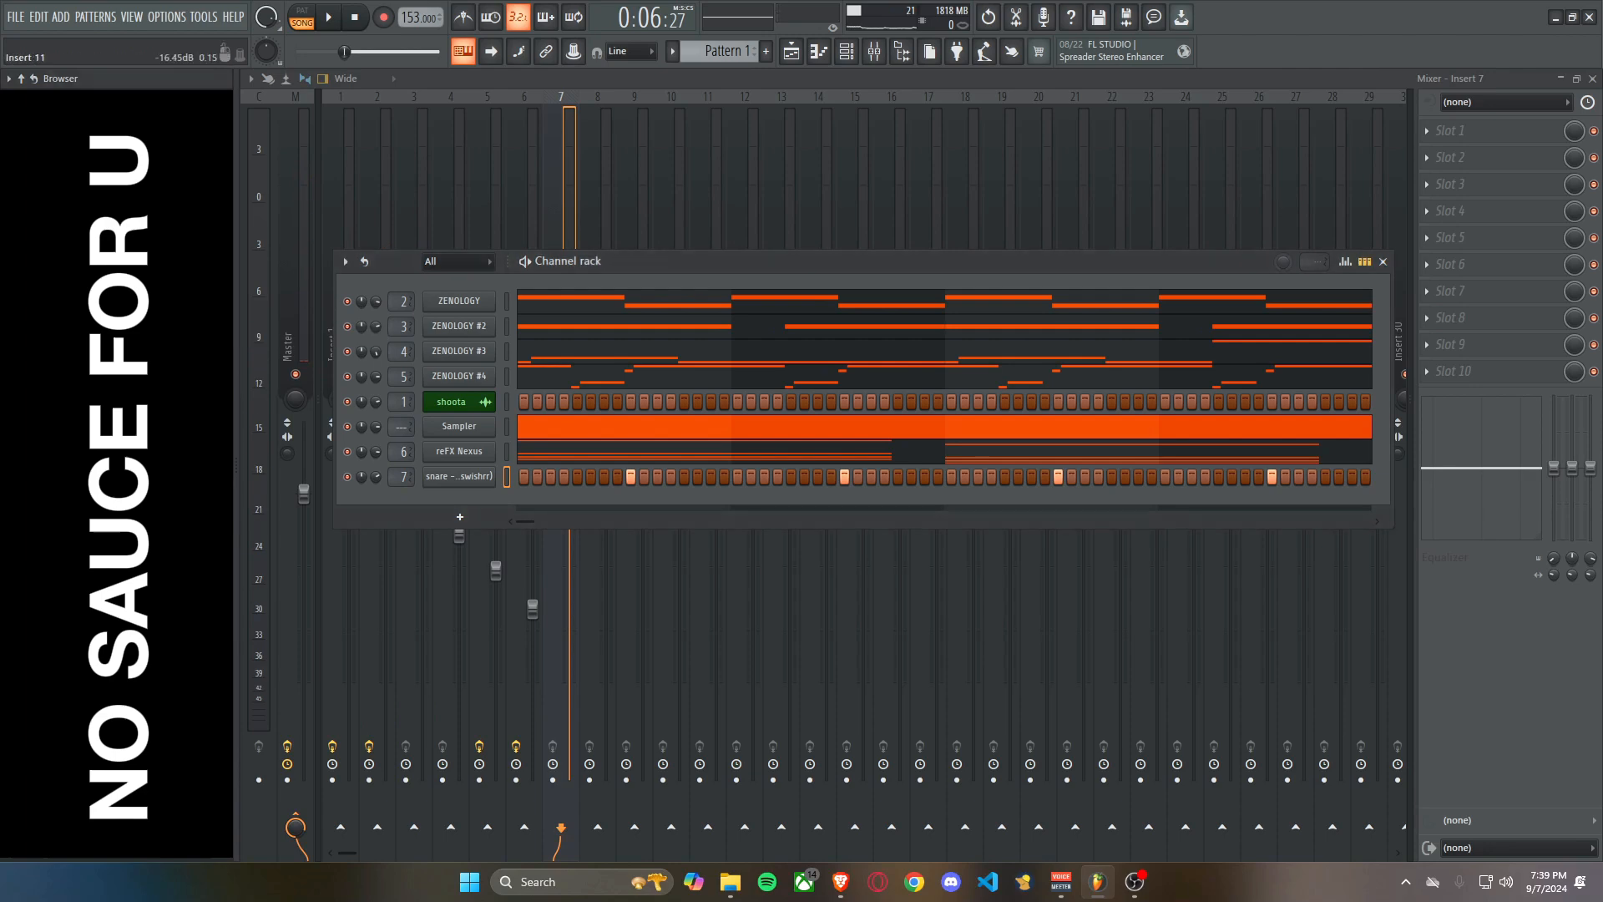
key(space)
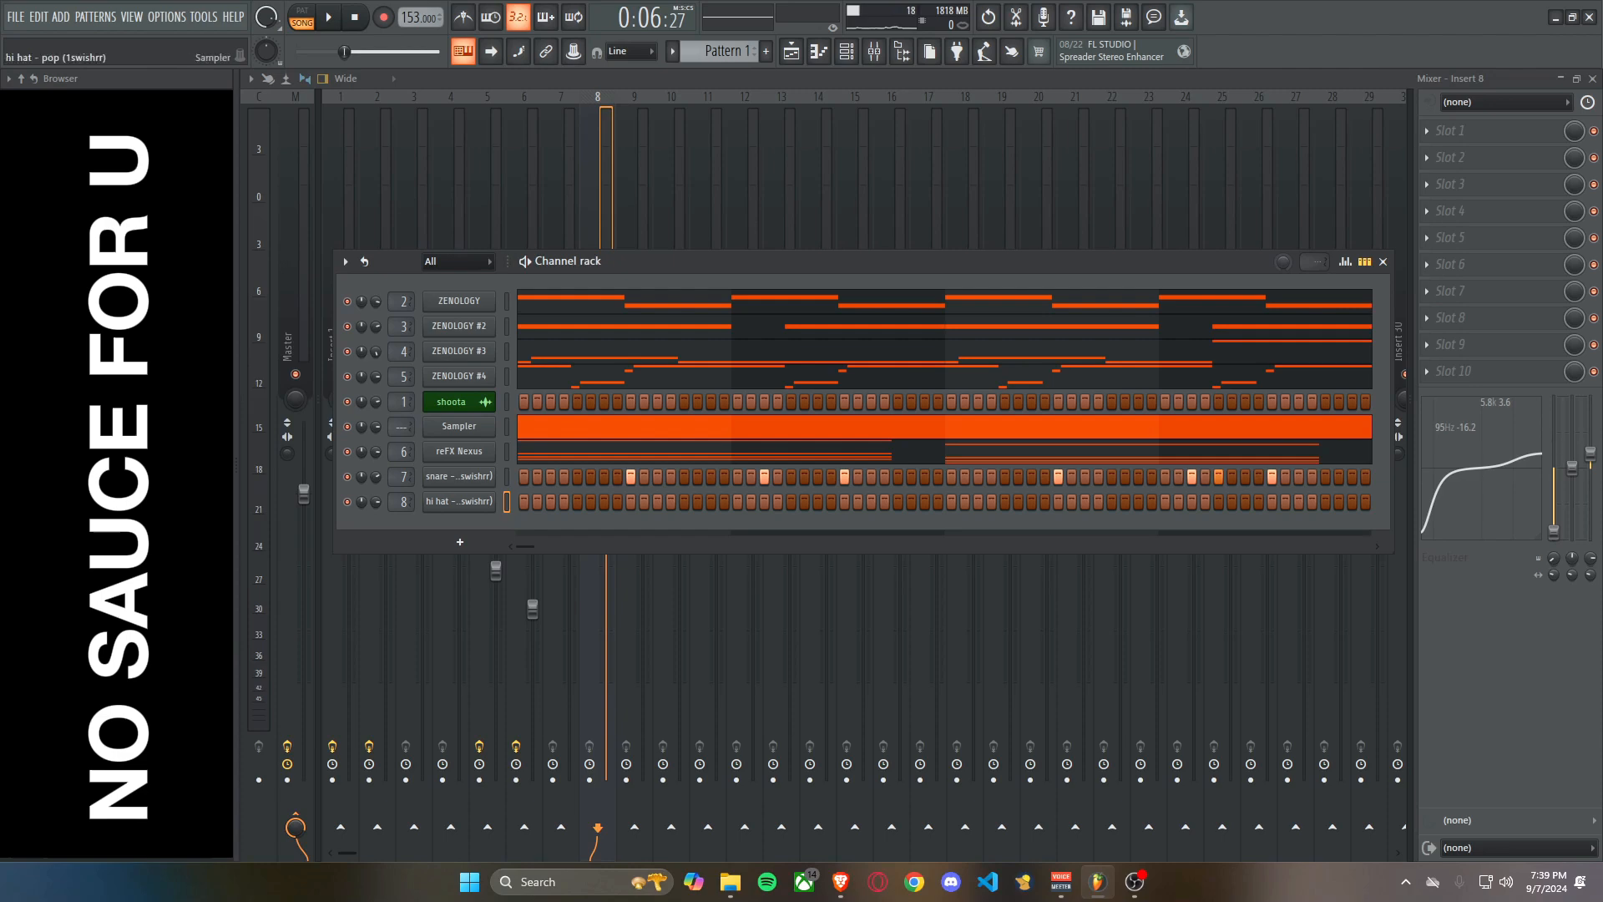
Place hits on steps 1, 7, 9 and 10 of the hi hat channel and play the pattern.
right_click(468, 501)
click(735, 547)
key(space)
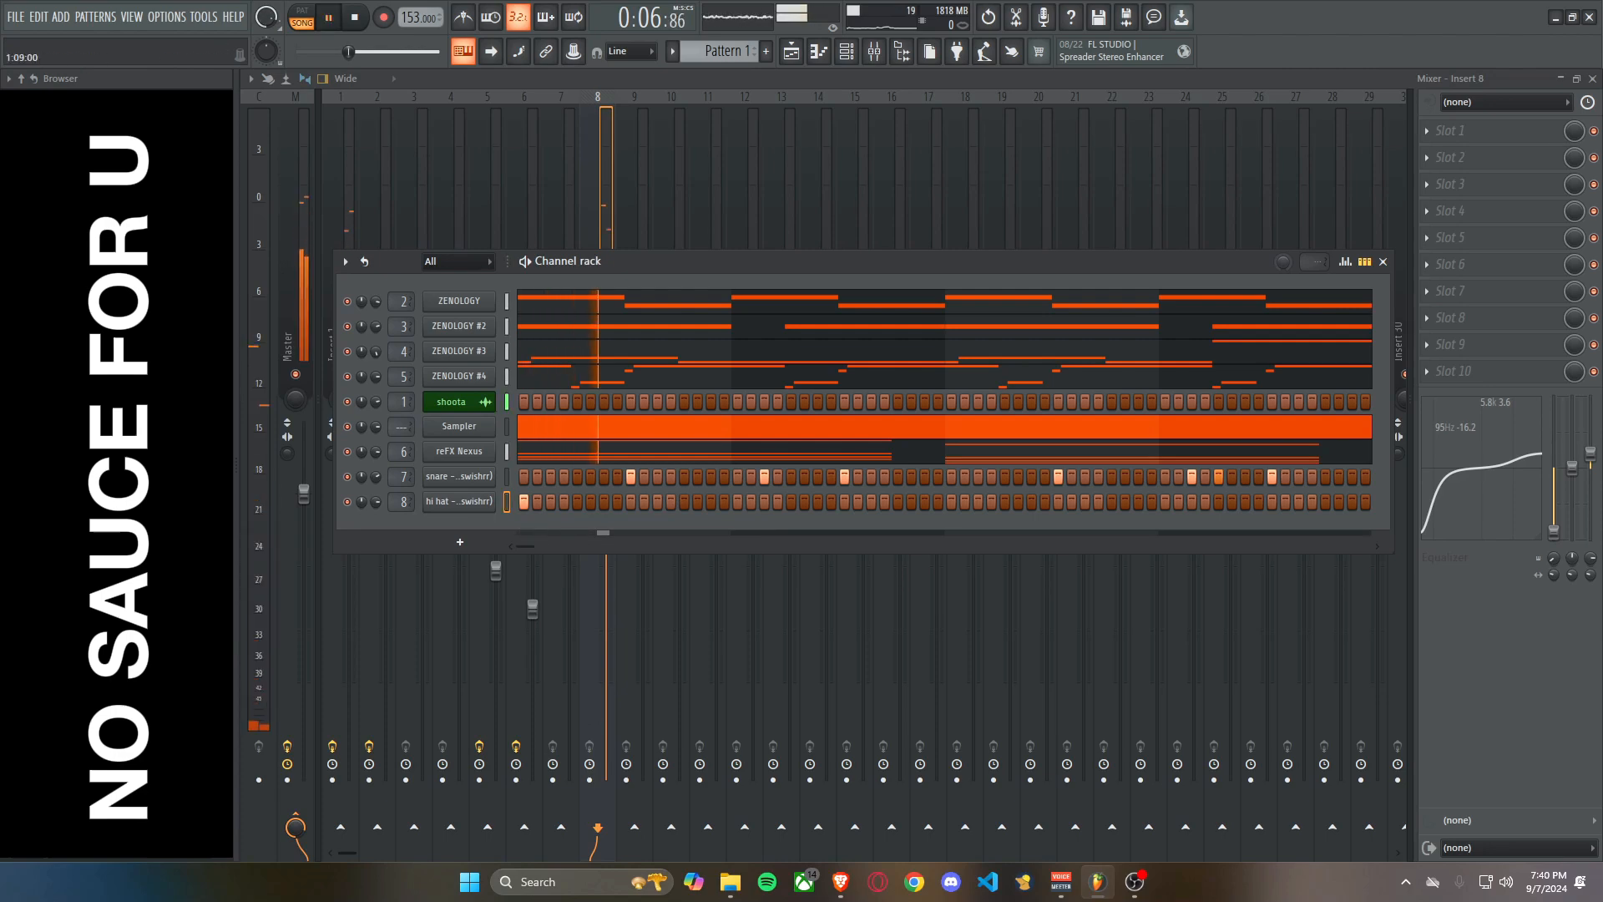
click(631, 502)
click(643, 502)
key(space)
Add hits on steps 11, 15 and 17 of the hi hat channel and play the pattern.
key(space)
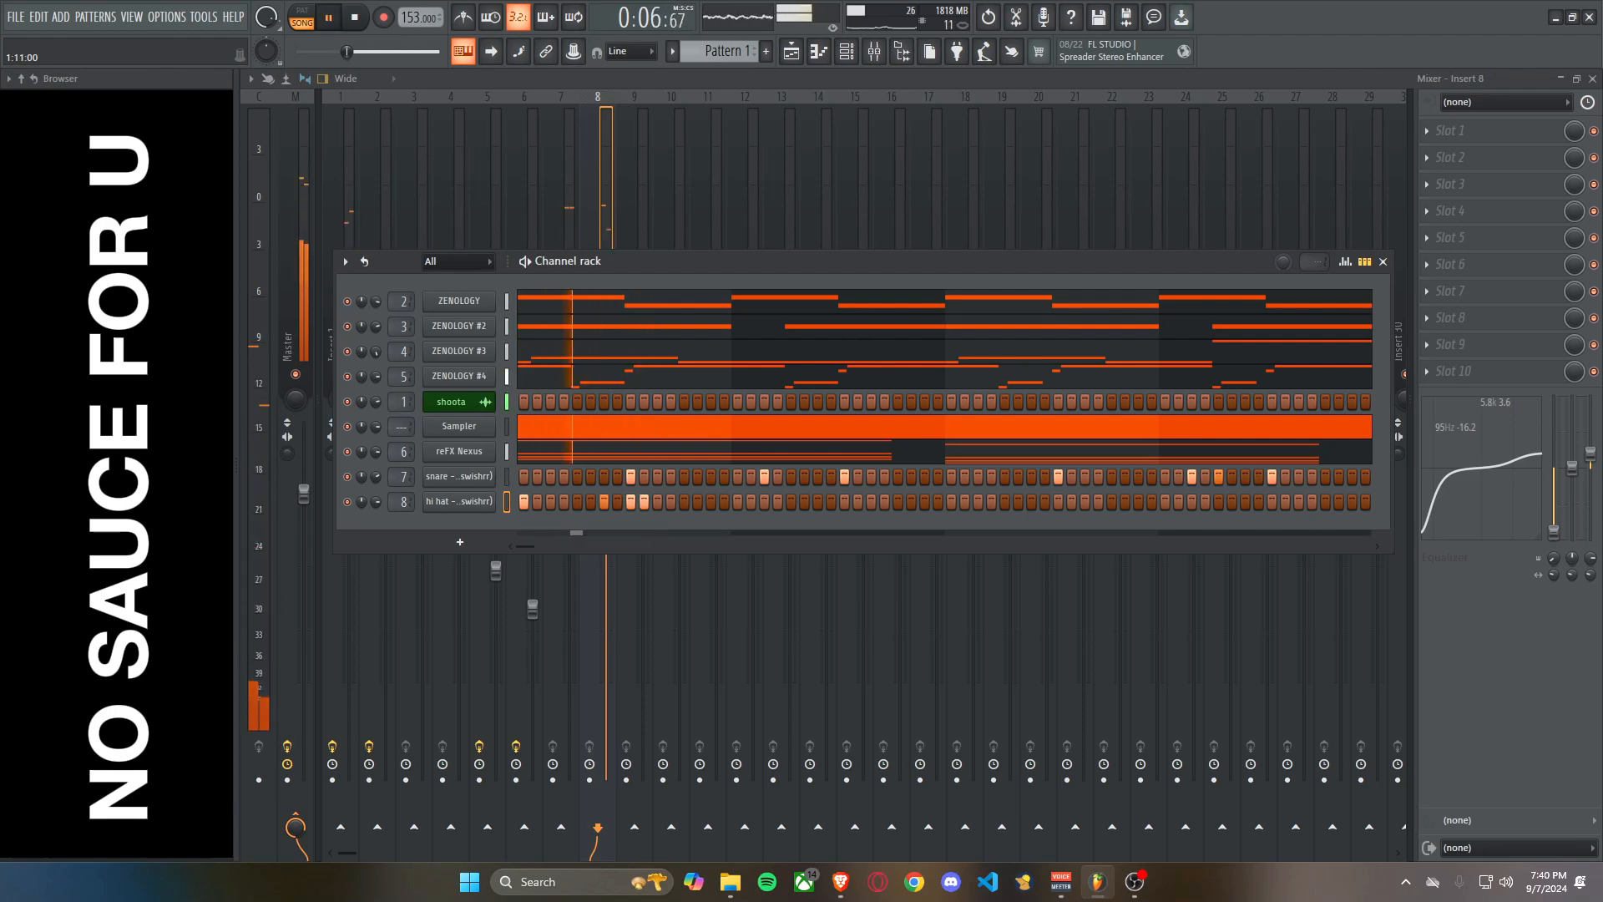
click(657, 502)
click(710, 502)
click(737, 502)
key(space)
key(space)
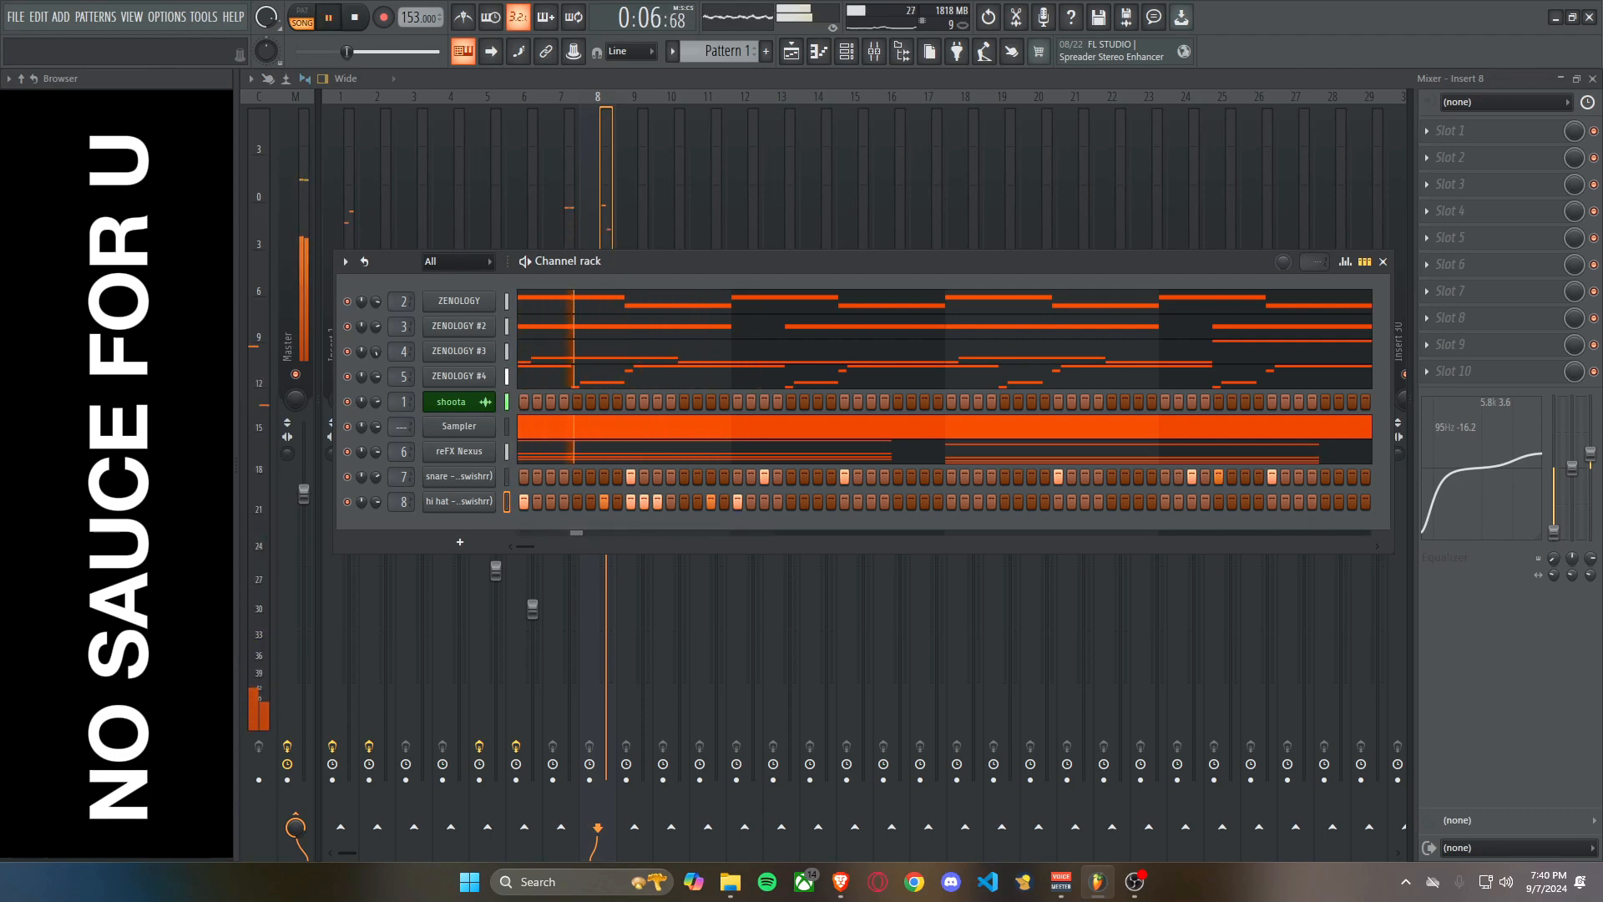
Continue the hi hat pattern with hits on steps 19, 23, 25, 26 and 27, auditioning it with the melody.
click(764, 502)
click(817, 502)
click(844, 502)
click(858, 502)
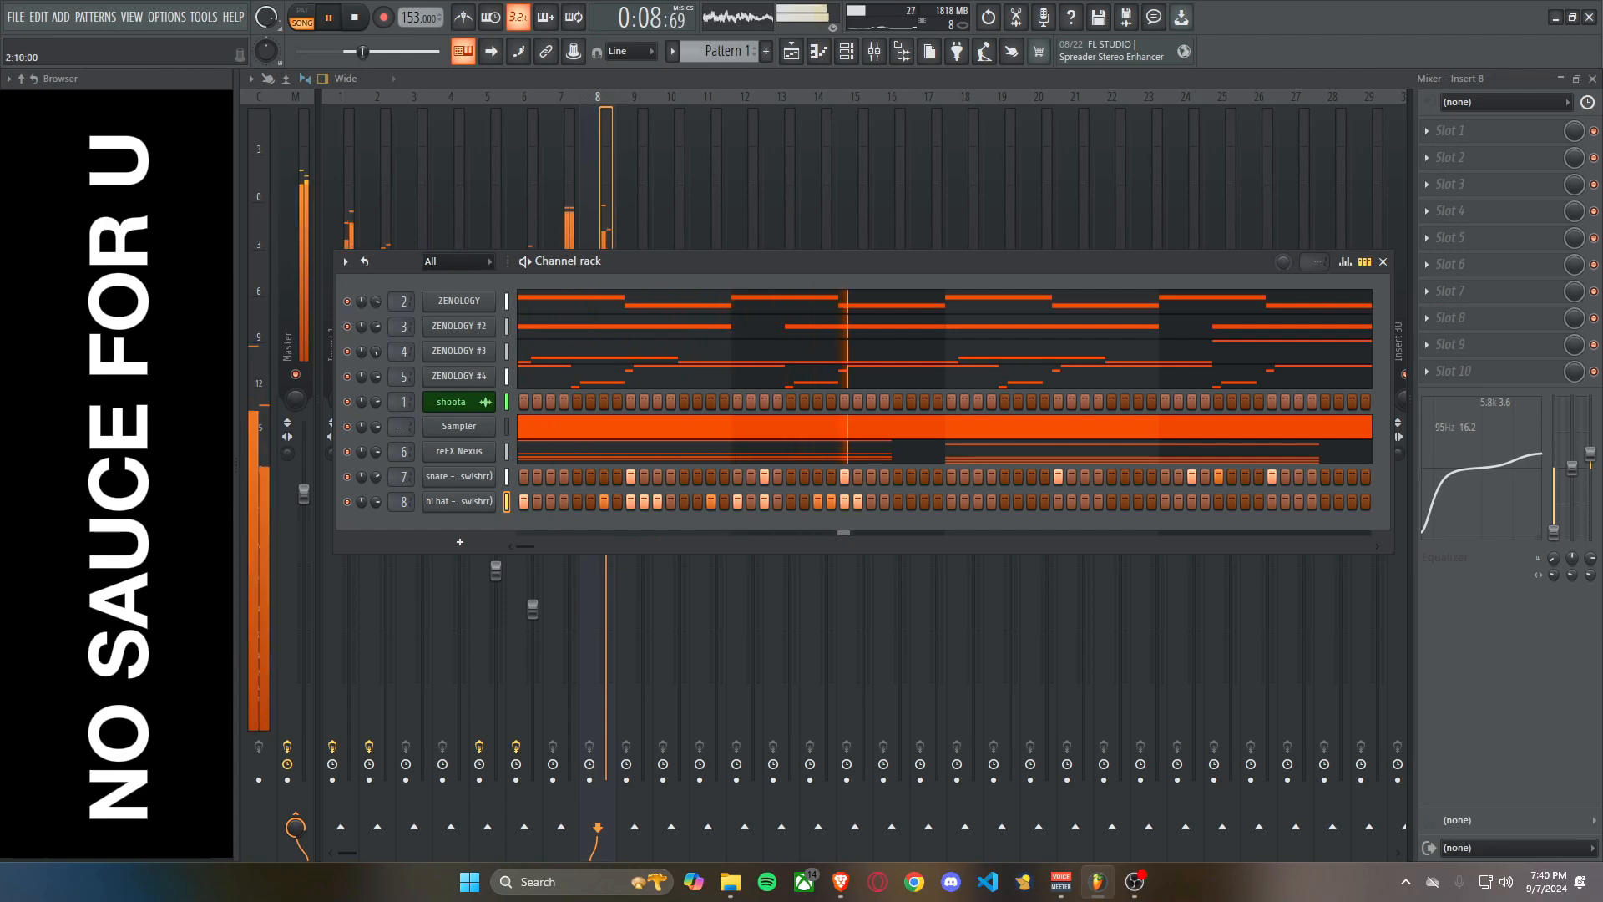
click(871, 501)
key(space)
key(space)
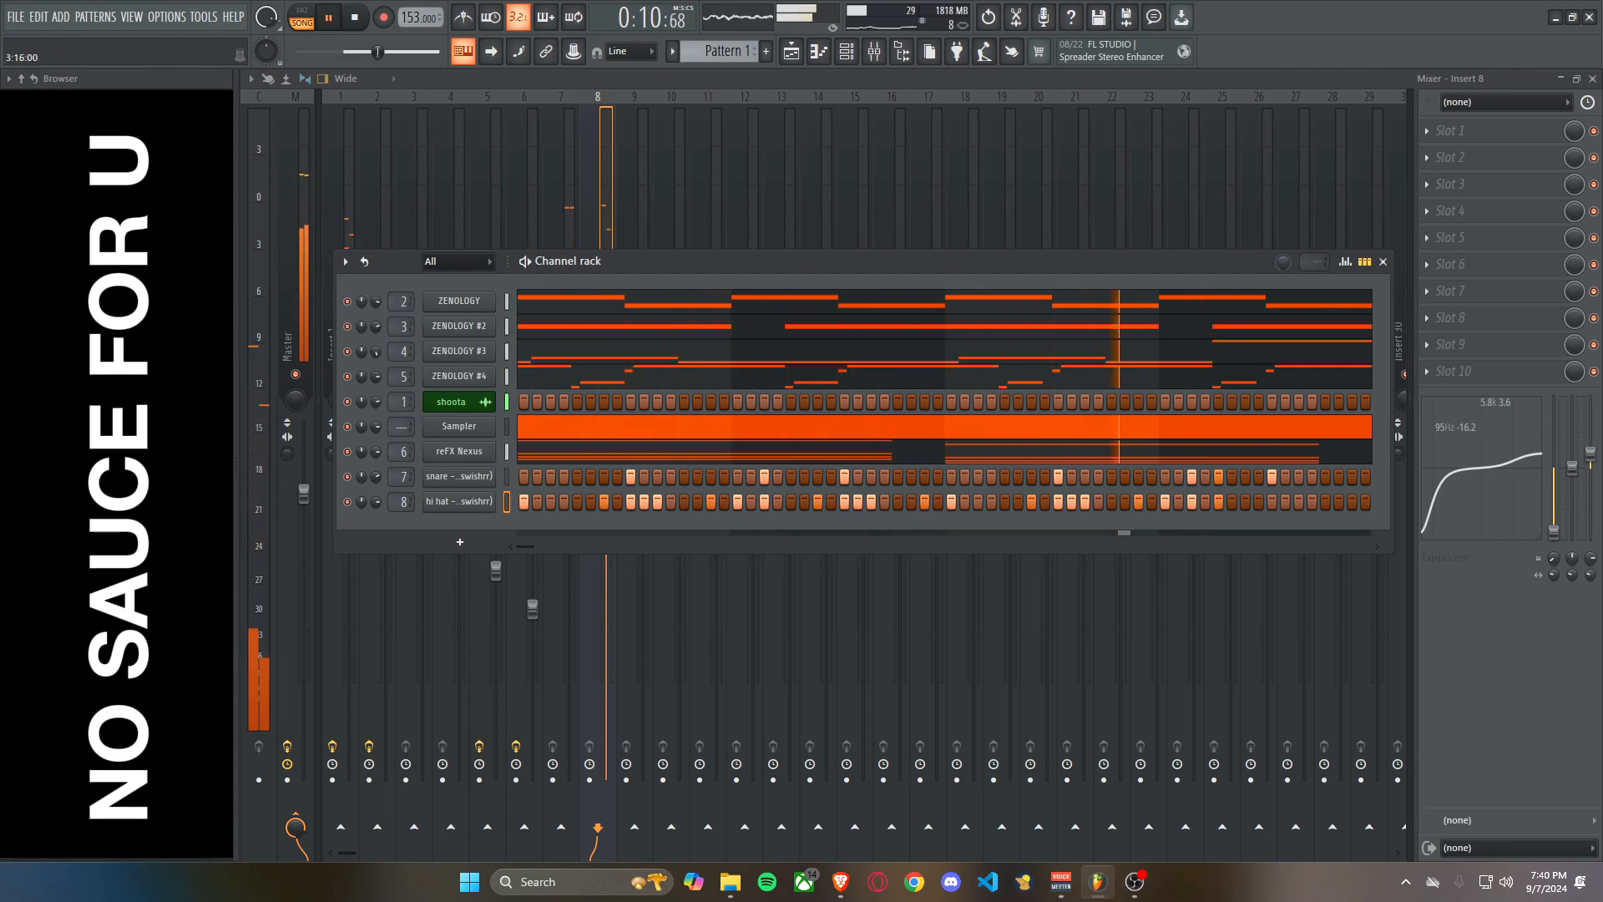
key(space)
Open the hi hat channel's piano roll and choose a snap setting for it.
right_click(491, 500)
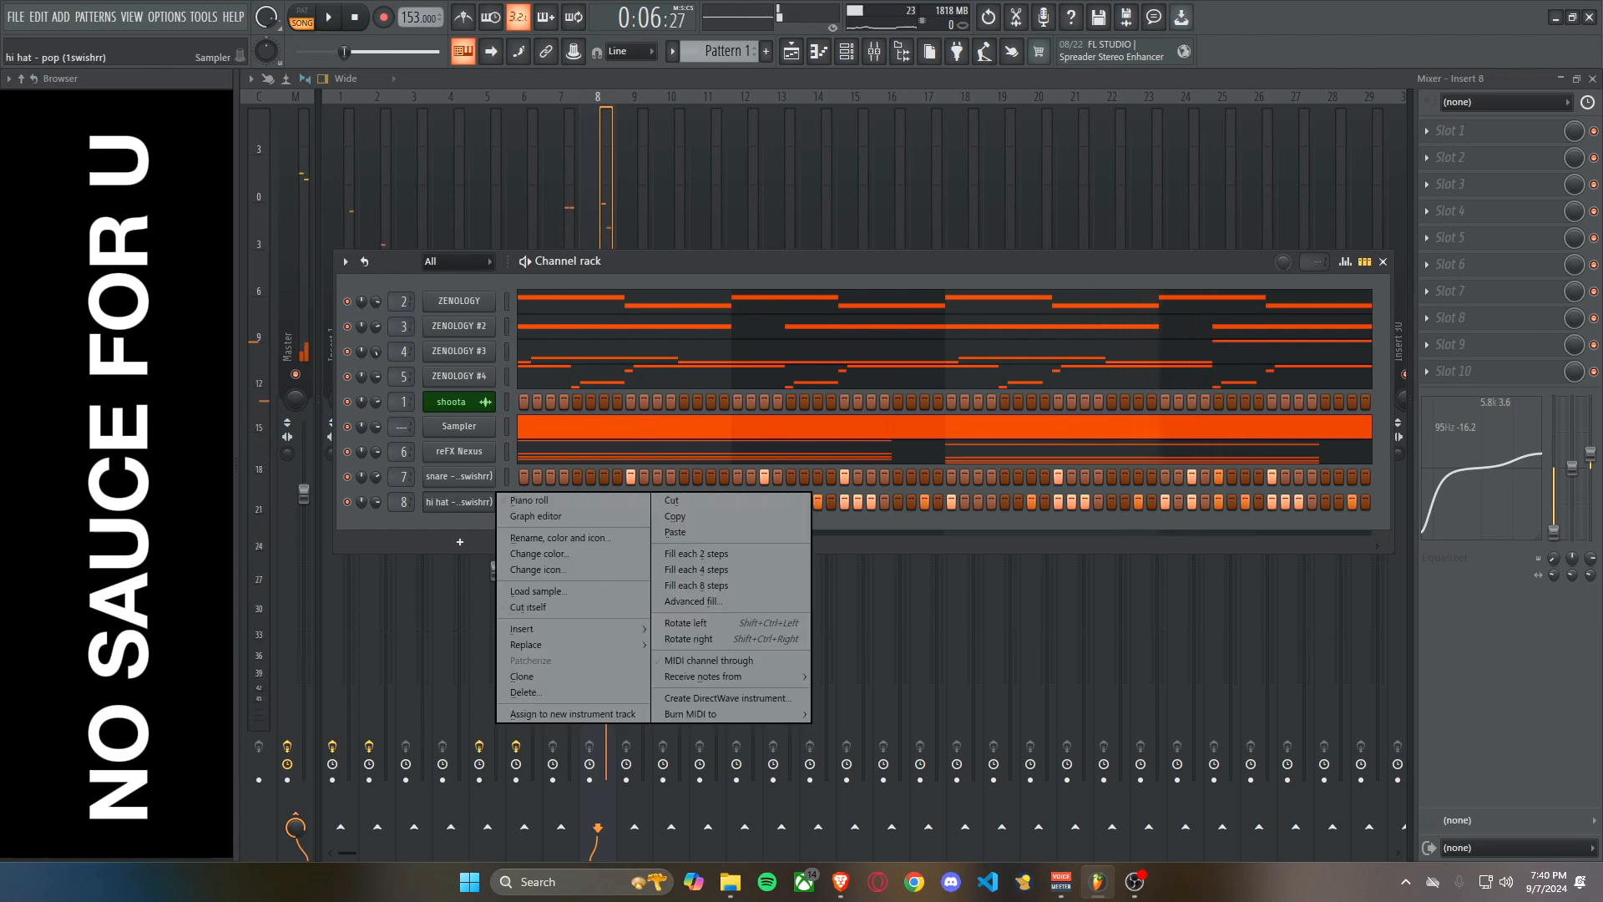
click(535, 517)
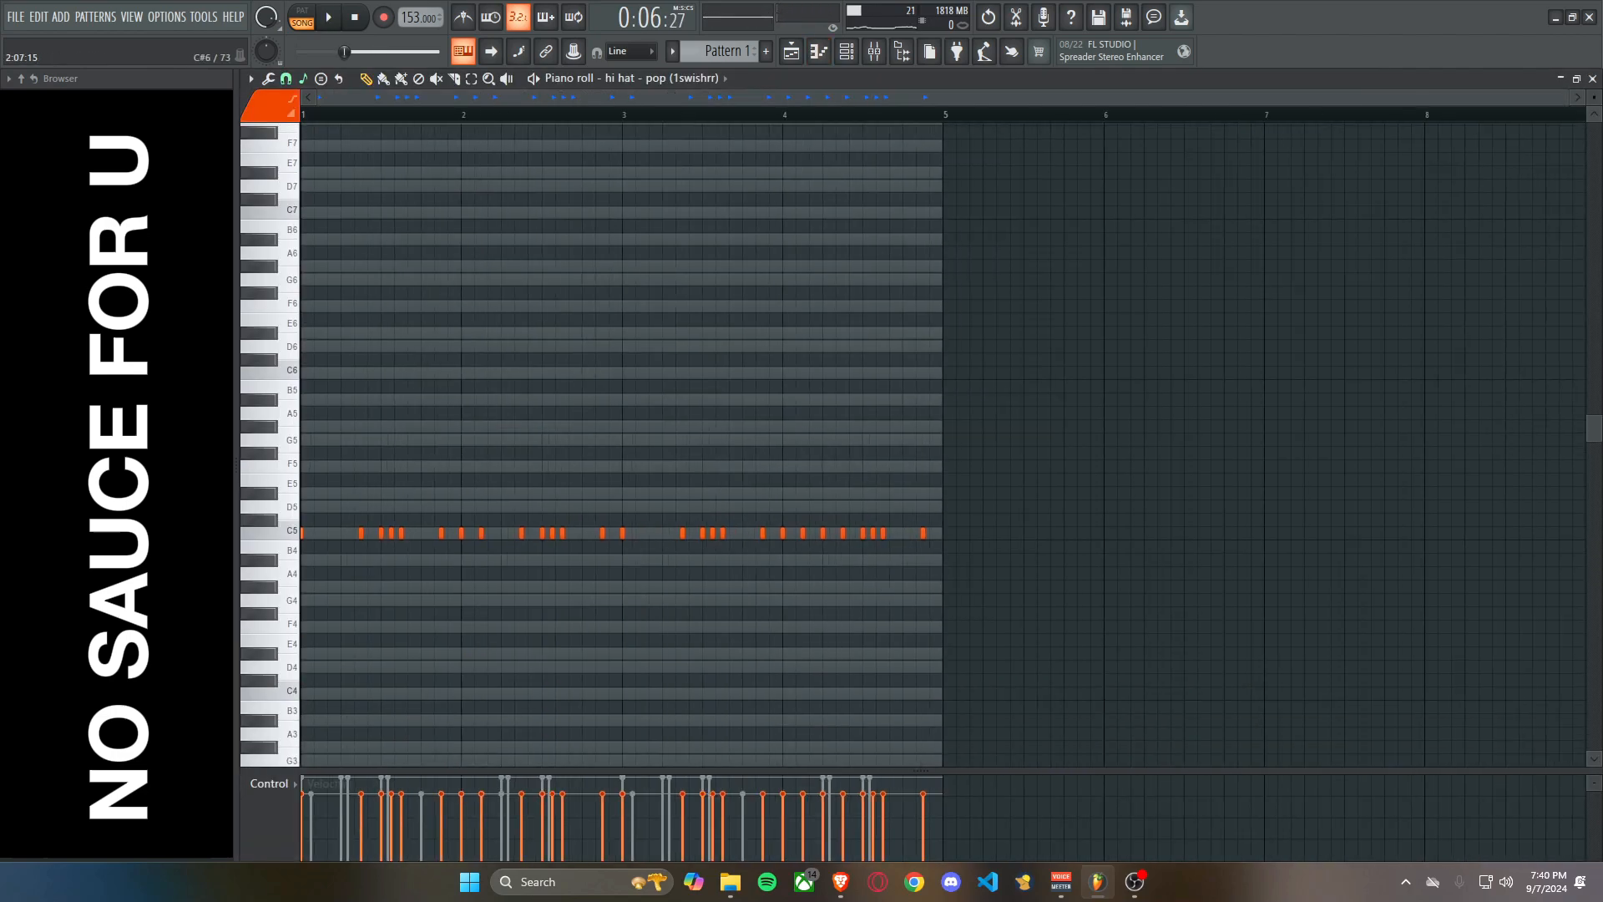
scroll(335, 280, up, 4)
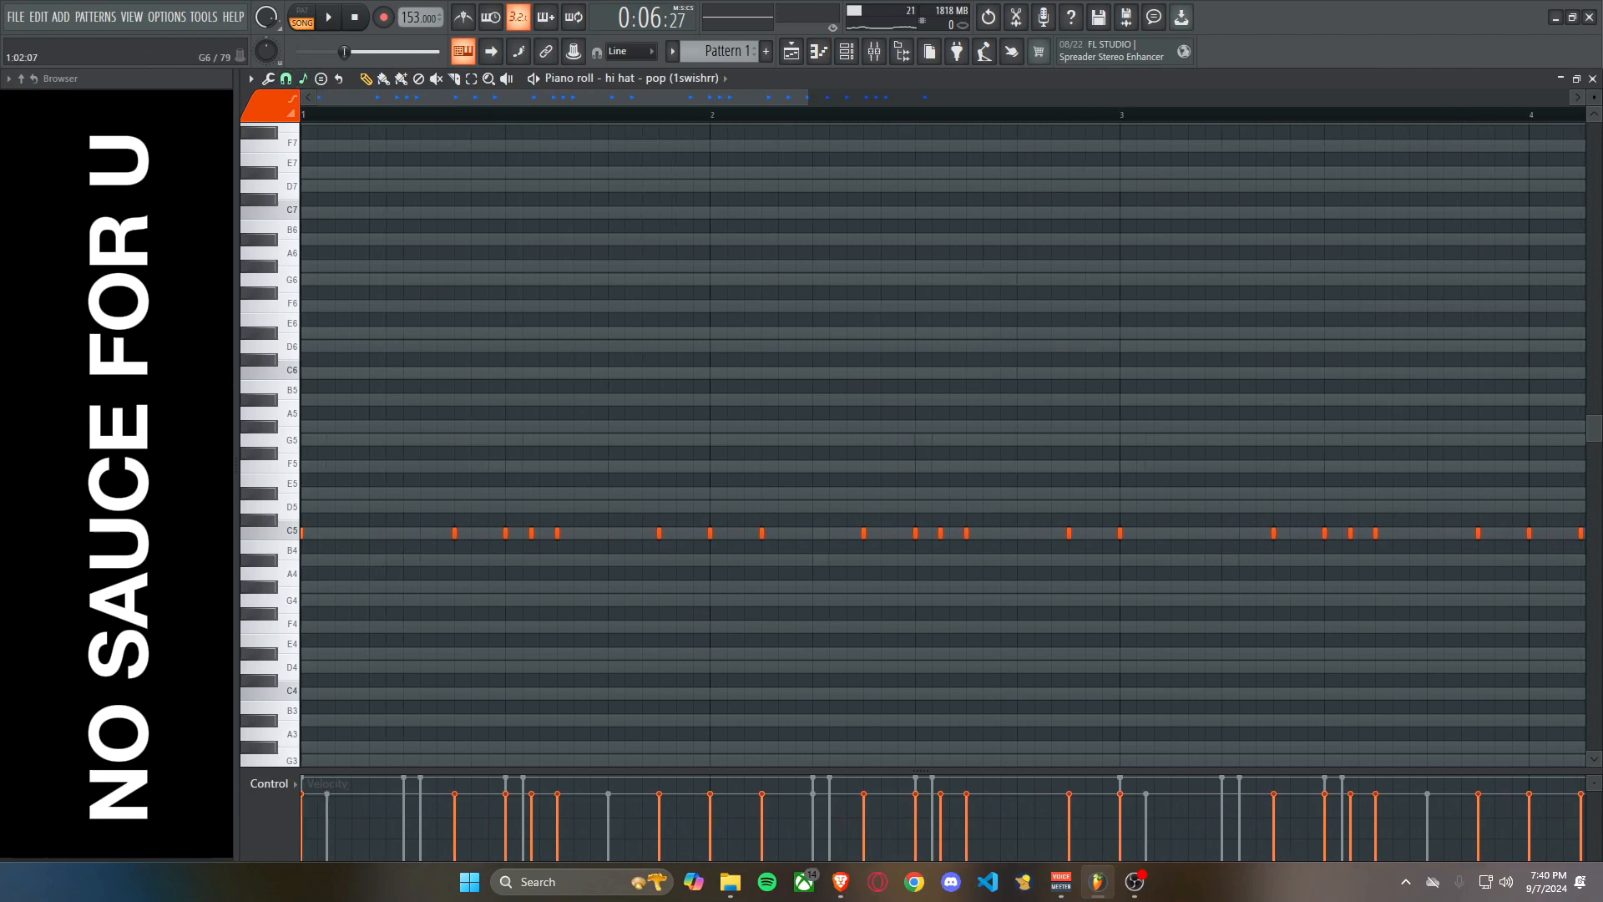
scroll(604, 456, down, 1)
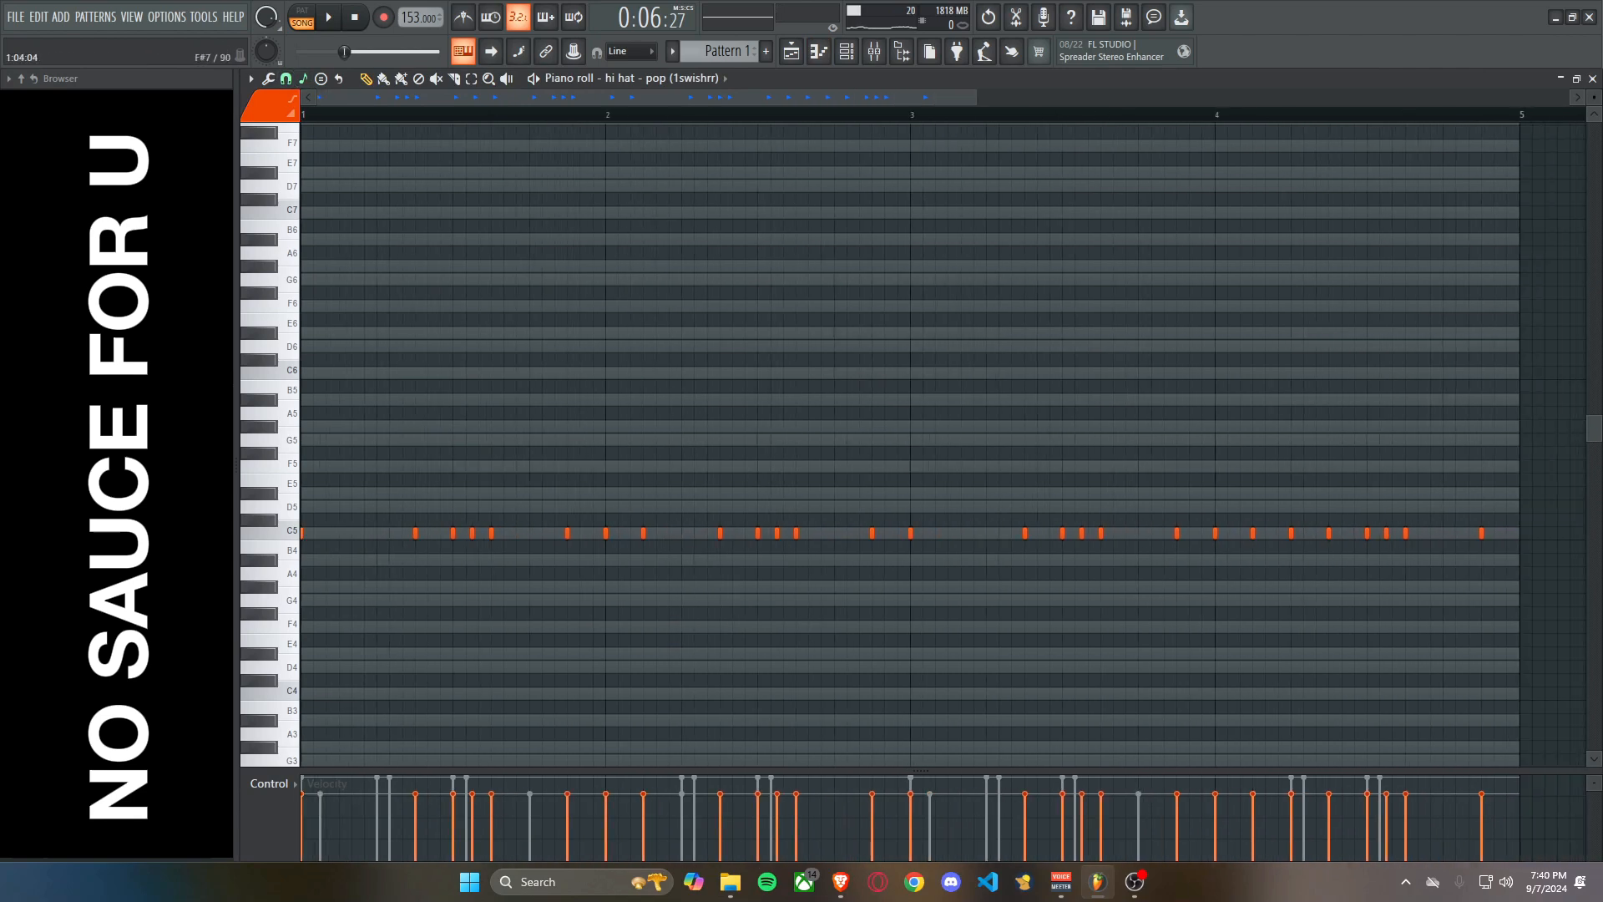
click(285, 77)
click(309, 267)
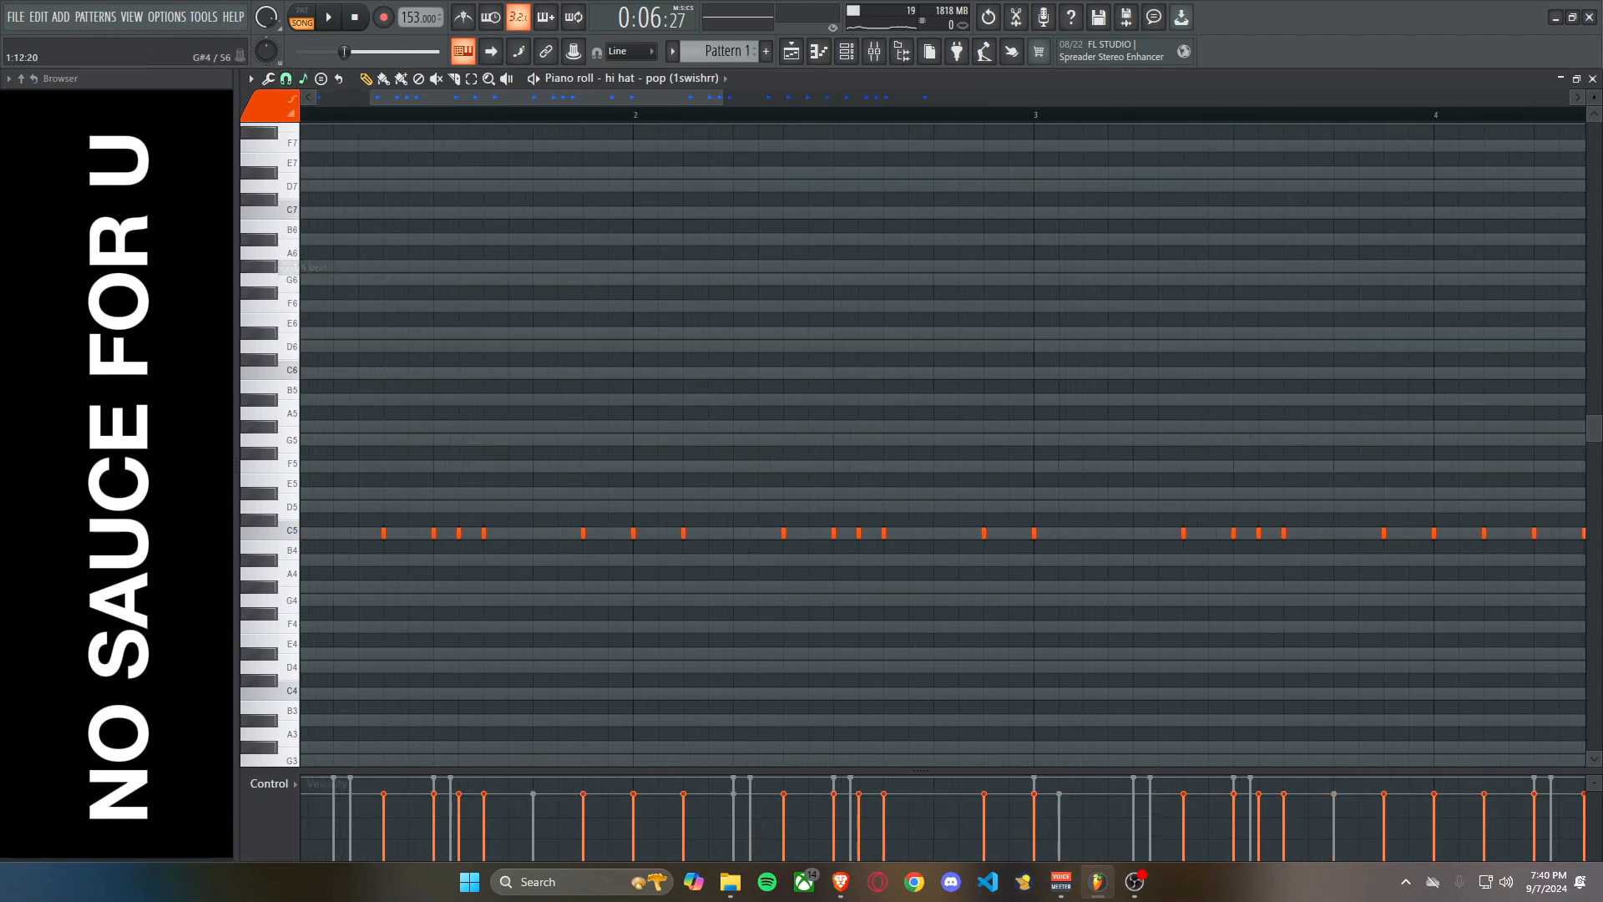
scroll(496, 507, down, 2)
scroll(496, 509, up, 2)
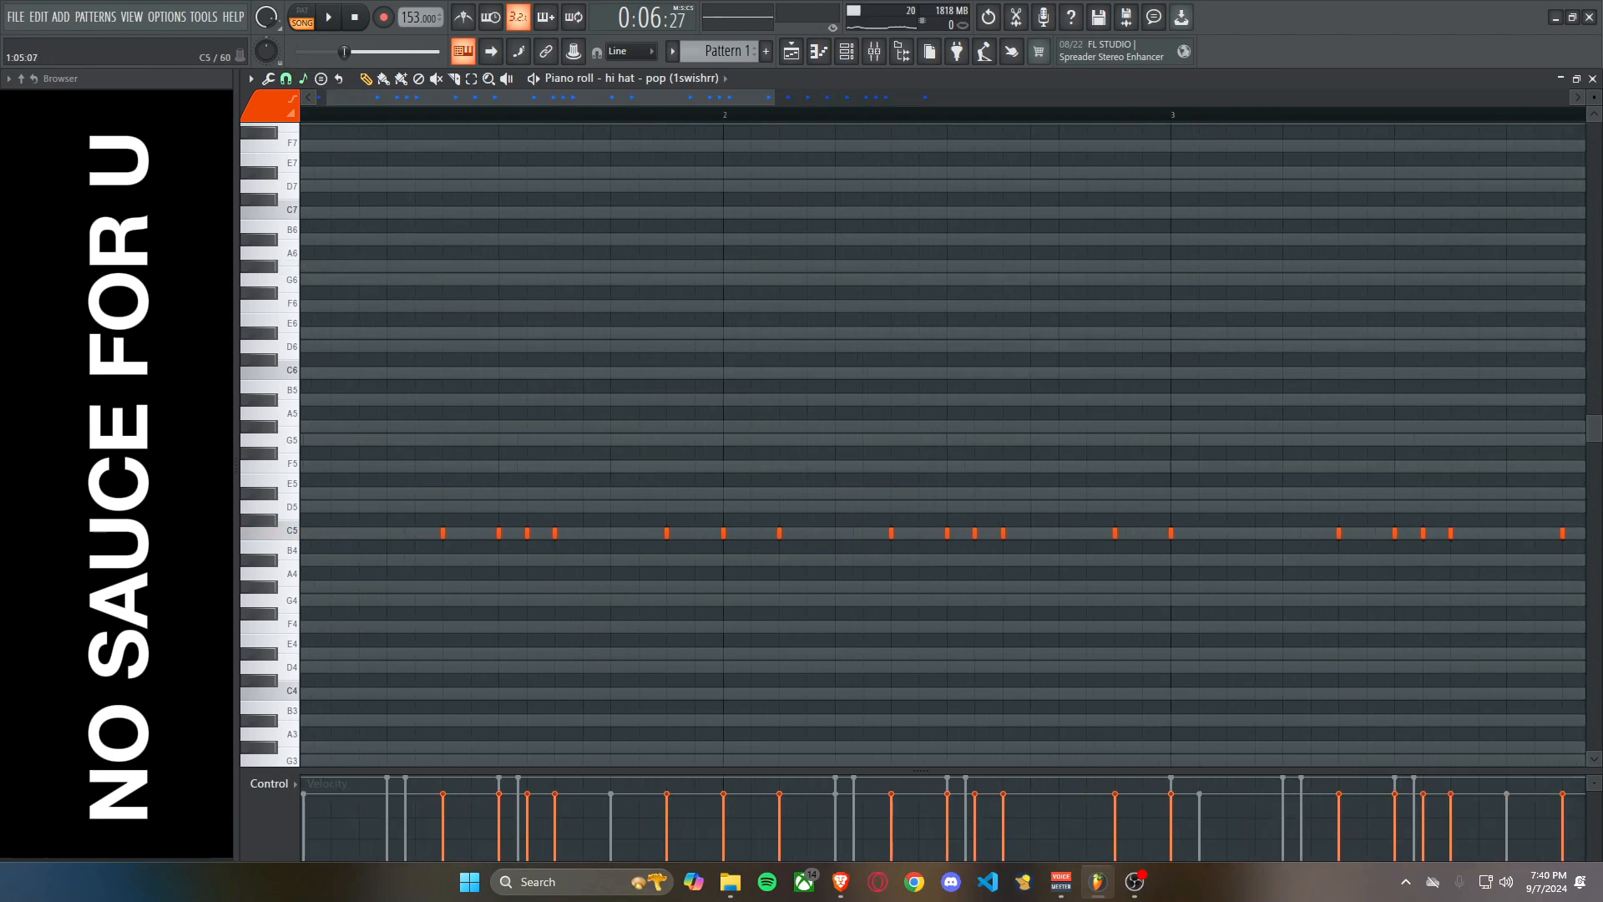
Add low F#4 hi hat notes on step 13 of bars 2 and 4 while the pattern plays.
key(space)
click(610, 614)
right_click(611, 614)
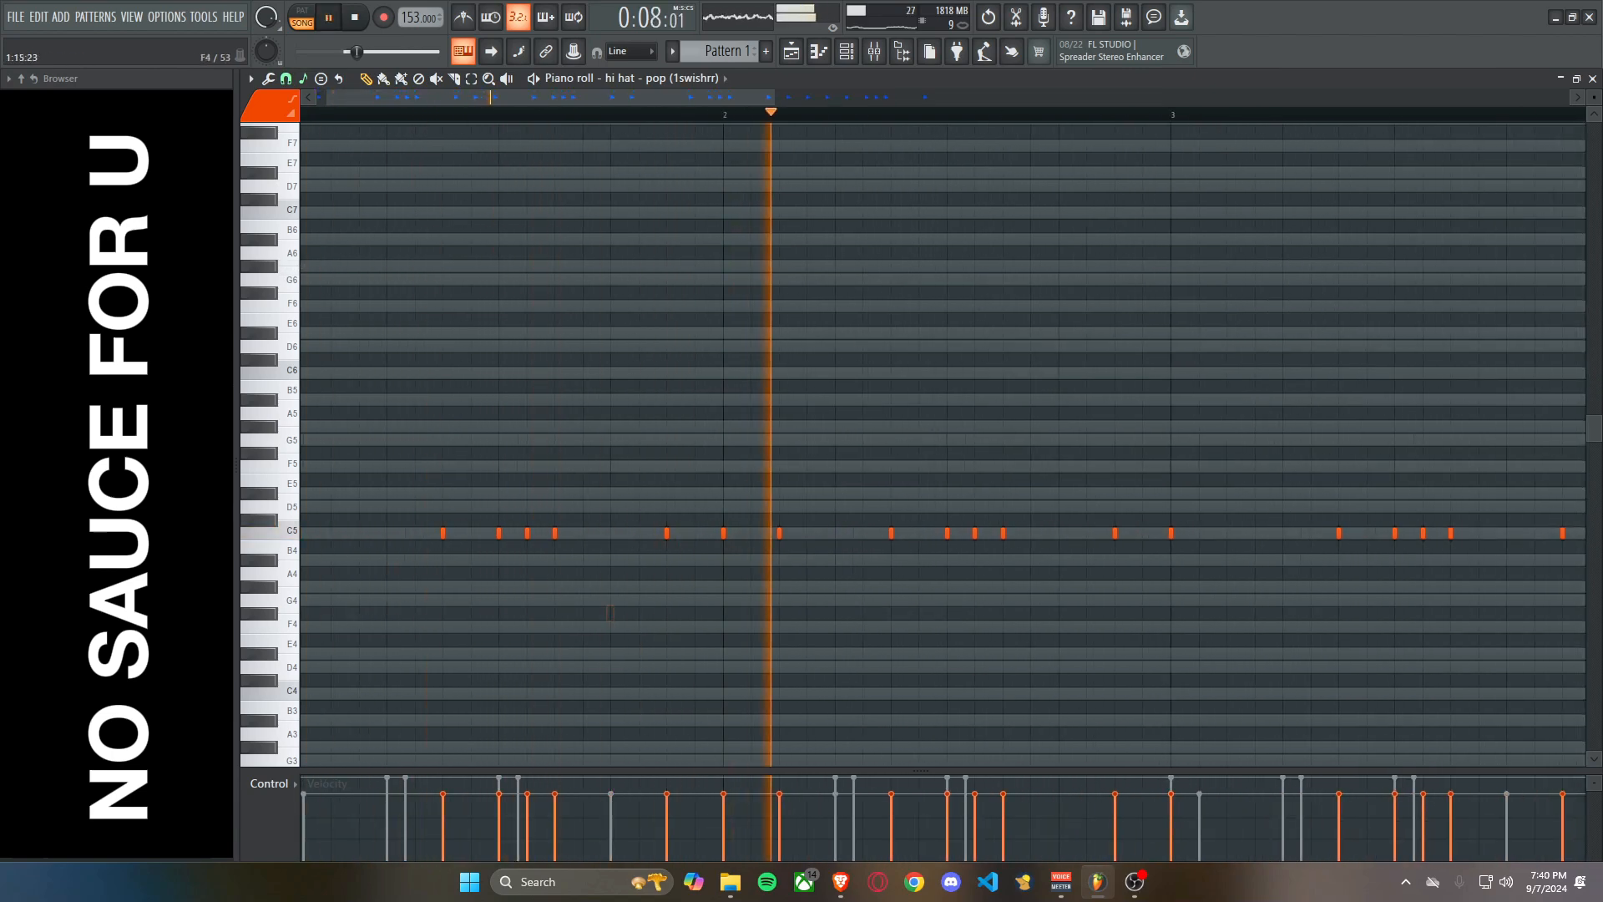
click(1058, 614)
scroll(1029, 602, down, 2)
scroll(1261, 601, up, 2)
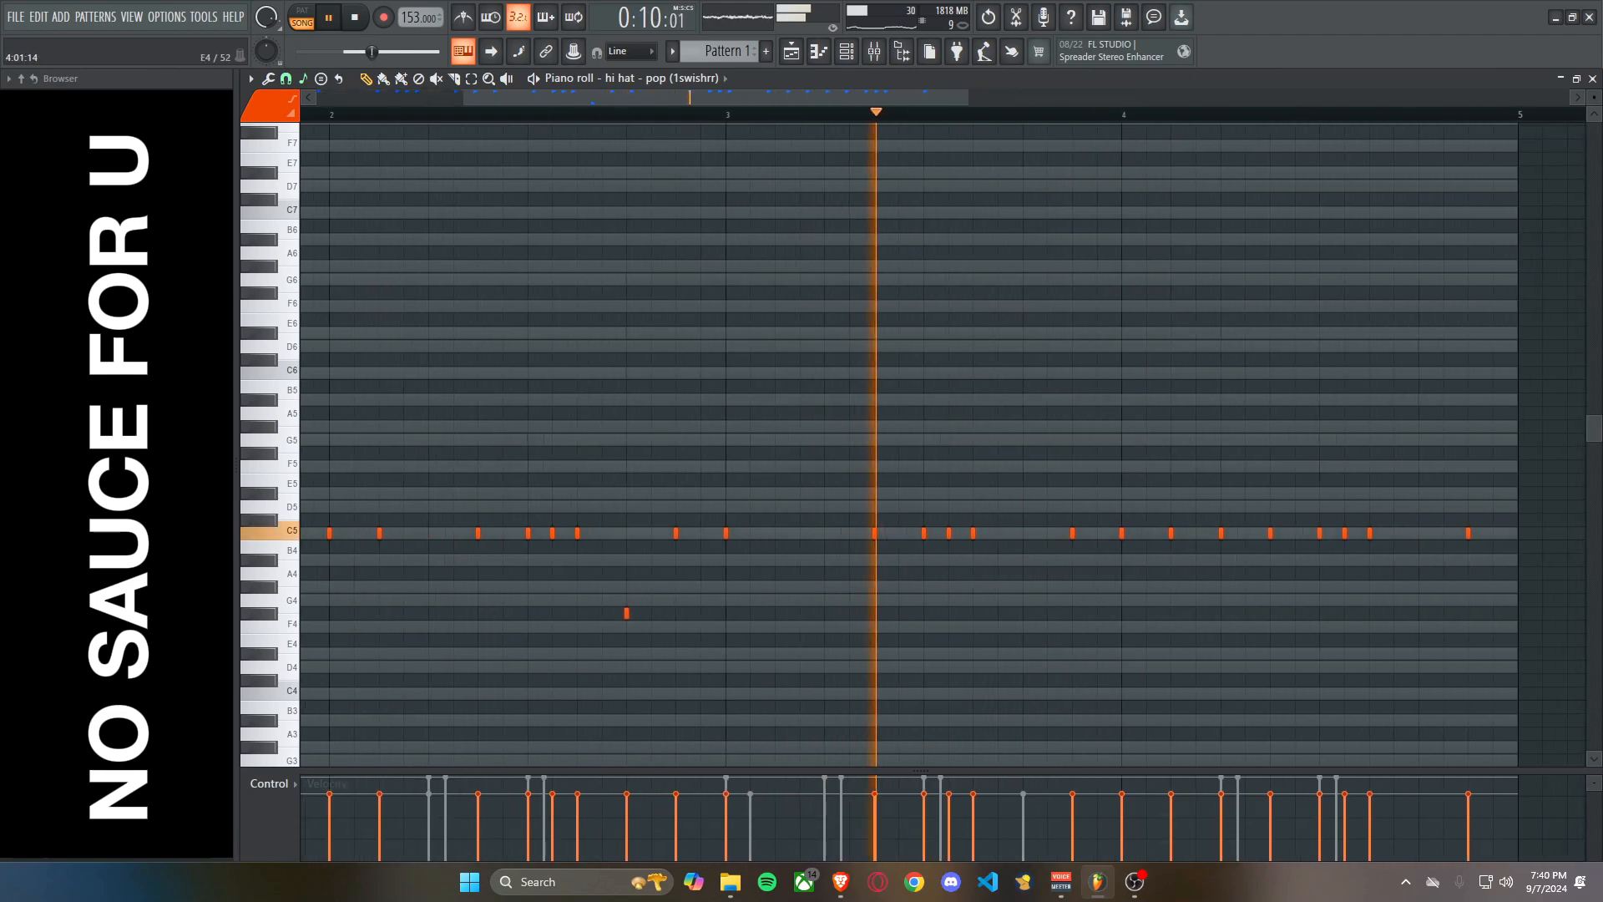
click(1421, 614)
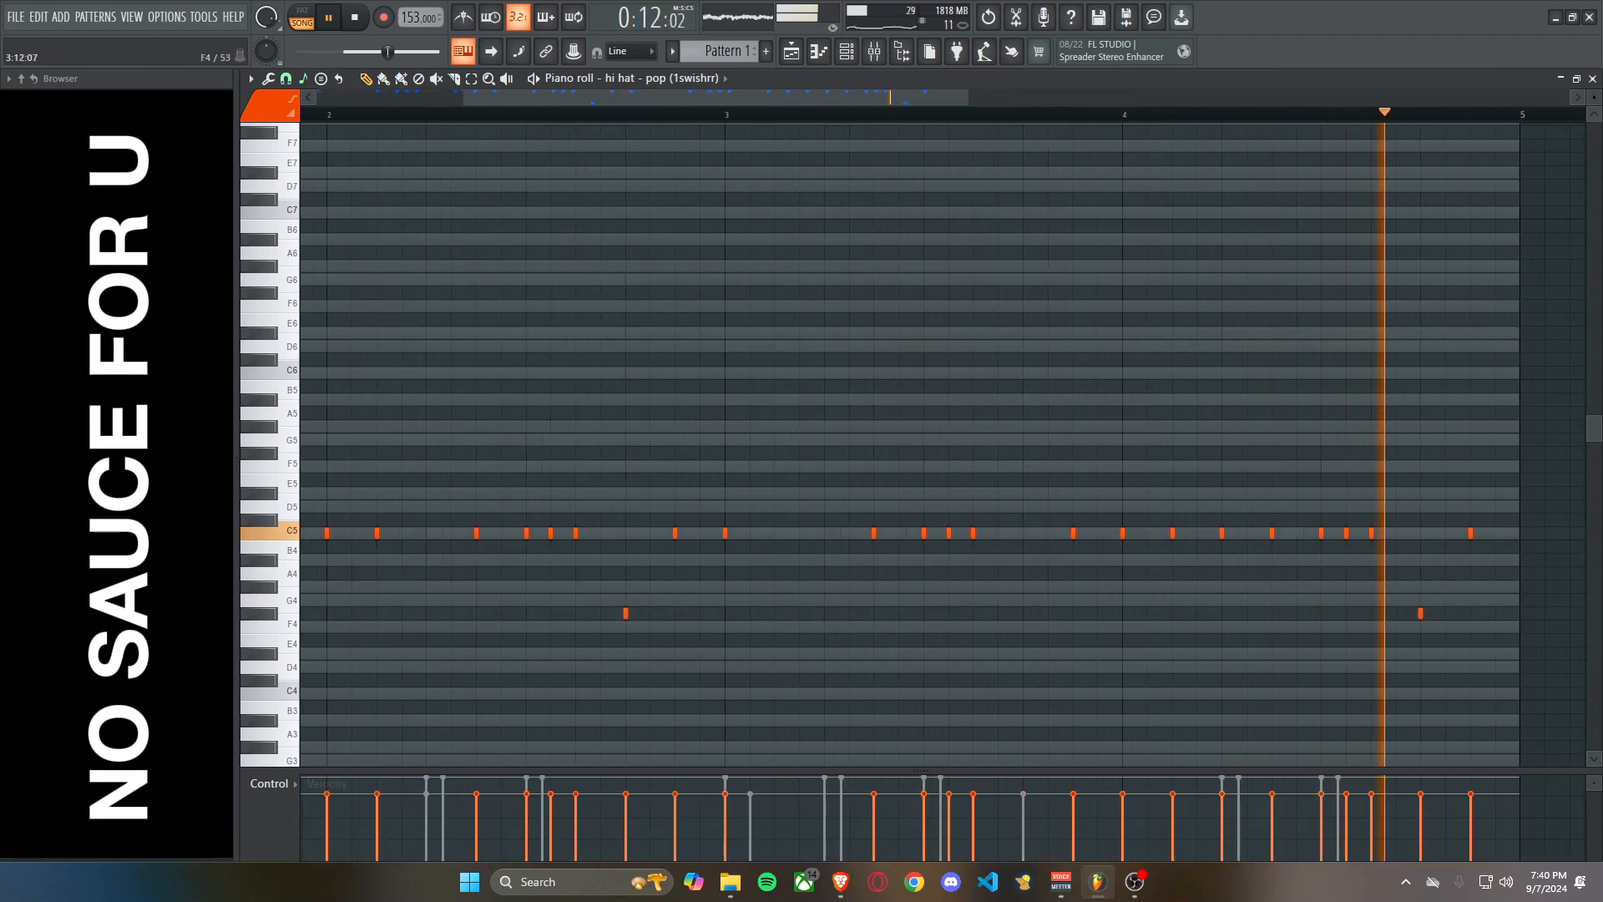
scroll(1421, 612, down, 2)
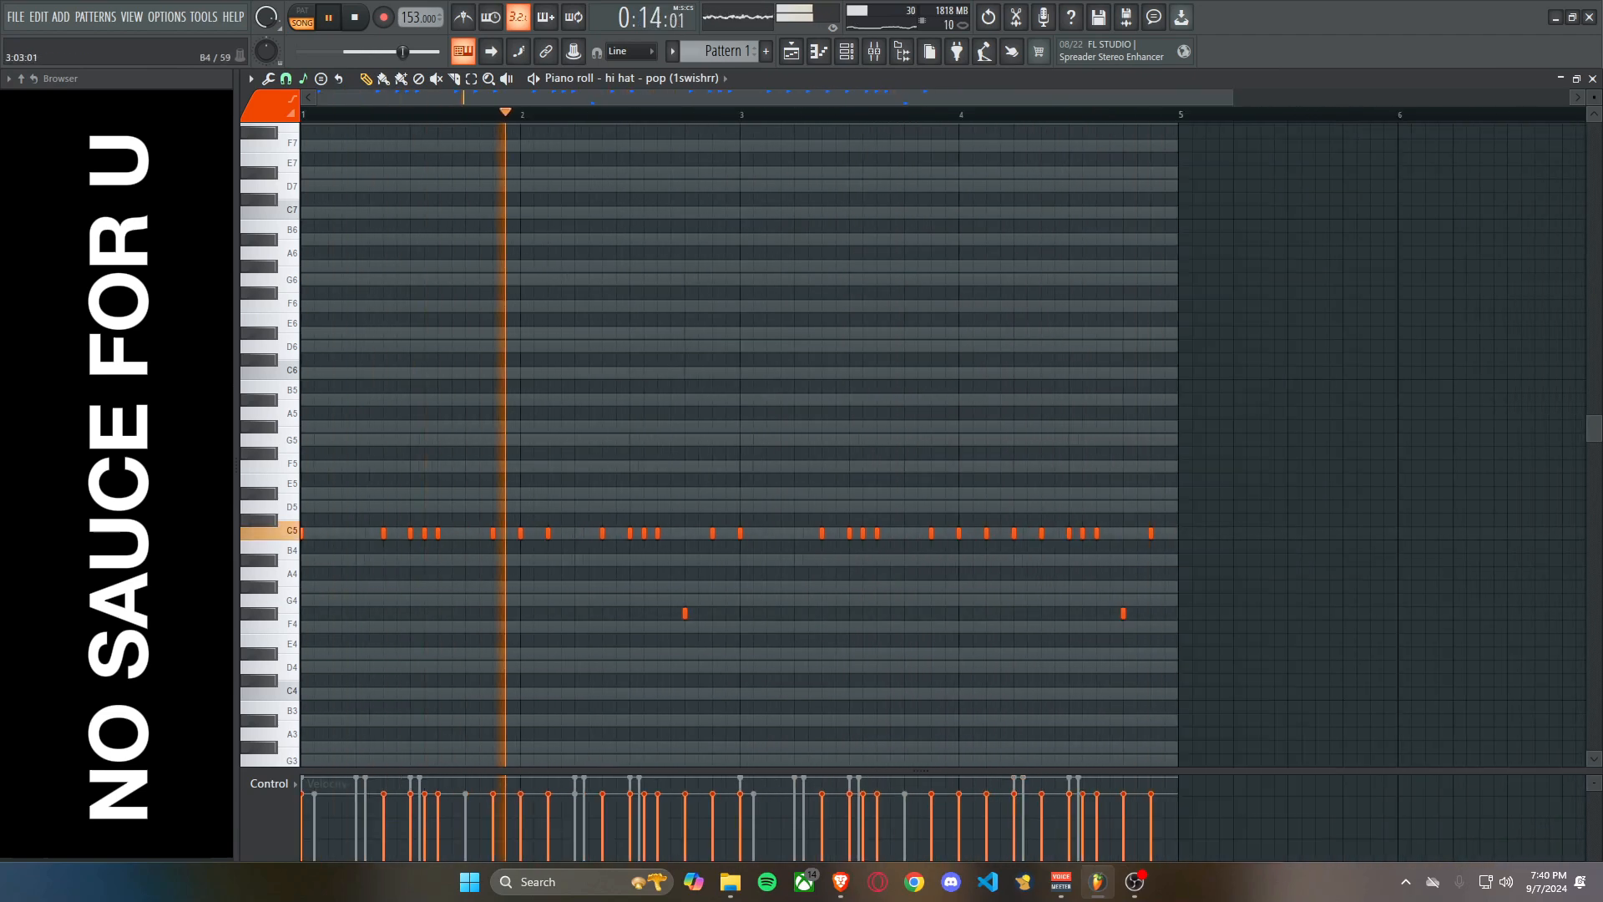
Add a high hi hat note on step 3 of bar 3, trying G#5 before settling on F5, and play it.
scroll(713, 601, up, 2)
click(817, 427)
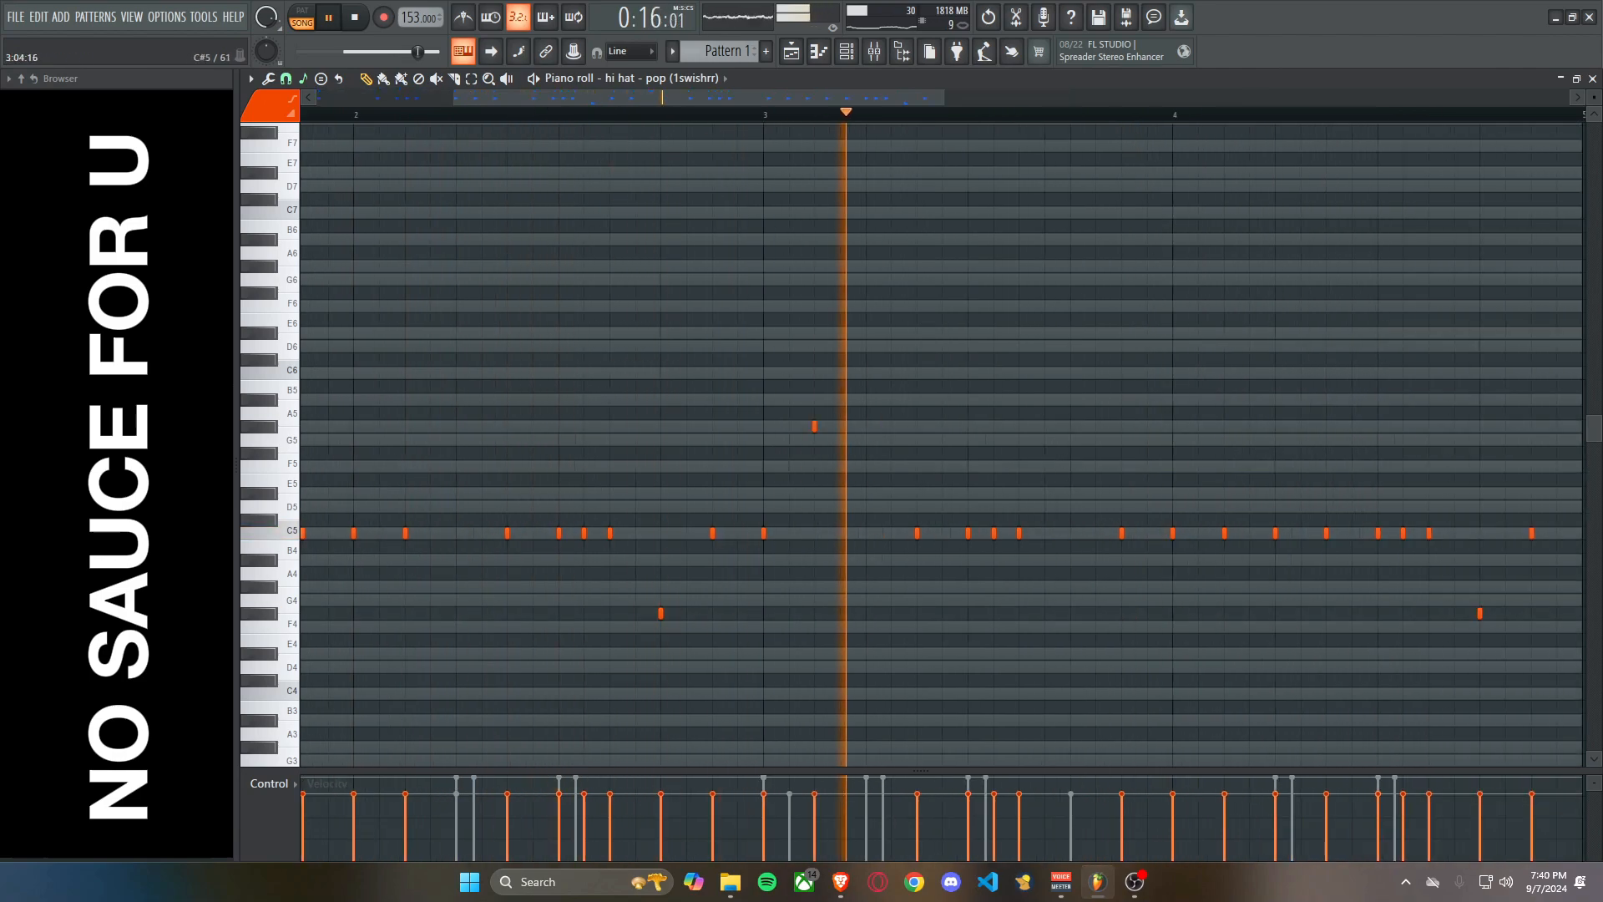
right_click(817, 427)
click(818, 466)
scroll(860, 520, down, 2)
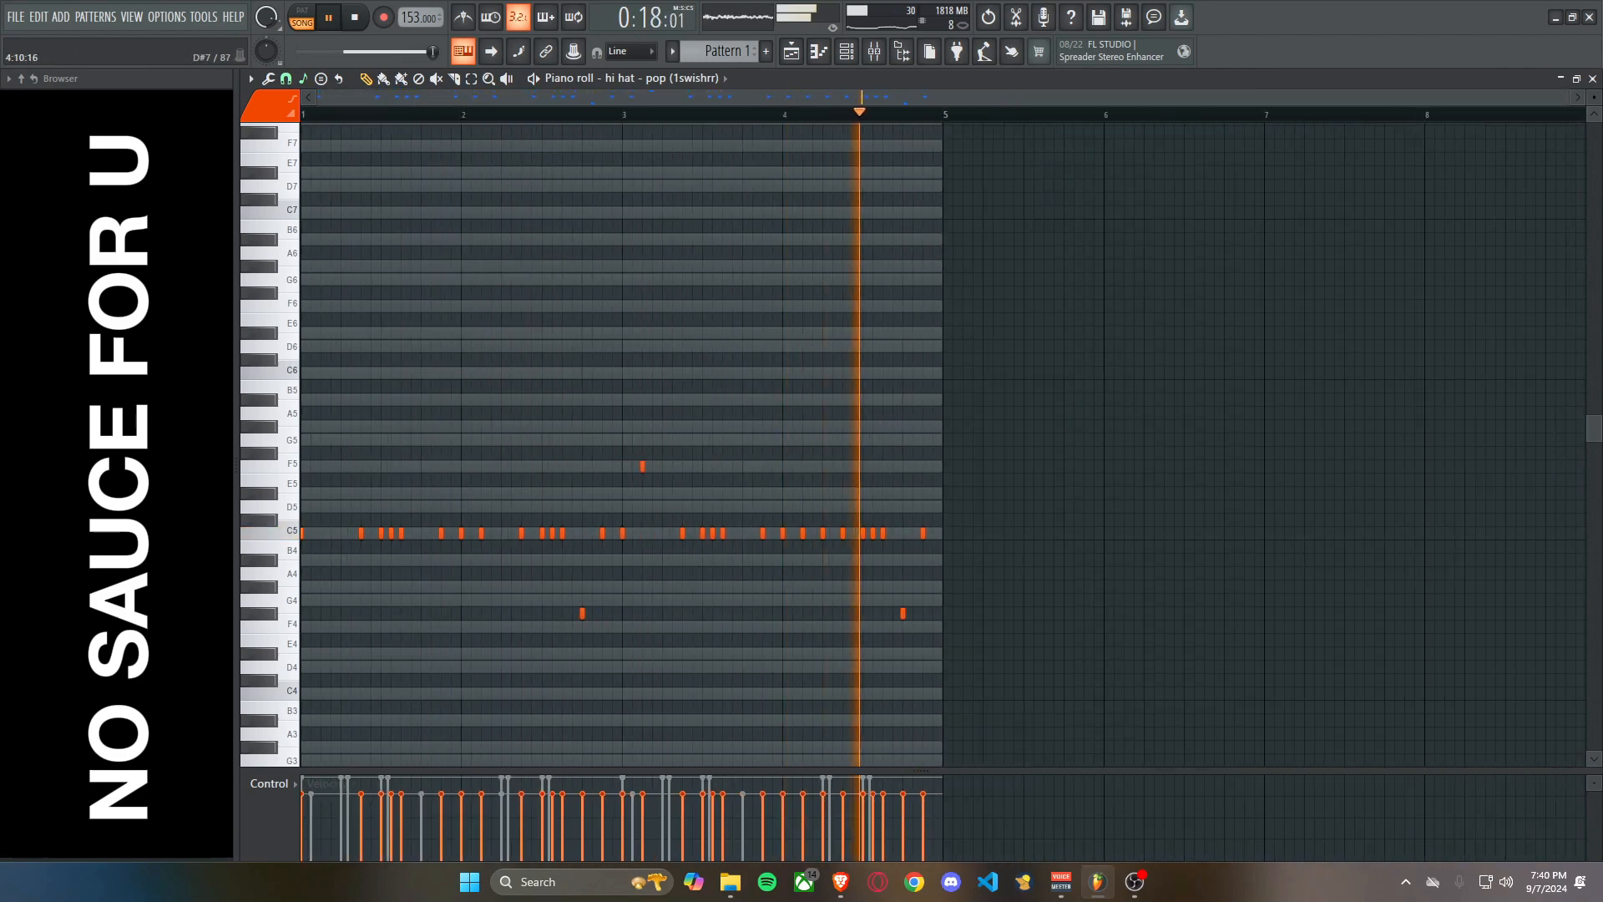
key(space)
Audition the drums in the channel rack and assign the TRIANG percussion channel to mixer track 10.
key(F6)
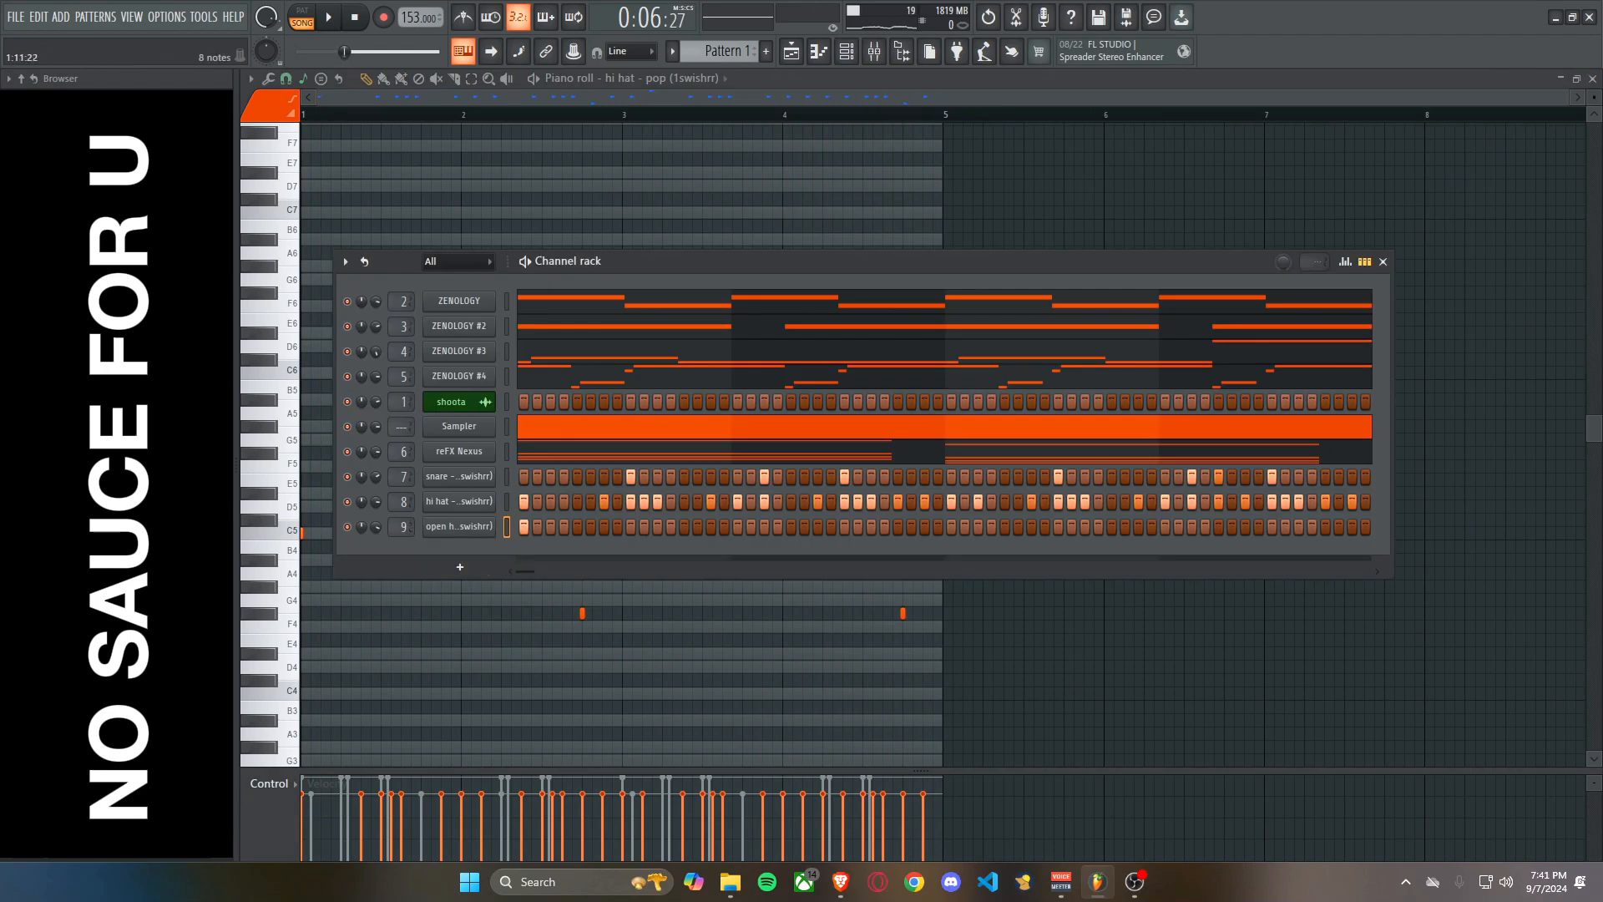
key(space)
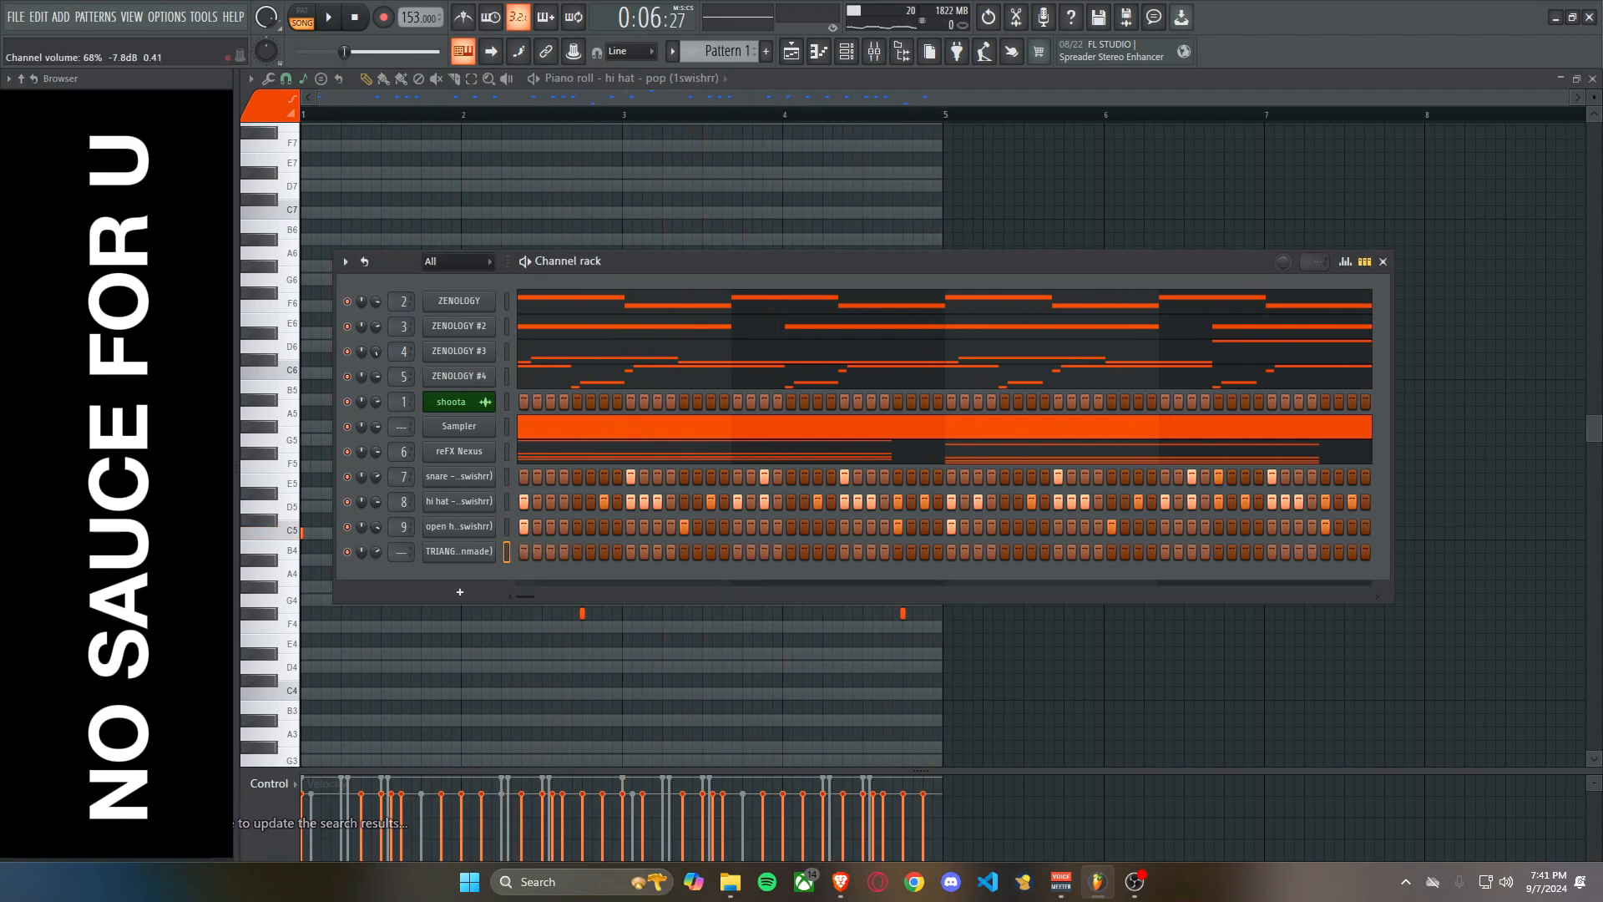
drag(401, 552, 402, 531)
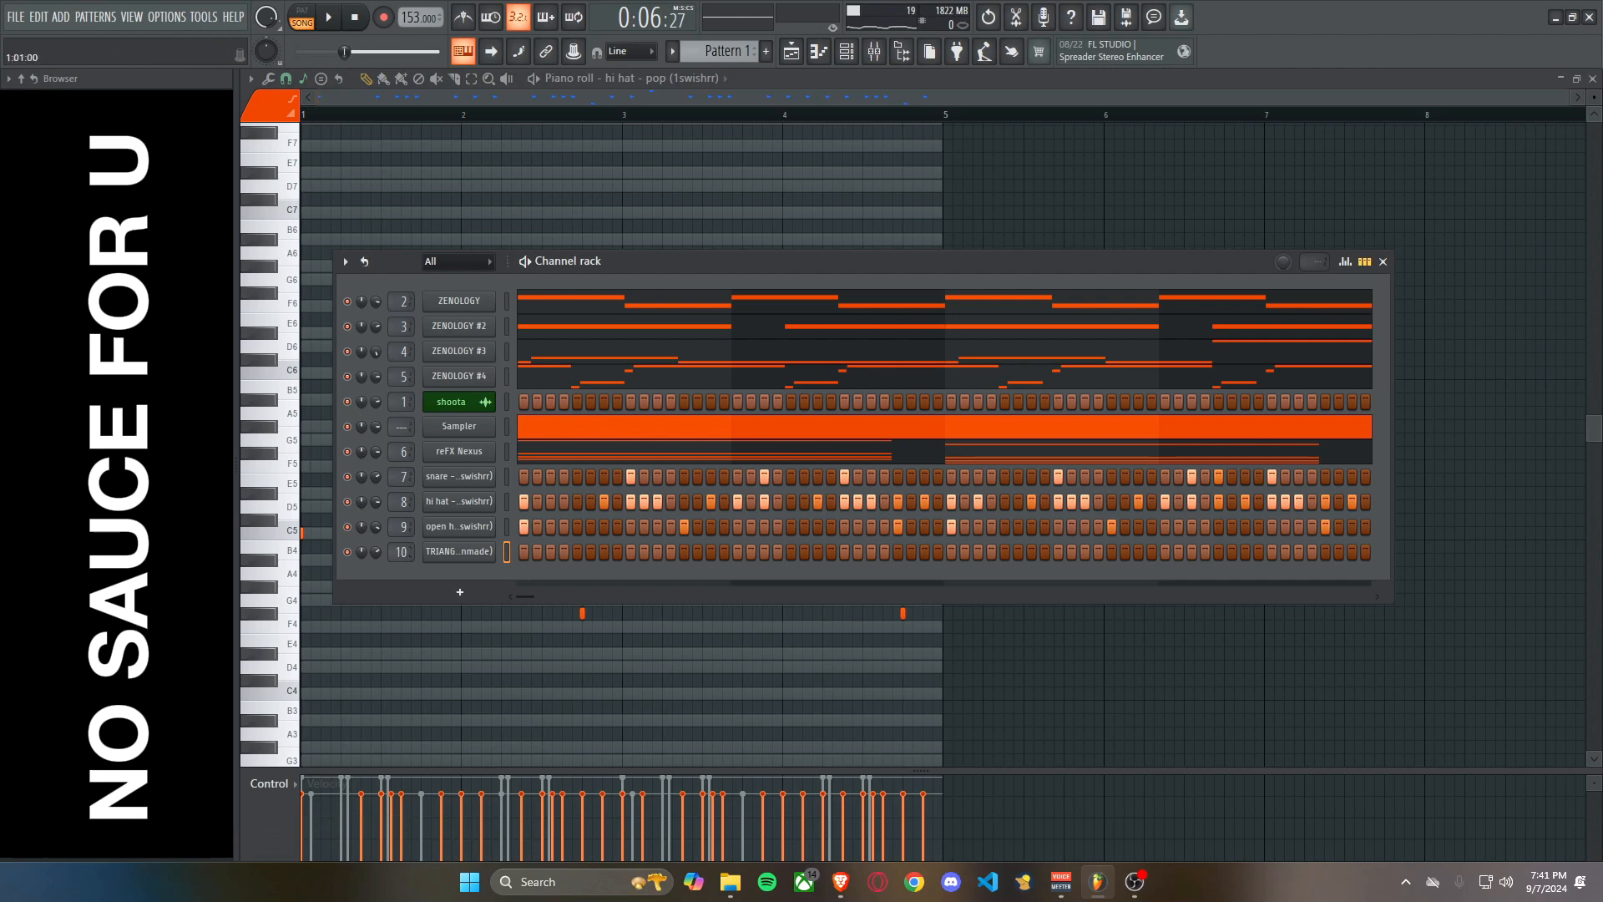
key(space)
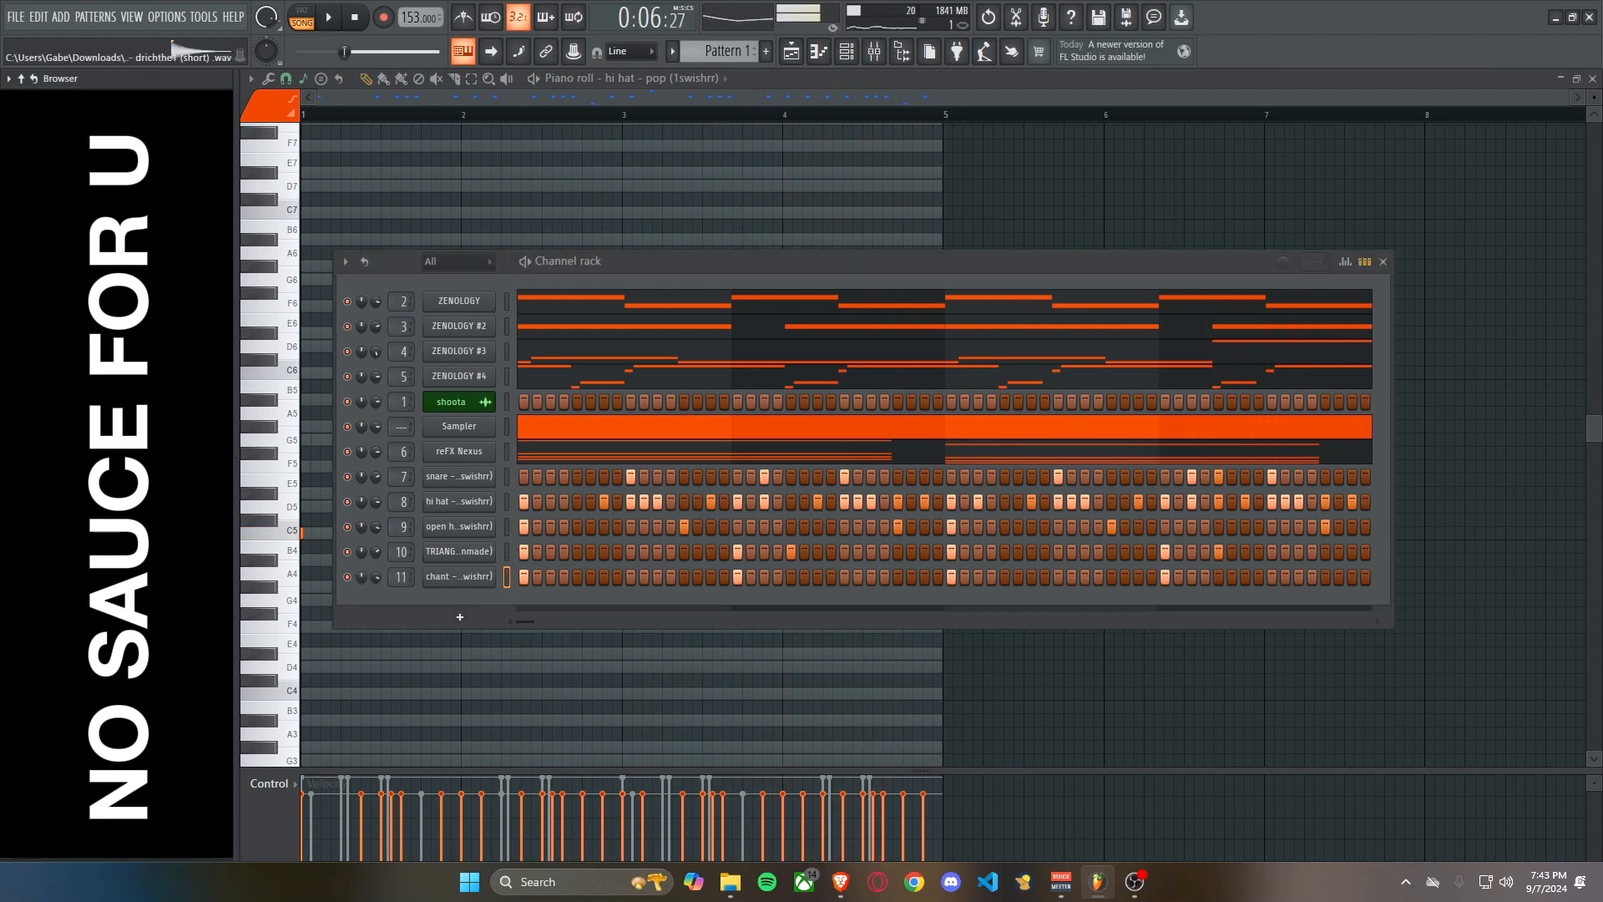
Load the drich sample as a new channel and add G6 notes on steps 9 and 15 of bar 3 and step 5 of bar 4.
drag(356, 452, 427, 616)
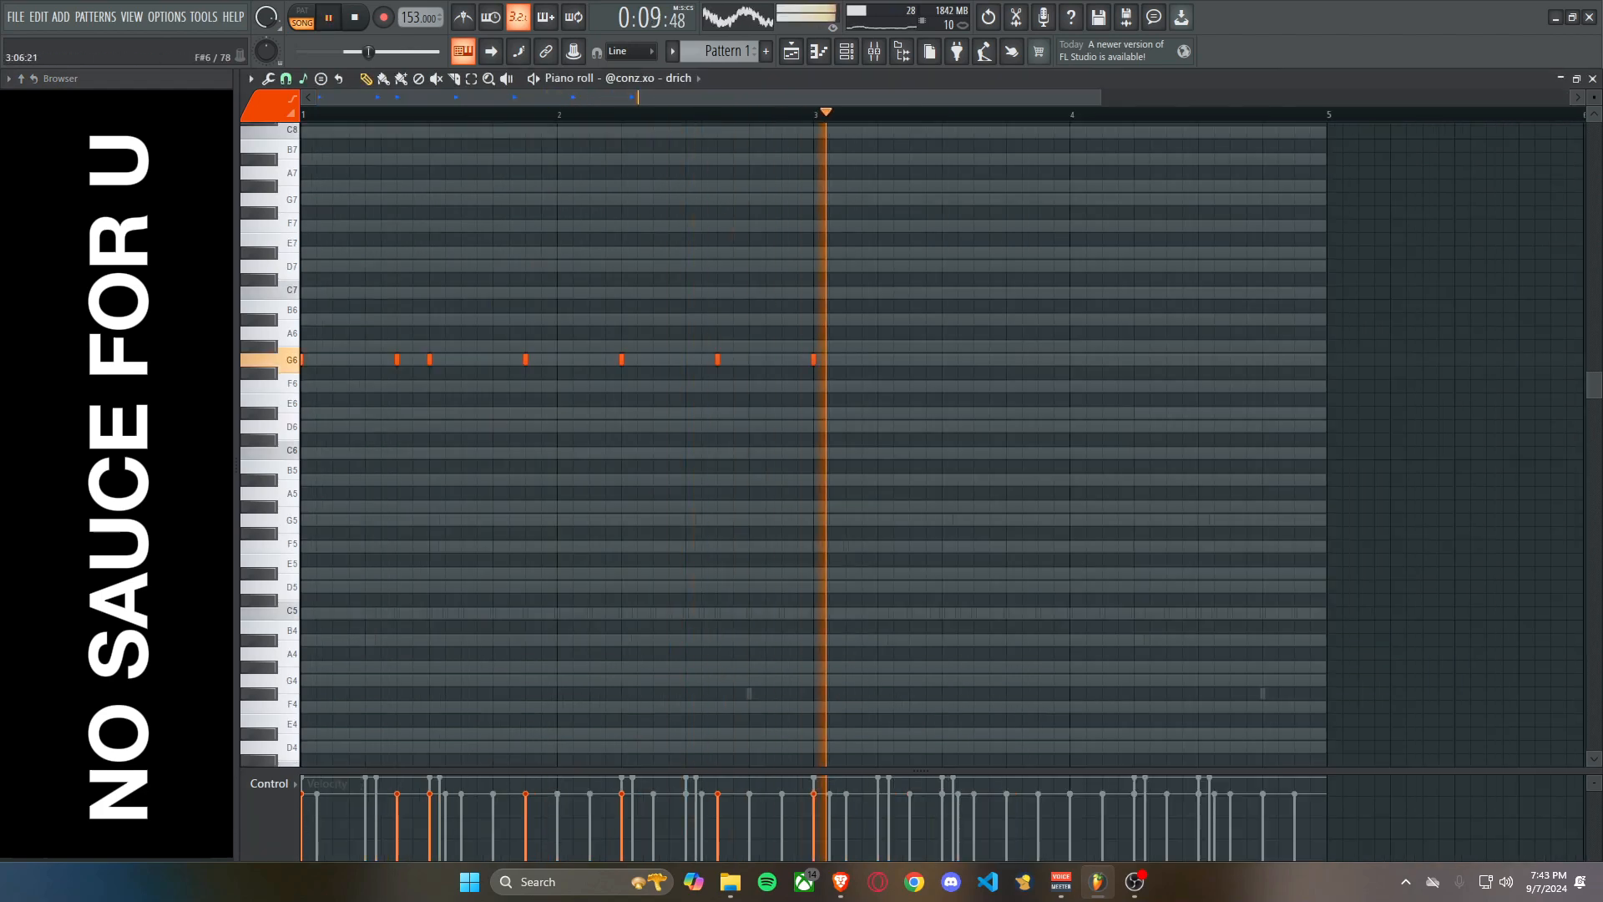
click(942, 360)
click(1038, 359)
click(1134, 360)
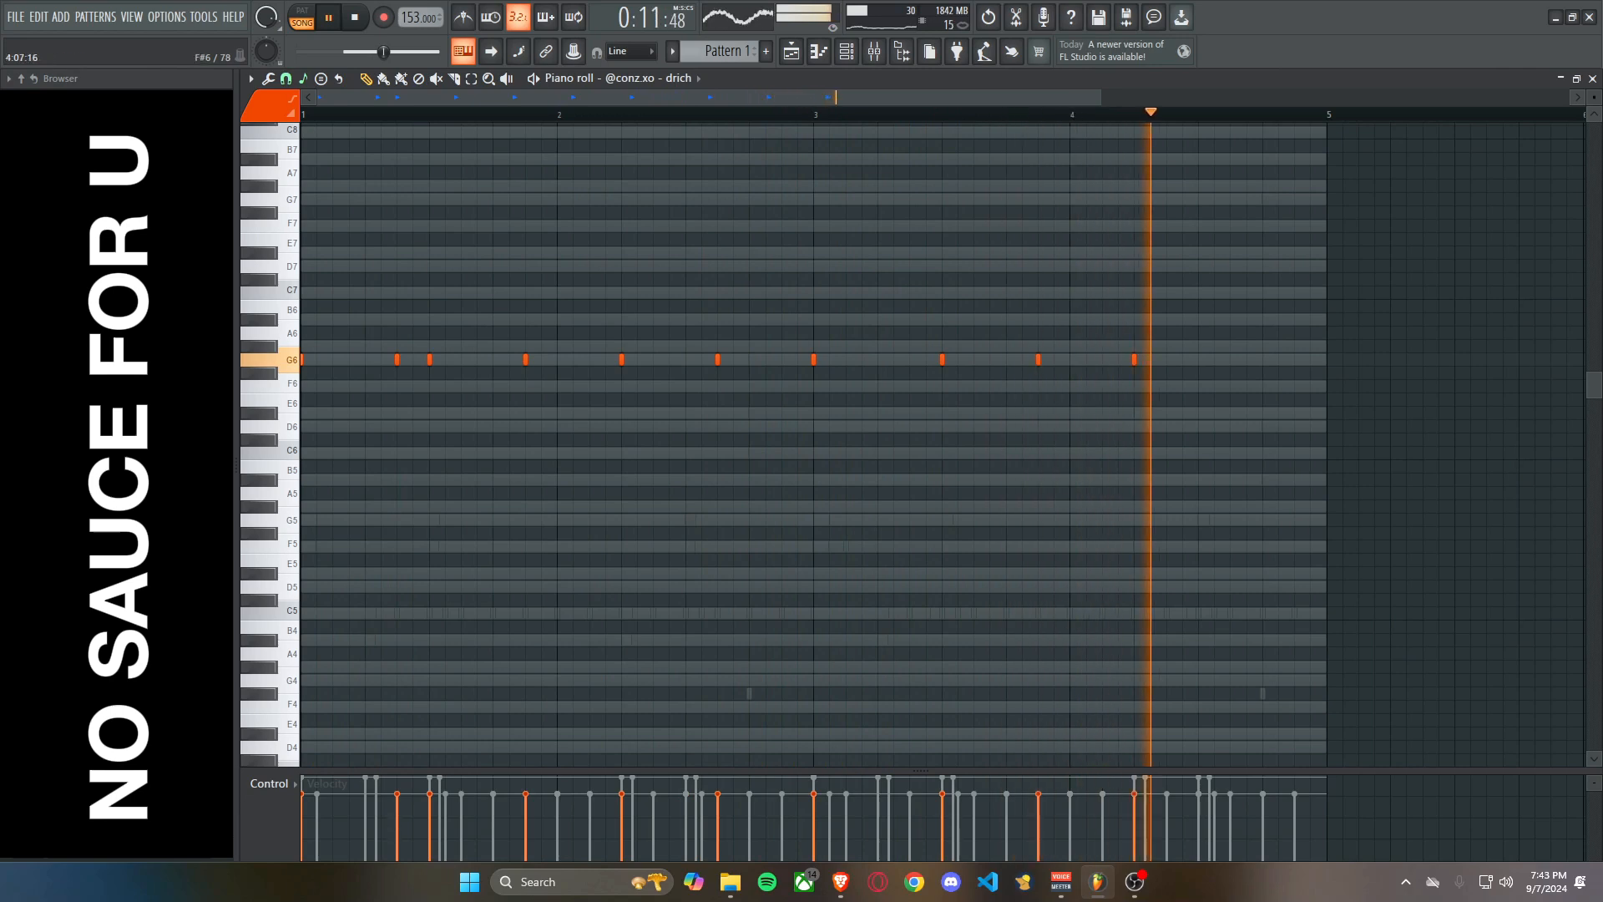
key(space)
Replace the last G6 drich note with C6 on step 5 of bar 4 and add another C6 on step 11.
right_click(1134, 360)
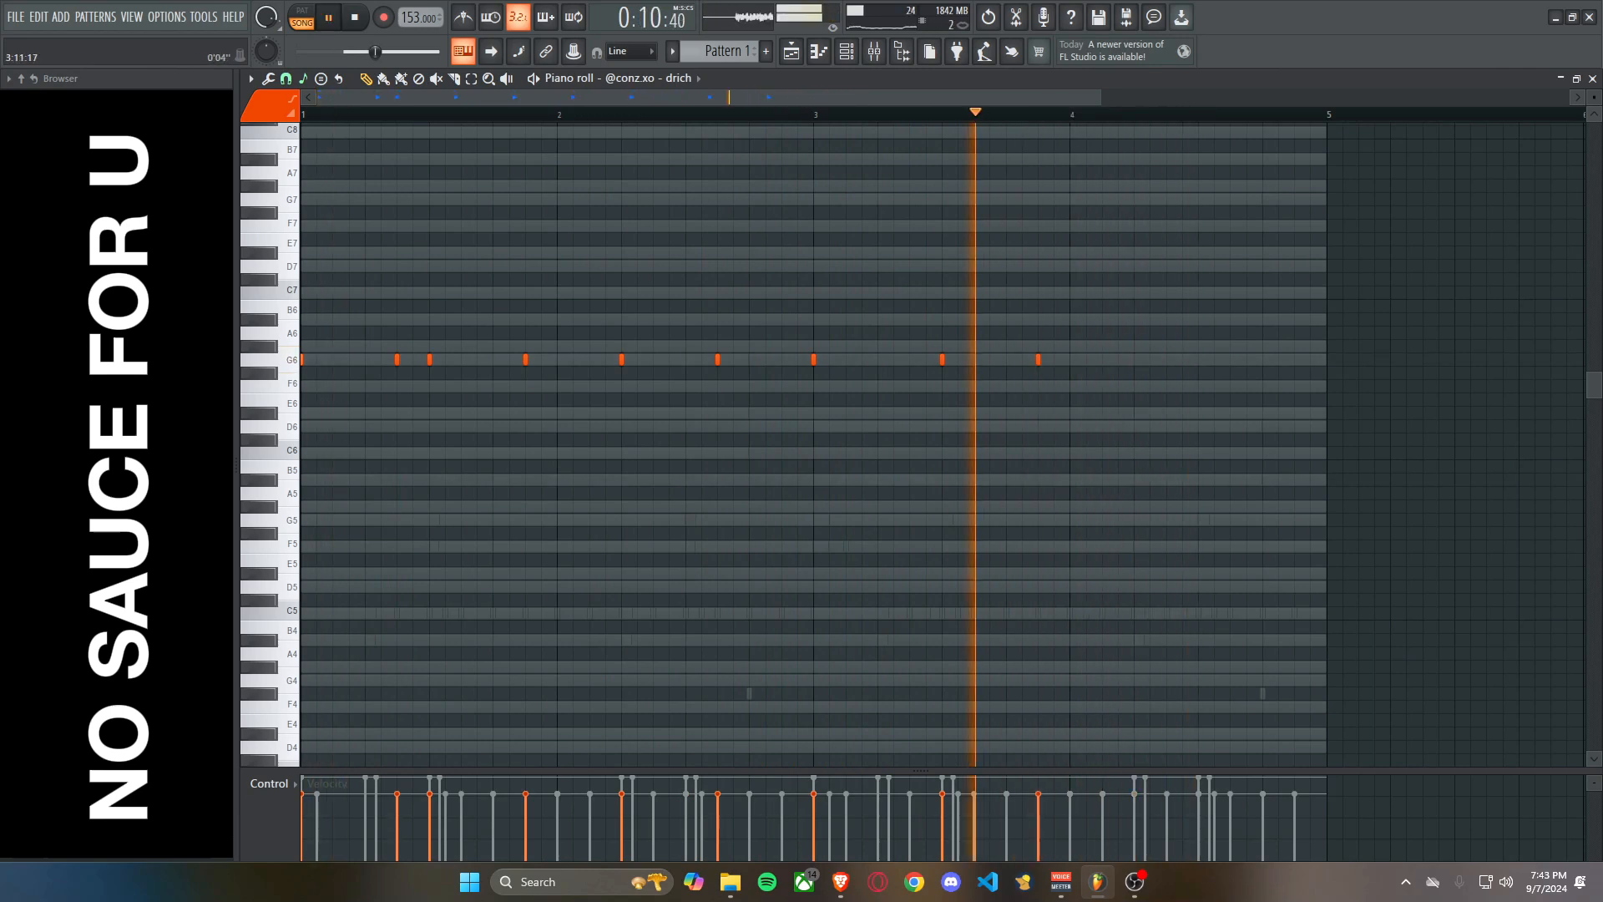
key(space)
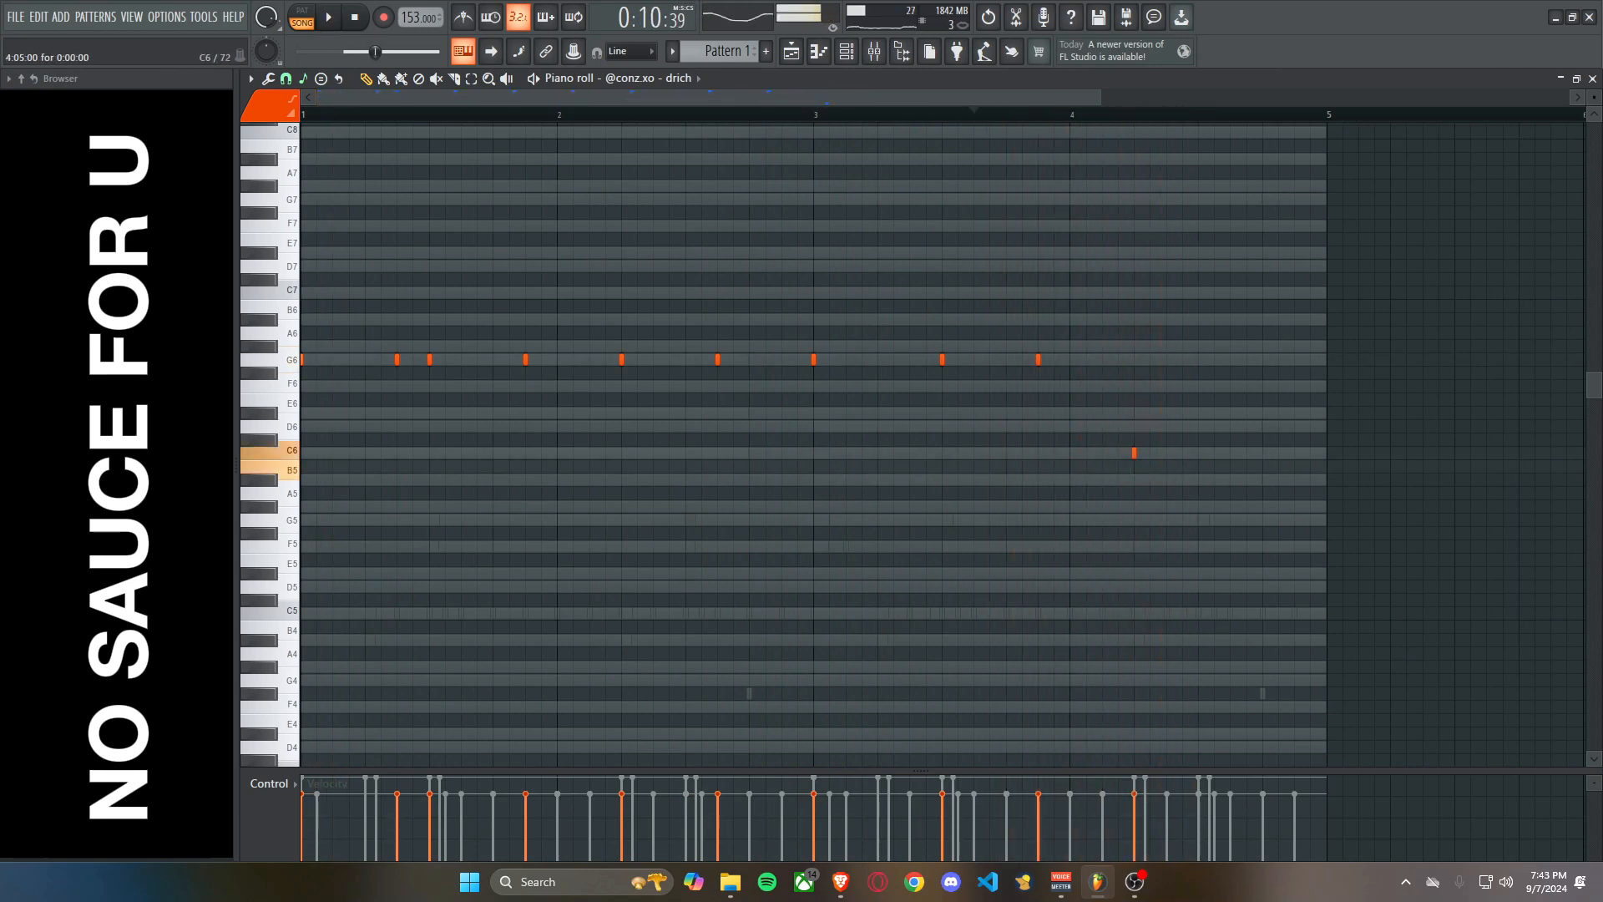
click(1233, 452)
Set the drich channel to cut itself.
key(F6)
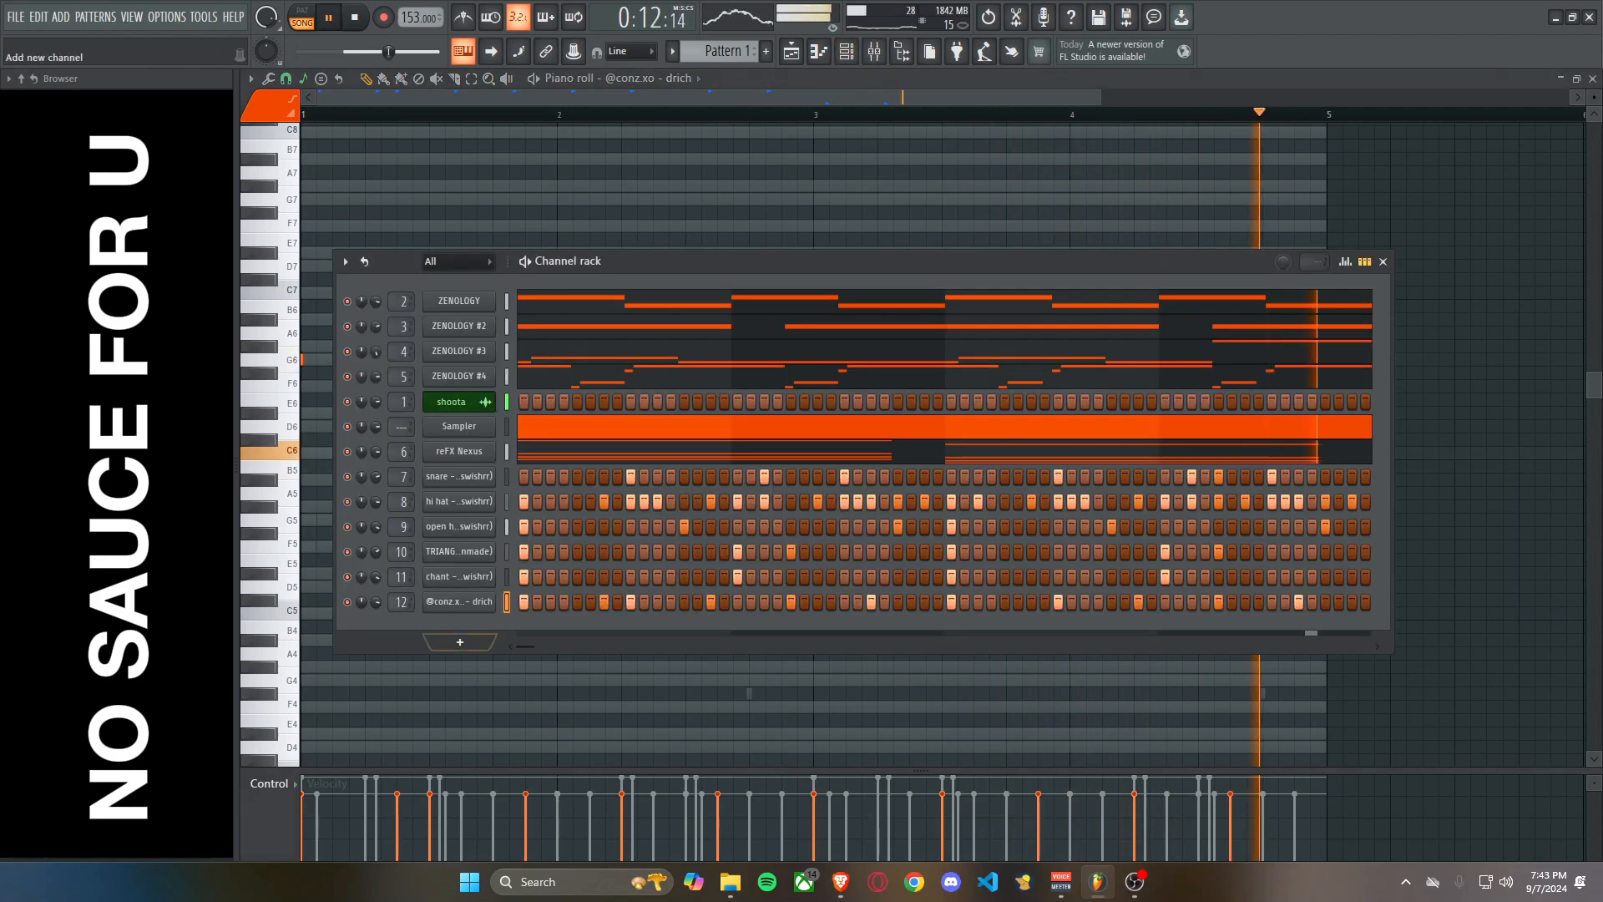
right_click(461, 601)
click(551, 707)
Try an F7 note in bar 2 of the drich pattern, remove it, and play the pattern through.
click(637, 224)
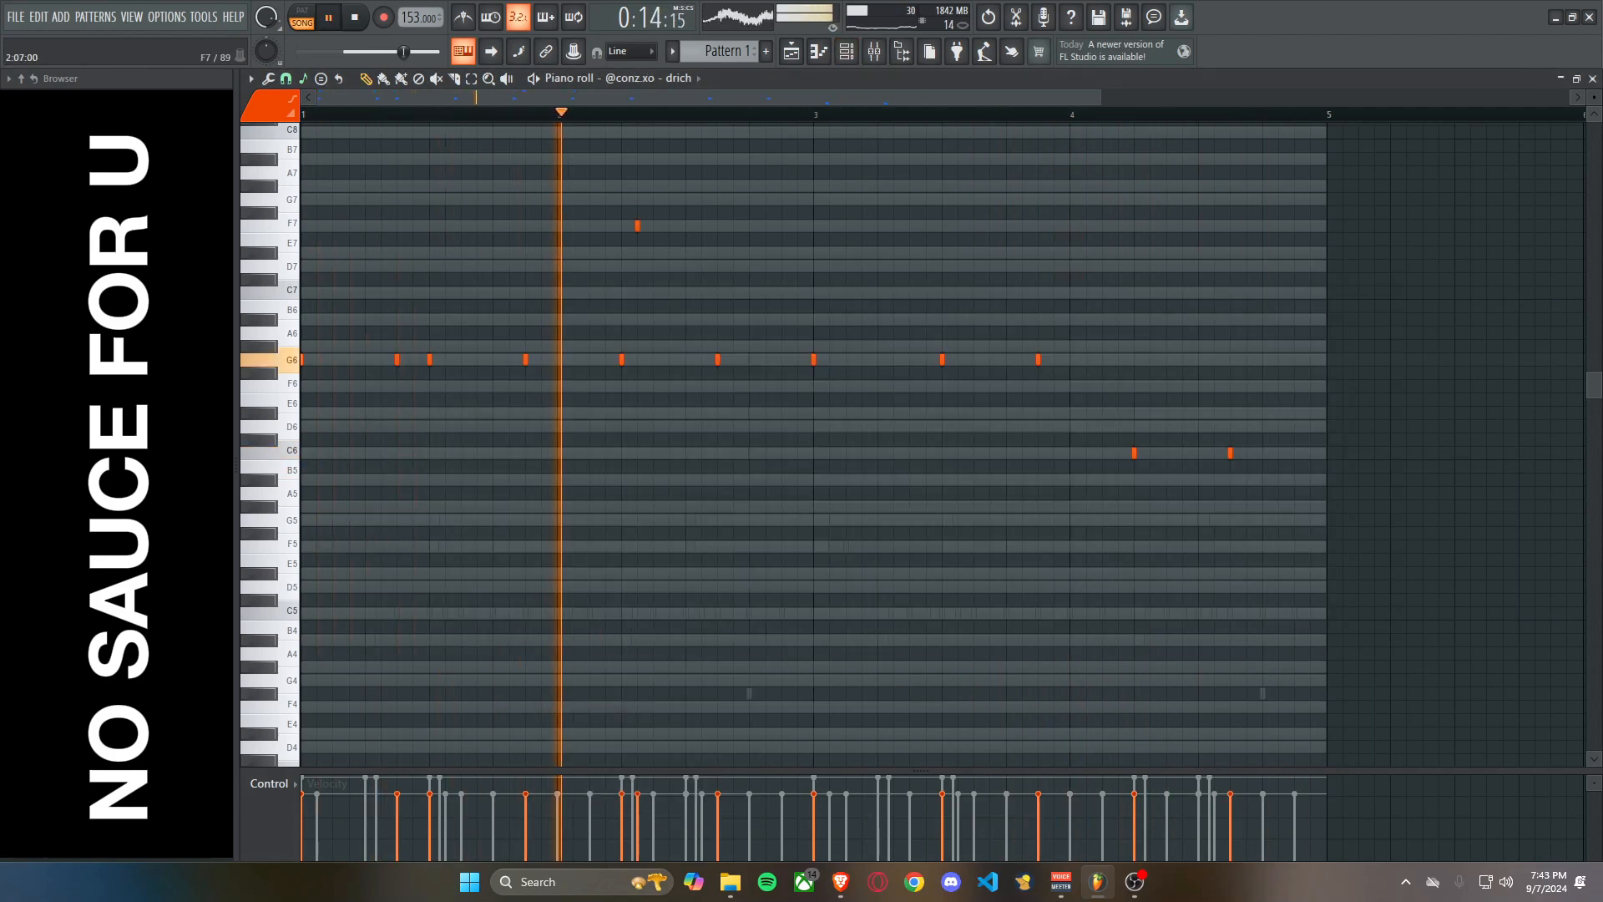
right_click(638, 224)
scroll(747, 347, down, 2)
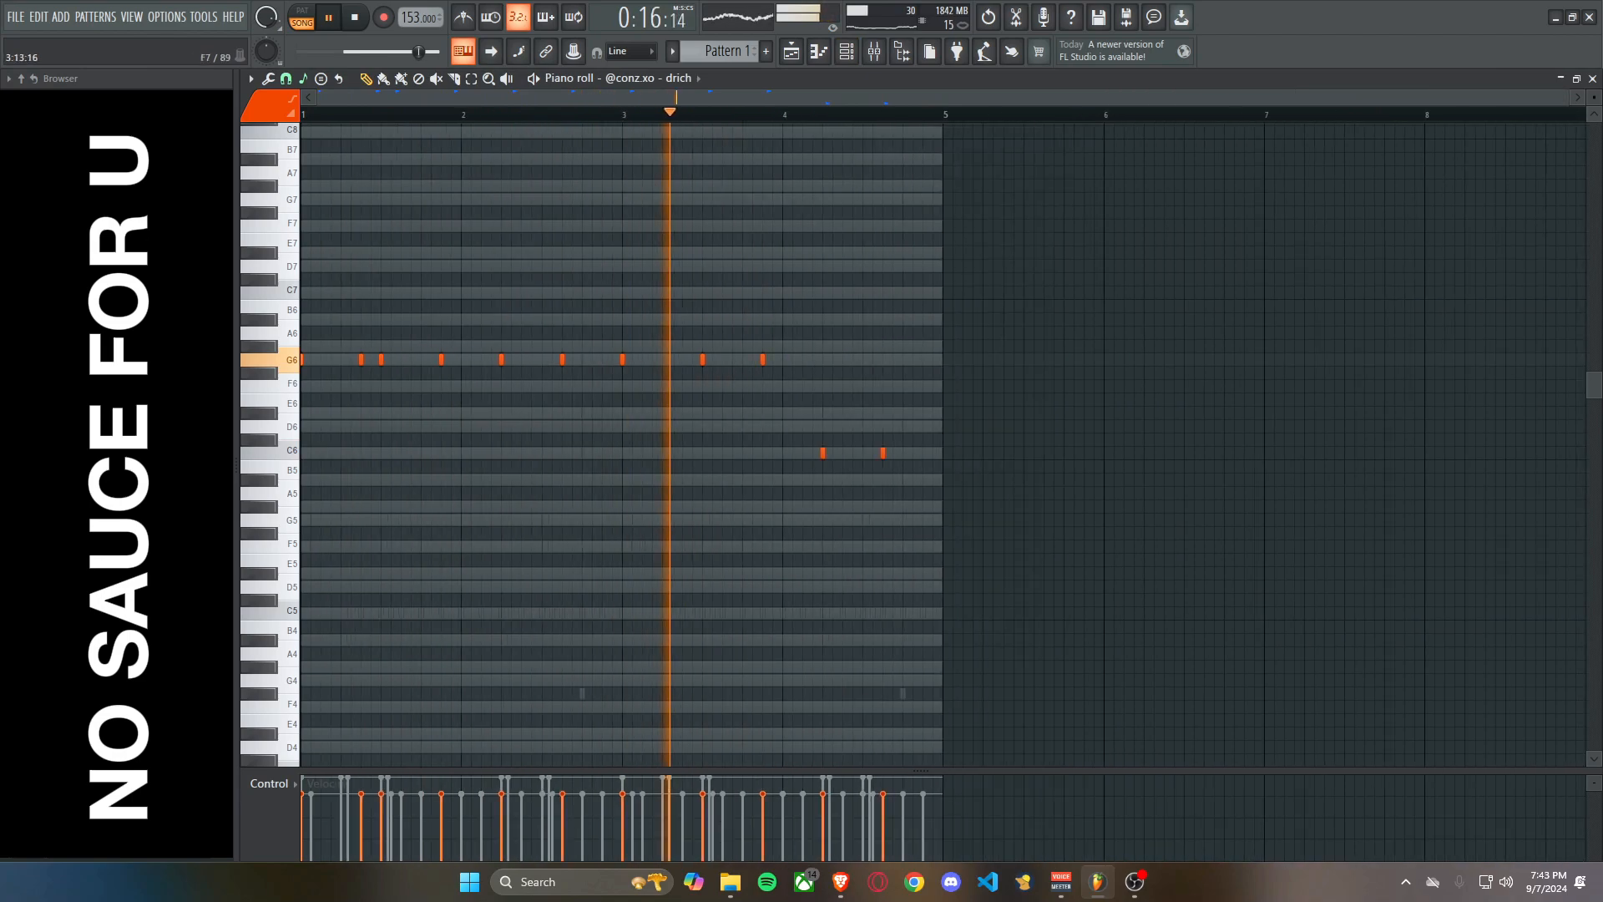
click(846, 51)
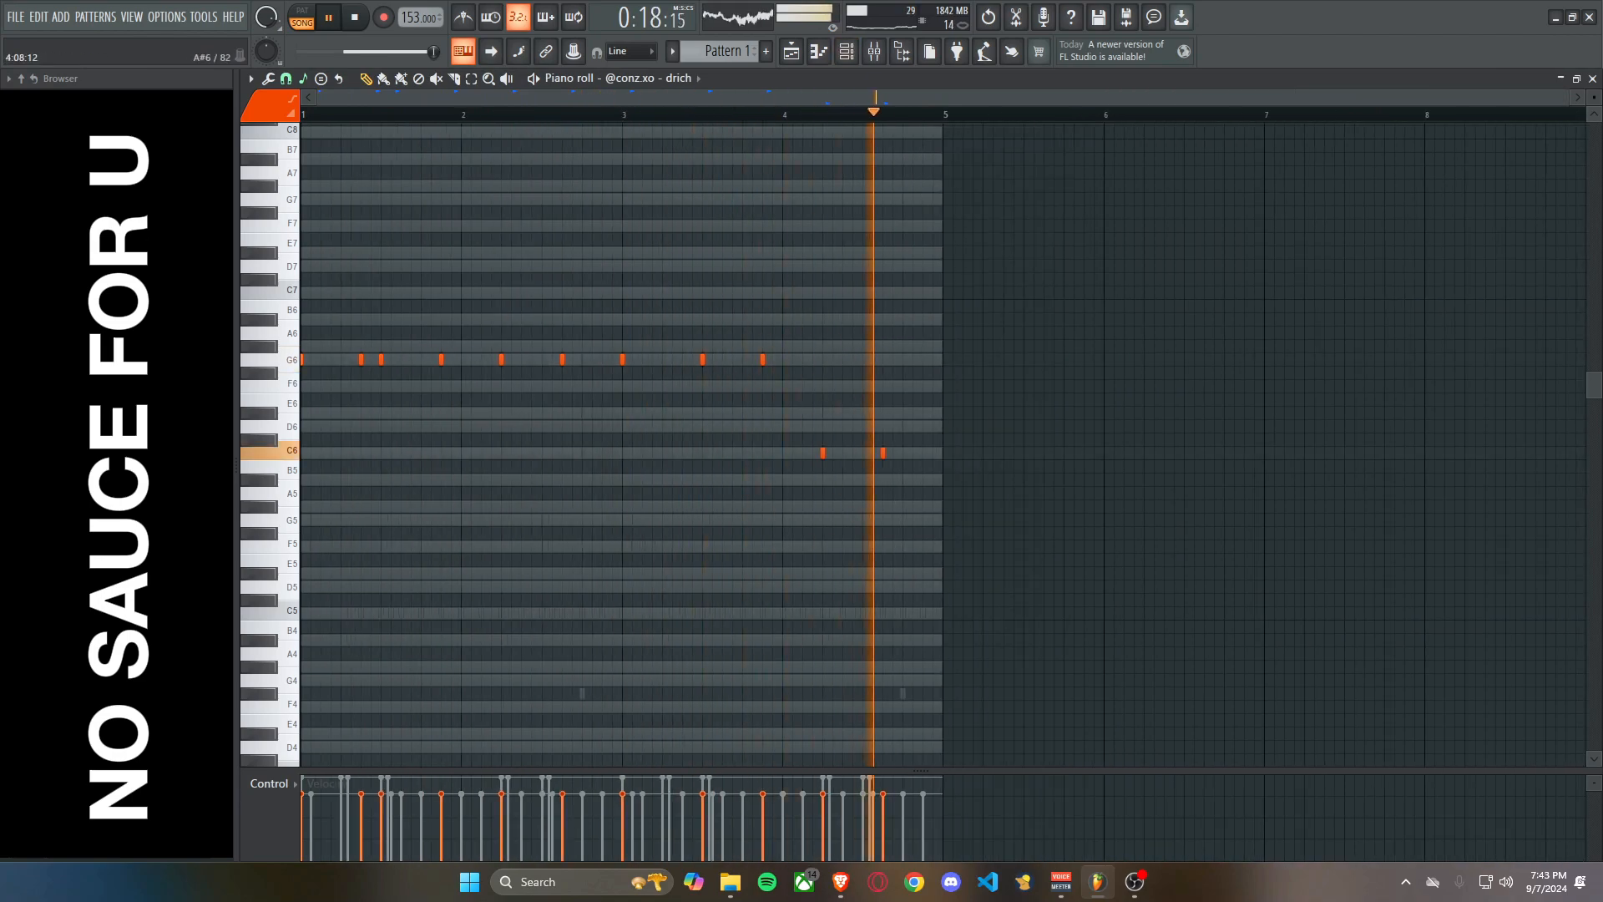
key(space)
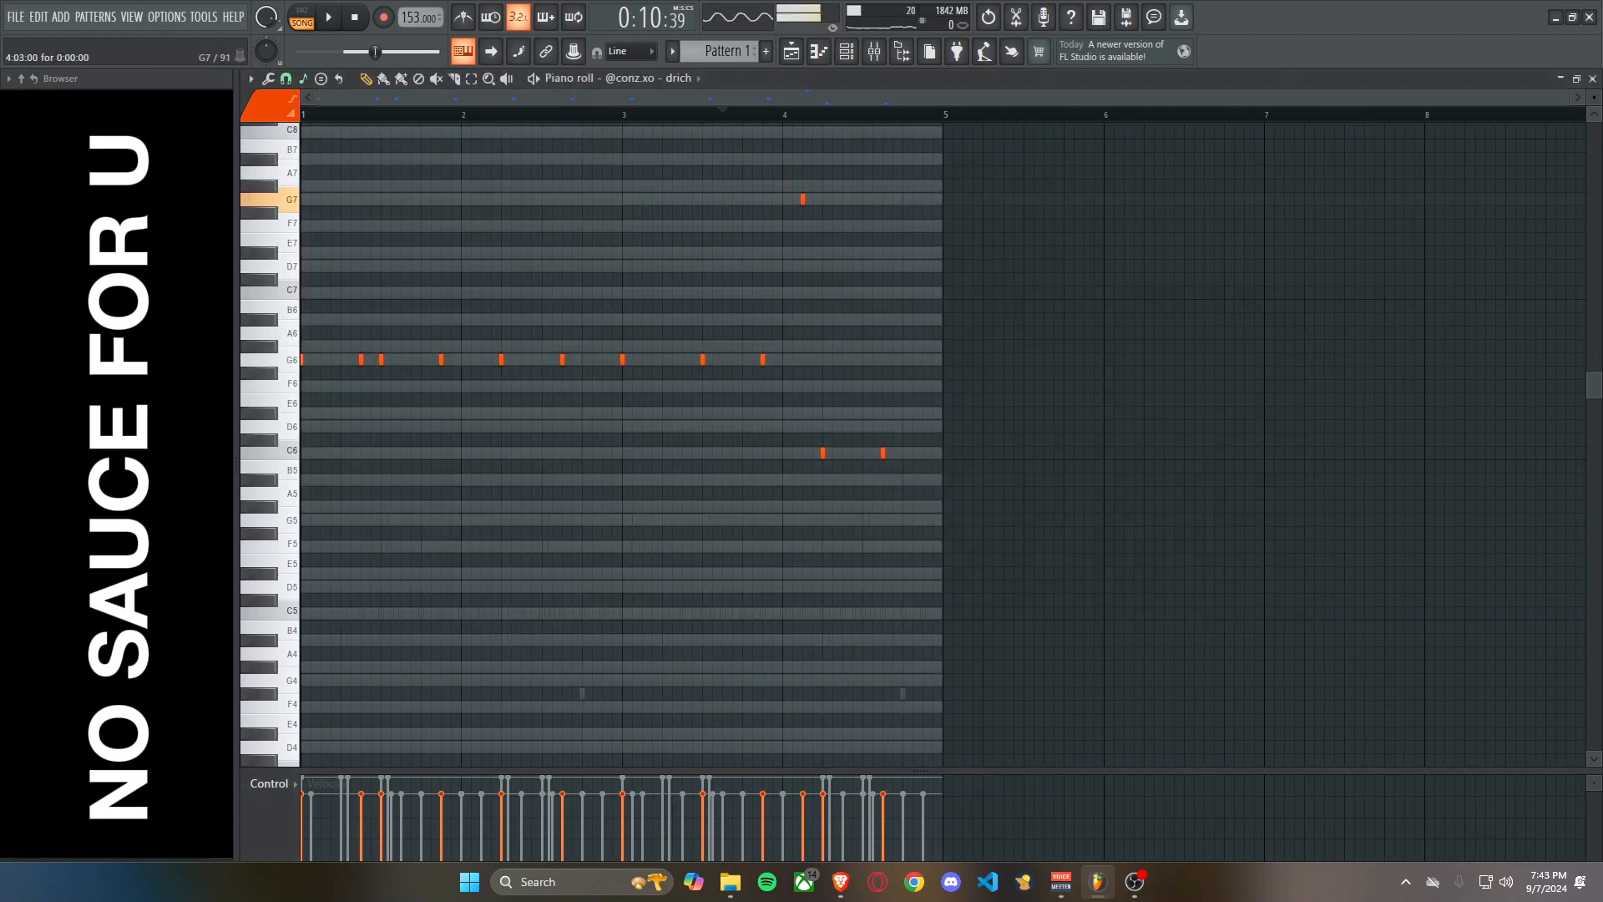
Lengthen all drich notes so each lasts until the next one, and raise their velocities to 100%.
key(ctrl+a)
scroll(568, 259, right, 1)
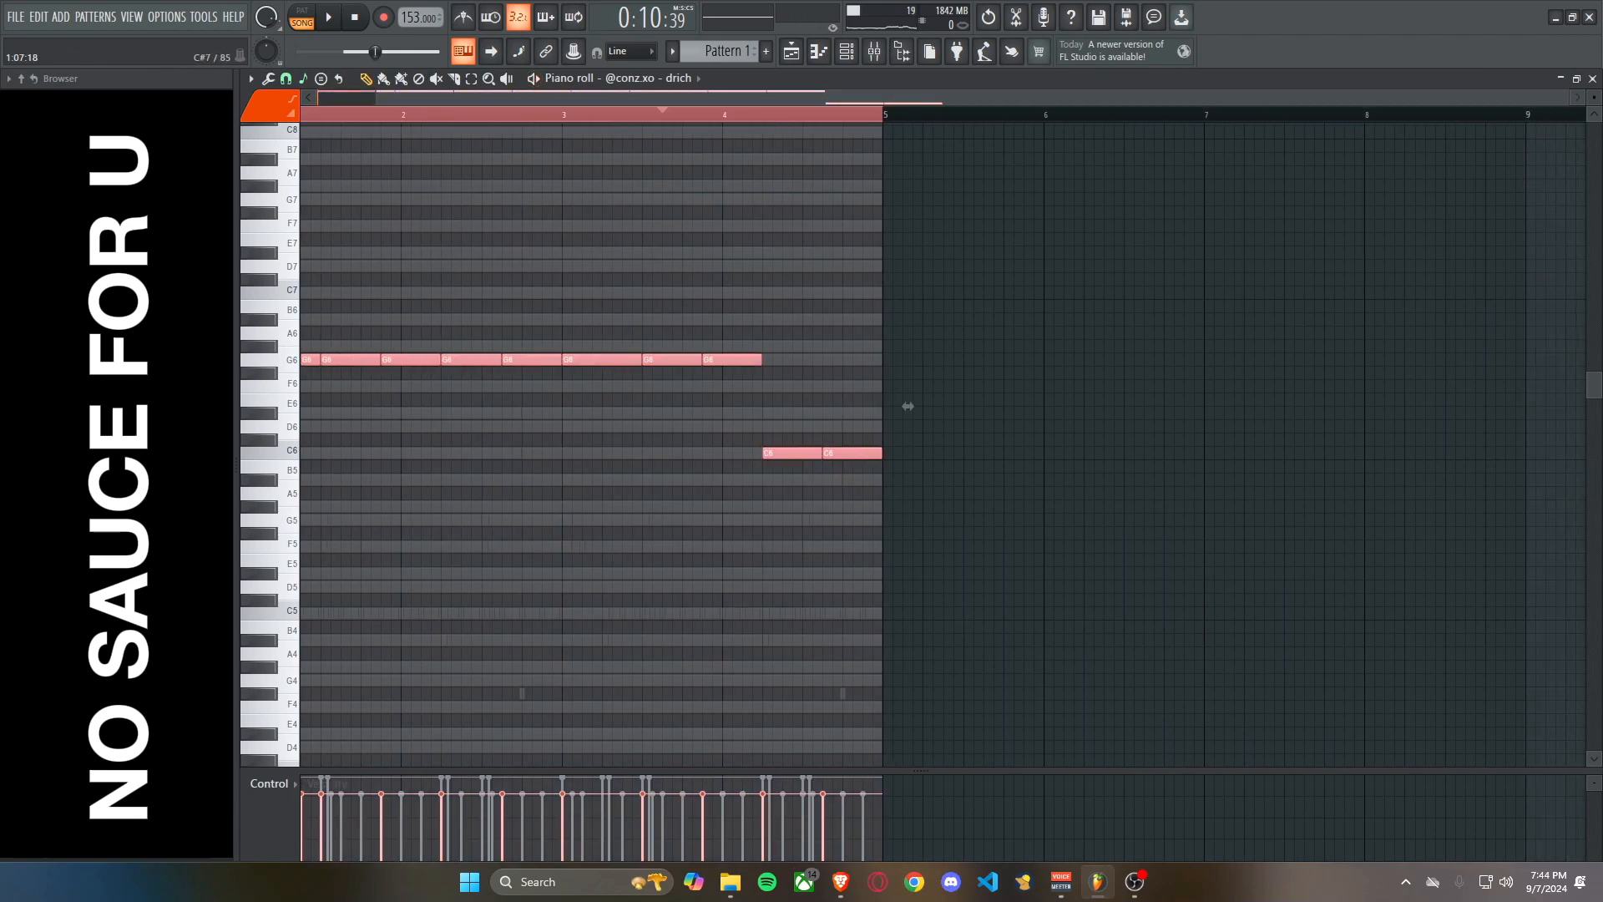
scroll(313, 284, up, 3)
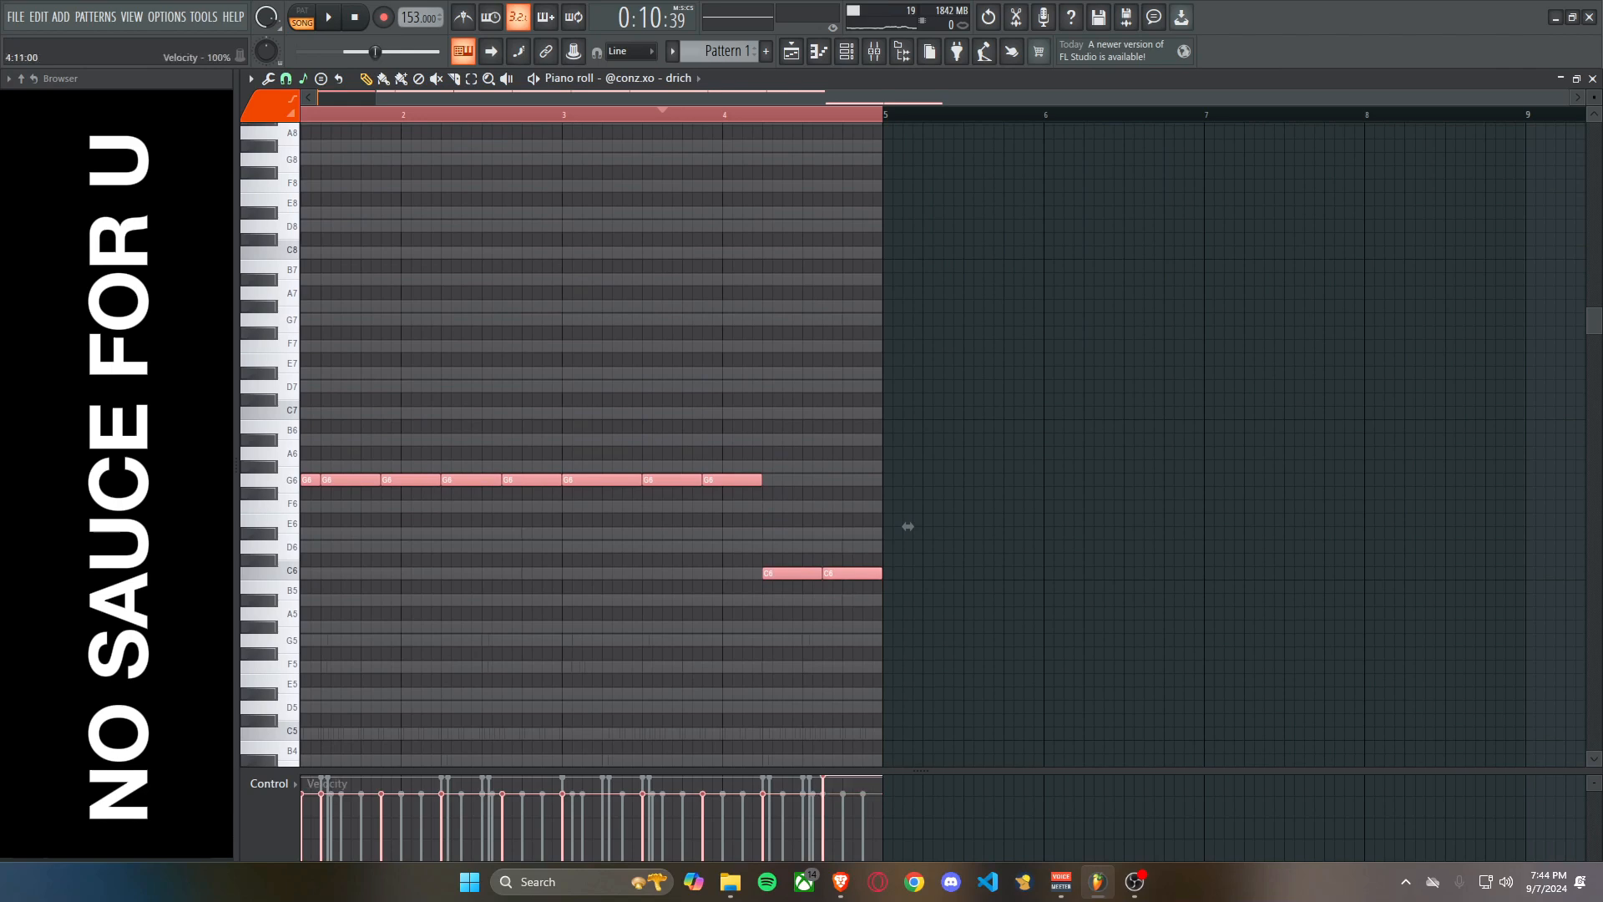
scroll(908, 526, left, 1)
click(511, 653)
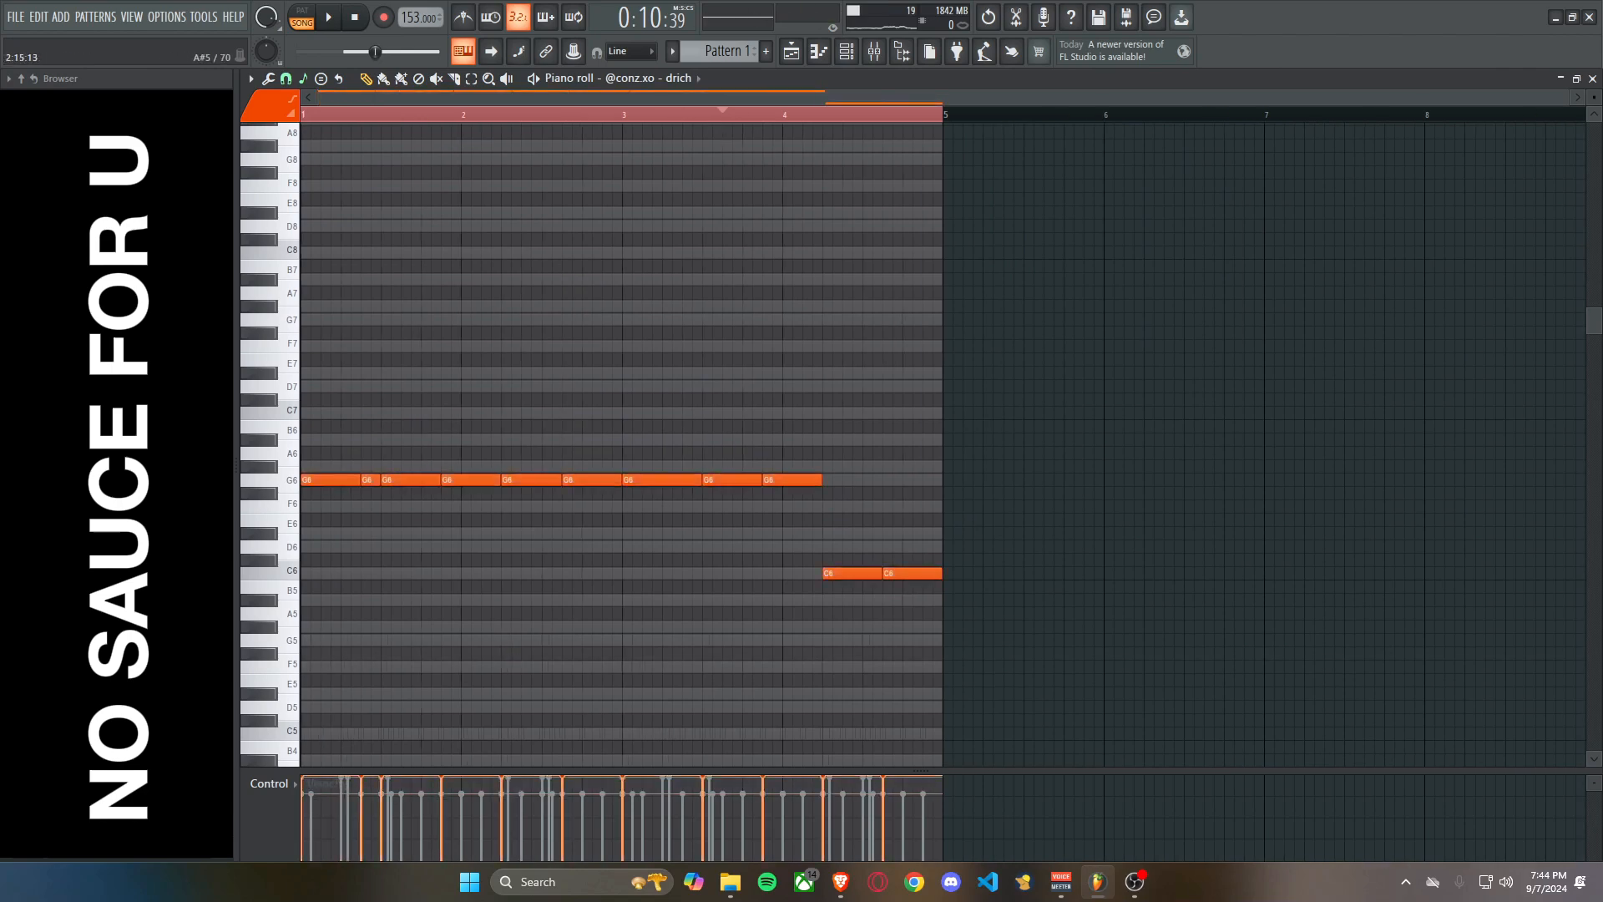
Transpose all drich notes down one octave to G5 and C5 and play the pattern.
key(ctrl+a)
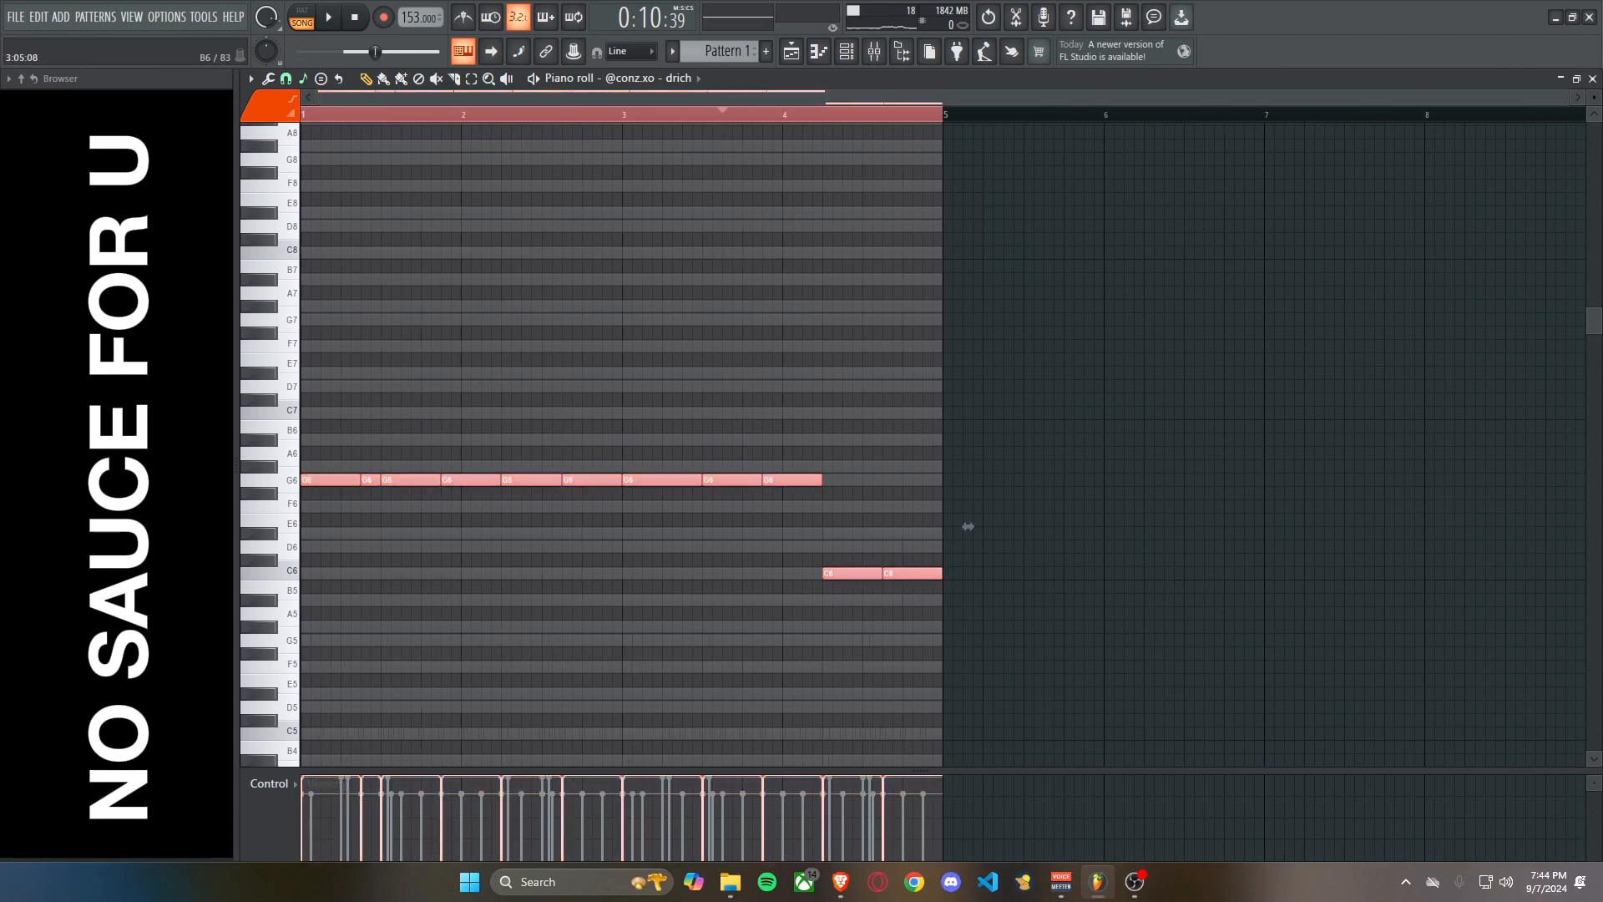
key(ctrl+Down)
scroll(968, 686, down, 2)
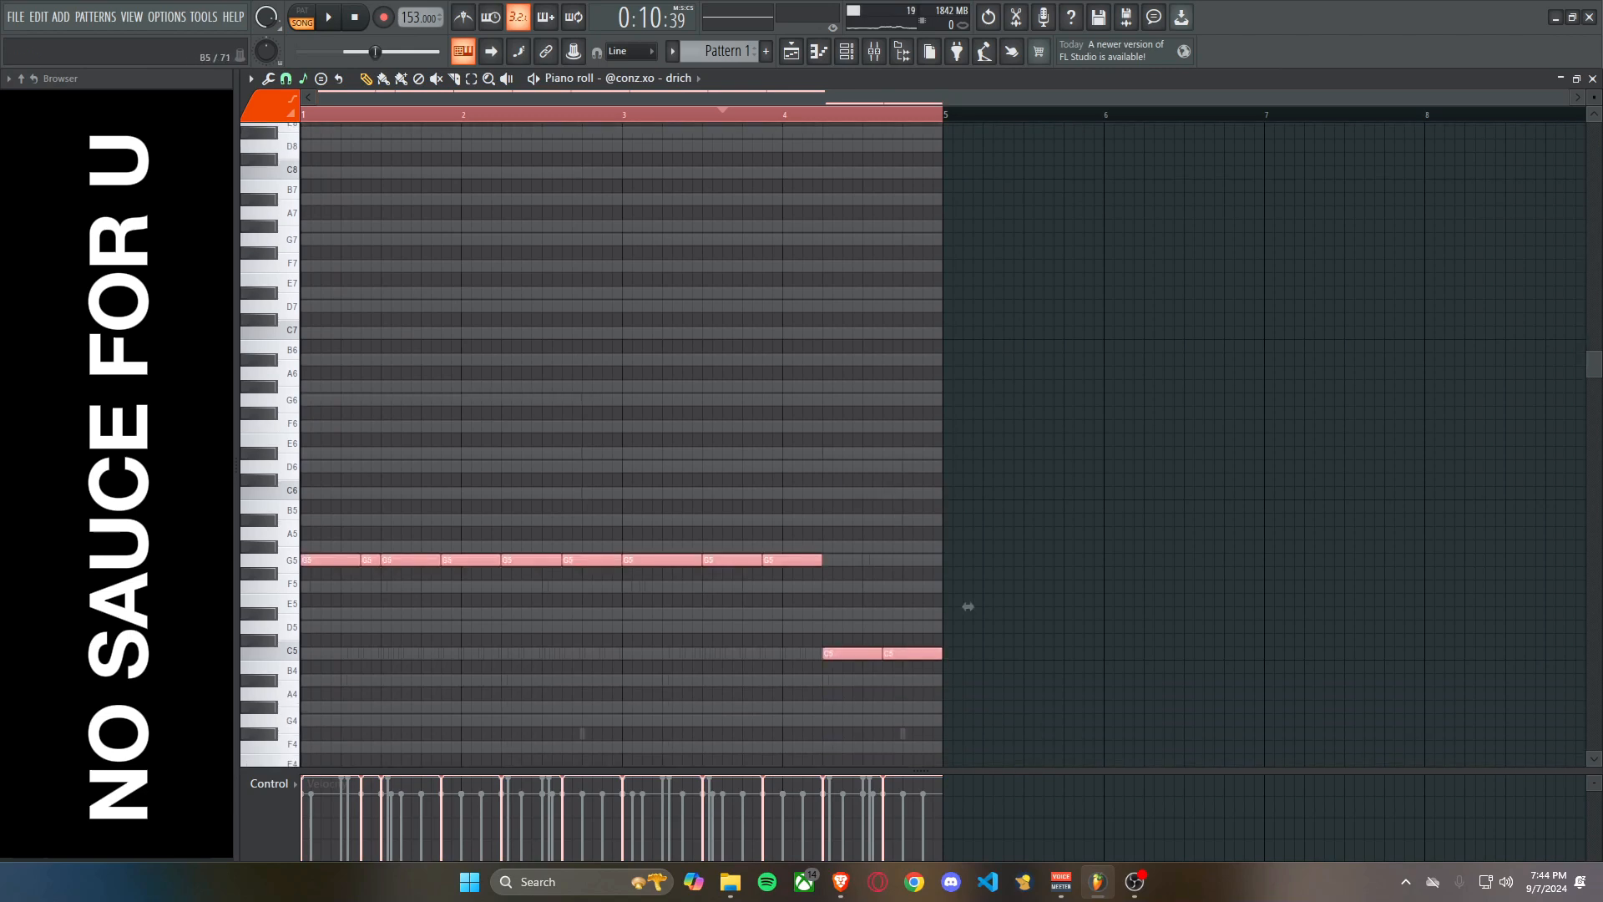
scroll(968, 606, down, 3)
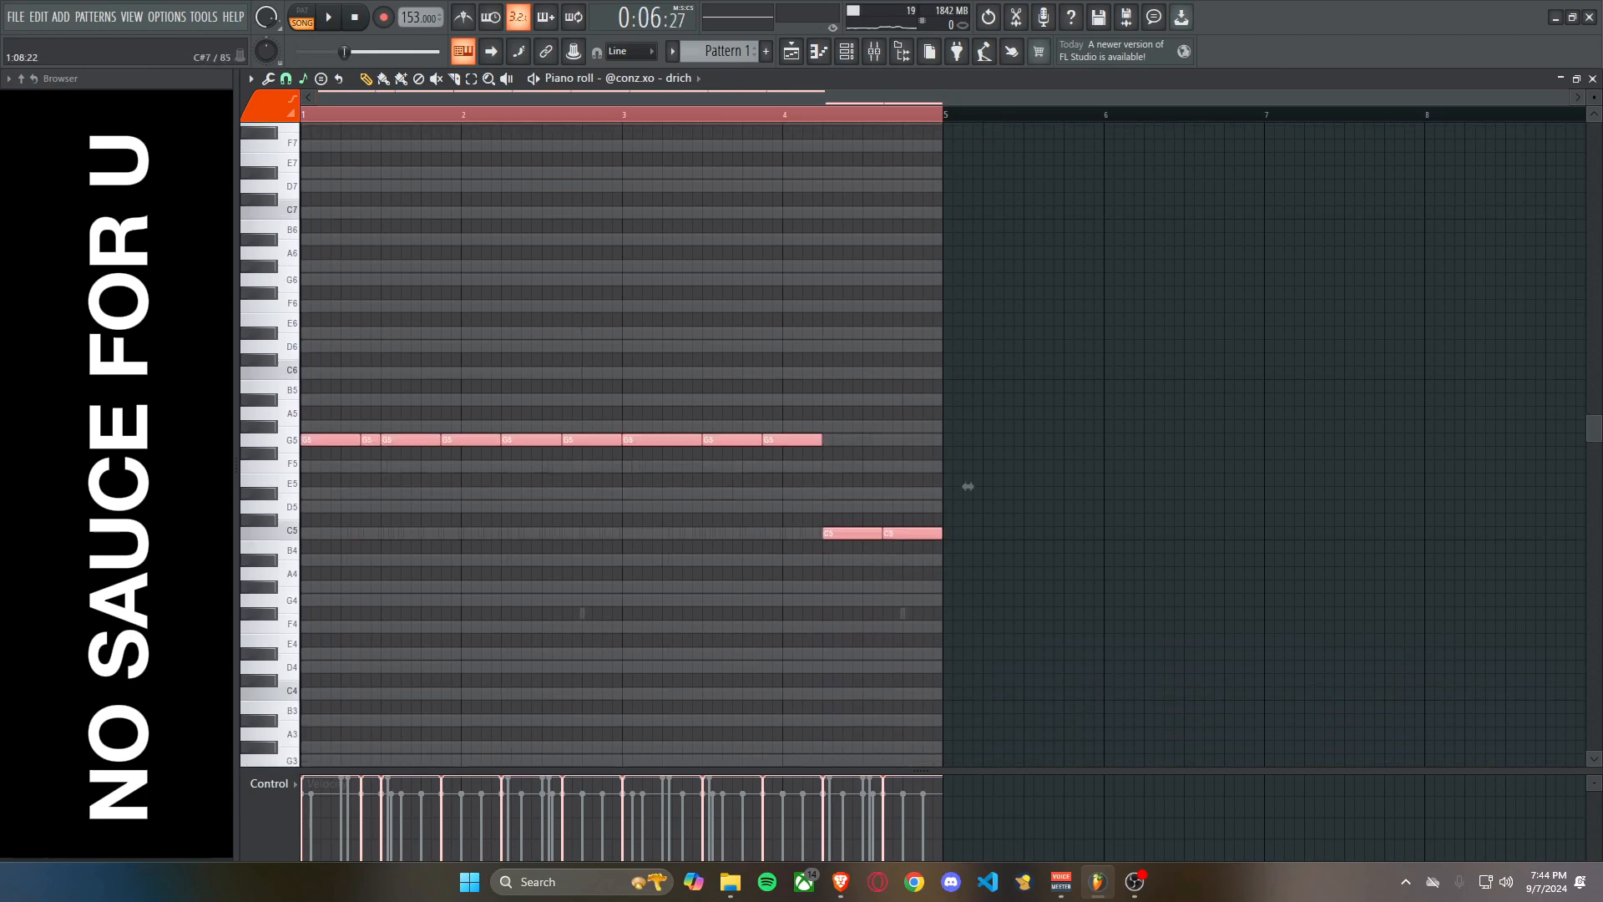
key(space)
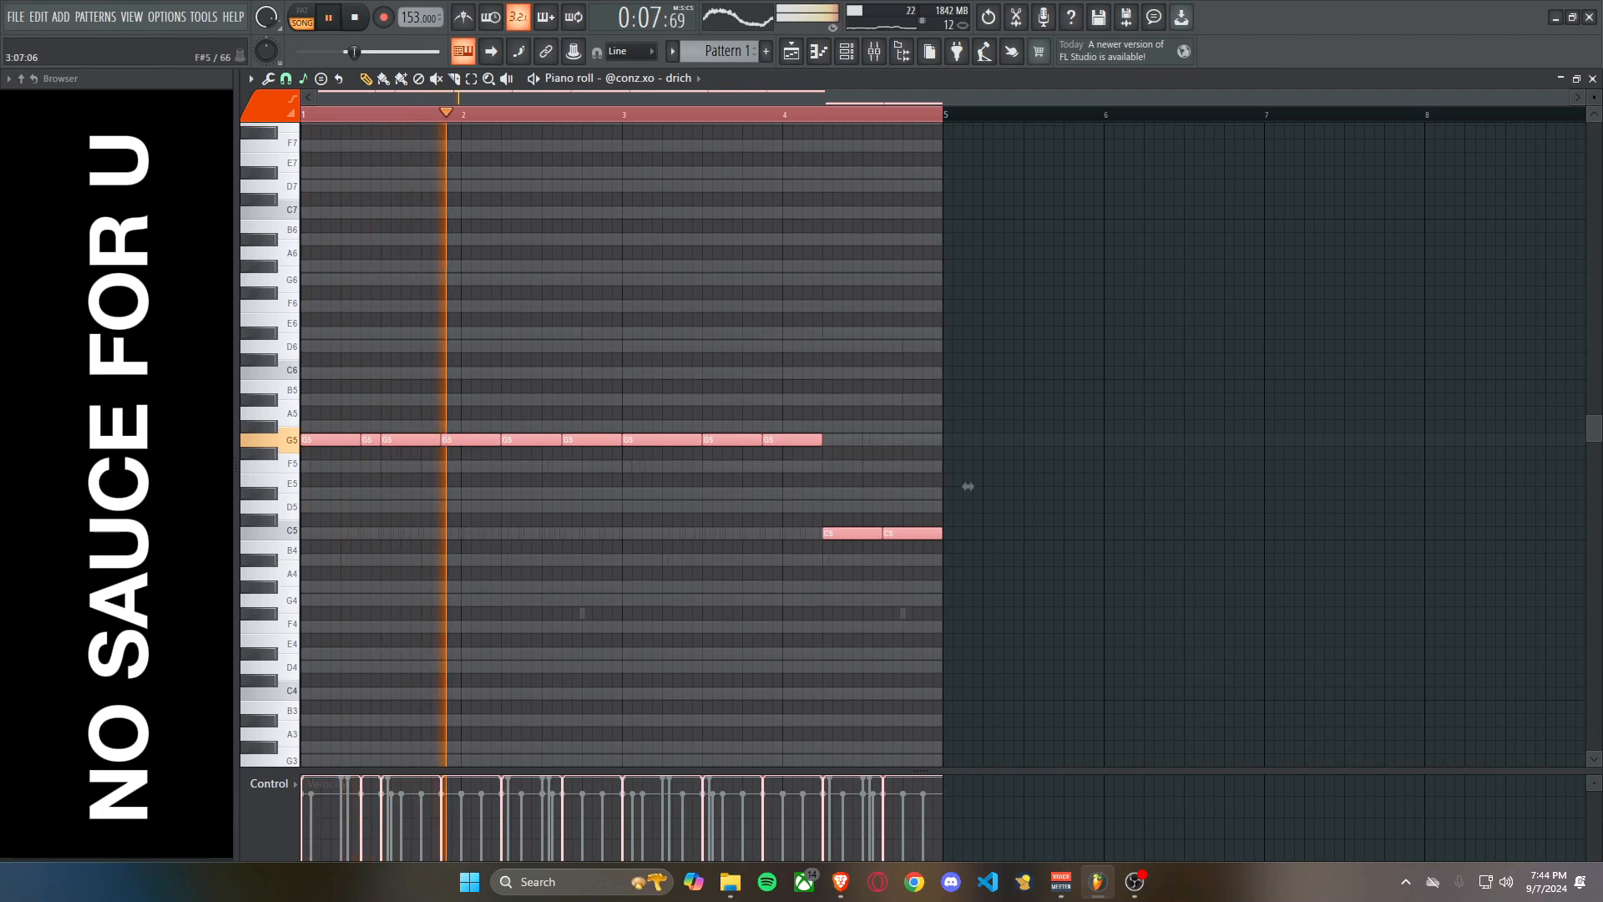
Lower the G5 drich notes to C5, removing the short second note, and play the pattern.
key(space)
drag(304, 440, 304, 533)
key(space)
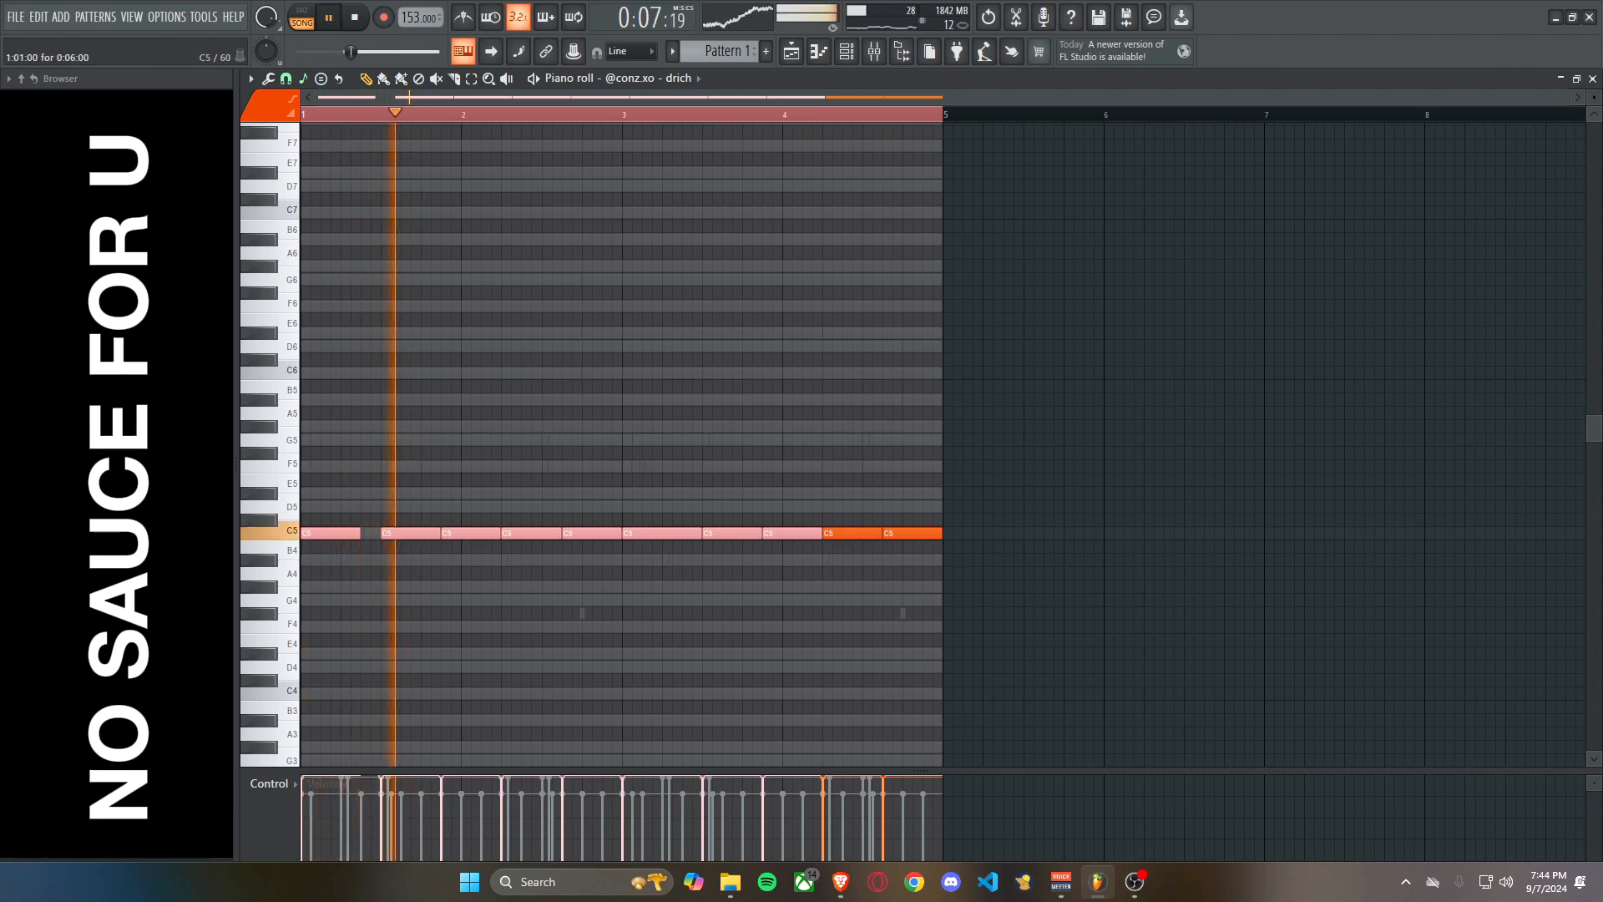
key(space)
key(space)
Shift the C5 drich notes in bars 1 and 2 earlier so they follow one another every six steps.
ctrl+click(379, 585)
key(space)
key(space)
drag(404, 533, 446, 532)
key(space)
key(space)
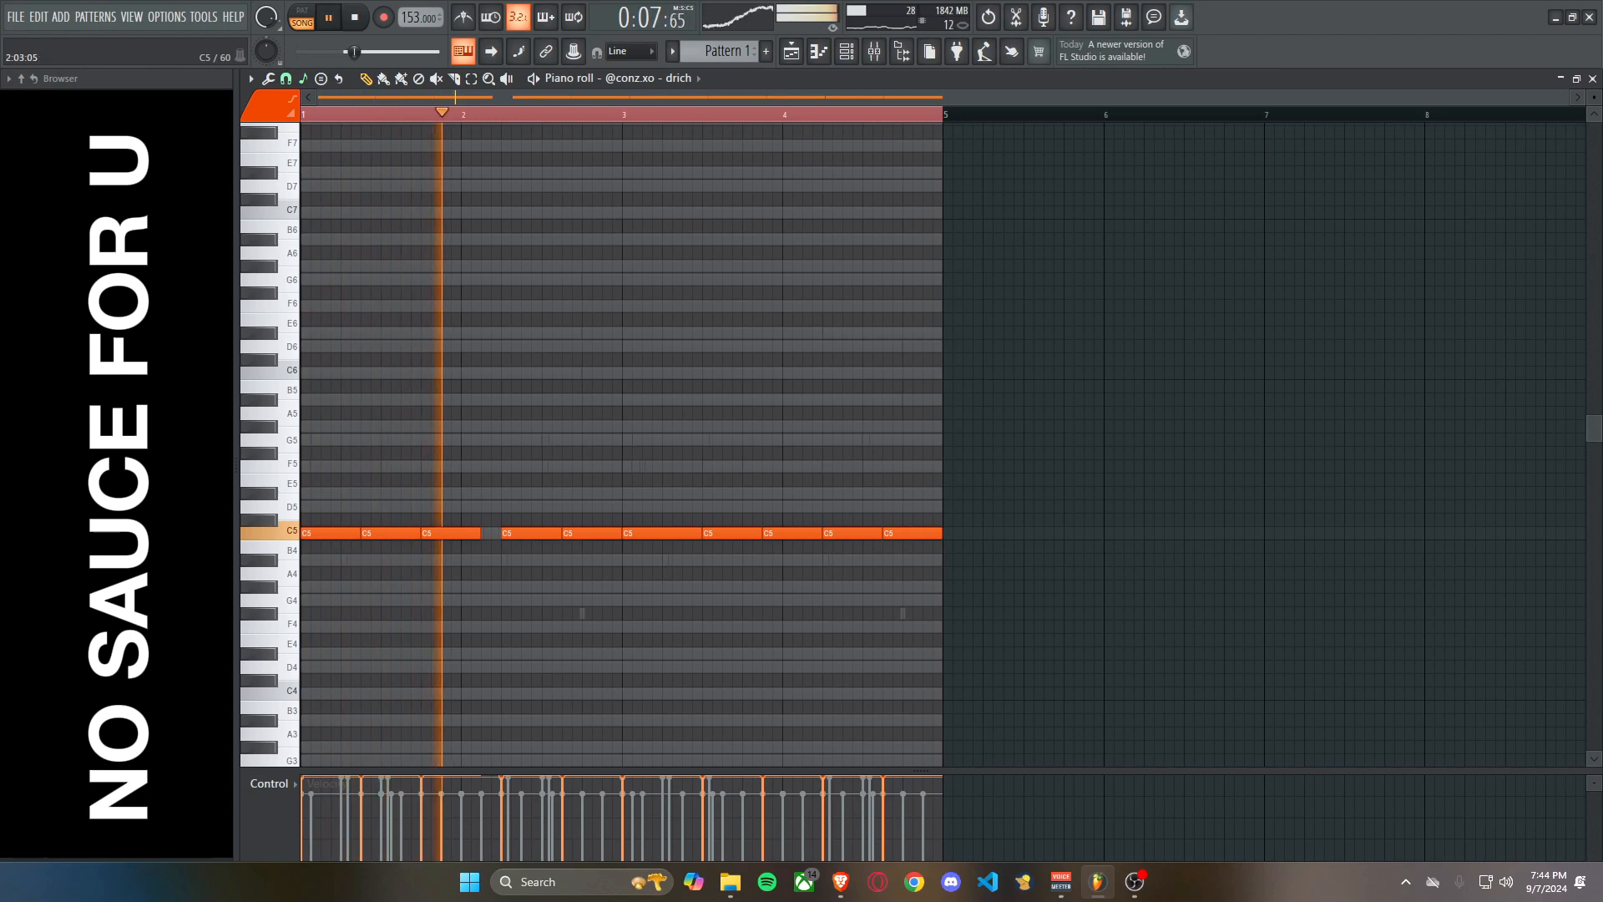
click(485, 533)
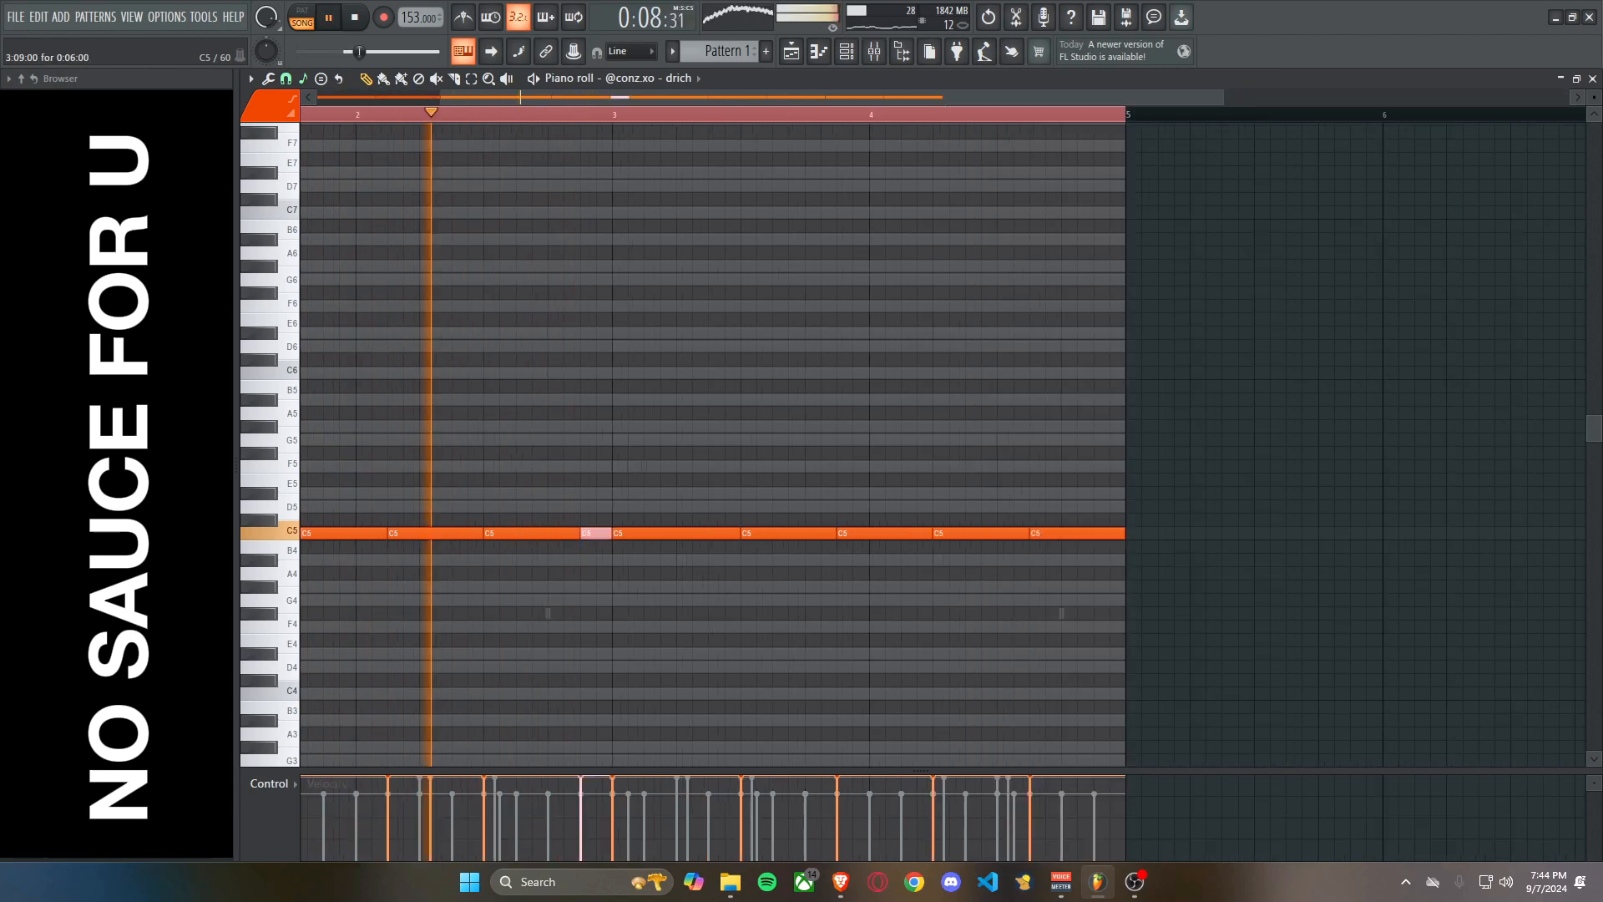
Delete the drich notes in bars 3 and 4 and duplicate the first two bars in their place.
right_click(789, 533)
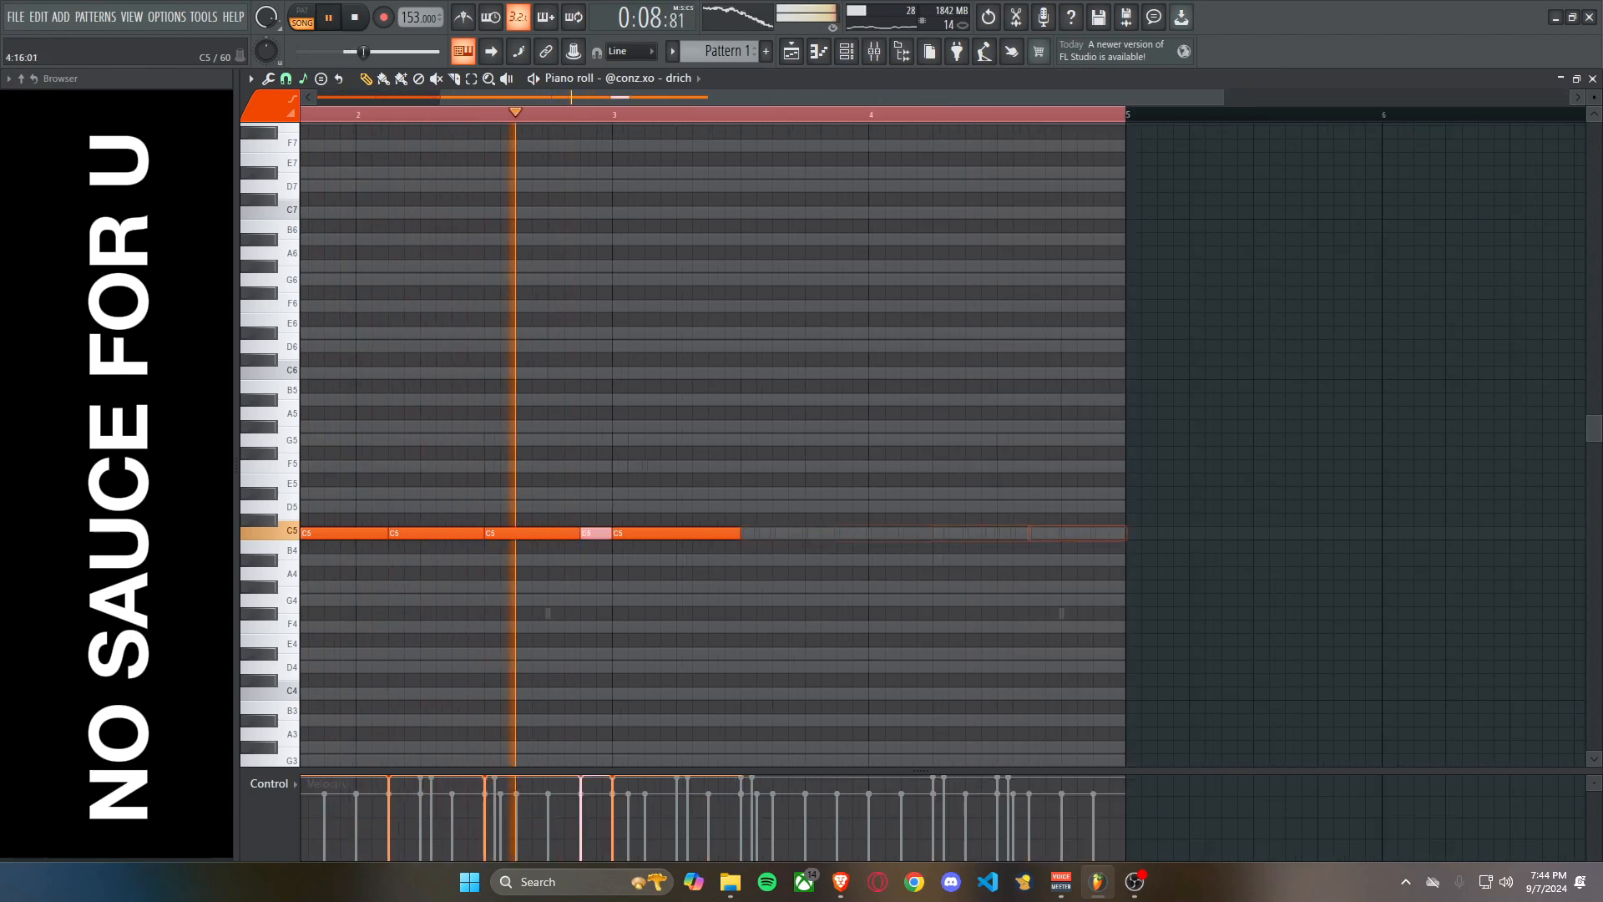
right_click(664, 533)
key(space)
key(space)
key(ctrl+a)
key(ctrl+b)
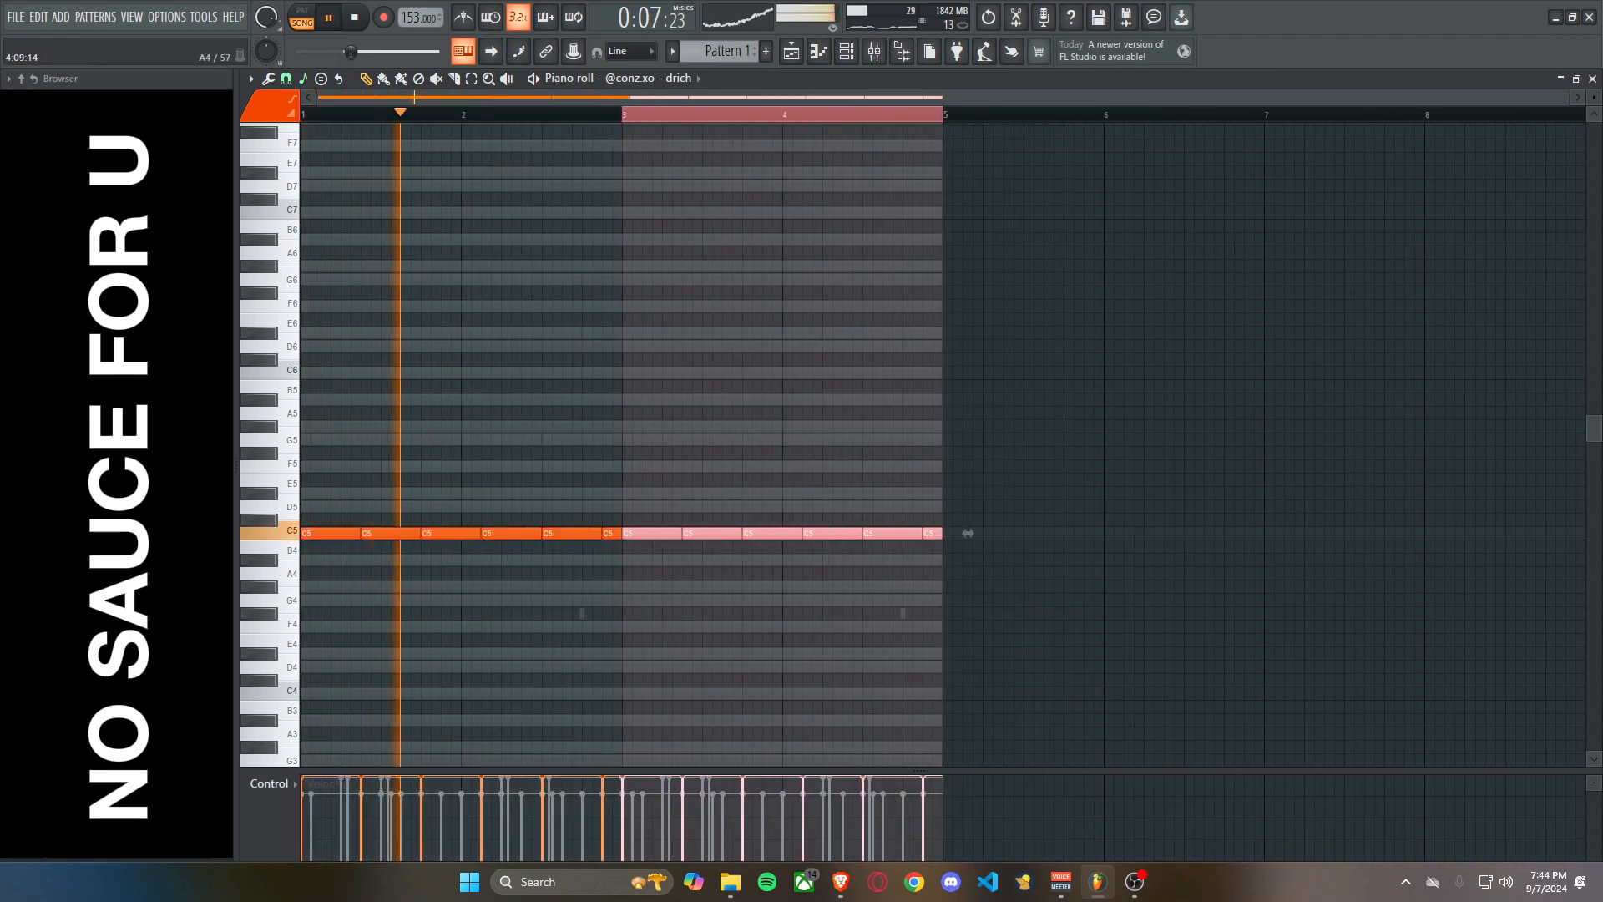
key(ctrl+d)
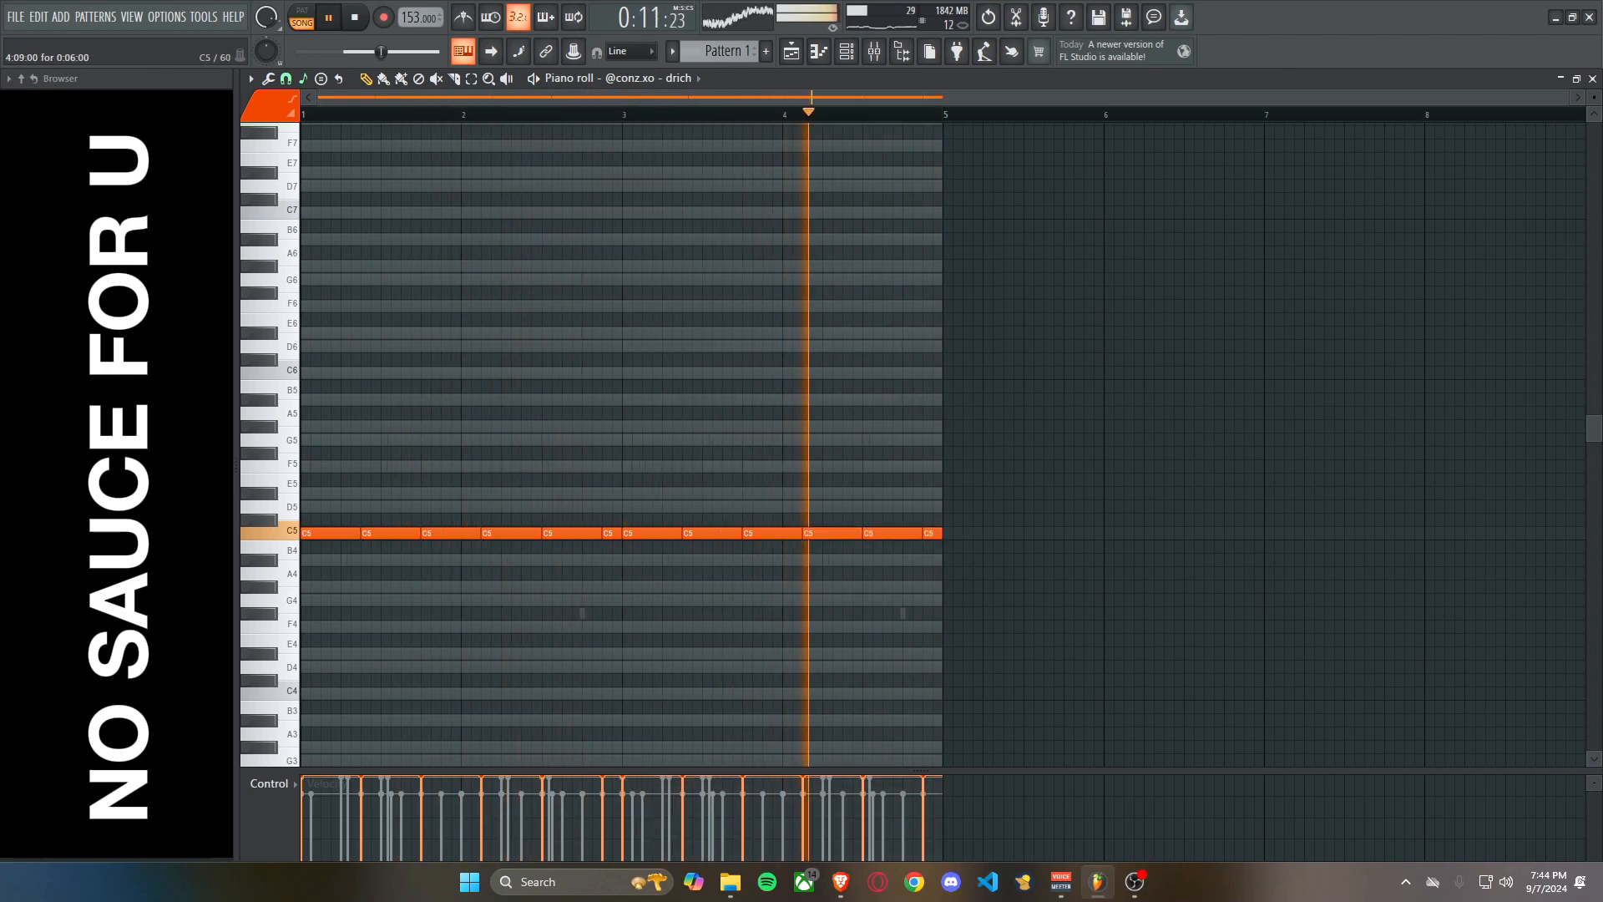
Play the drich pattern and raise its last three C5 notes in bar 4 to G5.
drag(967, 535, 932, 533)
key(space)
key(space)
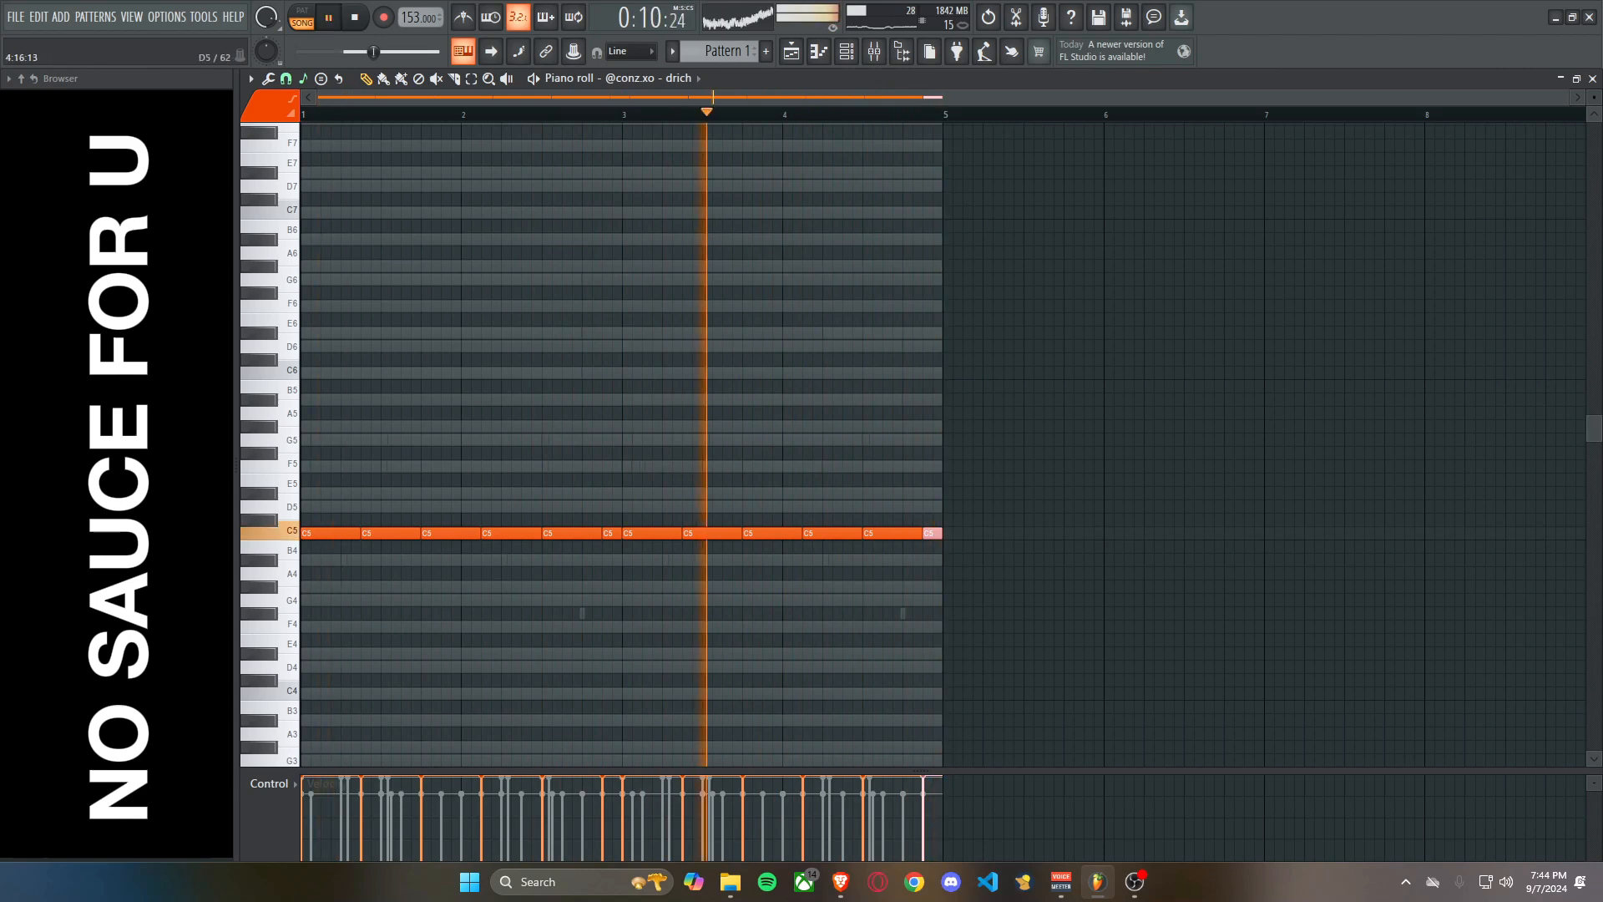
drag(960, 533, 832, 439)
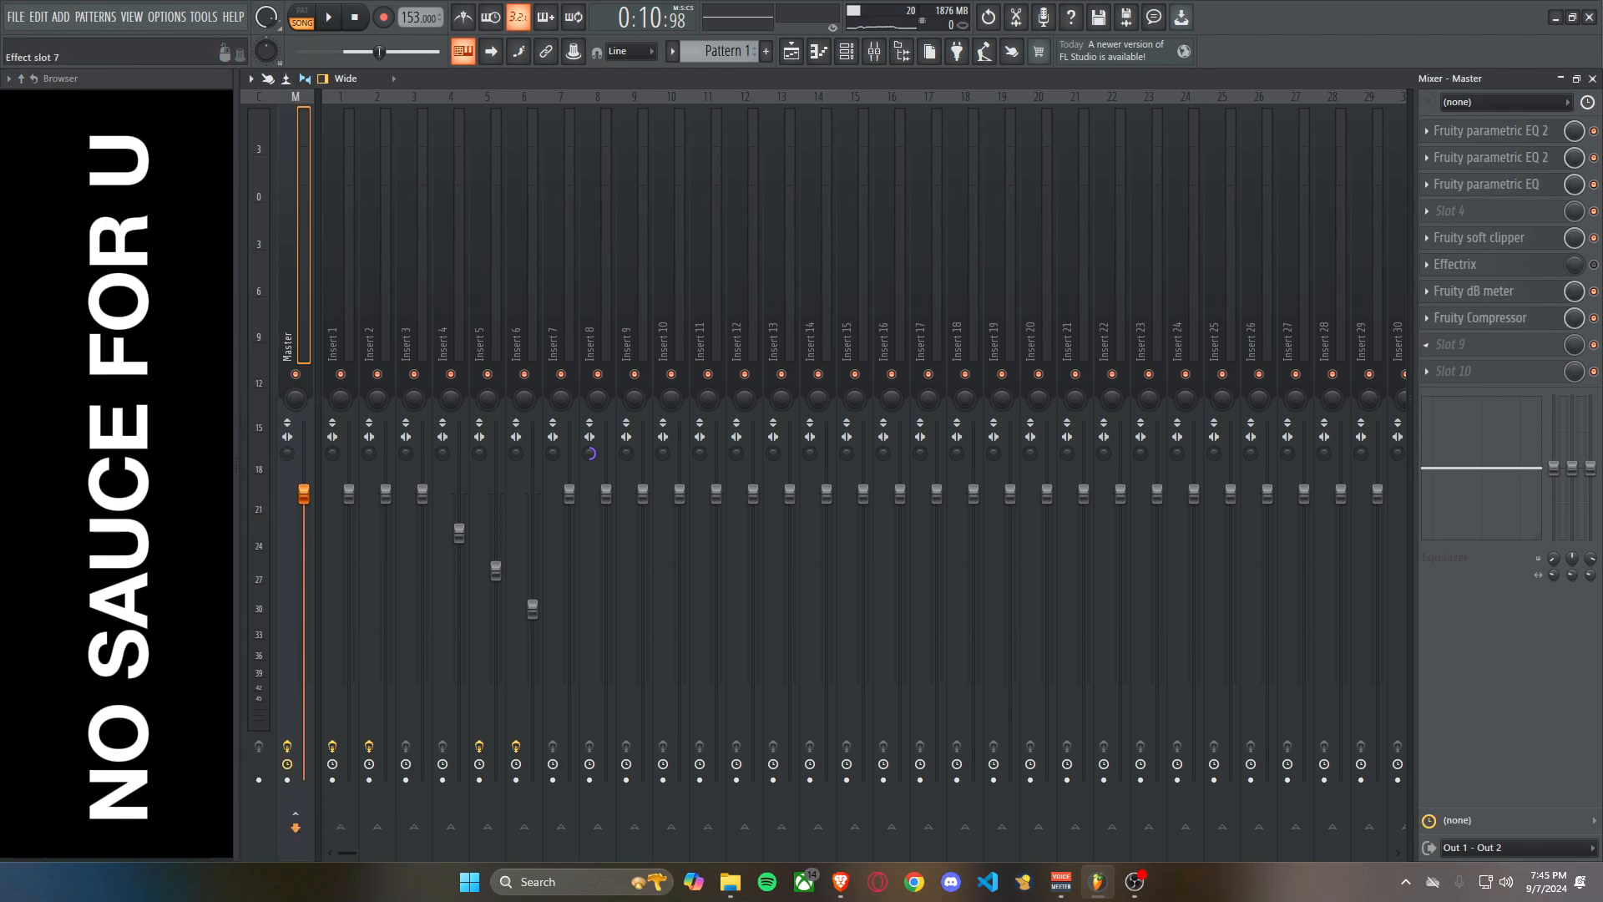
Inspect the Fruity soft clipper settings on the Master track and close the plugin.
click(1480, 238)
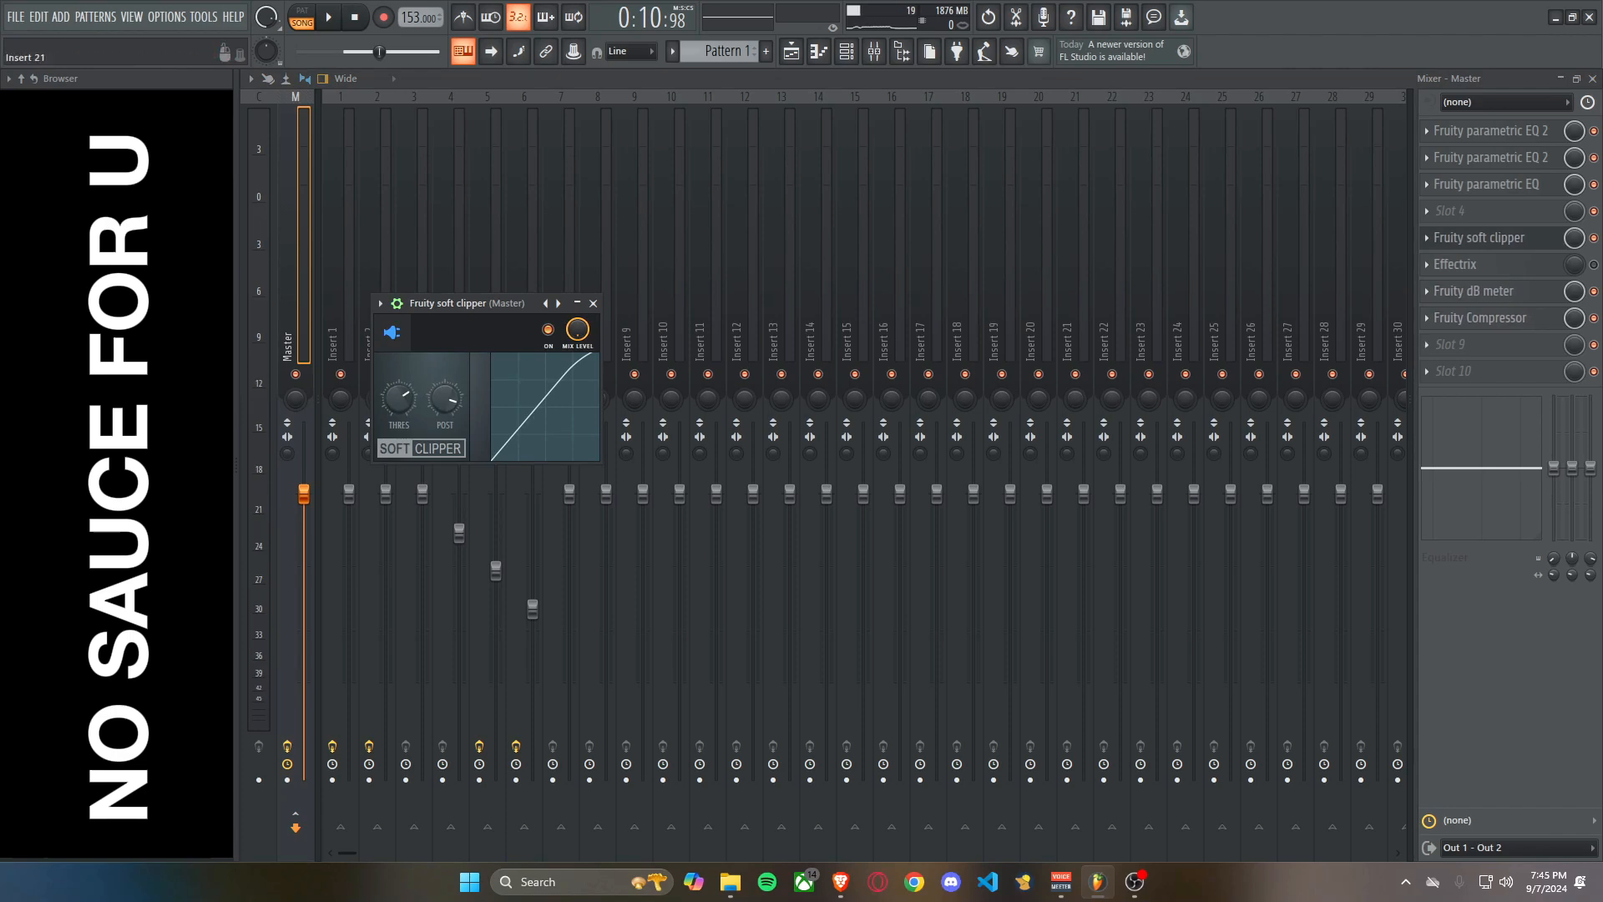
click(594, 303)
click(524, 309)
click(295, 317)
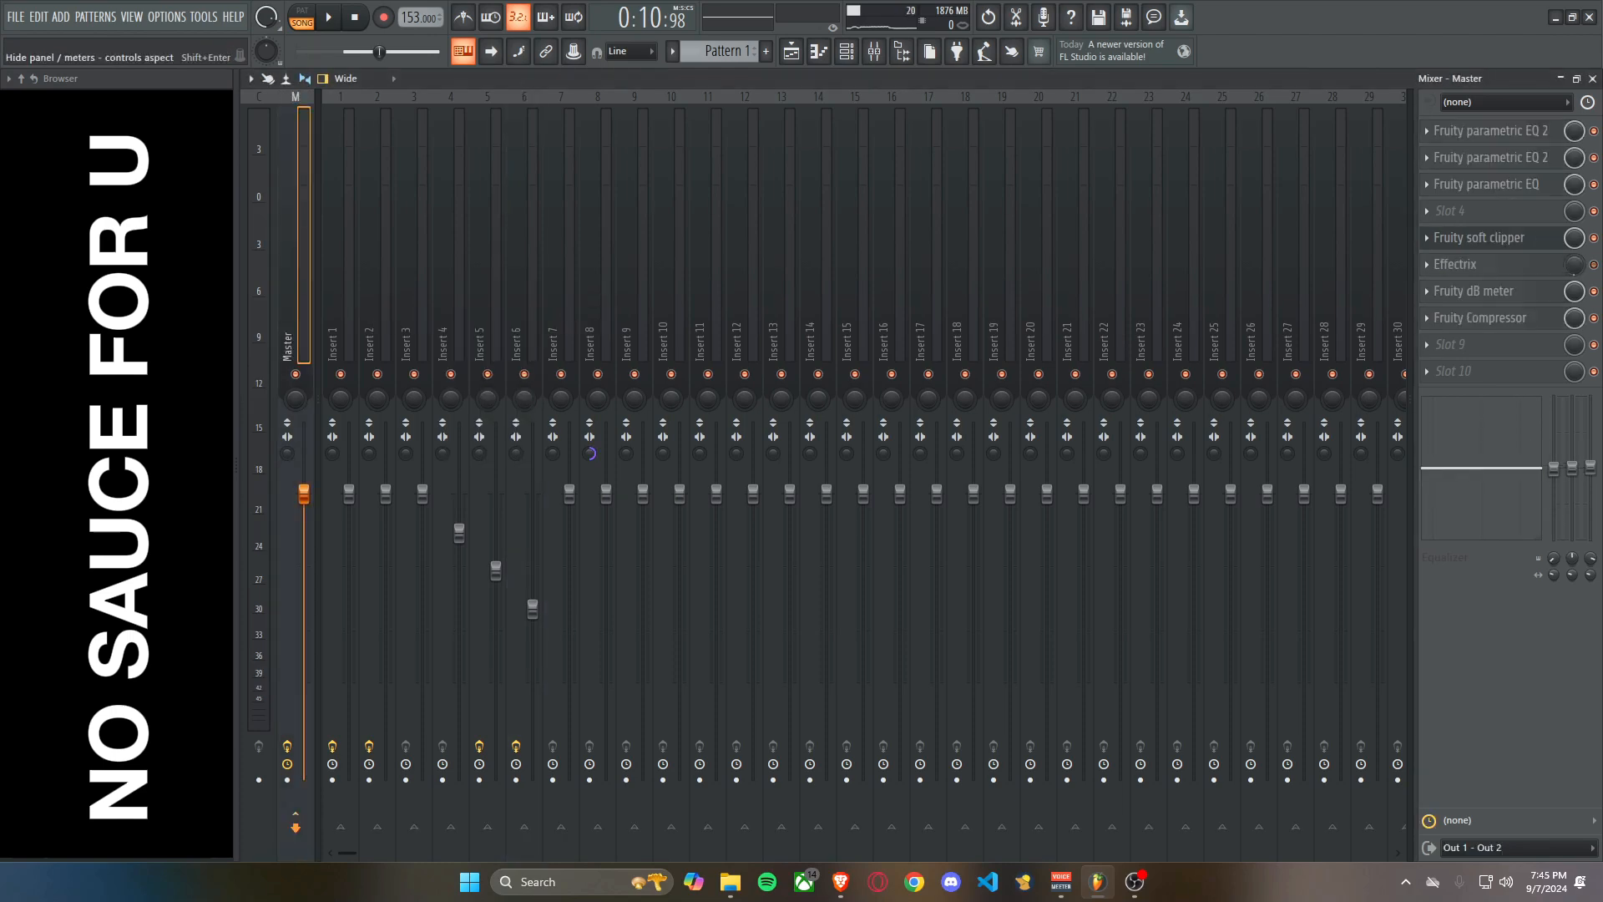
click(1480, 238)
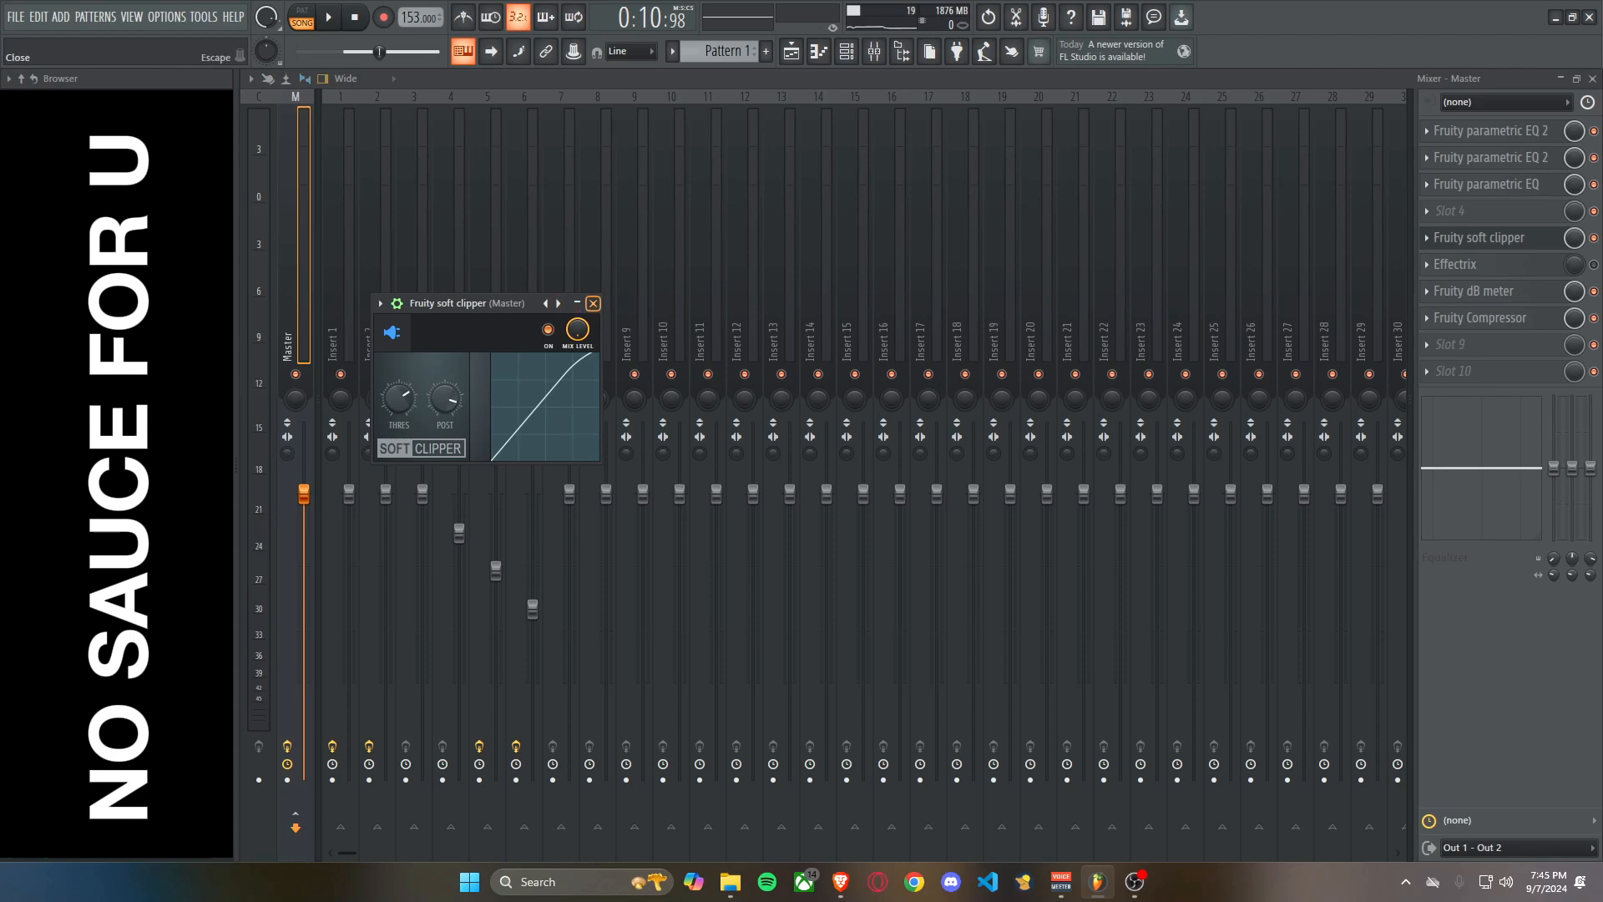
click(594, 303)
Play the beat and compare the drich level on mixer insert 12 with the master level.
key(F6)
key(space)
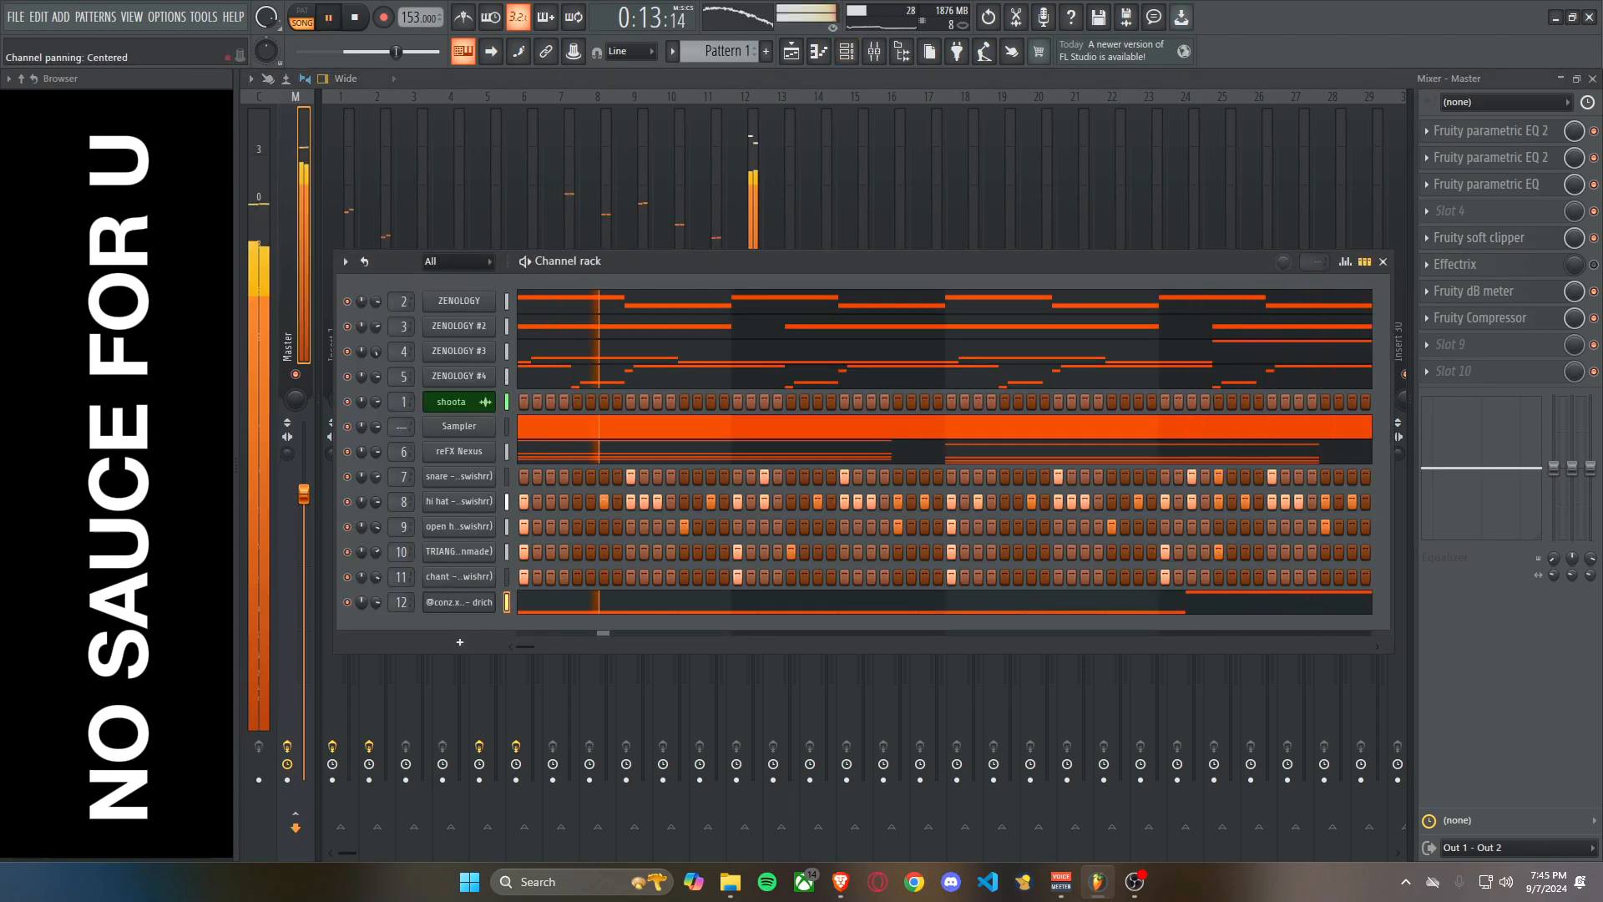
key(space)
click(846, 51)
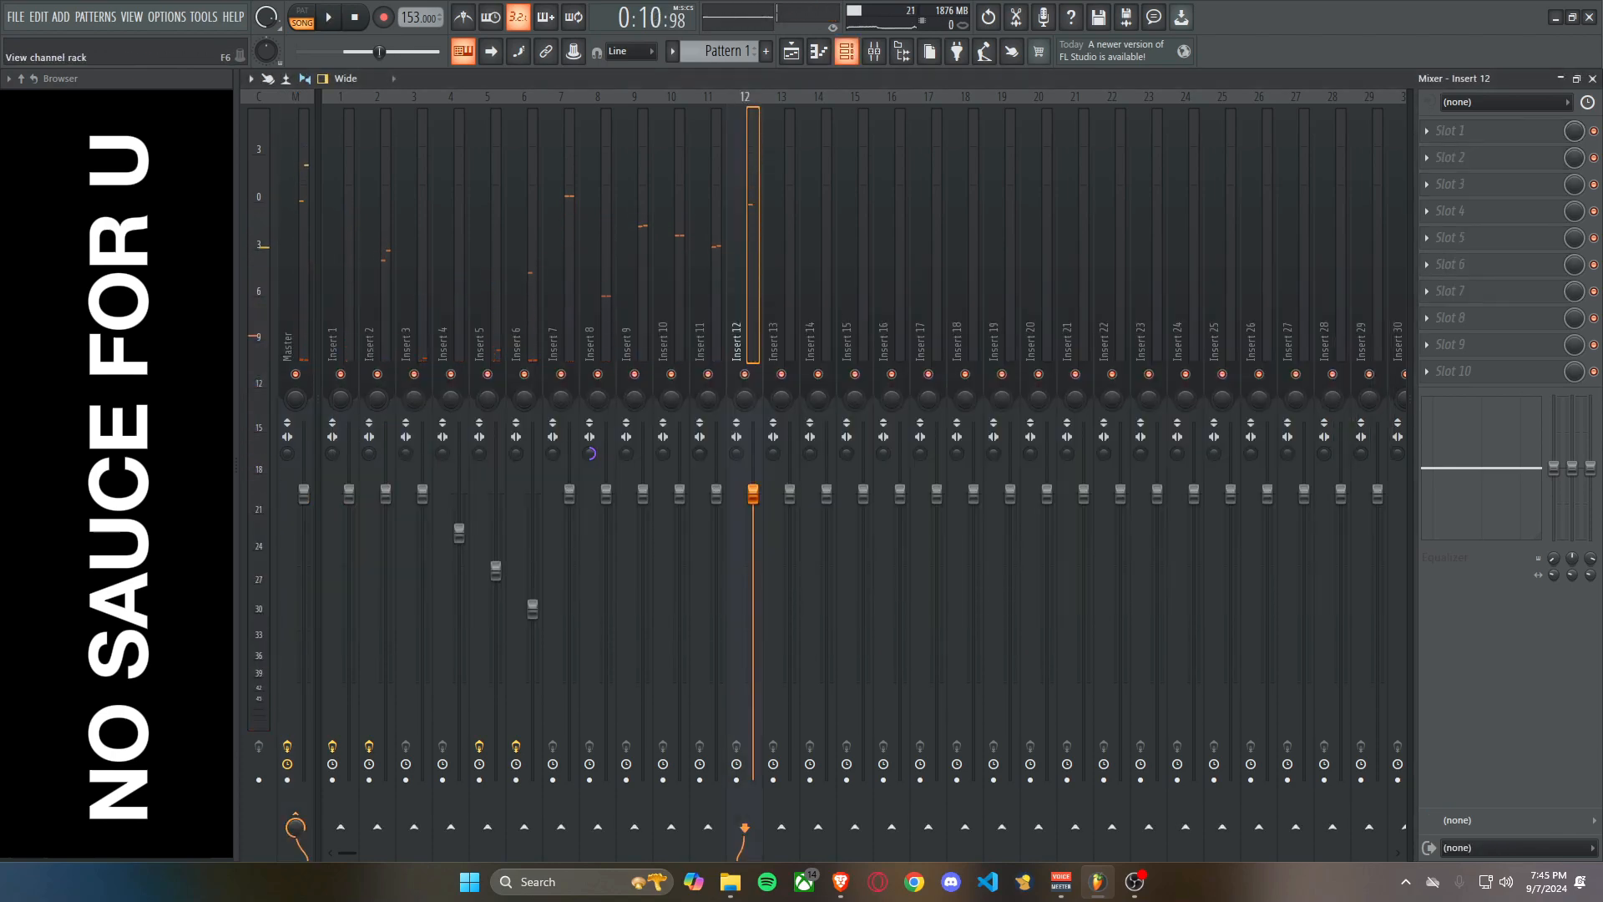
click(846, 51)
click(745, 175)
key(F6)
key(space)
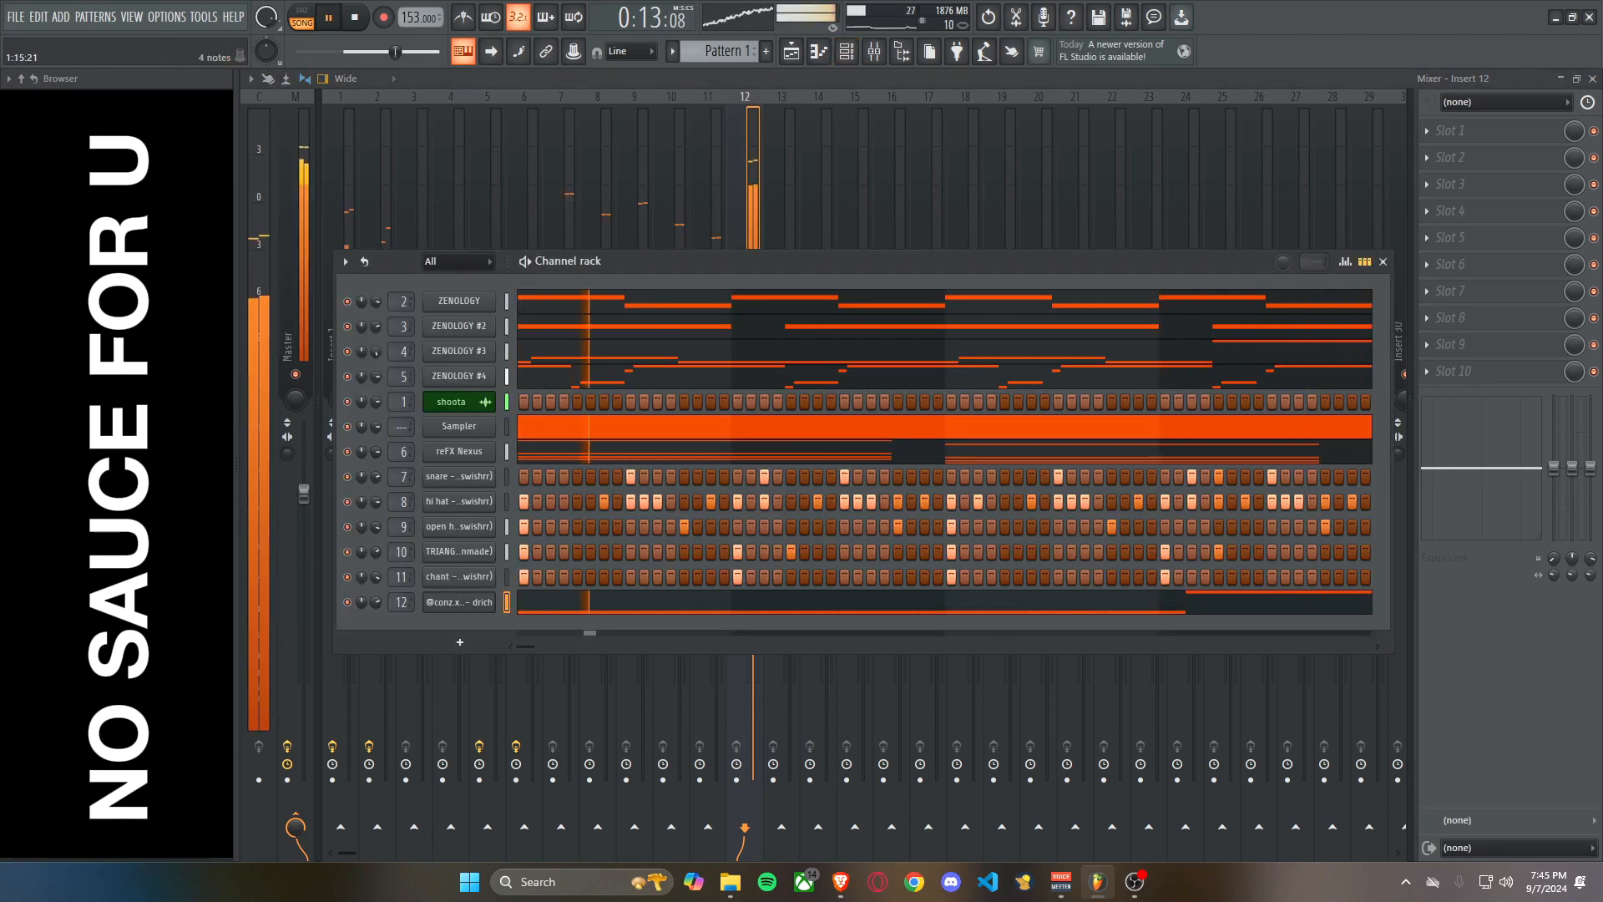
key(space)
Set the volume of mixer insert 12 to 95% (-1.1 dB), slightly boost its low band, and check it during playback.
key(F6)
drag(753, 494, 754, 508)
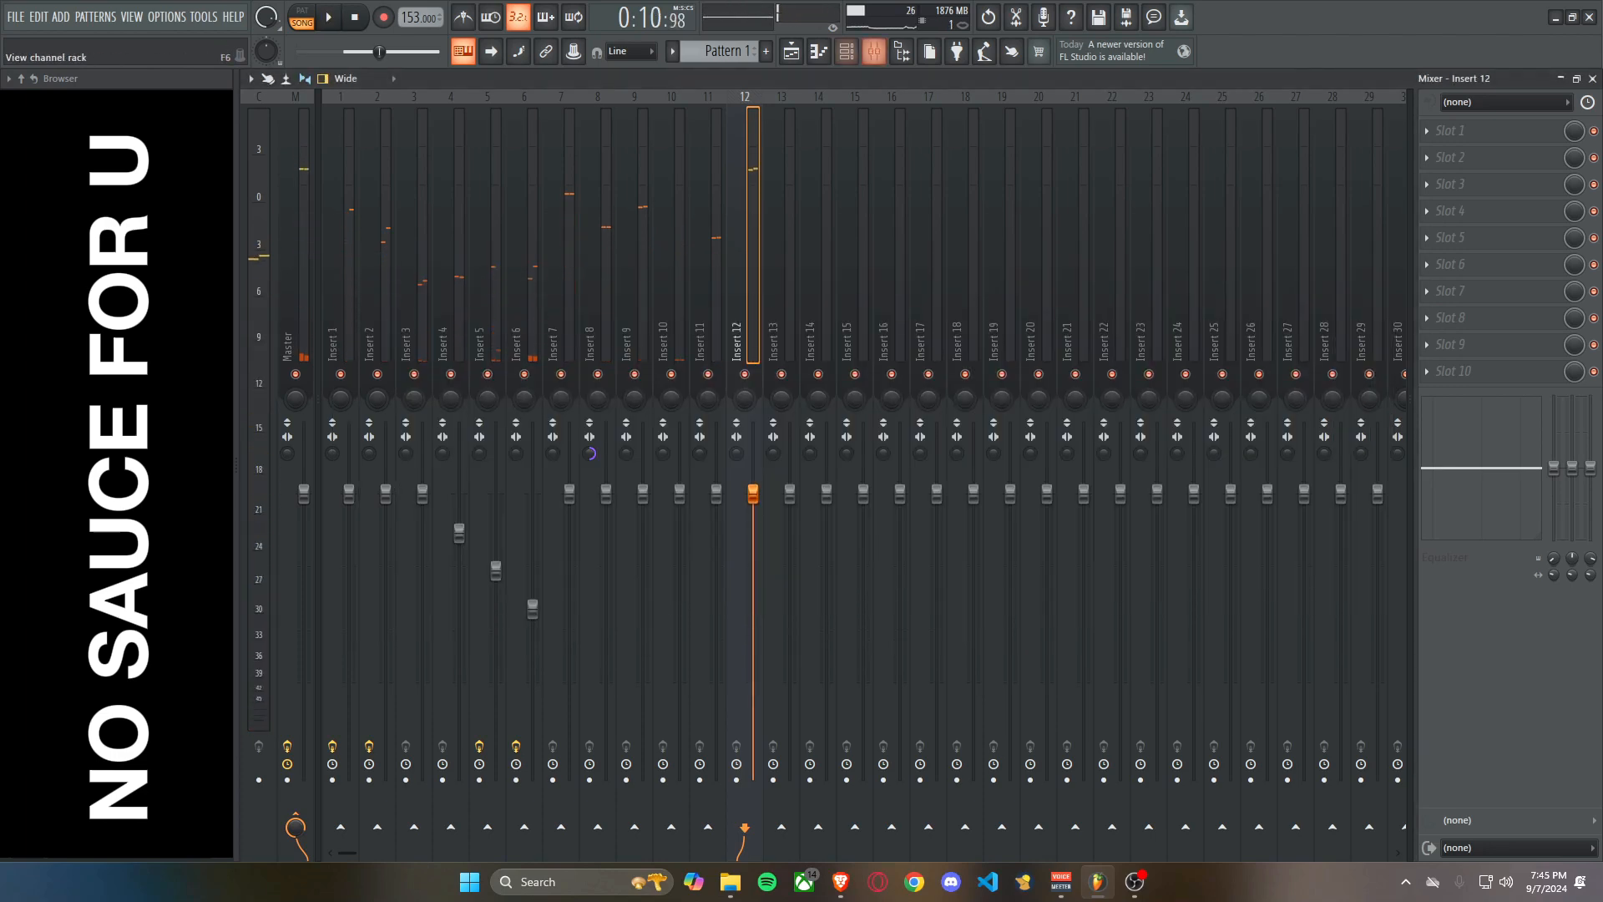
click(846, 51)
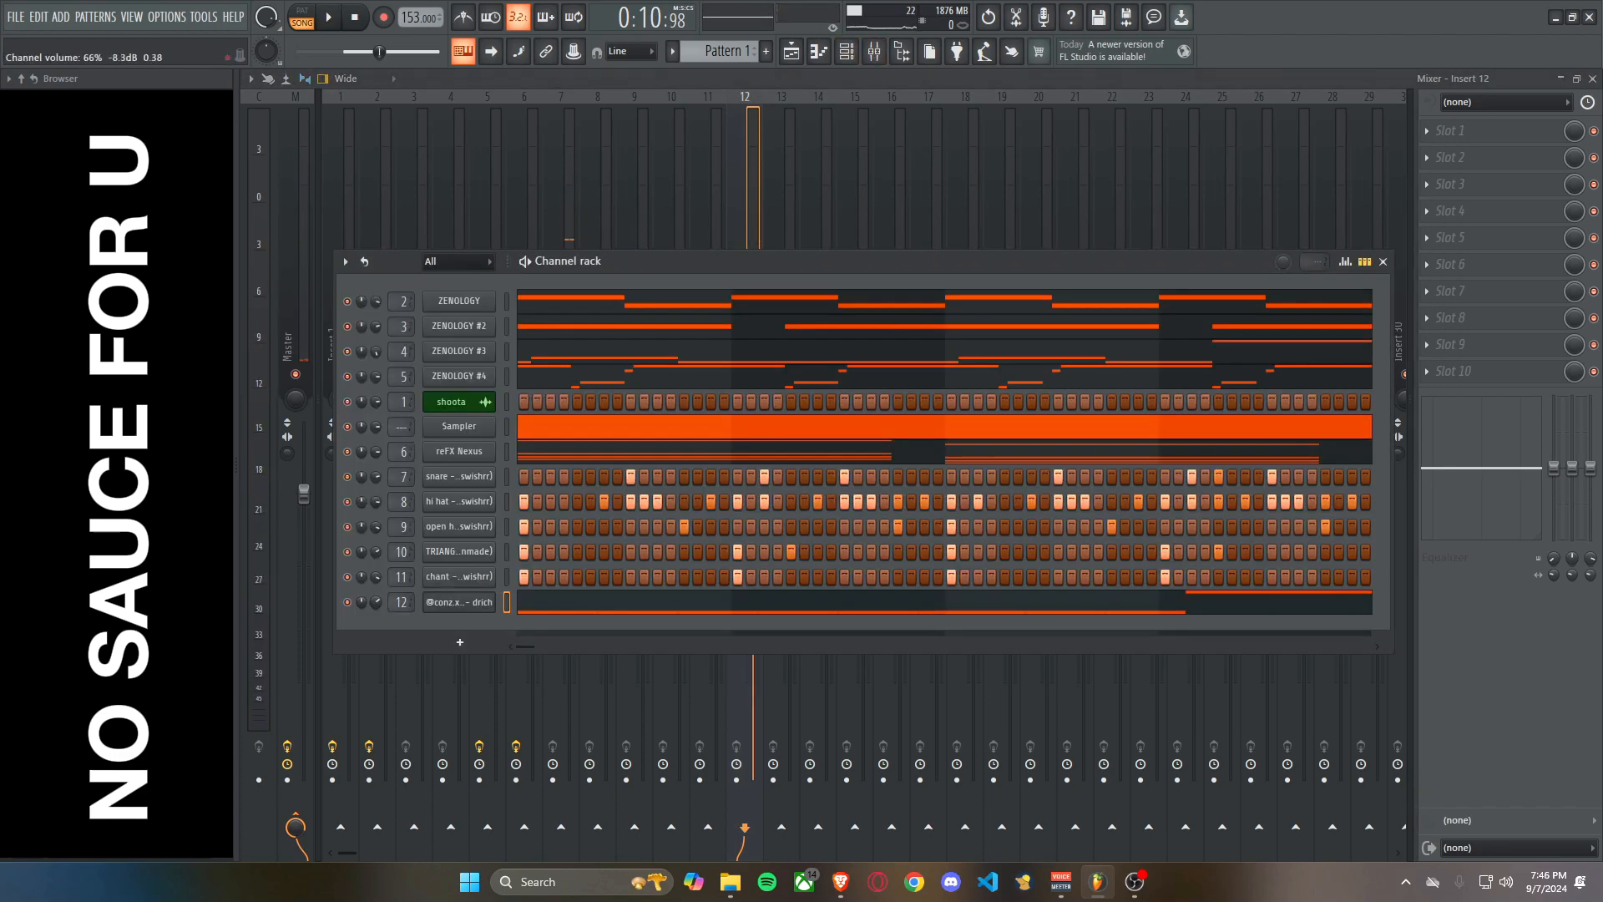
key(F6)
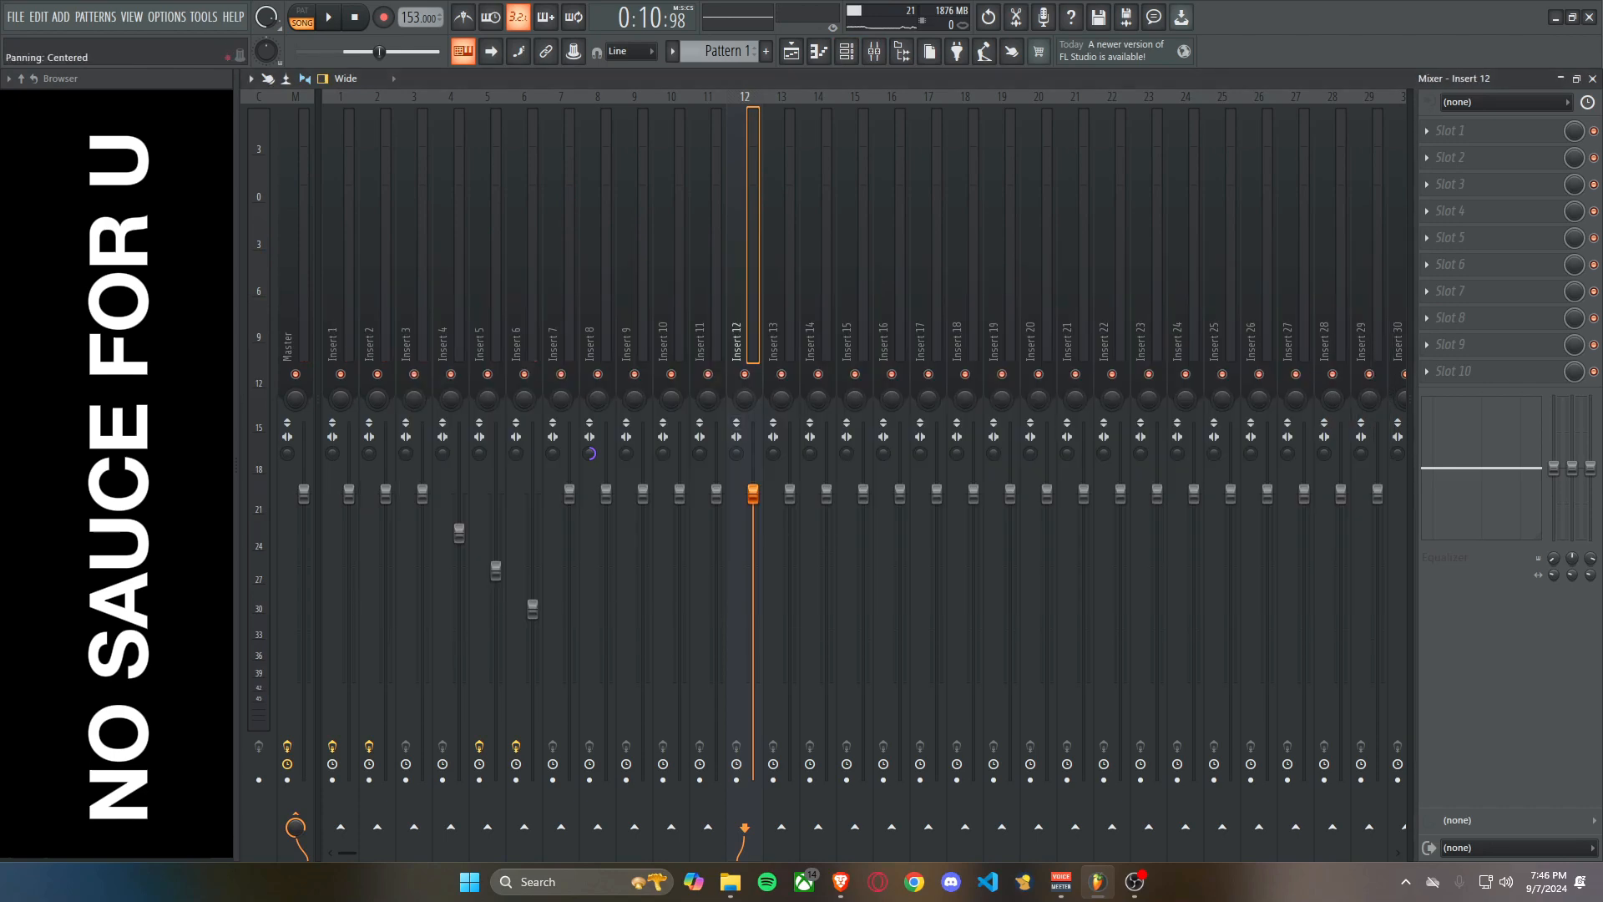
key(space)
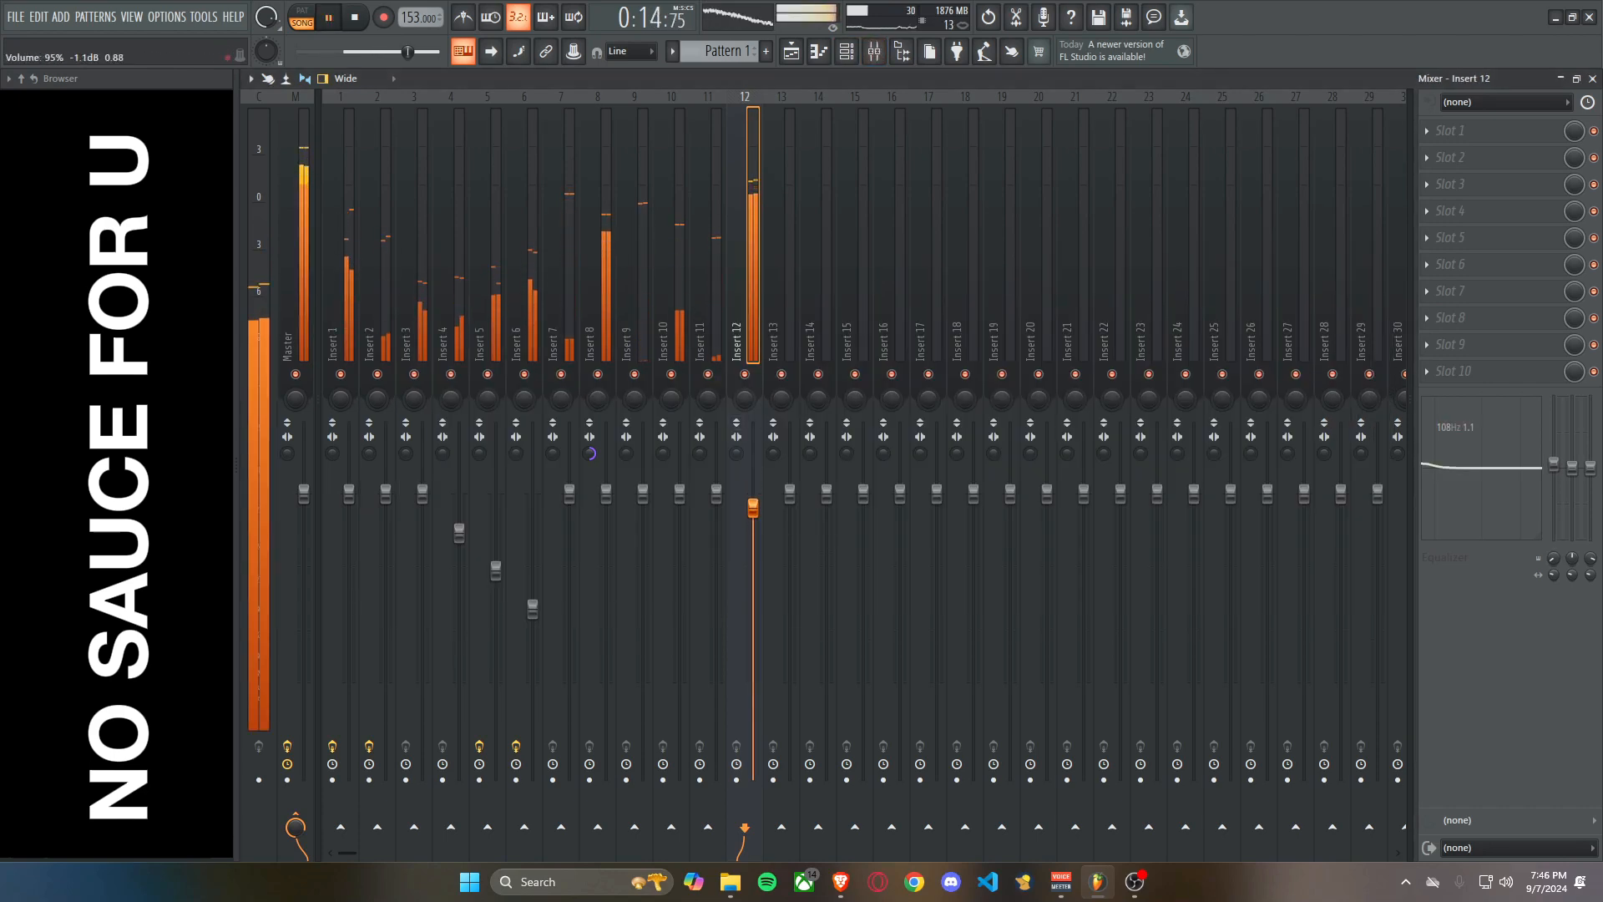
key(space)
Remove the Pattern 1 clips from Track 2 of the playlist and split Pattern 1 by channel.
click(1592, 78)
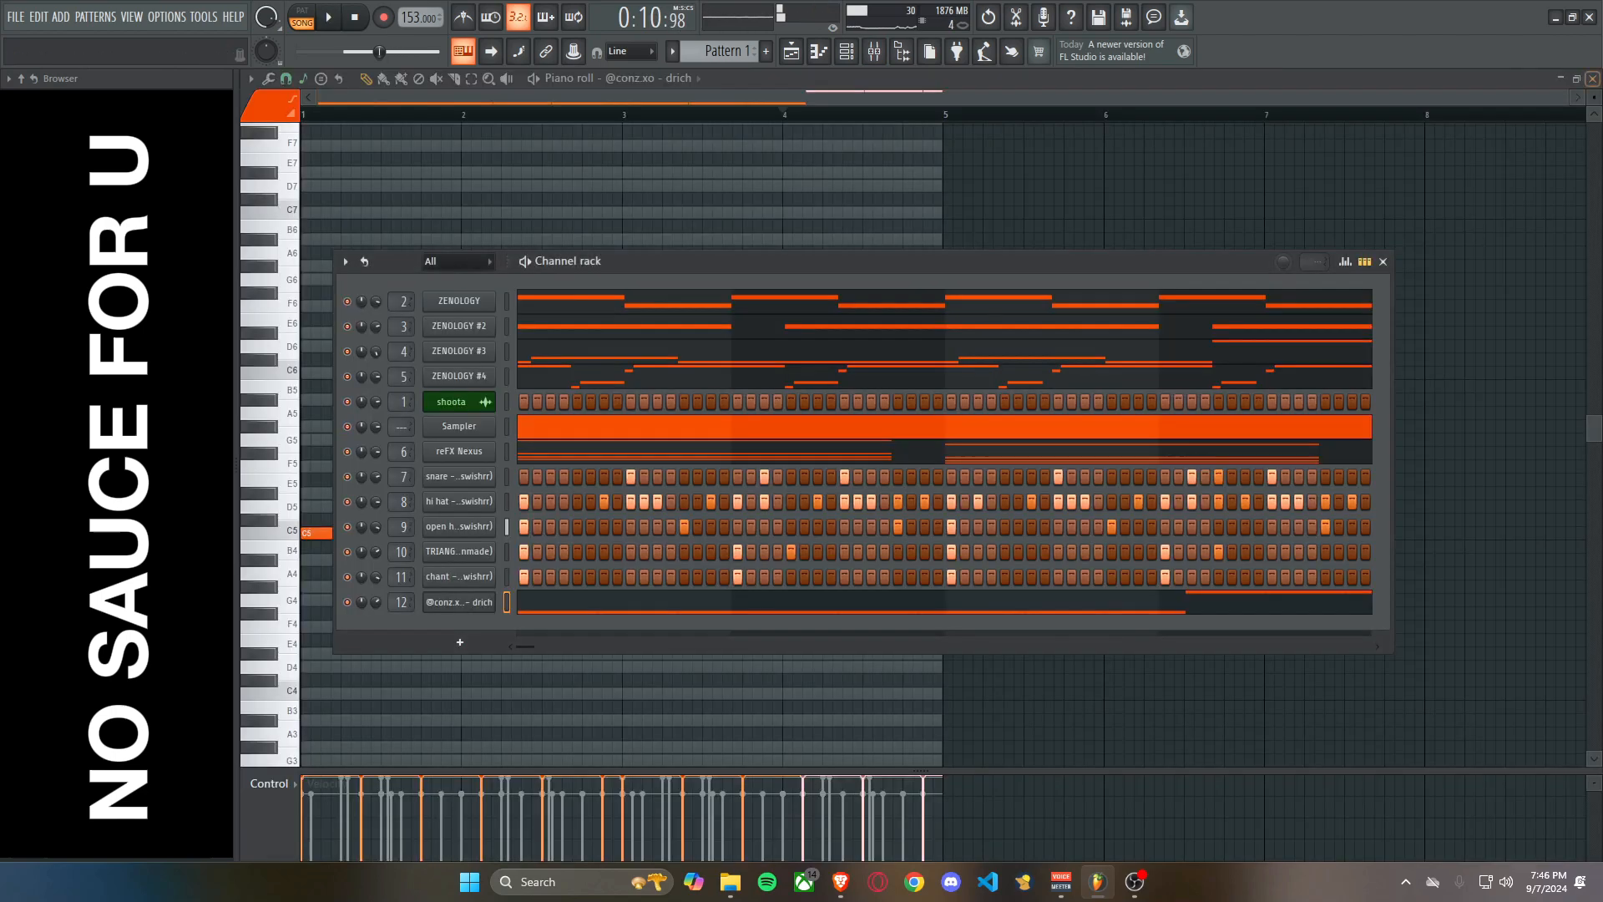
click(1592, 78)
click(1165, 192)
right_click(1164, 192)
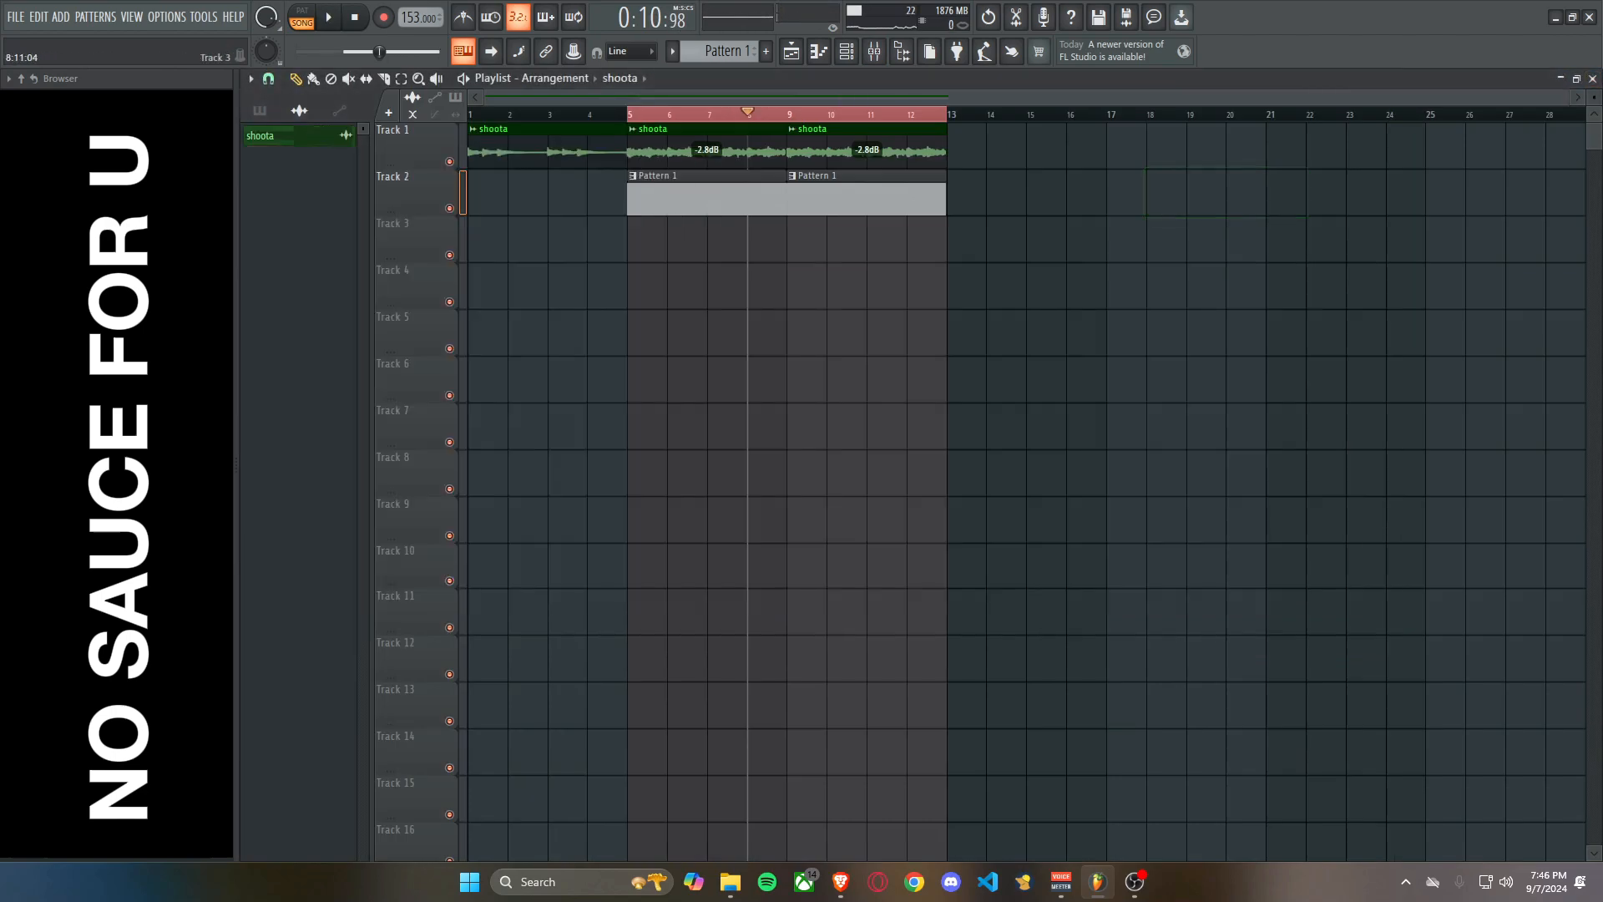
click(846, 51)
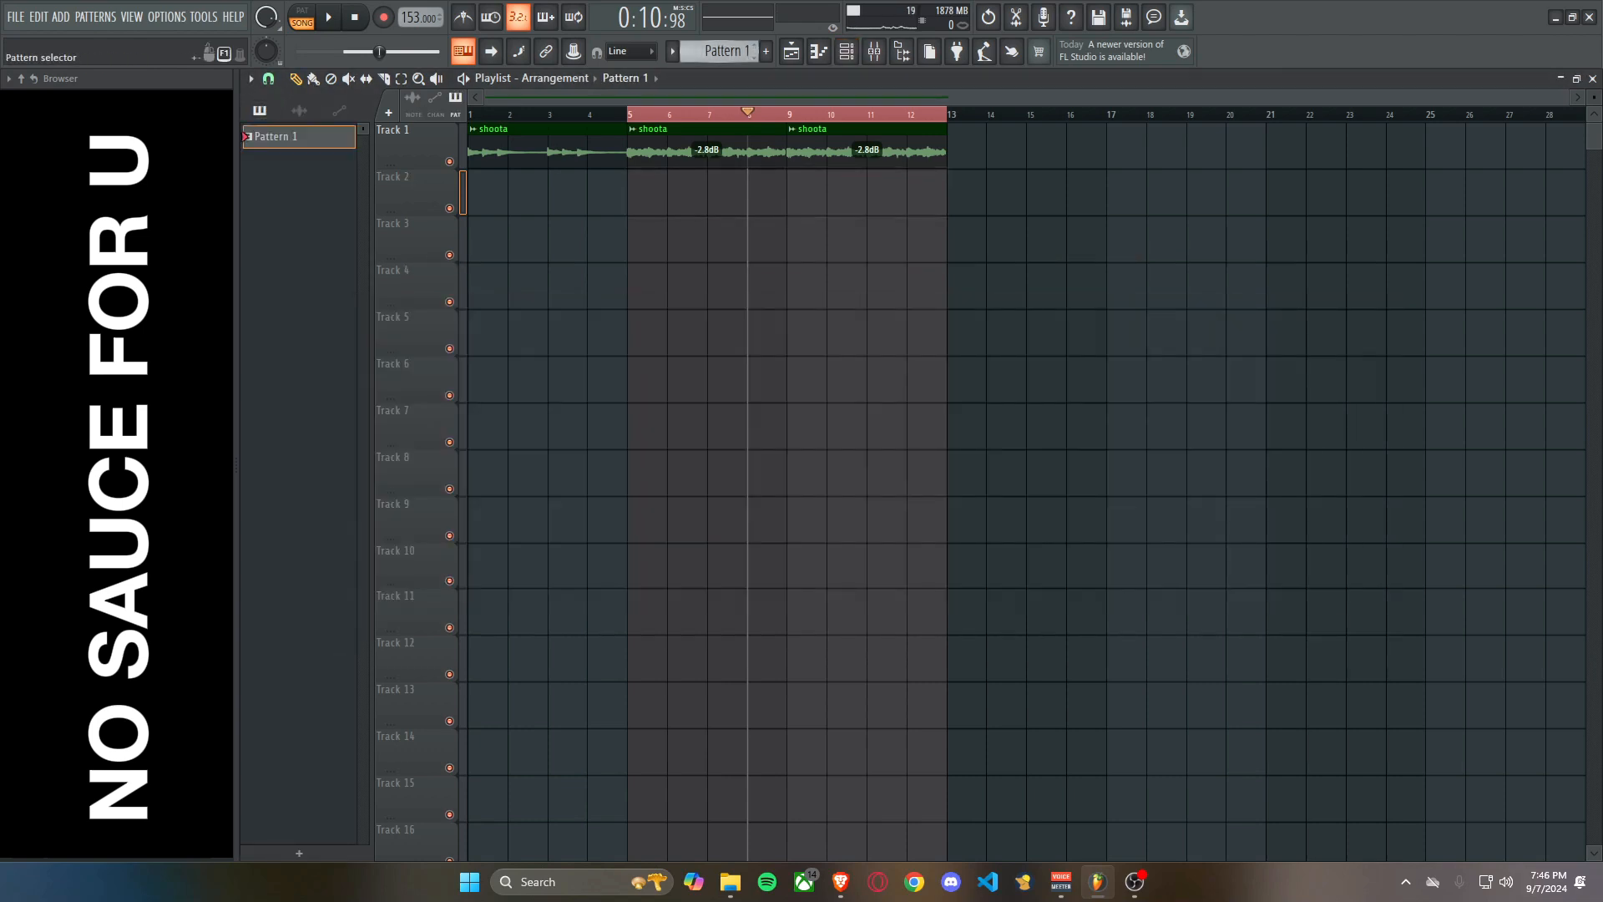
click(725, 51)
click(831, 305)
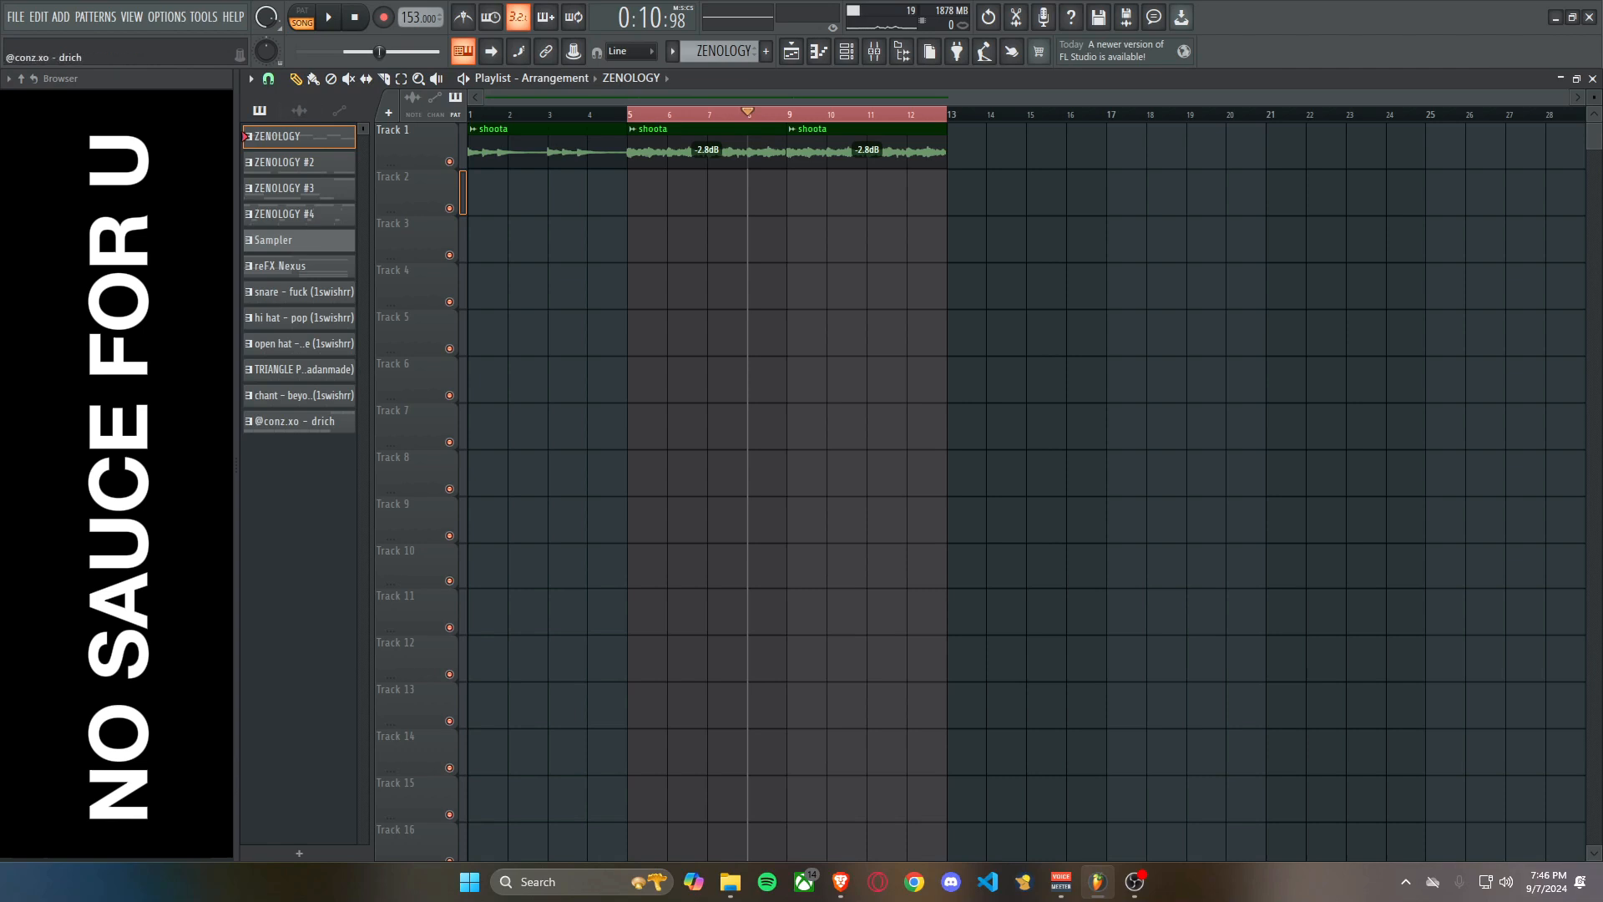
Place all the split channel patterns on separate playlist tracks at bar 5 and delete the empty Sampler clip.
shift+click(299, 422)
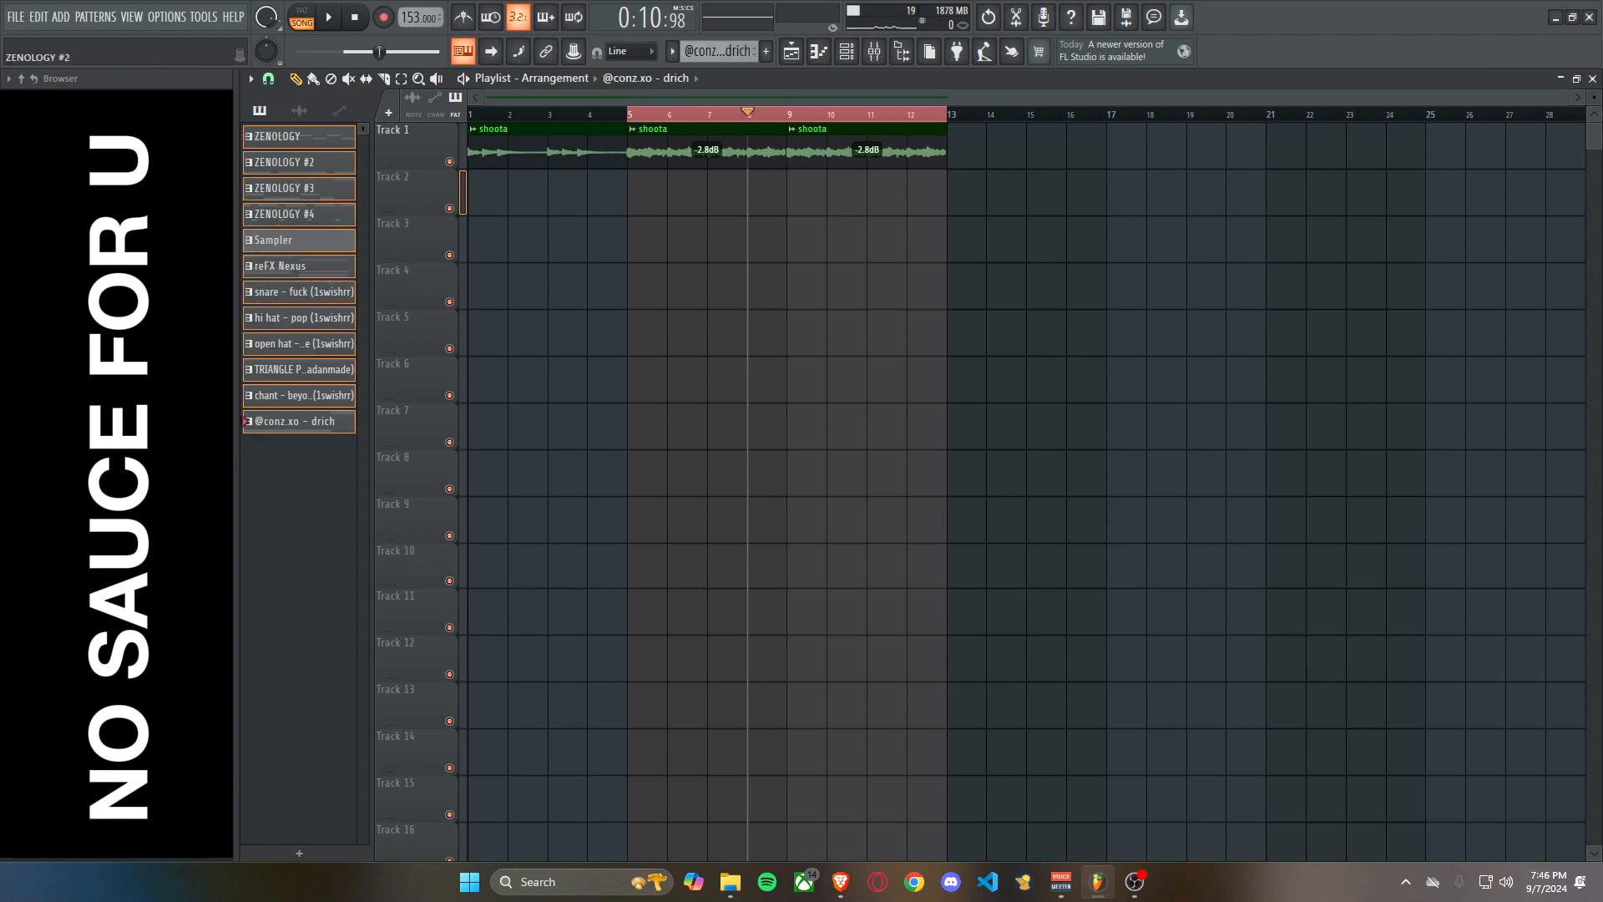
drag(299, 136, 647, 242)
click(1044, 332)
right_click(1043, 333)
right_click(701, 427)
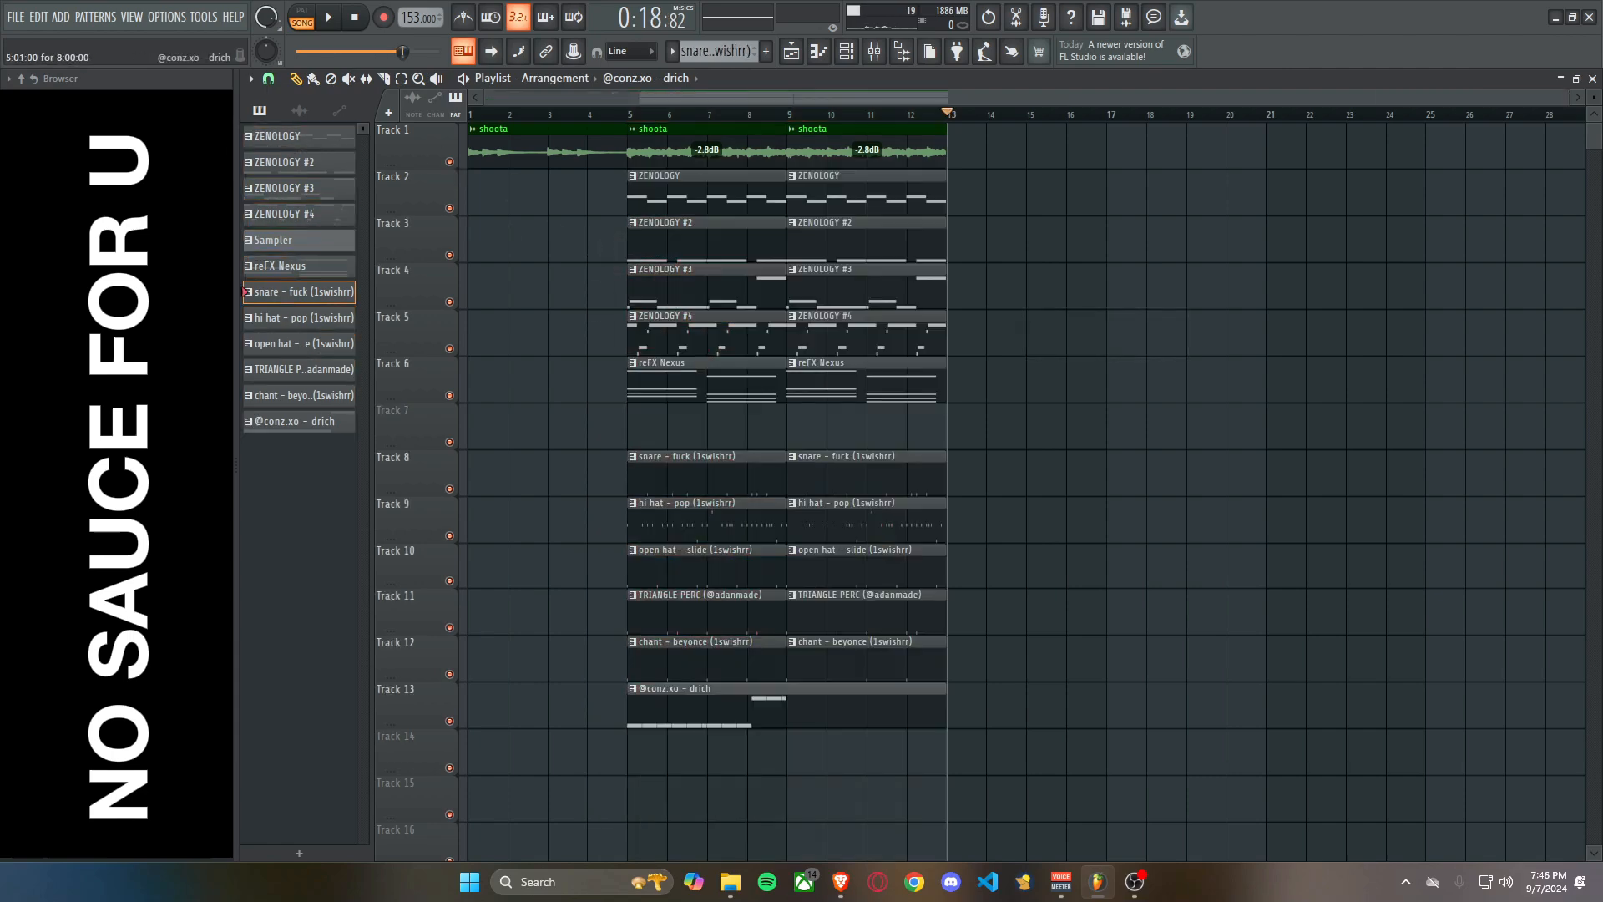
Duplicate the four-bar drich melody into bars 5 to 8 of its piano roll.
key(F7)
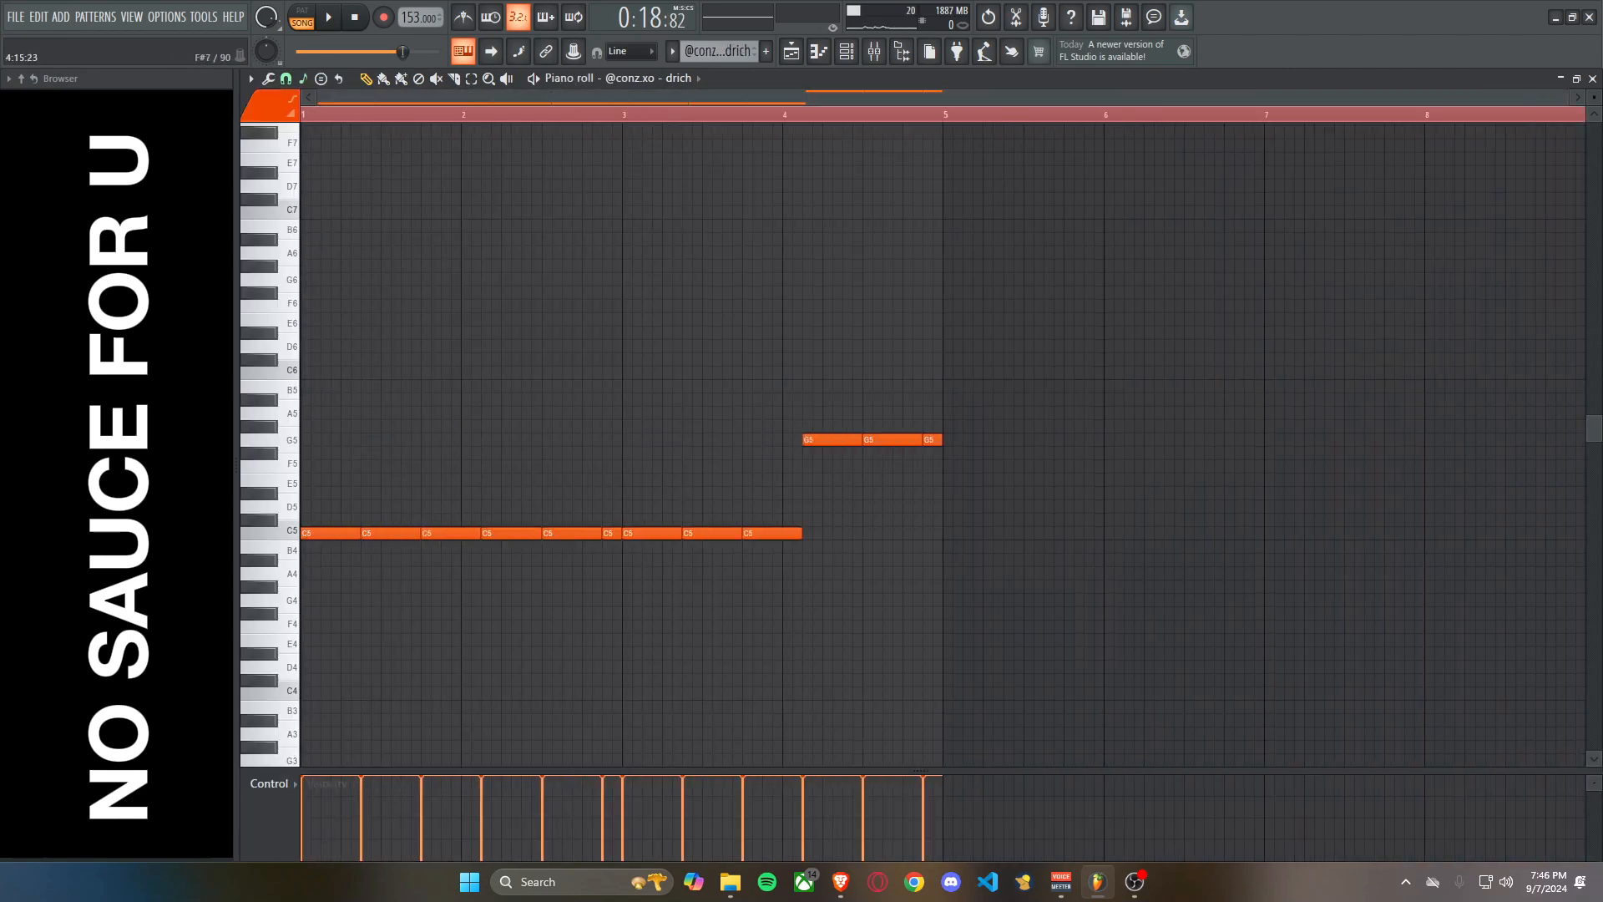
key(ctrl+a)
key(ctrl+b)
scroll(1182, 486, down, 2)
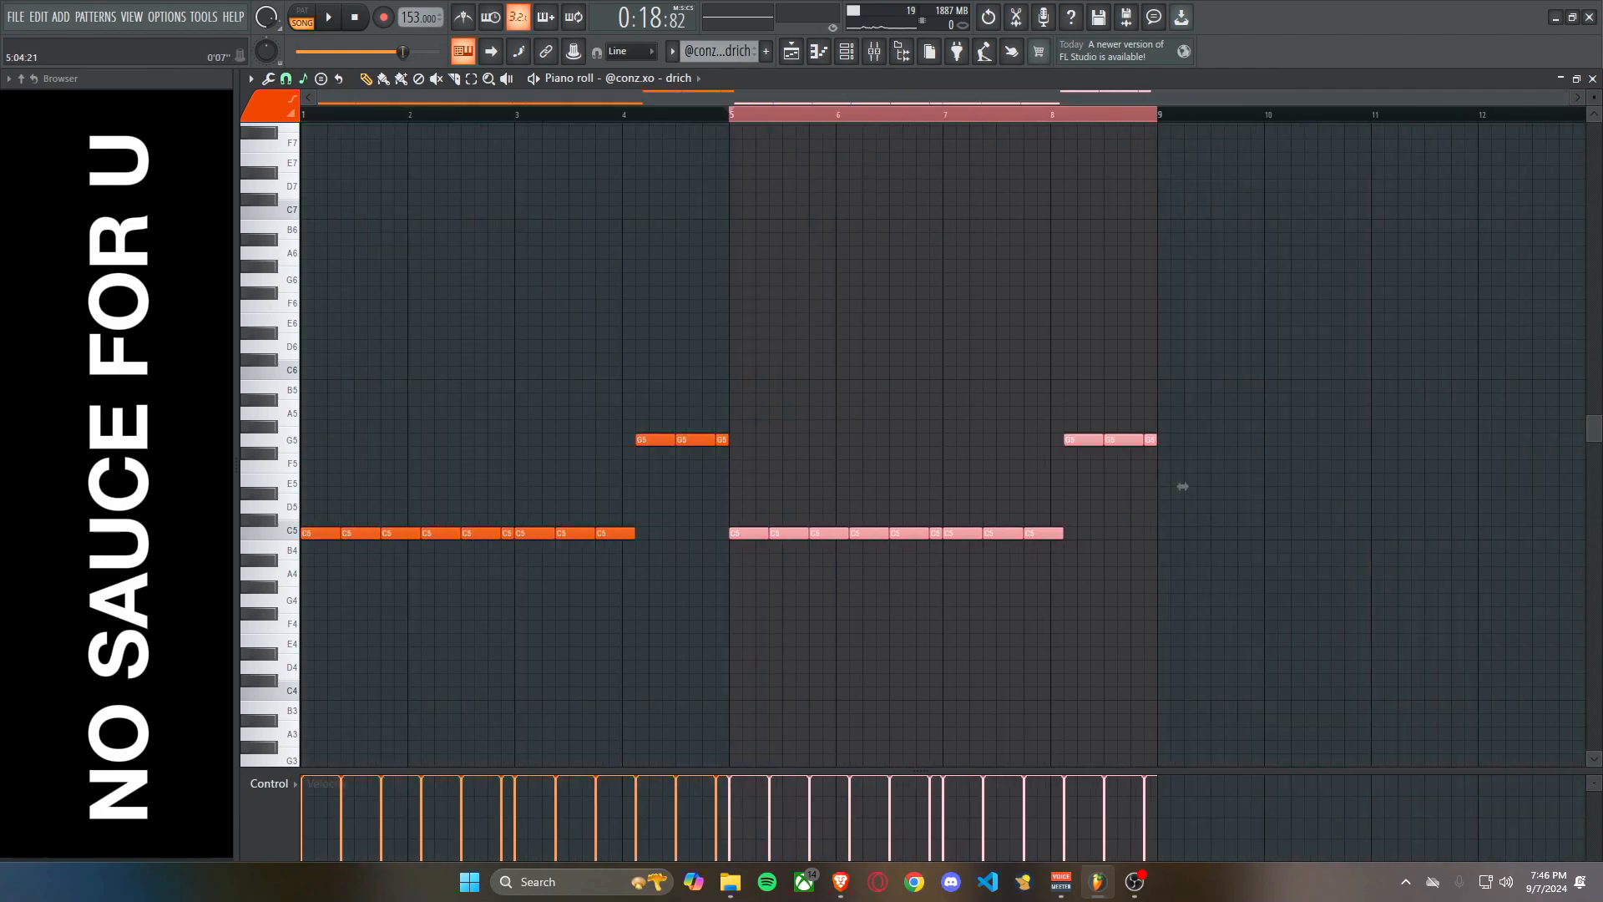
key(ctrl+d)
key(ctrl+z)
key(ctrl+z)
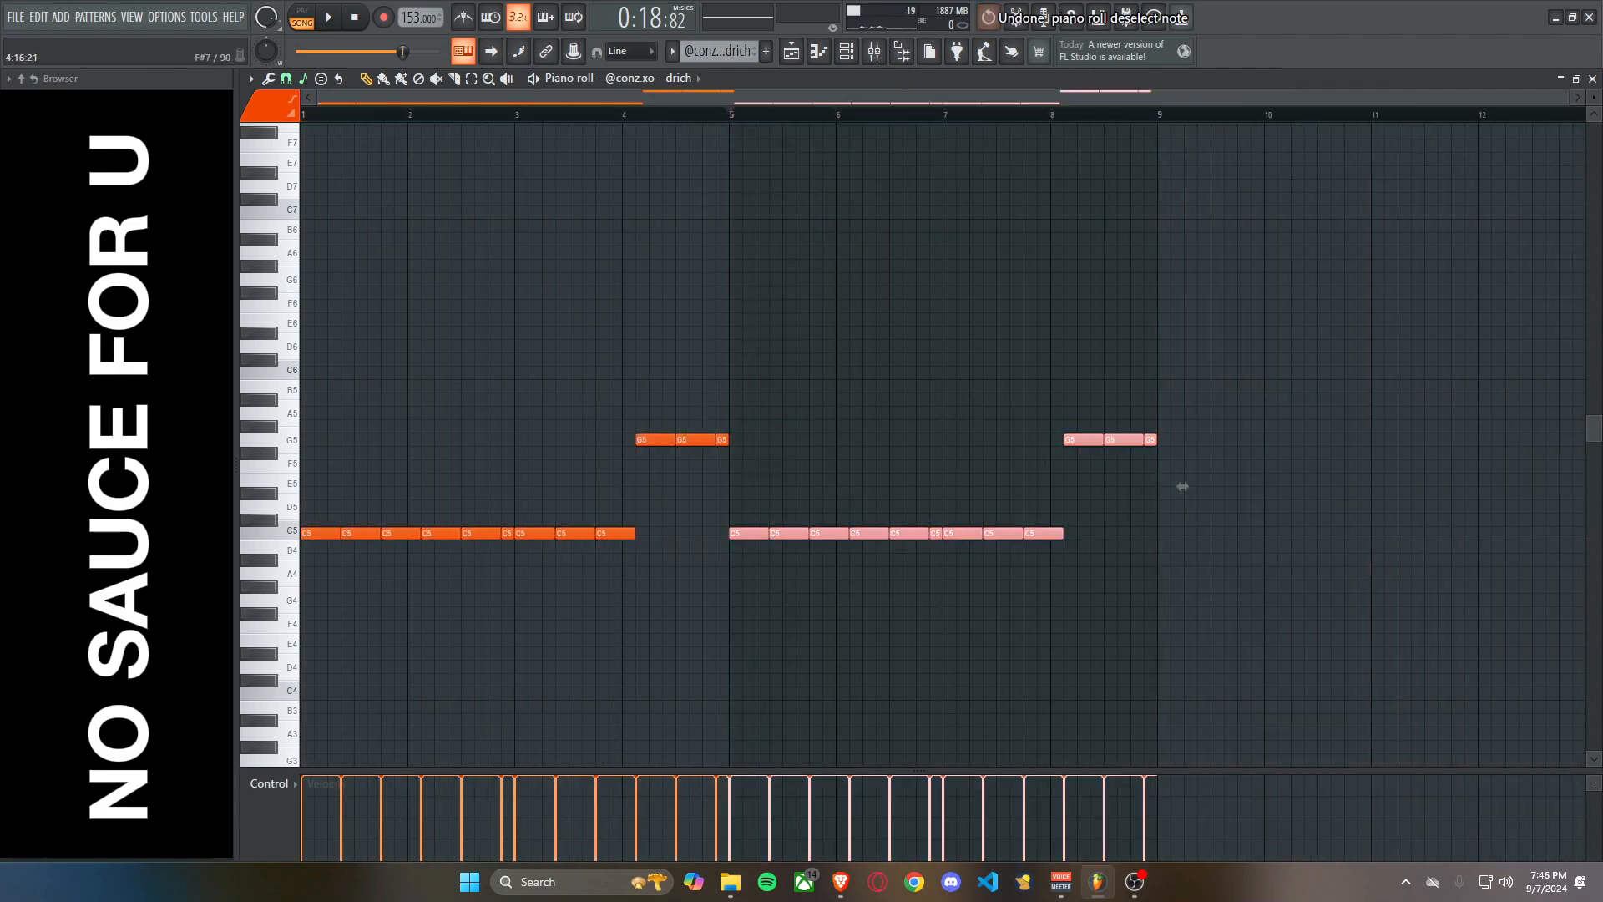
key(ctrl+a)
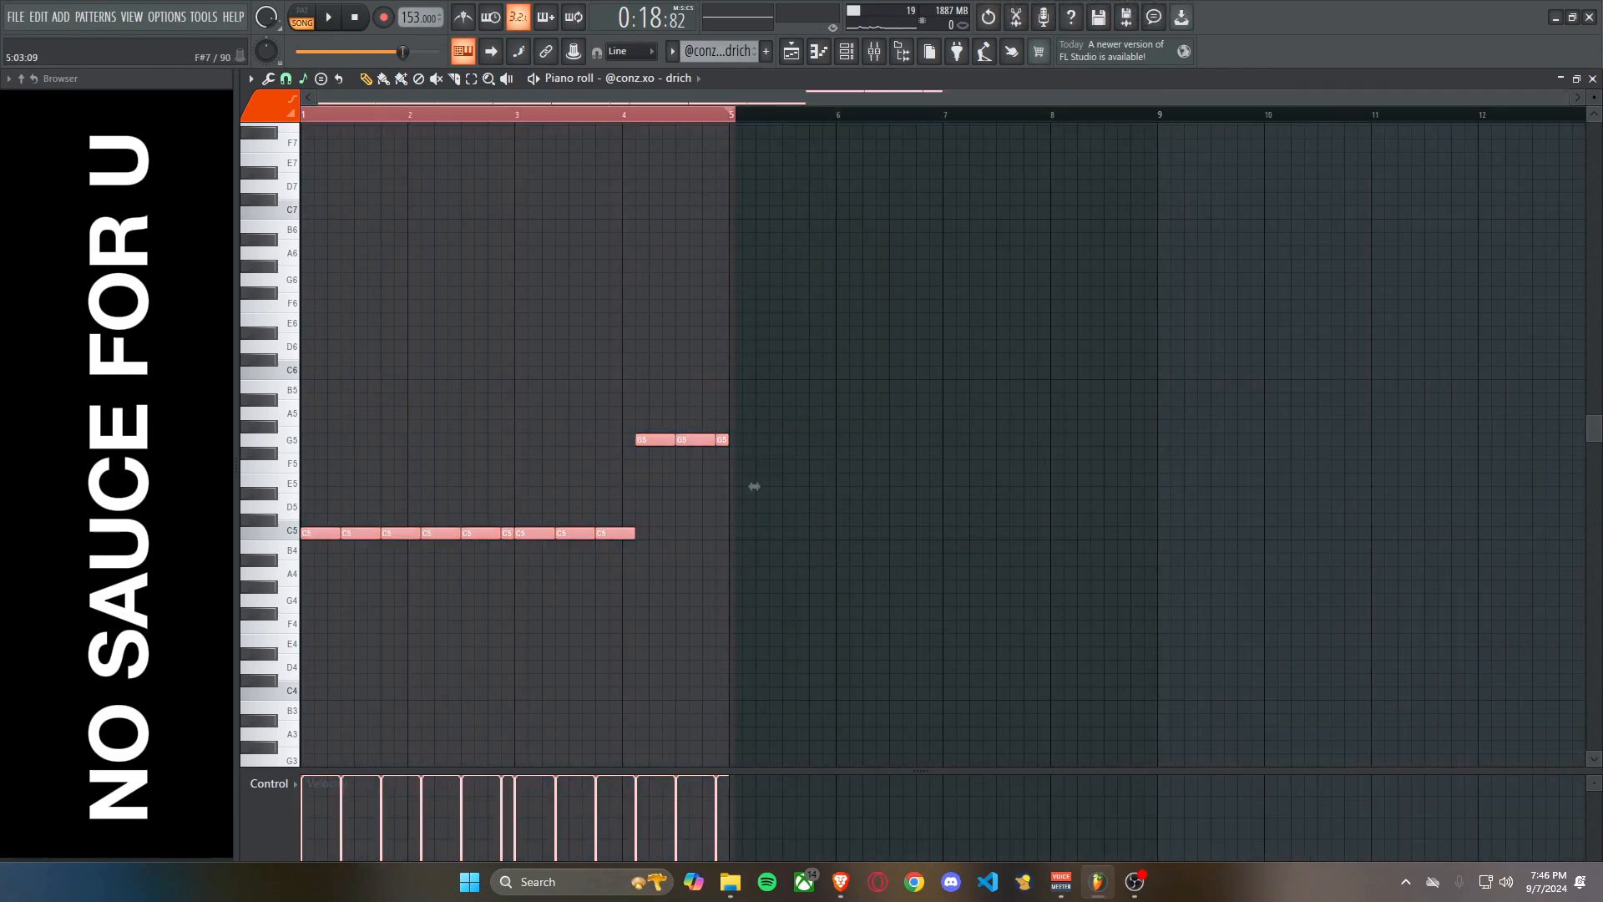
key(ctrl+b)
key(ctrl+d)
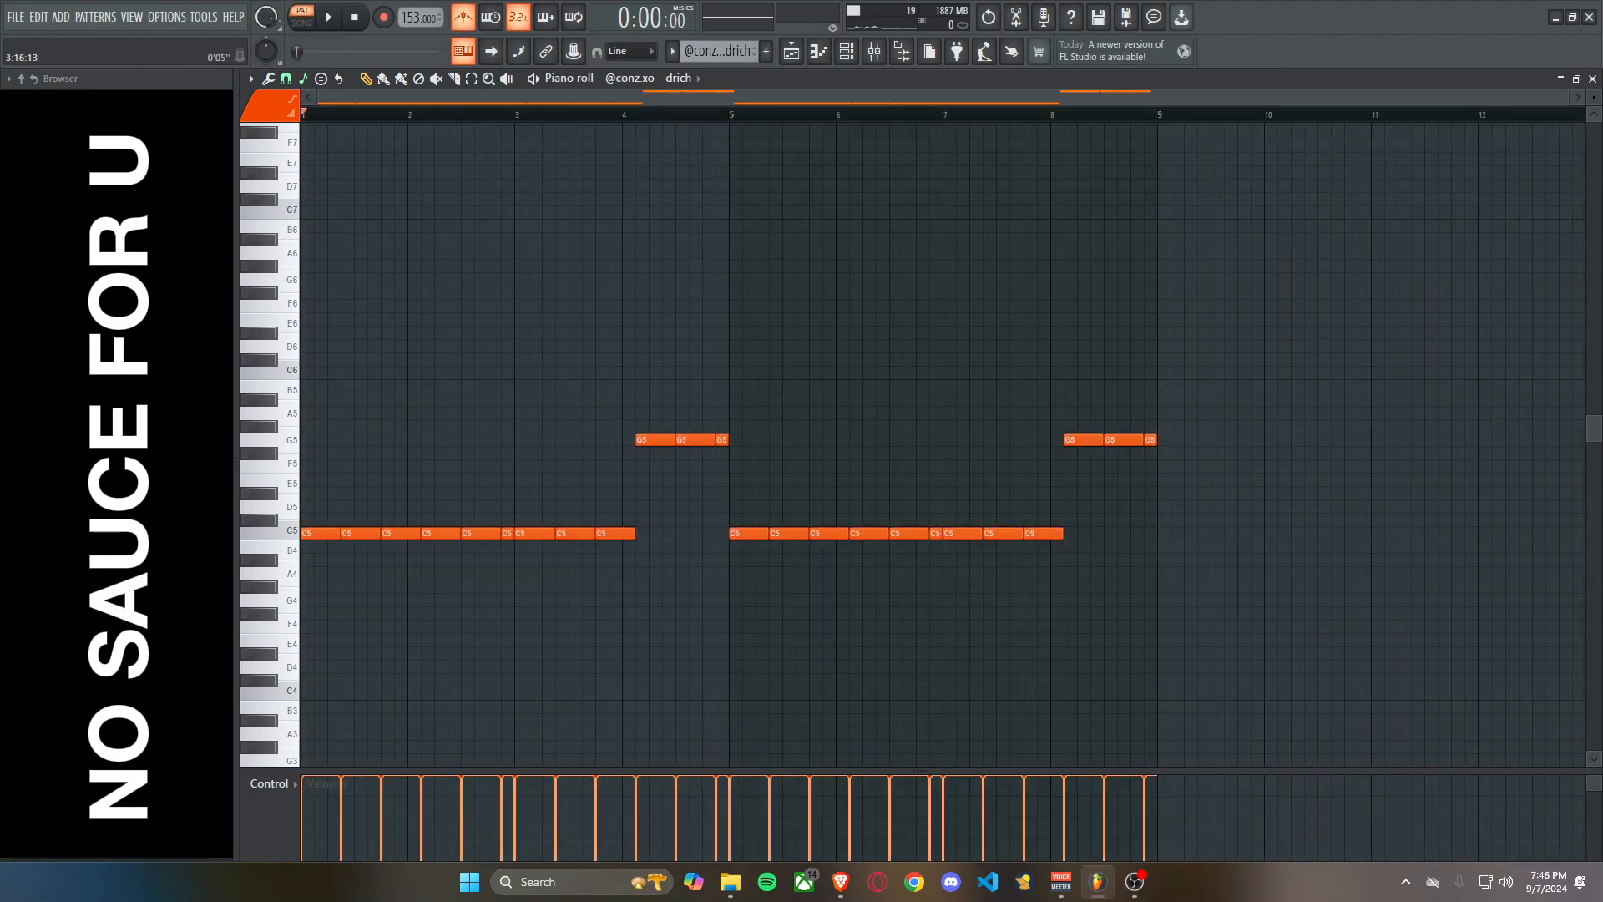
Play the extended drich pattern and slice the first C5 note starting in bar 6 at beat 2.
key(space)
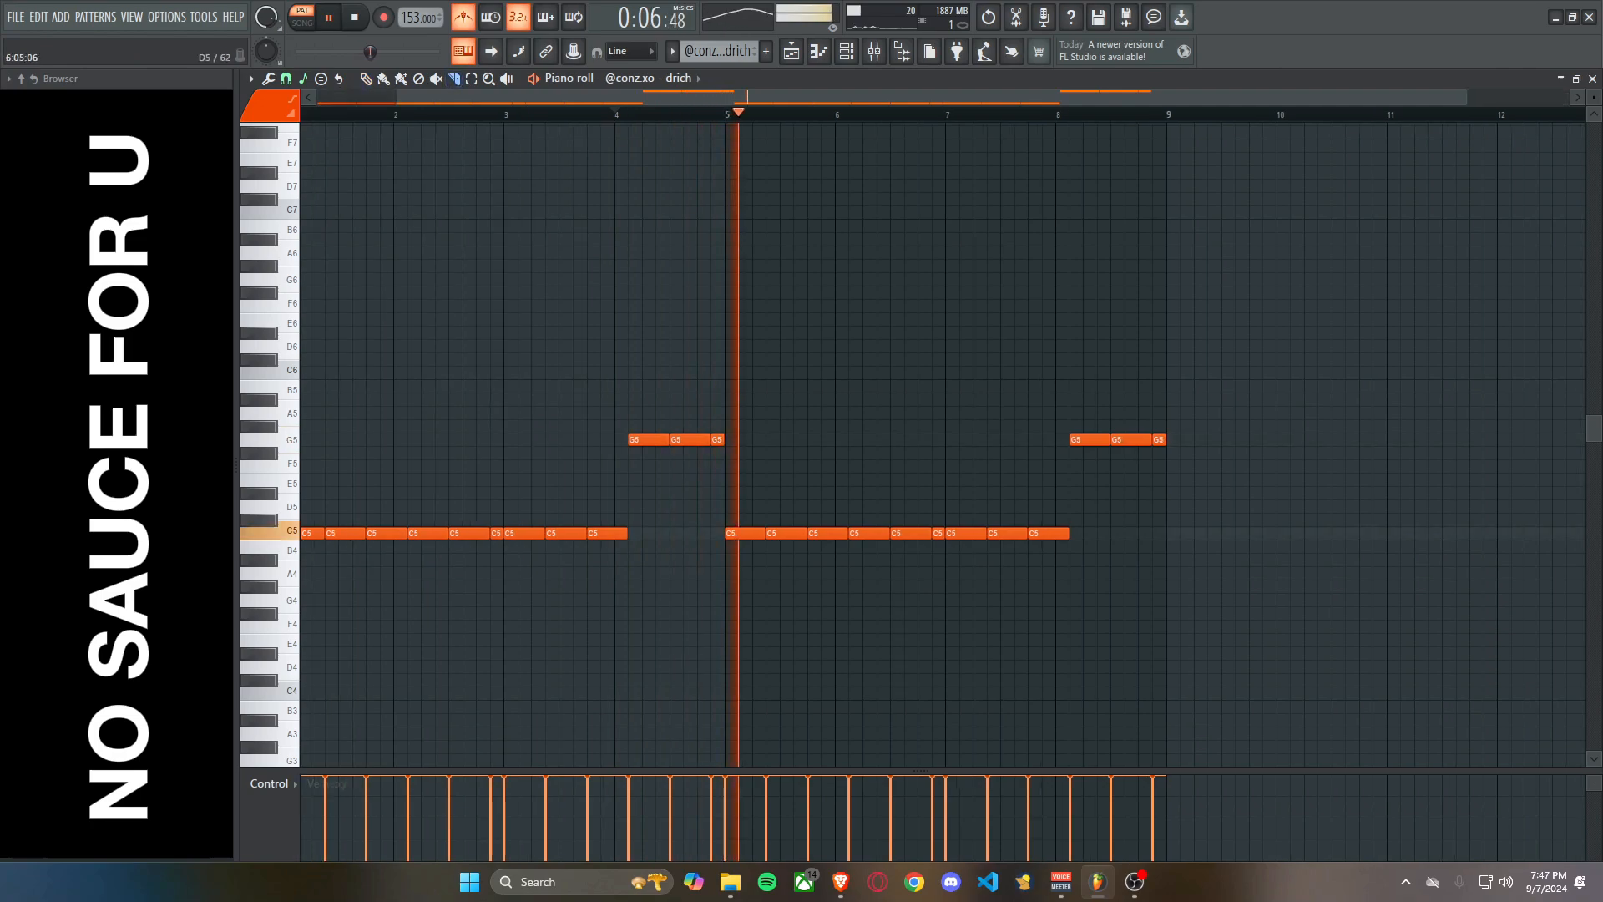
scroll(850, 507, up, 5)
drag(808, 511, 807, 547)
key(ctrl+z)
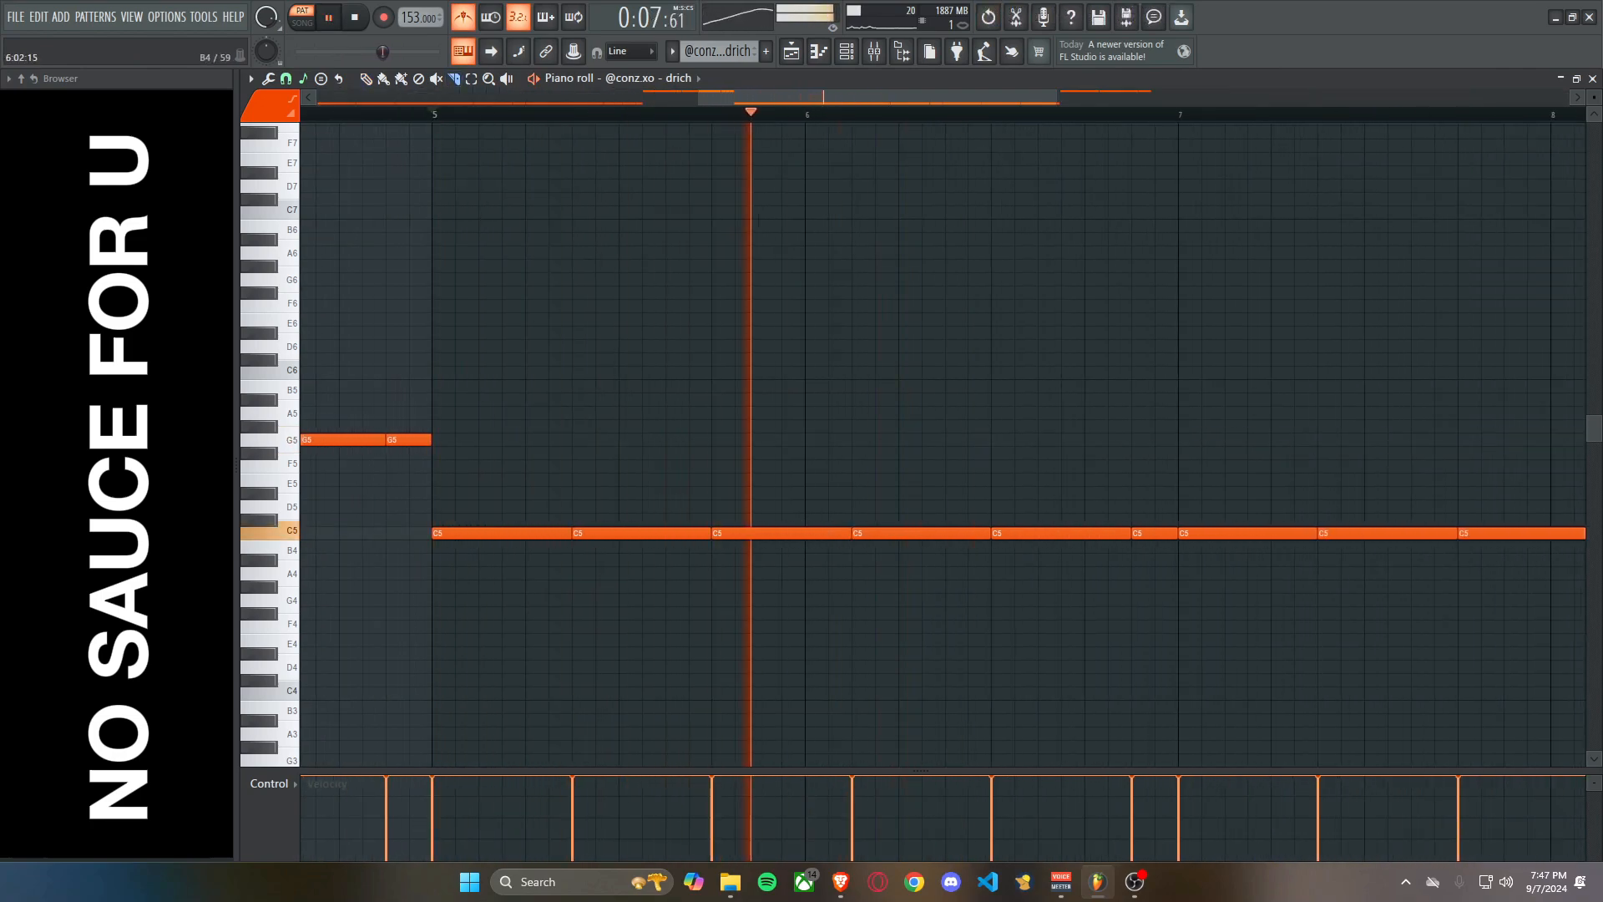
drag(897, 516, 897, 554)
scroll(898, 568, down, 3)
scroll(902, 571, up, 4)
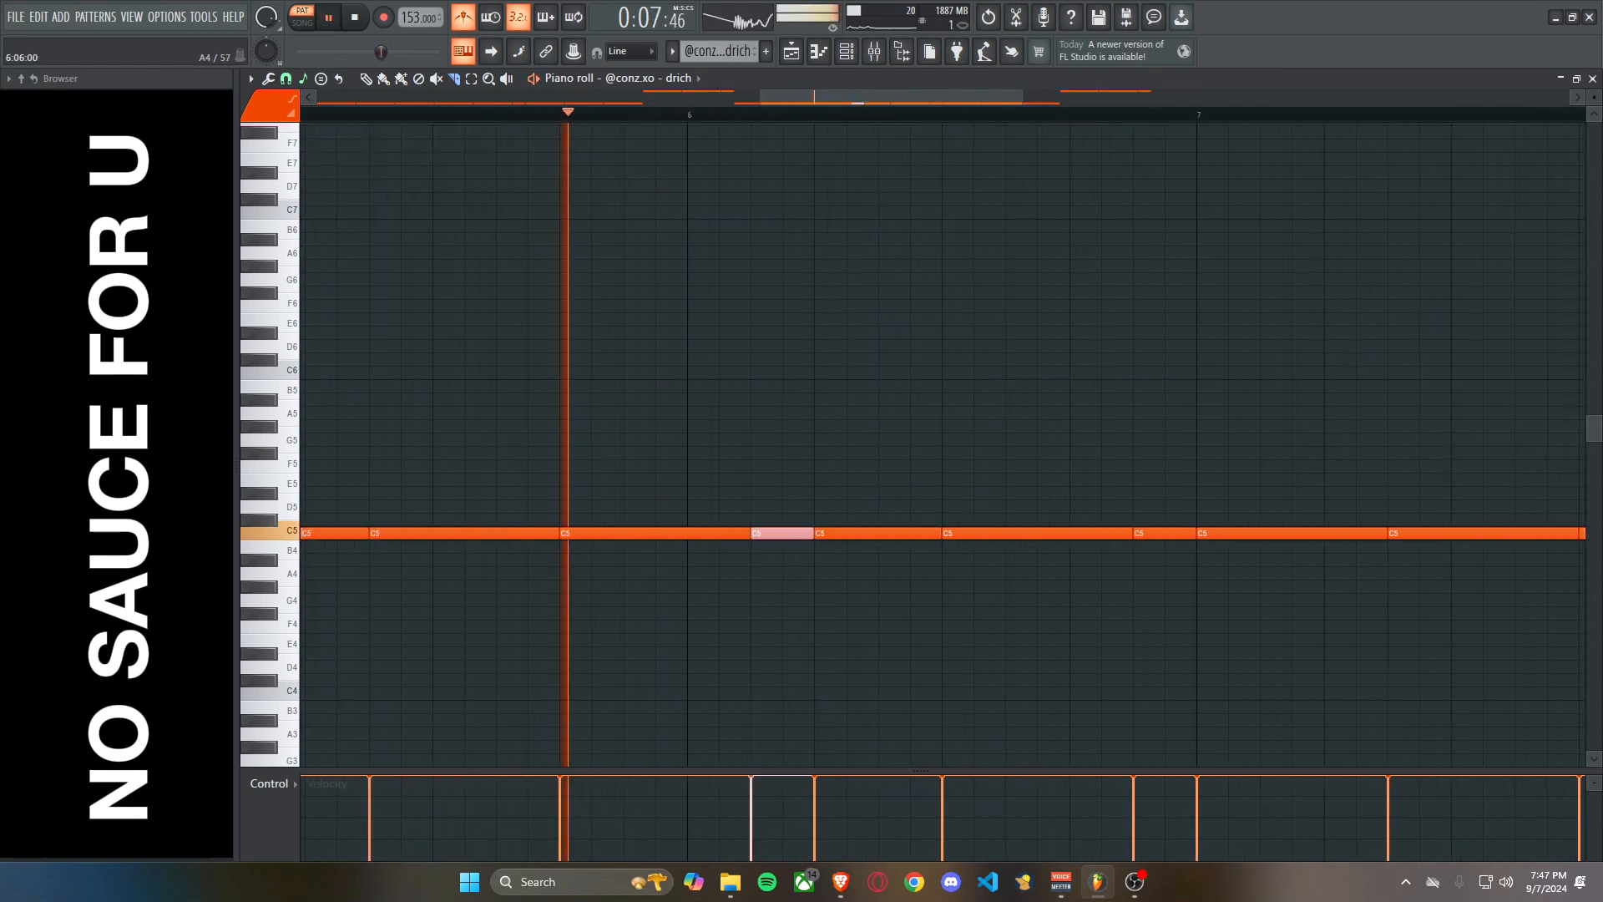
Raise the drich note at the start of bar 7 to C6 and play the pattern from there.
scroll(903, 573, down, 5)
scroll(906, 573, up, 3)
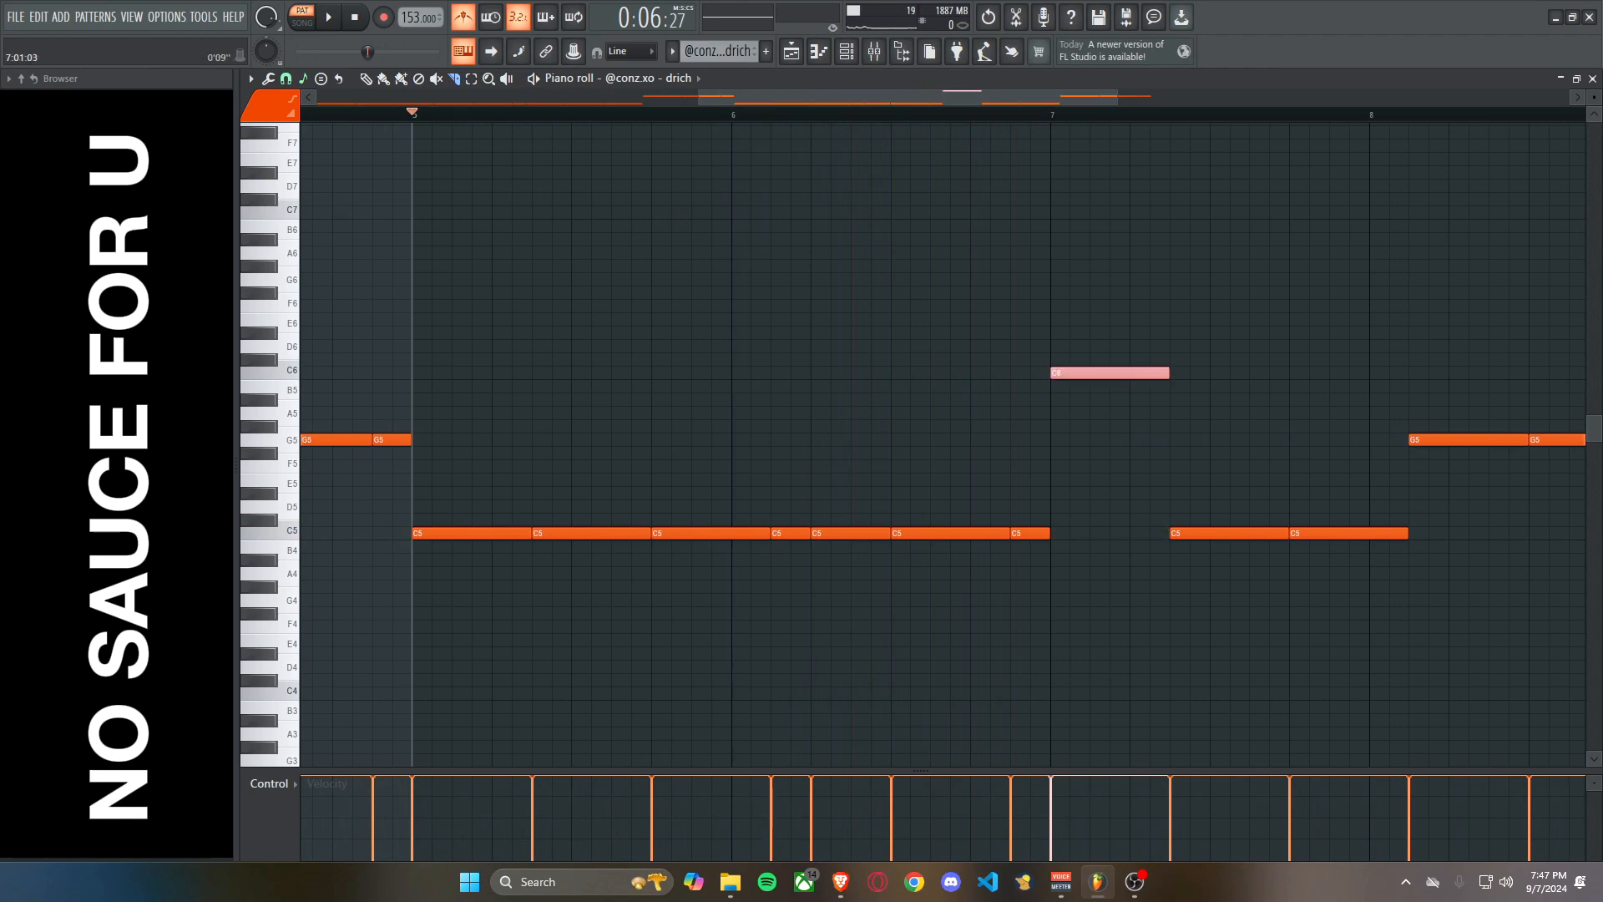
click(1053, 114)
key(space)
key(space)
key(space)
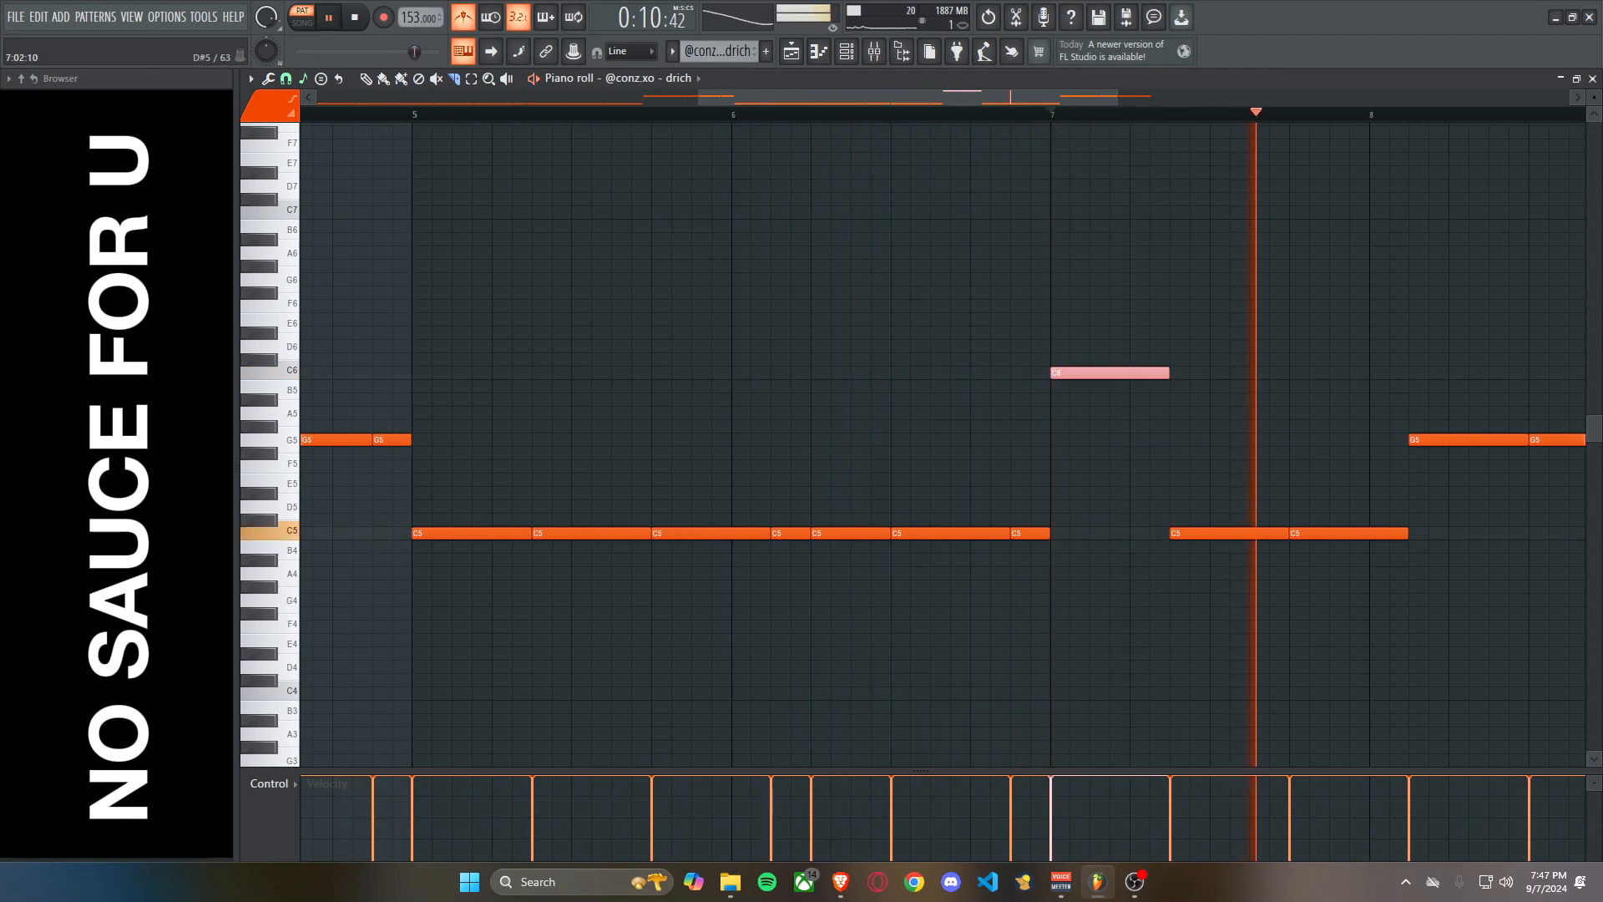
Slice the second G5 note in bar 8 of the drich pattern, stop playback, and return to the playlist.
scroll(1161, 401, down, 3)
scroll(1036, 418, up, 4)
drag(1052, 422, 1053, 444)
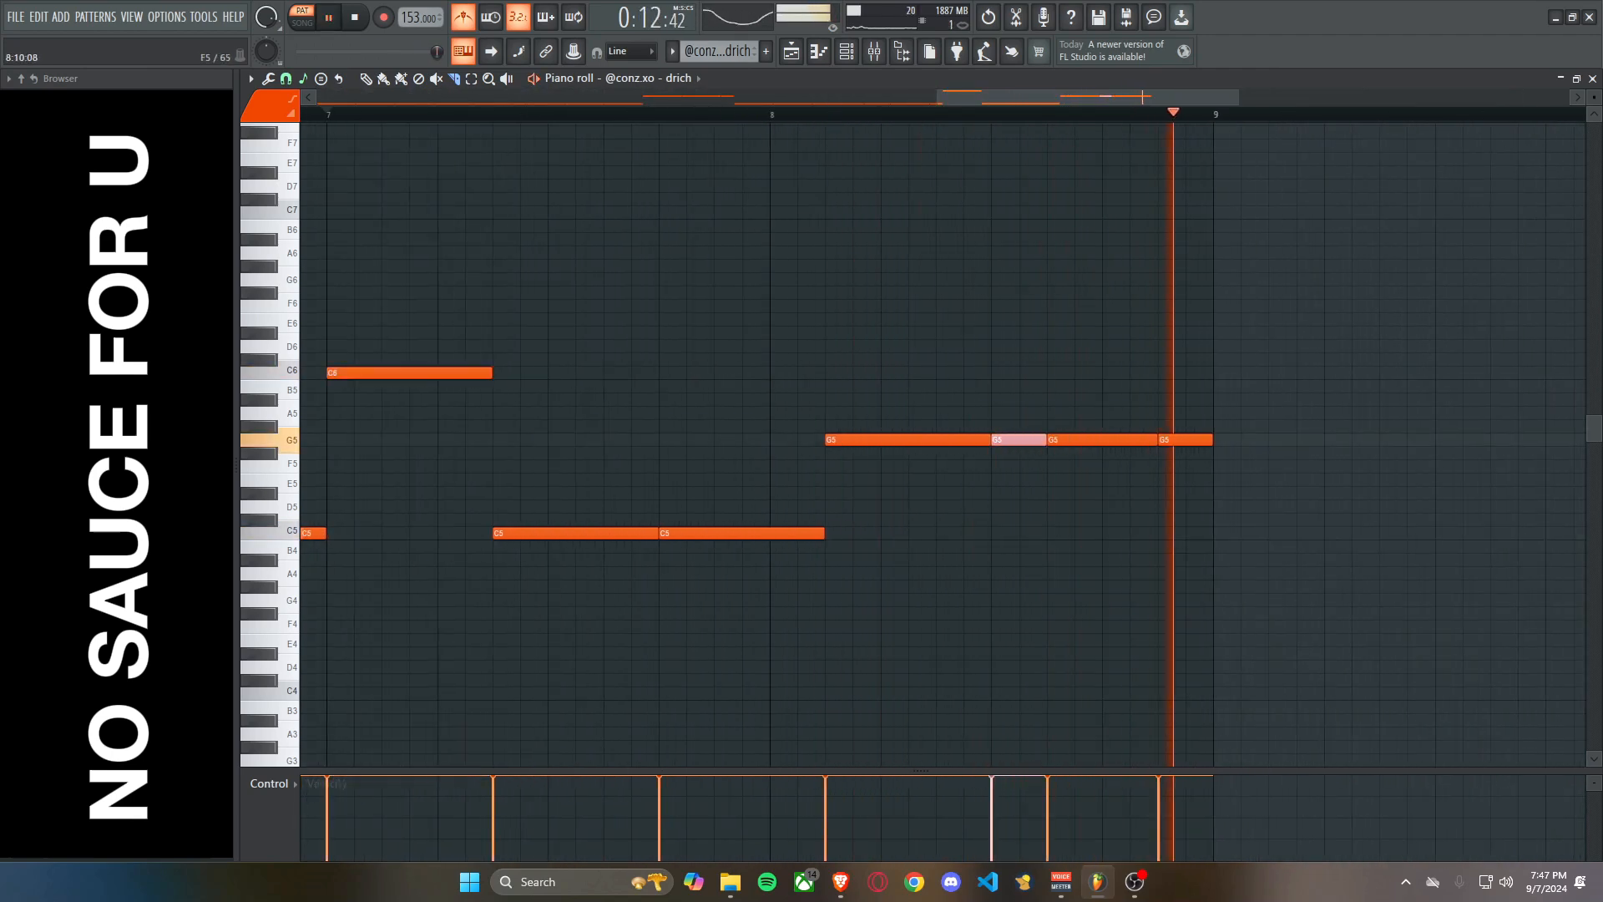
key(space)
key(F5)
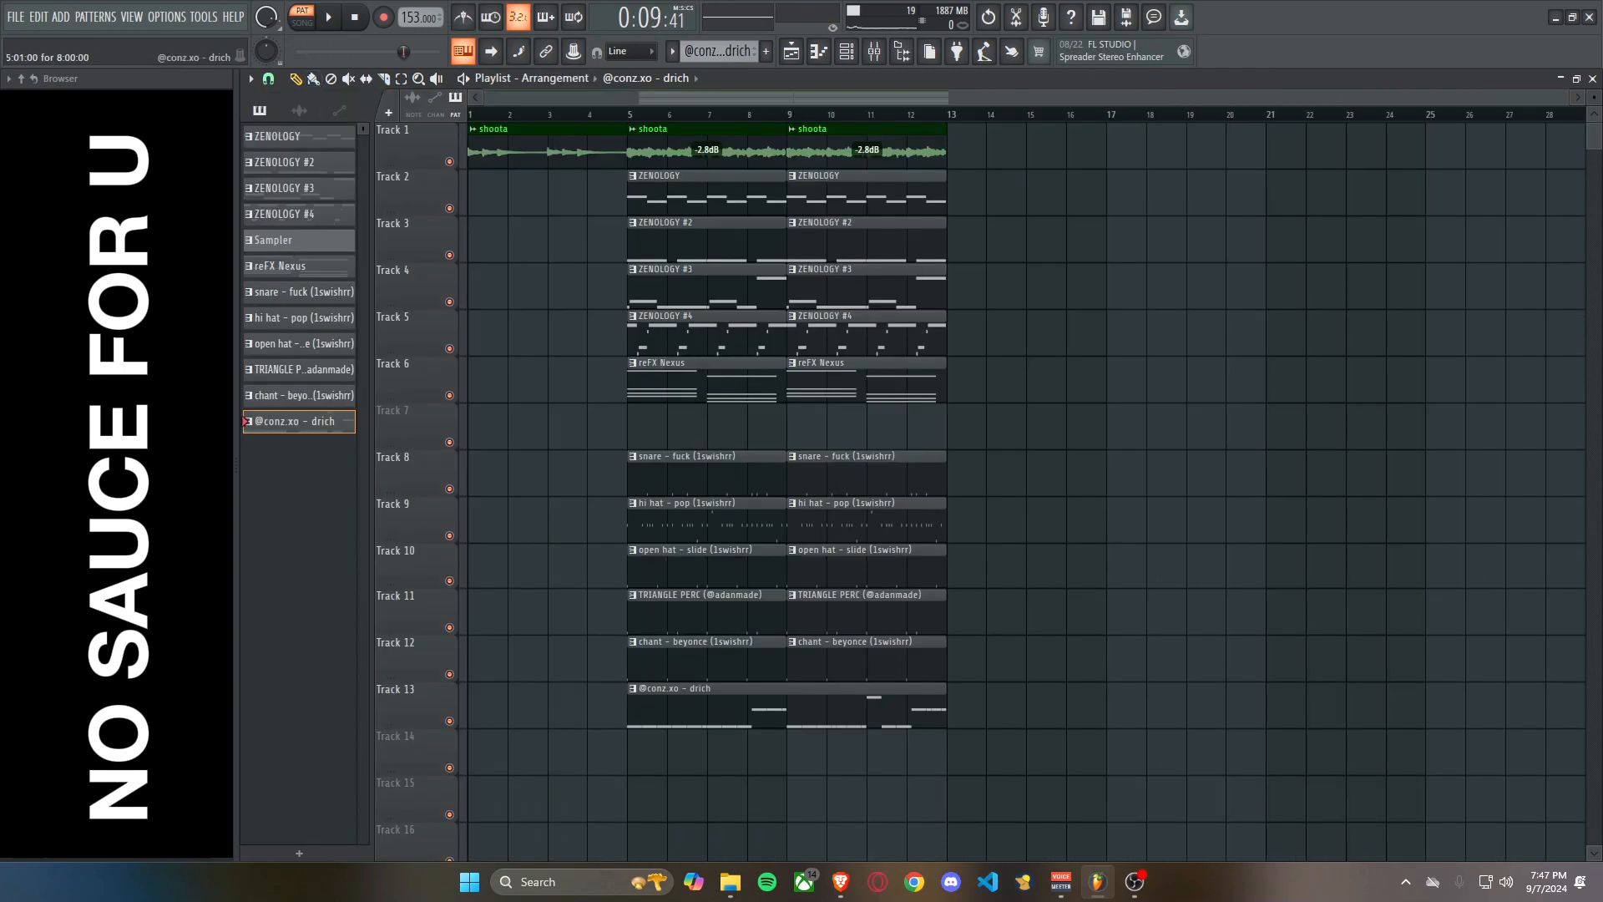
Play the arrangement from the start and lower the first shoota clip on Track 1 to -4.3 dB.
key(l)
key(ctrl+a)
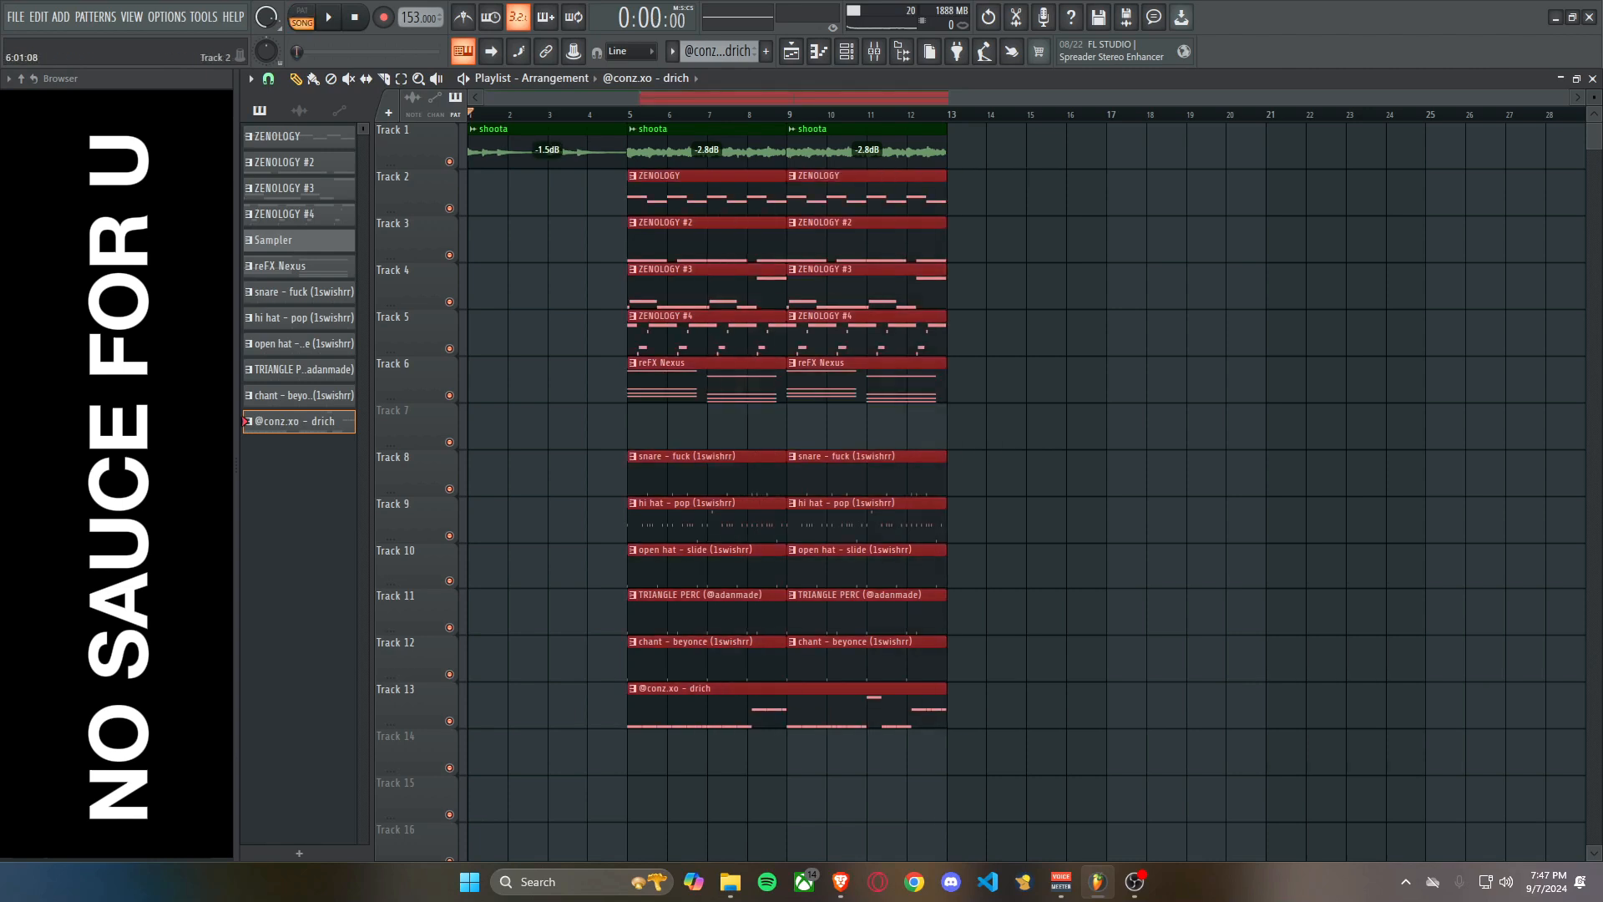
click(1085, 286)
right_click(1085, 287)
key(space)
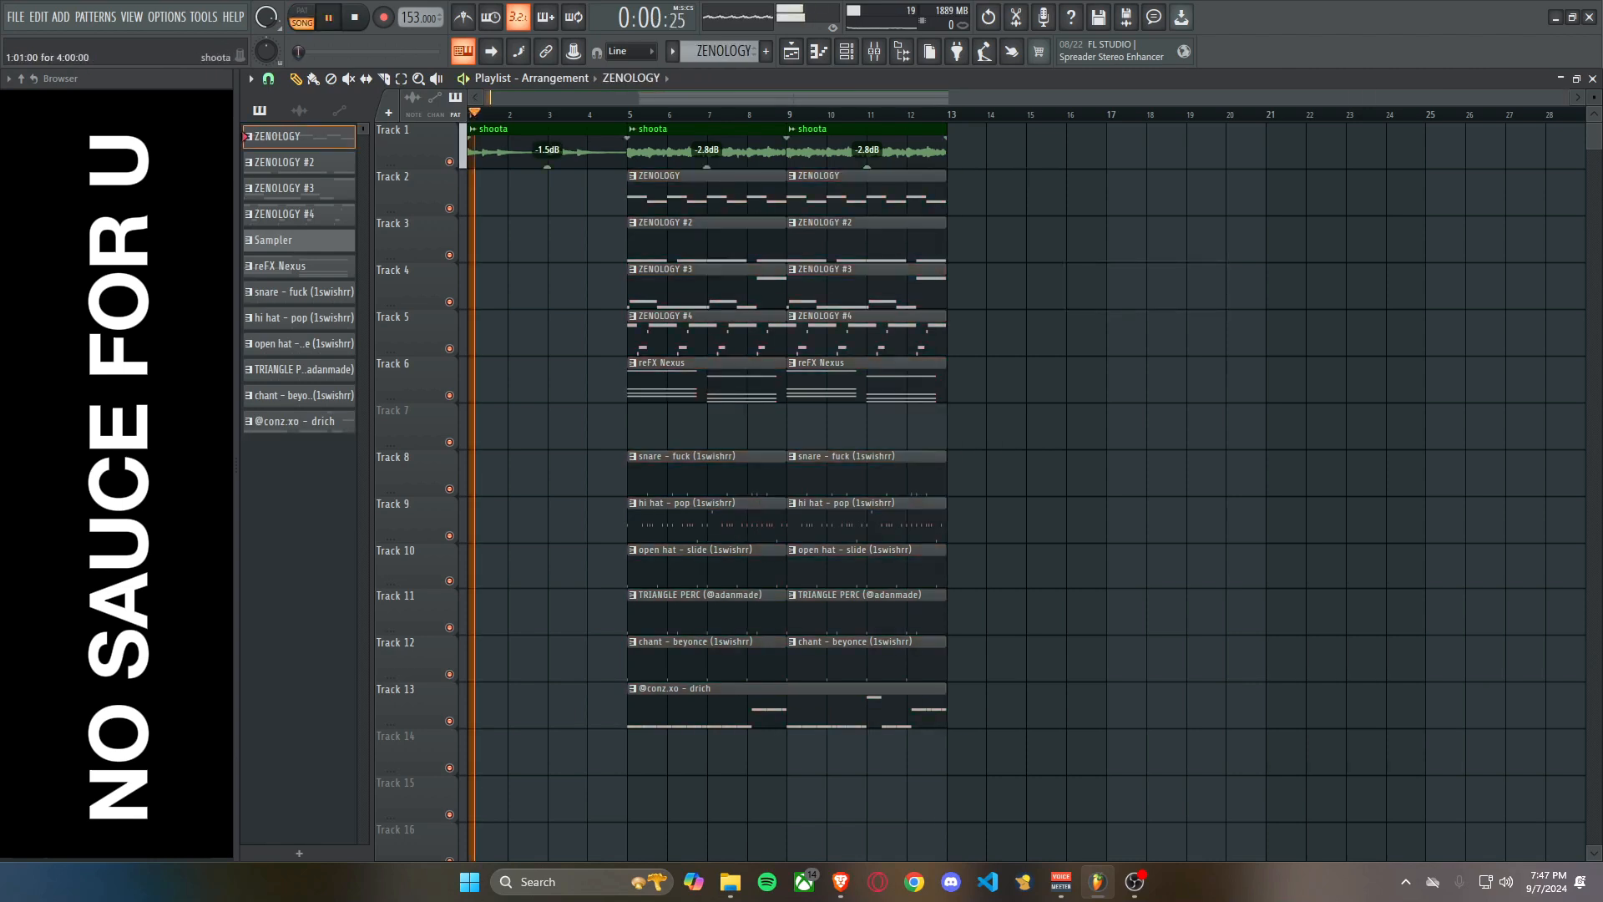
drag(547, 166, 547, 161)
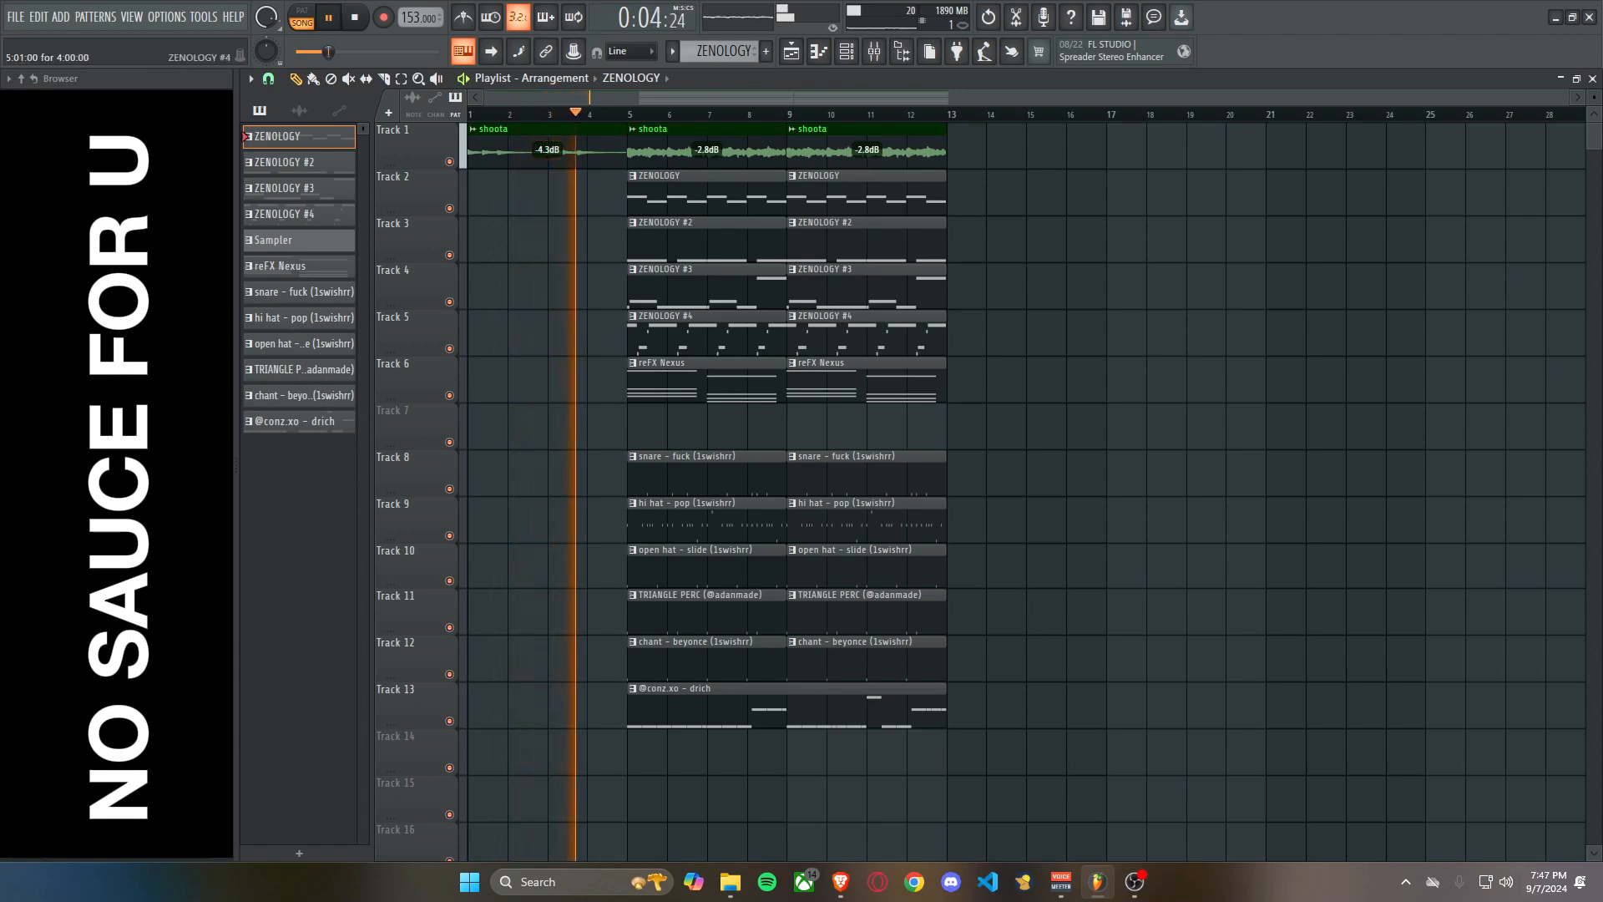
Move the drum, percussion, chant and drich clips on Tracks 8 to 13 from bar 5 to bar 13.
drag(670, 708, 1242, 473)
key(space)
click(1086, 386)
right_click(1085, 384)
Move the reFX Nexus clips to bars 13 to 20 and duplicate the shoota and ZENOLOGY clips of bars 5 to 12 right after themselves.
right_click(927, 375)
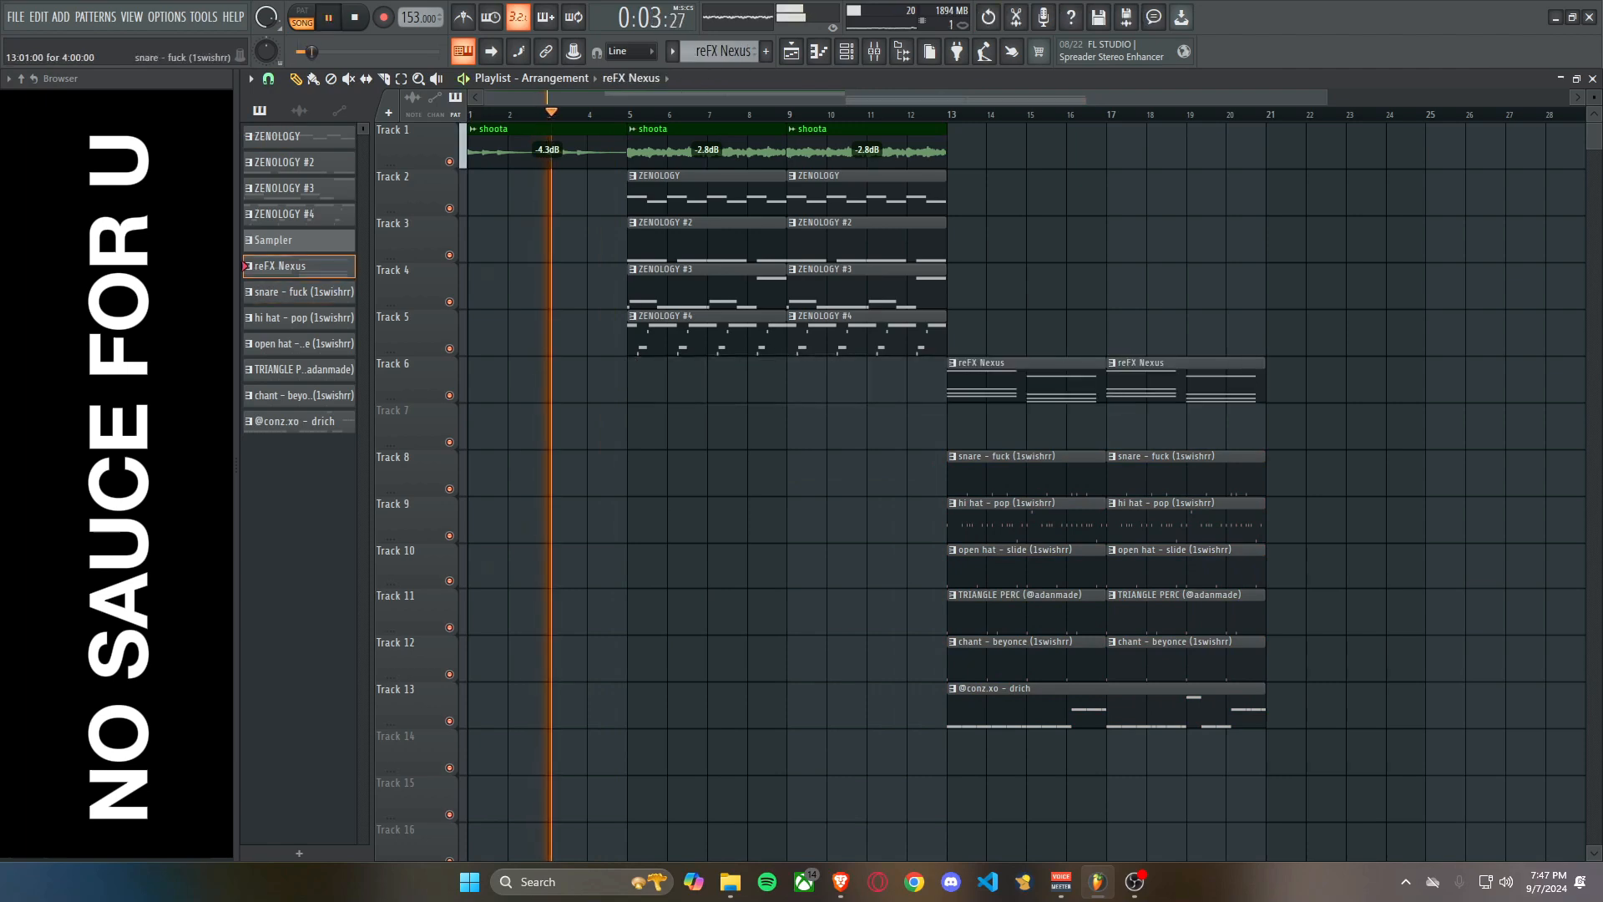
drag(1038, 426, 1175, 380)
drag(744, 384, 906, 151)
key(ctrl+b)
Trim the start of the drich clip on Track 13 to bar 15 while the arrangement plays.
scroll(906, 334, down, 2)
ctrl+click(860, 708)
drag(843, 708, 904, 708)
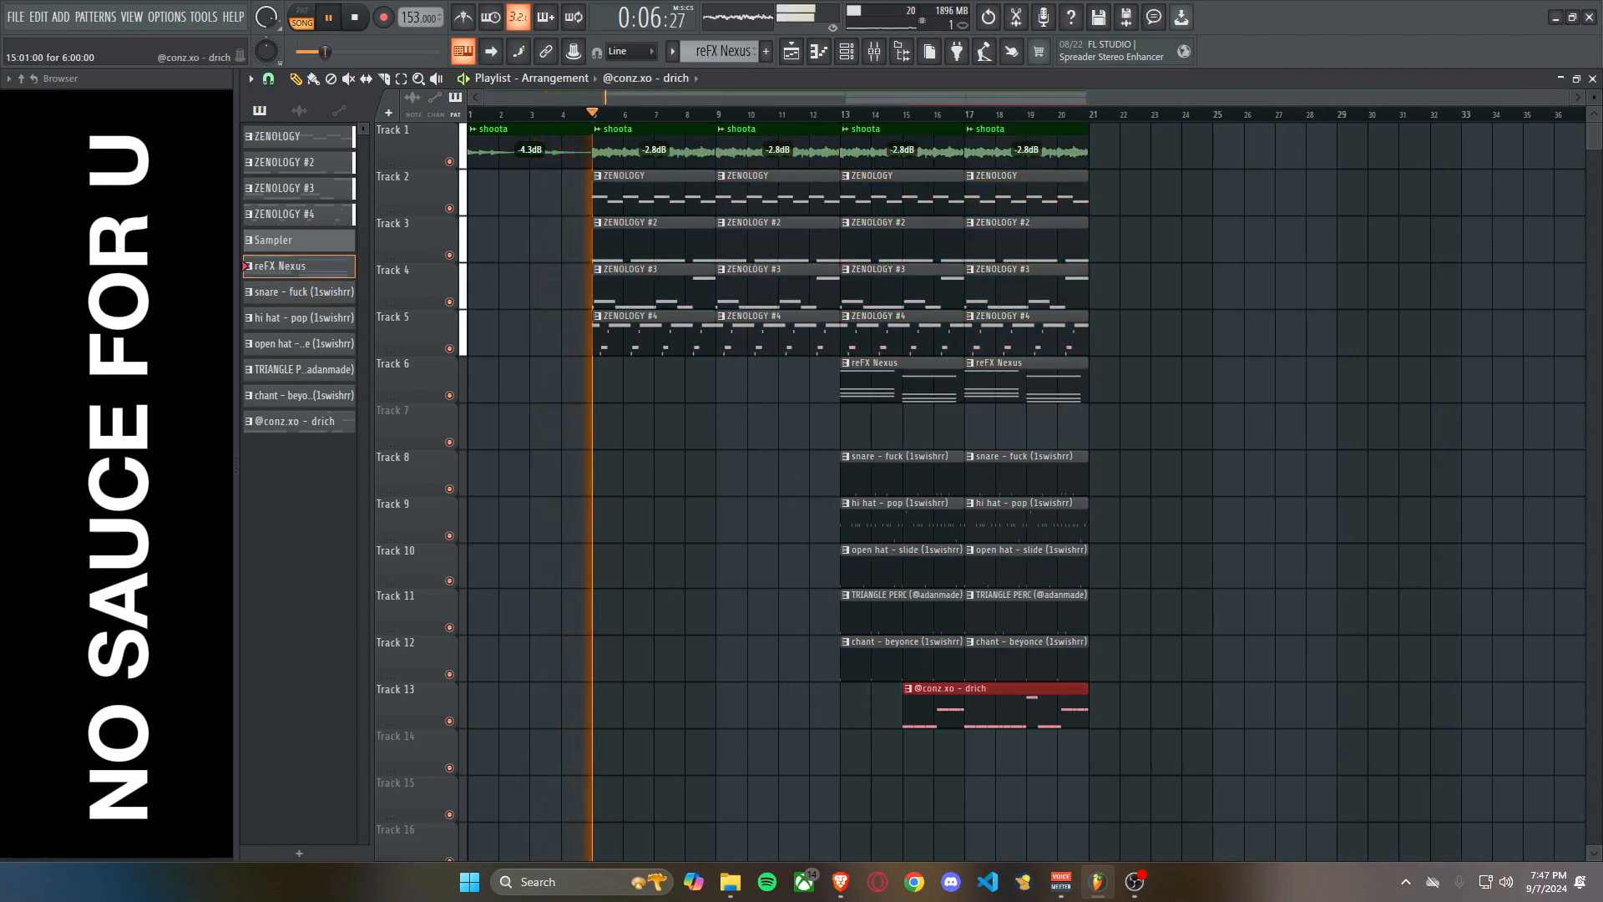
drag(1026, 751, 843, 767)
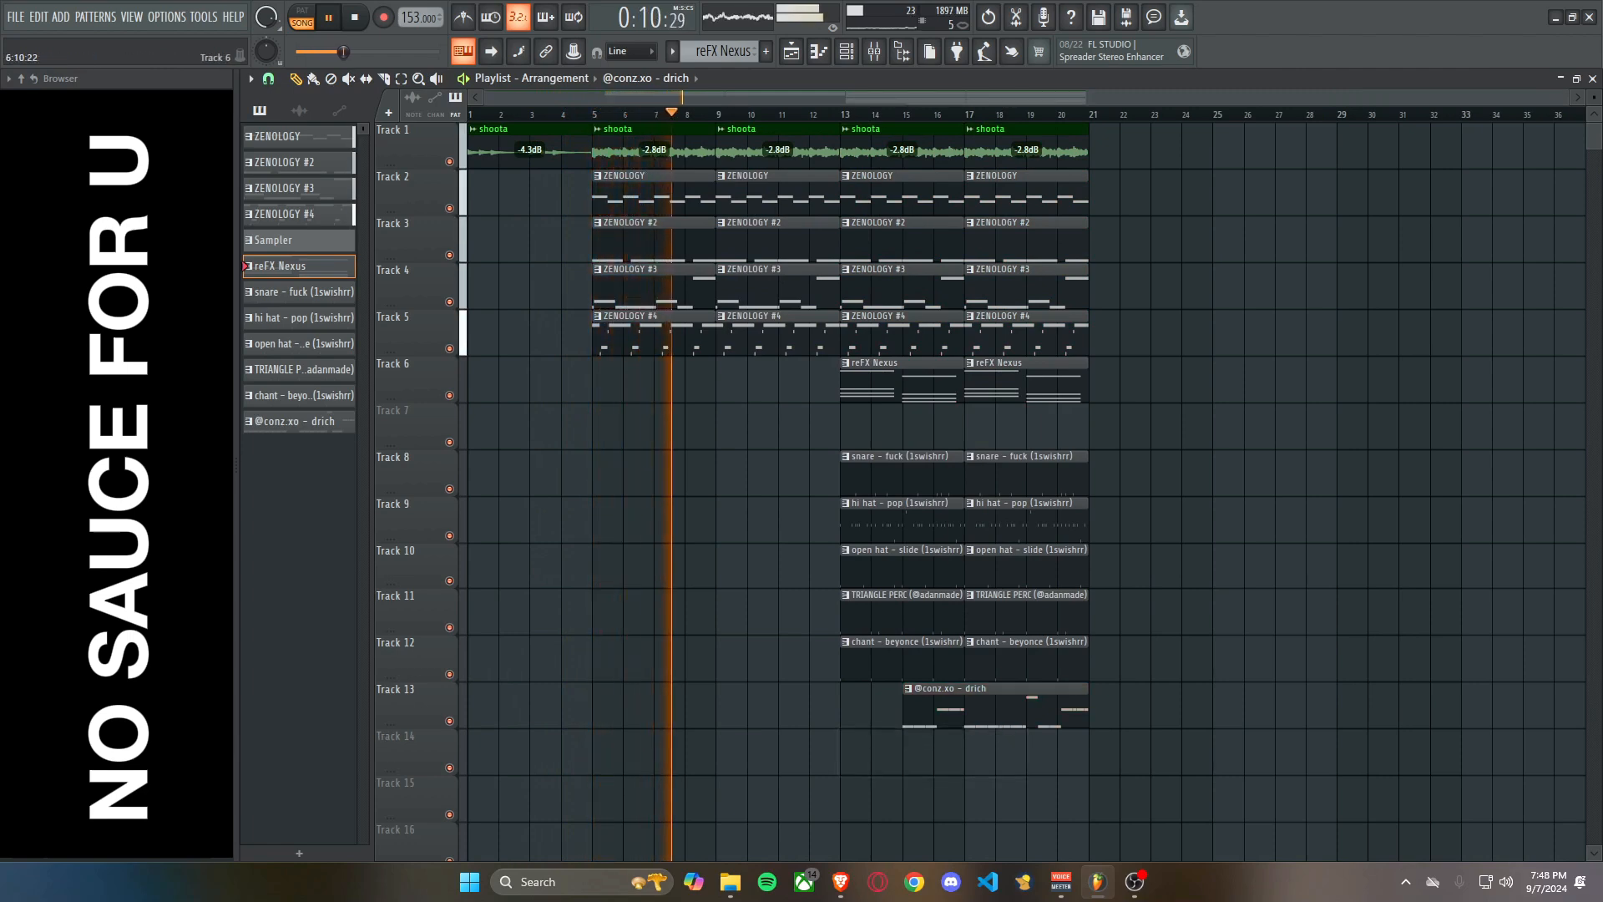
Try the arrangement without the ZENOLOGY #3 clip at bar 5, then close the mixer.
scroll(598, 294, up, 3)
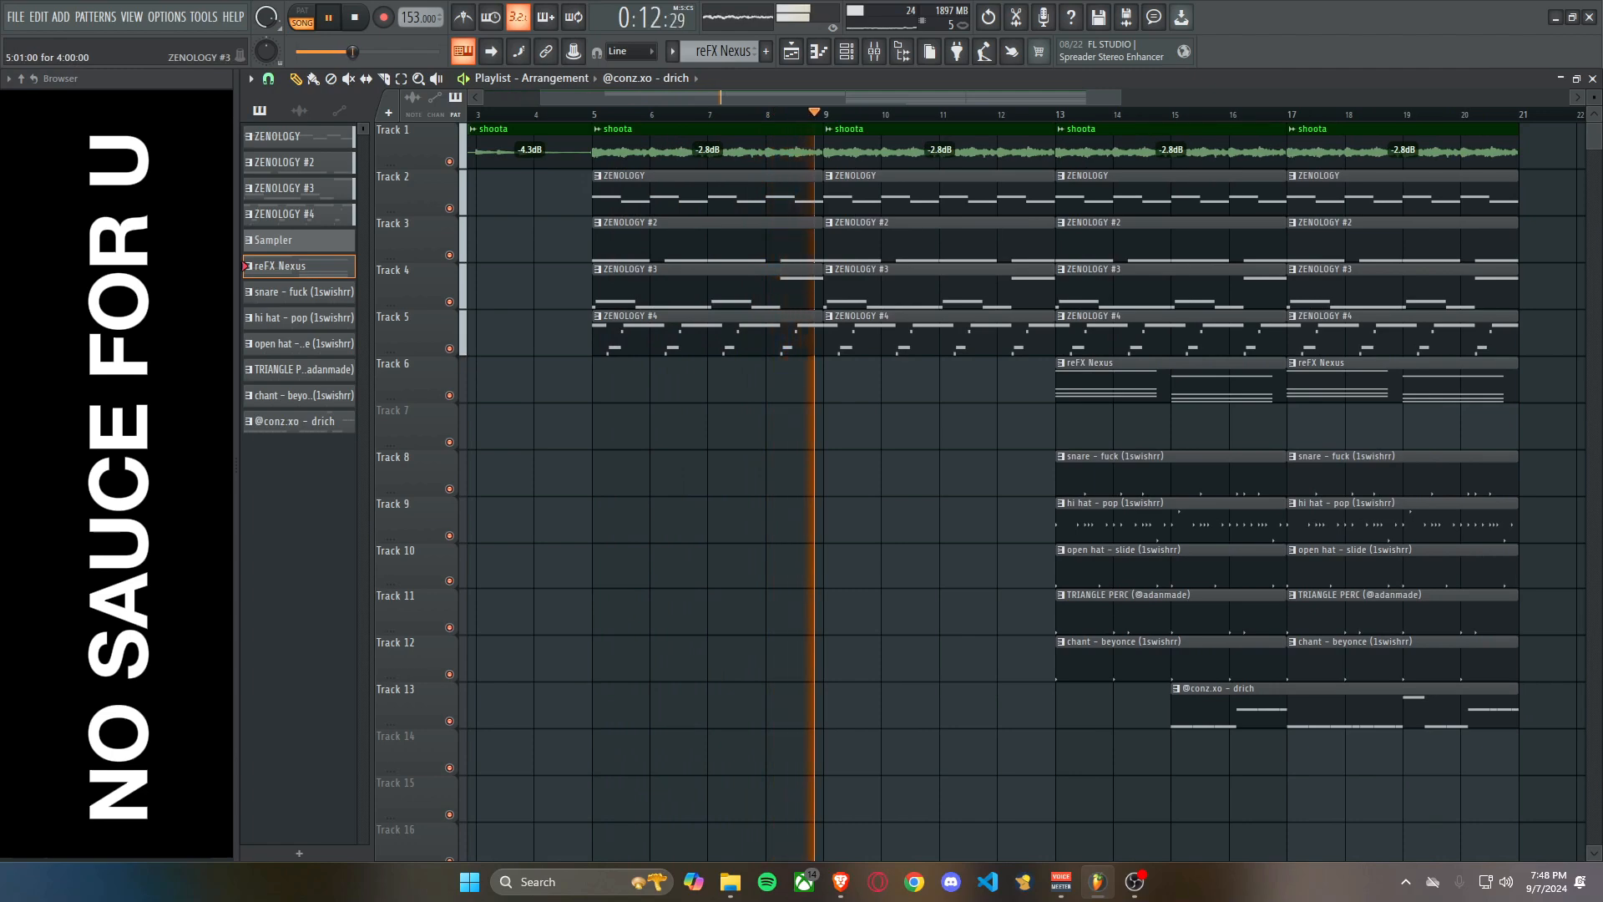
right_click(820, 287)
key(space)
key(space)
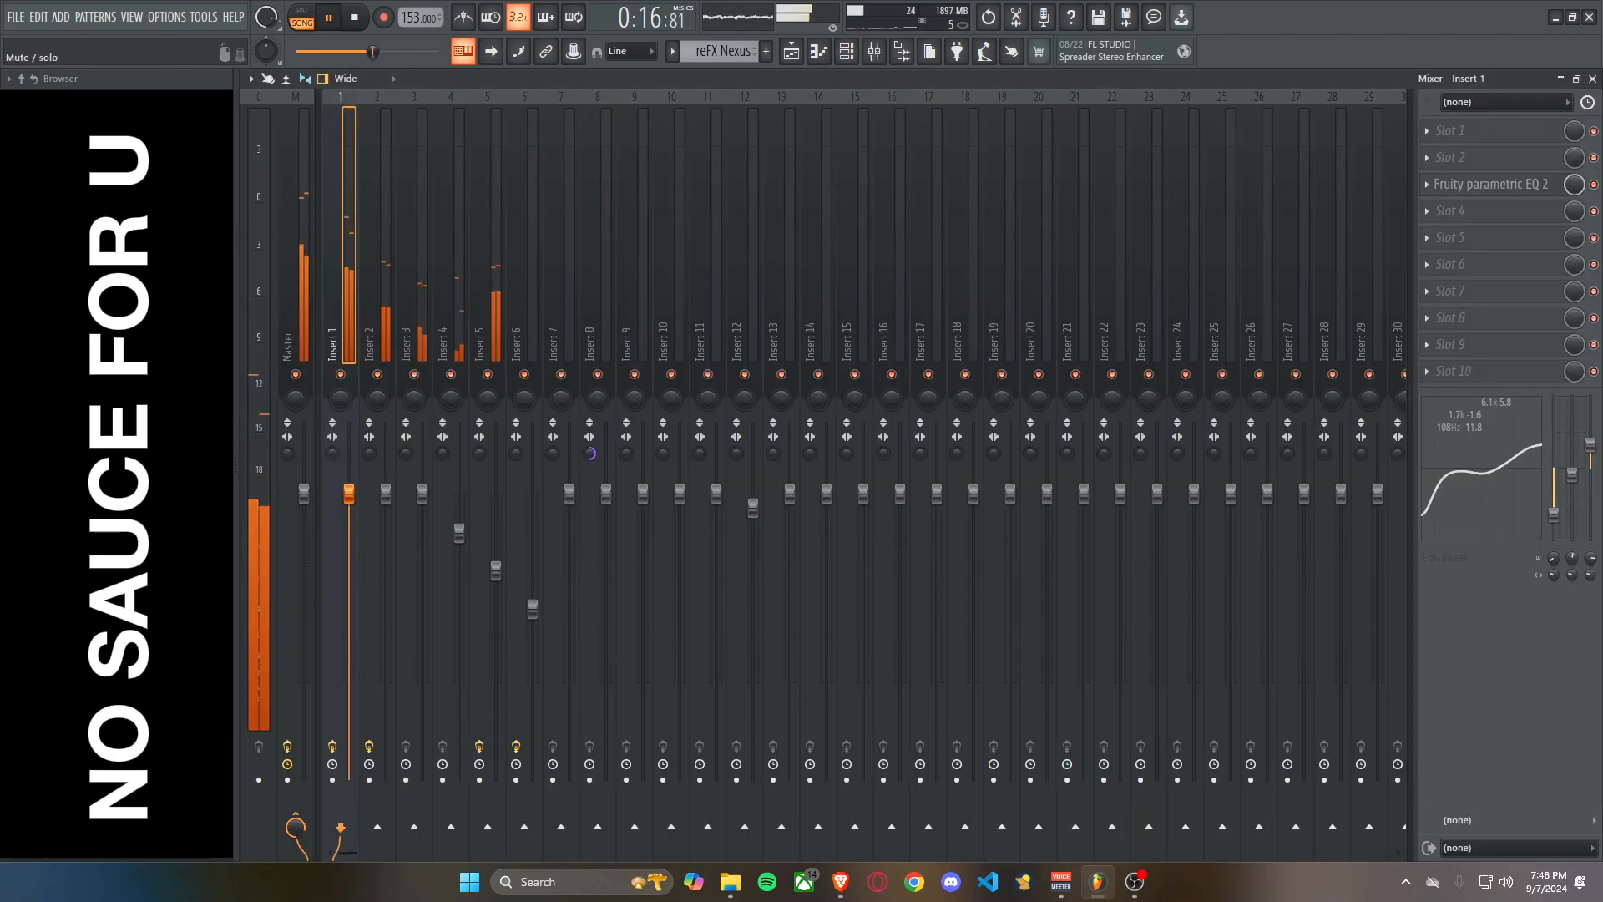
click(1592, 79)
click(957, 285)
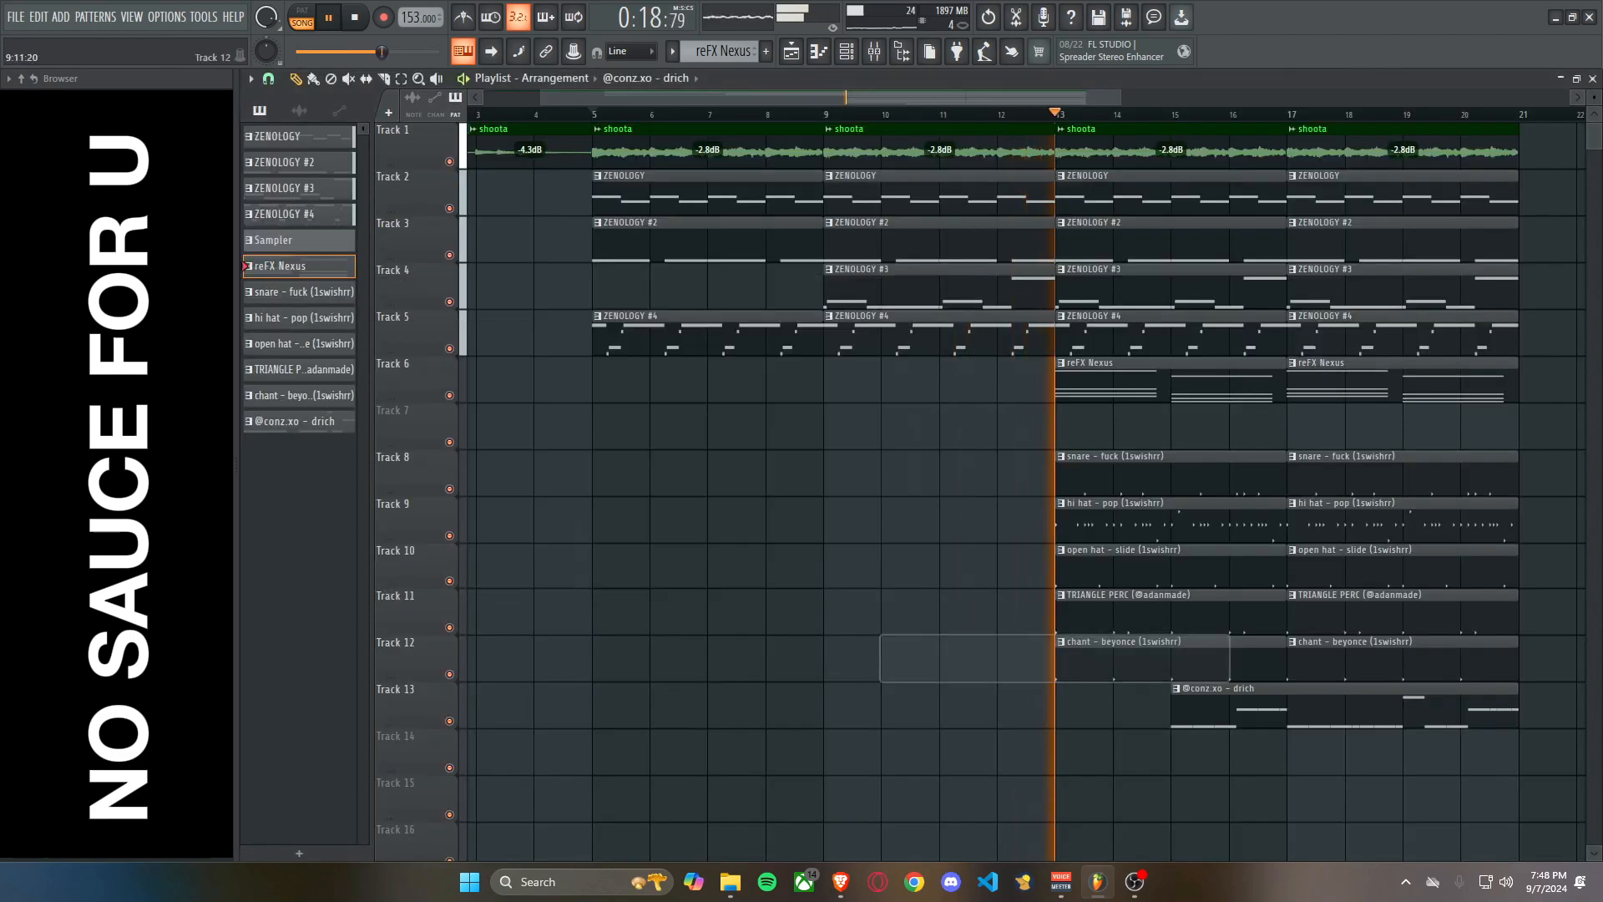
Copy the two reFX Nexus clips on Track 6 into bars 5 to 12 and replay the arrangement.
drag(1431, 388, 707, 378)
drag(1027, 472, 719, 472)
key(space)
key(space)
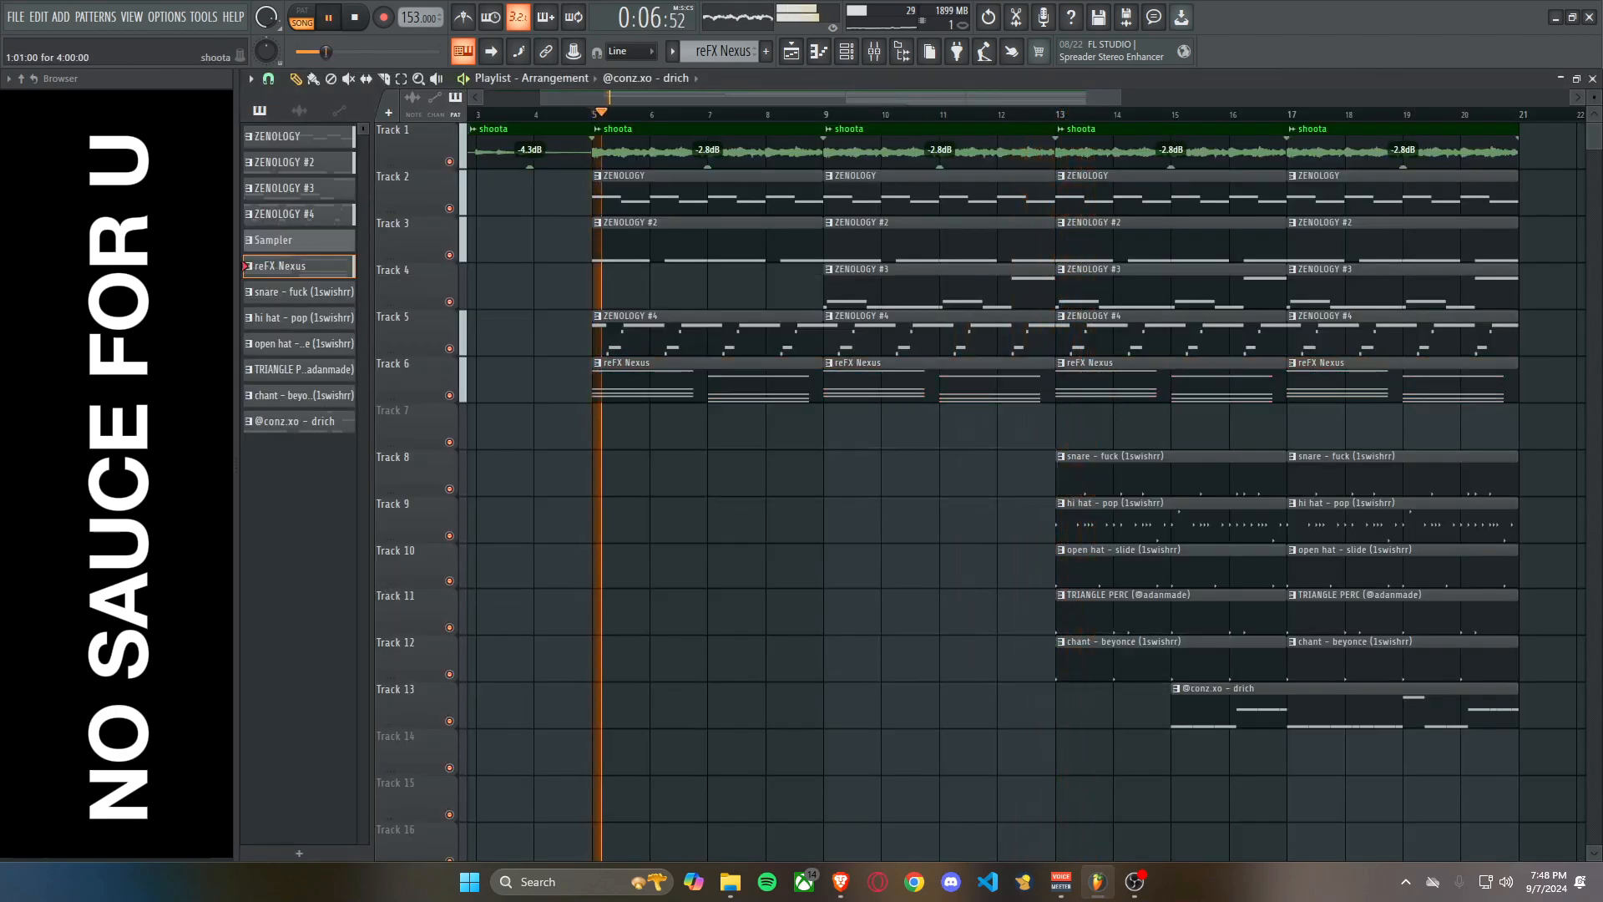
Place a ZENOLOGY #3 clip back at bar 5 on Track 4.
scroll(719, 471, down, 3)
click(752, 289)
click(611, 289)
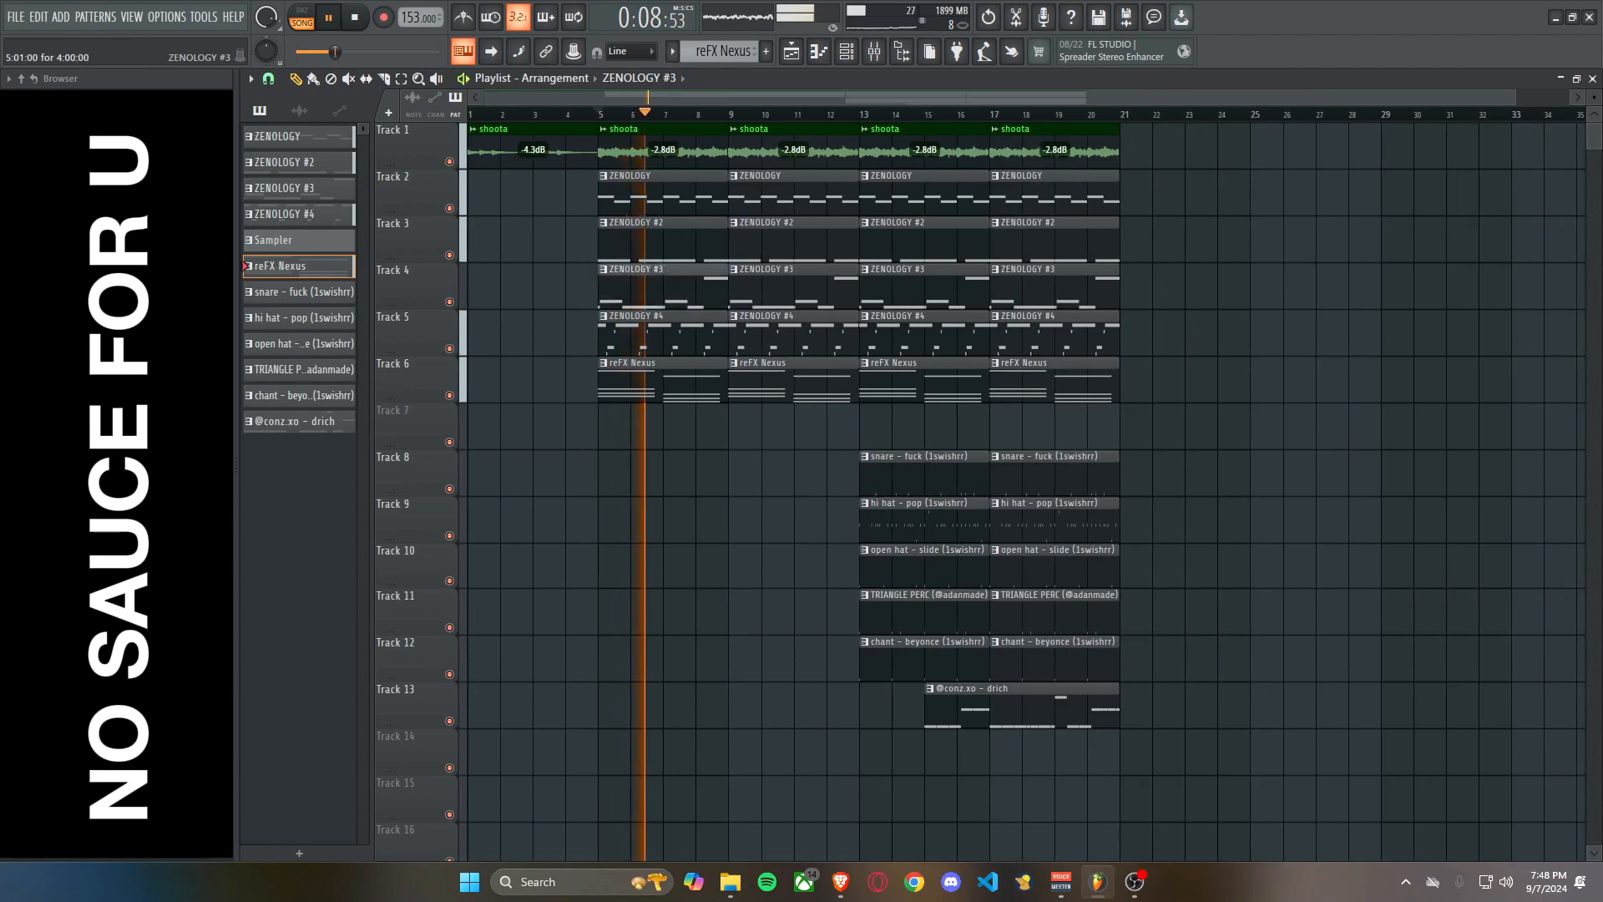
Copy the snare, hi hat, open hat, triangle and chant clips from bar 13 to bar 9.
drag(1088, 800, 916, 470)
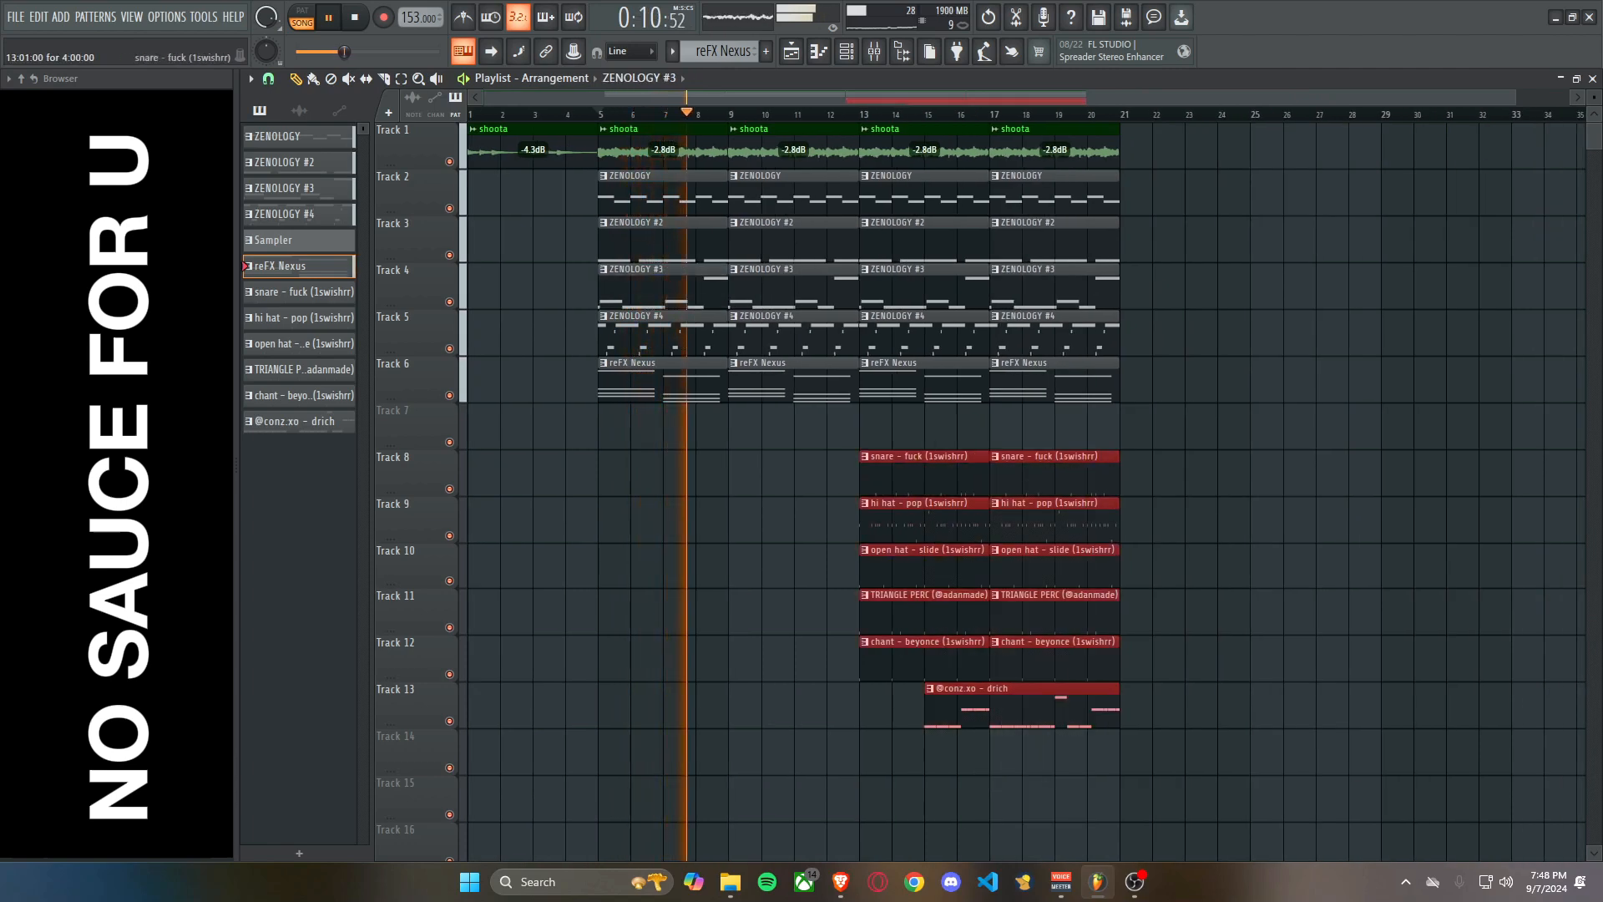
drag(906, 660, 891, 473)
drag(895, 473, 770, 472)
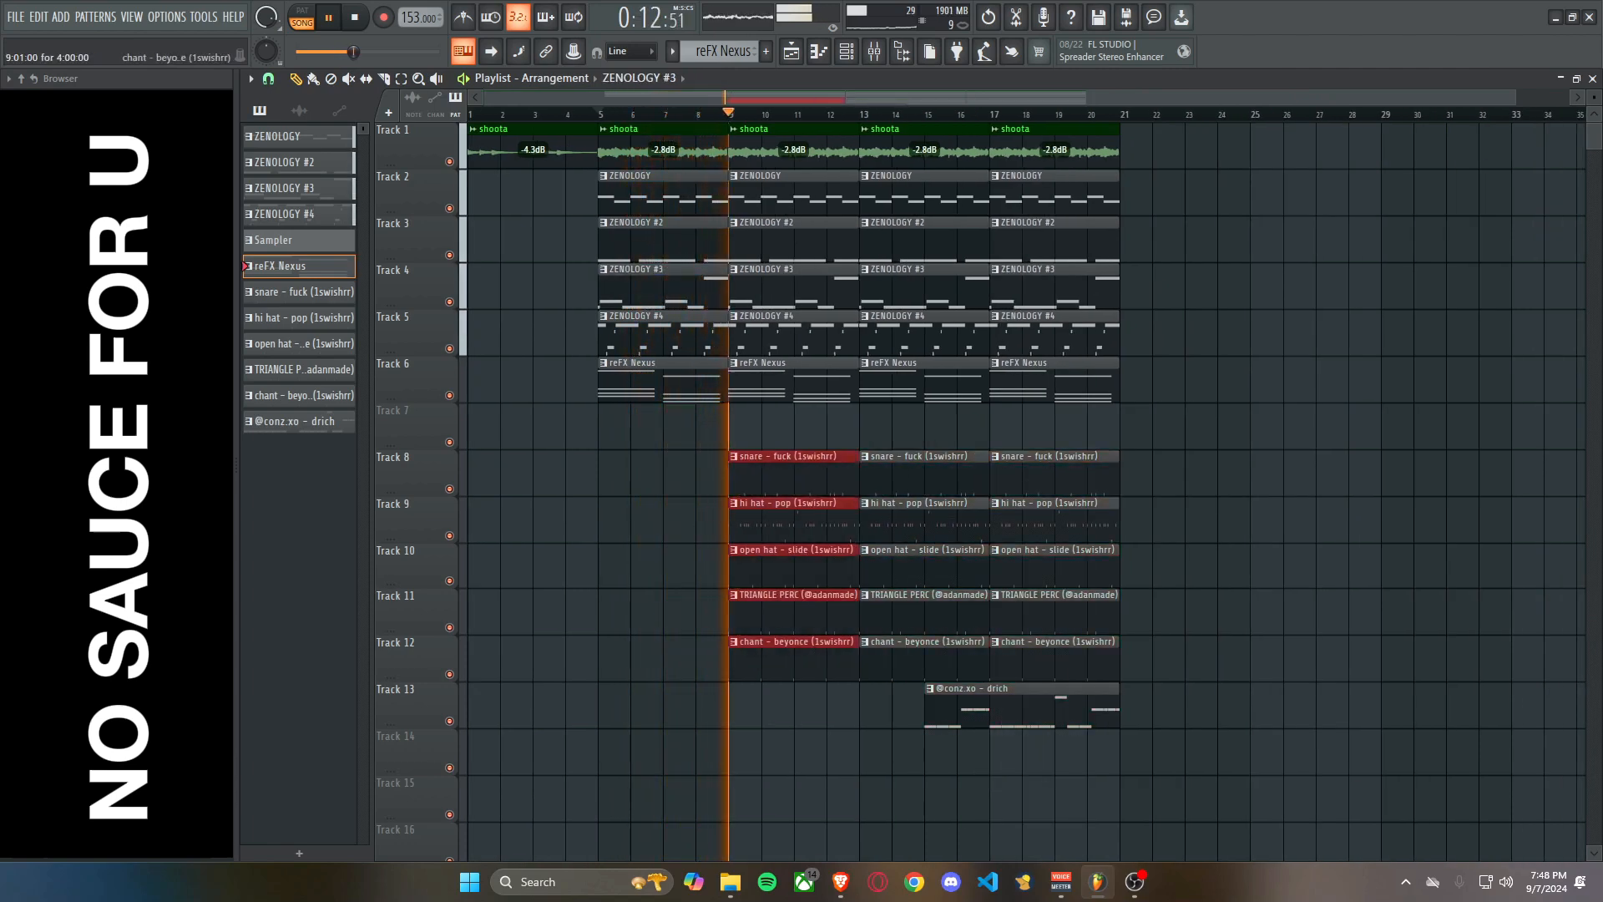
Extend the drich clip's start back to bar 13 and trim the copied drum clips on Tracks 8 to 12 to start at bar 11.
drag(927, 706, 864, 706)
drag(760, 706, 795, 473)
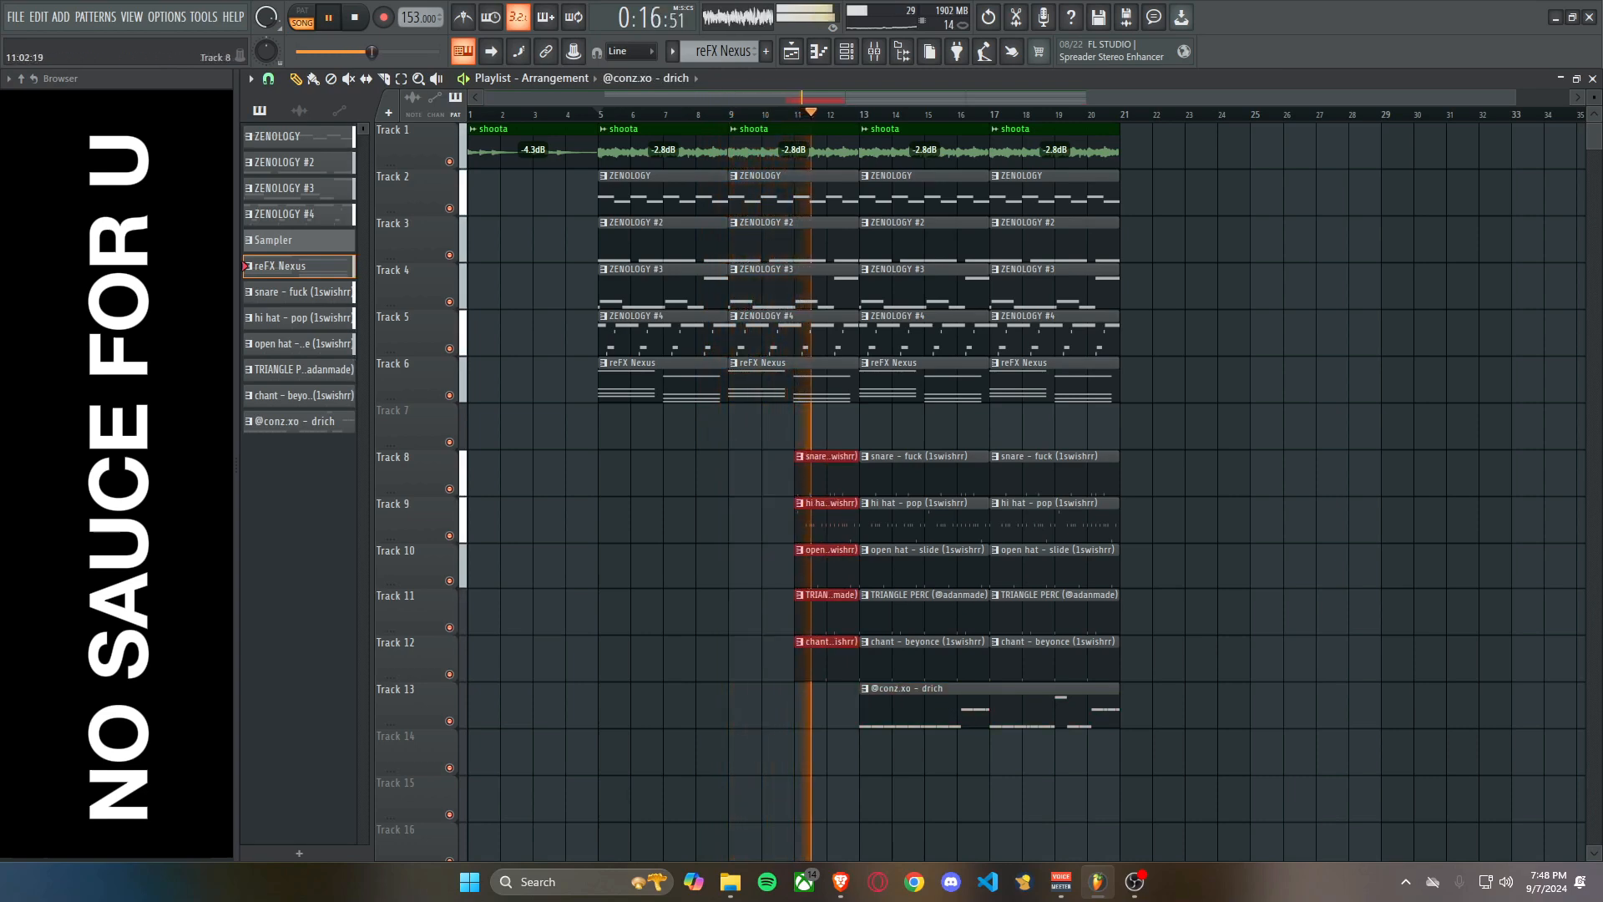
scroll(796, 602, up, 4)
click(802, 708)
scroll(844, 613, down, 3)
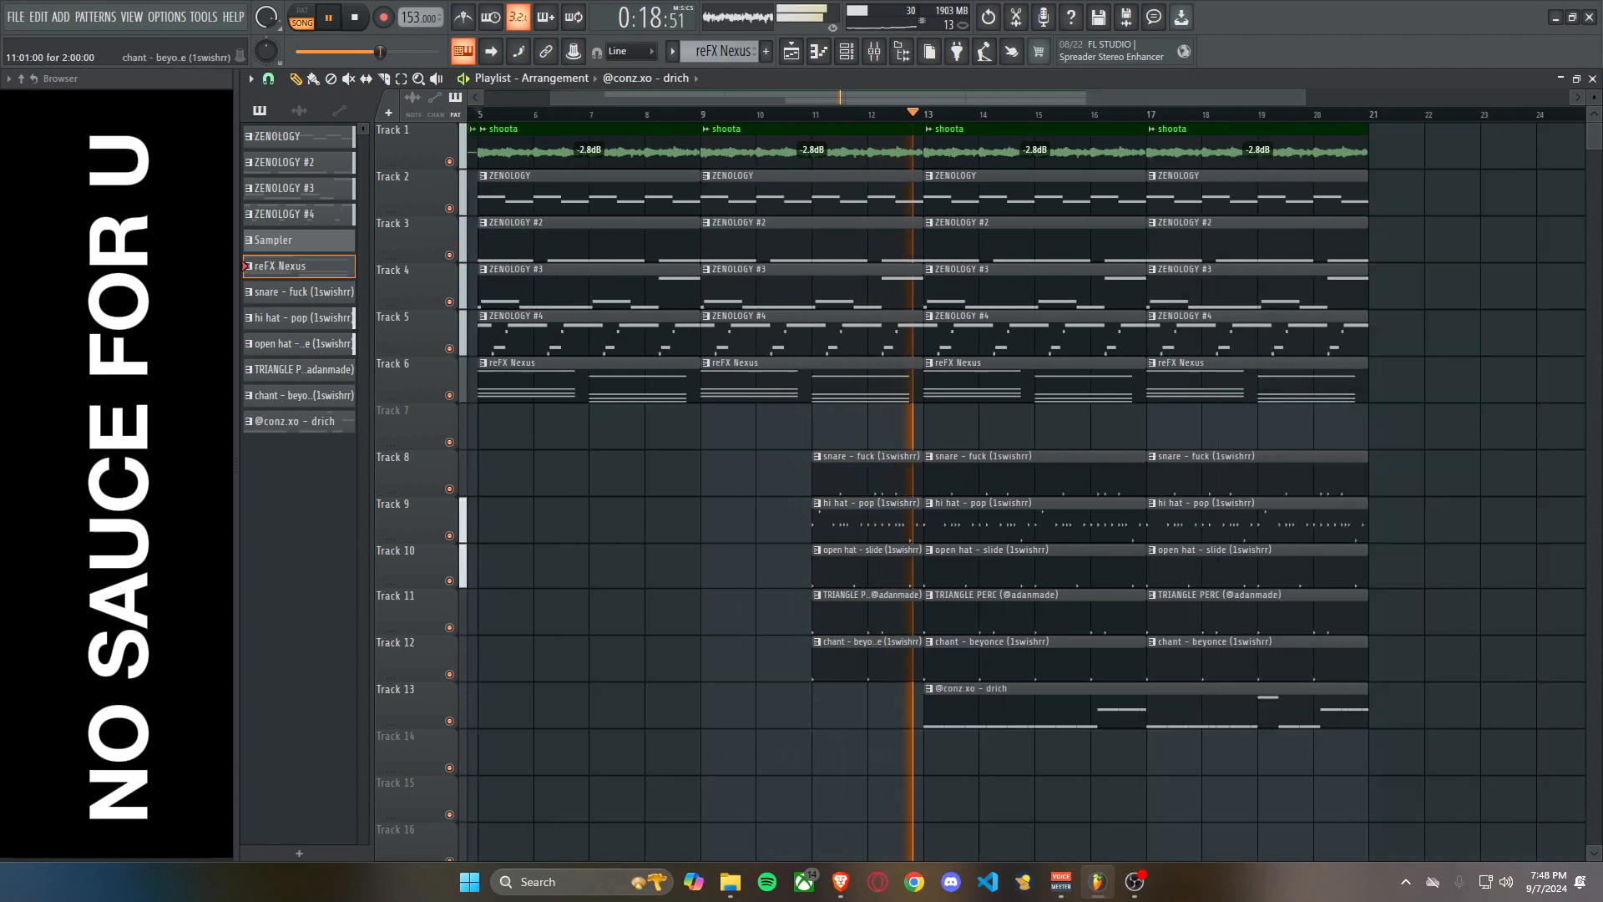
Raise the volume of mixer Insert 12 to 100% and return to the playlist.
click(875, 52)
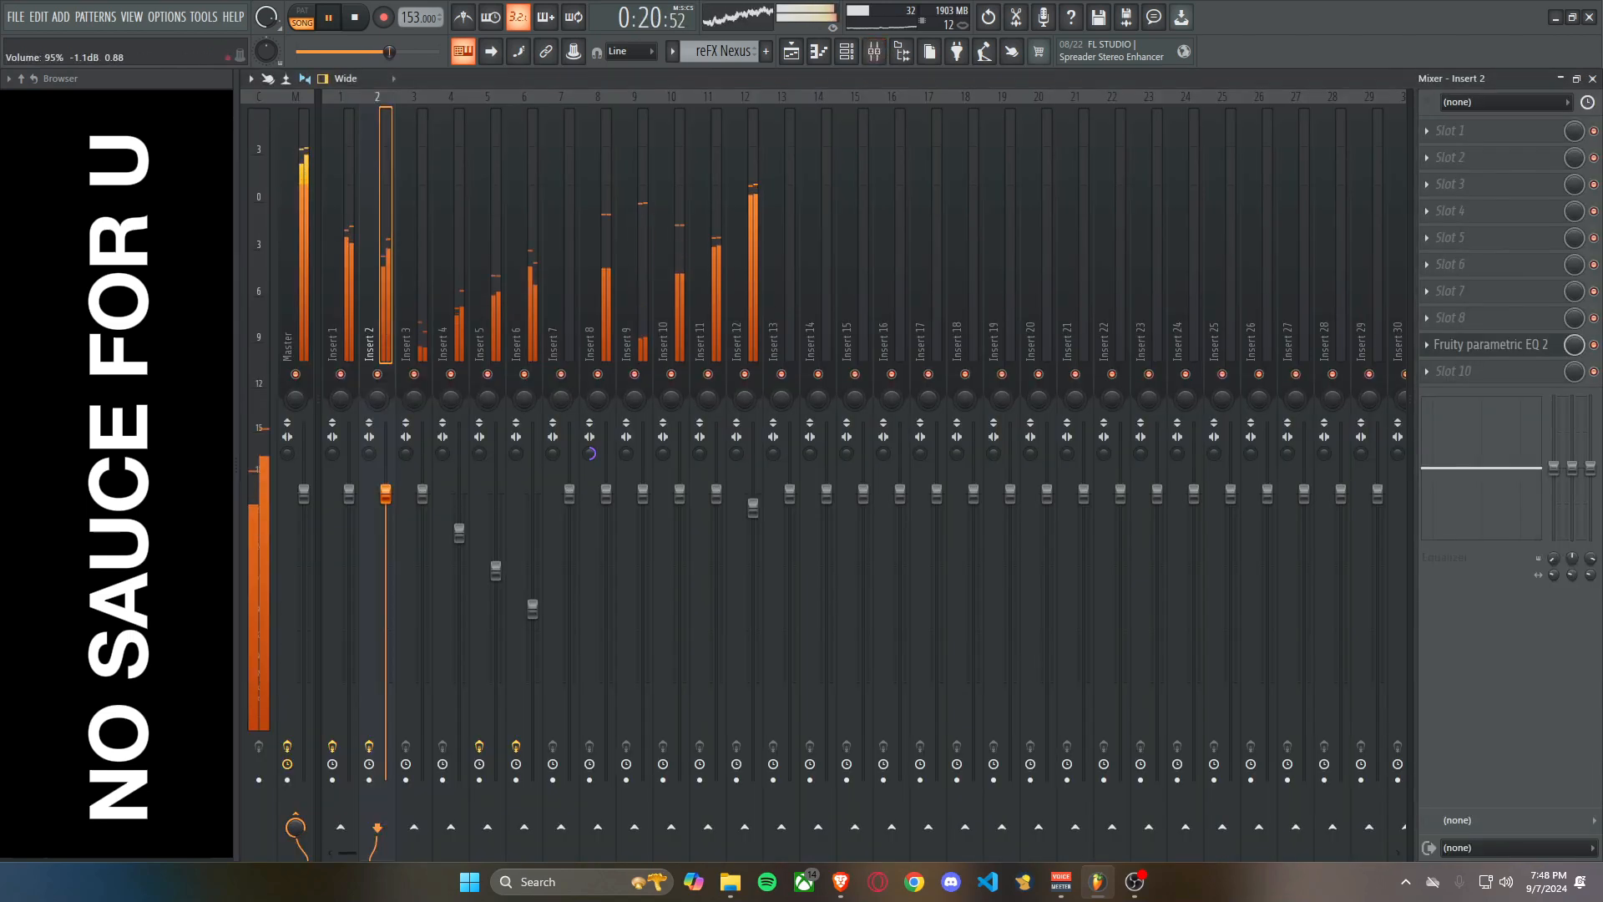
drag(754, 504, 754, 495)
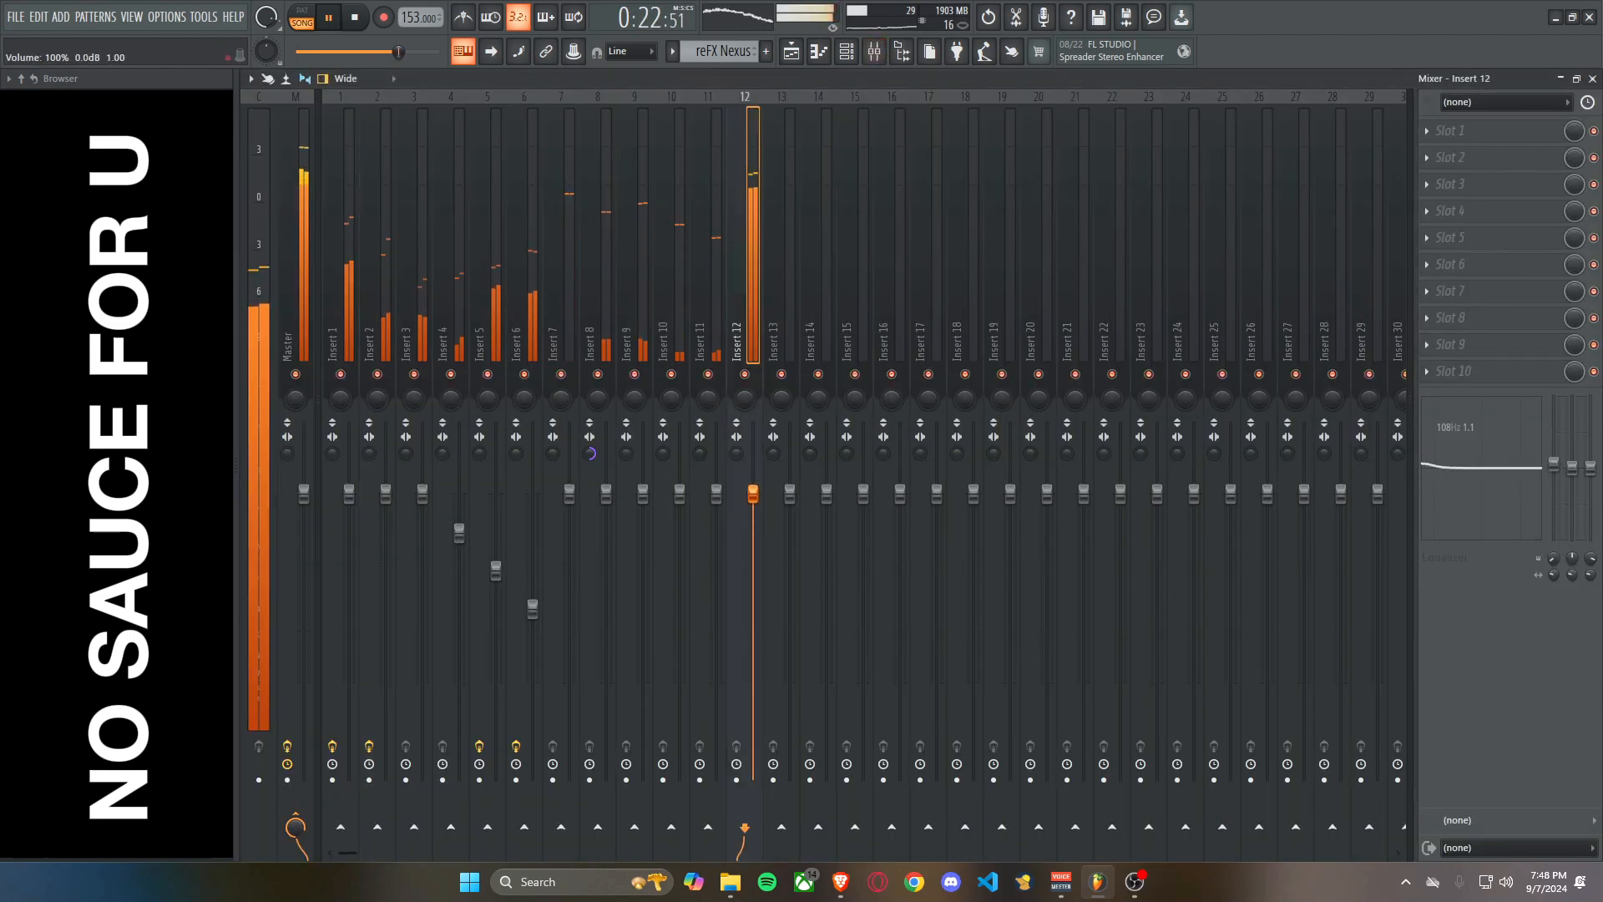
click(1593, 78)
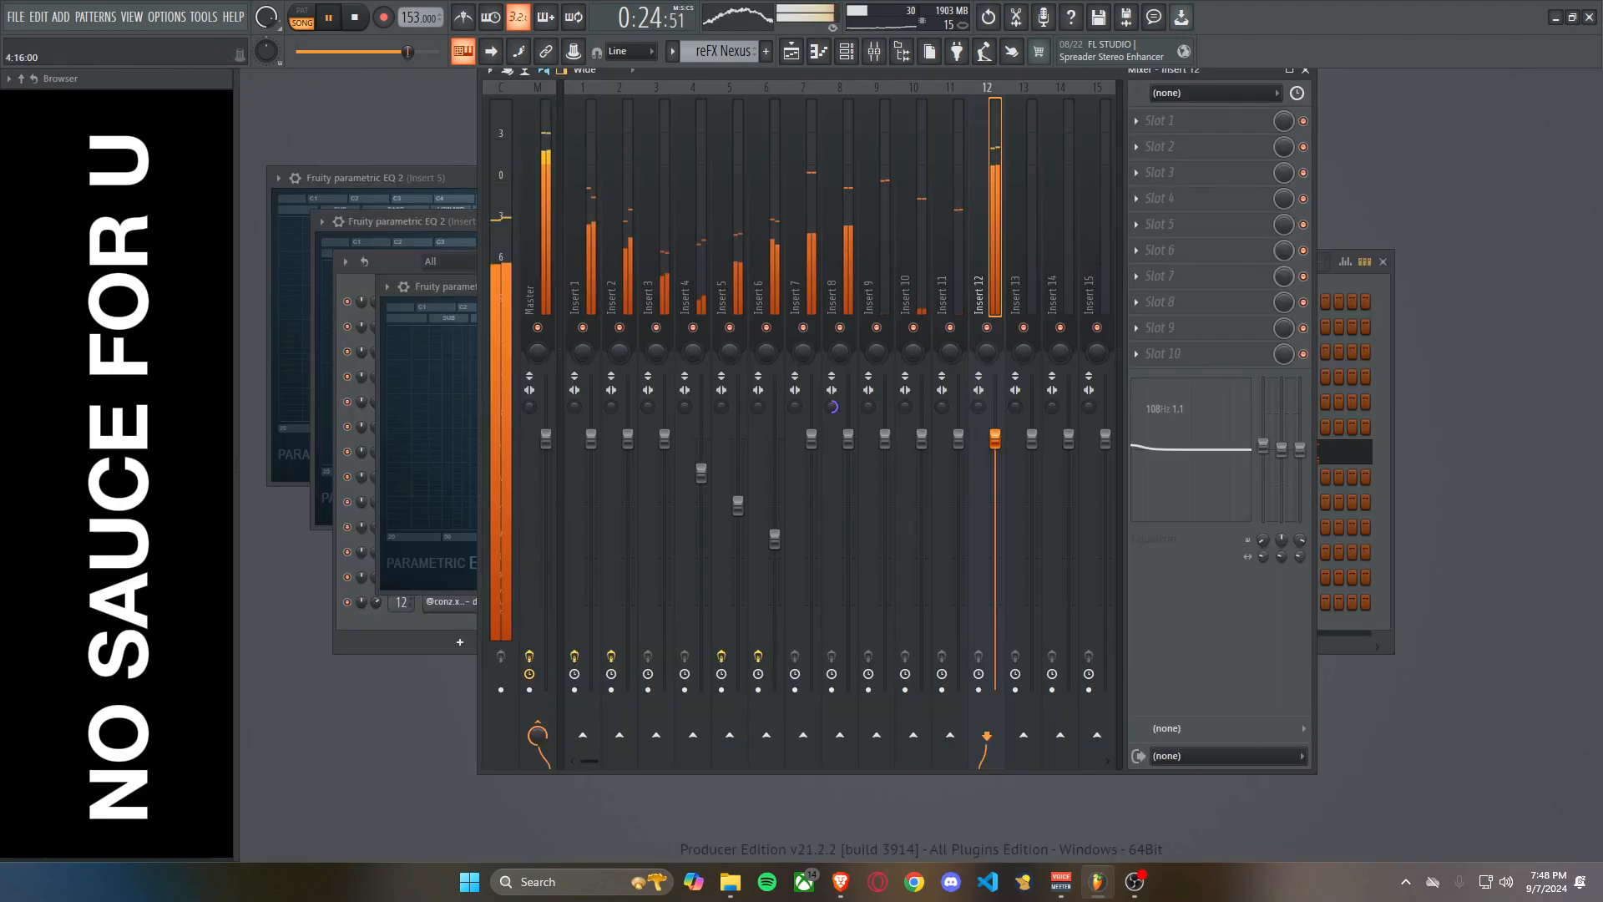
click(875, 51)
click(791, 52)
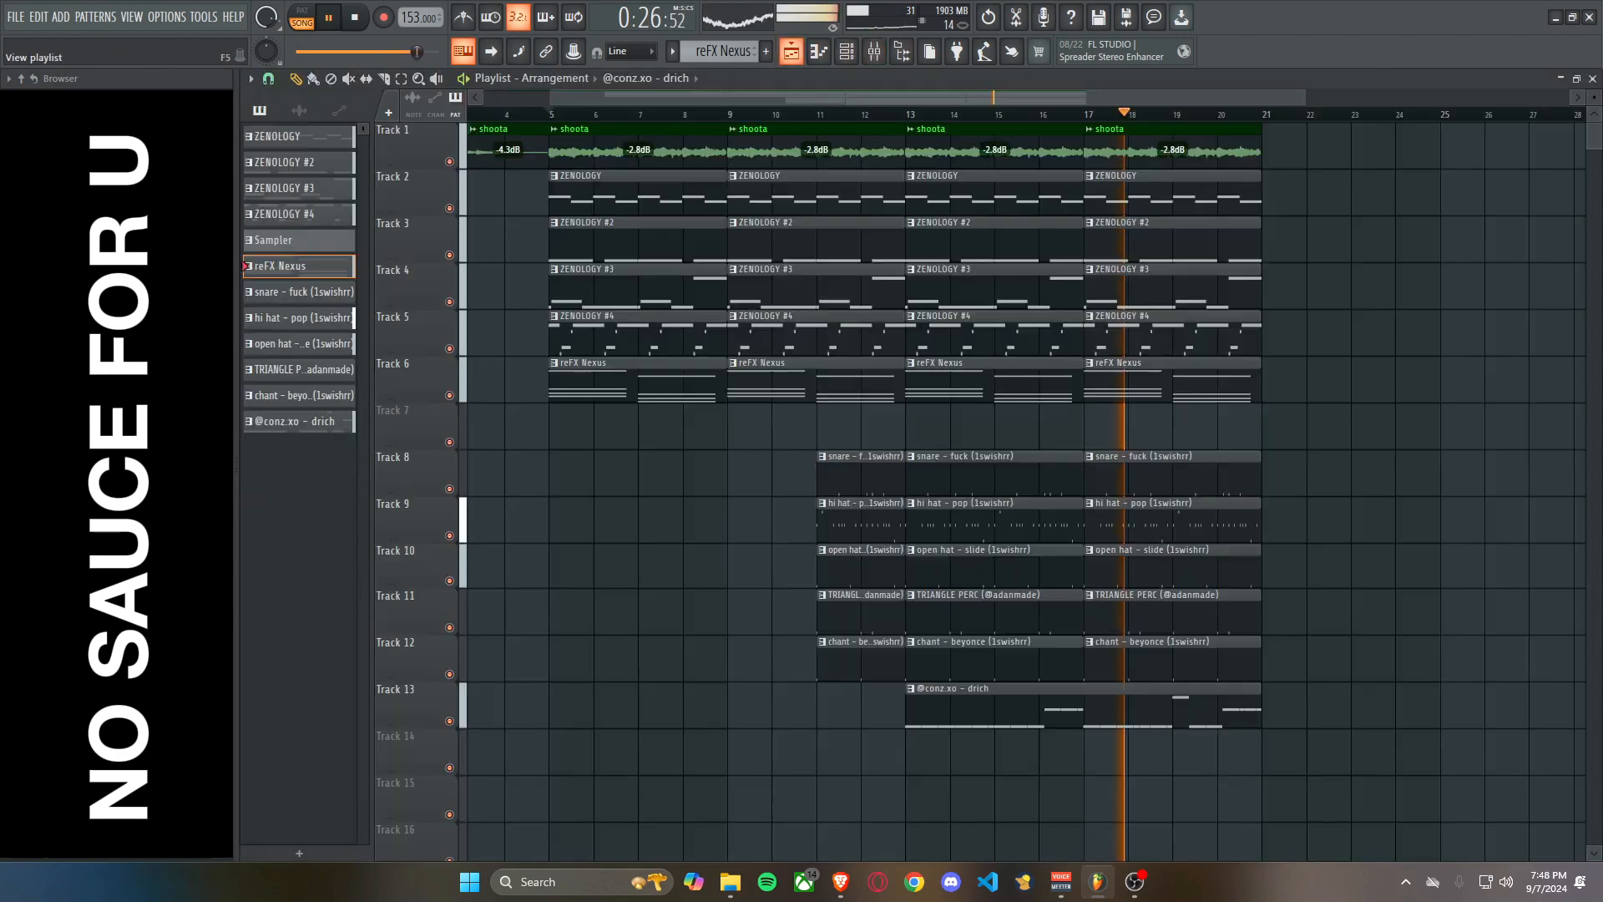
Duplicate all clips of bars 13 to 20 into bars 21 to 28 and open the mixer.
scroll(903, 336, down, 2)
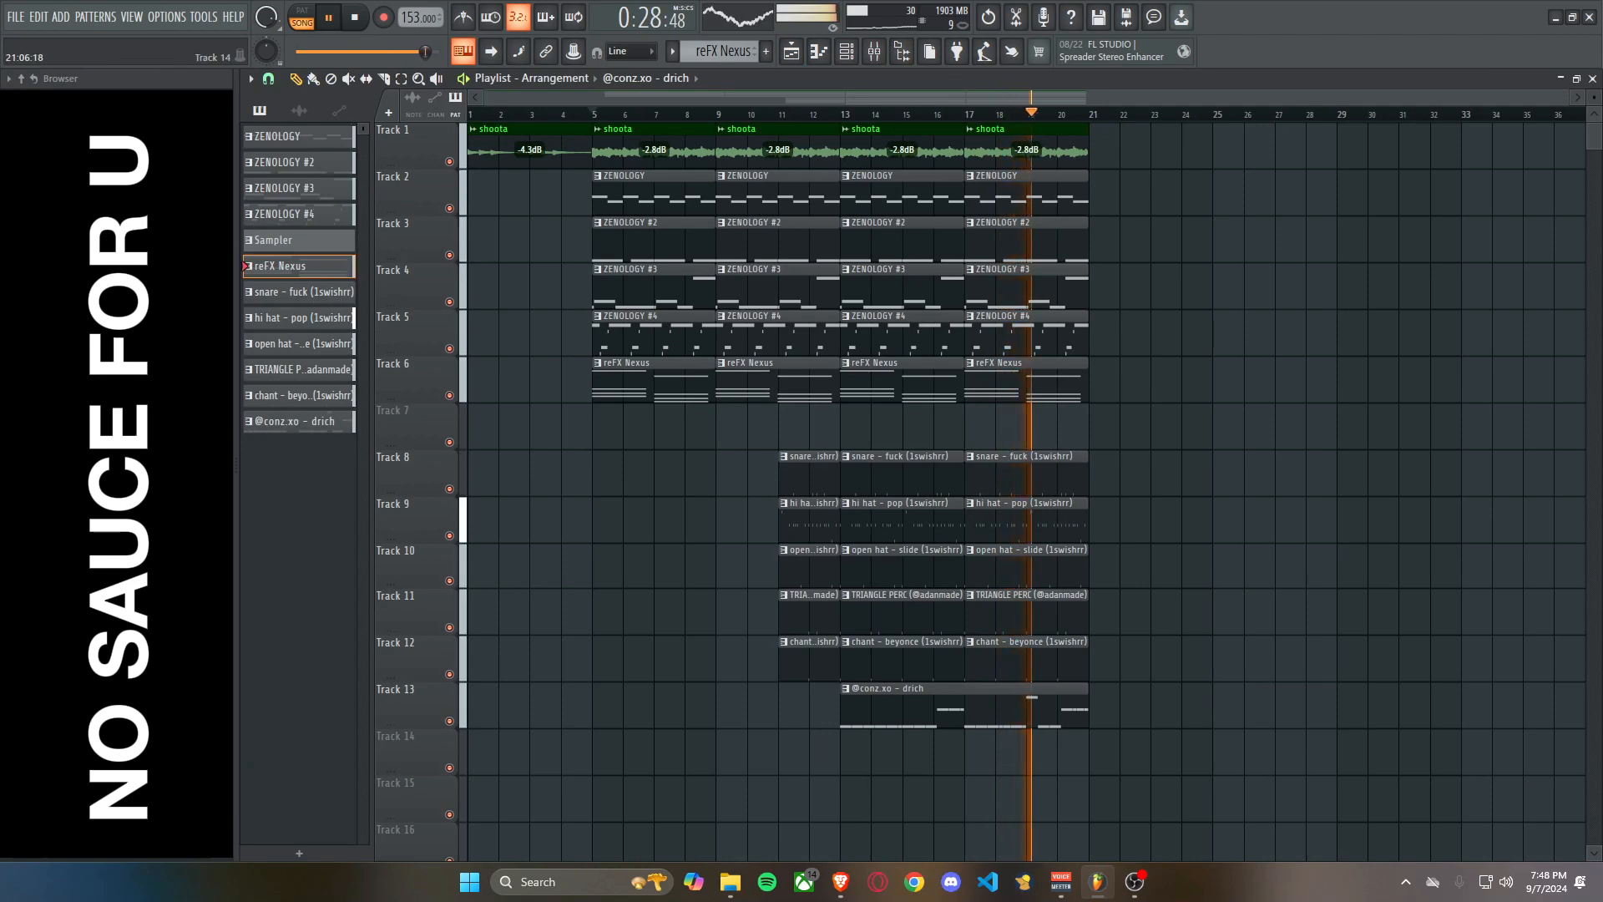
drag(891, 773, 1185, 117)
key(ctrl+b)
scroll(1002, 417, down, 1)
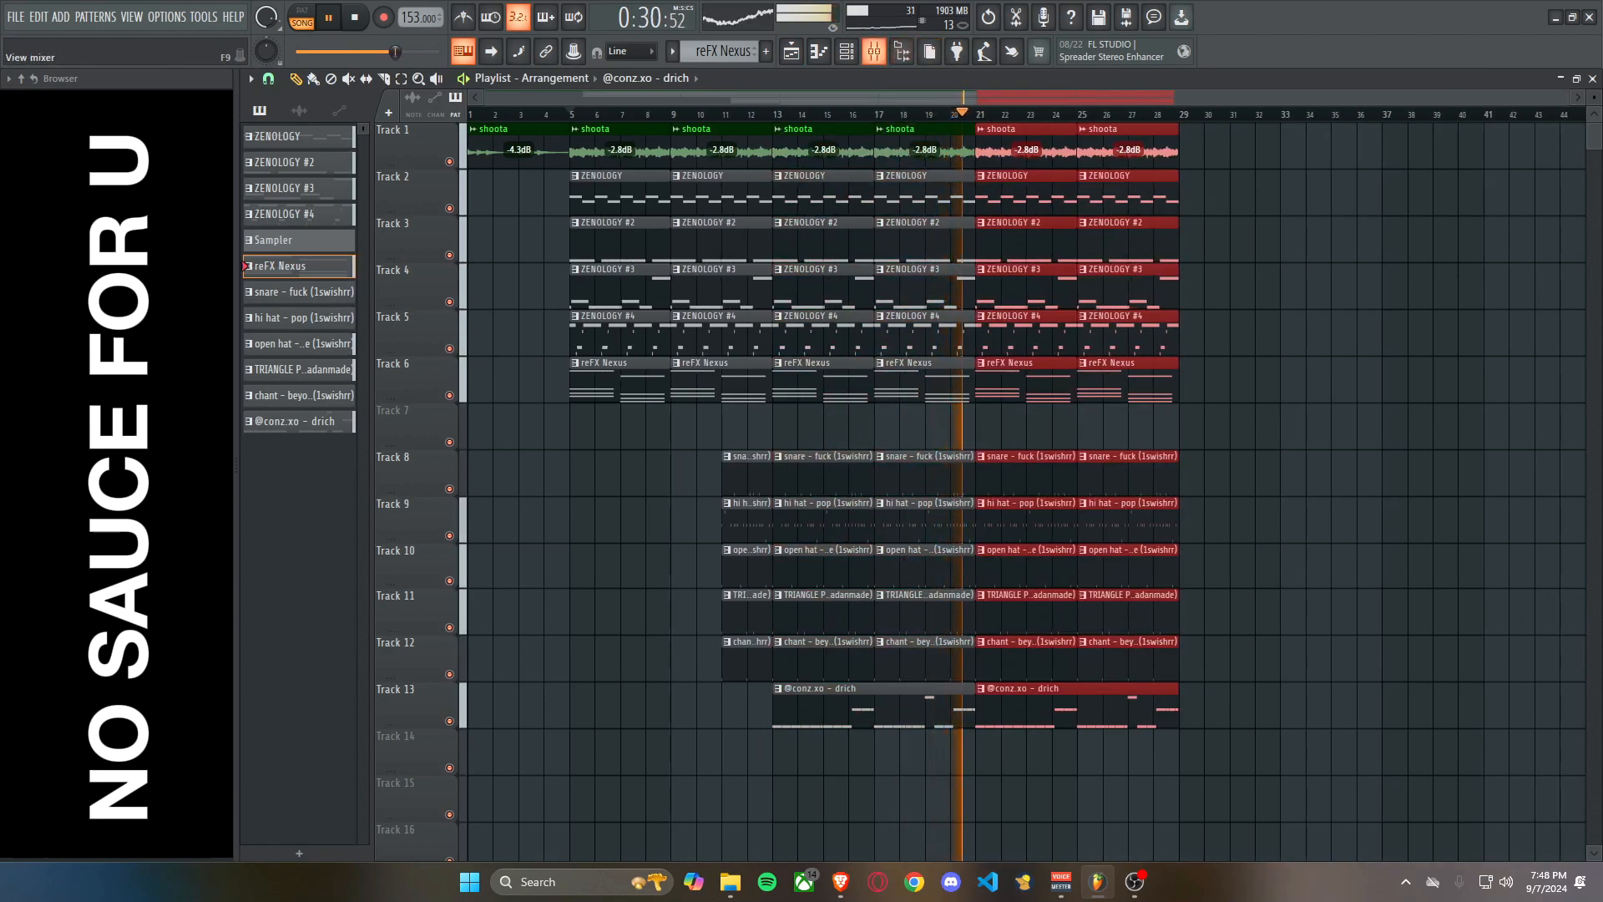
click(875, 51)
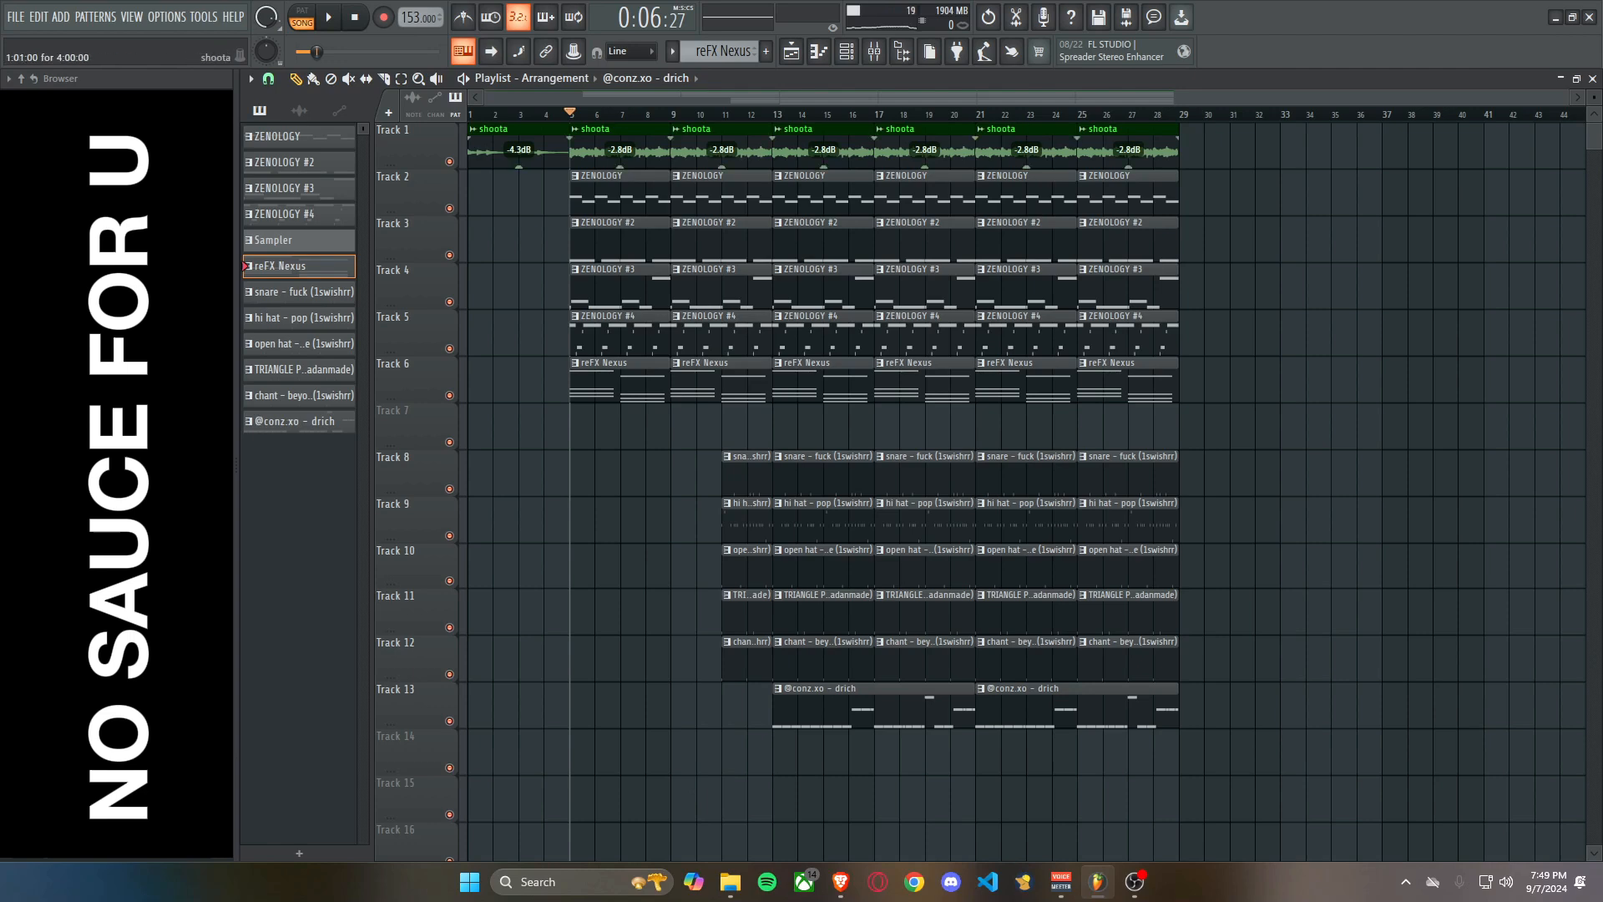
Fit the shoota sample to tempo with a tempo value of 153 BPM.
click(576, 129)
click(732, 254)
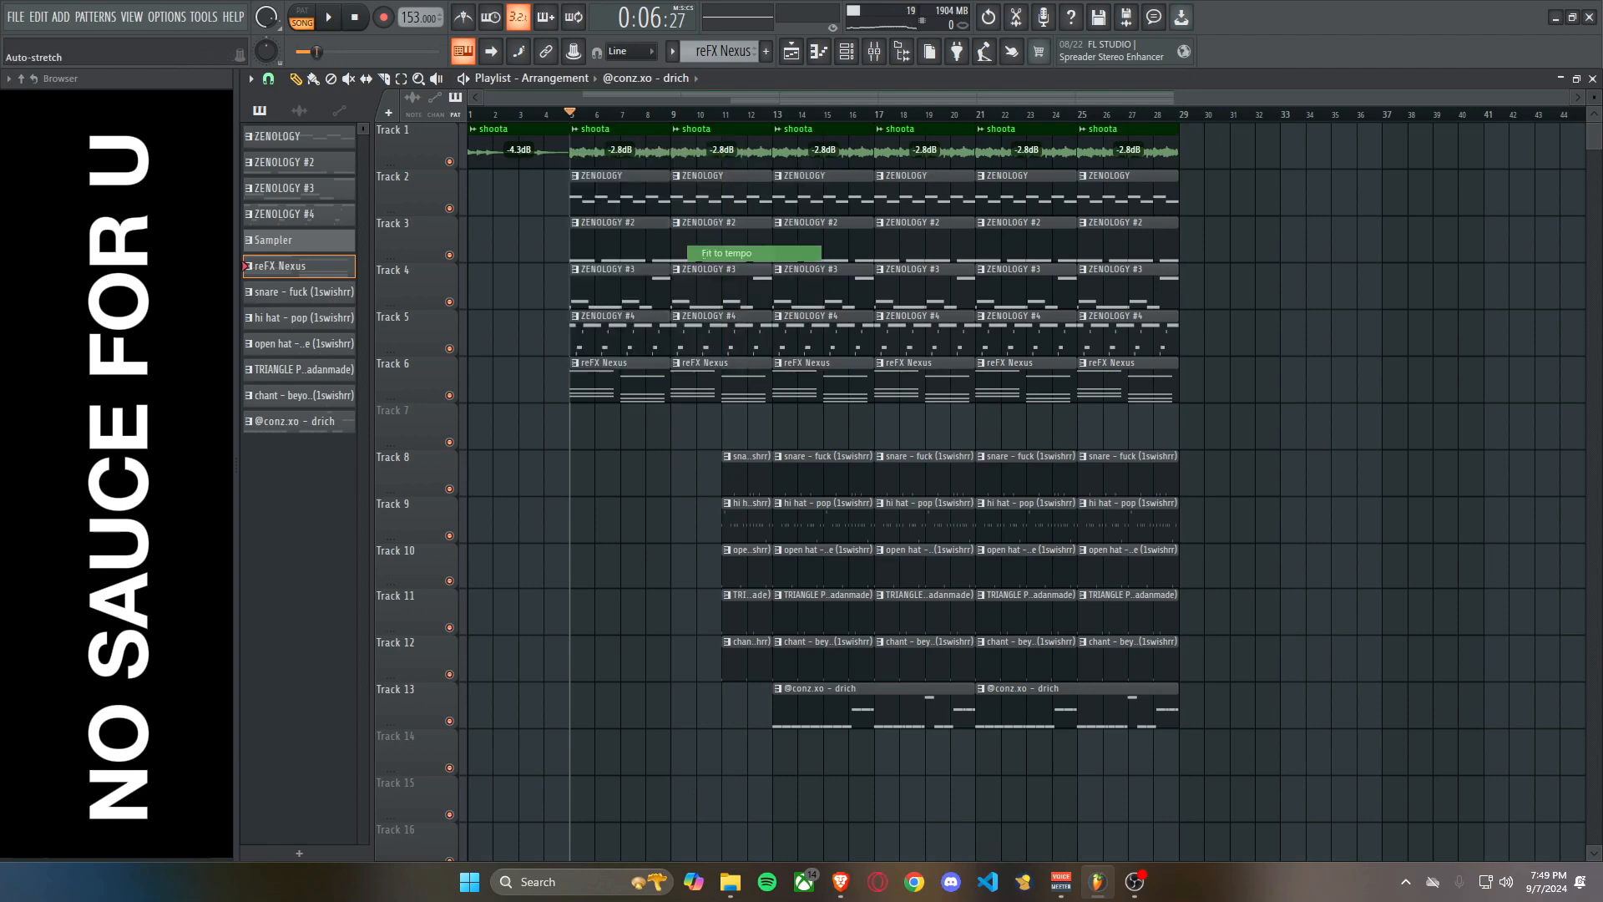
click(801, 609)
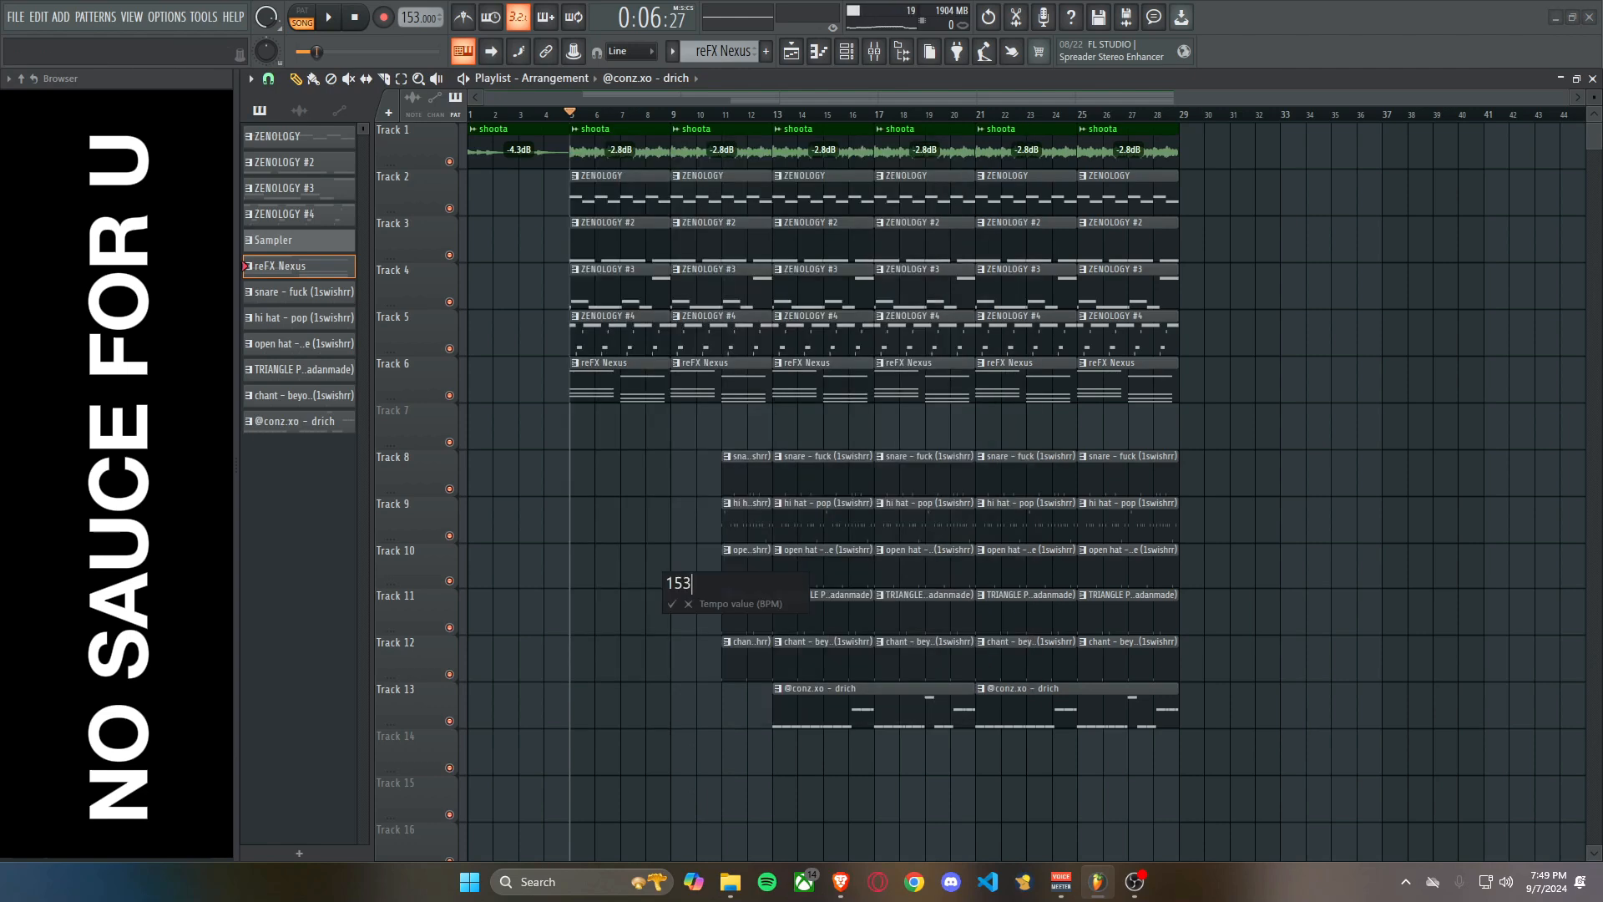
key(Return)
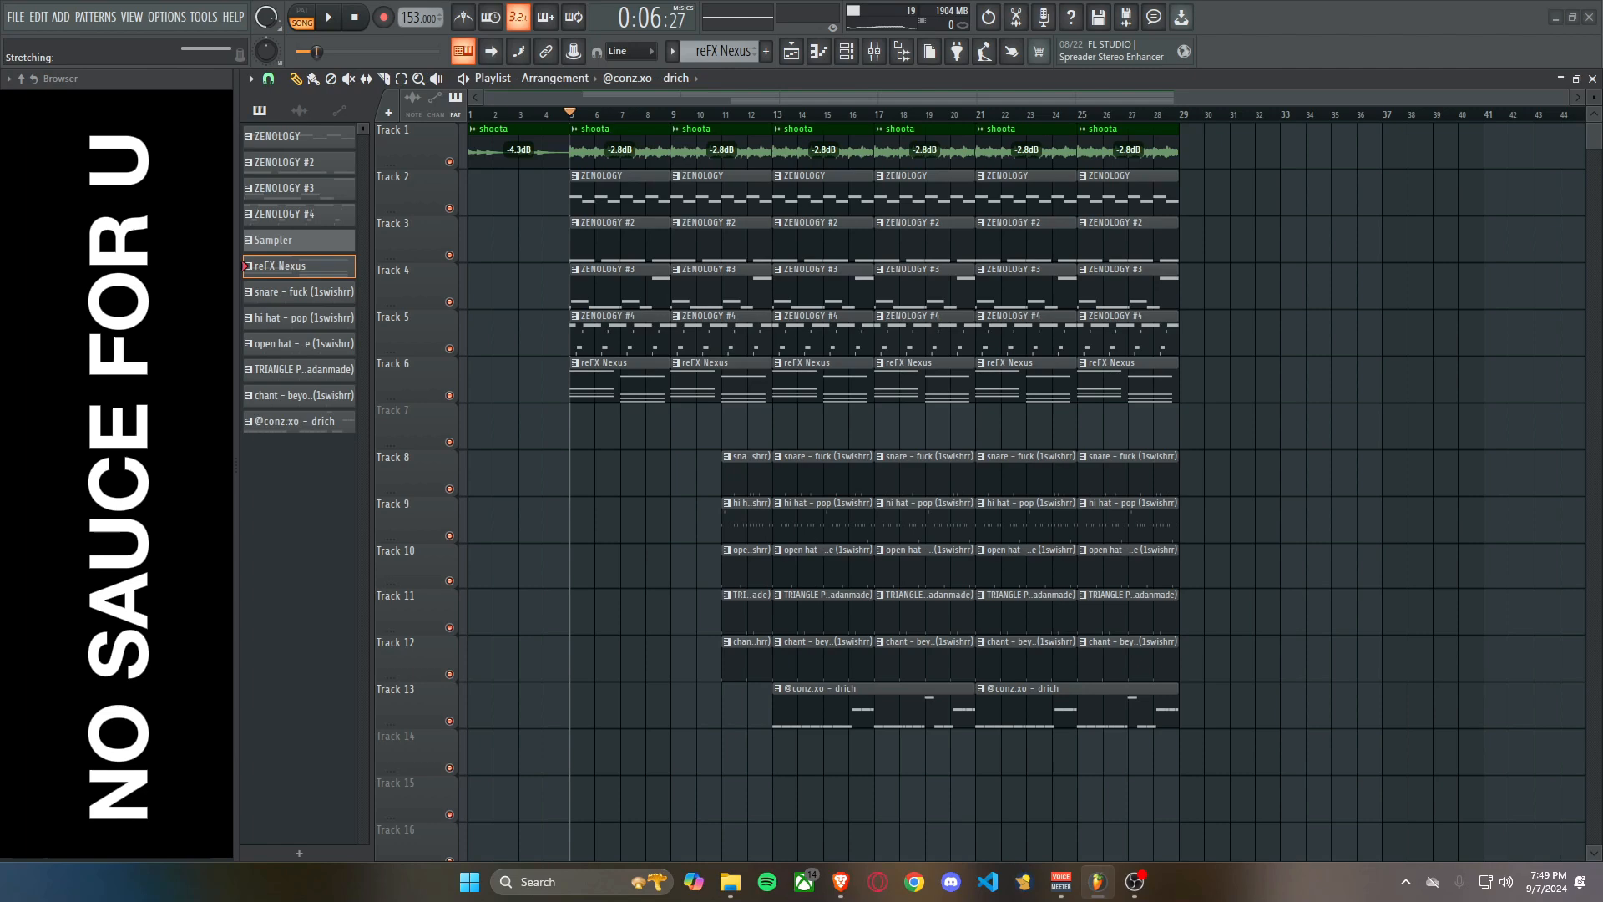
Set the time stretching mode of the shoota sample to Stretch and return to the playlist.
double_click(528, 129)
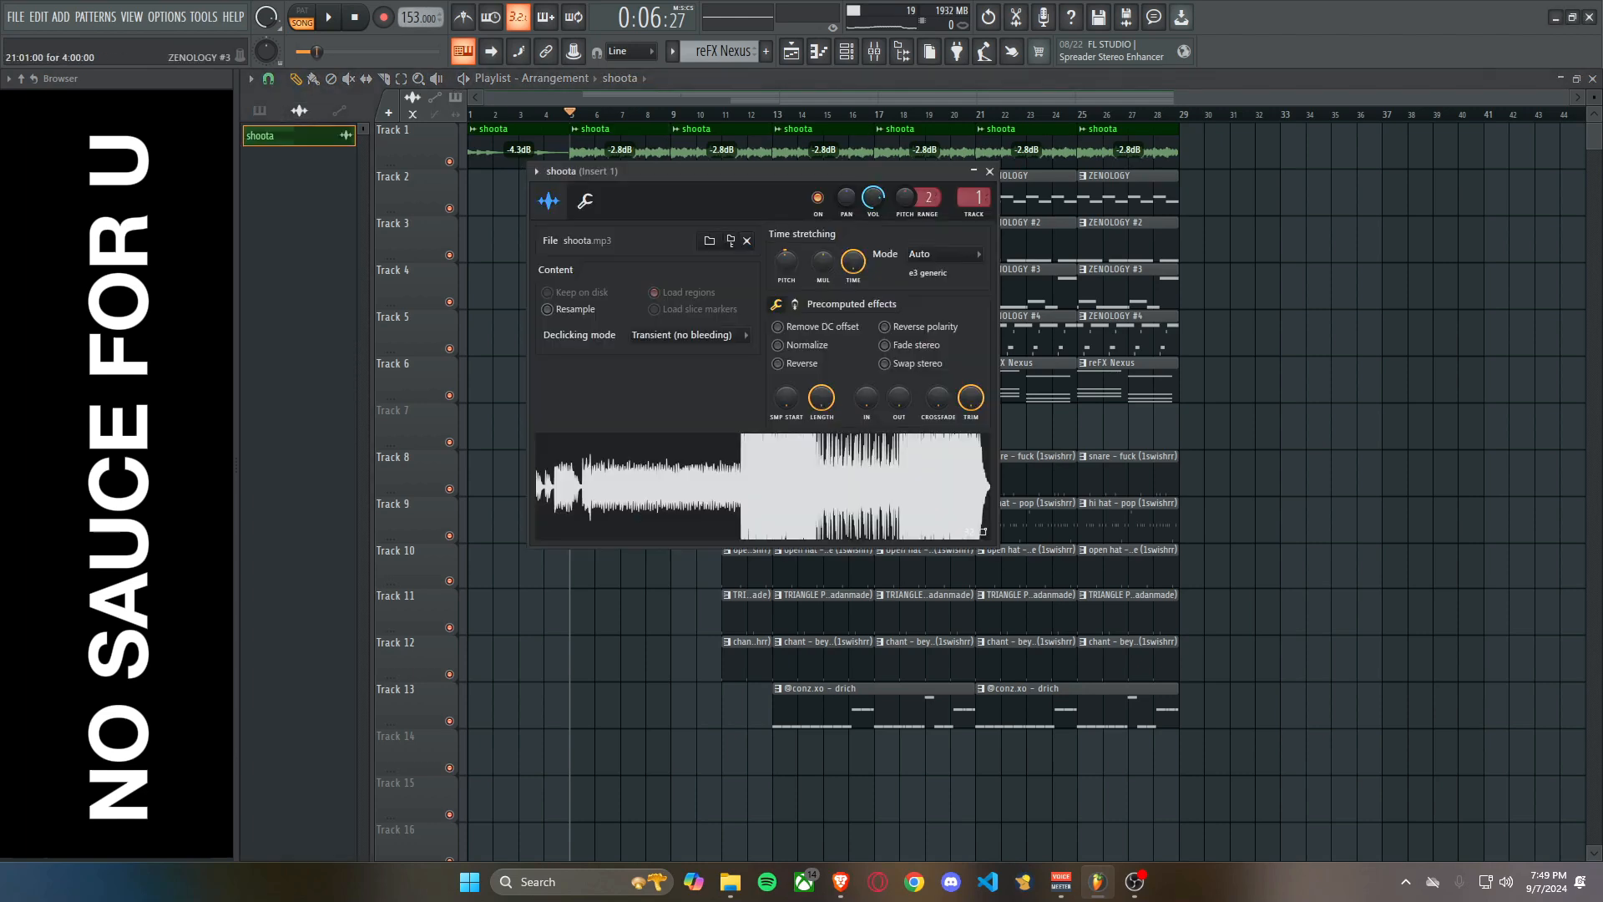
click(944, 254)
click(936, 303)
scroll(787, 261, down, 1)
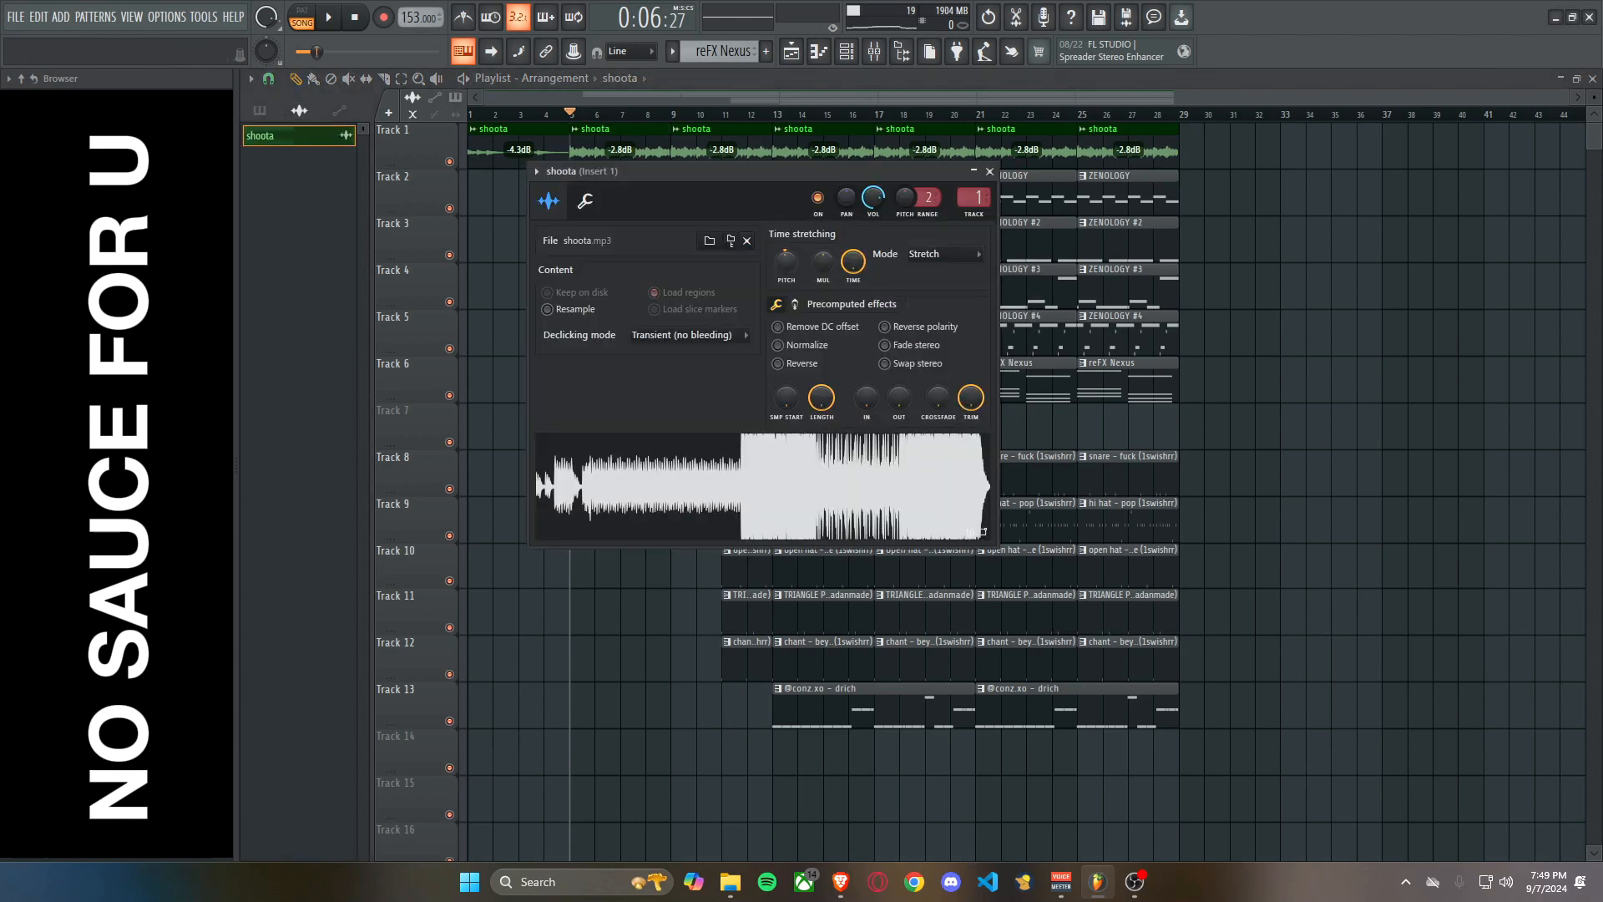
key(Escape)
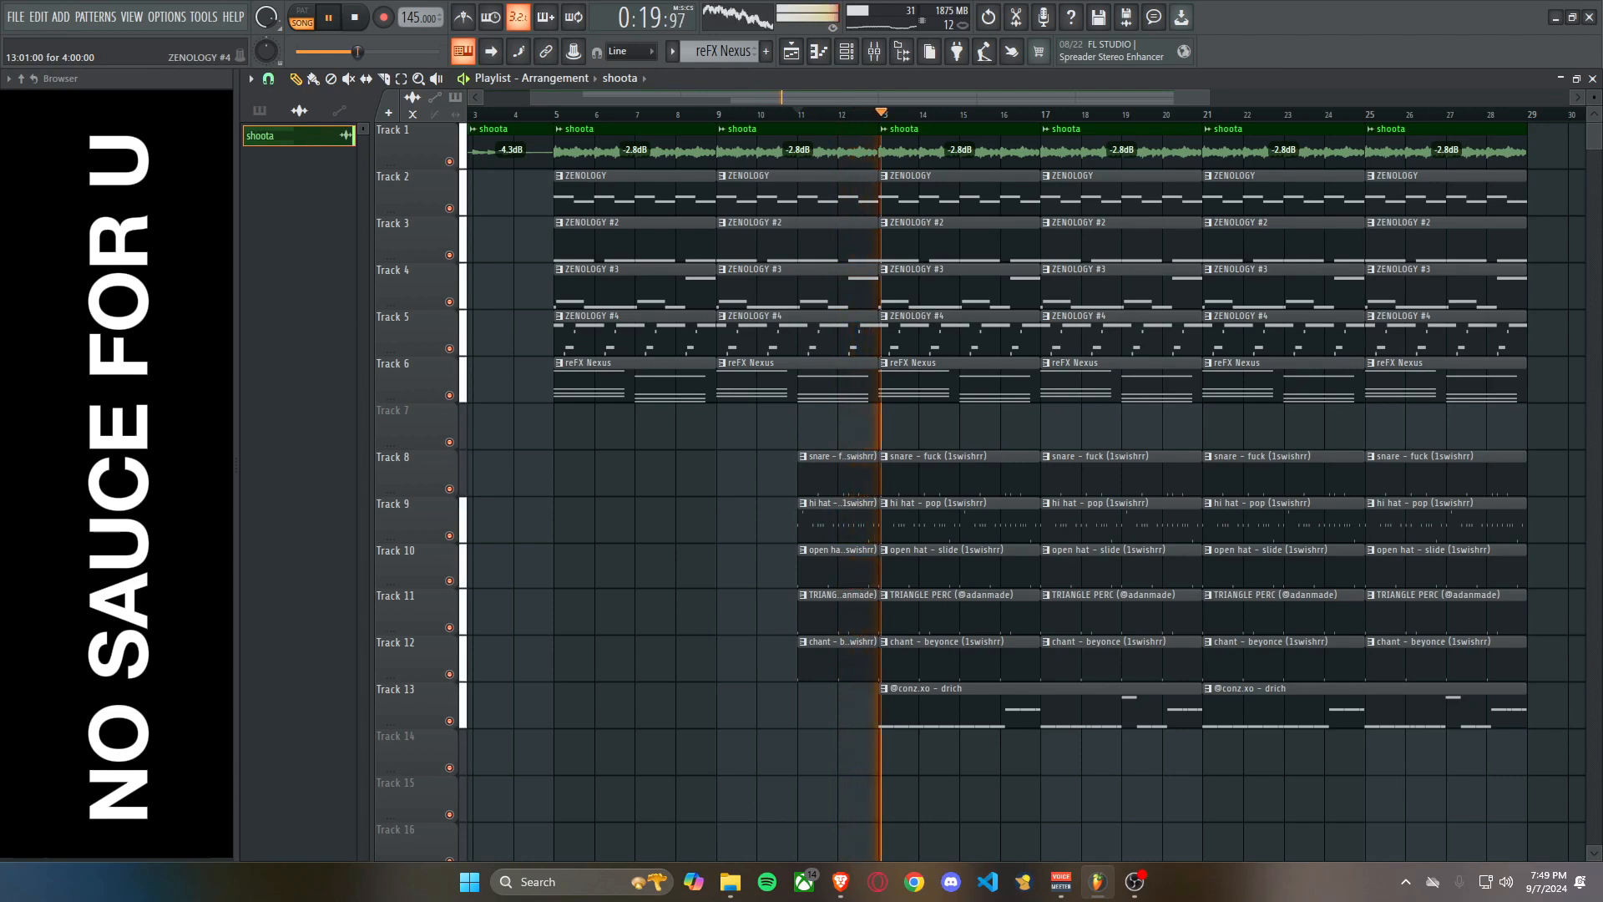
Set the project tempo to 149 BPM and play the arrangement from bar 11.
scroll(928, 332, down, 2)
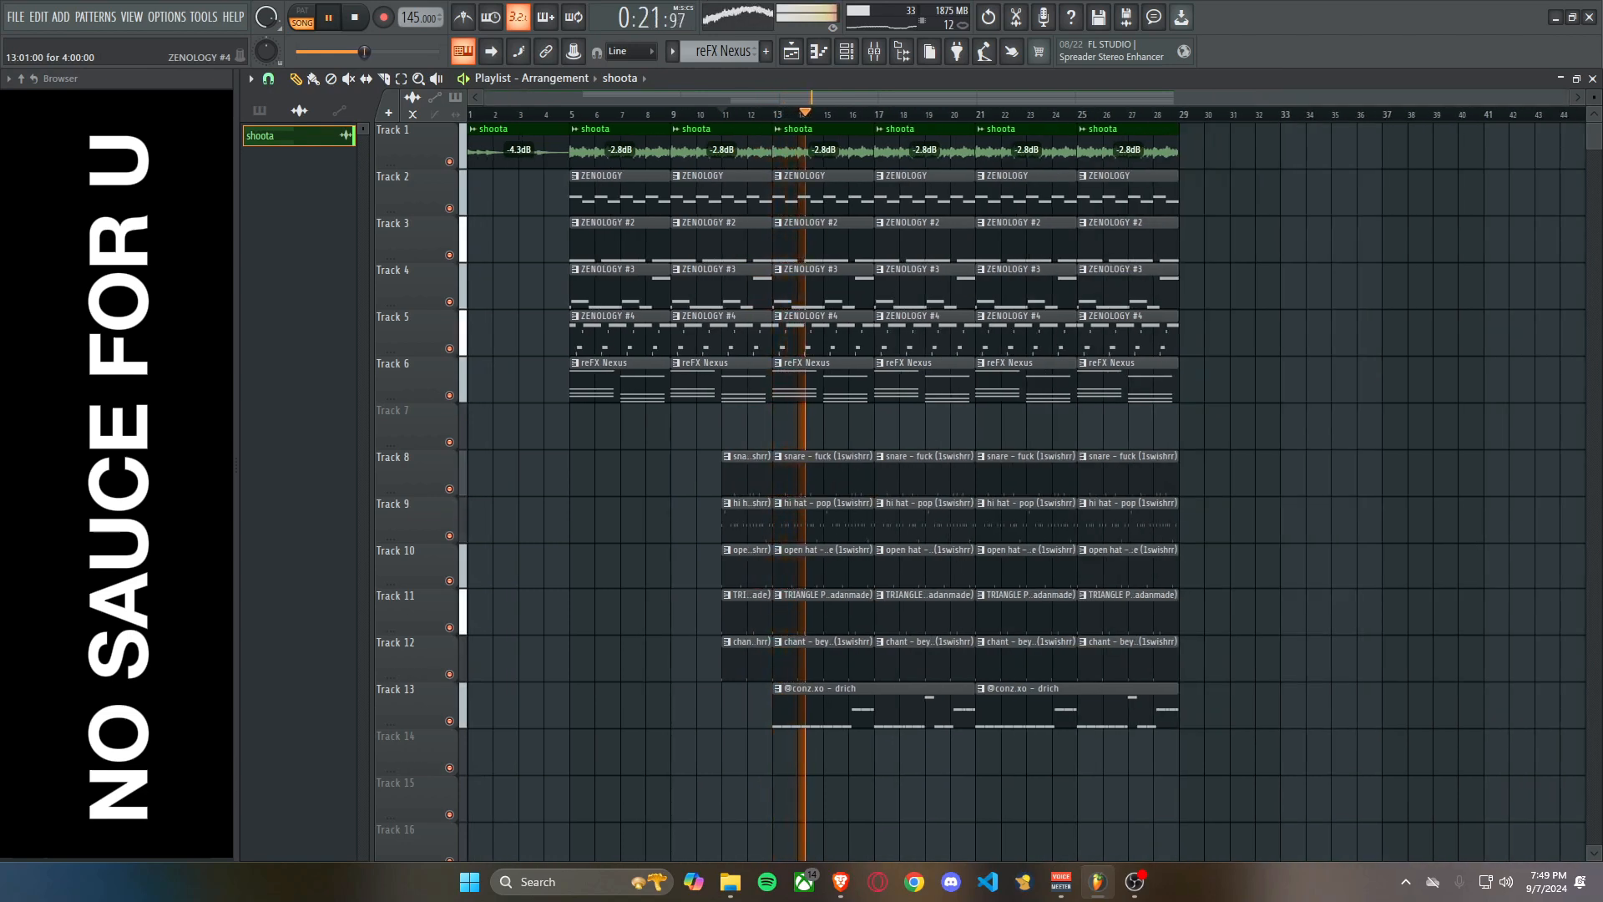
scroll(800, 332, up, 3)
key(space)
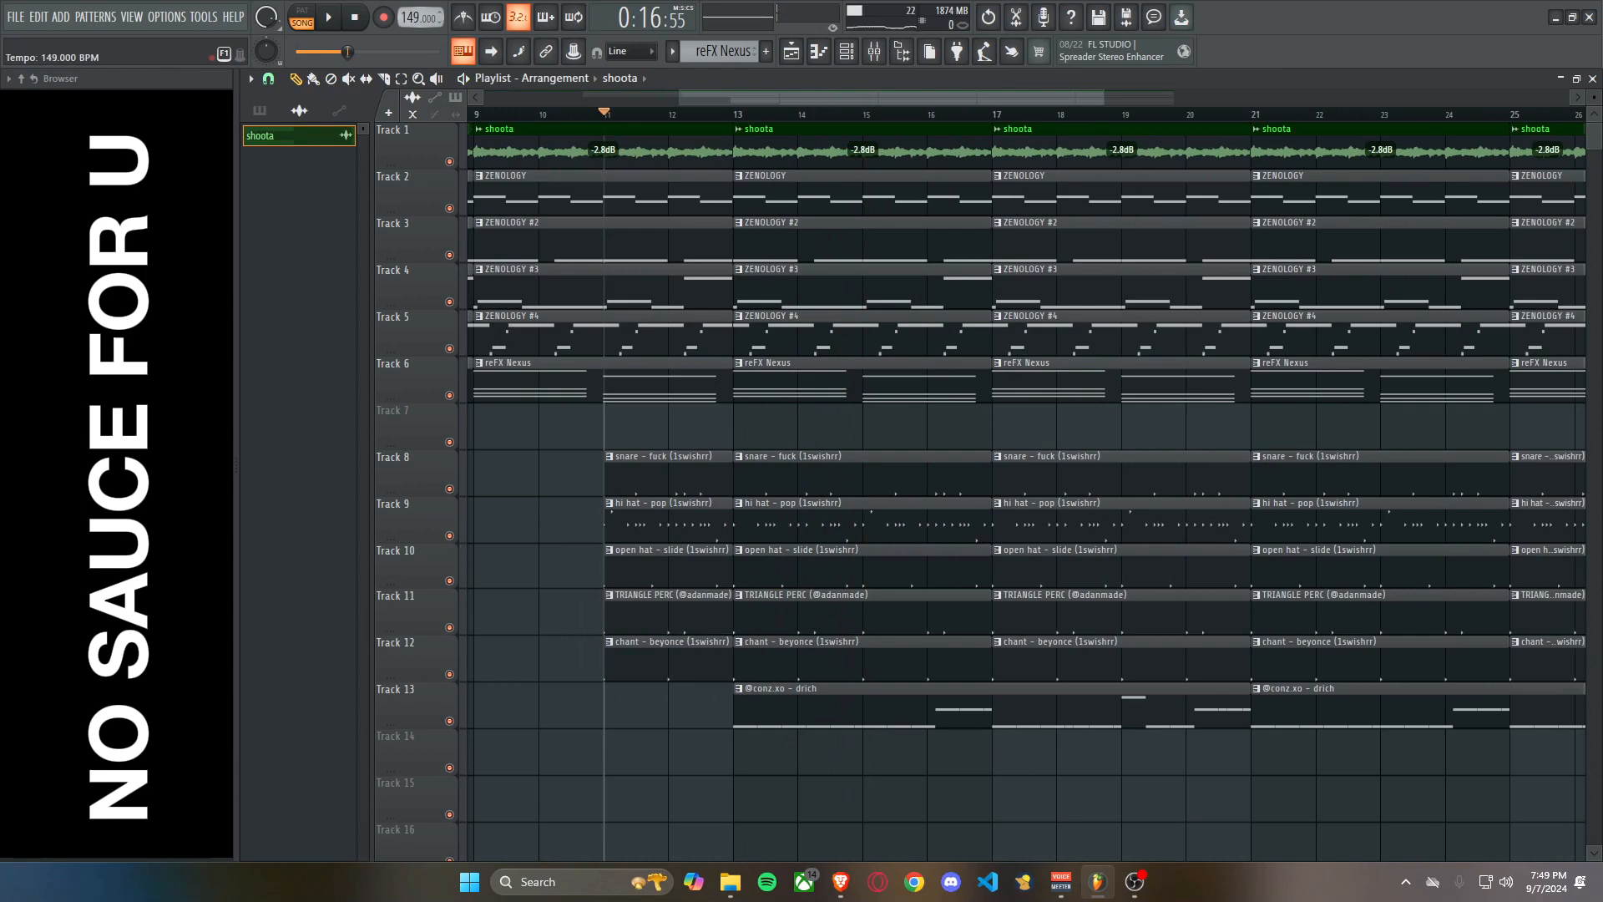
scroll(928, 333, down, 3)
key(space)
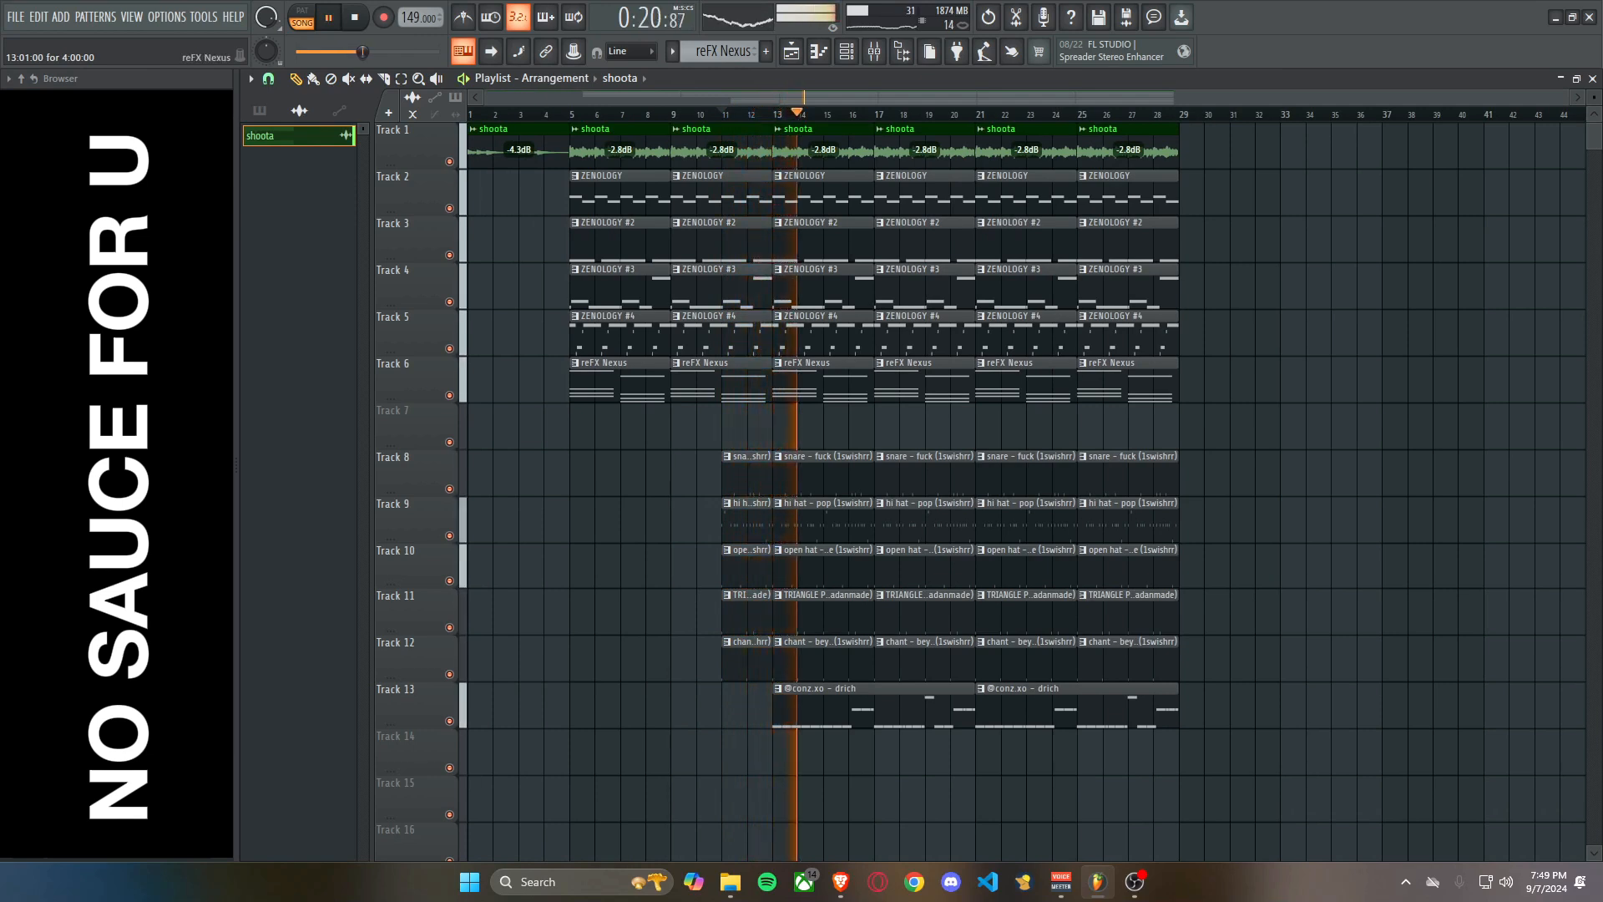
key(space)
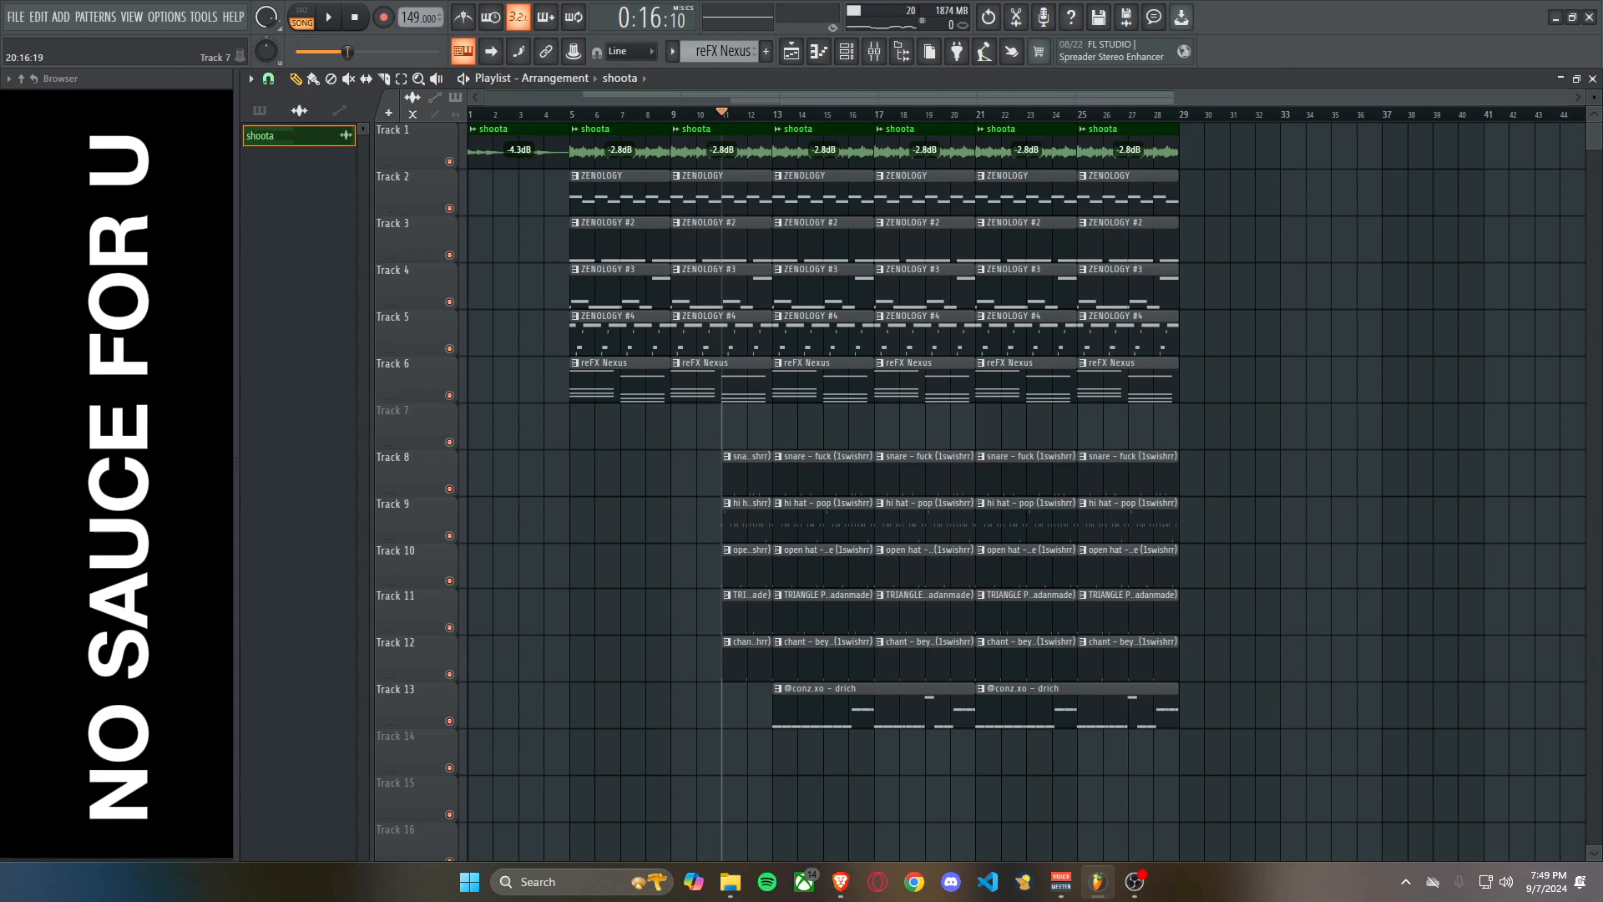
double_click(925, 148)
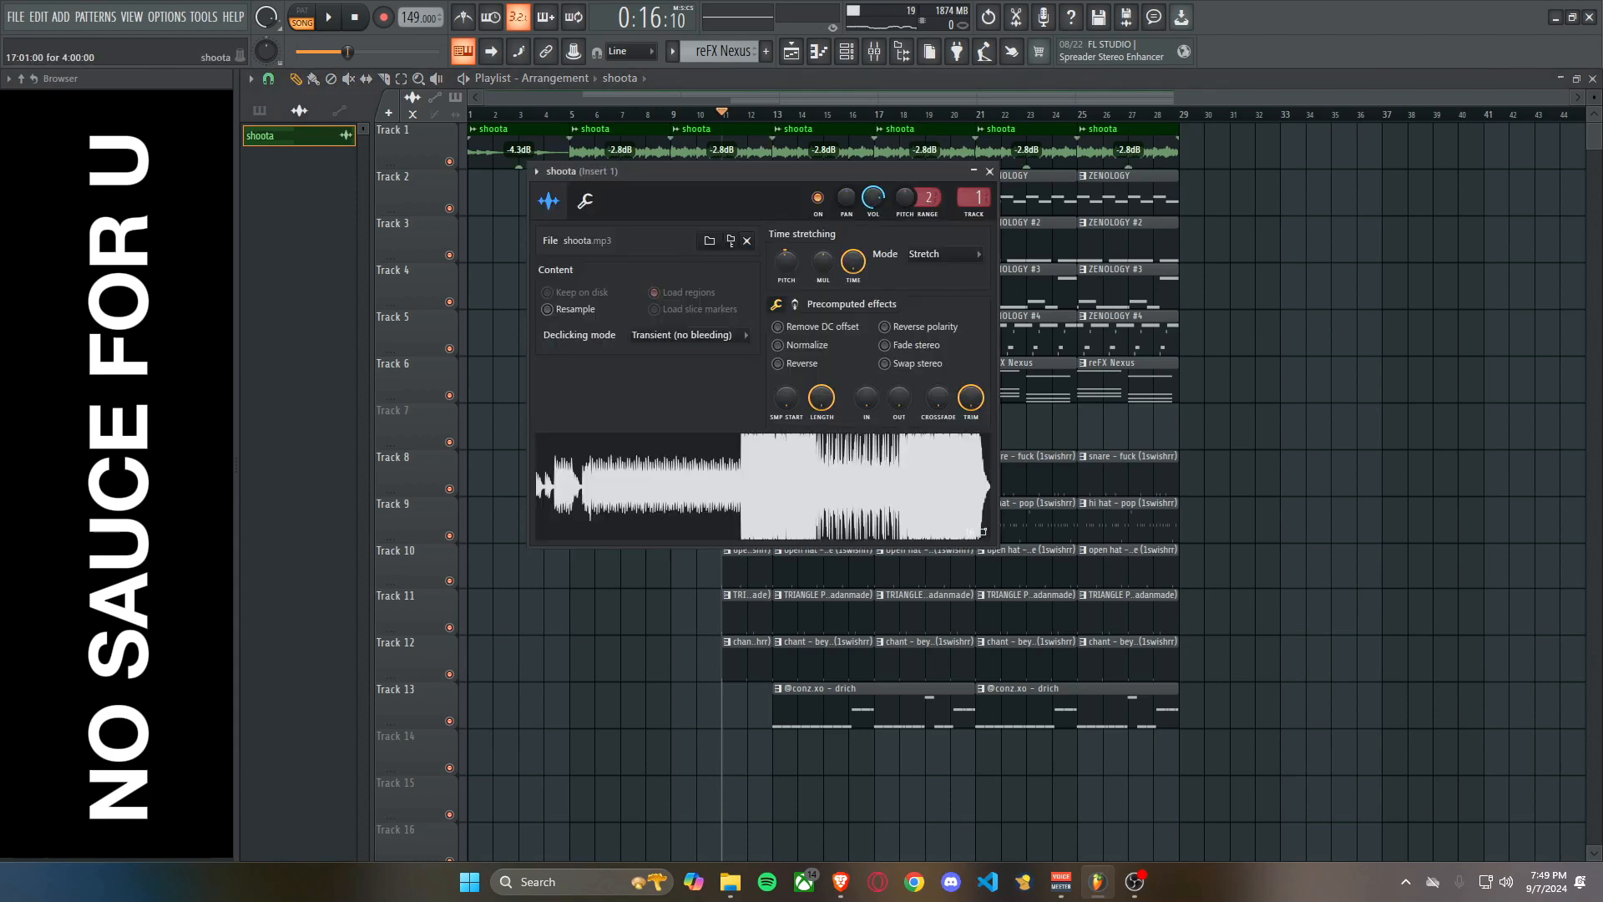
click(989, 172)
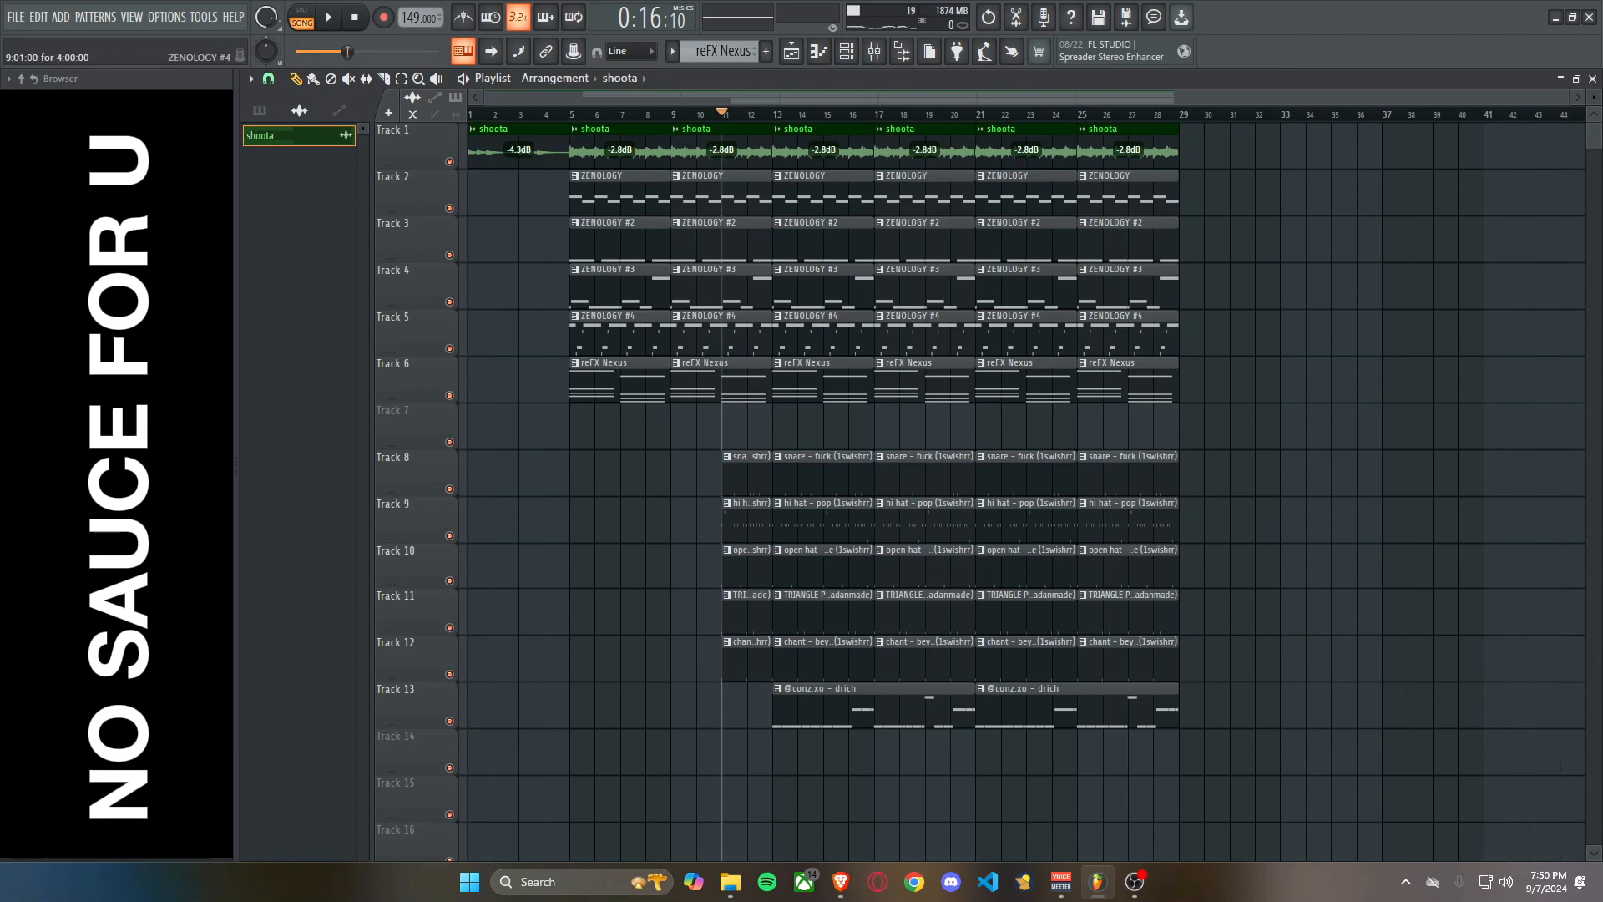
mouse_move(719, 338)
mouse_down()
mouse_move(720, 84)
mouse_move(714, 338)
mouse_up()
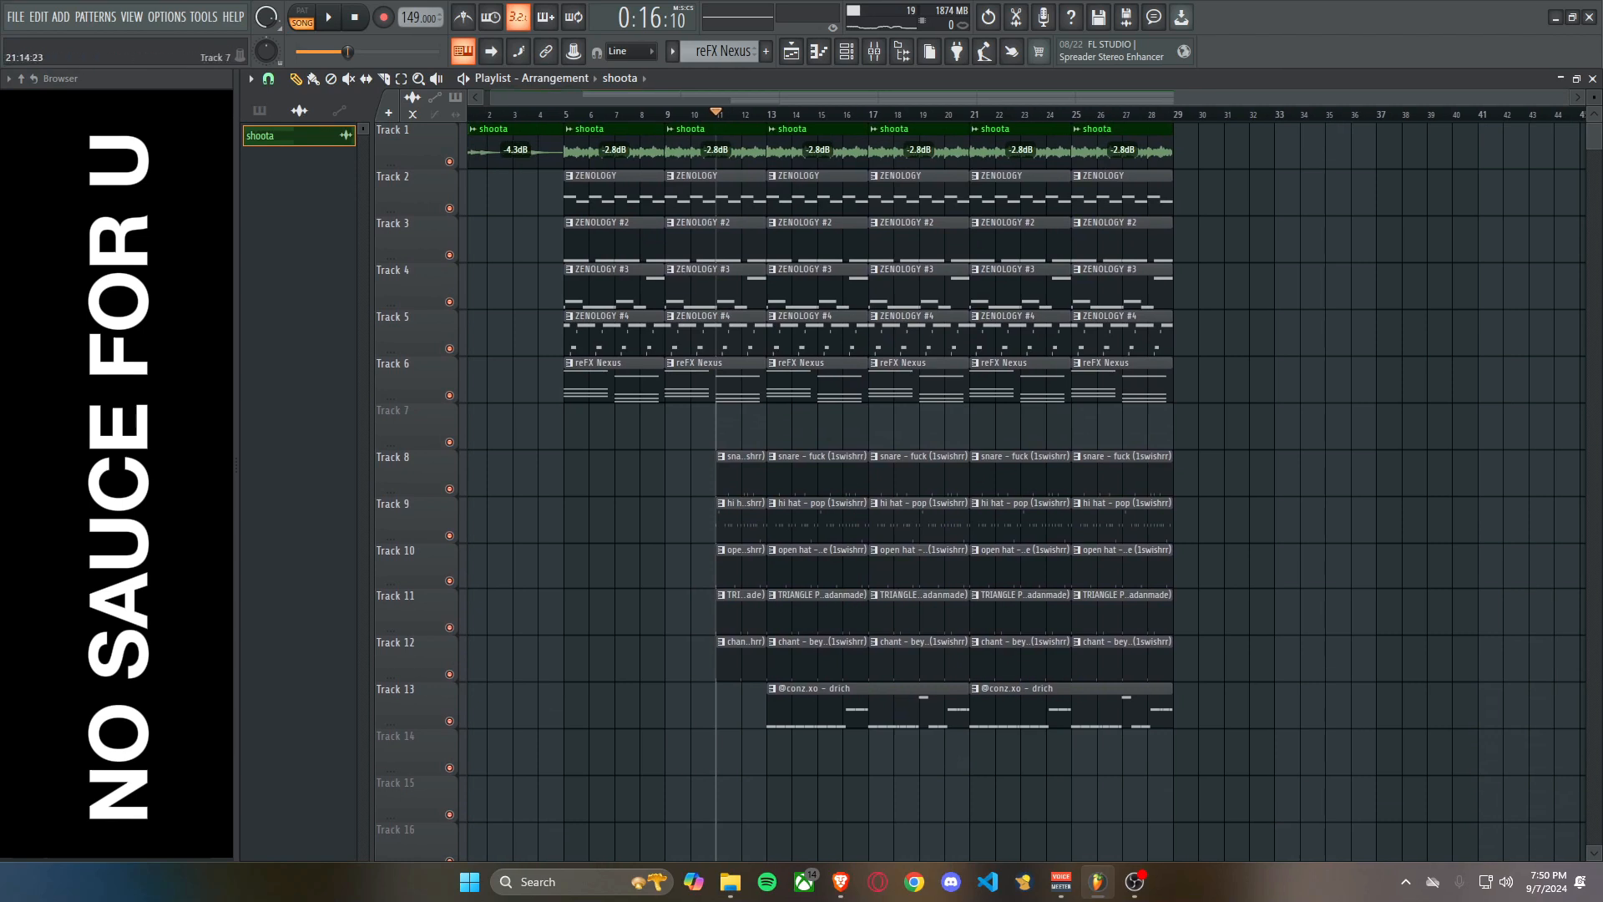
click(1339, 427)
right_click(1345, 427)
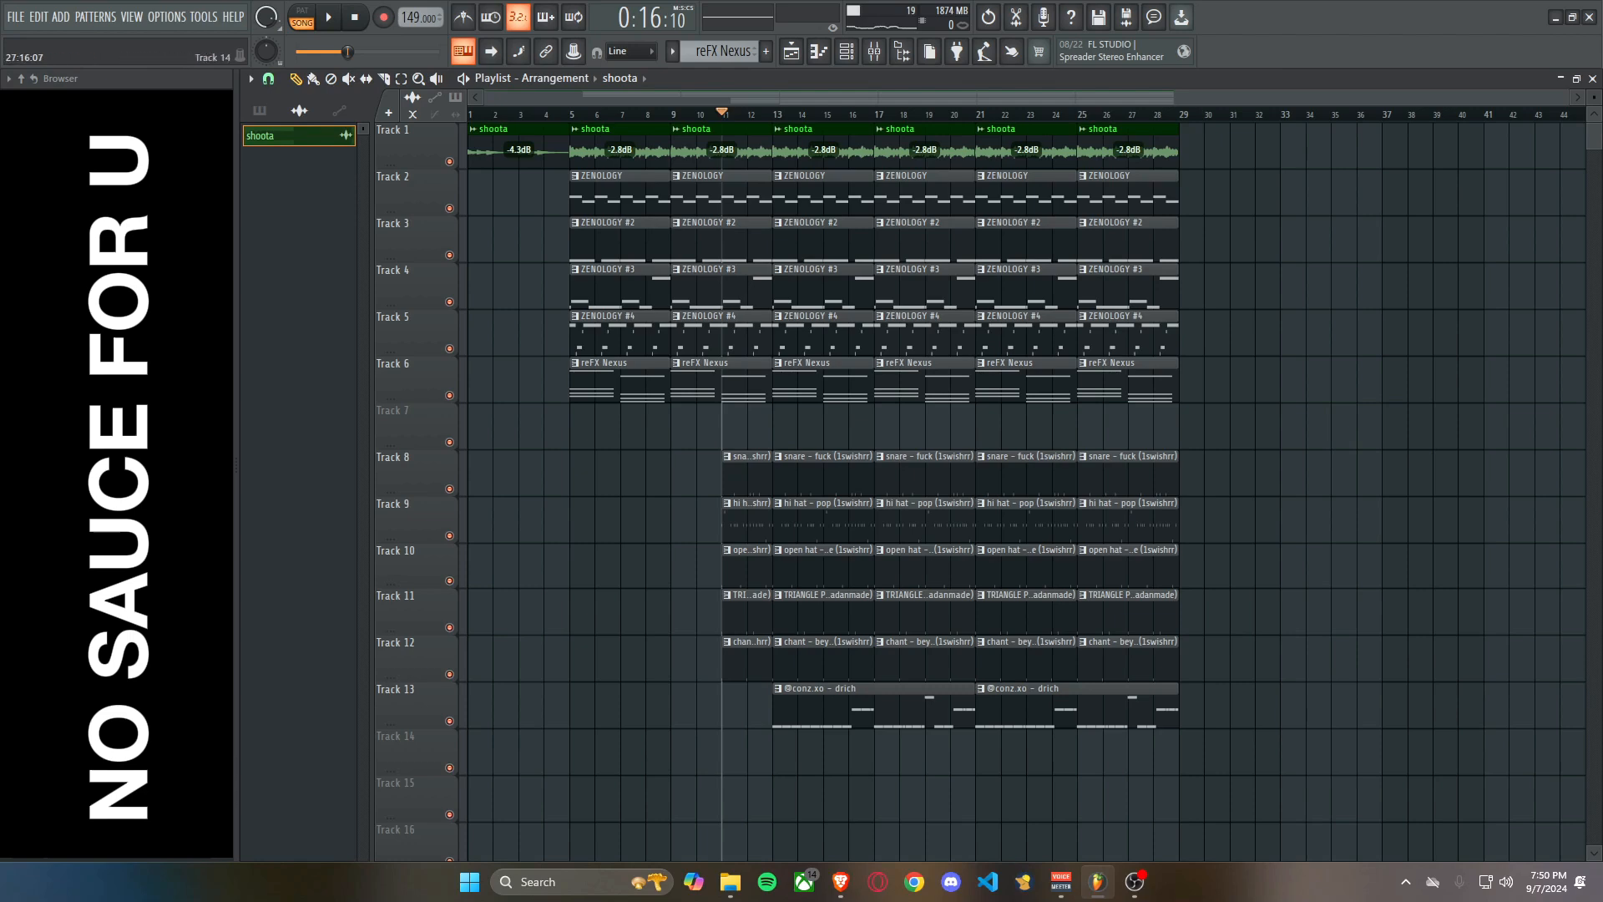
key(ctrl+z)
key(ctrl+z)
scroll(599, 380, up, 3)
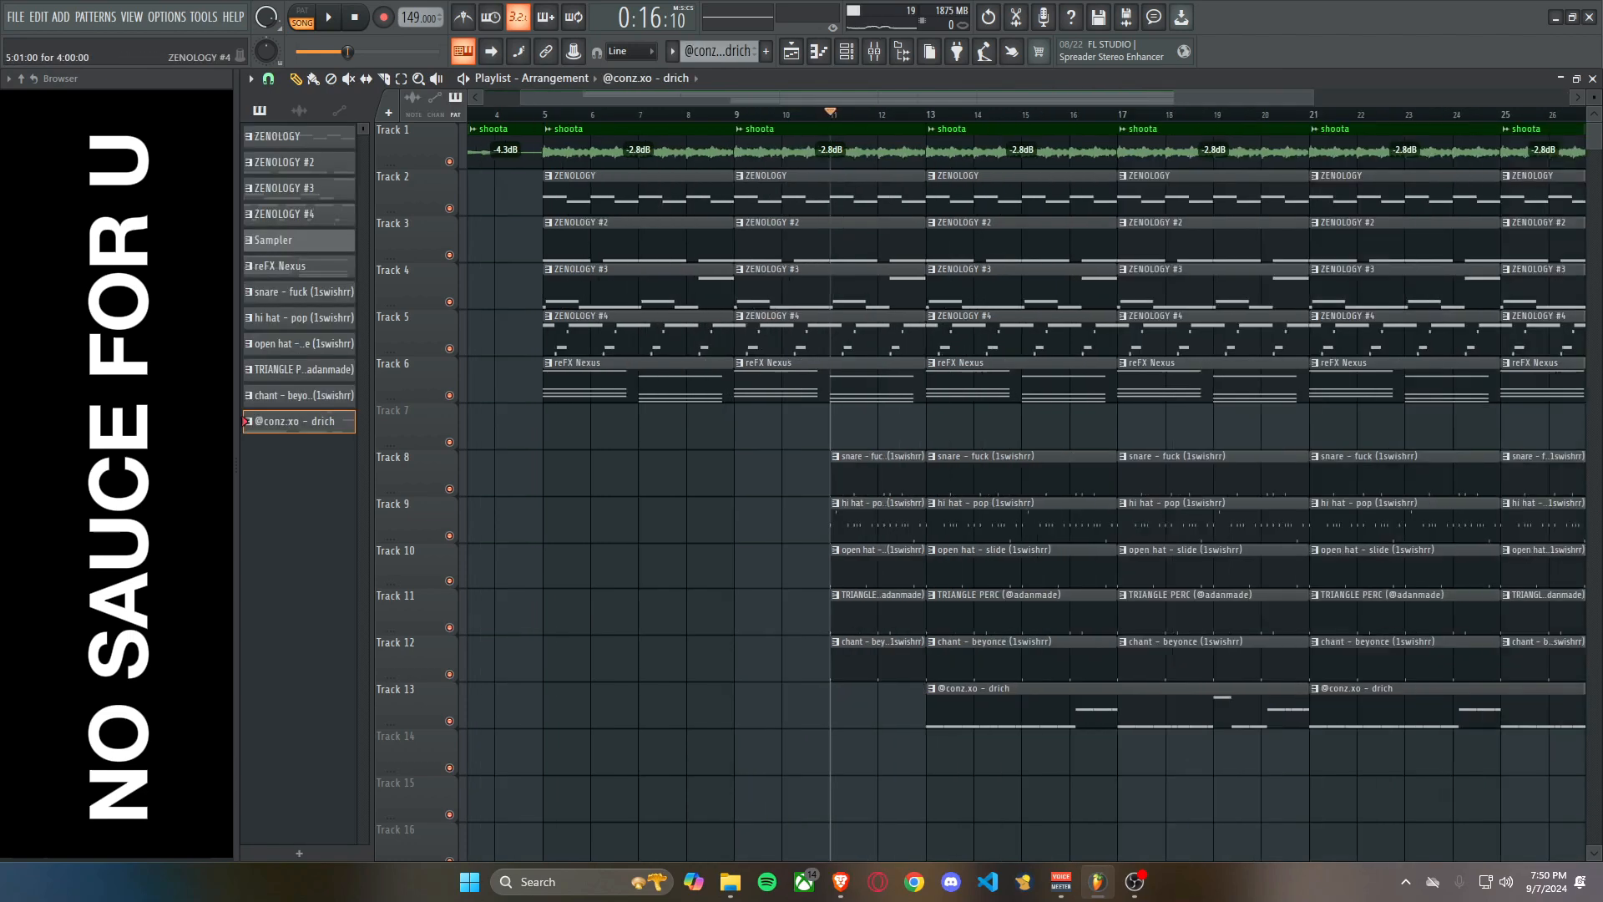
scroll(598, 380, down, 3)
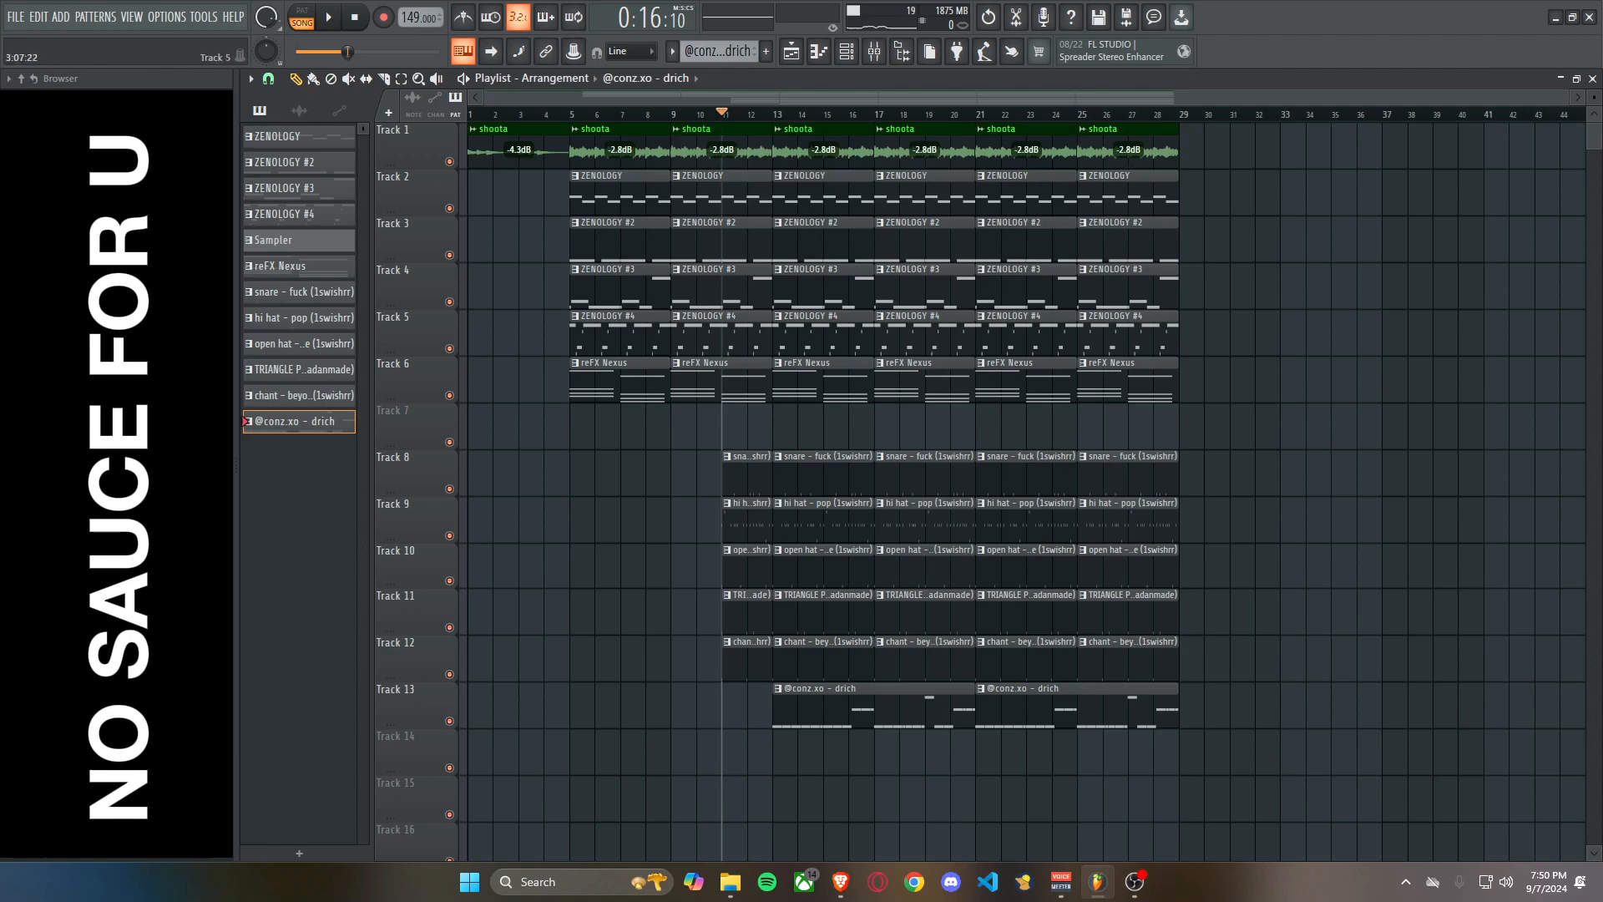
Play the arrangement from bar 5 with Track 4 soloed and listen to Track 3, restoring all tracks at the end.
scroll(530, 334, up, 4)
click(655, 114)
scroll(660, 333, down, 2)
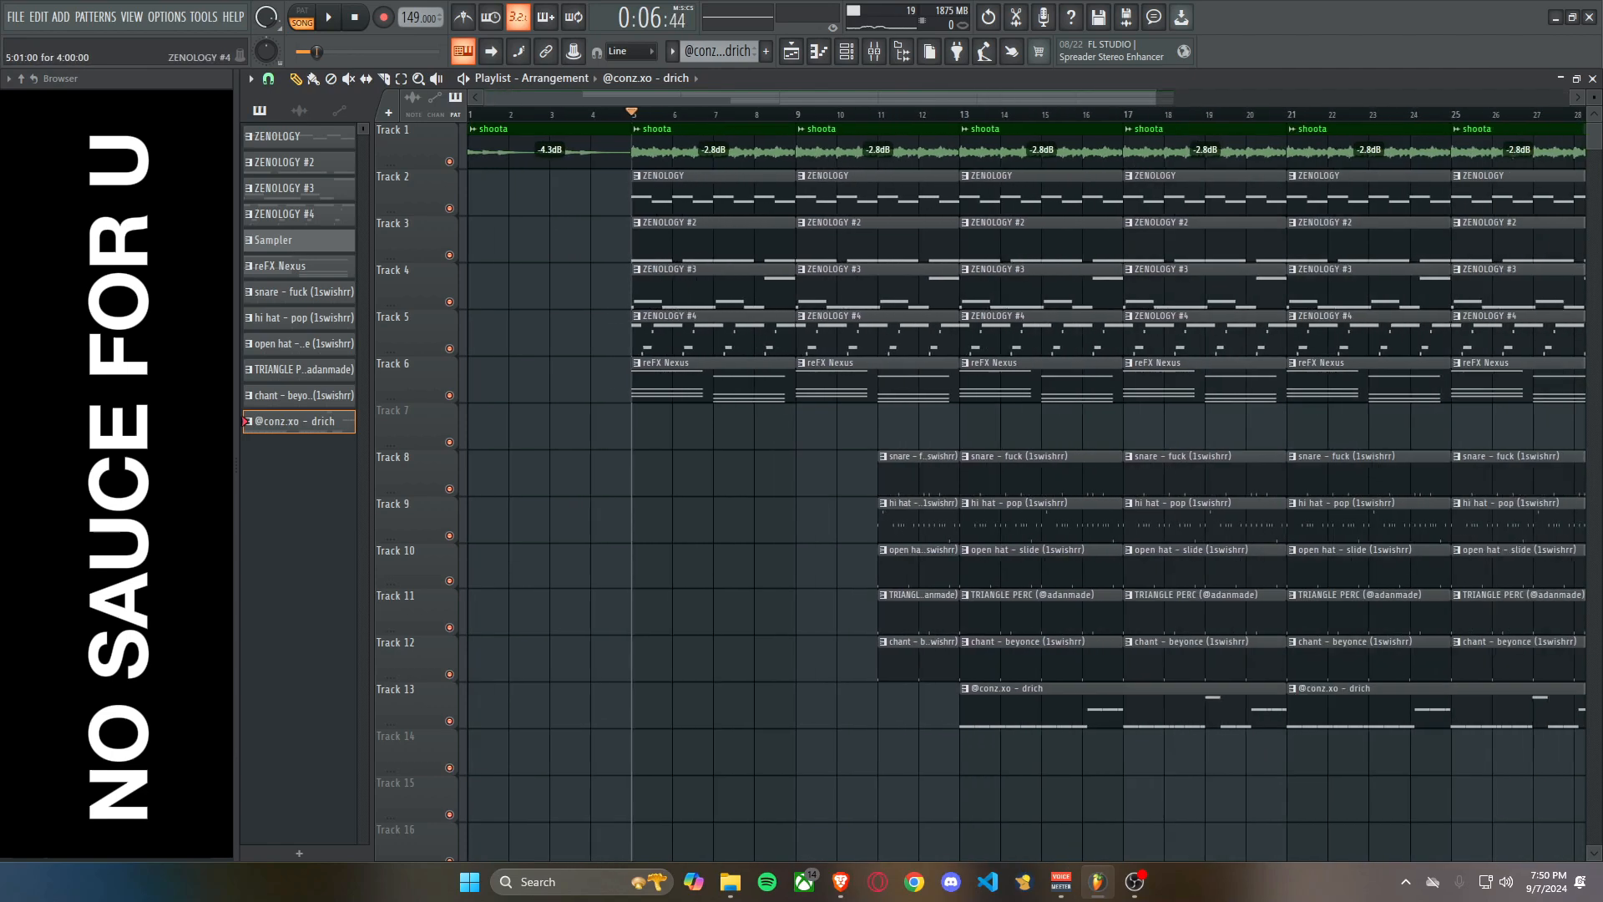
right_click(449, 301)
key(space)
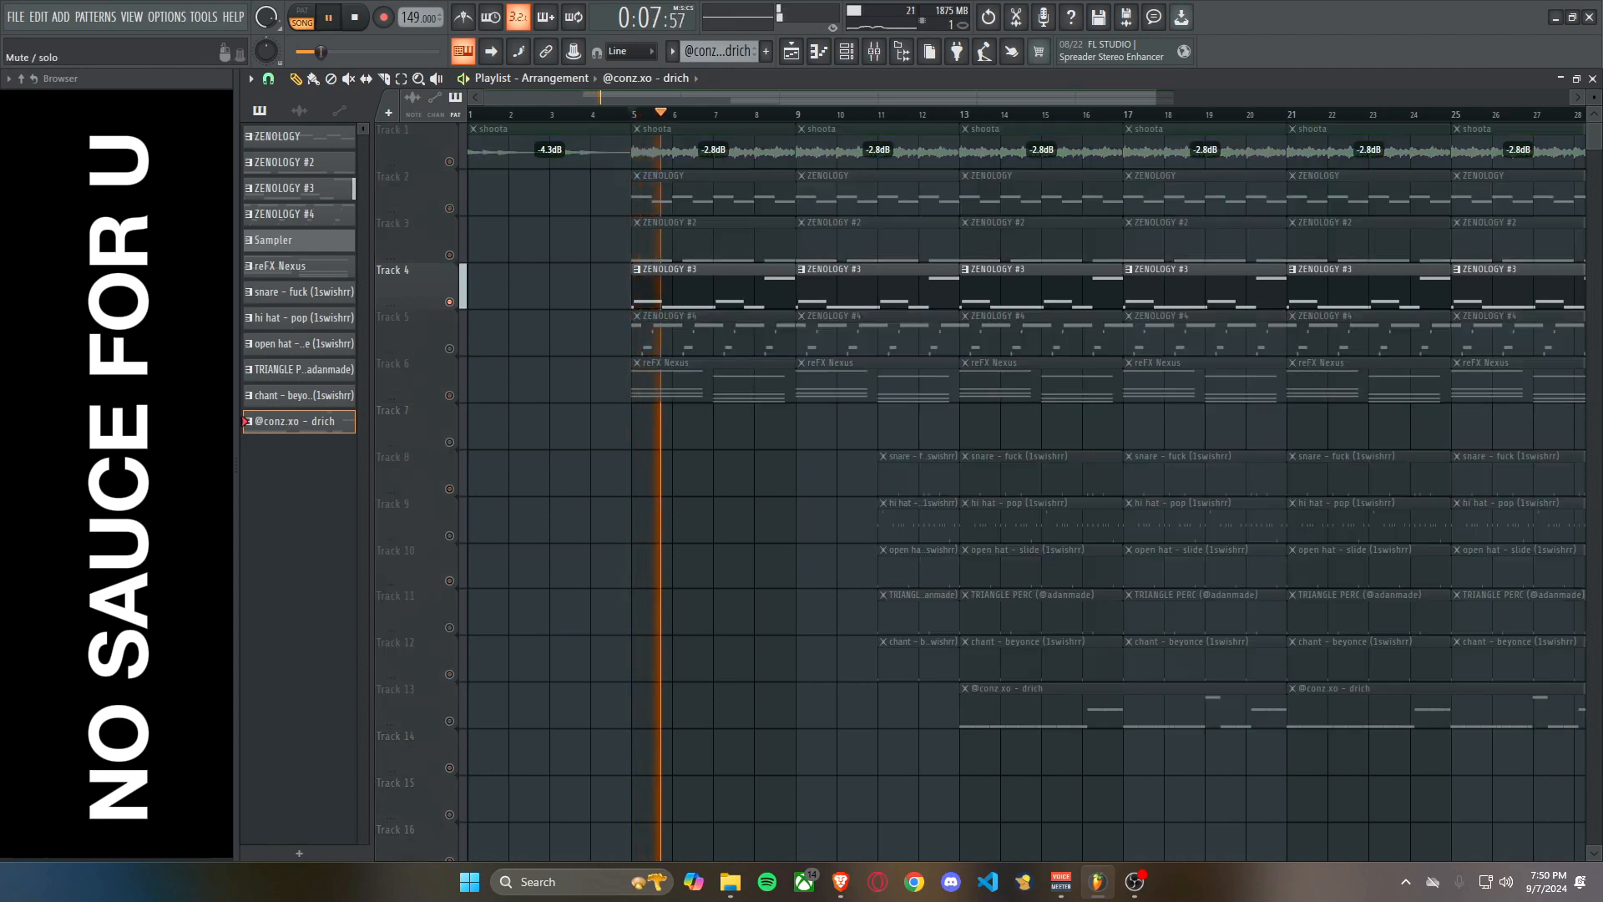
scroll(576, 275, down, 2)
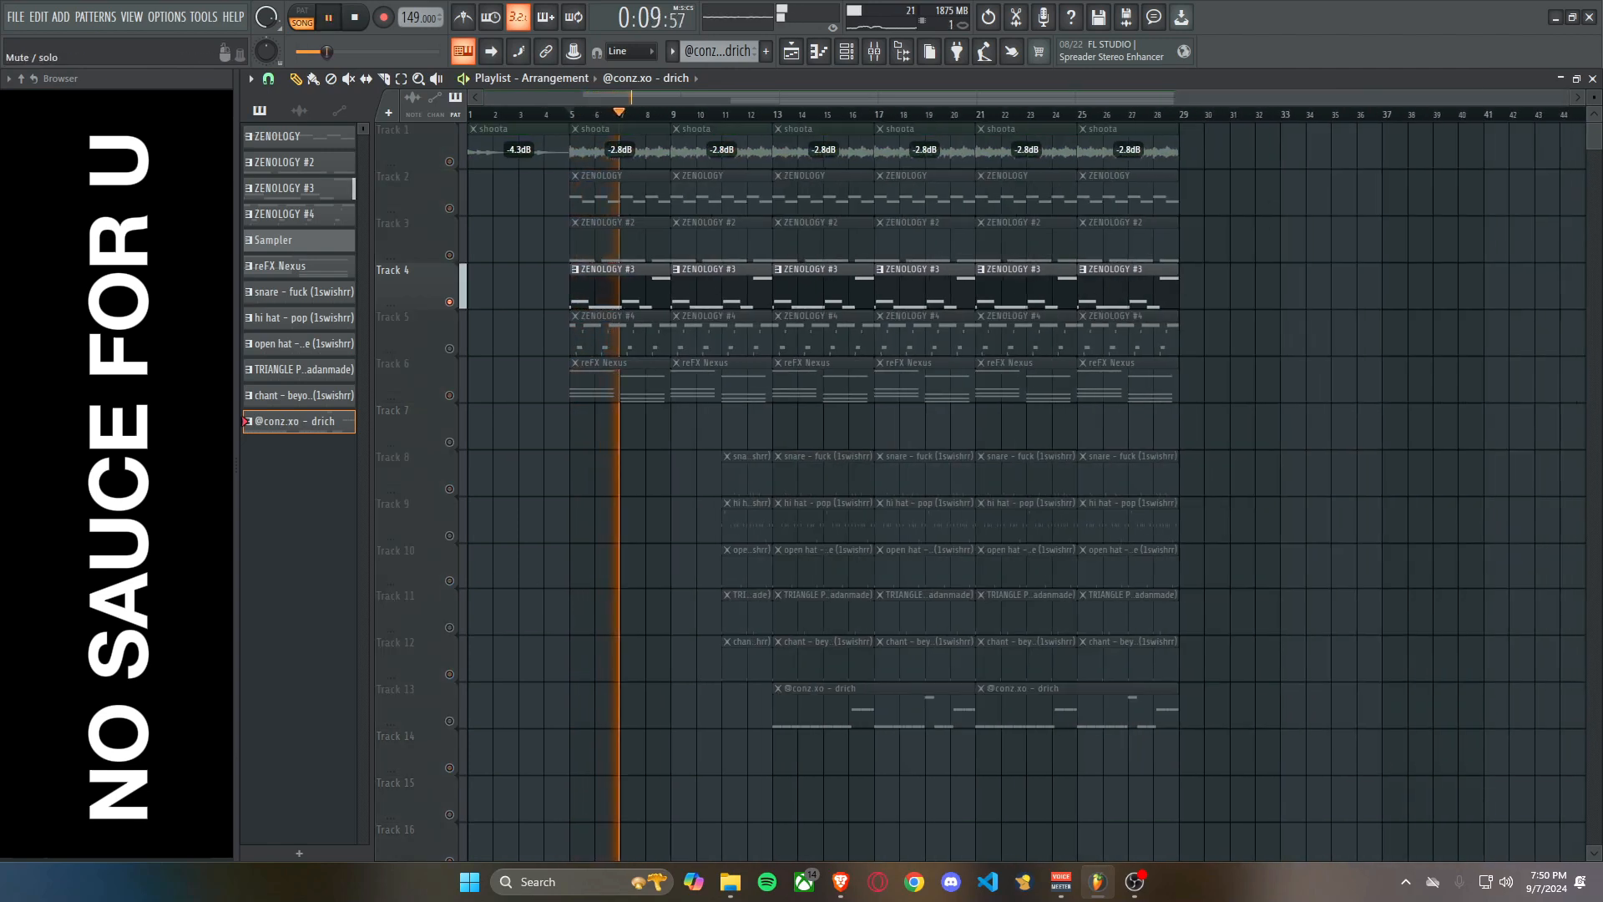
right_click(450, 255)
key(space)
key(space)
right_click(449, 255)
Try removing the ZENOLOGY #2 clips at bars 5 and 9 on Track 3 and undo the deletions.
right_click(626, 241)
right_click(709, 241)
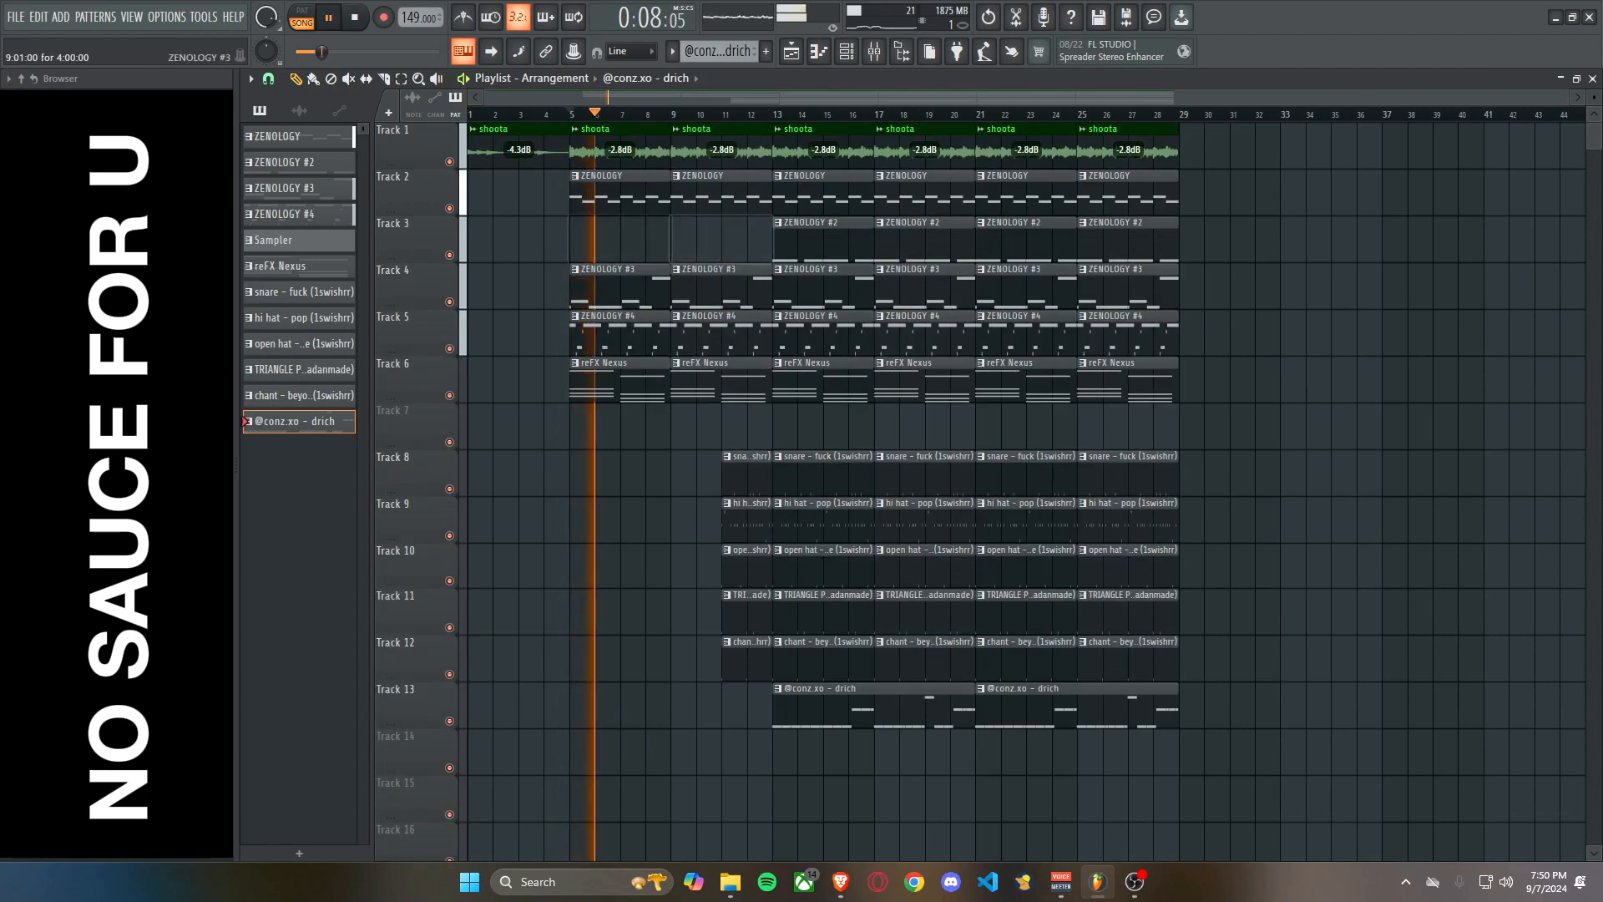
key(ctrl+z)
key(ctrl+z)
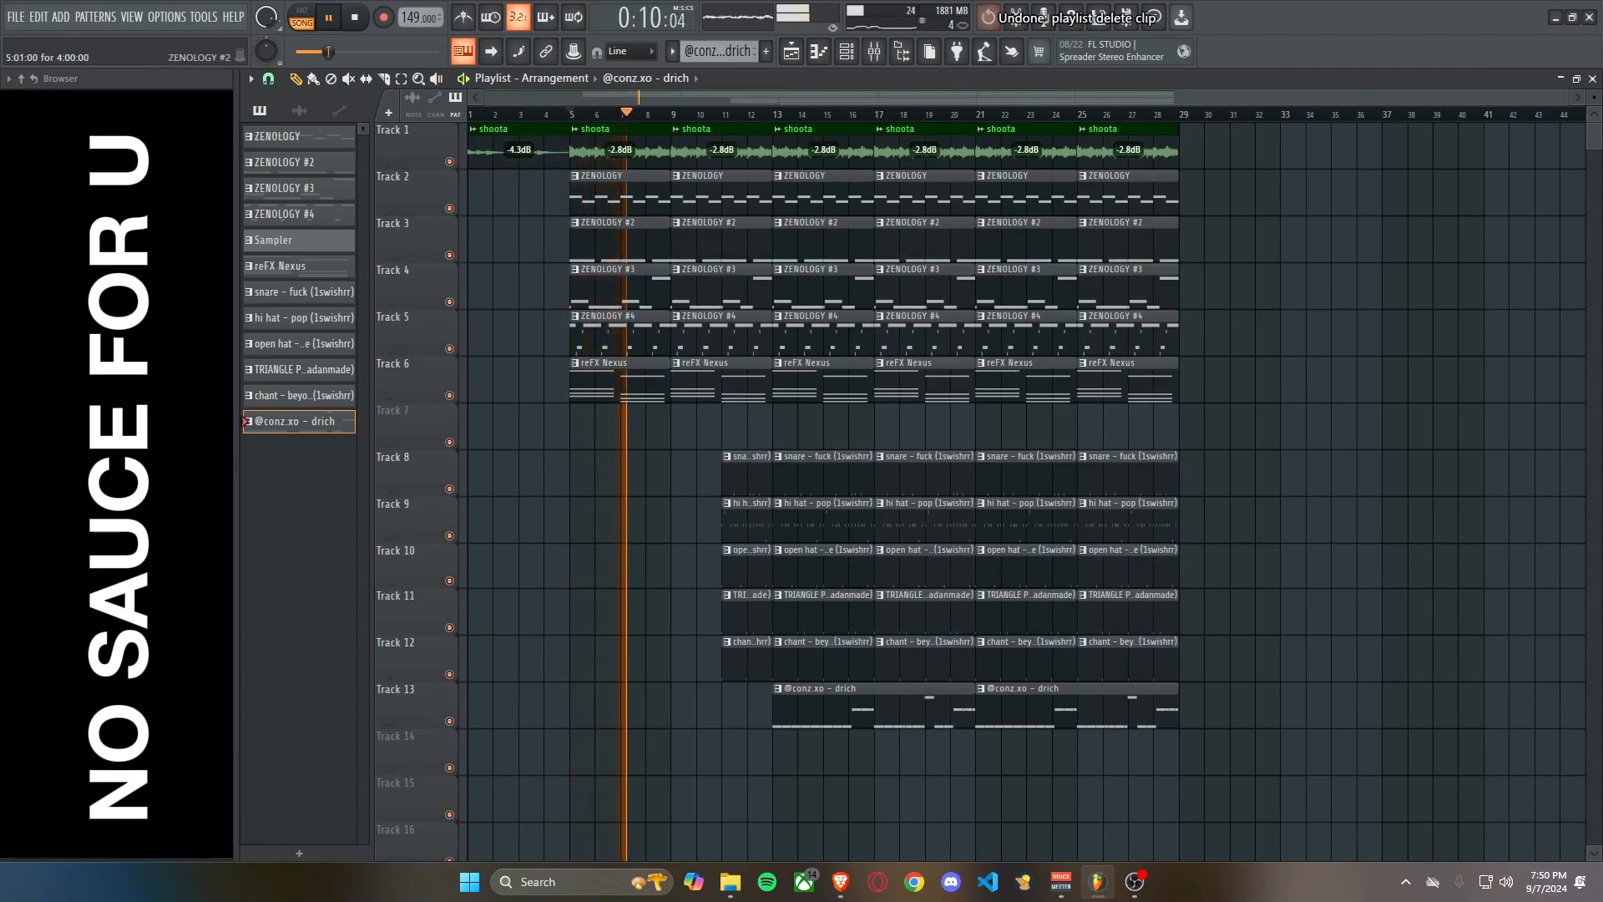
Delete the ZENOLOGY #4 clips at bars 5 and 9 on Track 5 and listen from bar 5.
key(space)
key(space)
right_click(622, 334)
right_click(718, 334)
key(space)
key(space)
key(space)
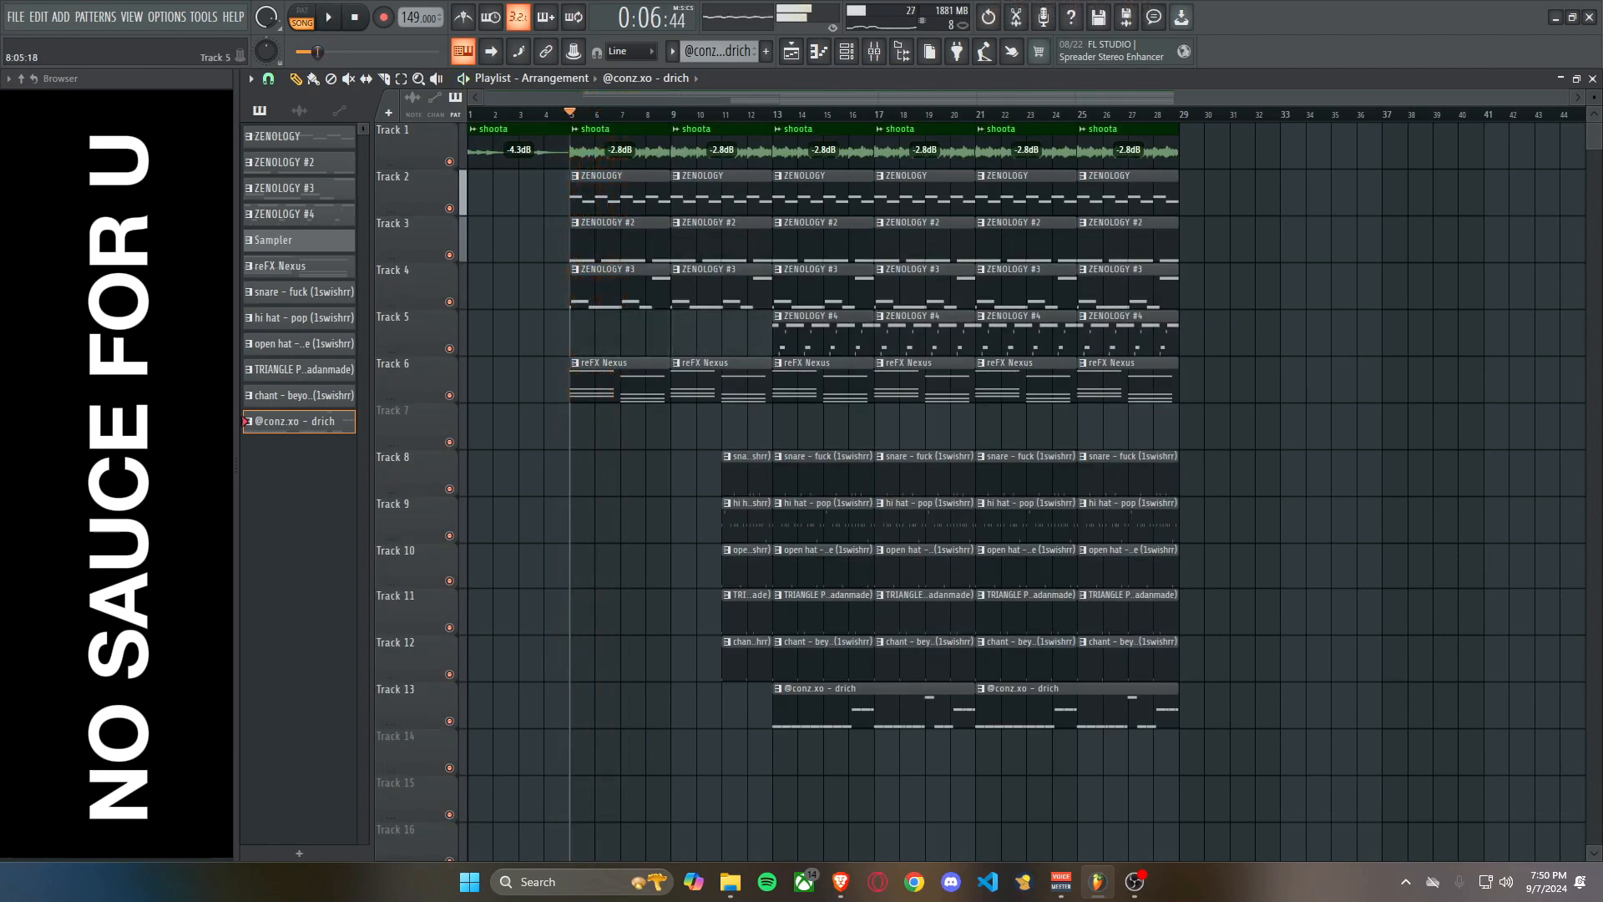
Listen to Track 5 soloed from bar 13 and try deleting its ZENOLOGY #4 clips at bars 13 and 17.
scroll(781, 380, up, 2)
drag(924, 336, 1010, 334)
right_click(450, 348)
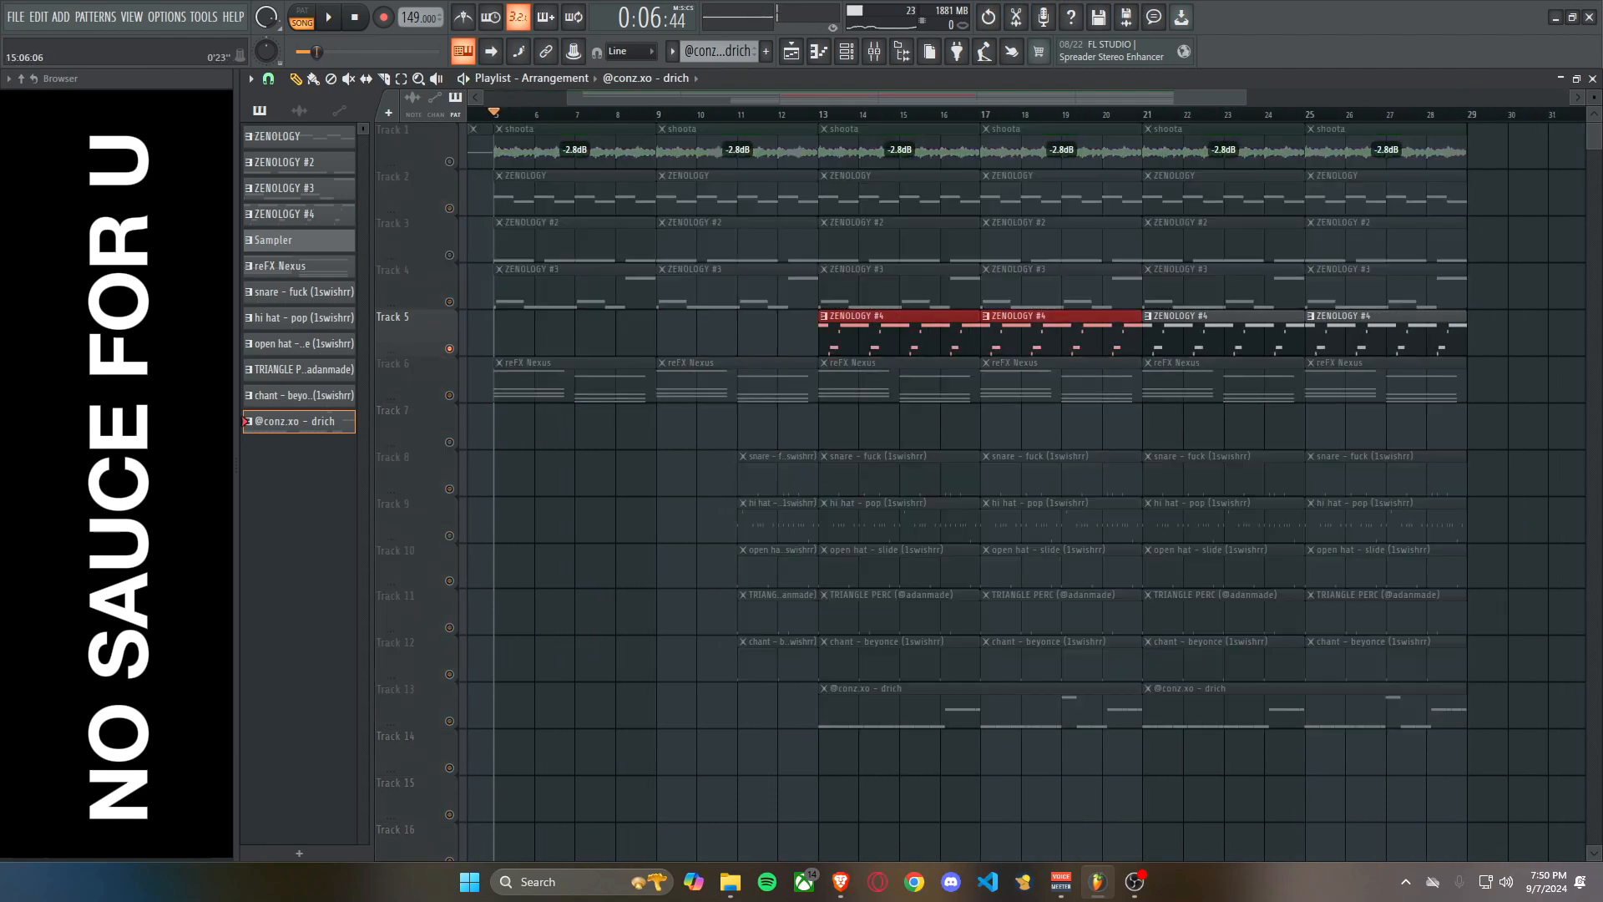
click(822, 115)
key(space)
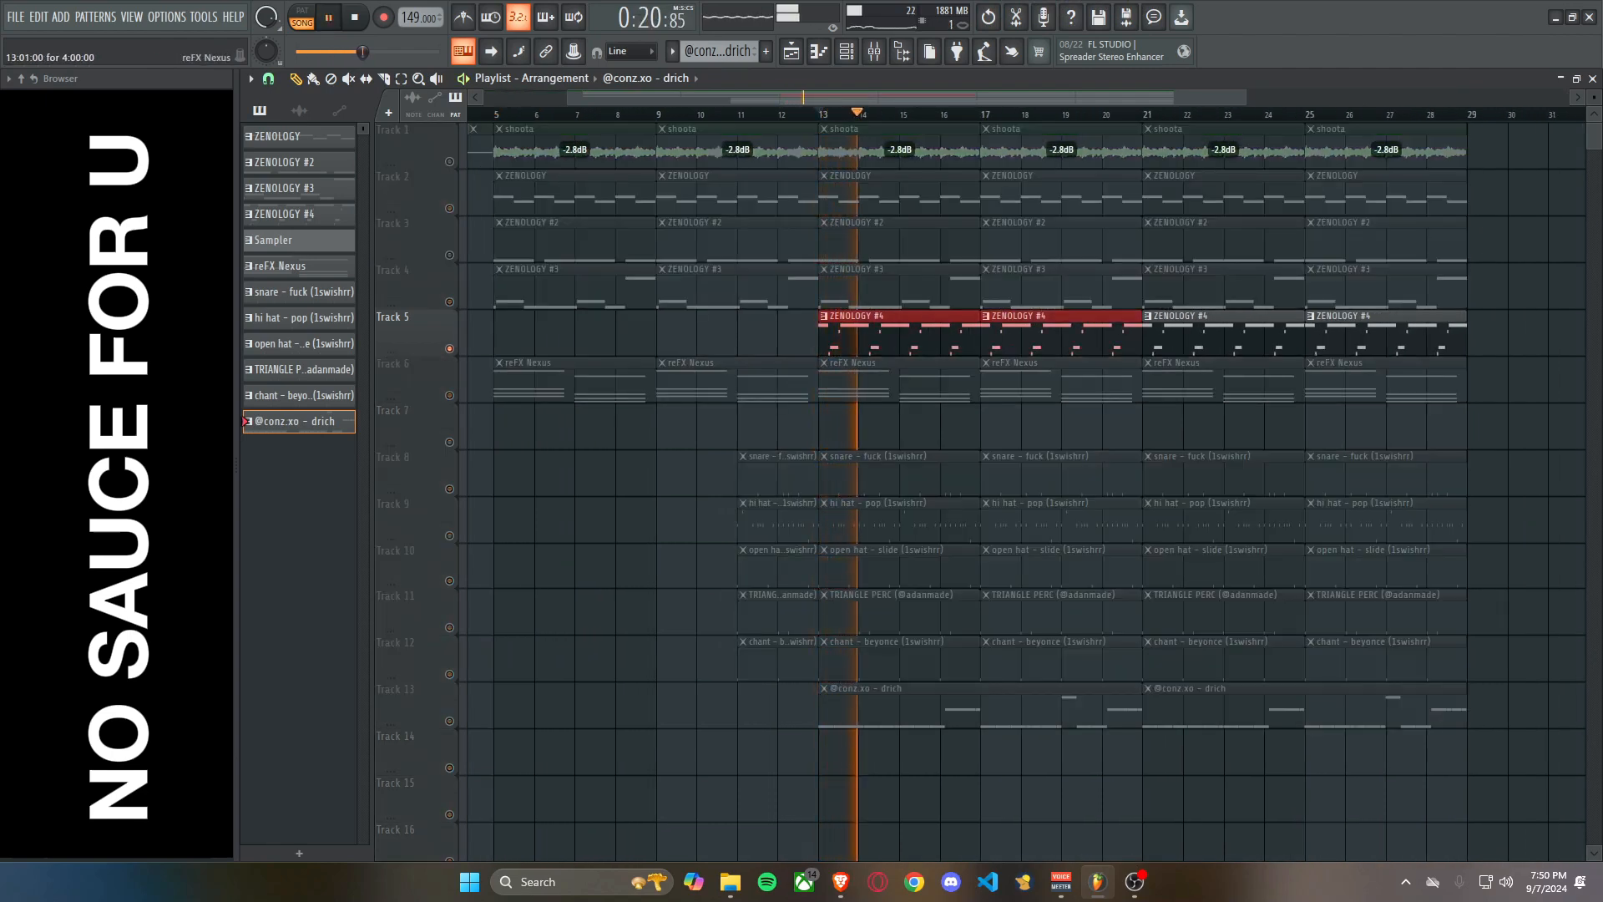
scroll(1002, 485, down, 2)
key(space)
key(Delete)
key(ctrl+z)
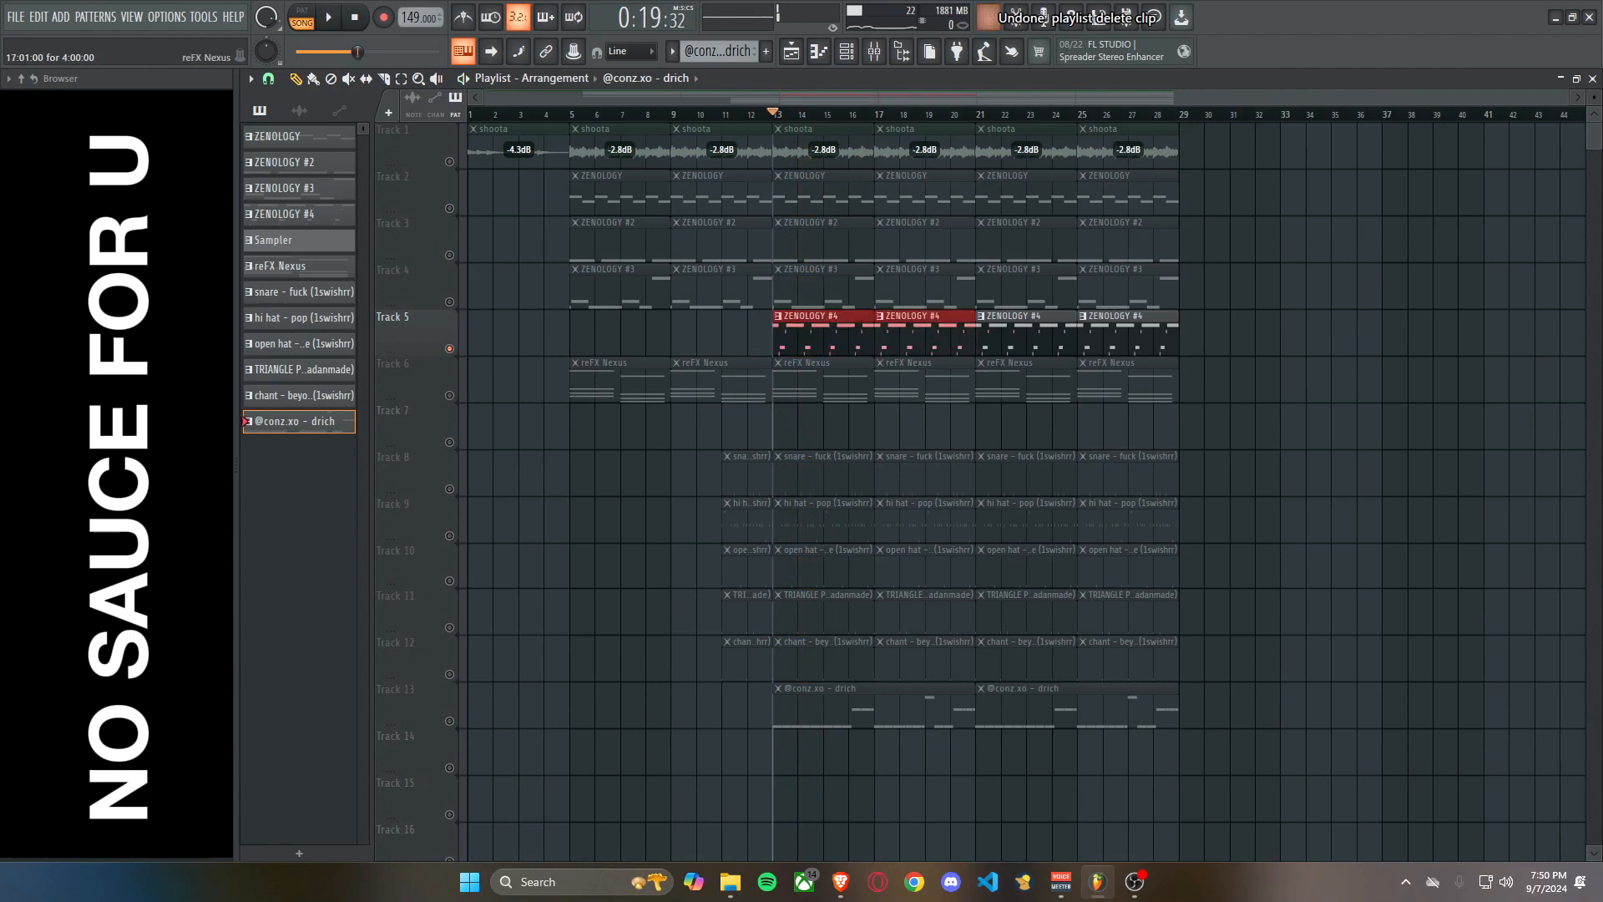
Unsolo Track 5 and play the full arrangement from bar 13.
right_click(450, 348)
right_click(449, 348)
right_click(449, 348)
key(space)
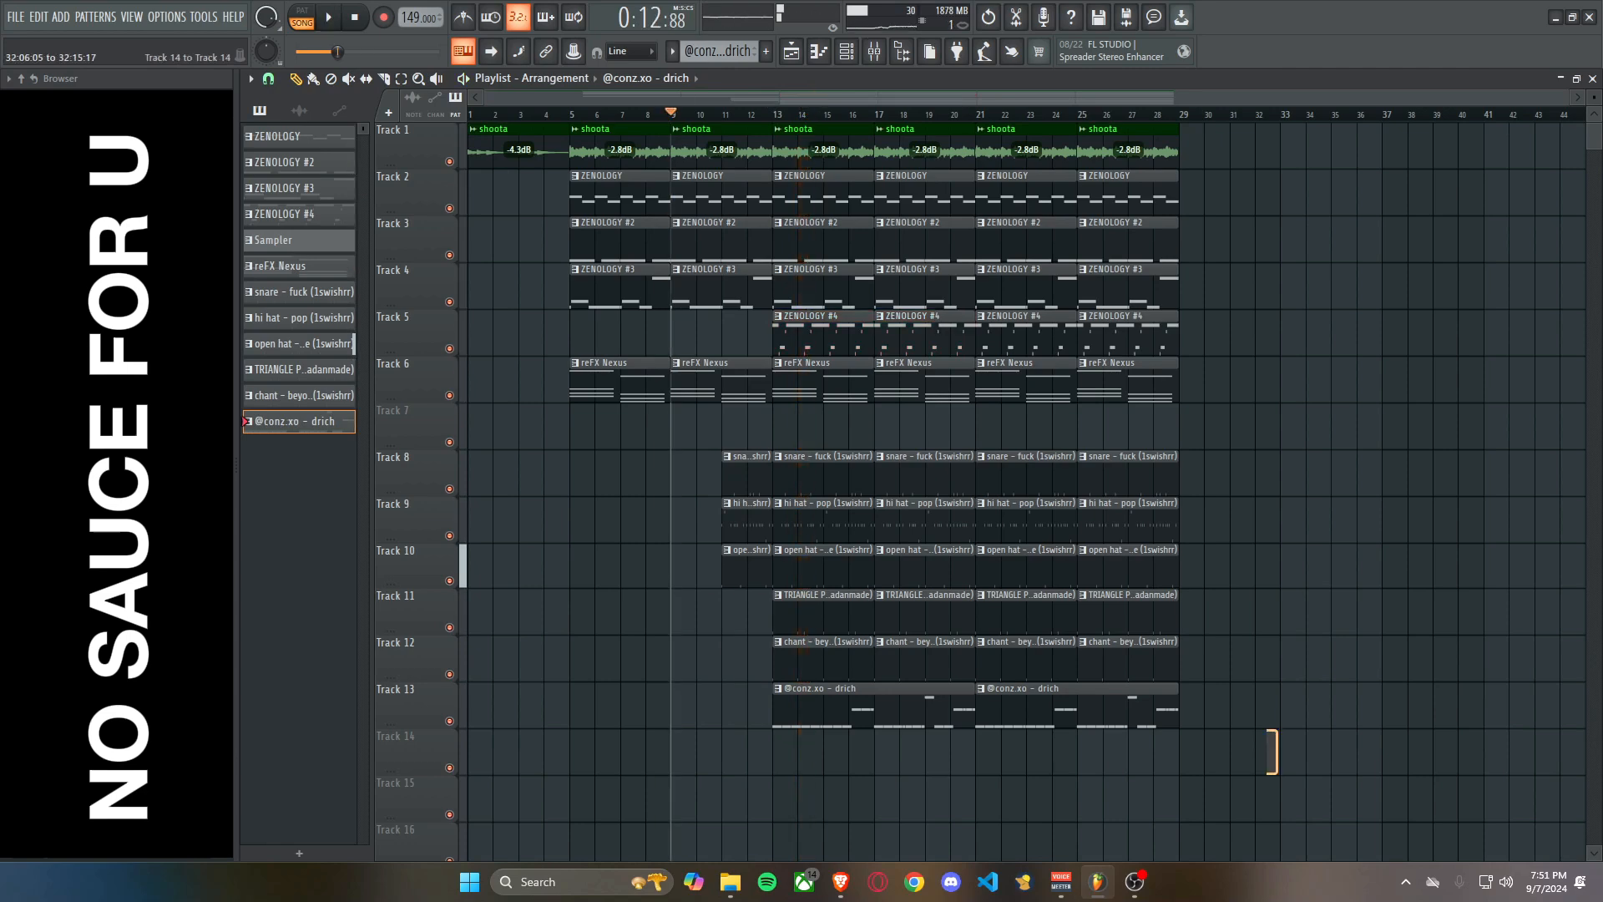
Duplicate the Track 1 to 6 clips of bars 13 to 28 into bars 29 to 44.
drag(1272, 774, 784, 123)
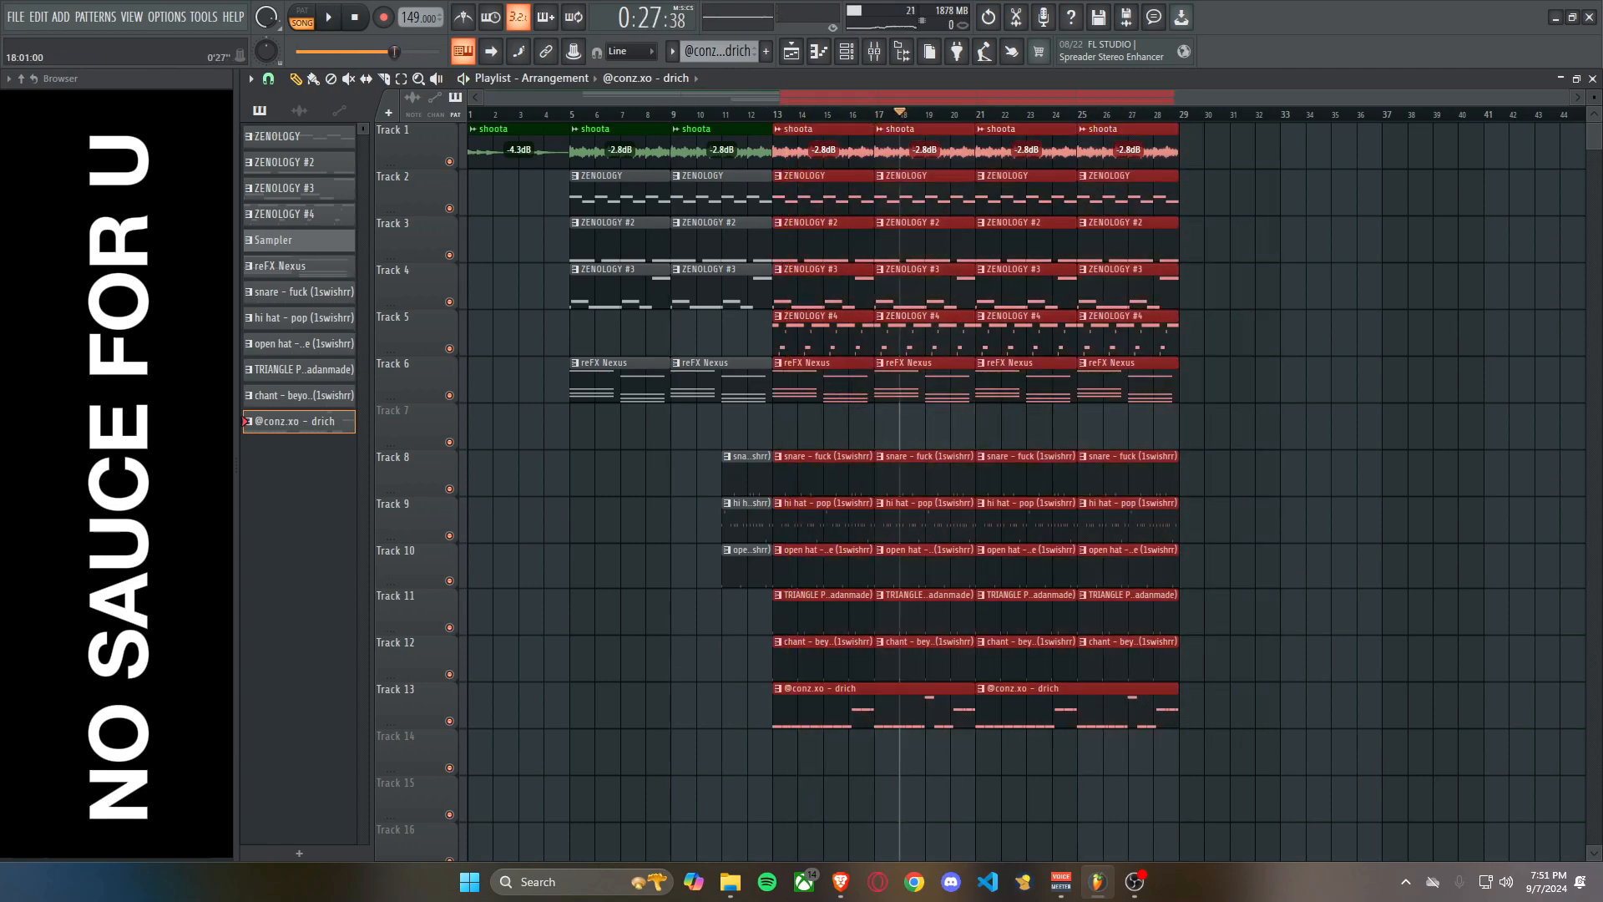
drag(900, 114, 926, 113)
click(1343, 473)
right_click(1343, 473)
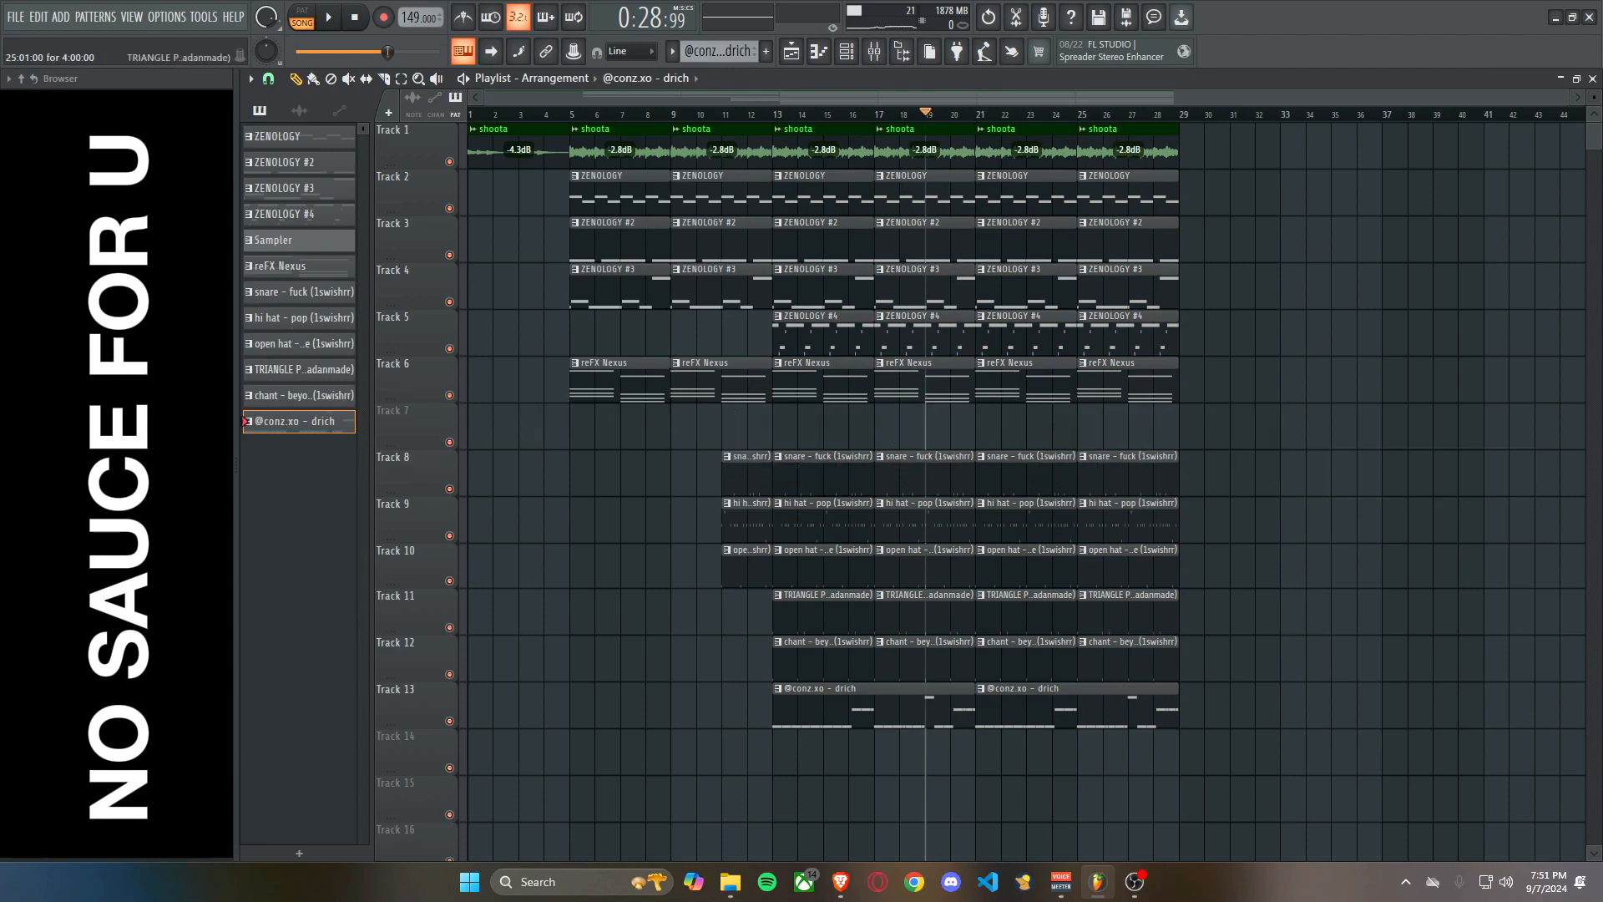
drag(1196, 449, 823, 123)
key(ctrl+b)
scroll(1077, 288, down, 1)
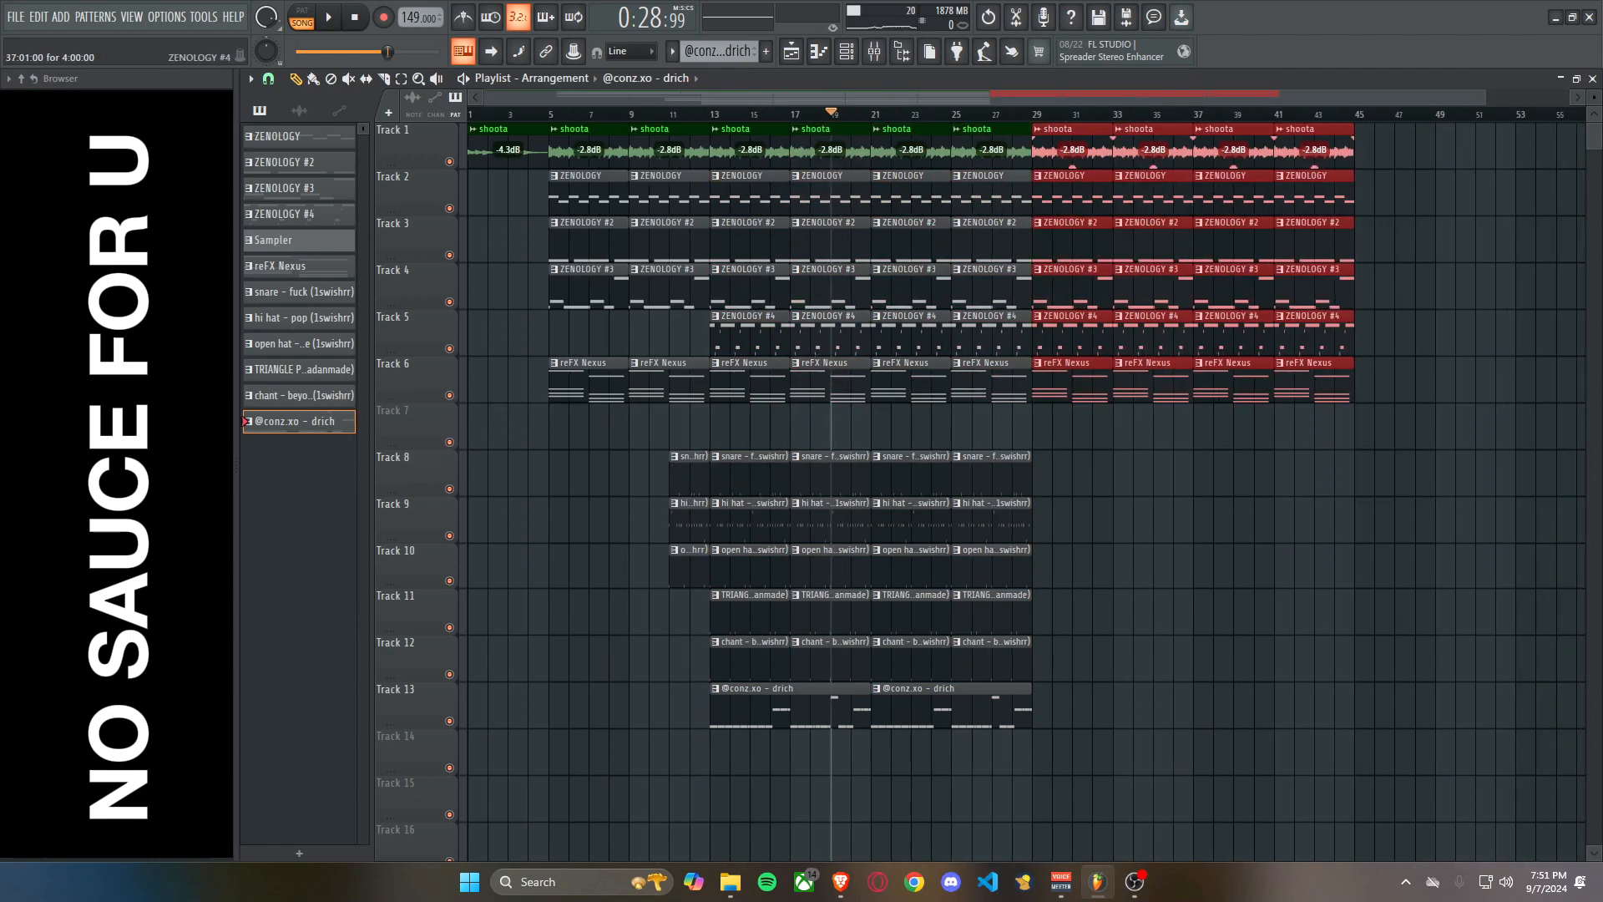
Delete the ZENOLOGY #4 and reFX Nexus clips at bars 29 and 33 on Tracks 5 and 6.
scroll(1077, 288, up, 3)
click(836, 472)
right_click(868, 472)
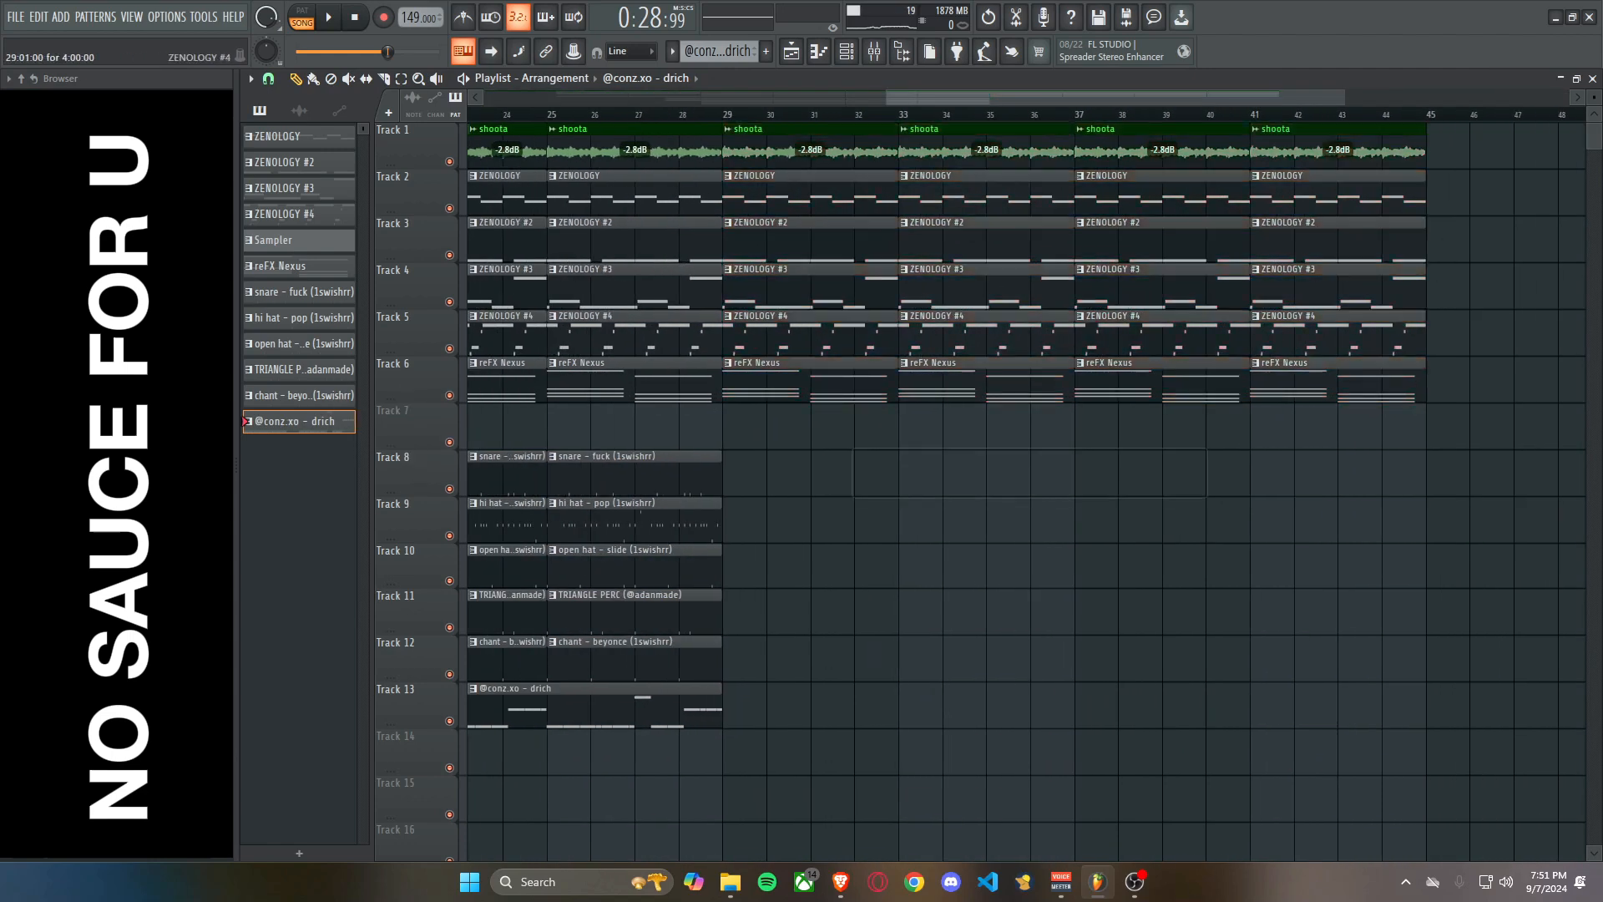
right_click(922, 336)
right_click(874, 336)
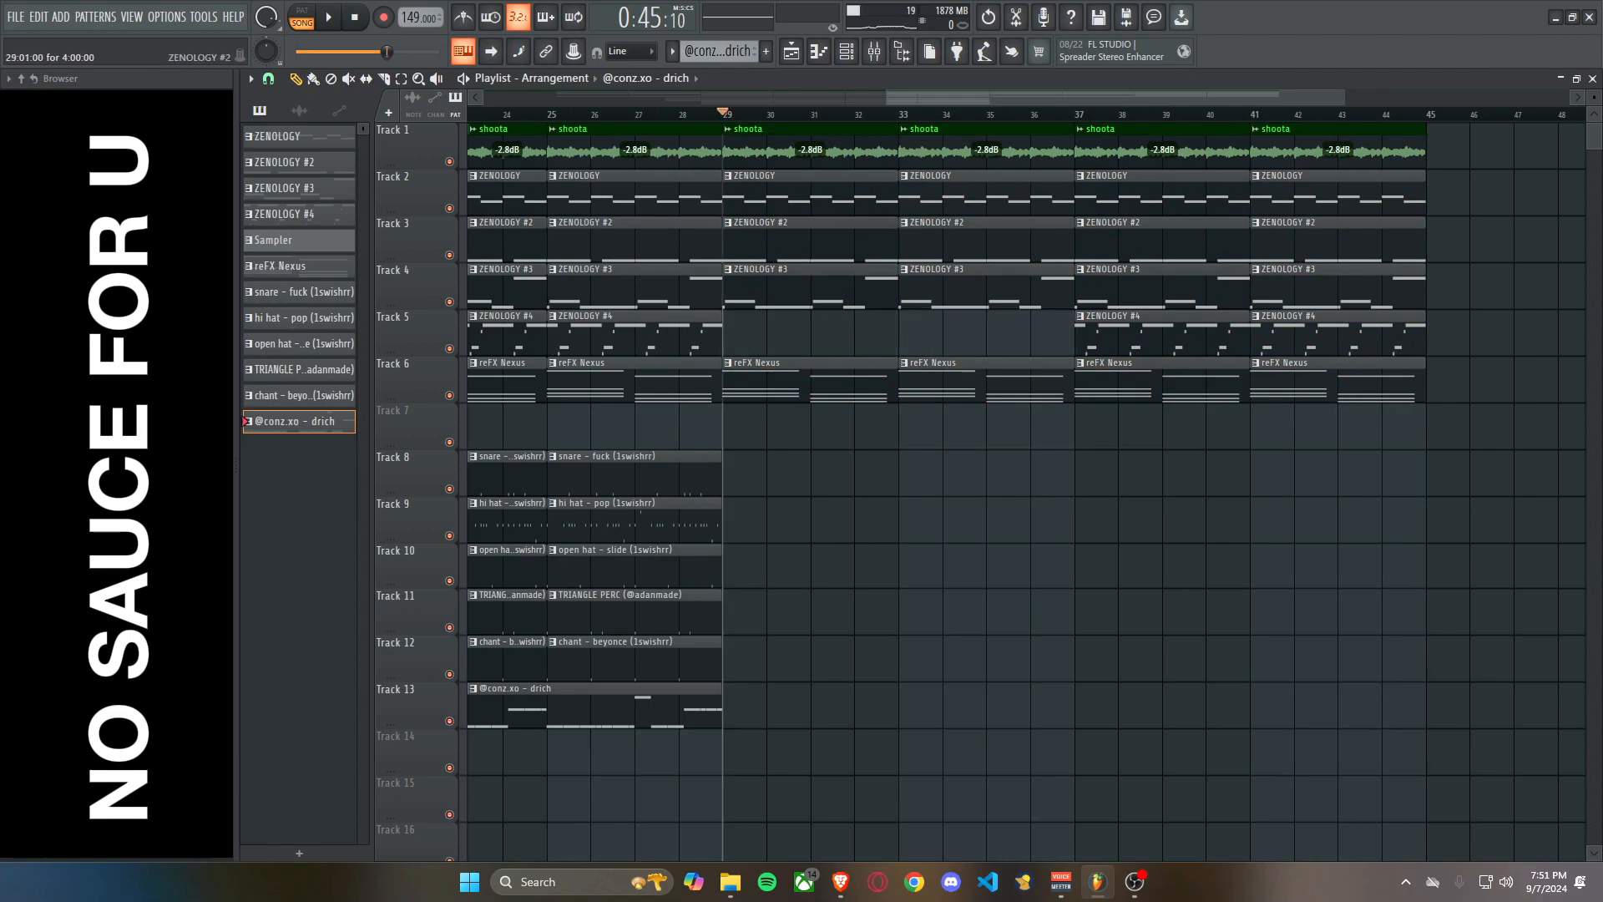
right_click(835, 382)
right_click(943, 382)
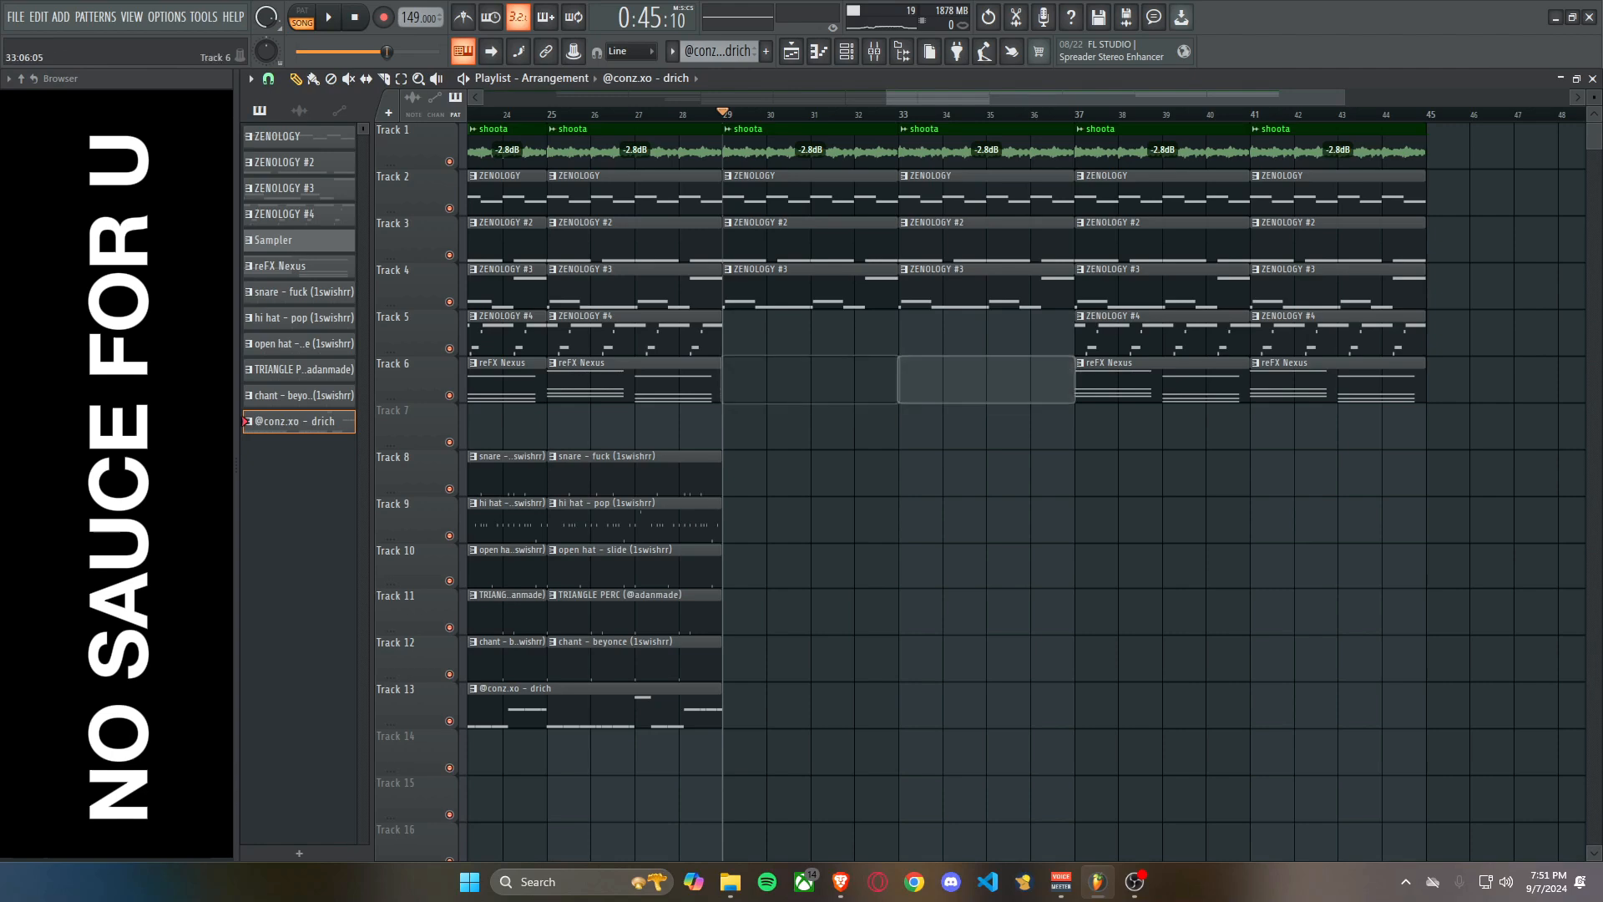
Duplicate the Track 8 to 13 clips of bars 13 to 28 after bar 28, trim the first copies to start at bar 31, and clear the selection.
scroll(1086, 468, down, 4)
drag(933, 668, 647, 411)
key(ctrl+b)
scroll(858, 522, down, 1)
key(space)
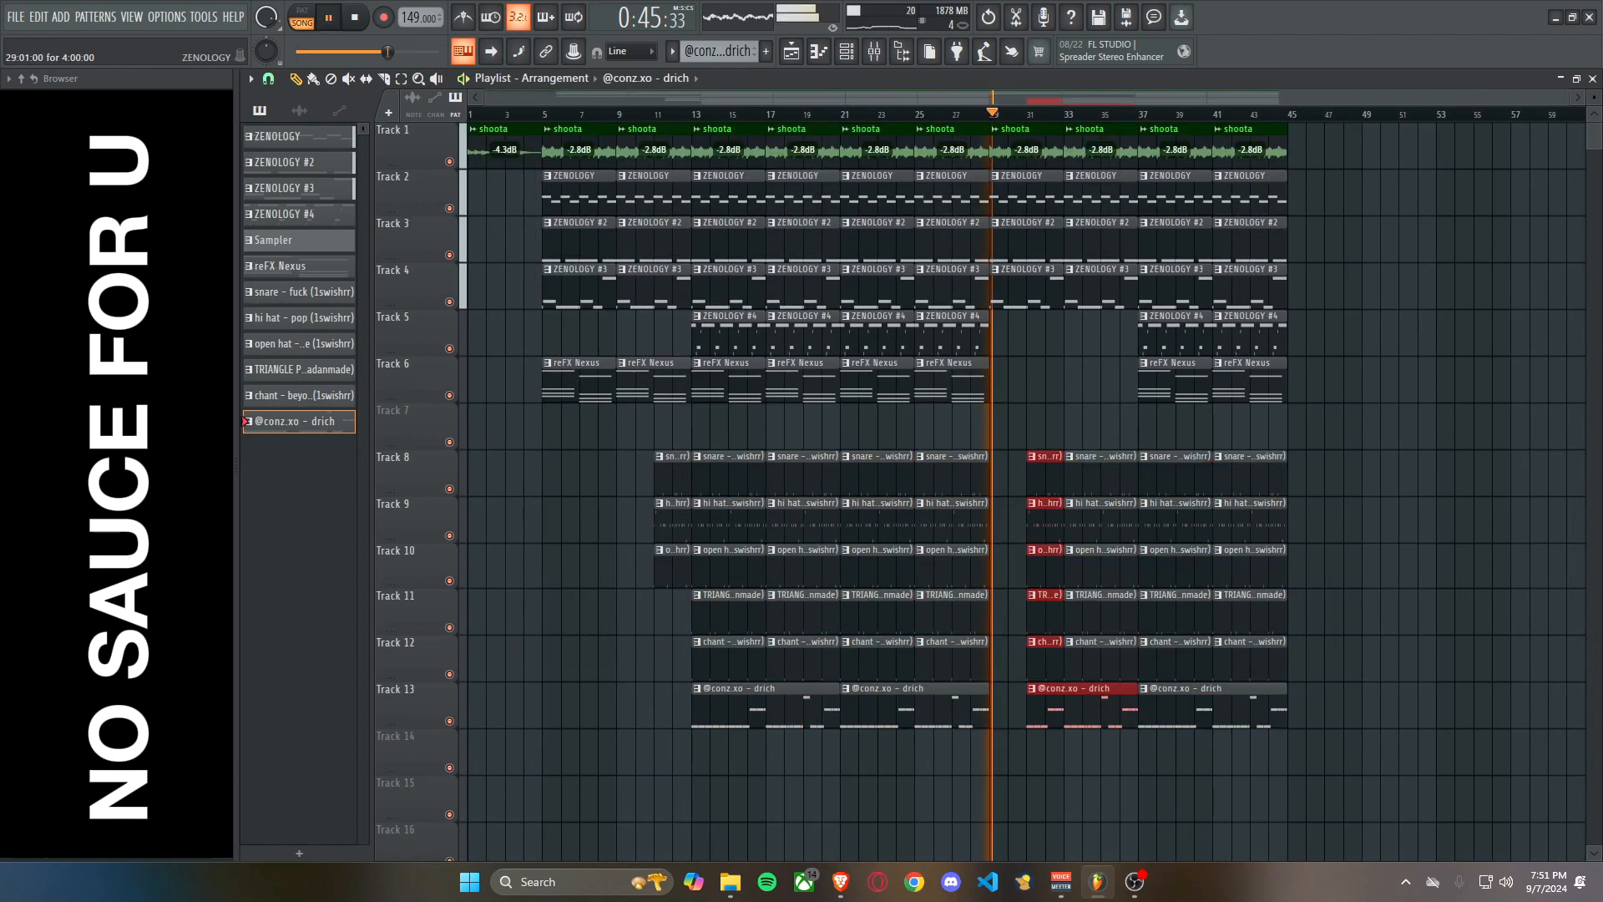
click(1038, 380)
right_click(1043, 381)
Delete the ZENOLOGY #4 and reFX Nexus clips at bars 37 and 41 on Tracks 5 and 6.
scroll(1119, 381, up, 3)
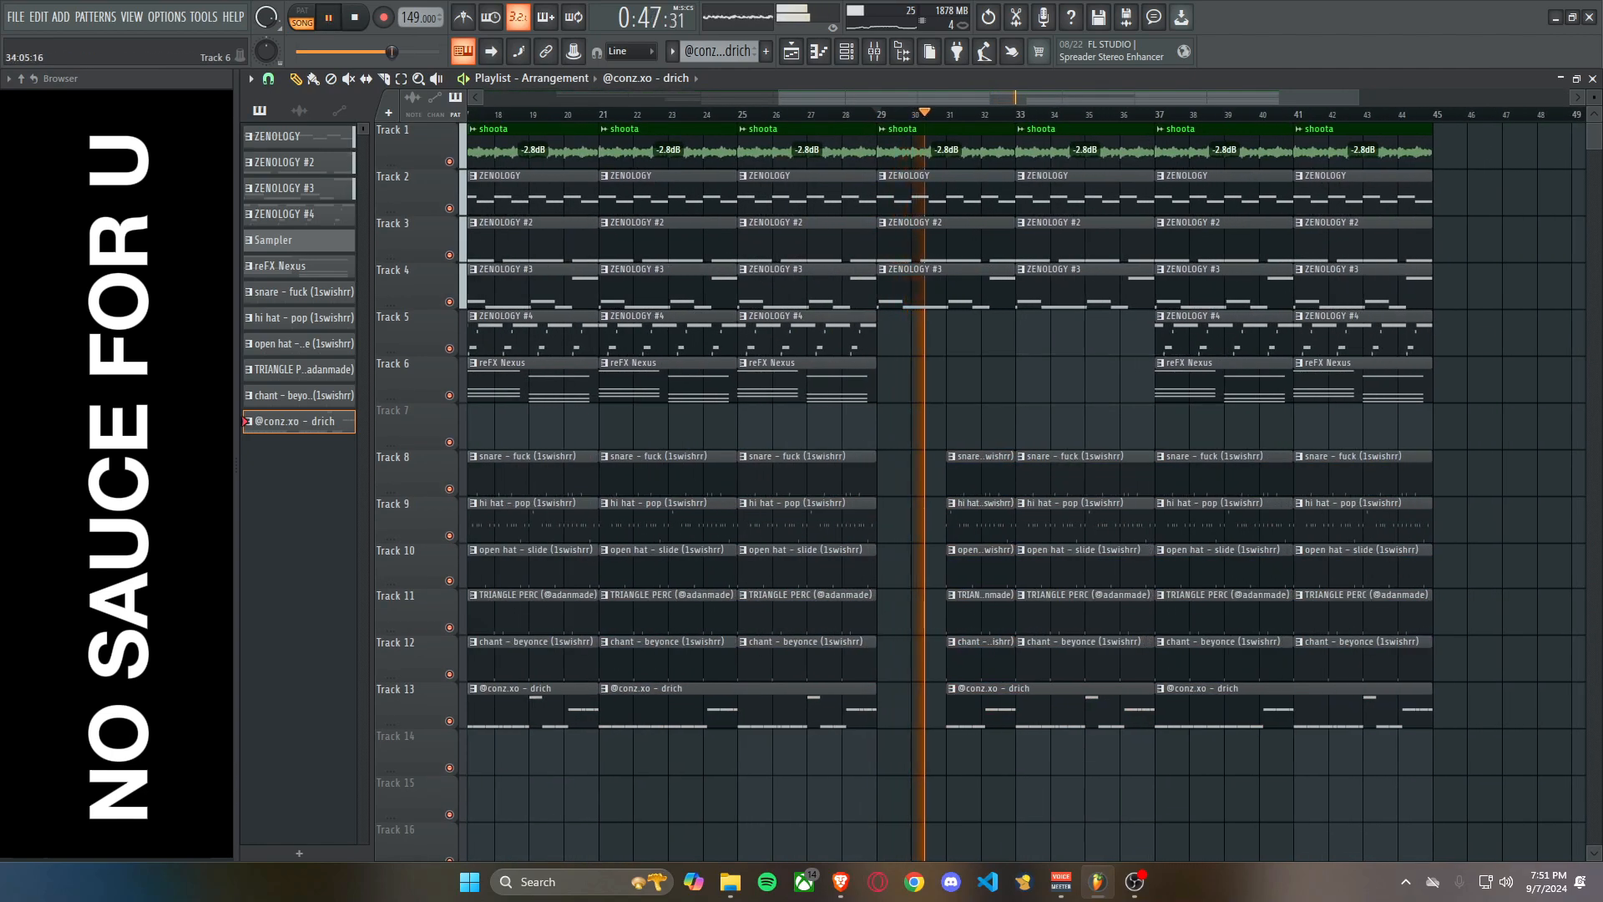
right_click(1211, 381)
right_click(1236, 336)
right_click(1328, 336)
right_click(1336, 381)
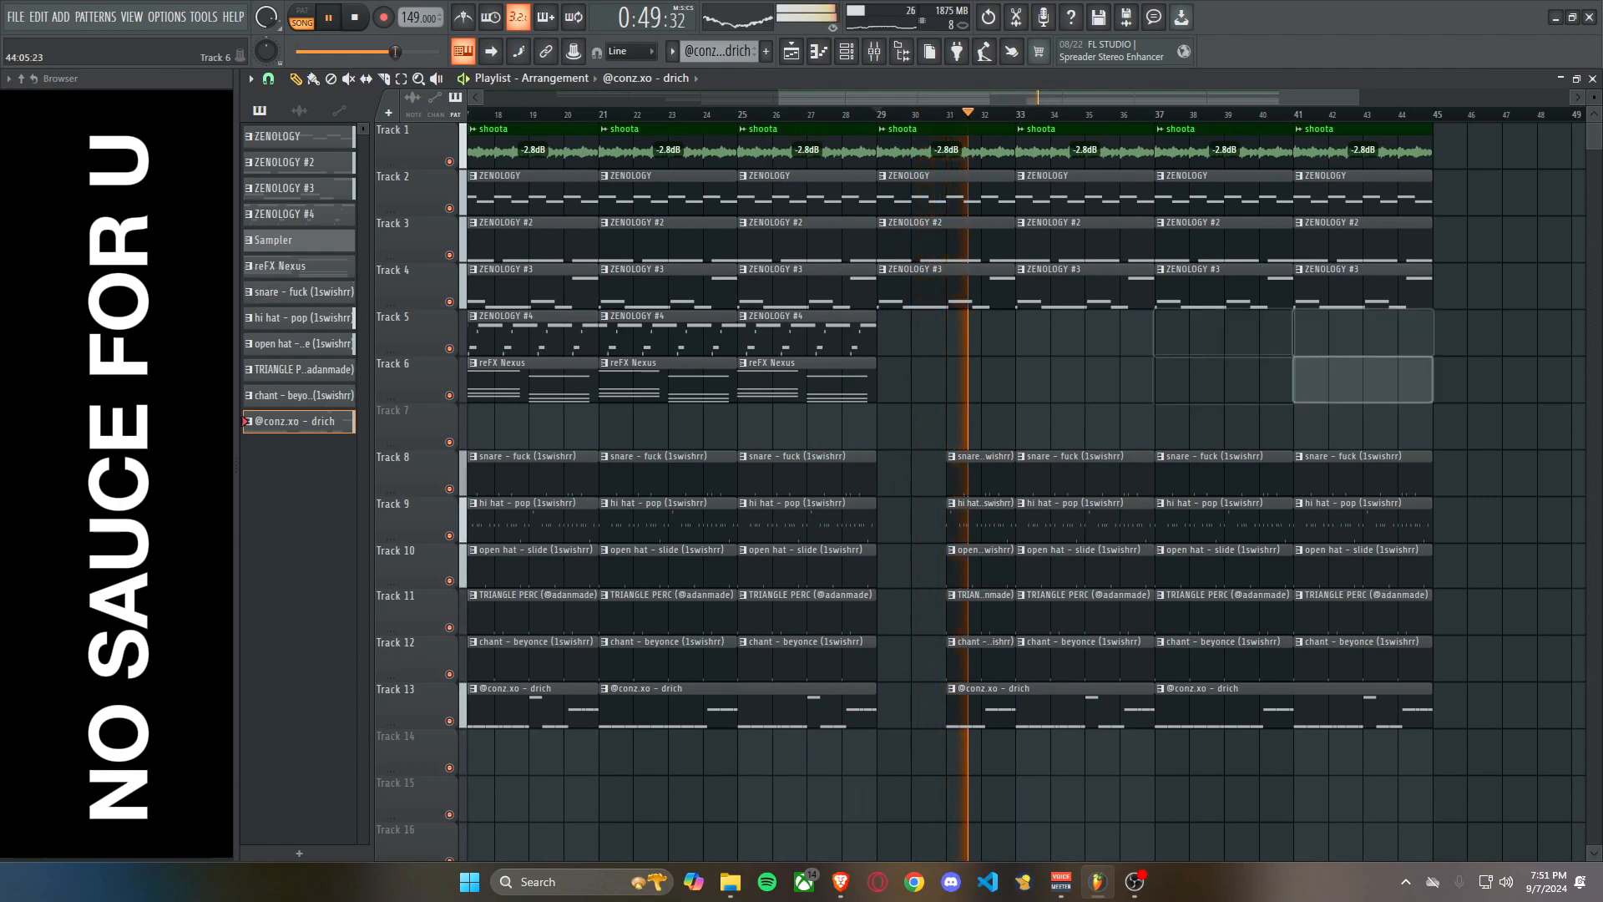
scroll(1077, 501, down, 2)
scroll(1060, 513, up, 3)
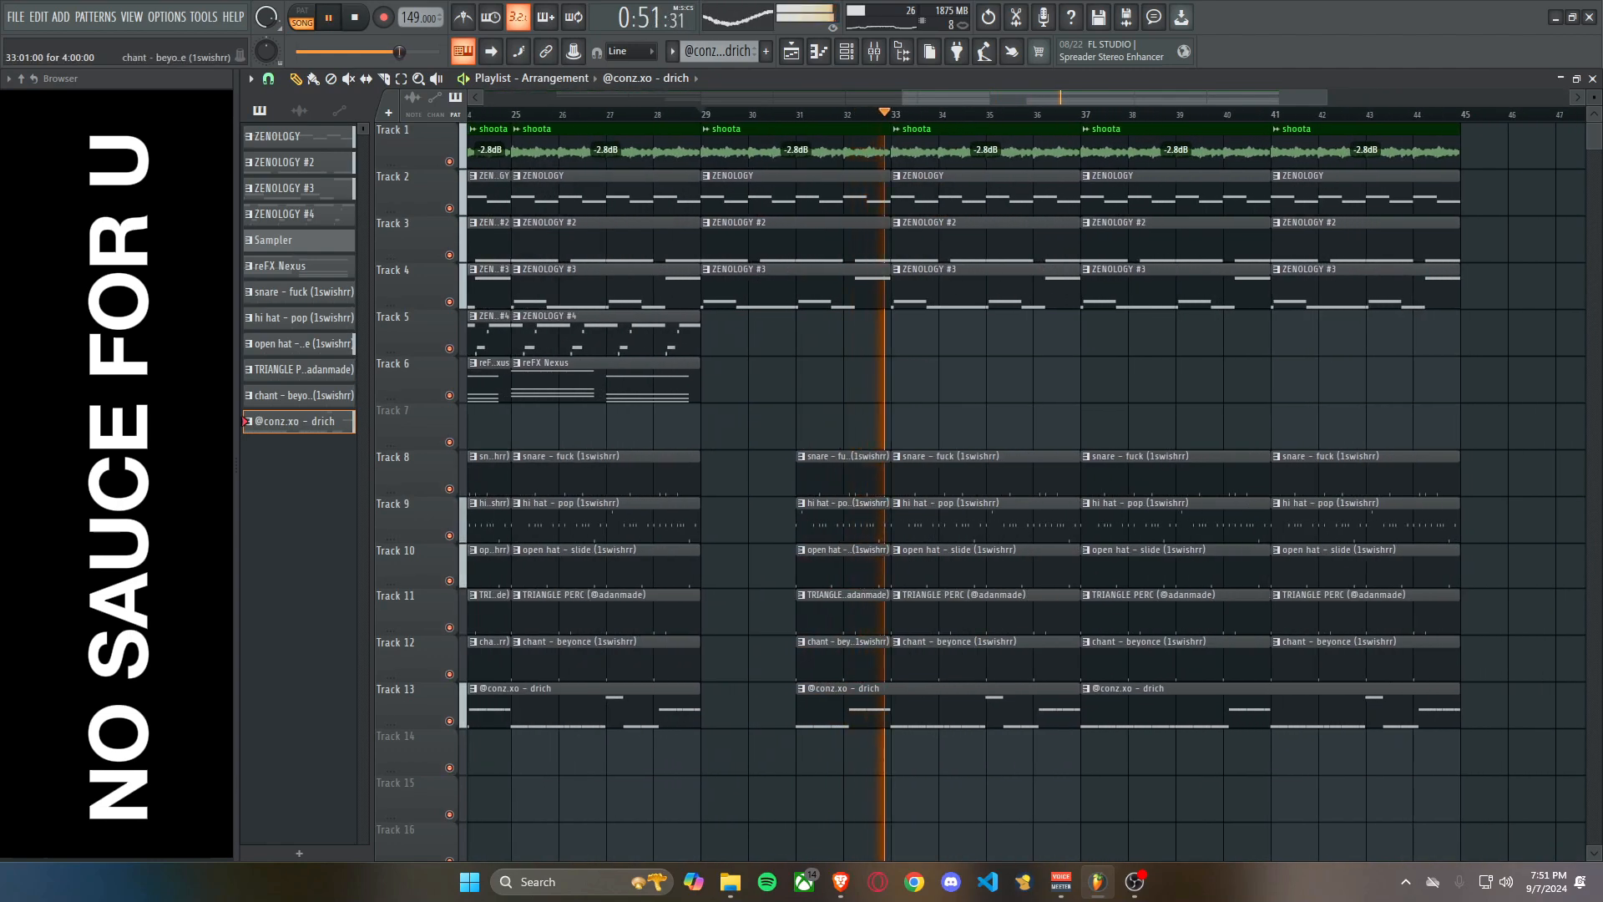